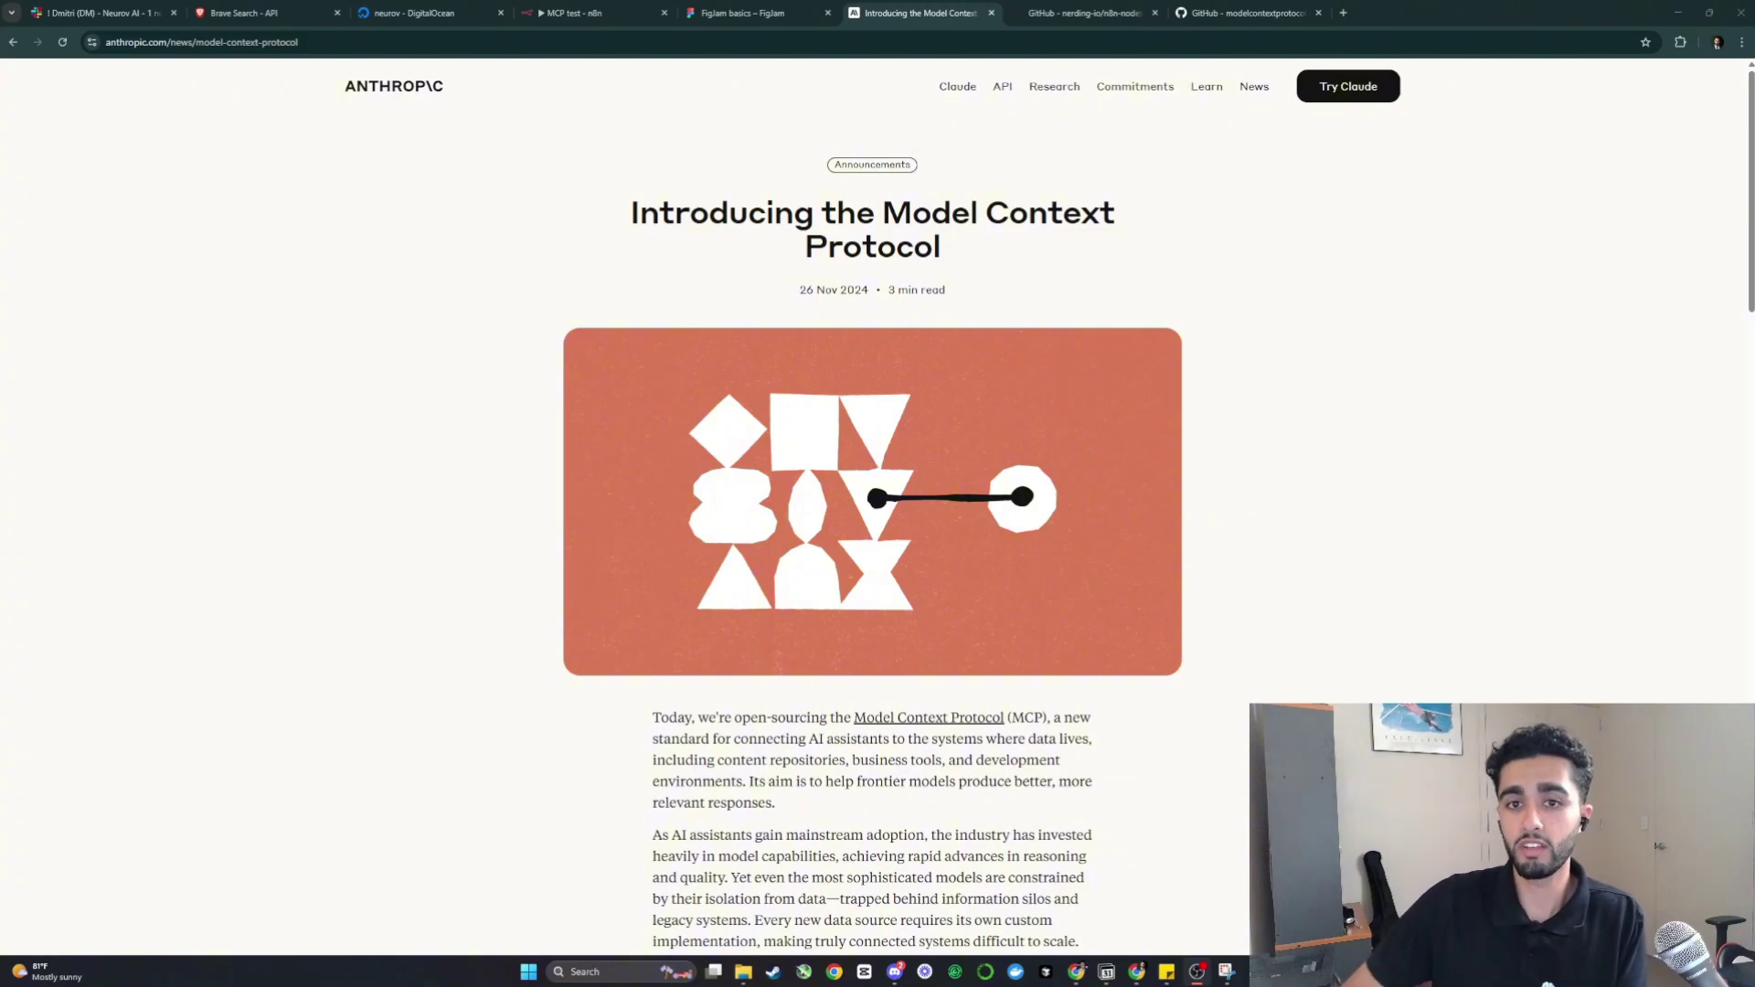
Step: Switch from Anthropic's Model Context Protocol article to the FigJam basics board's AI Agent diagram
click(805, 11)
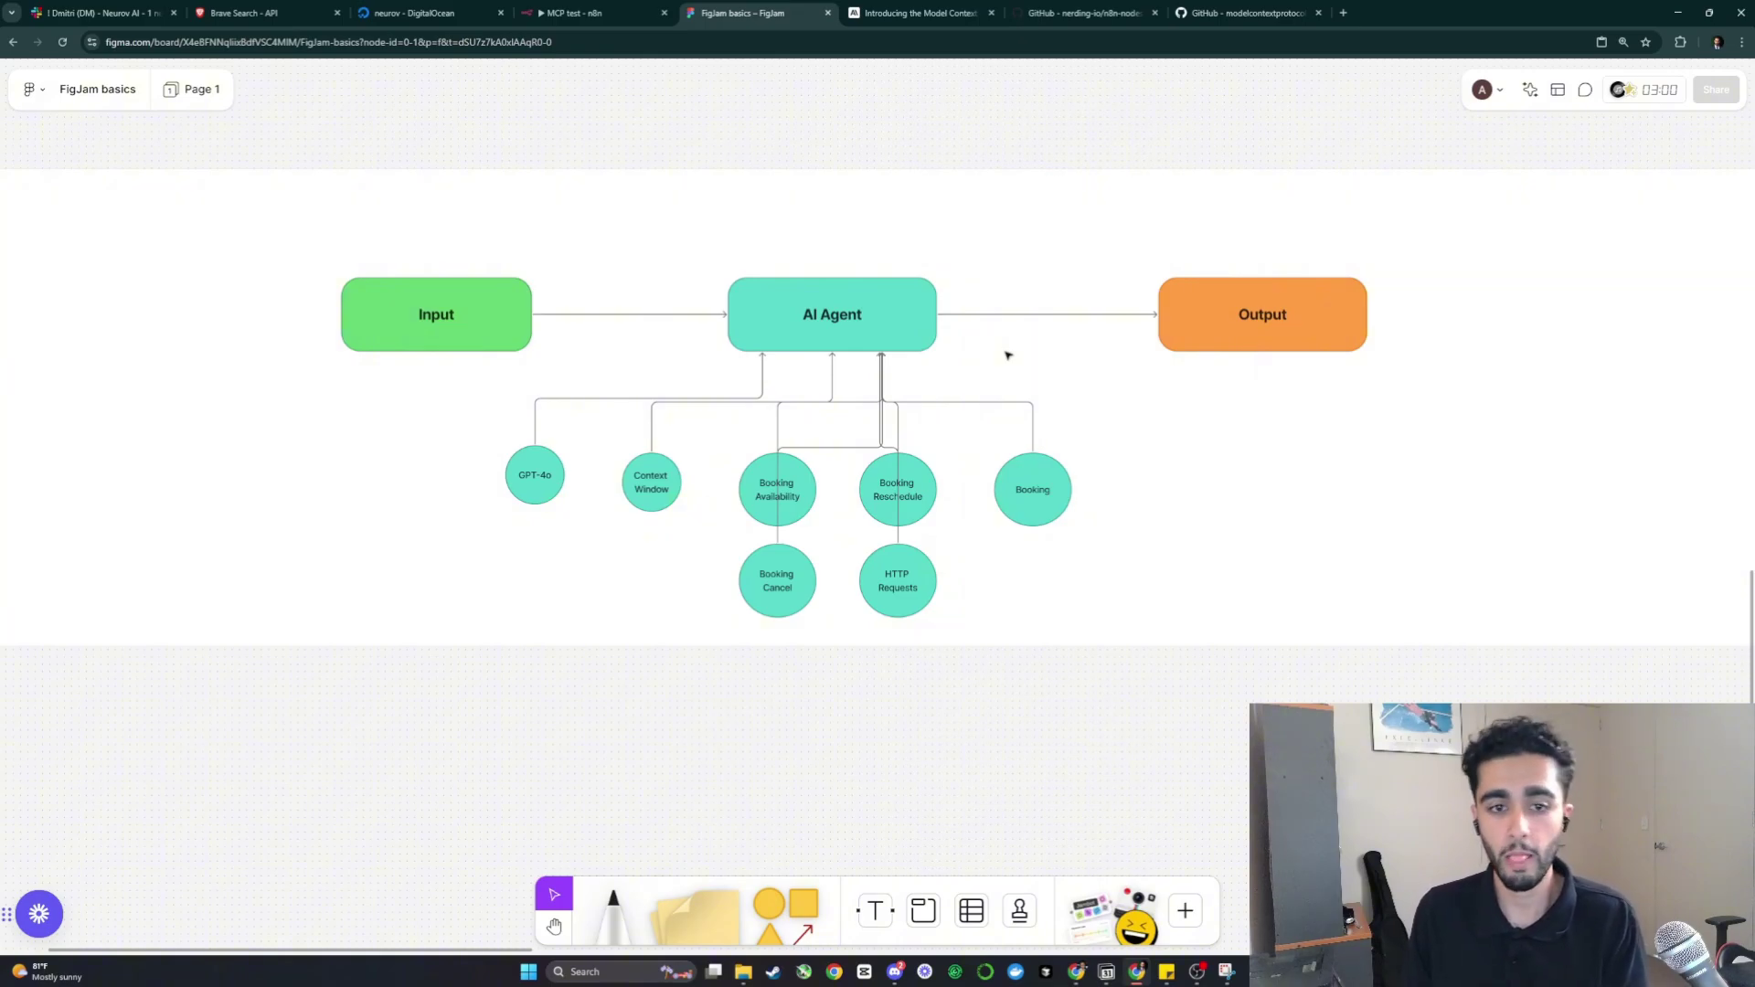
Step: Nudge the Input box slightly left and the Booking Availability circle slightly up
drag(462, 348, 458, 343)
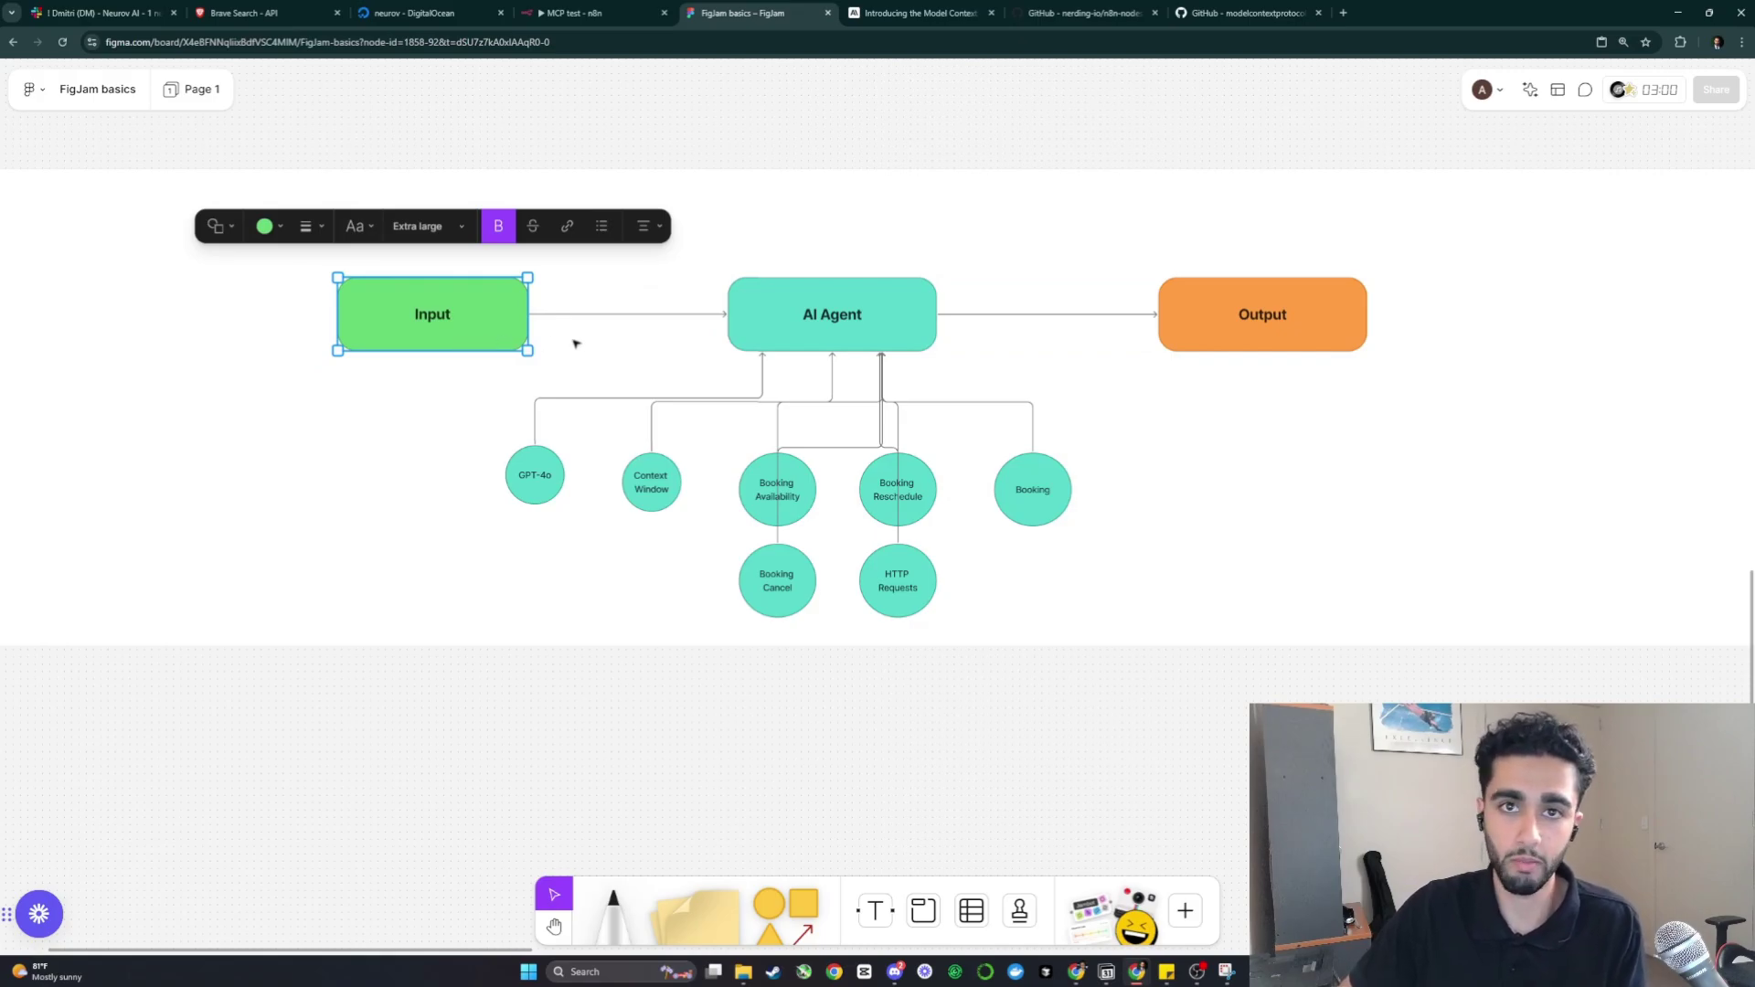
click(877, 348)
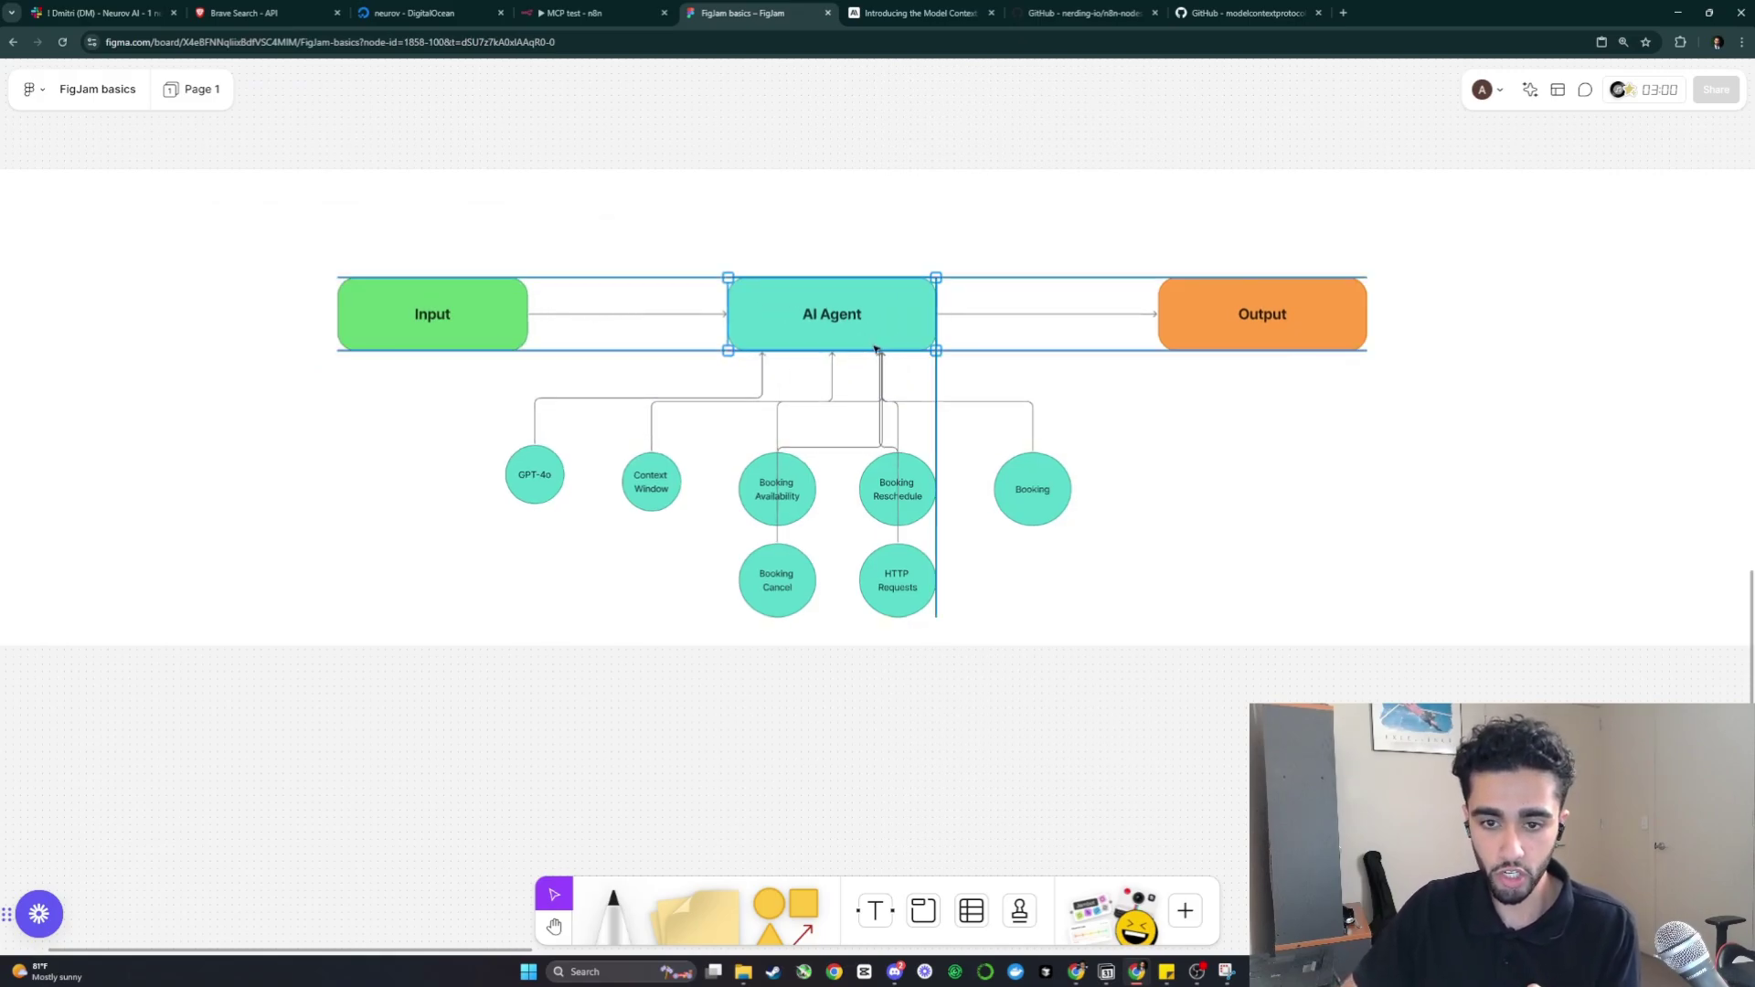
drag(814, 495, 812, 493)
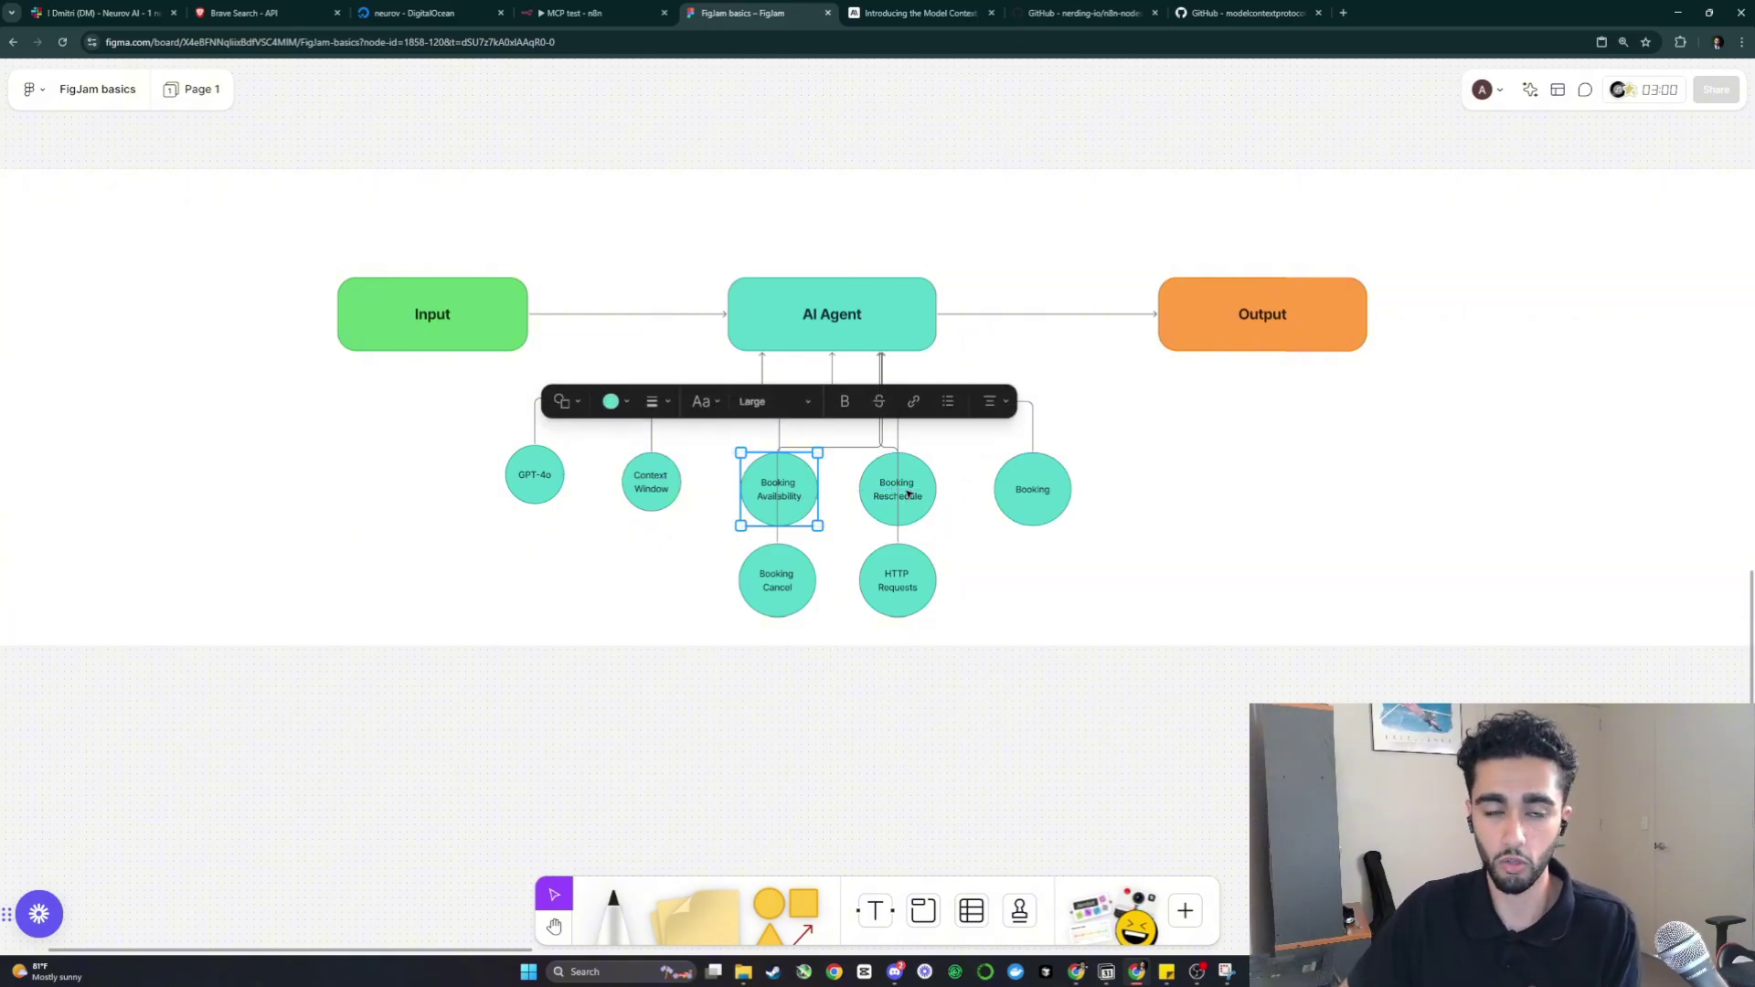
click(926, 593)
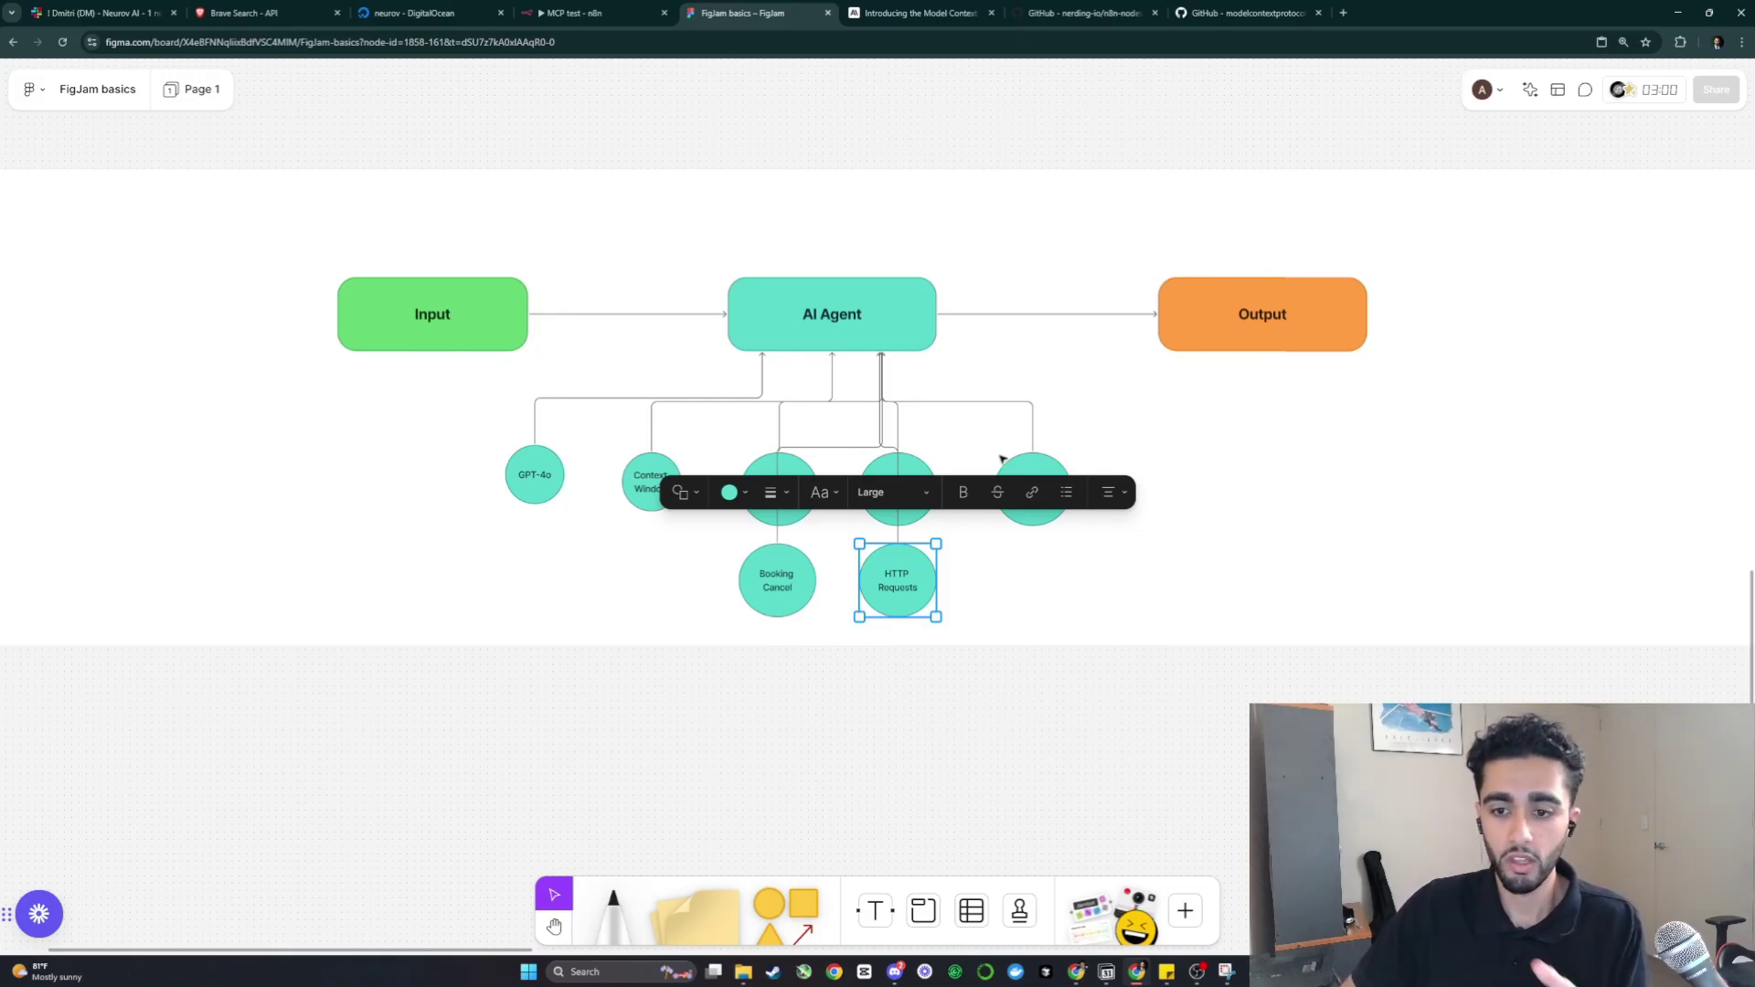
click(1097, 385)
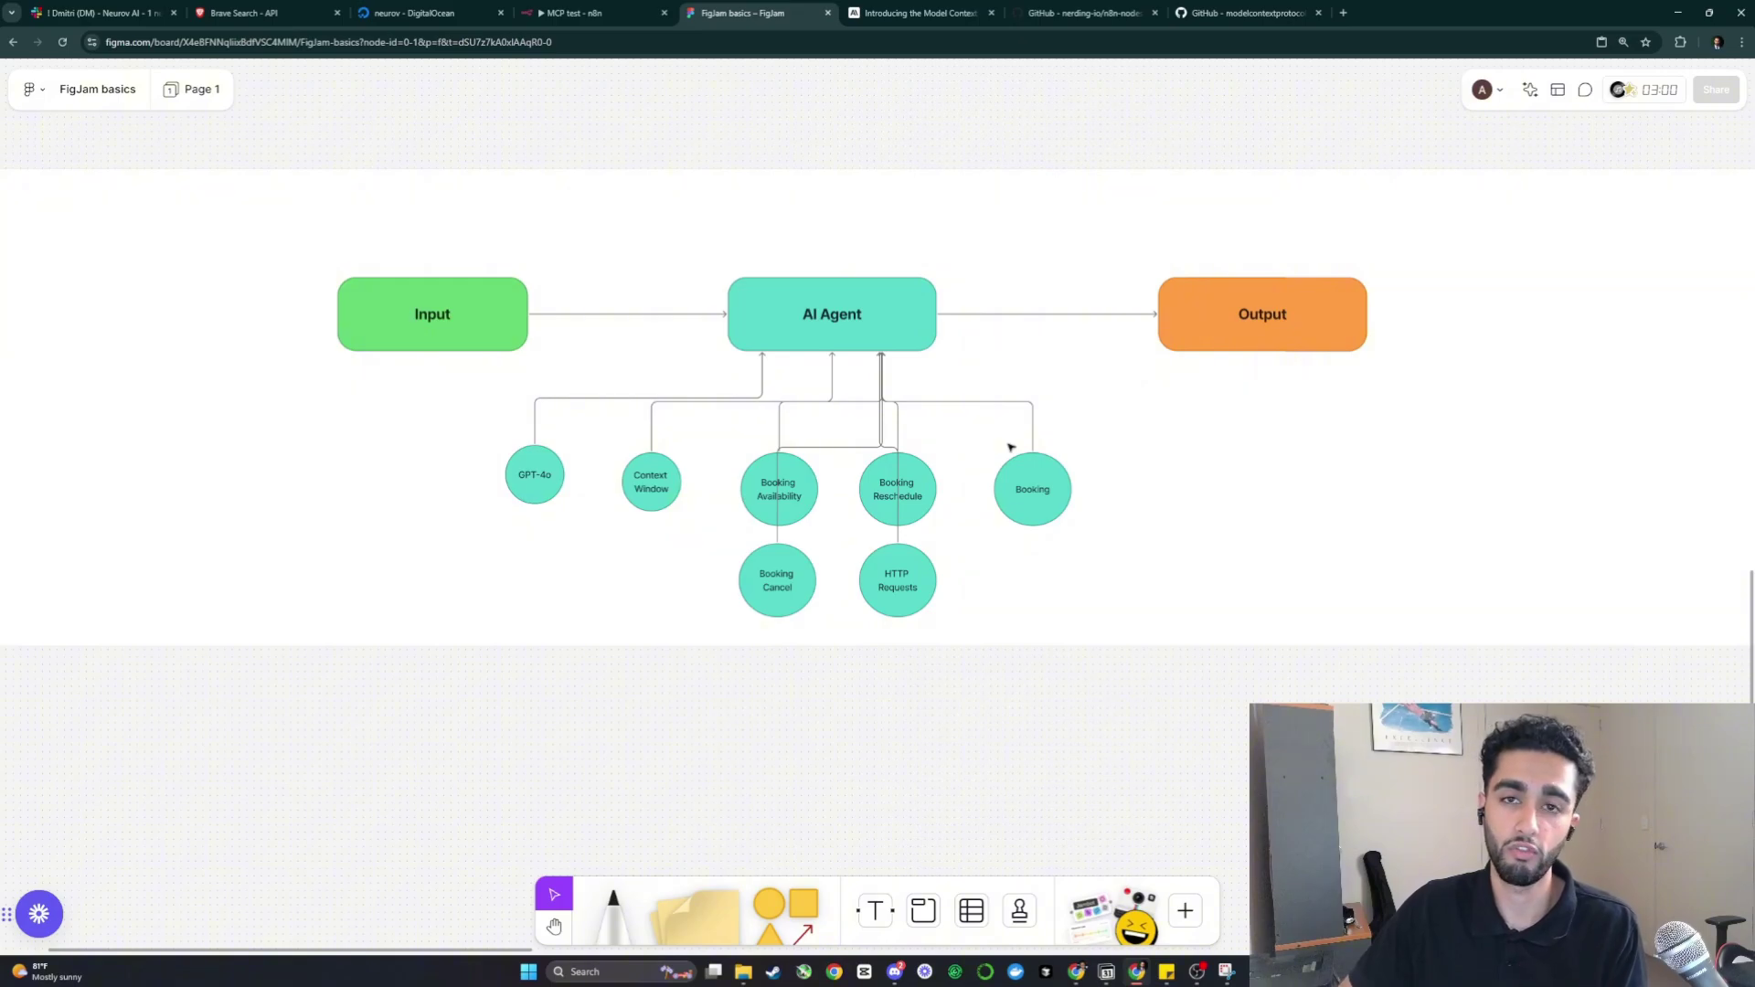
Step: Shift Output and Input slightly left, AI Agent right, and set MCP Layer - Booking Software beneath AI Agent
scroll(1136, 442, right, 1)
click(1160, 325)
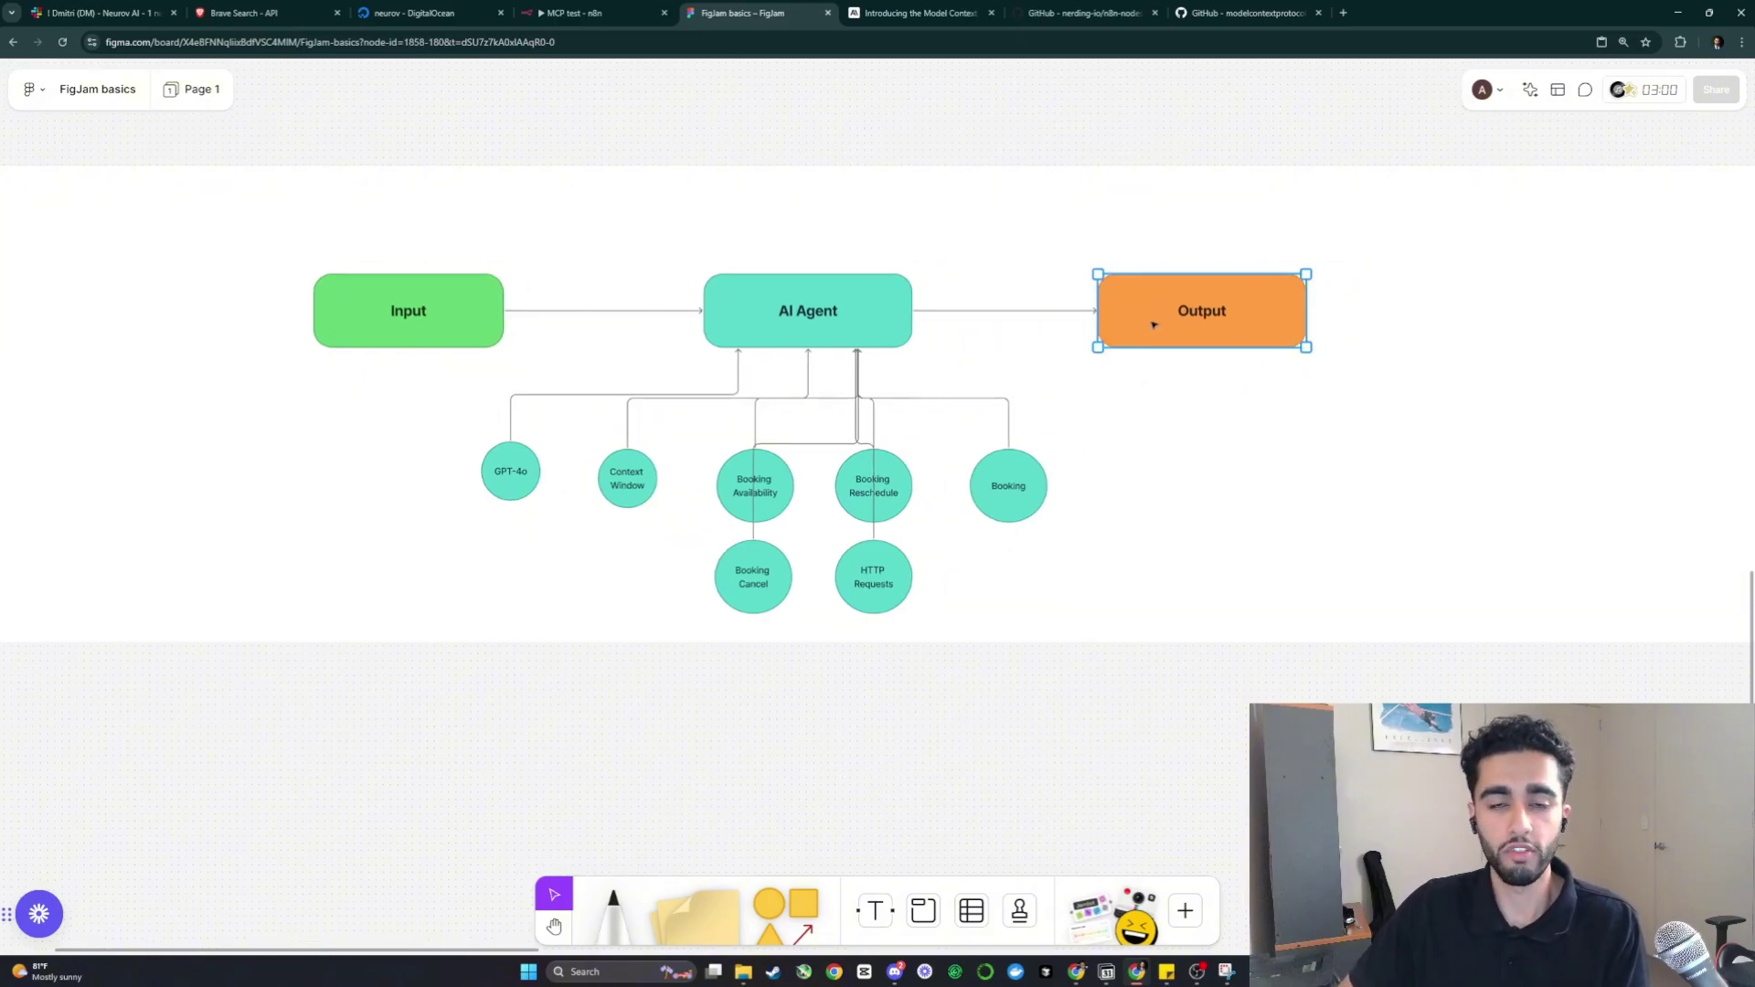
drag(1153, 324, 1147, 325)
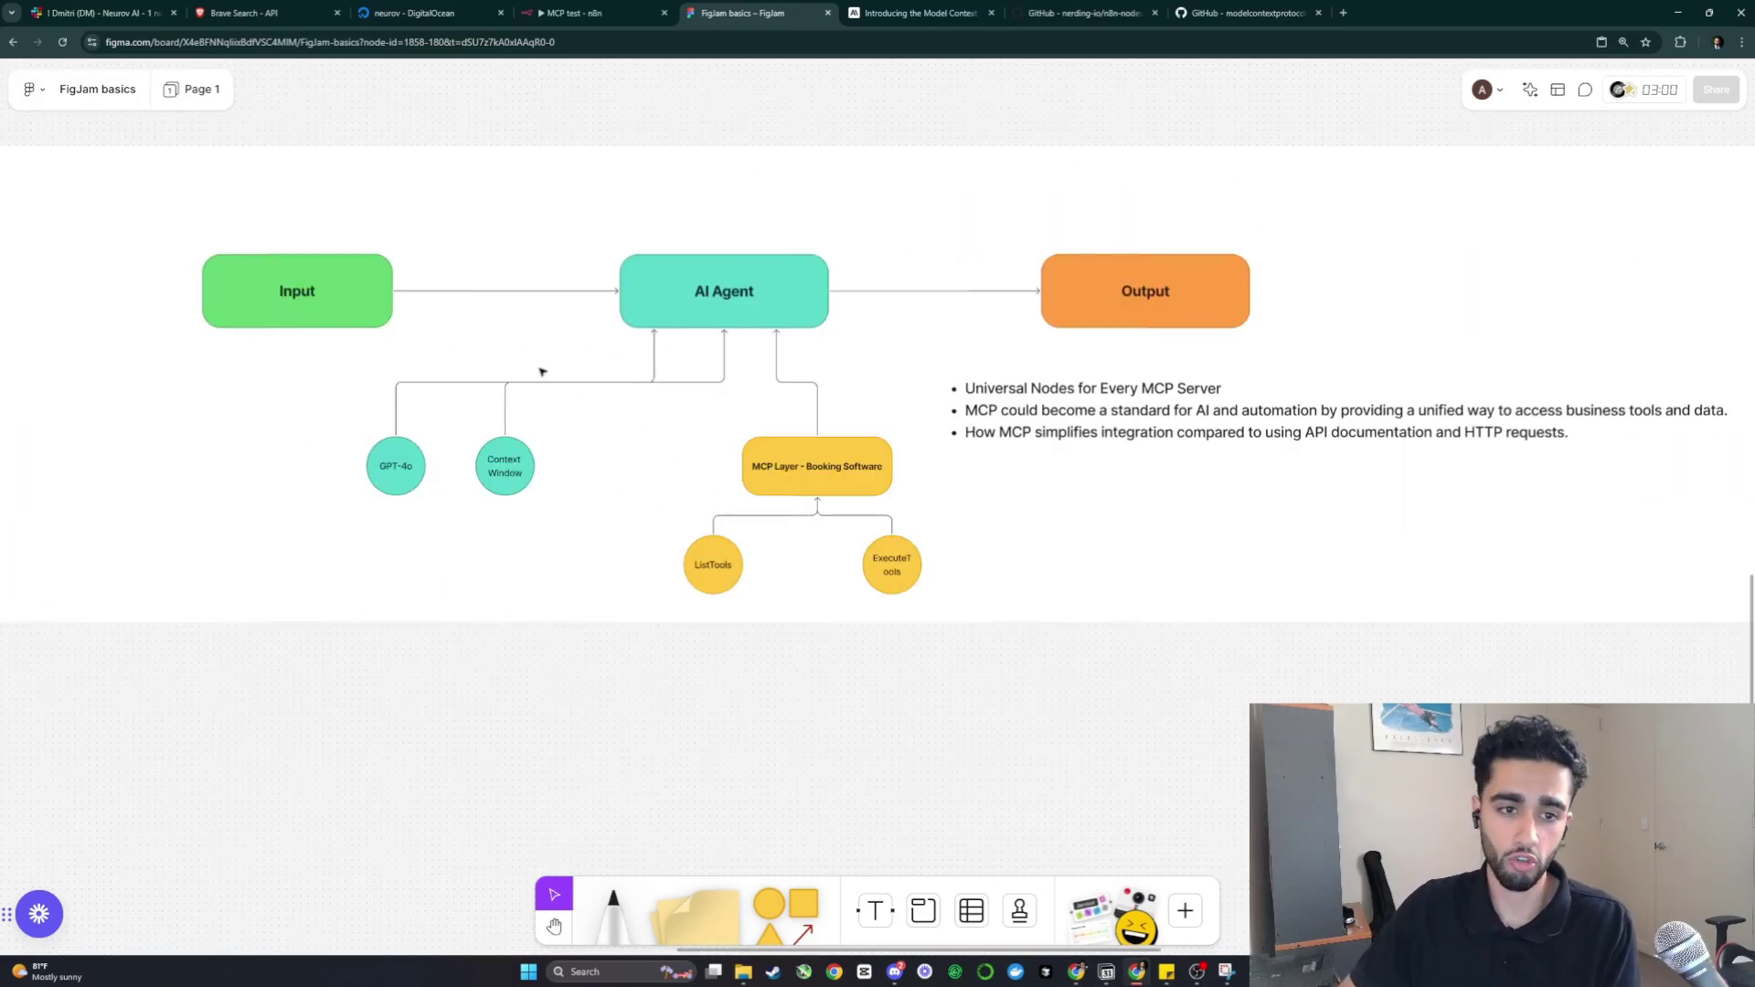
drag(312, 320, 326, 315)
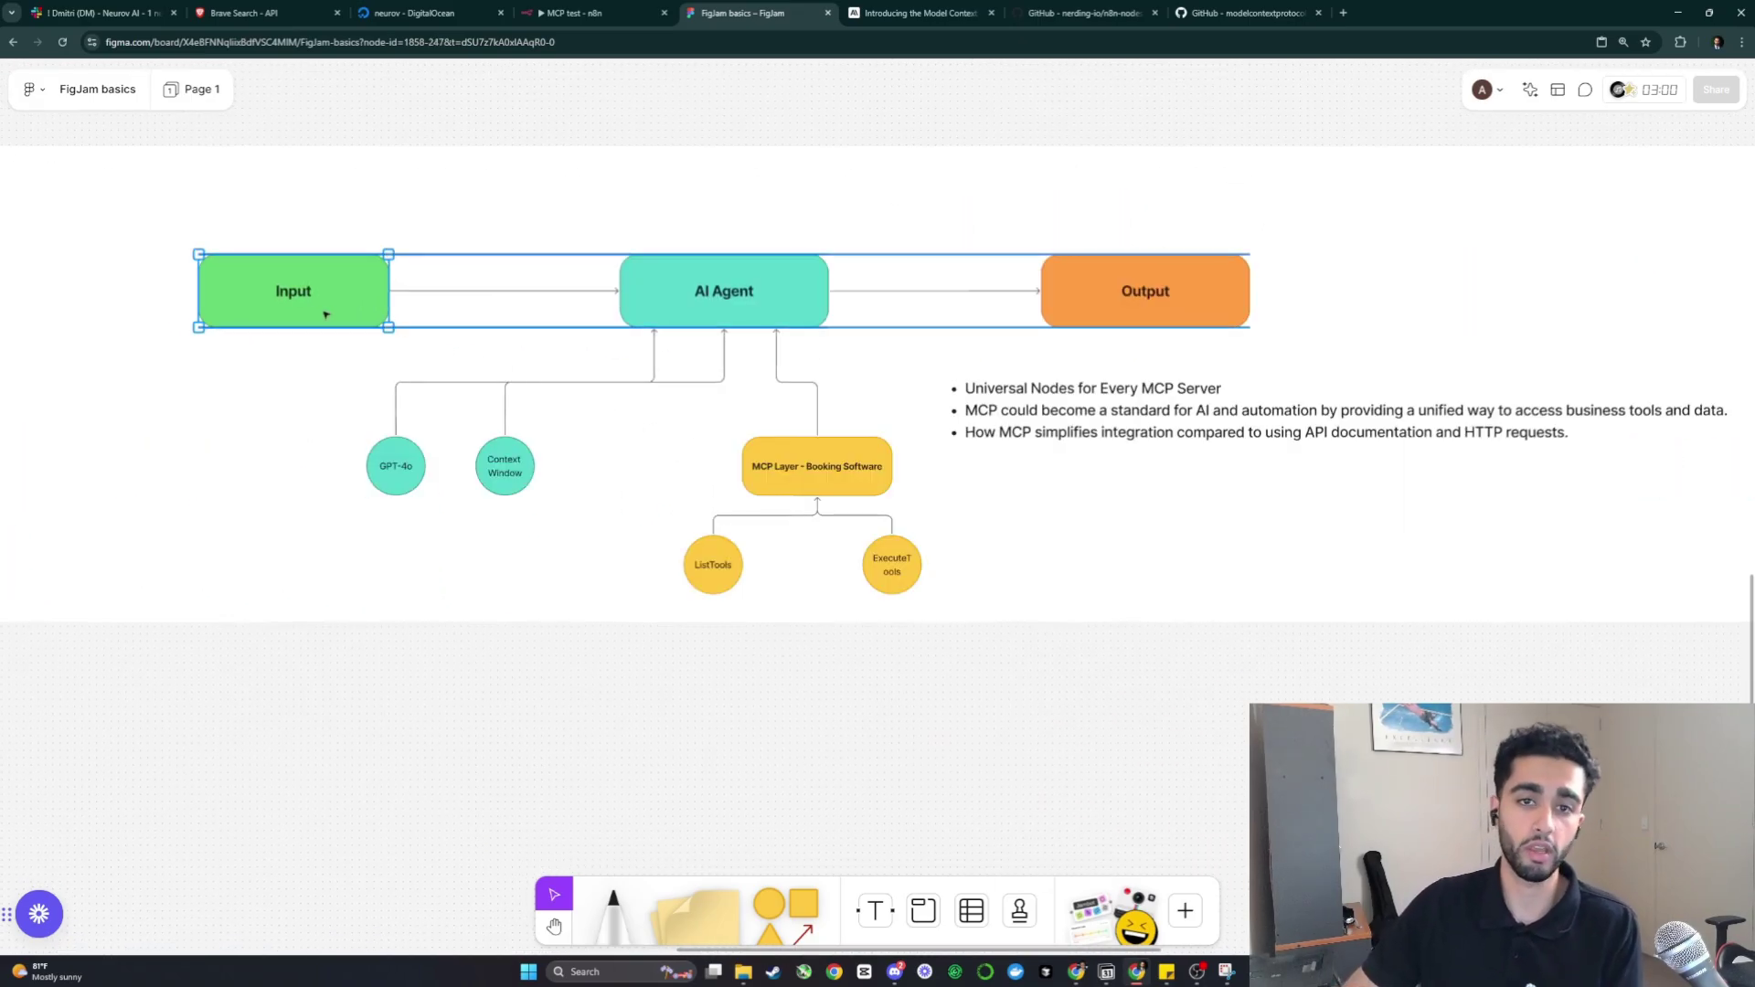
drag(767, 311, 781, 312)
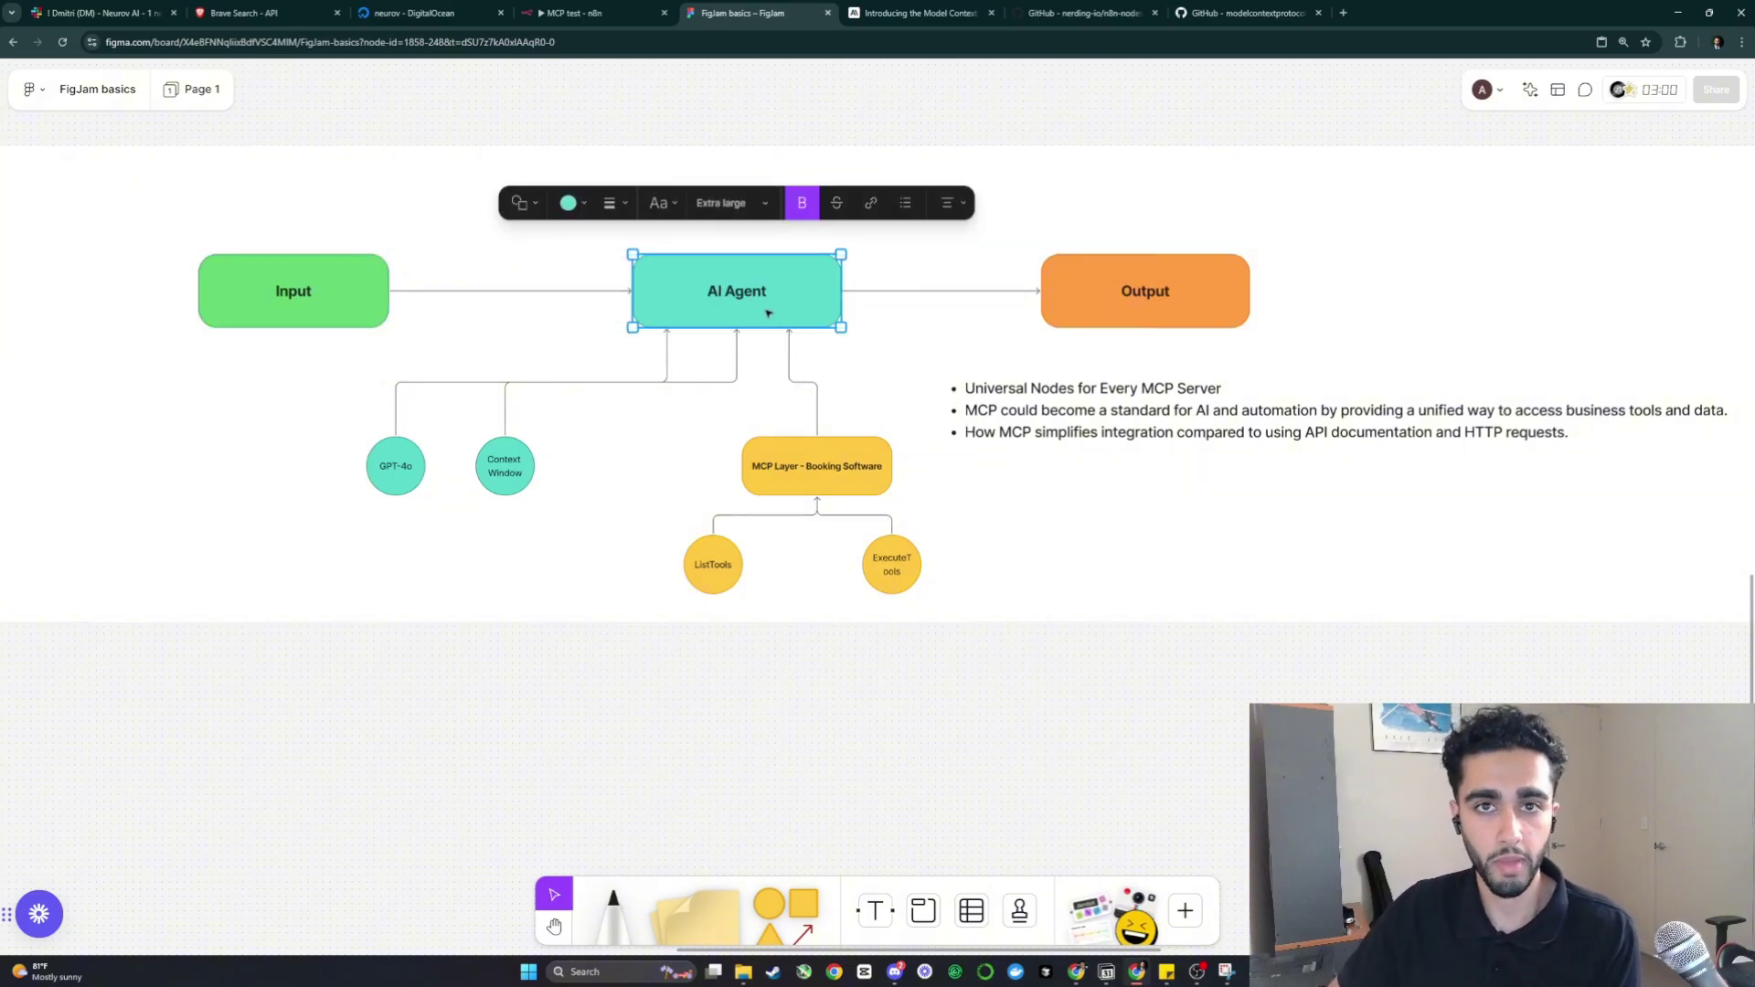
drag(817, 469, 820, 477)
click(906, 289)
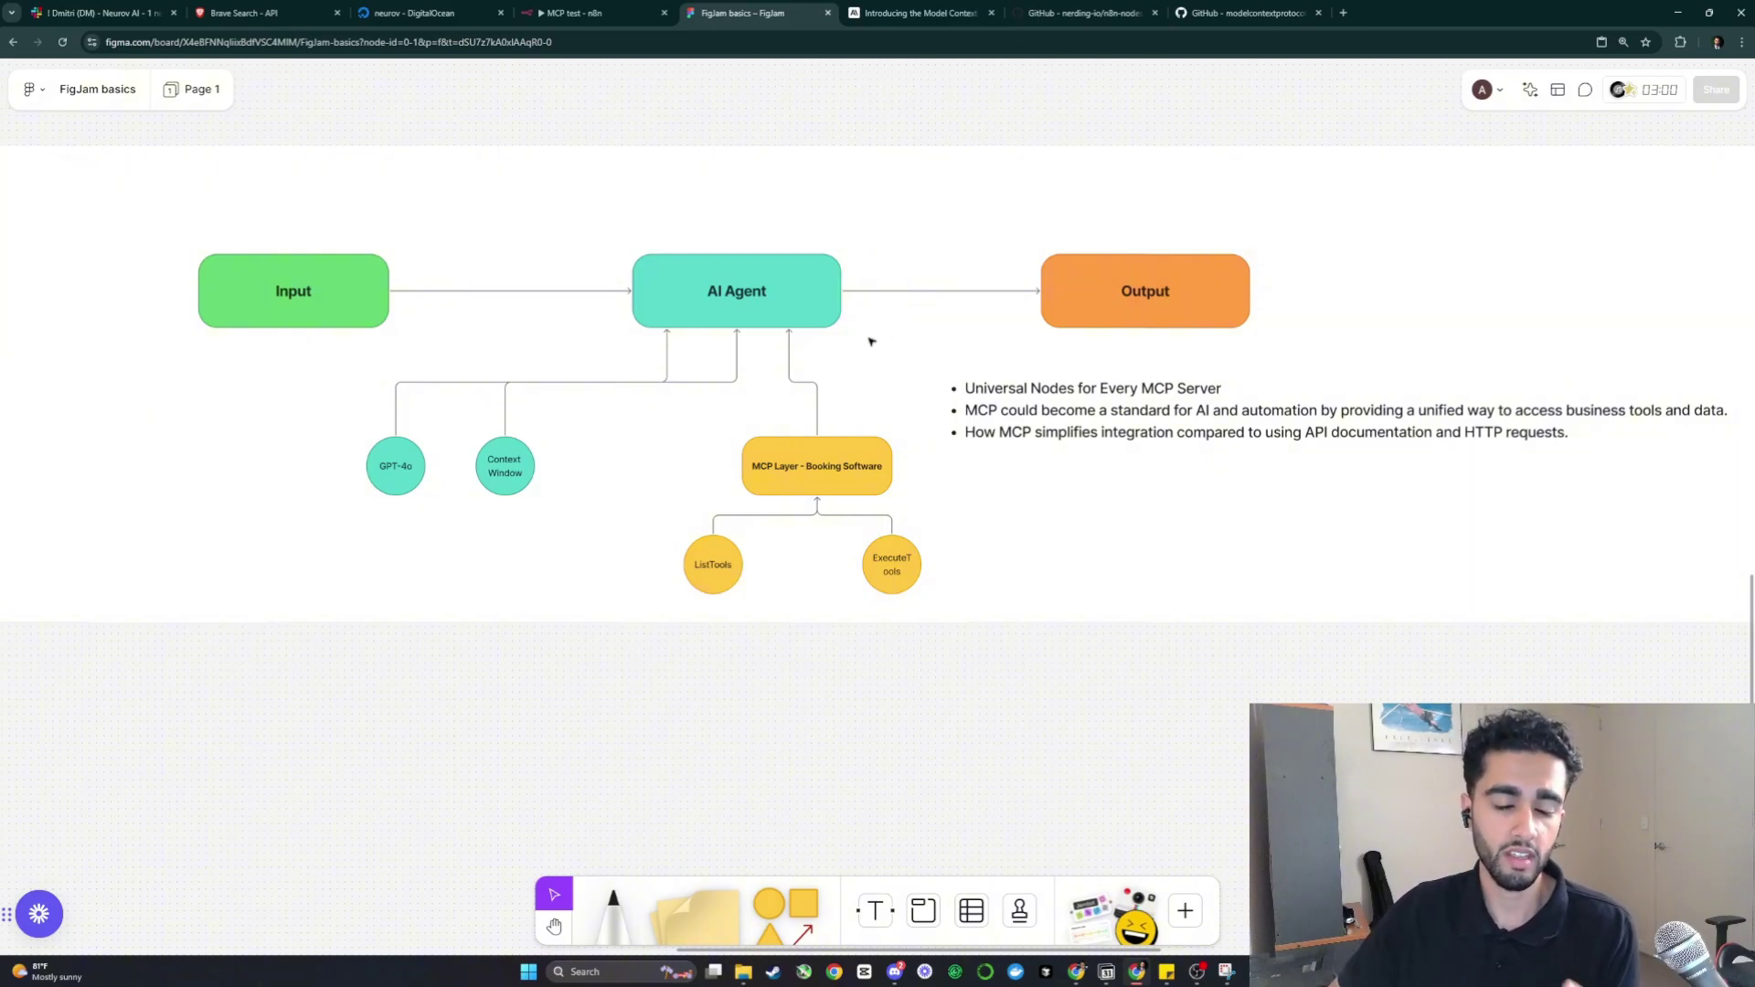
click(815, 482)
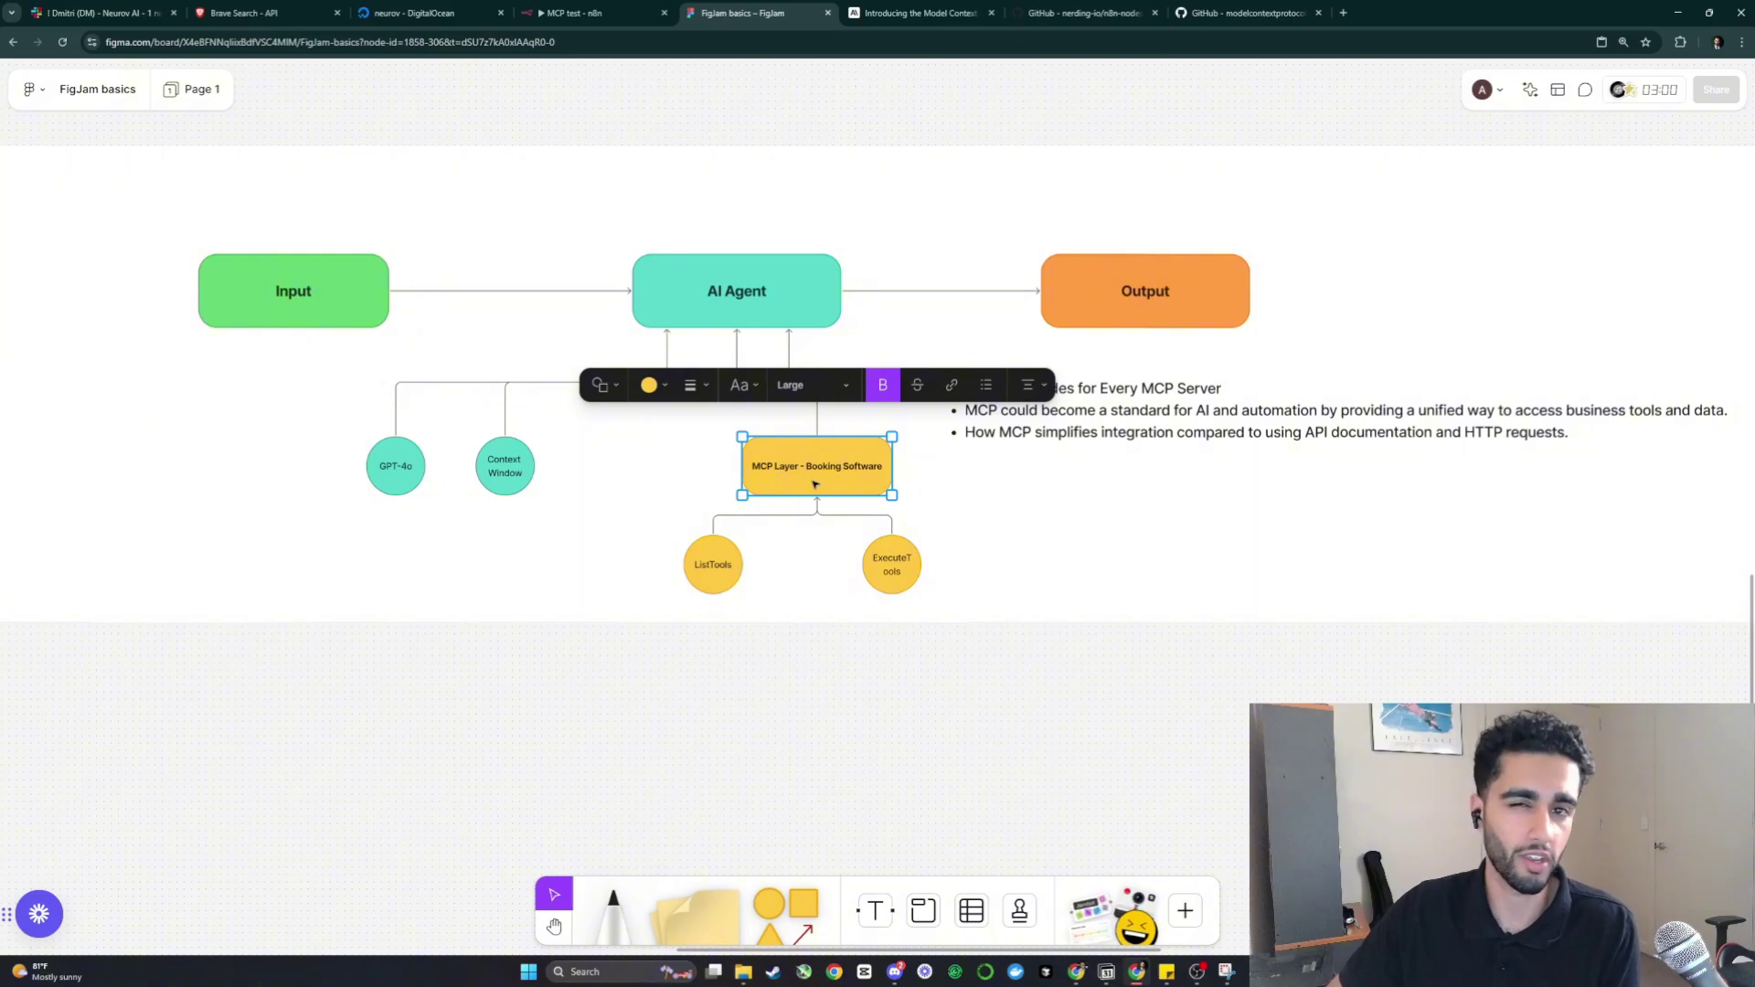
Step: Snap ListTools and ExecuteTools evenly under the MCP Layer box, then bring the bullet notes into view
drag(725, 564, 735, 564)
mouse_move(891, 564)
mouse_down()
mouse_move(868, 554)
mouse_move(887, 570)
mouse_up()
drag(723, 564, 737, 564)
mouse_move(888, 564)
mouse_down()
mouse_move(868, 560)
mouse_move(891, 564)
mouse_up()
click(839, 573)
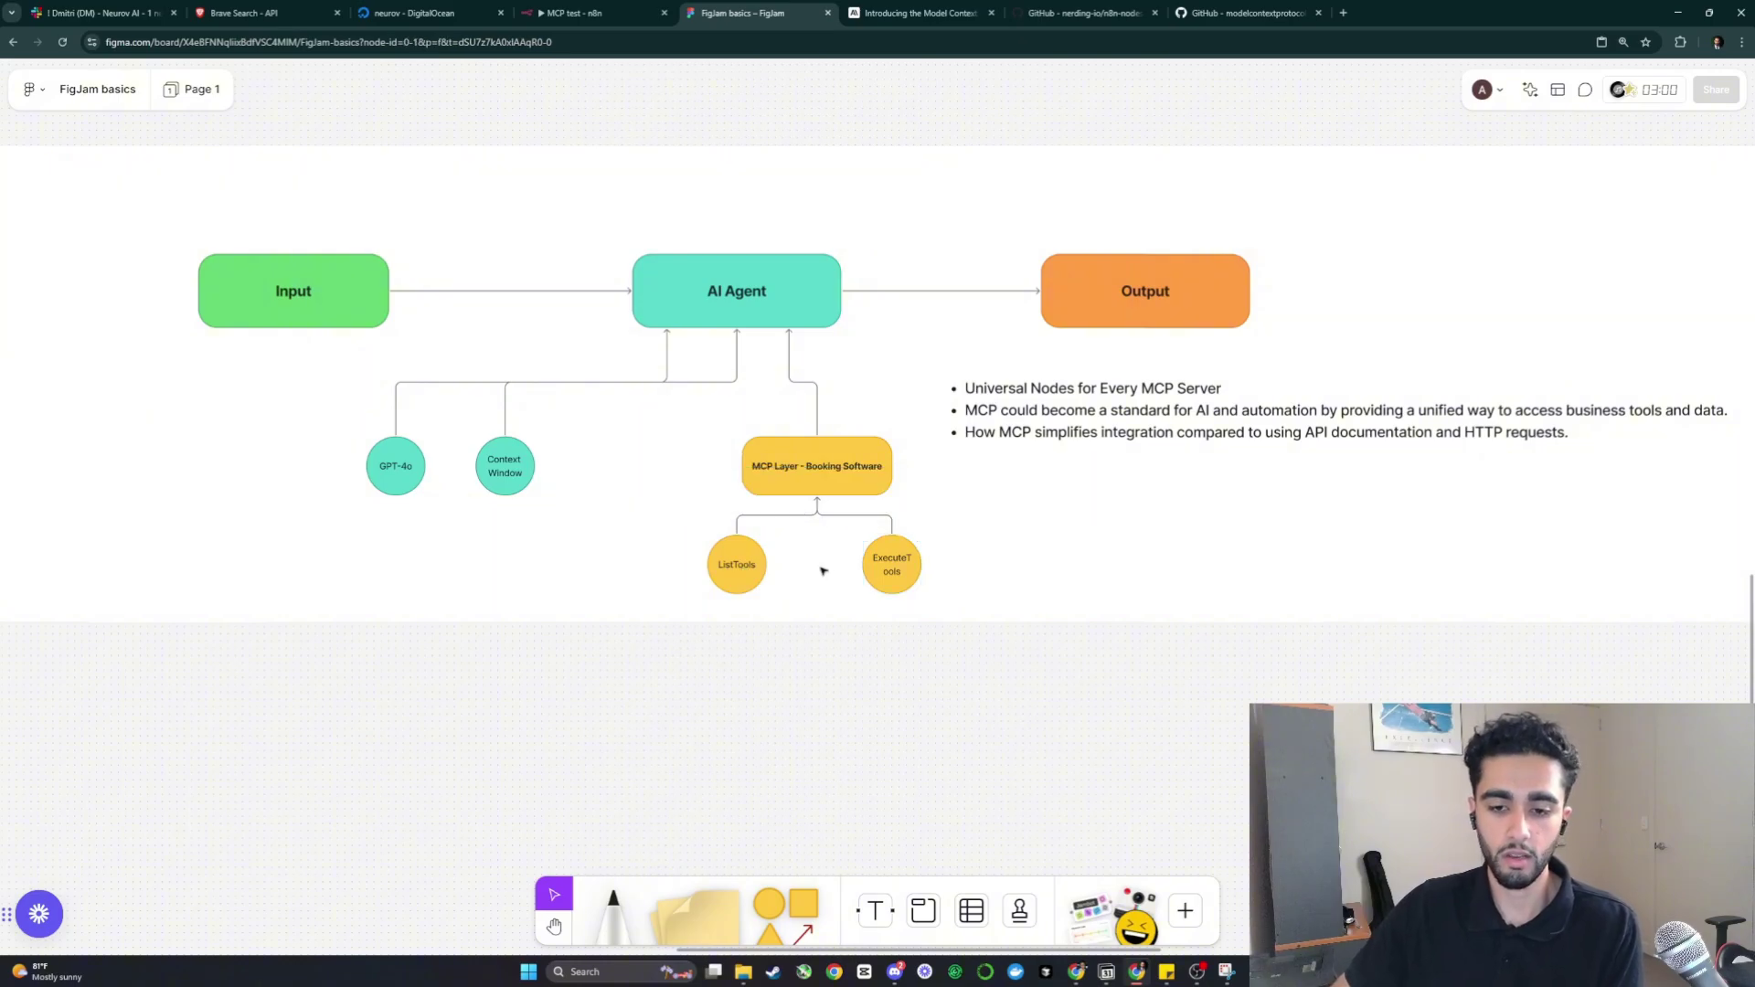
drag(736, 565, 740, 570)
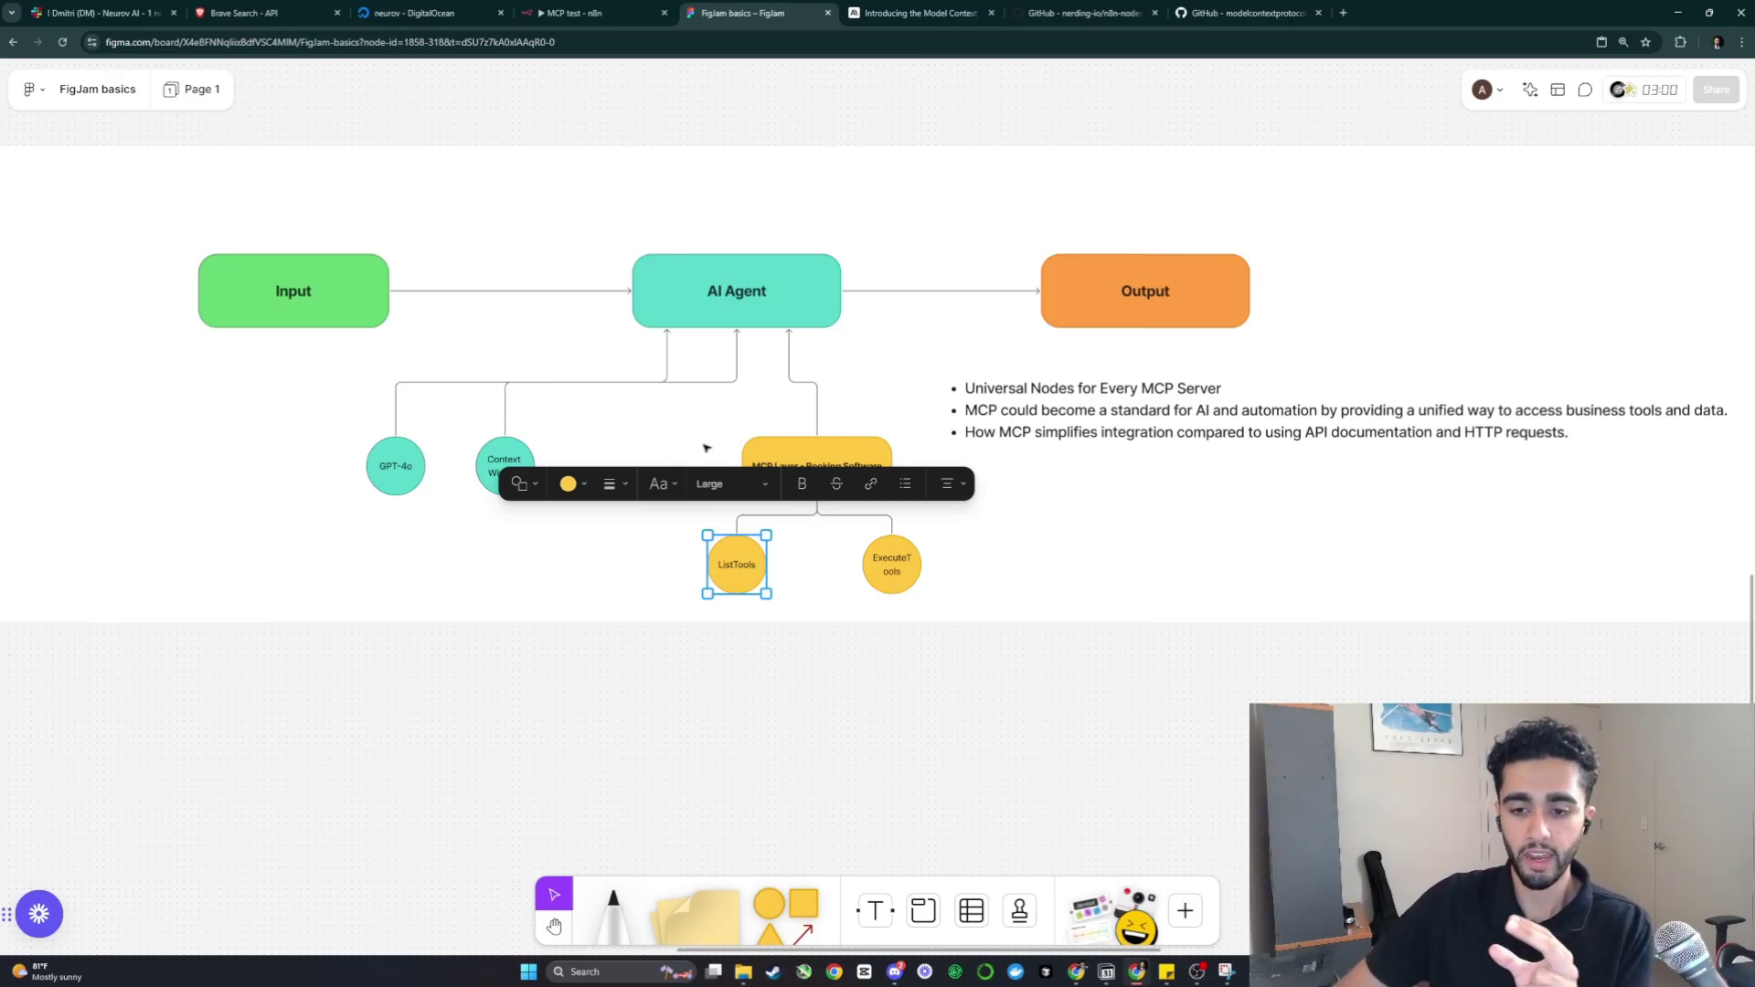
click(892, 561)
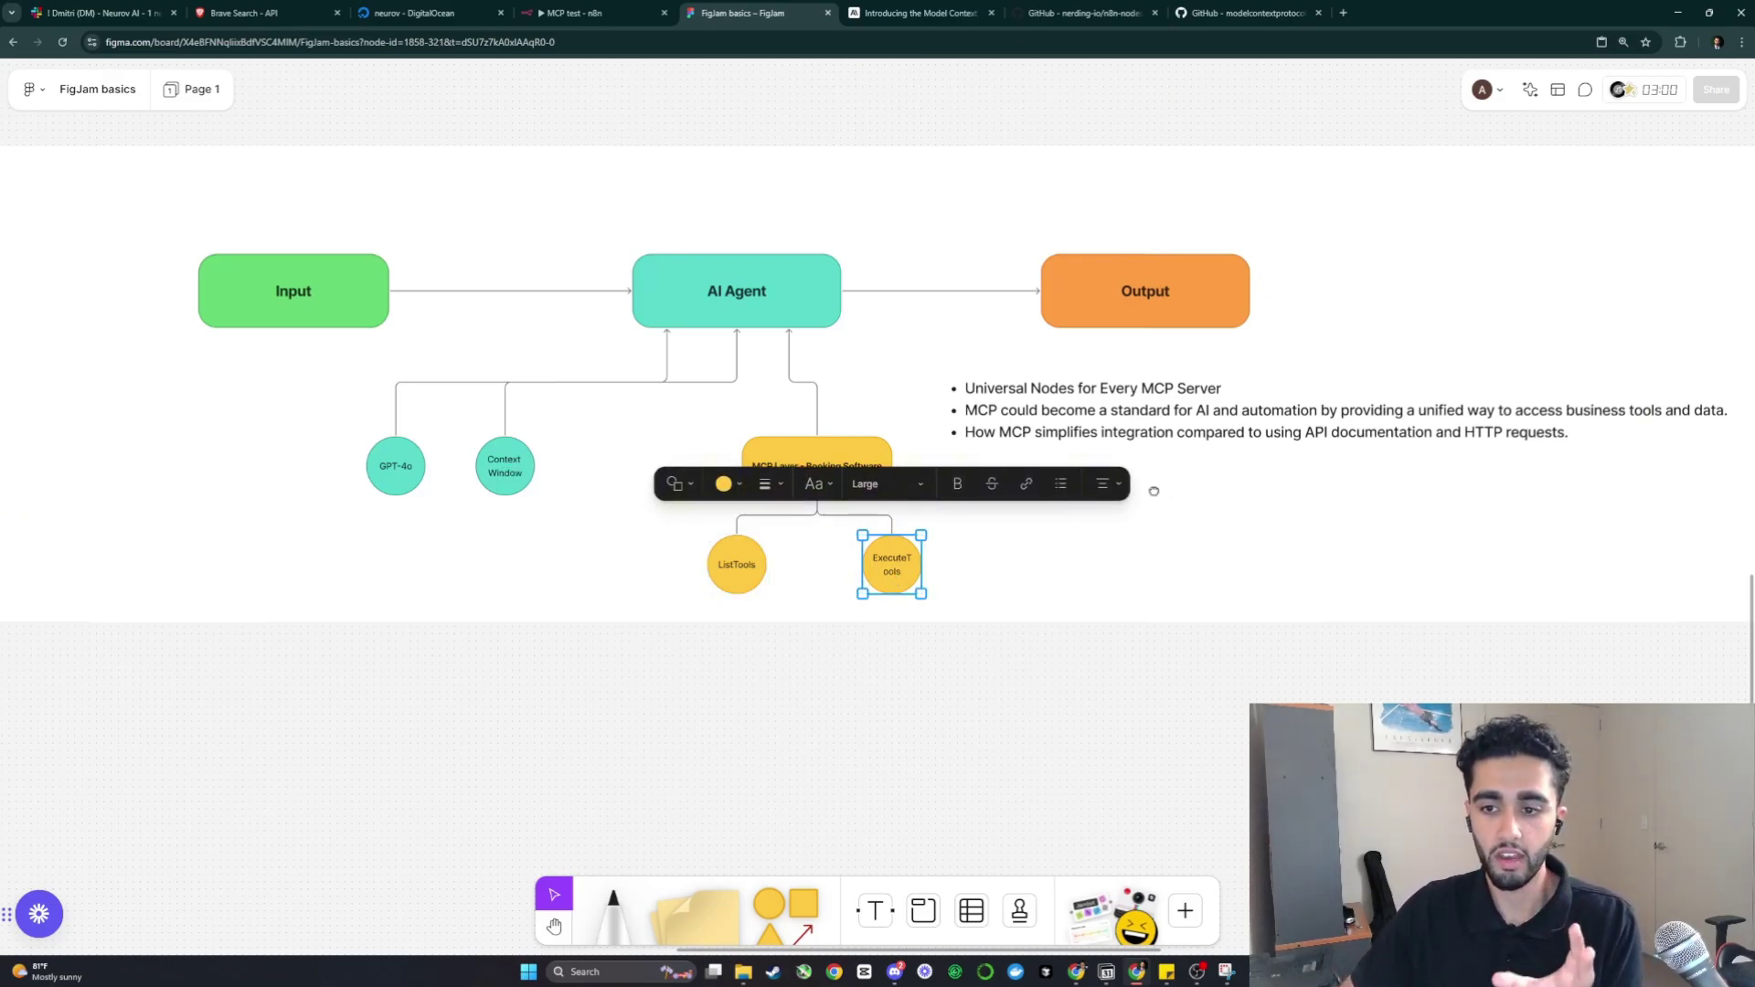
drag(1153, 490, 865, 459)
click(949, 388)
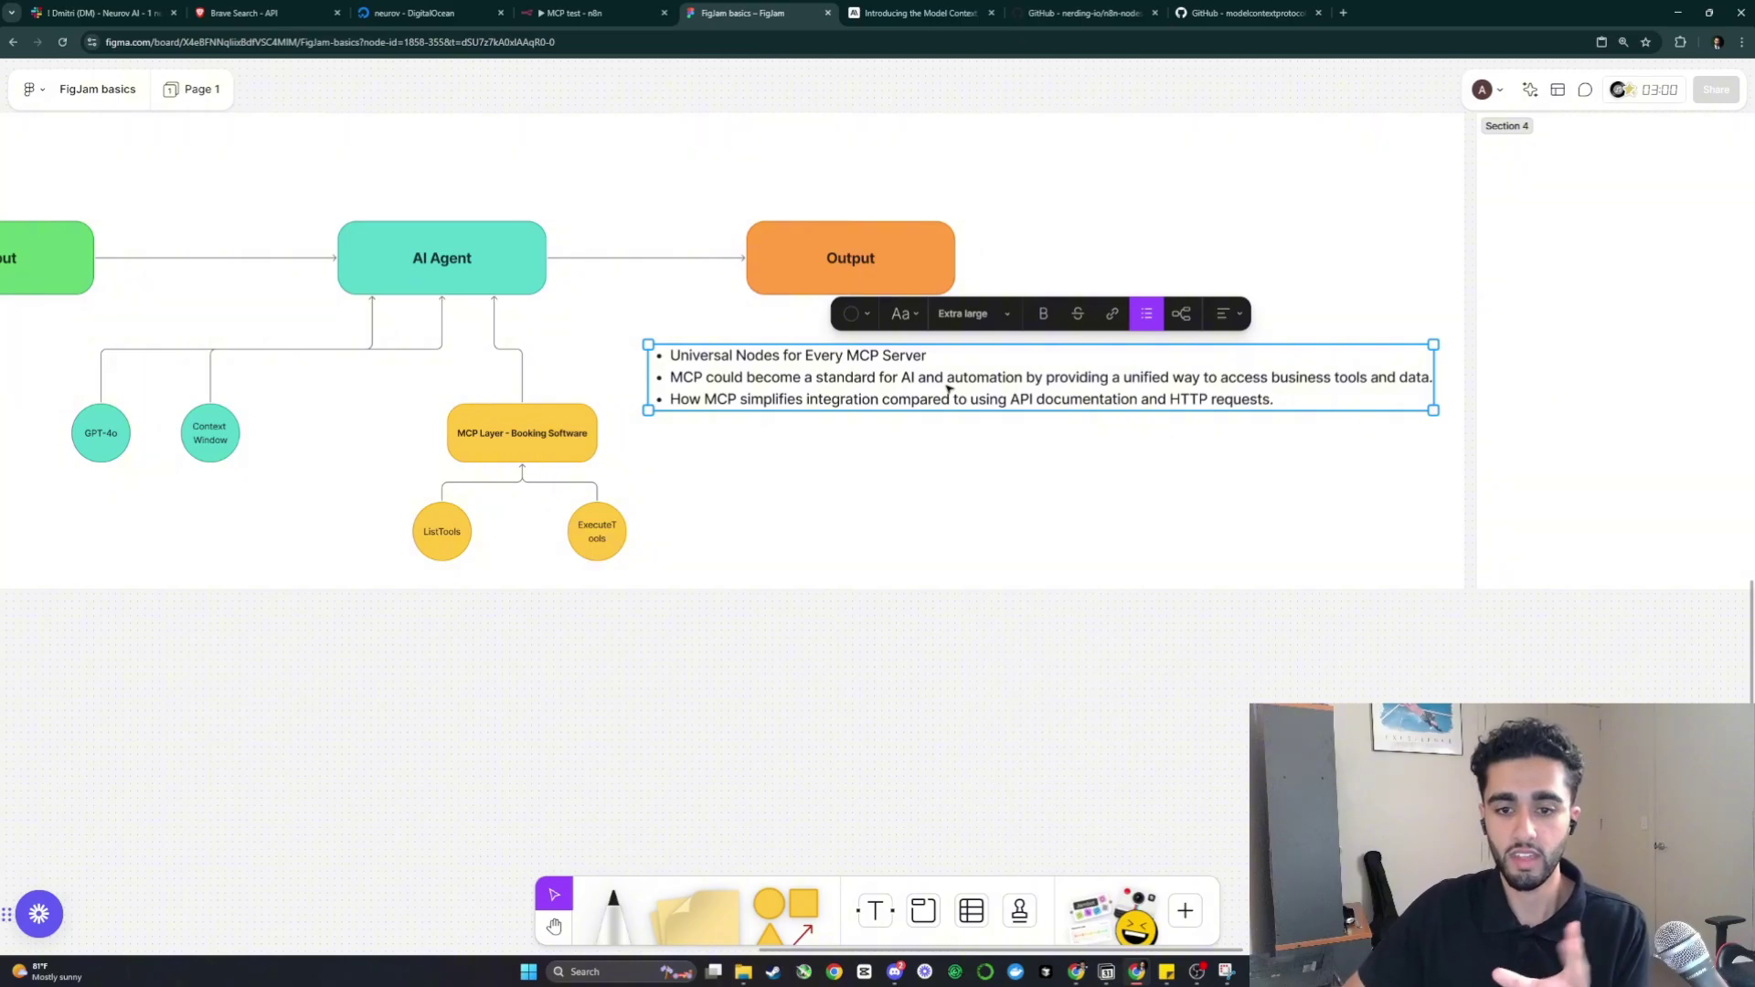
mouse_move(655, 554)
mouse_down()
mouse_move(322, 482)
mouse_move(505, 491)
mouse_up()
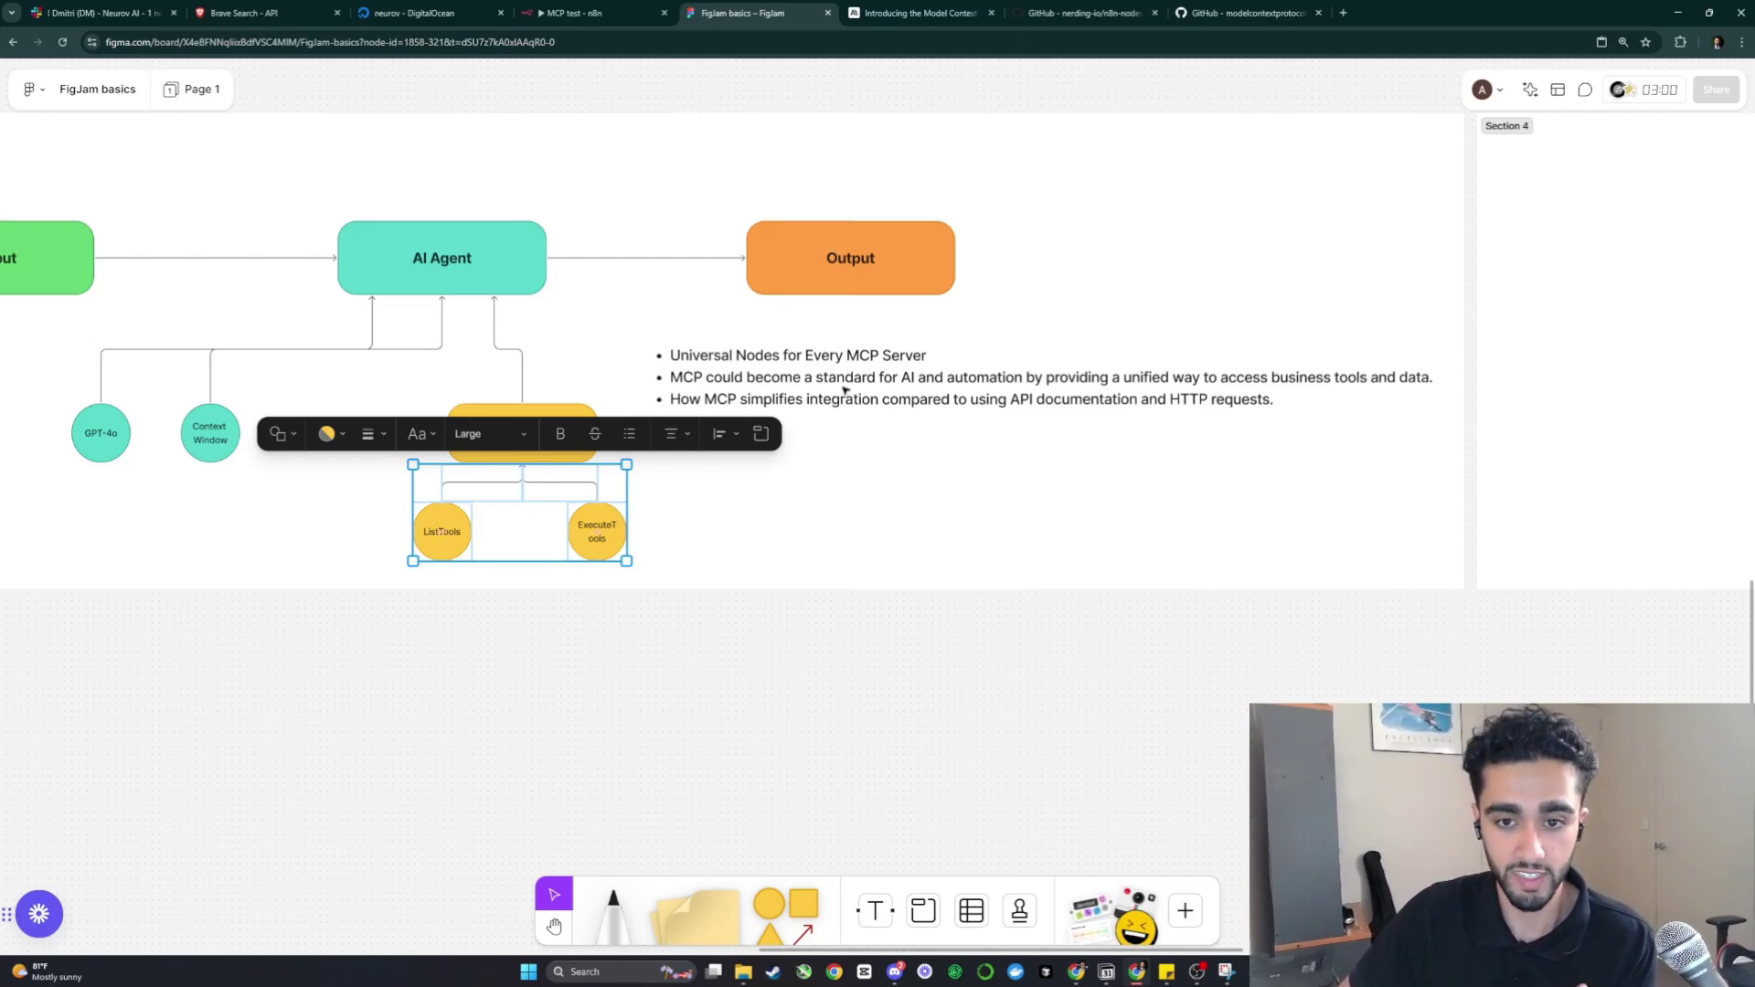
click(776, 387)
click(696, 380)
drag(670, 380, 1432, 384)
drag(670, 399, 1092, 400)
key(Escape)
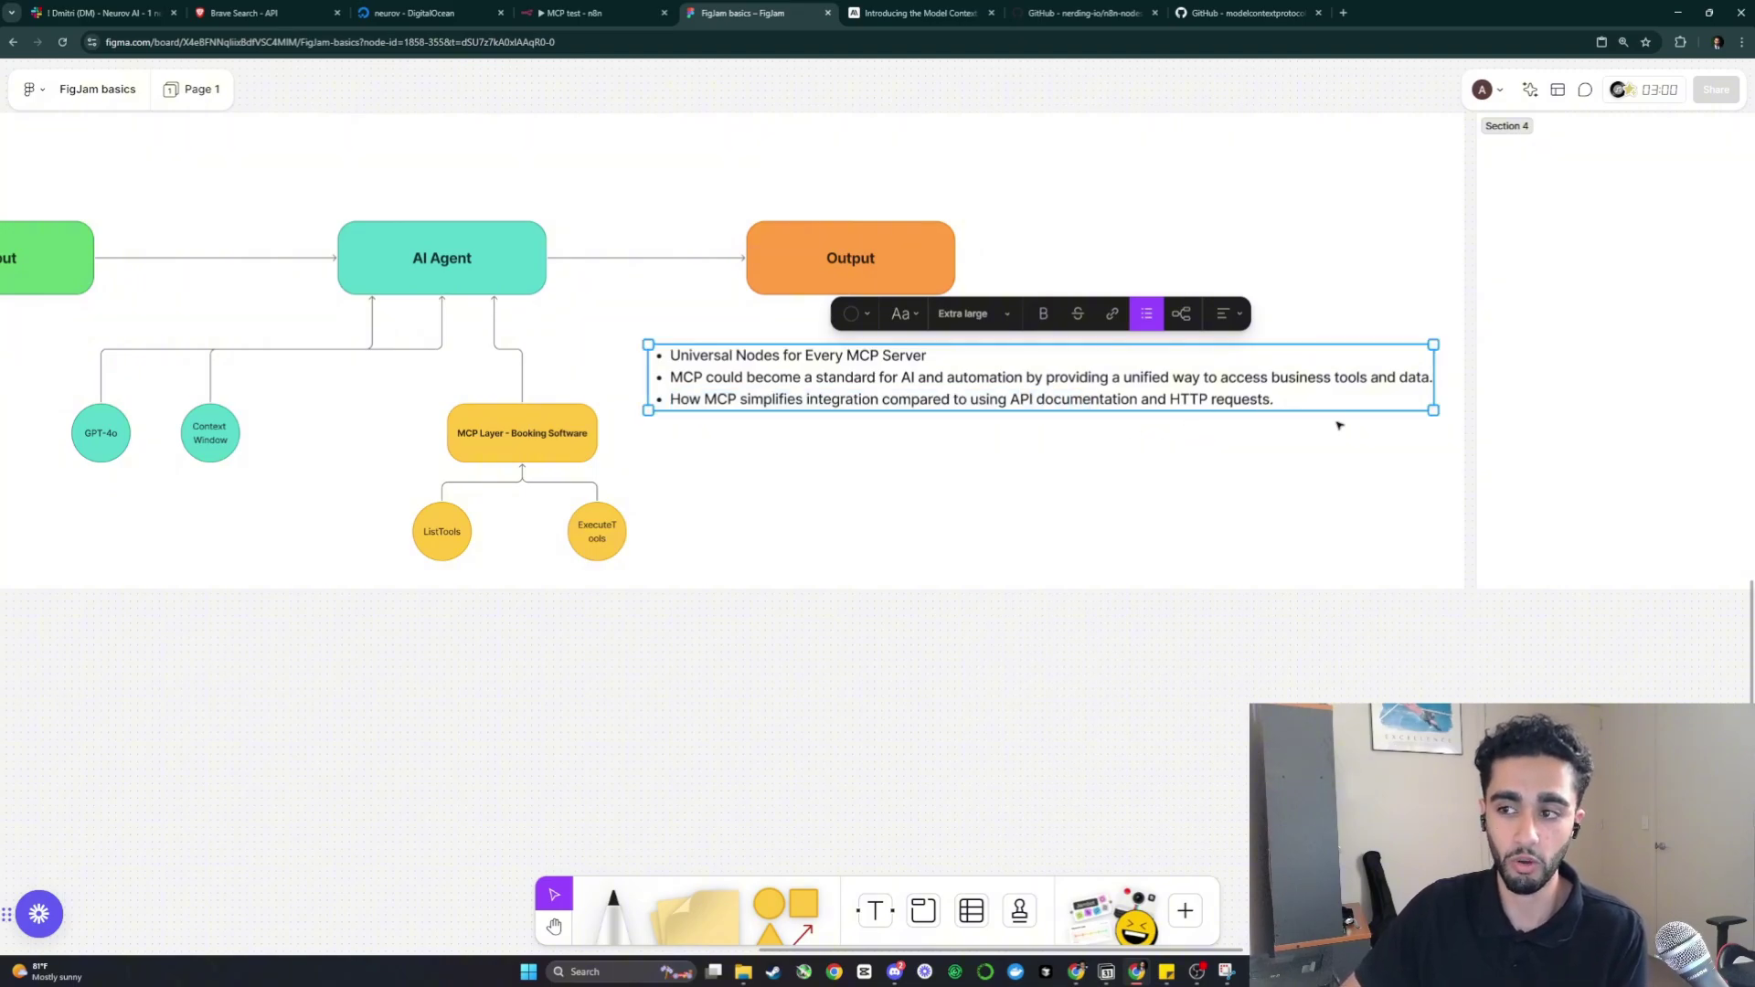
Step: Pan across both Booking Assistant workflow screenshots and shift the right one slightly left
scroll(1339, 425, right, 15)
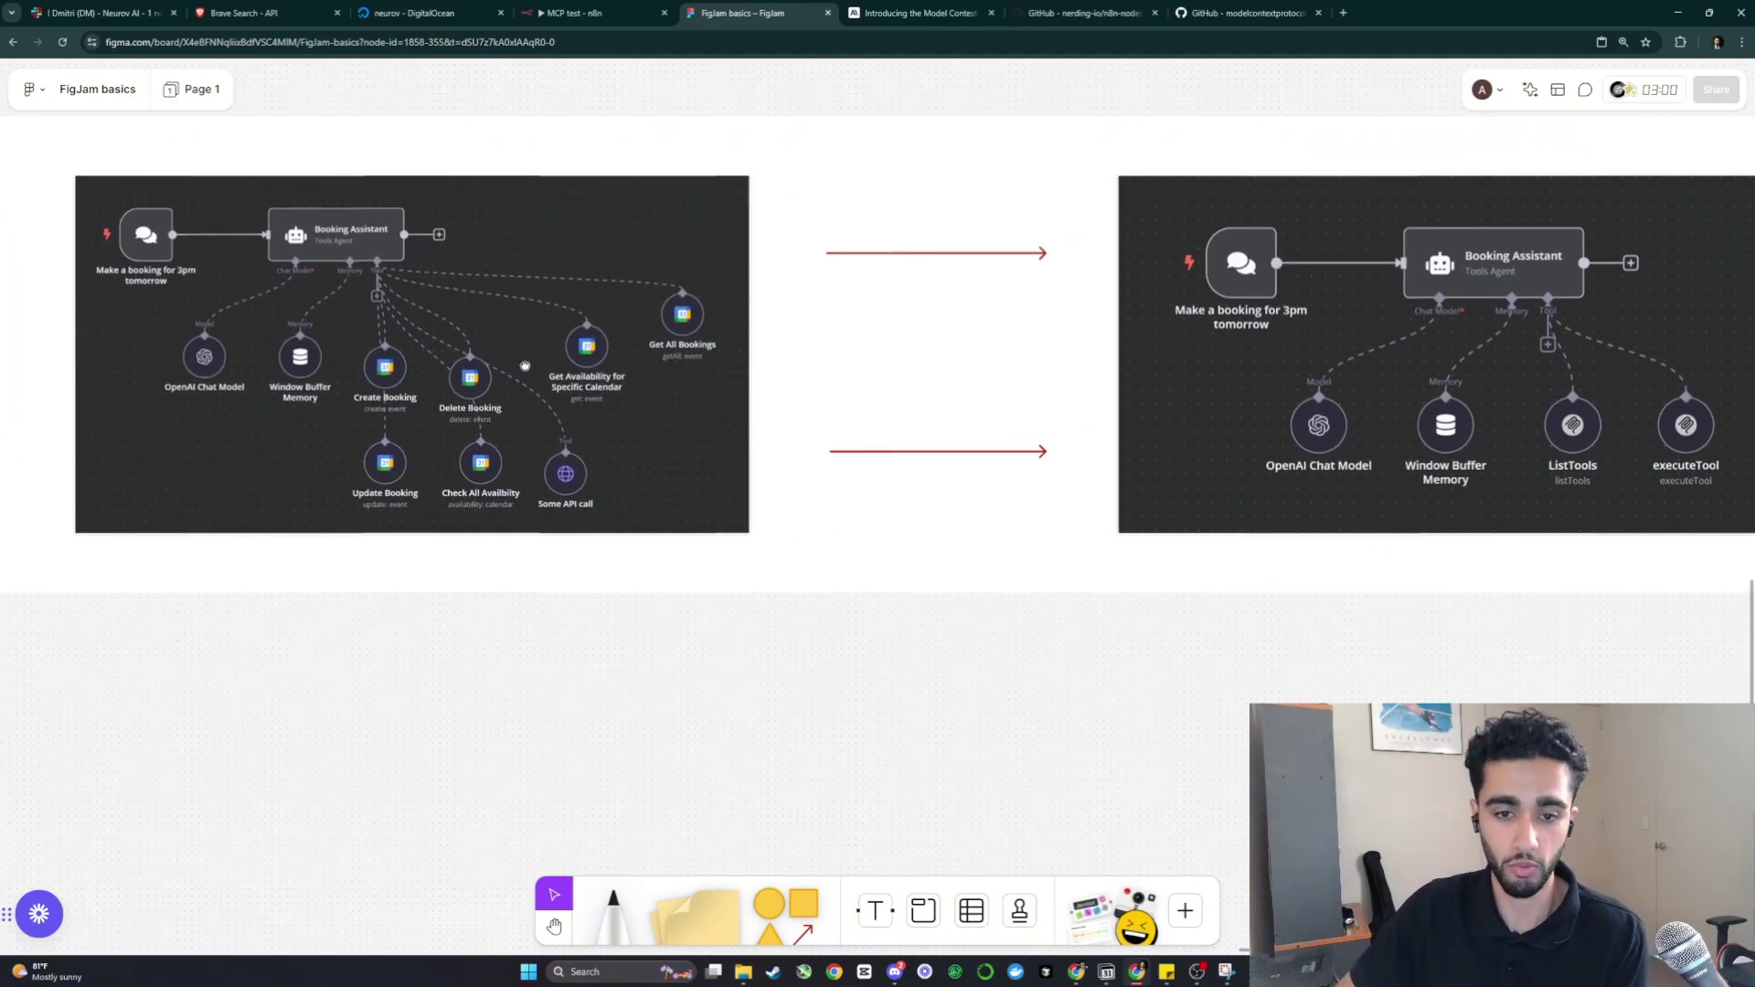
scroll(525, 366, down, 3)
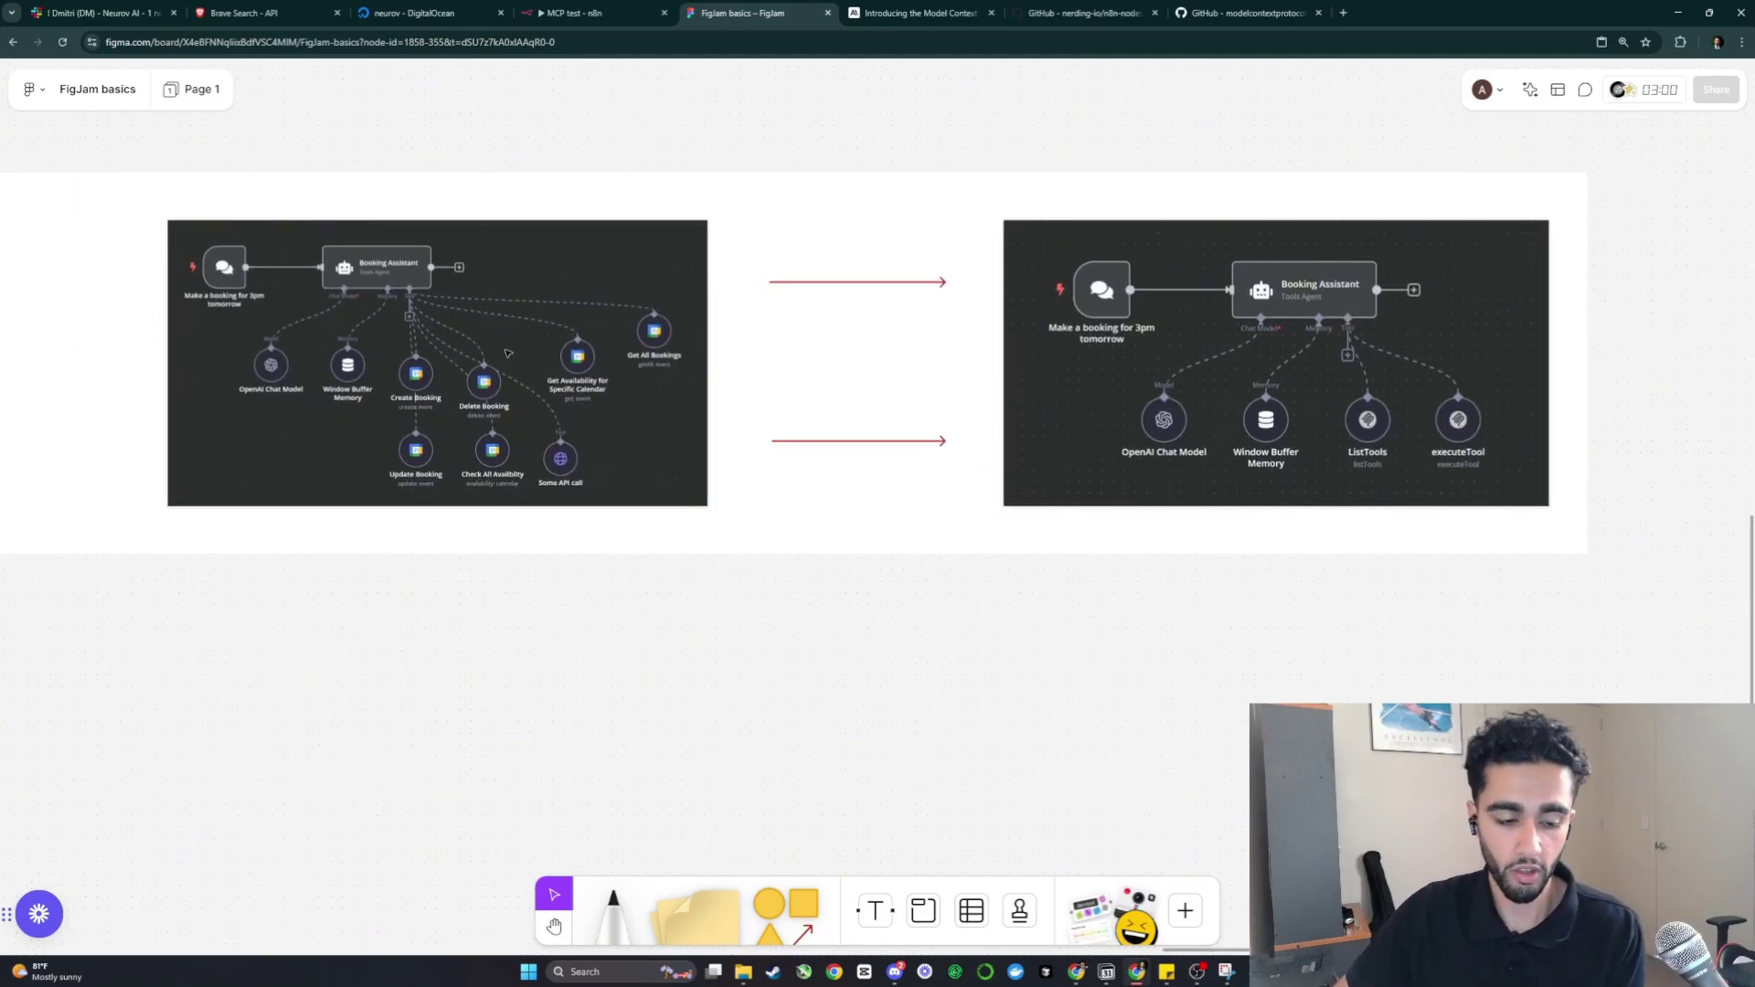
scroll(507, 353, up, 3)
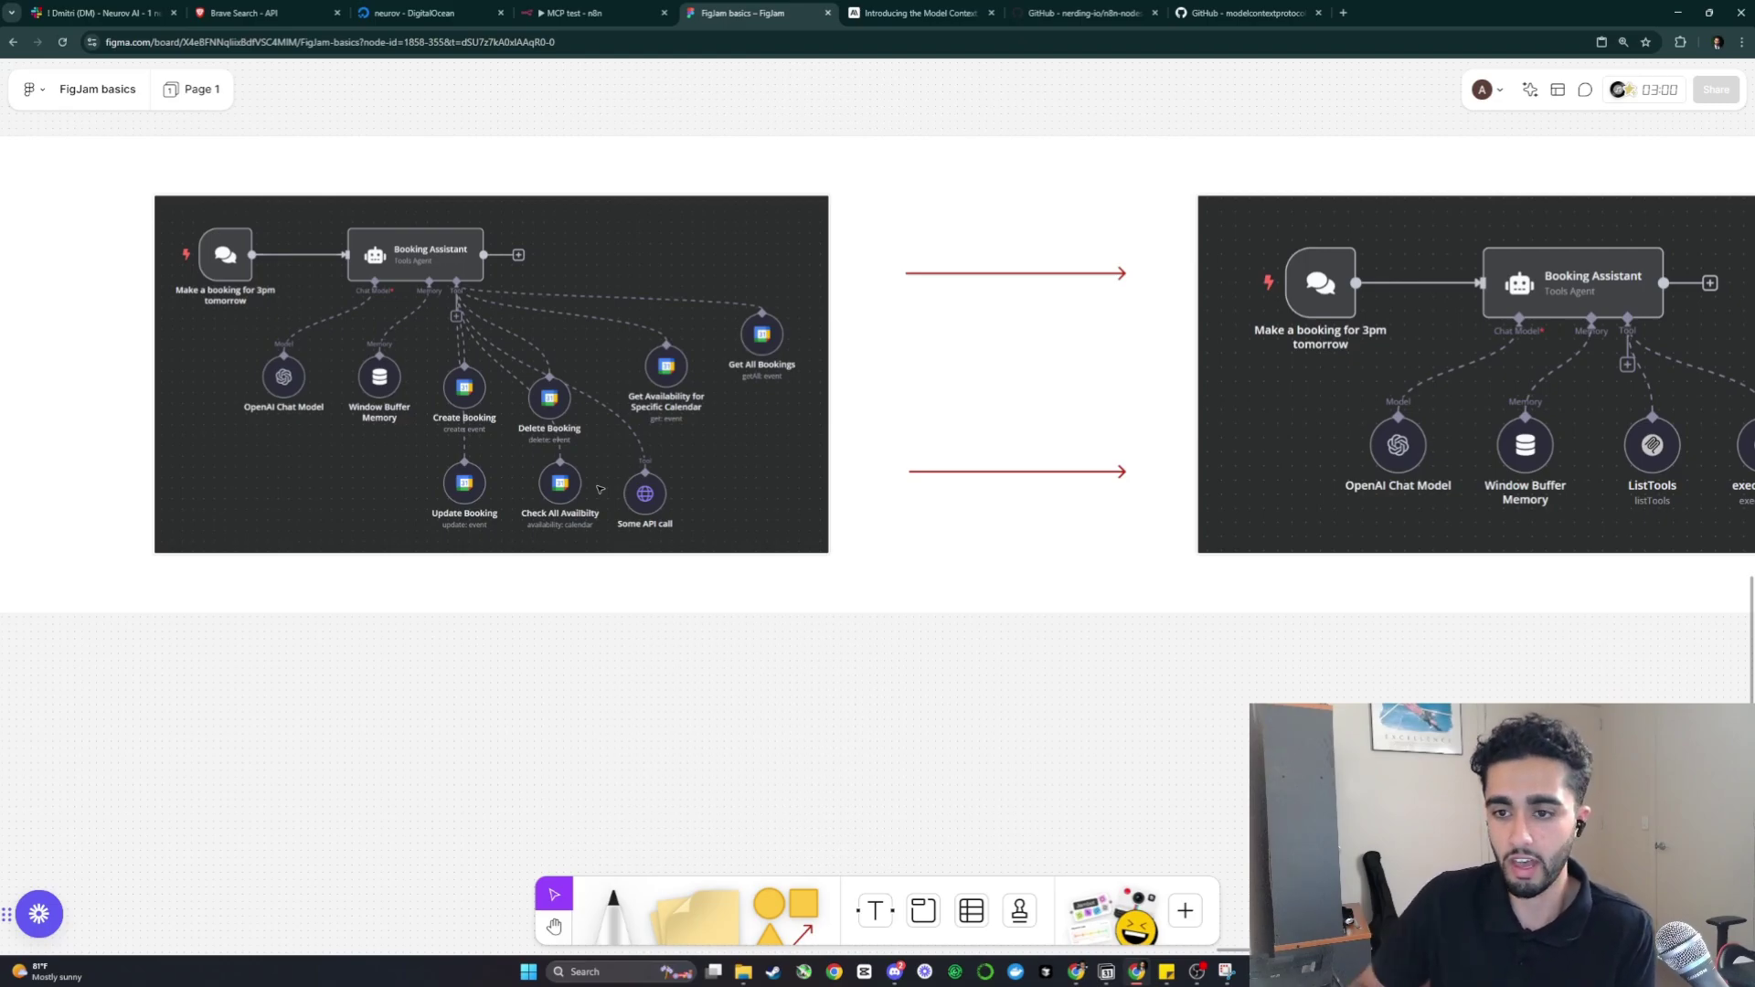
scroll(1167, 478, right, 10)
scroll(803, 340, left, 1)
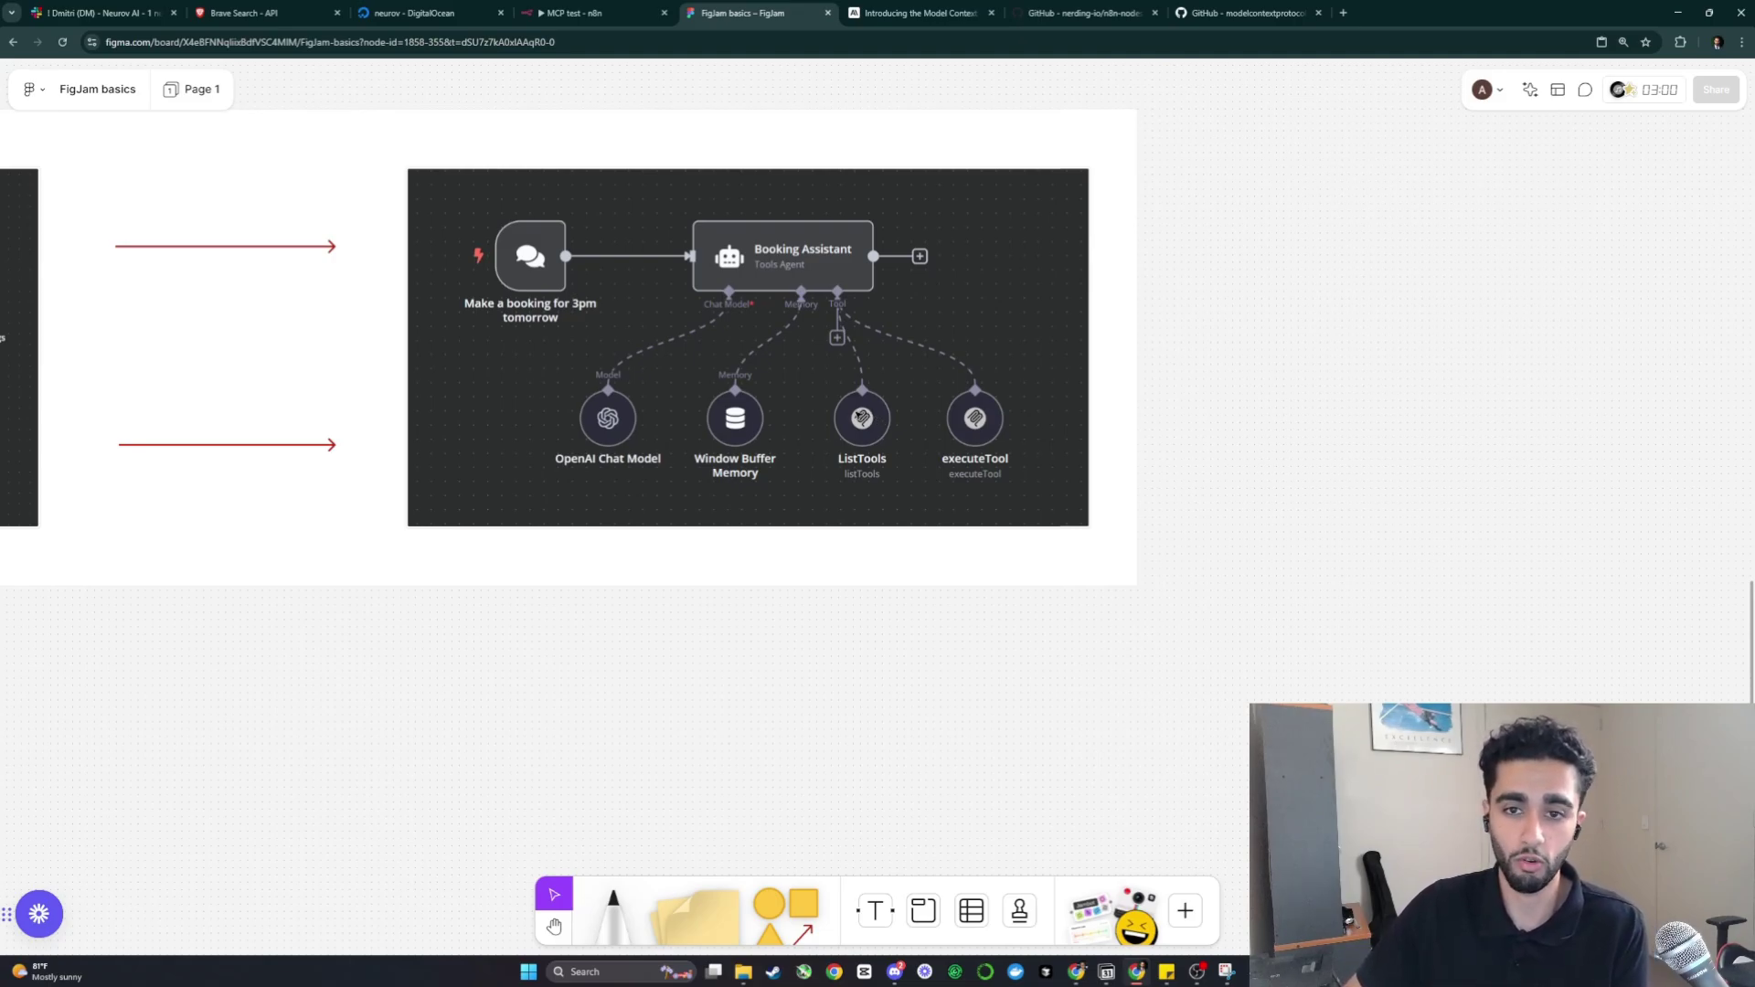
scroll(841, 395, down, 3)
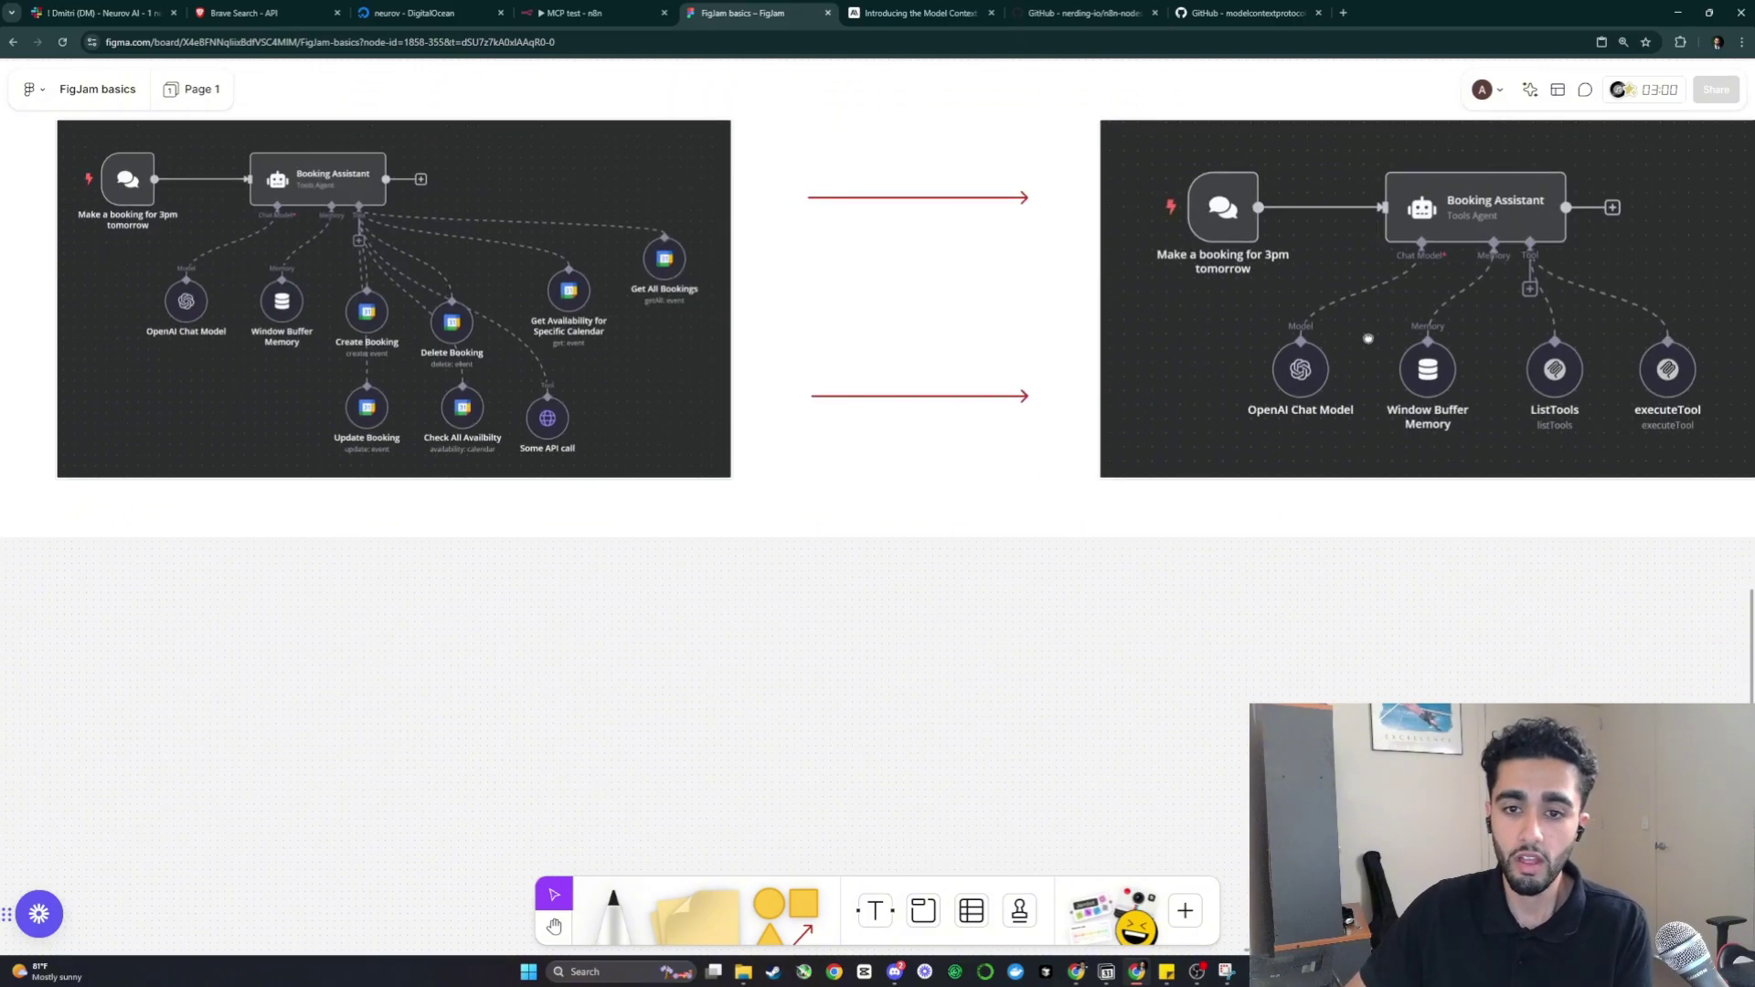
scroll(1128, 361, right, 5)
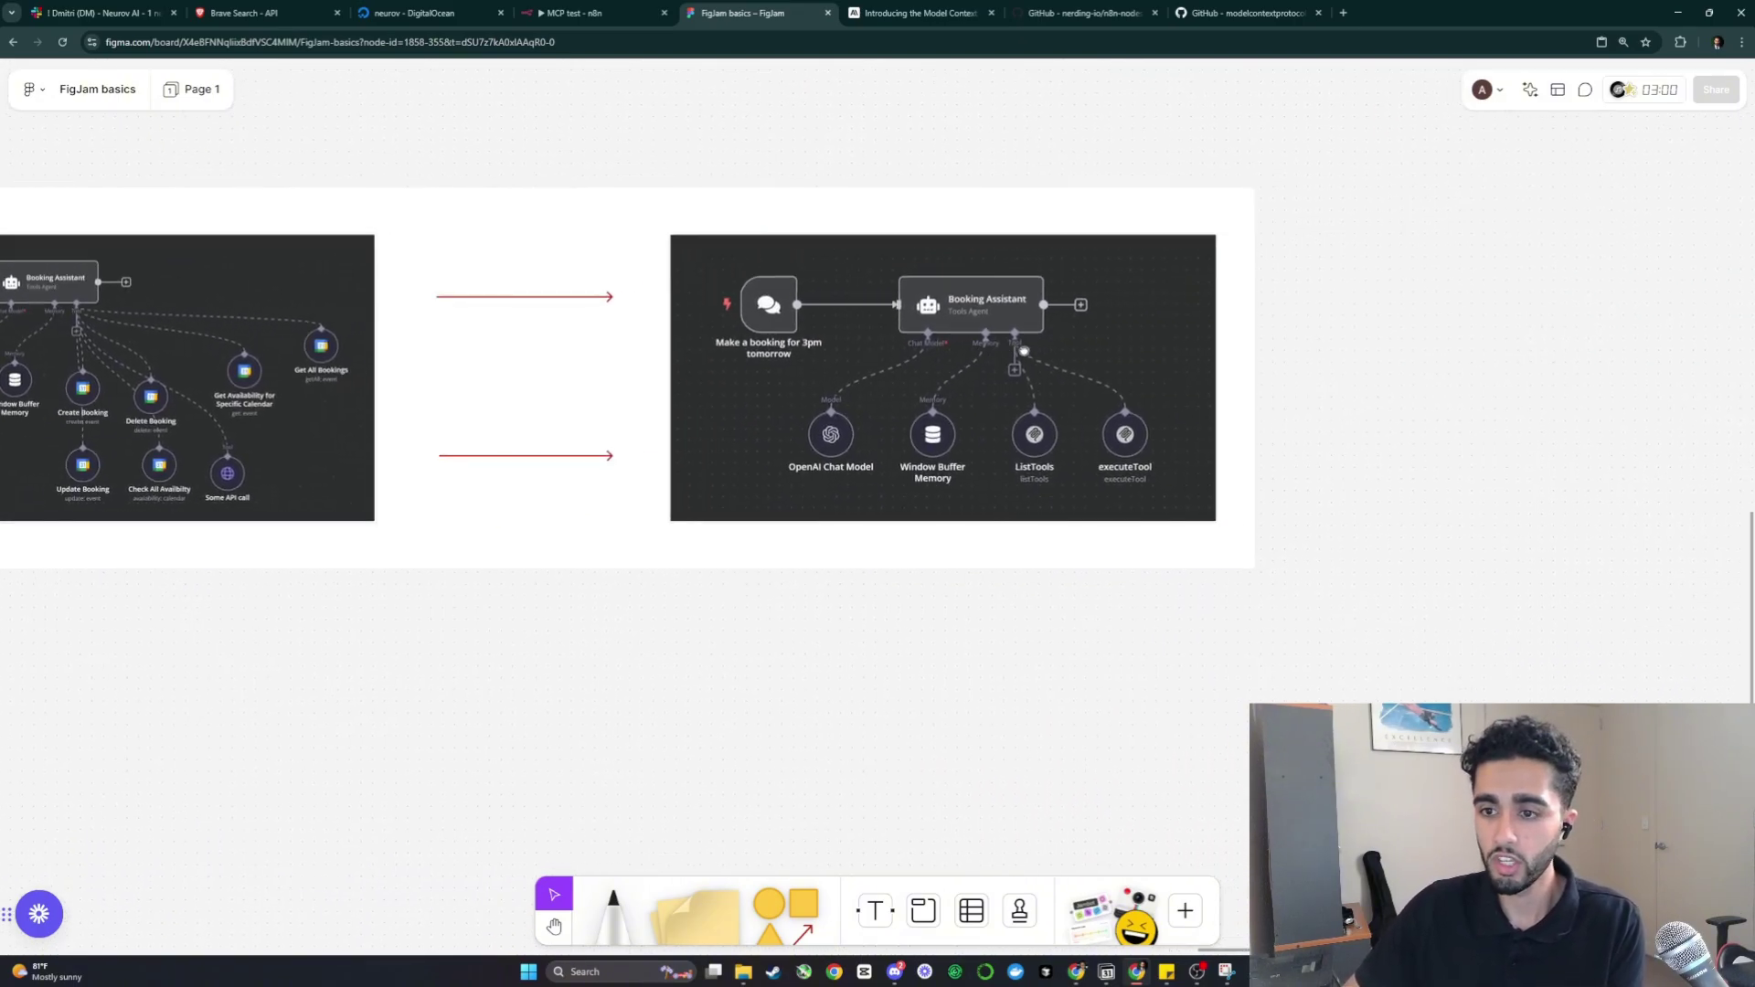
mouse_move(1003, 325)
mouse_down()
mouse_move(940, 325)
mouse_move(985, 325)
mouse_up()
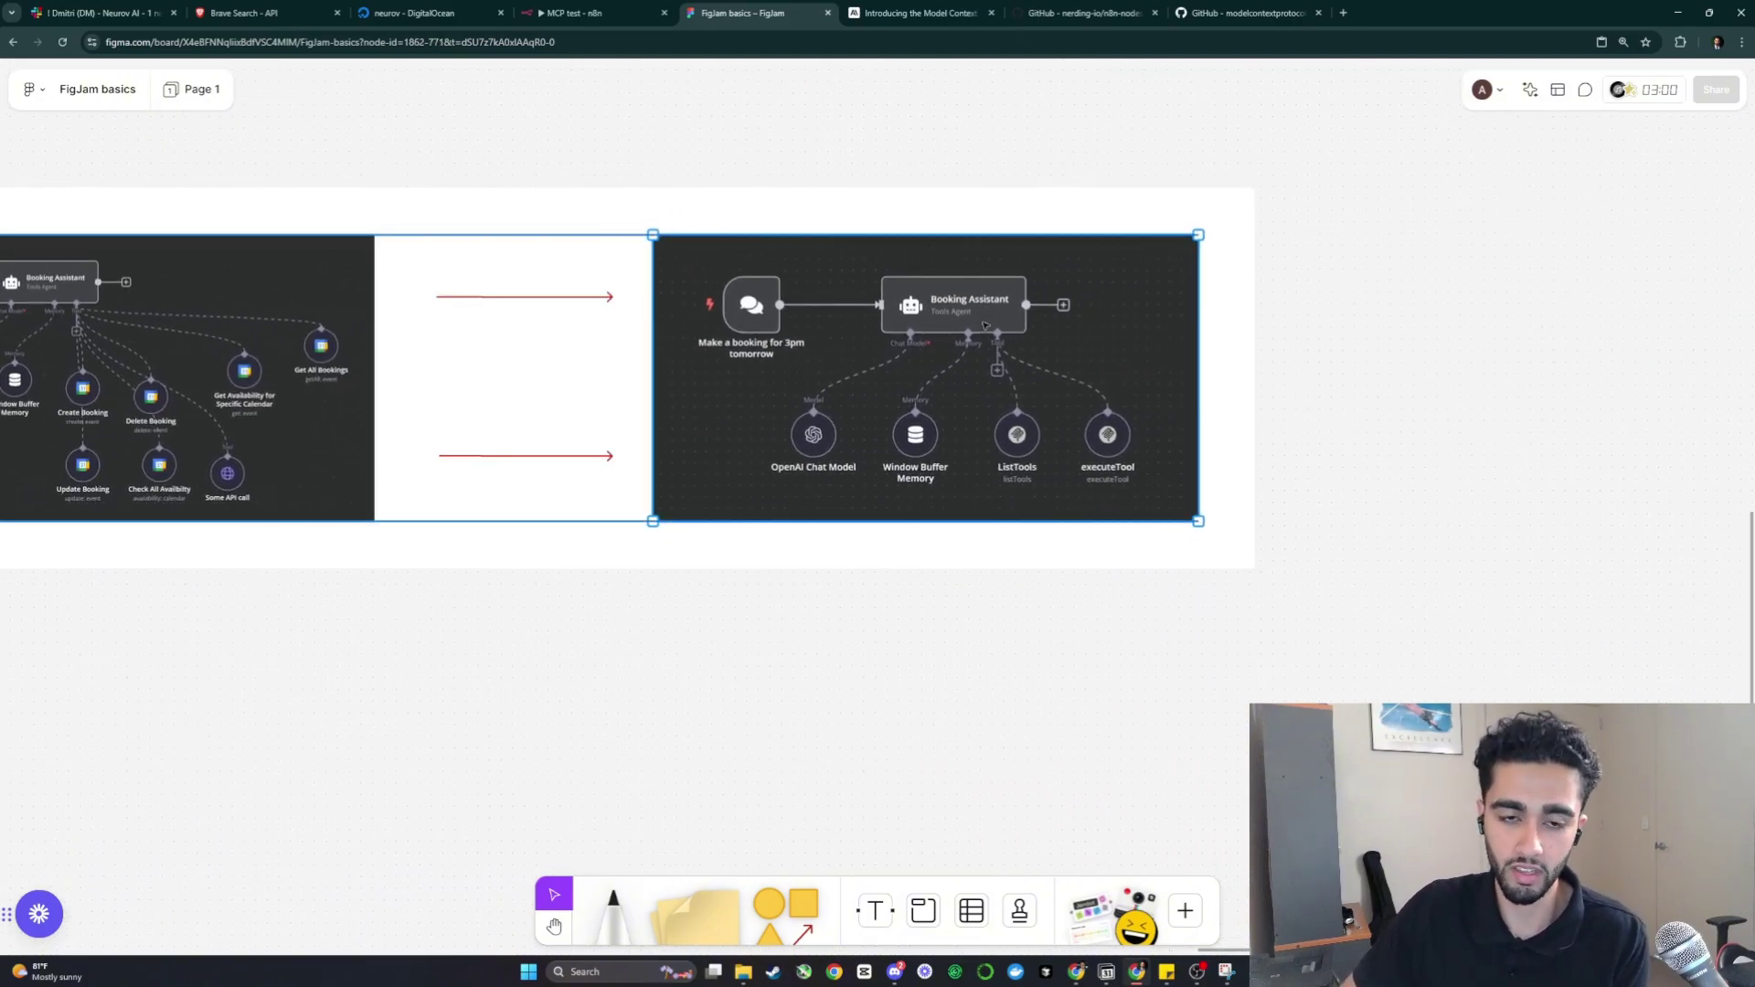
Step: Nudge the larger booking workflow image slightly left and down
scroll(1001, 281, left, 5)
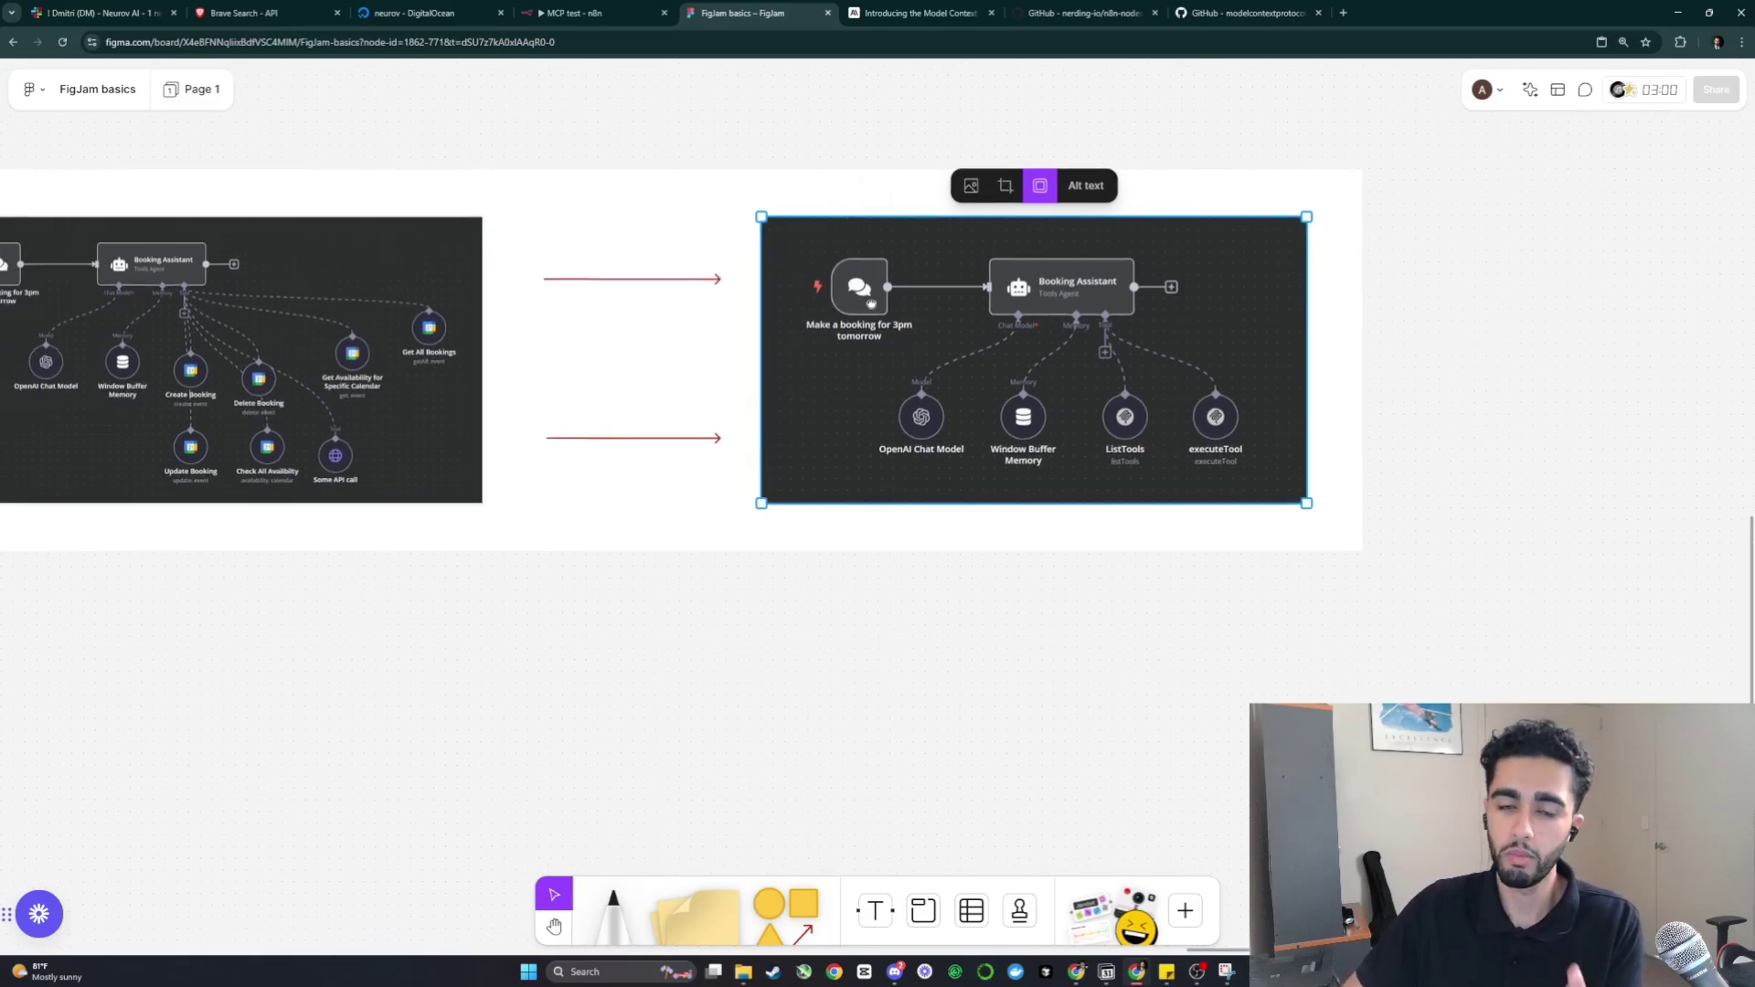
click(477, 313)
mouse_move(477, 313)
mouse_down()
mouse_move(432, 323)
mouse_move(452, 322)
mouse_up()
scroll(791, 345, right, 2)
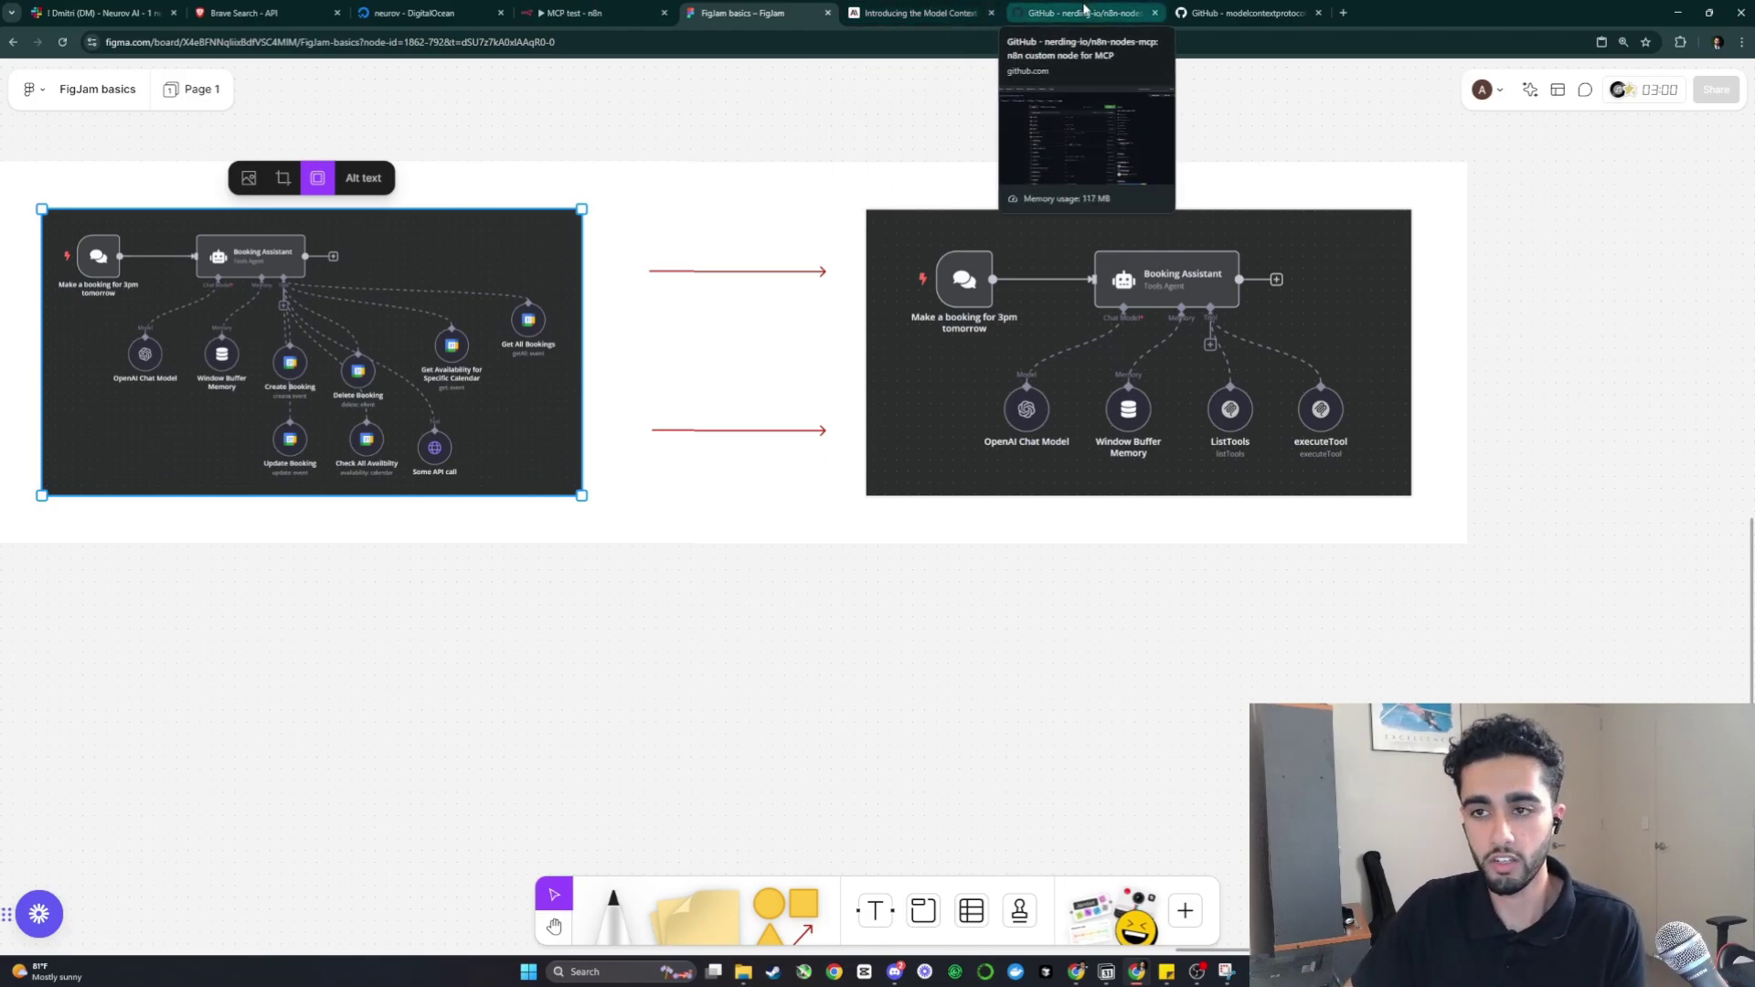
Step: Switch to the nerding-io/n8n-nodes-mcp GitHub repository and scroll down its README
click(1155, 5)
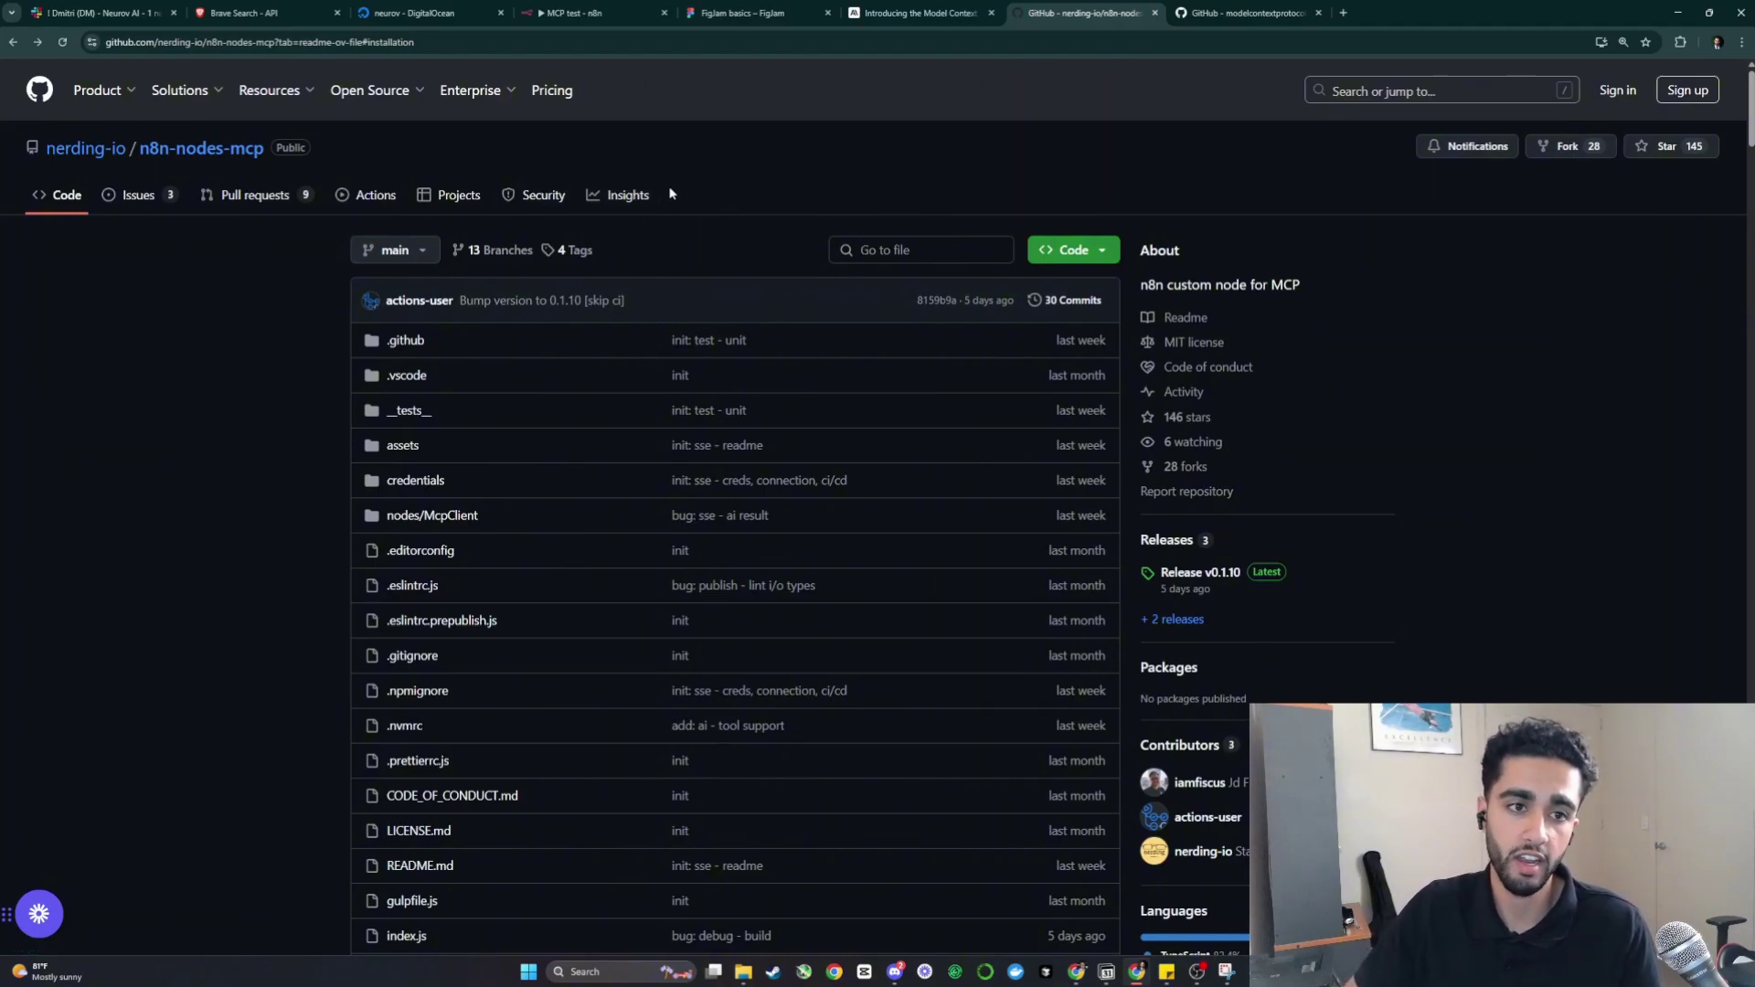
scroll(706, 250, down, 8)
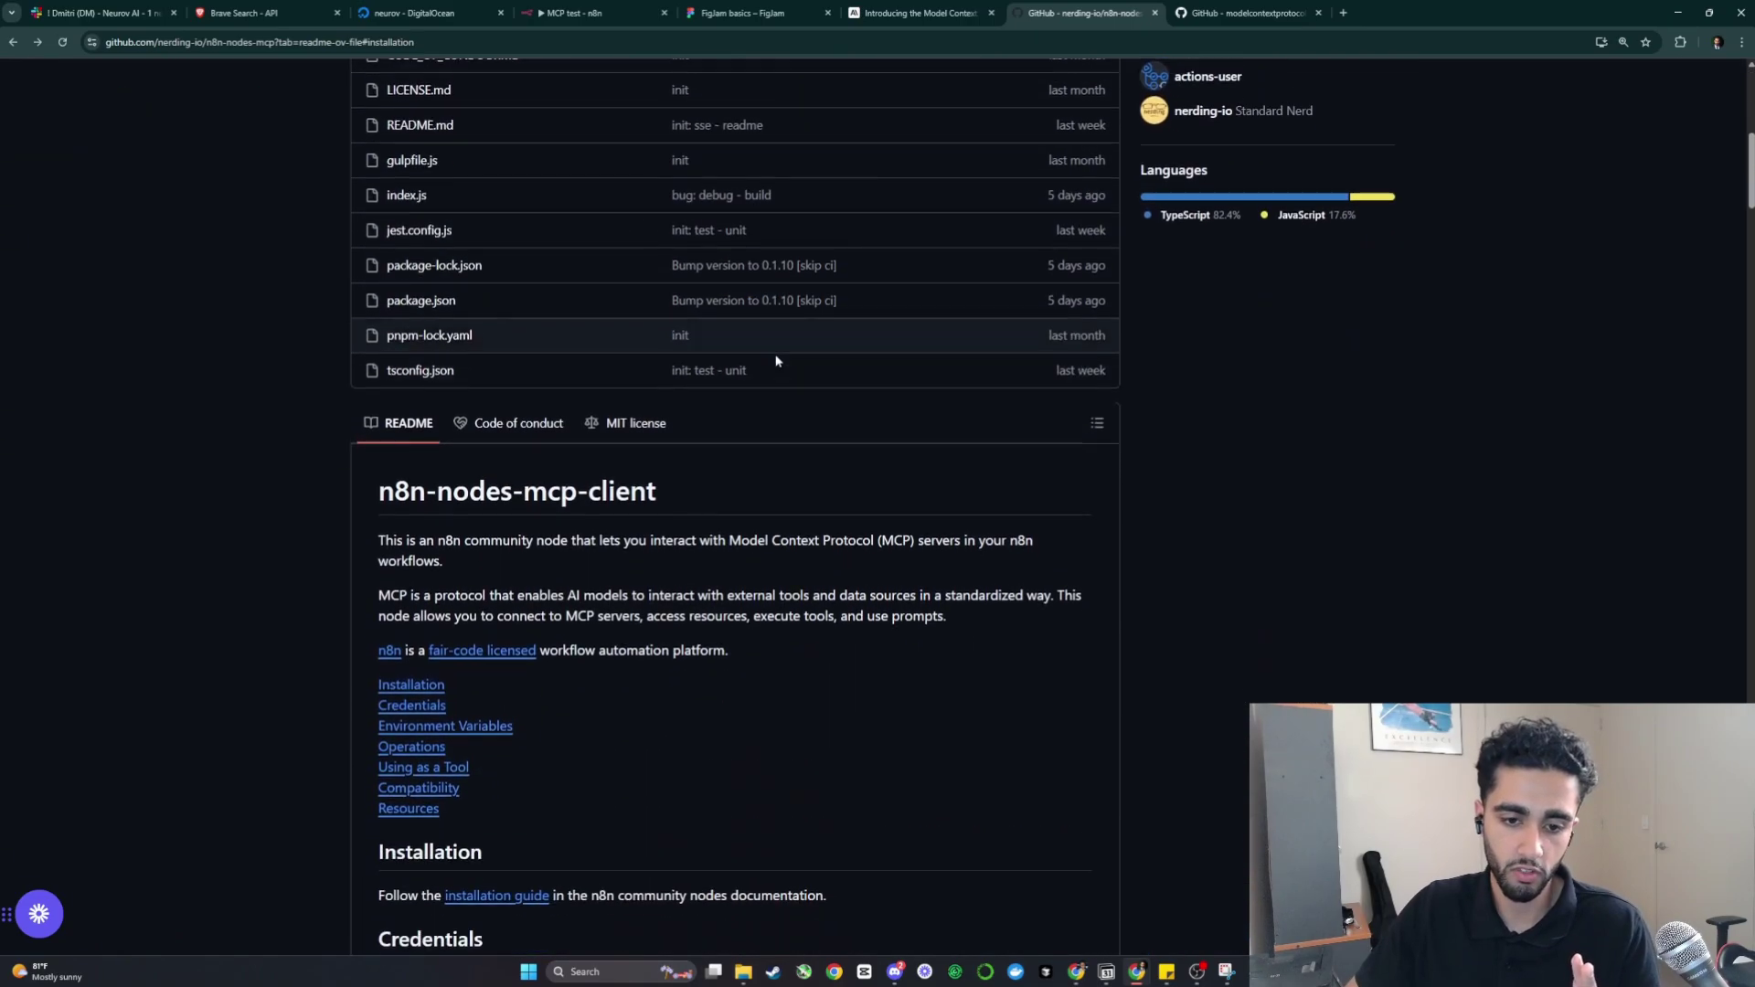
Step: Return to the MCP test workflow and save its changes while leaving for the overview
click(574, 13)
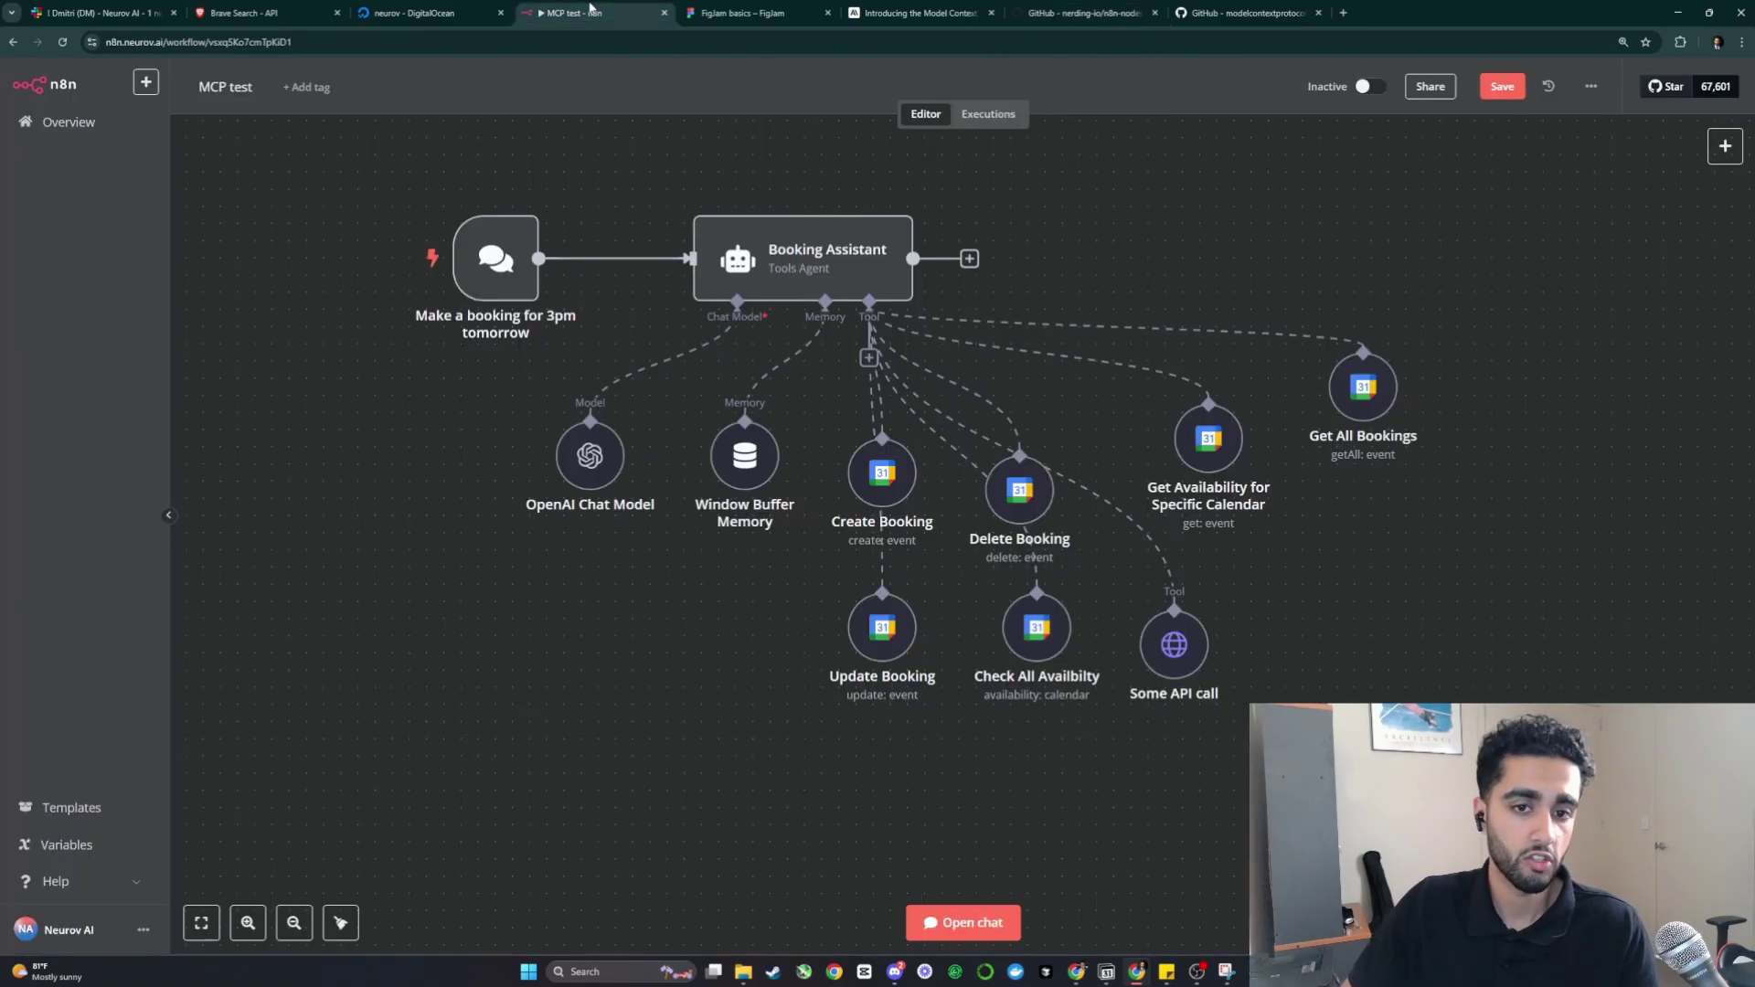
click(66, 124)
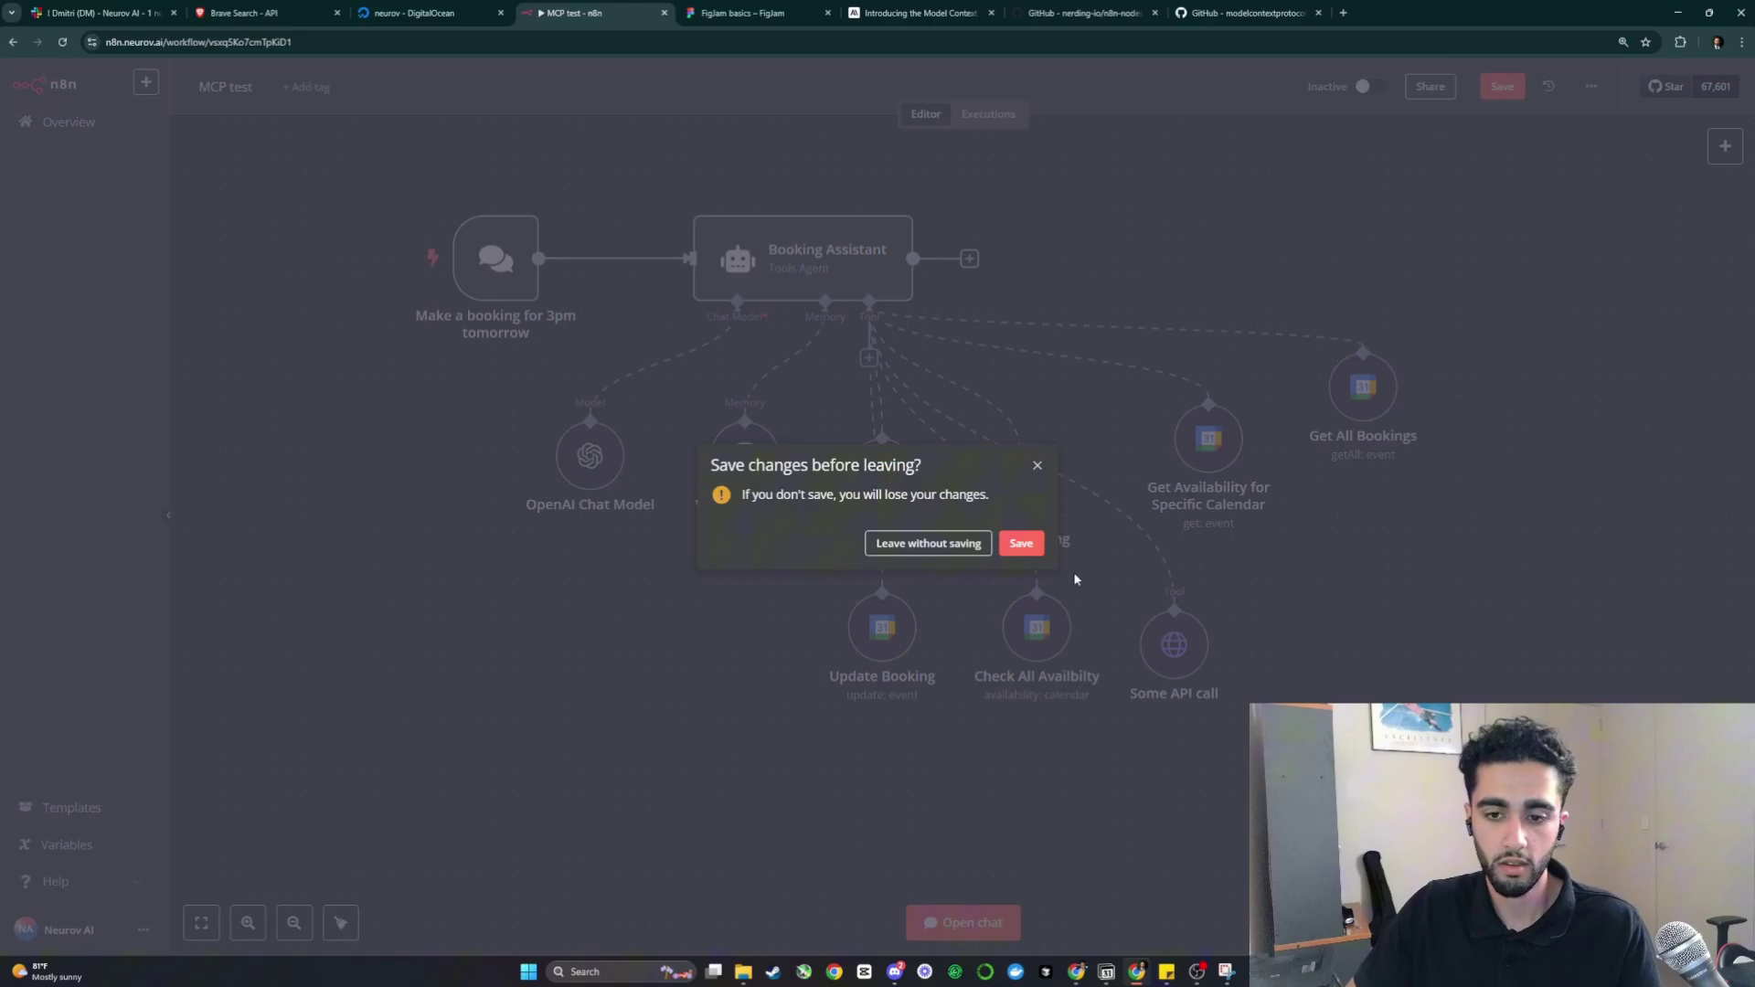
click(1021, 542)
Step: Open the Community nodes settings and select the installed n8n-nodes-mcp package name
click(142, 929)
click(151, 861)
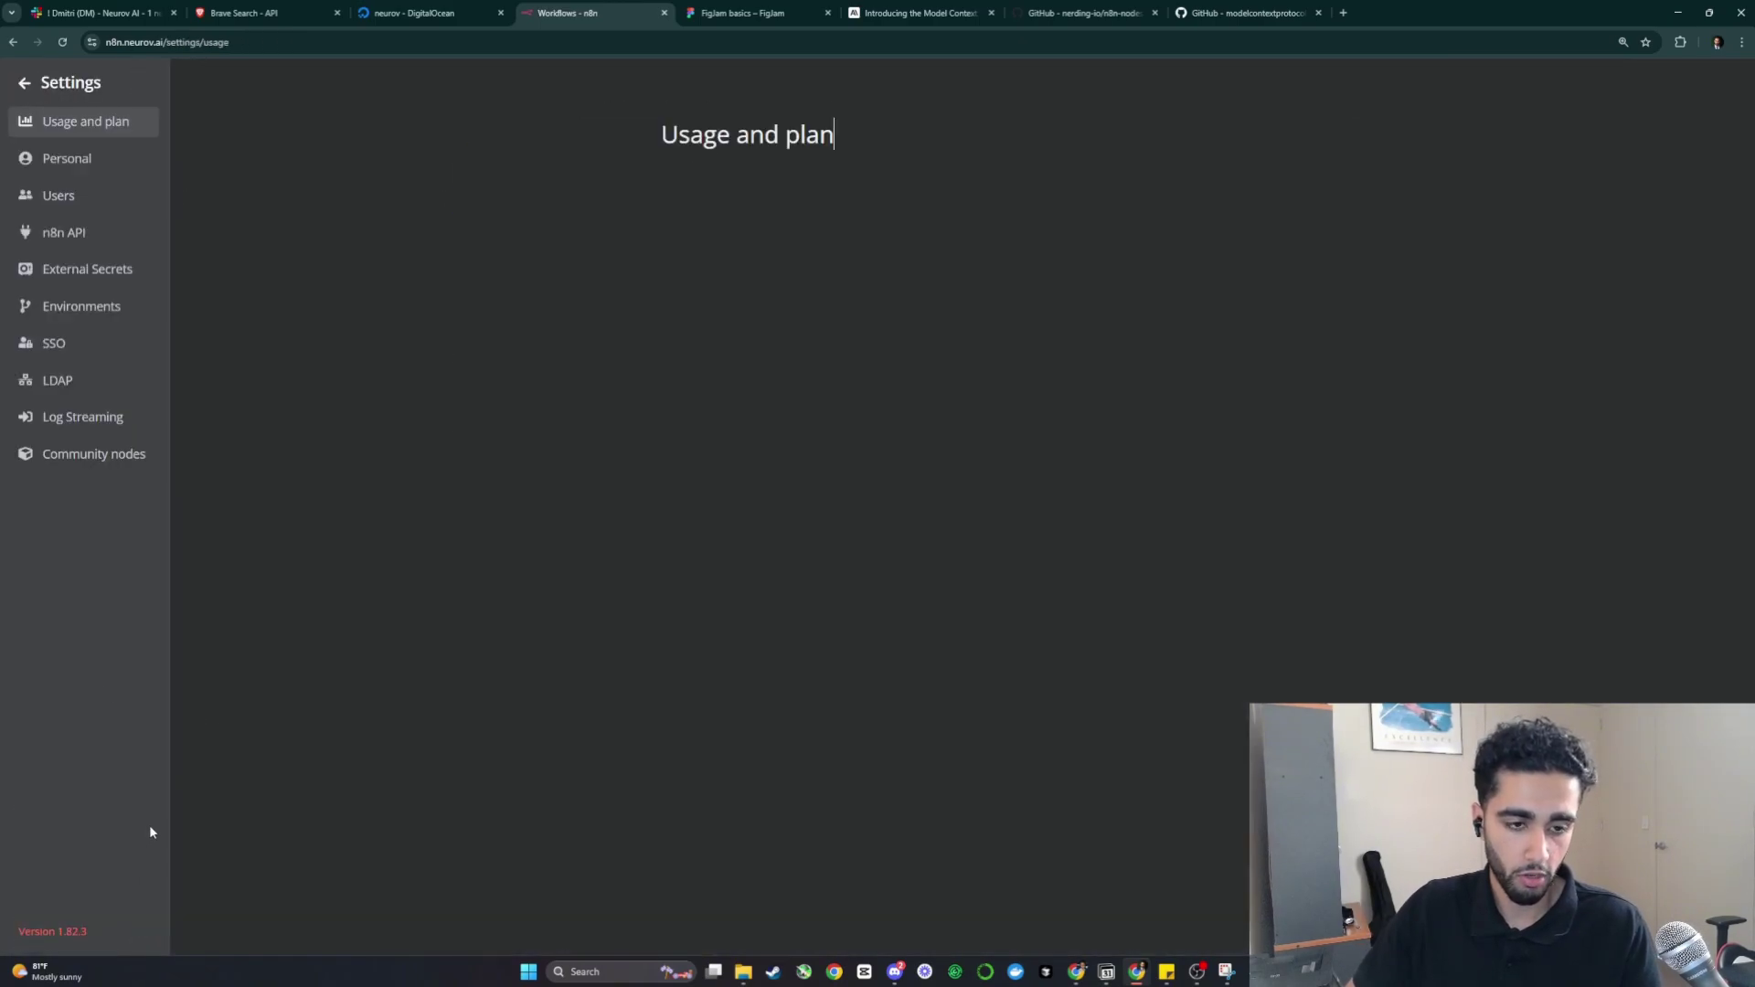
click(100, 457)
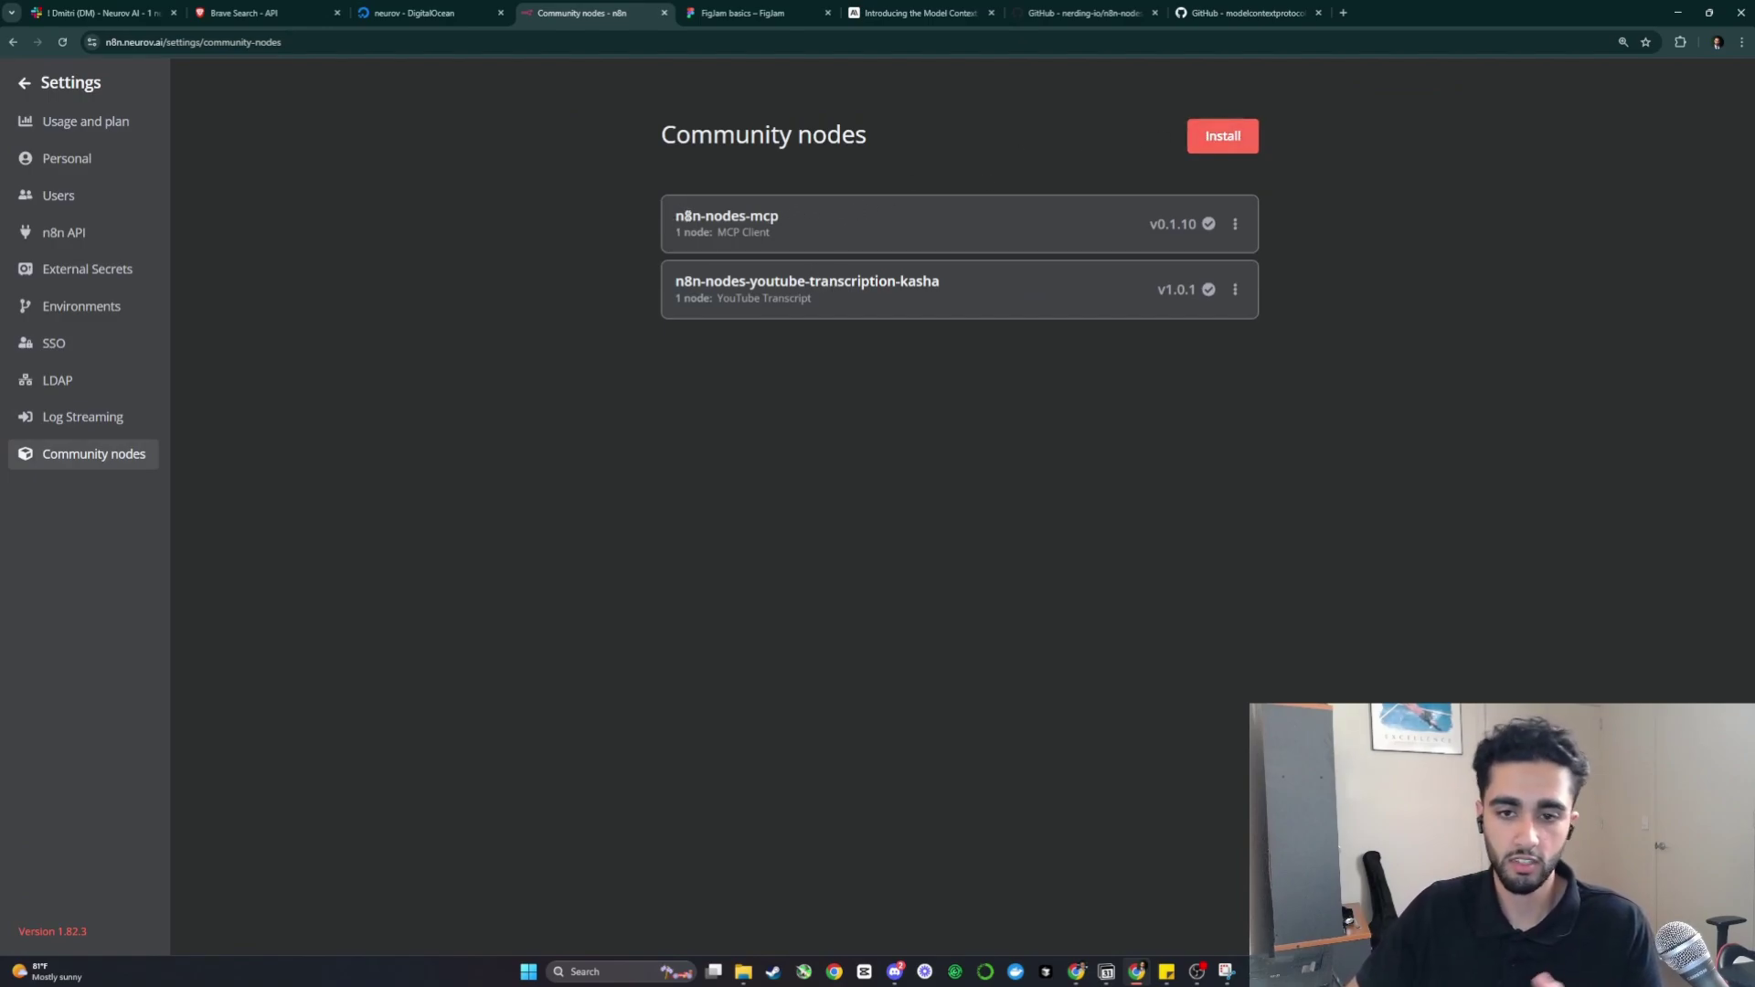
triple_click(702, 218)
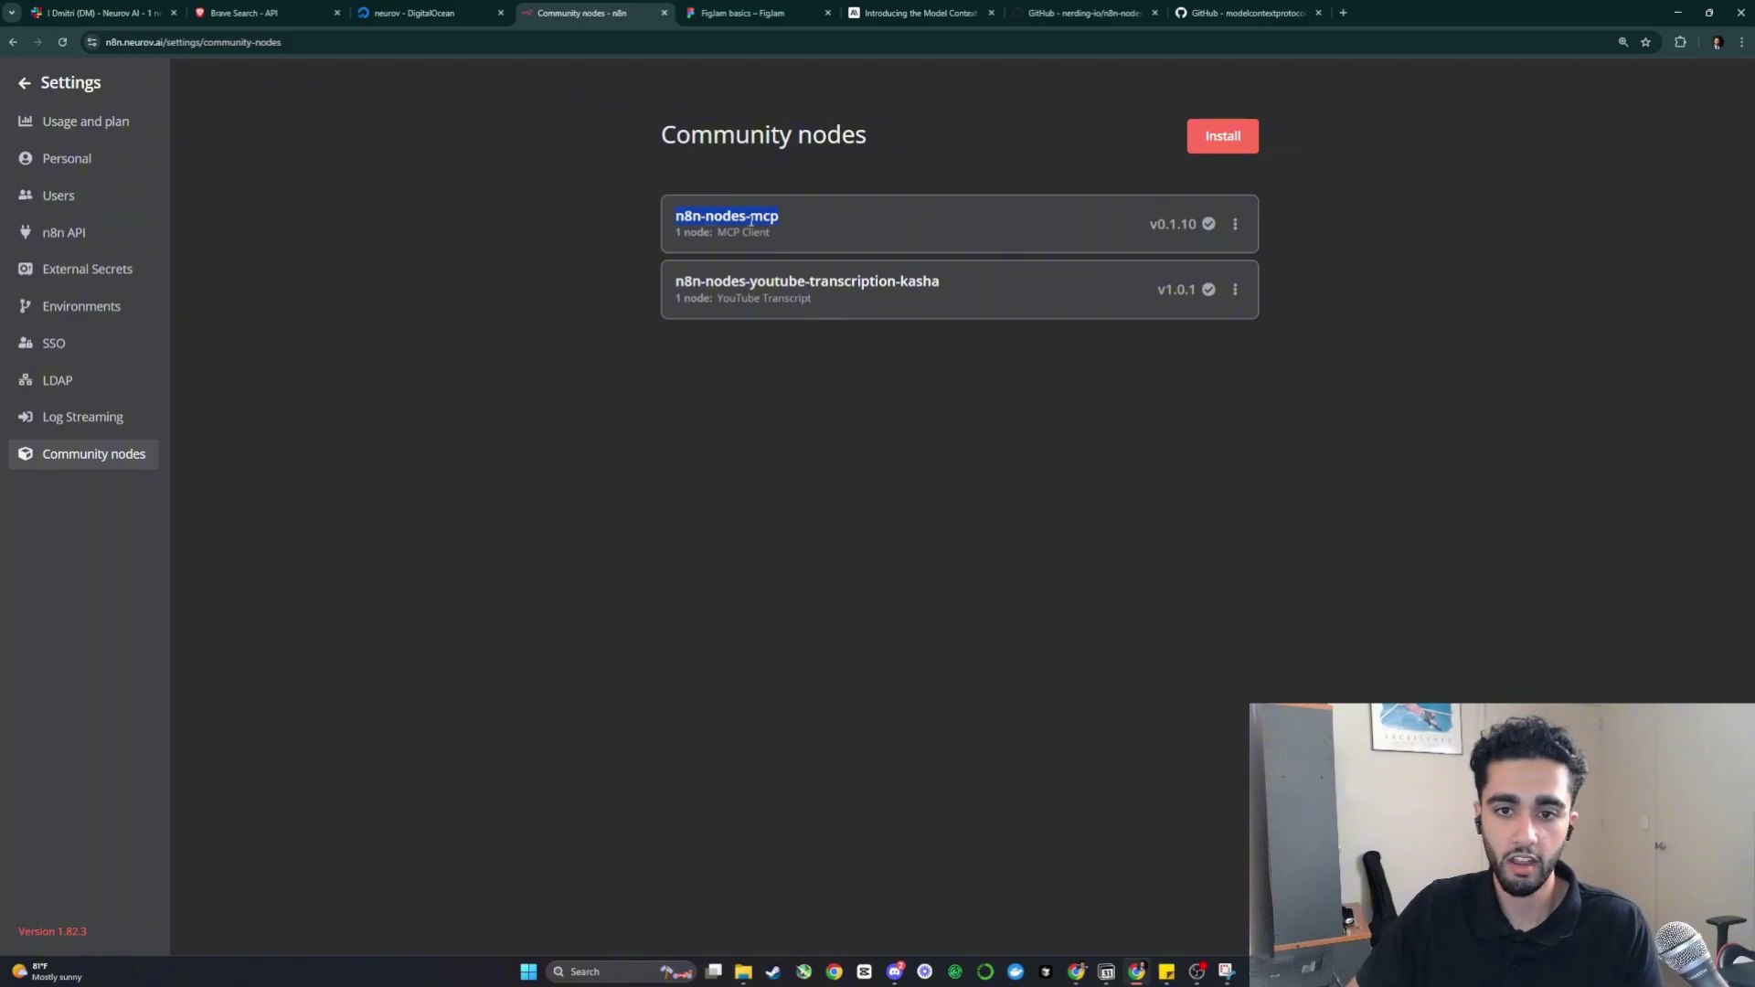
Step: Copy 'n8n-nodes-mcp' from the top of the GitHub repo page and return to n8n's install form
click(1083, 12)
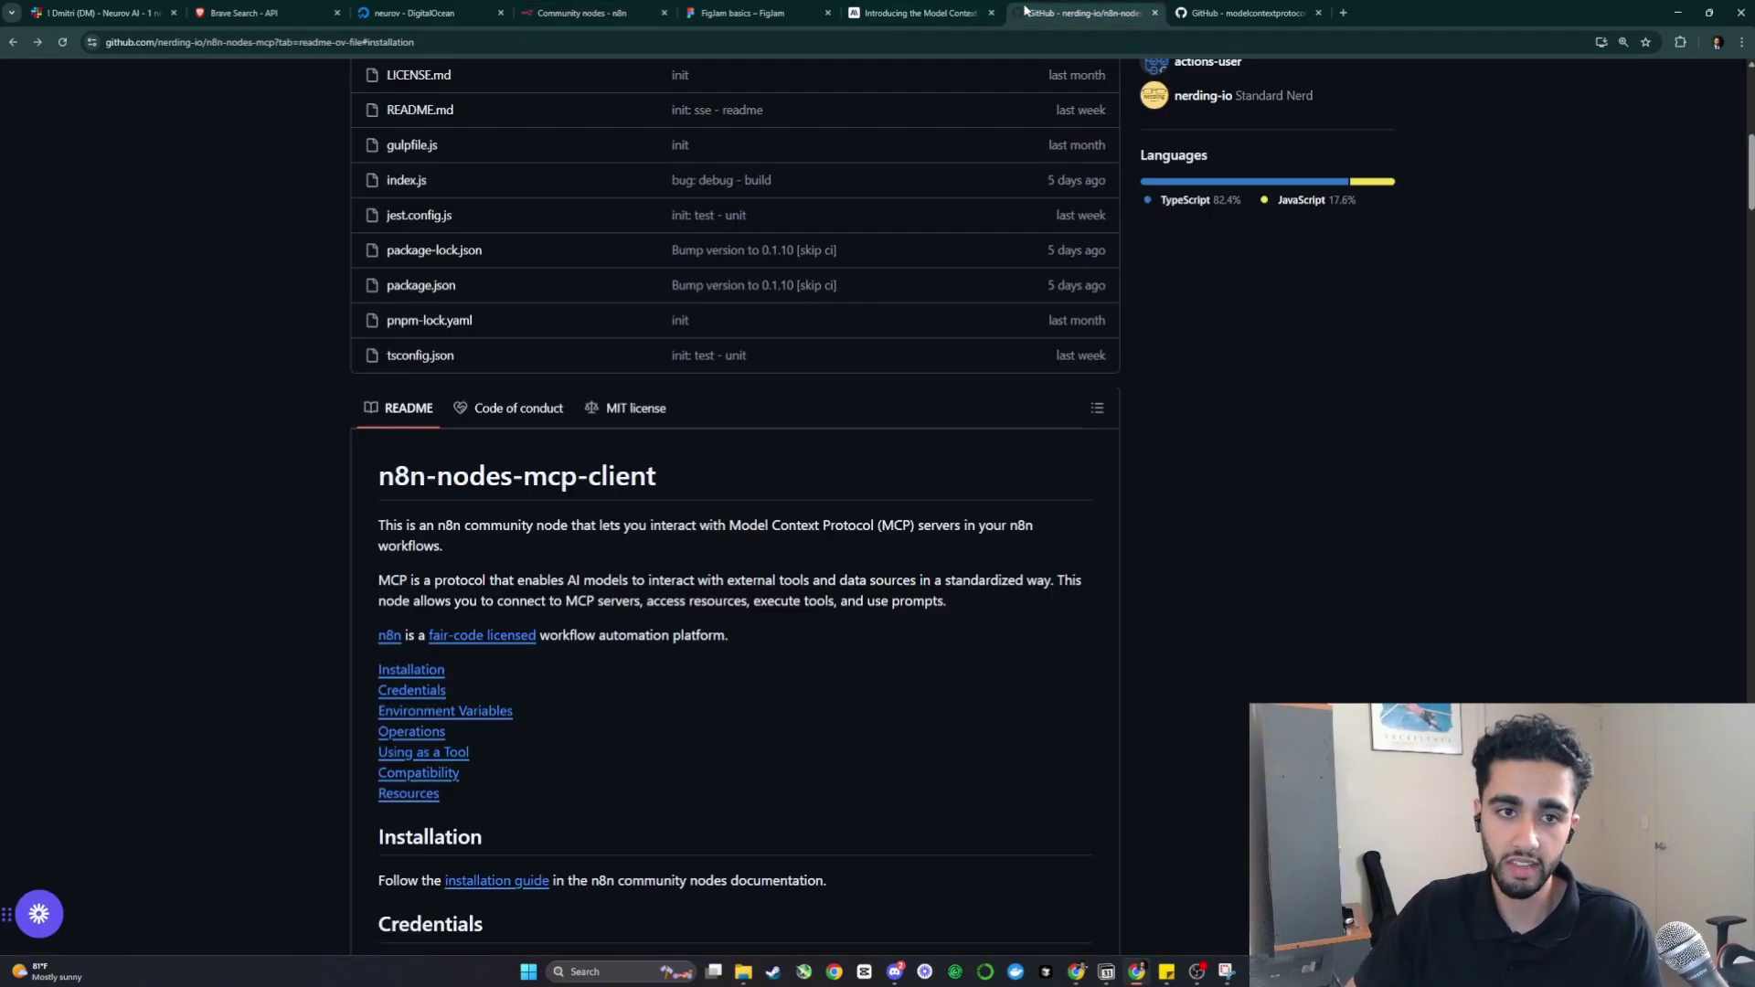
scroll(650, 375, up, 10)
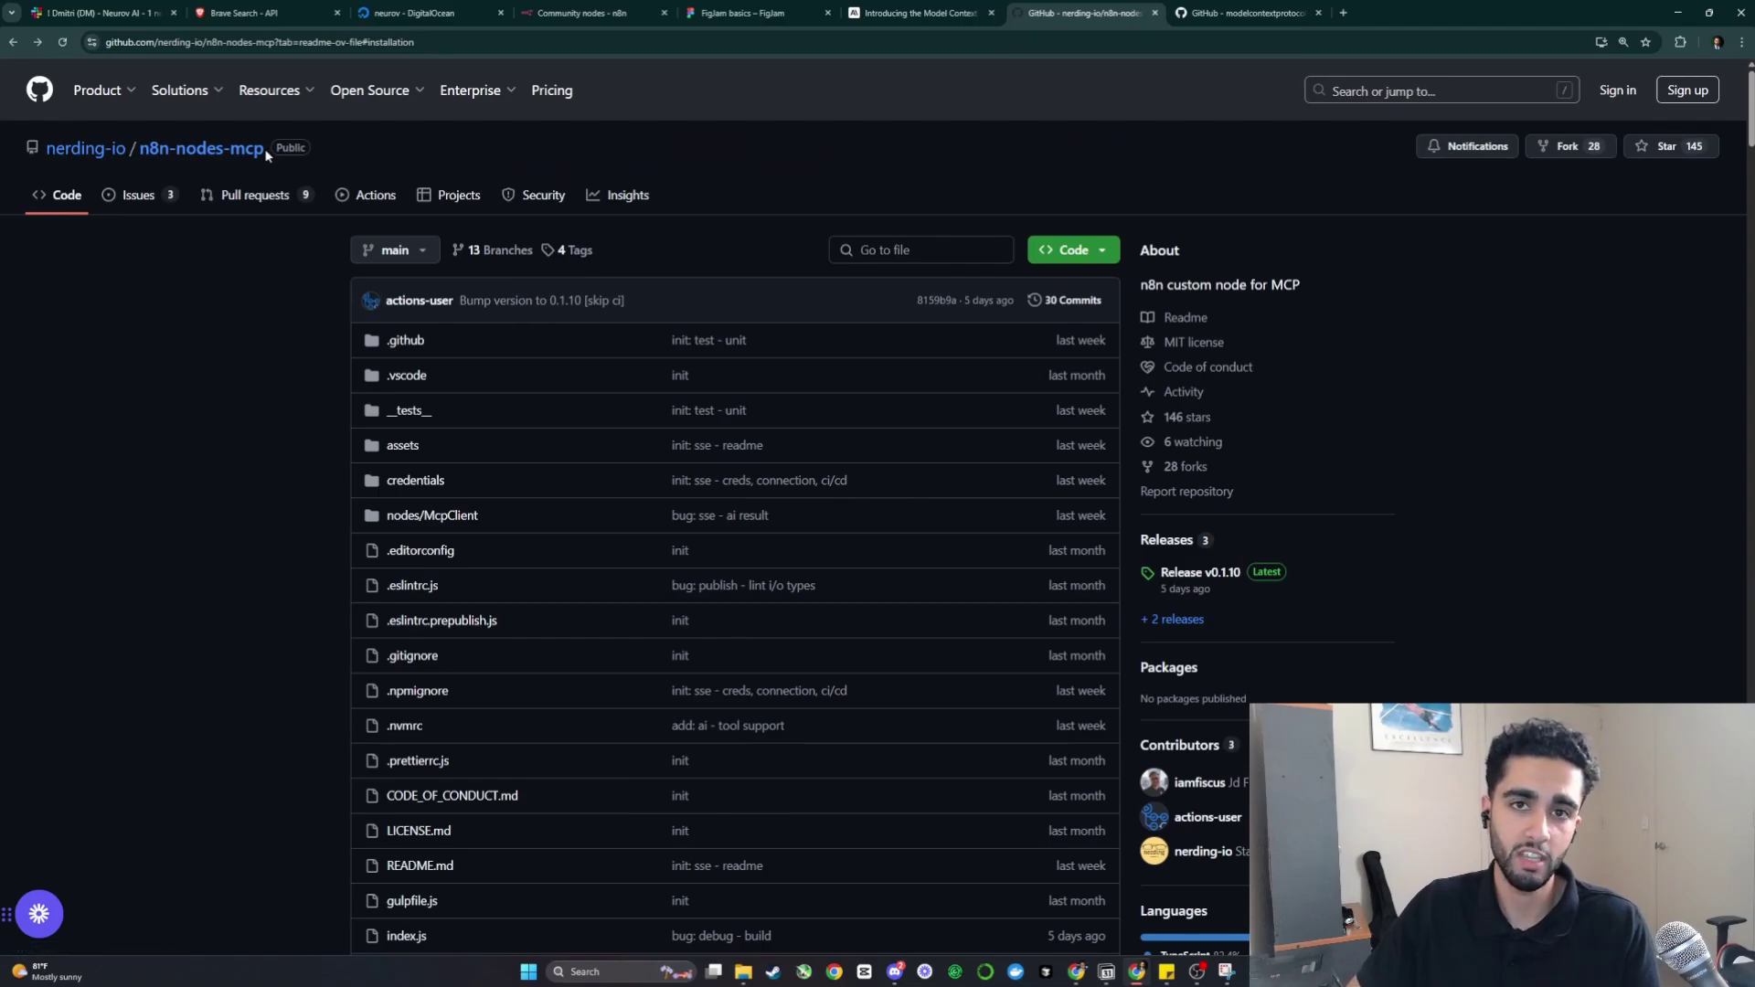
drag(266, 155, 139, 153)
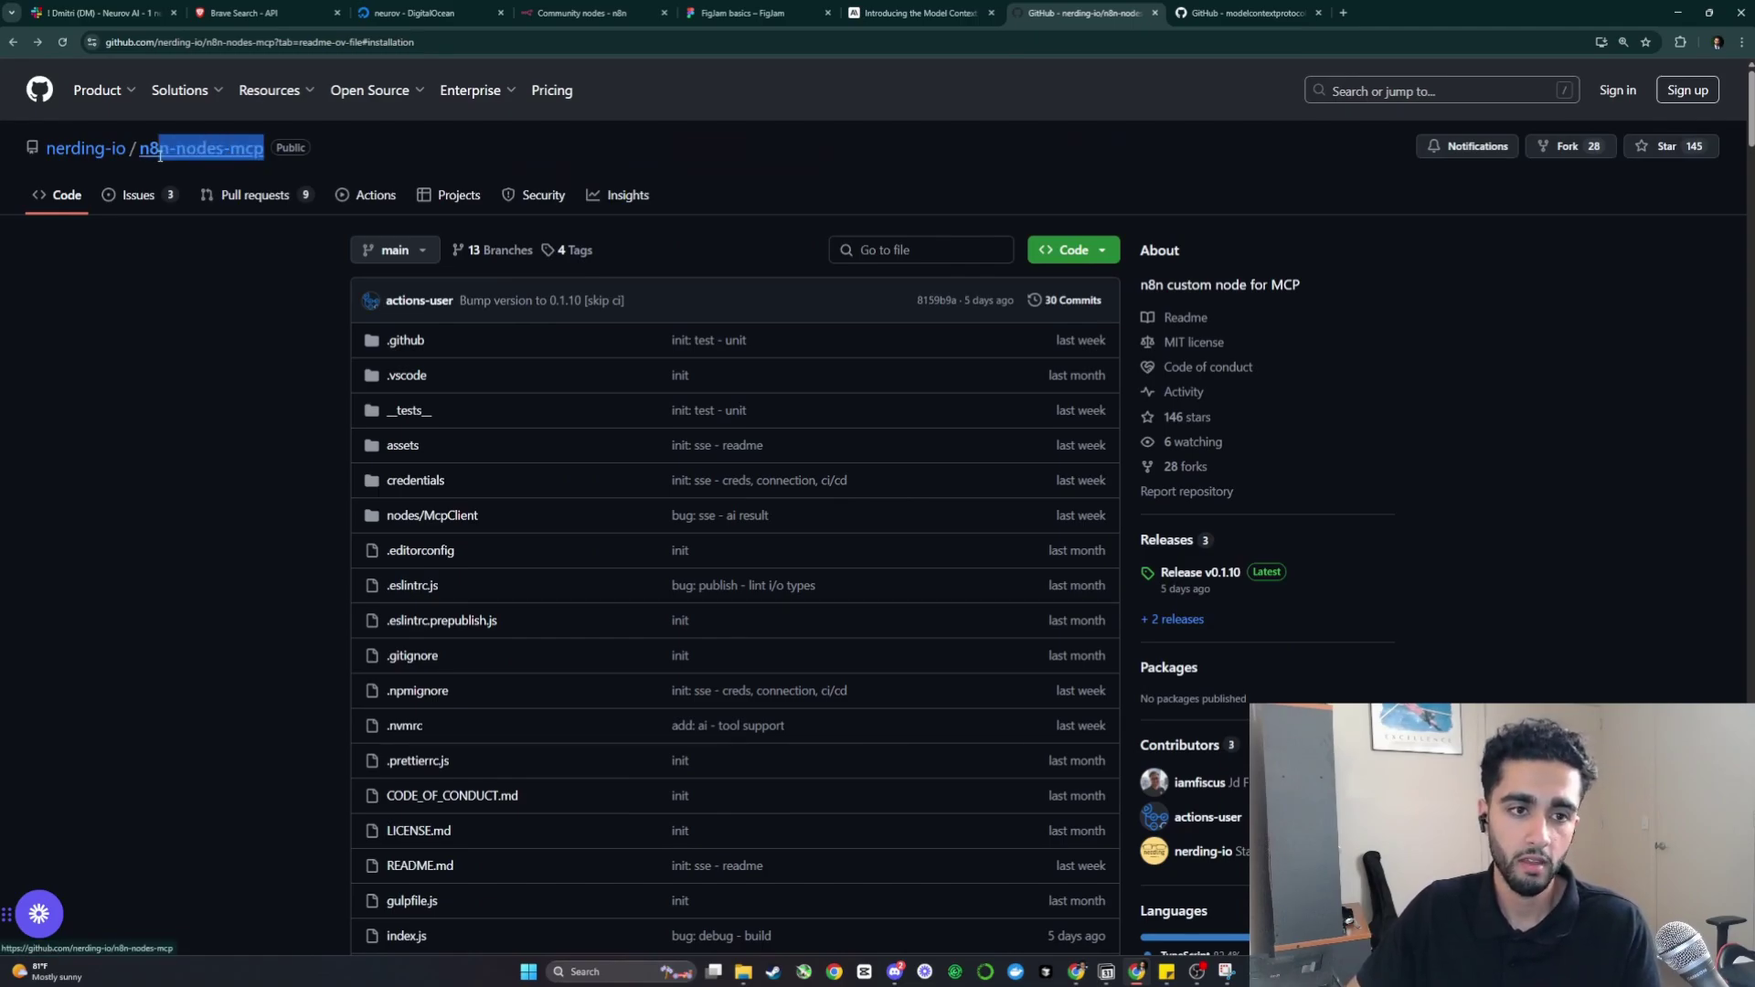
right_click(161, 153)
click(184, 304)
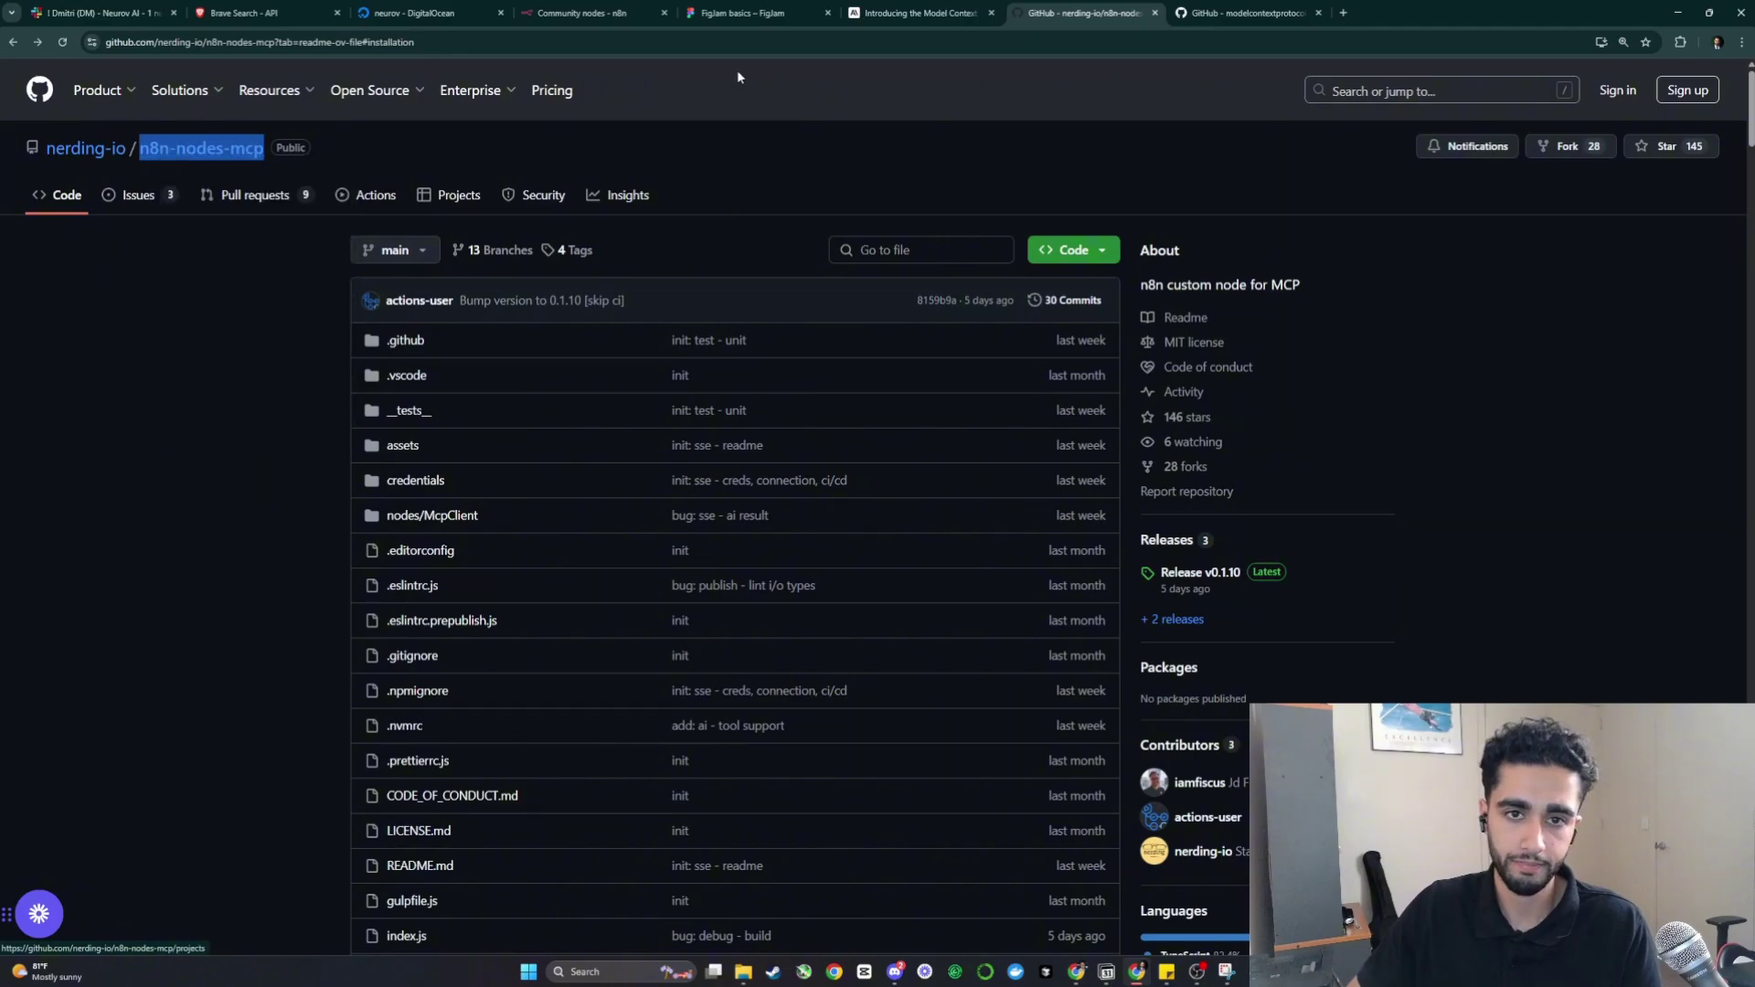
click(581, 13)
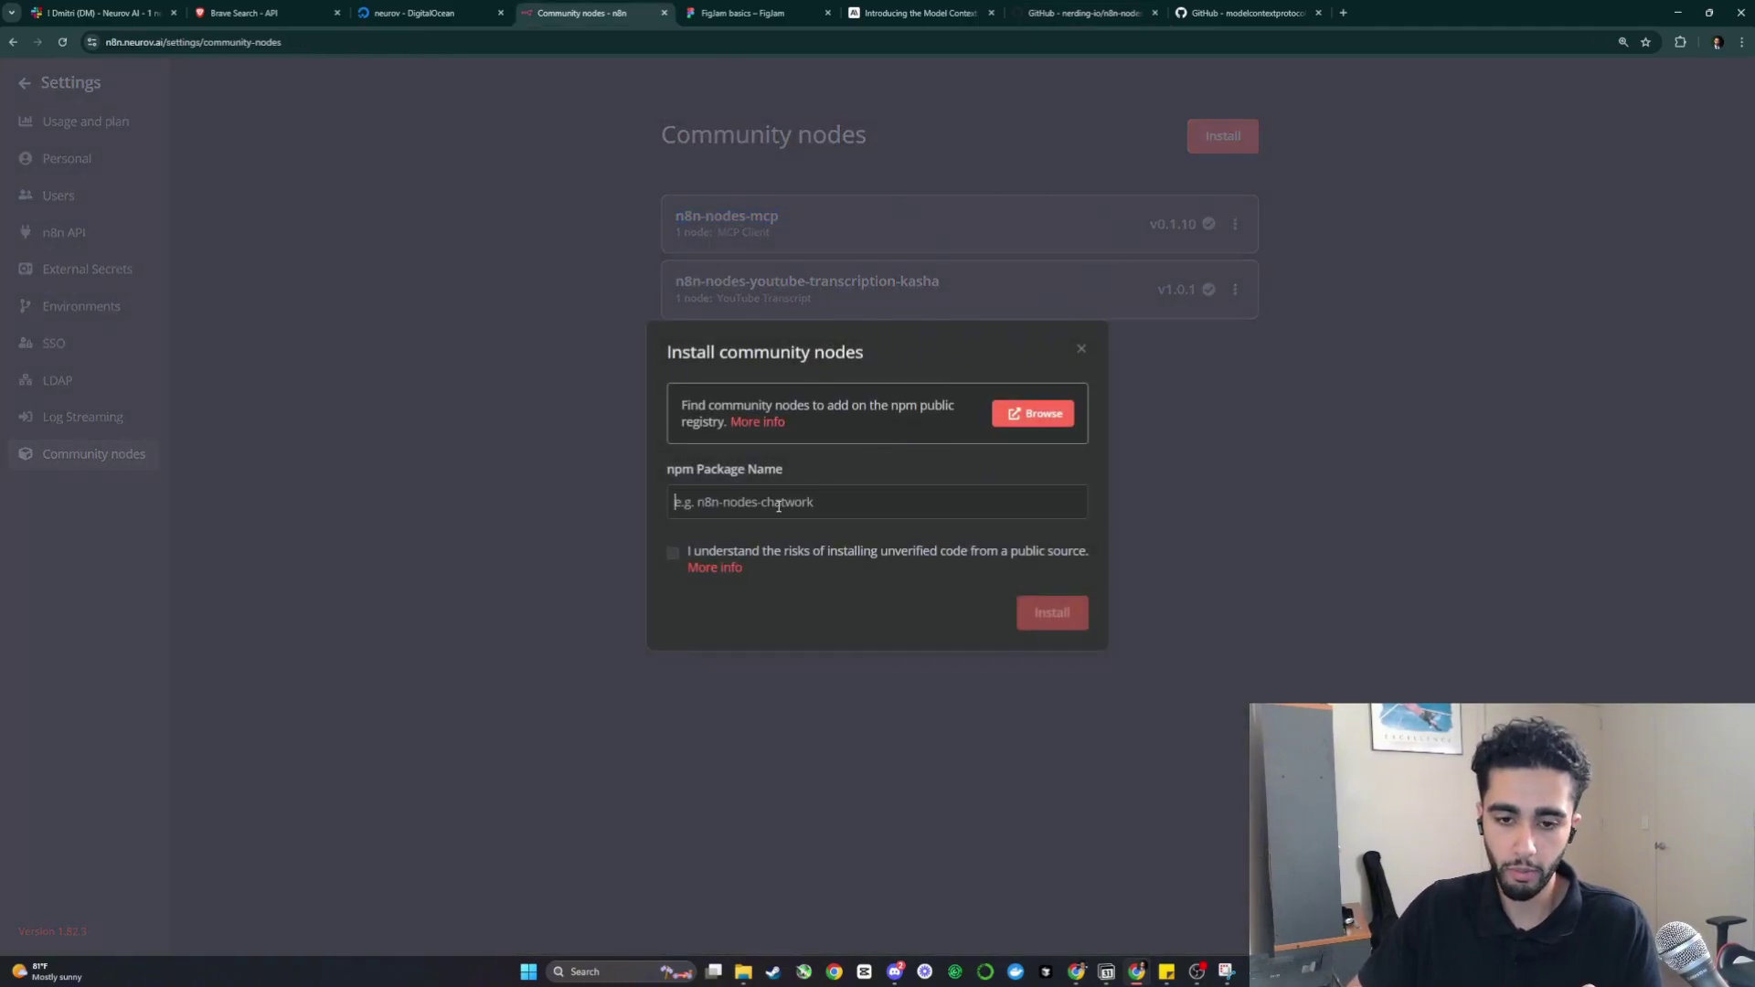
Step: Paste n8n-nodes-mcp into the Install community nodes form, tick the risk box, then close it uninstalled
key(ctrl+v)
click(674, 554)
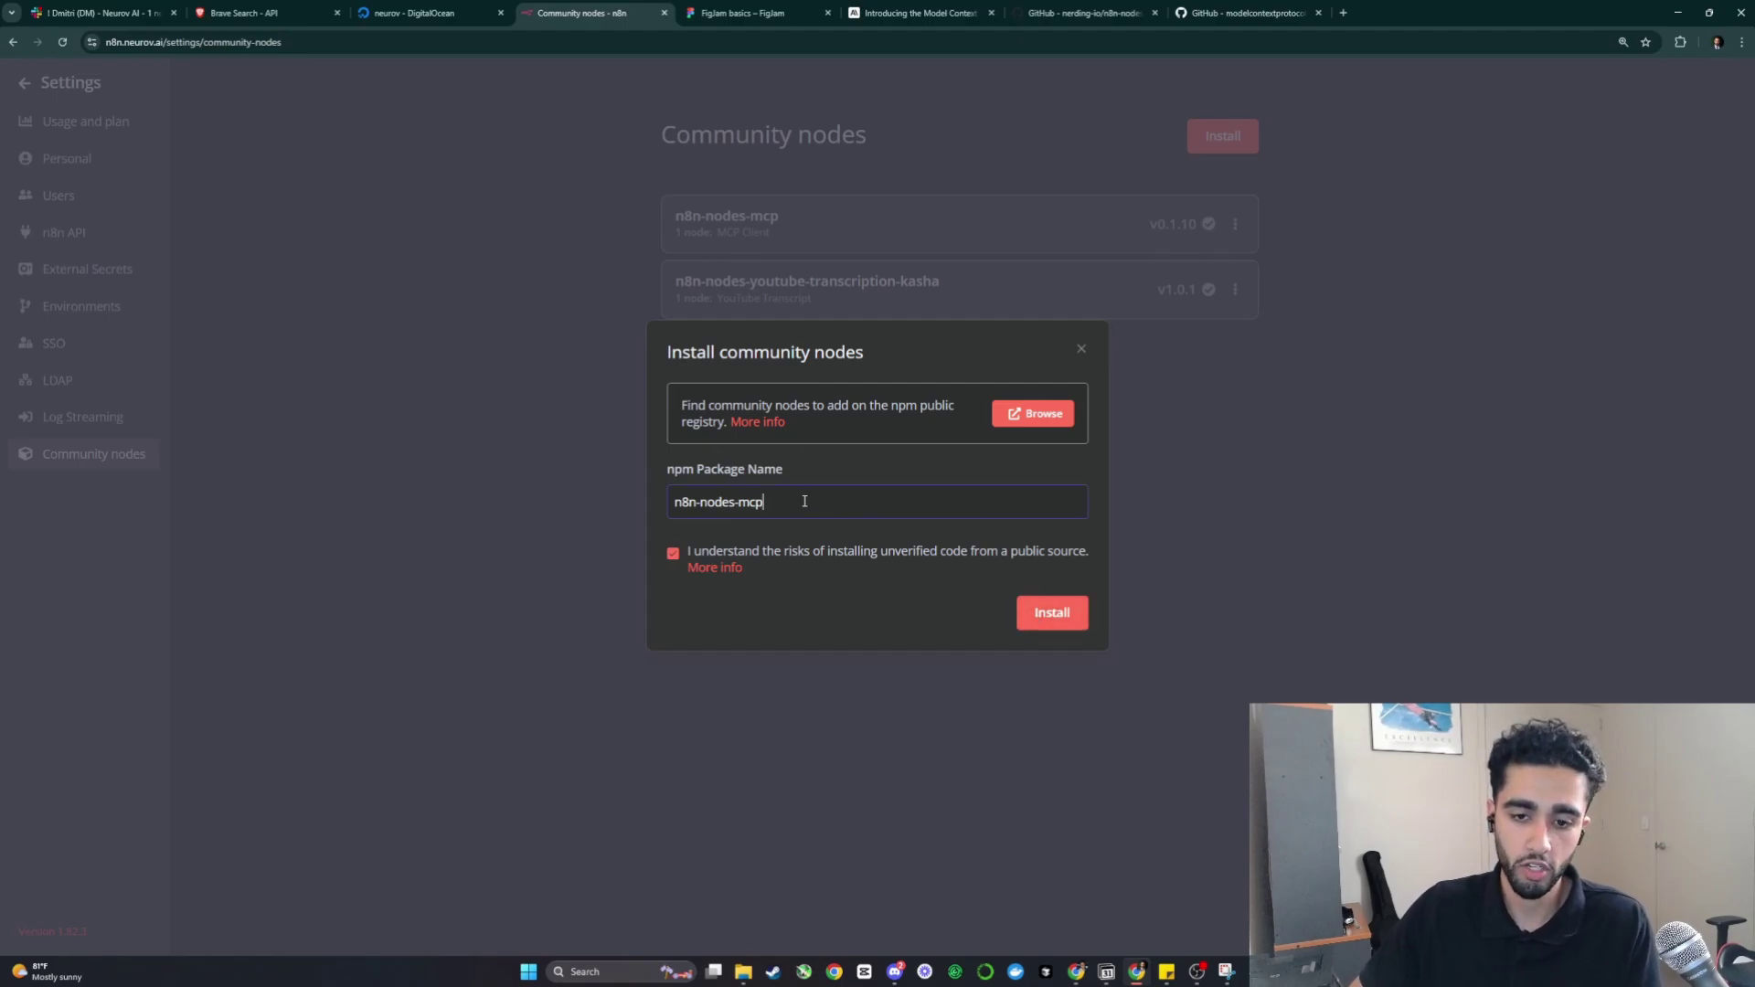
key(F11)
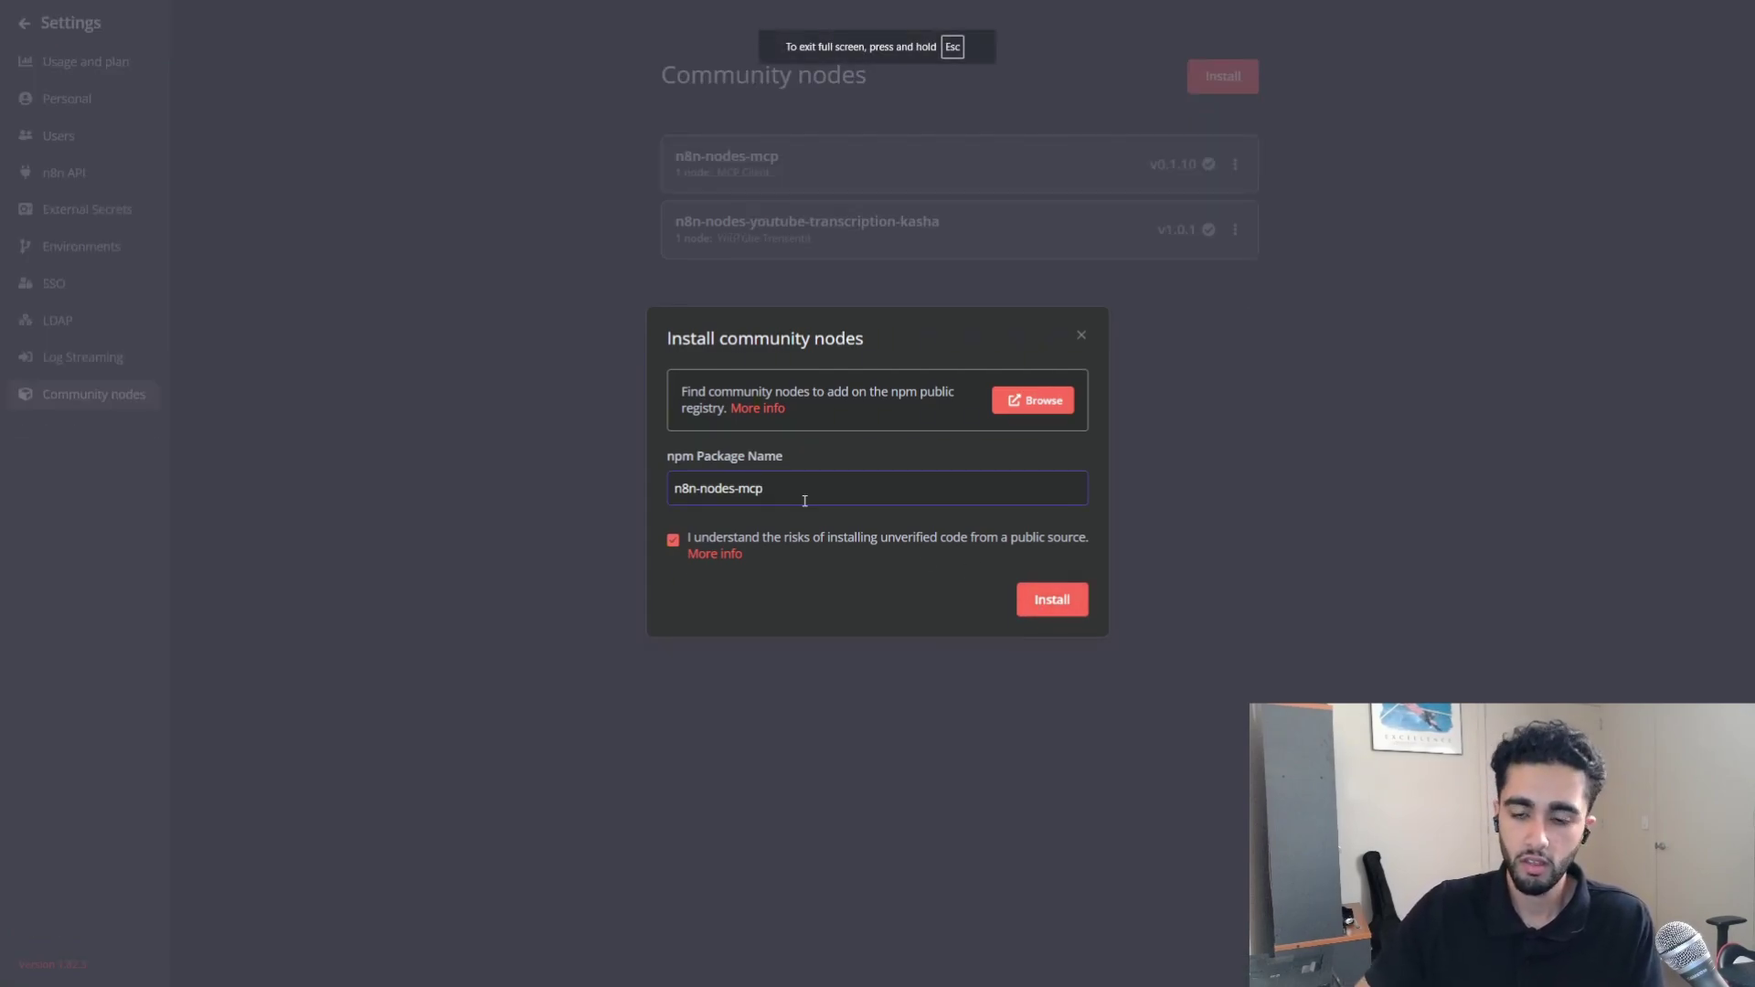
key(F11)
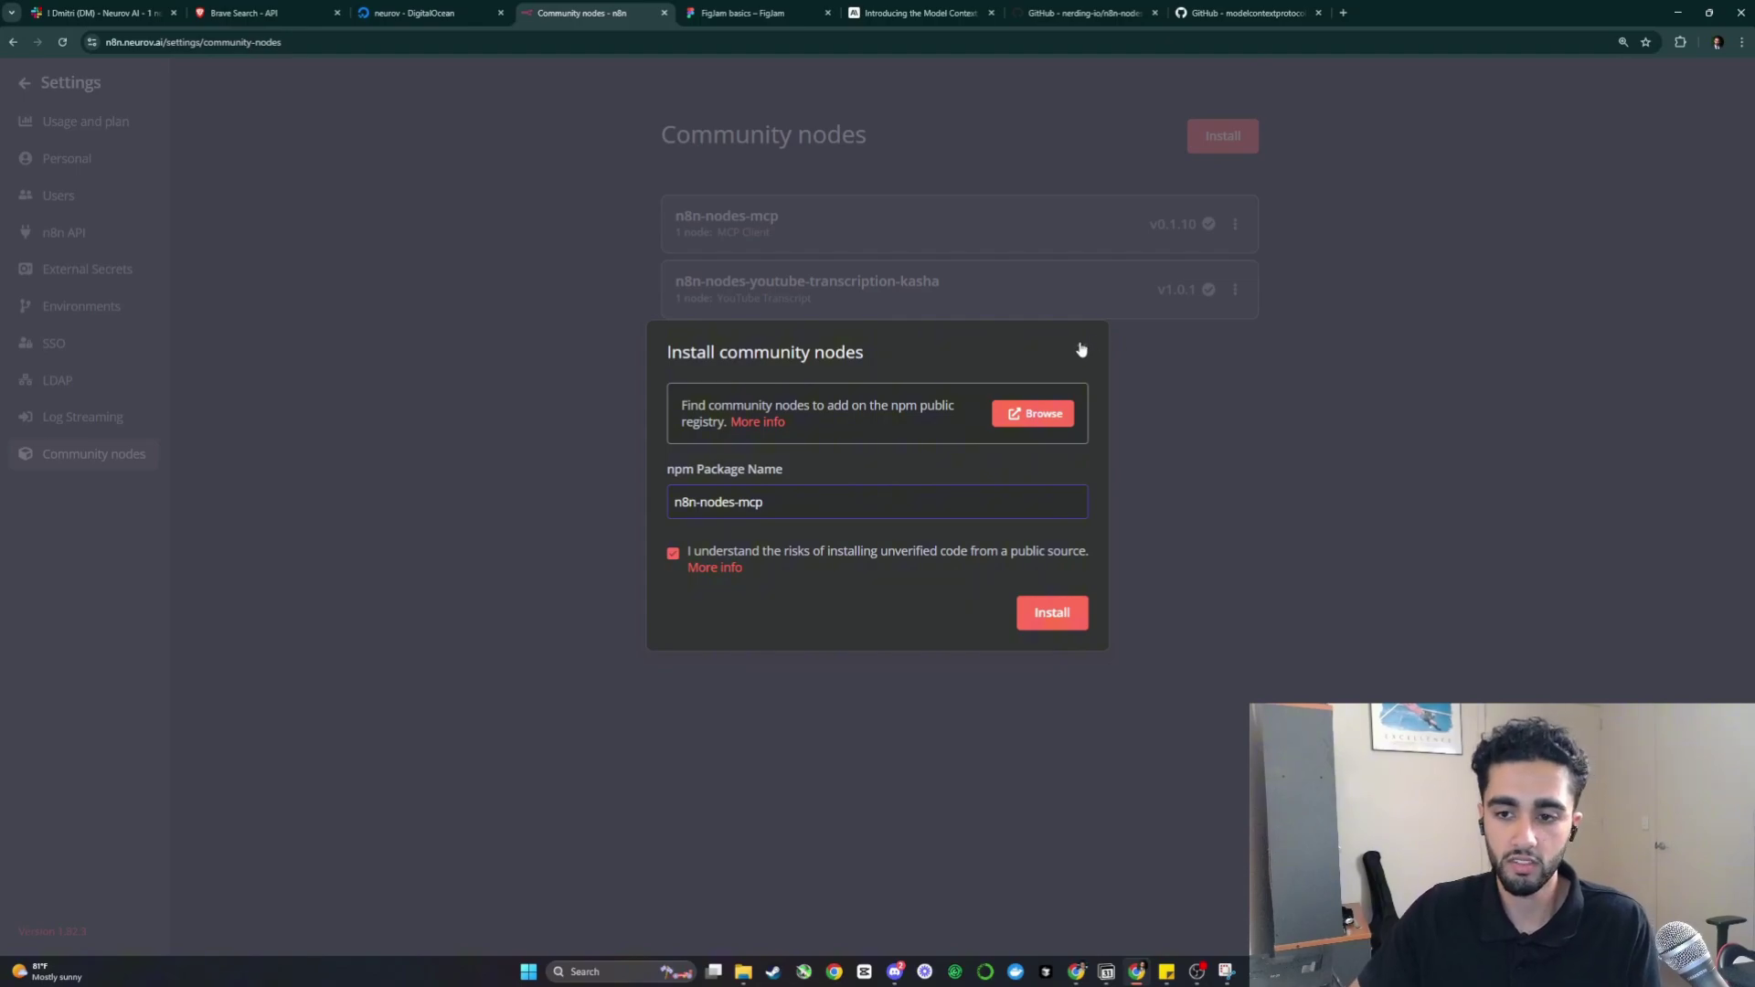
click(1081, 350)
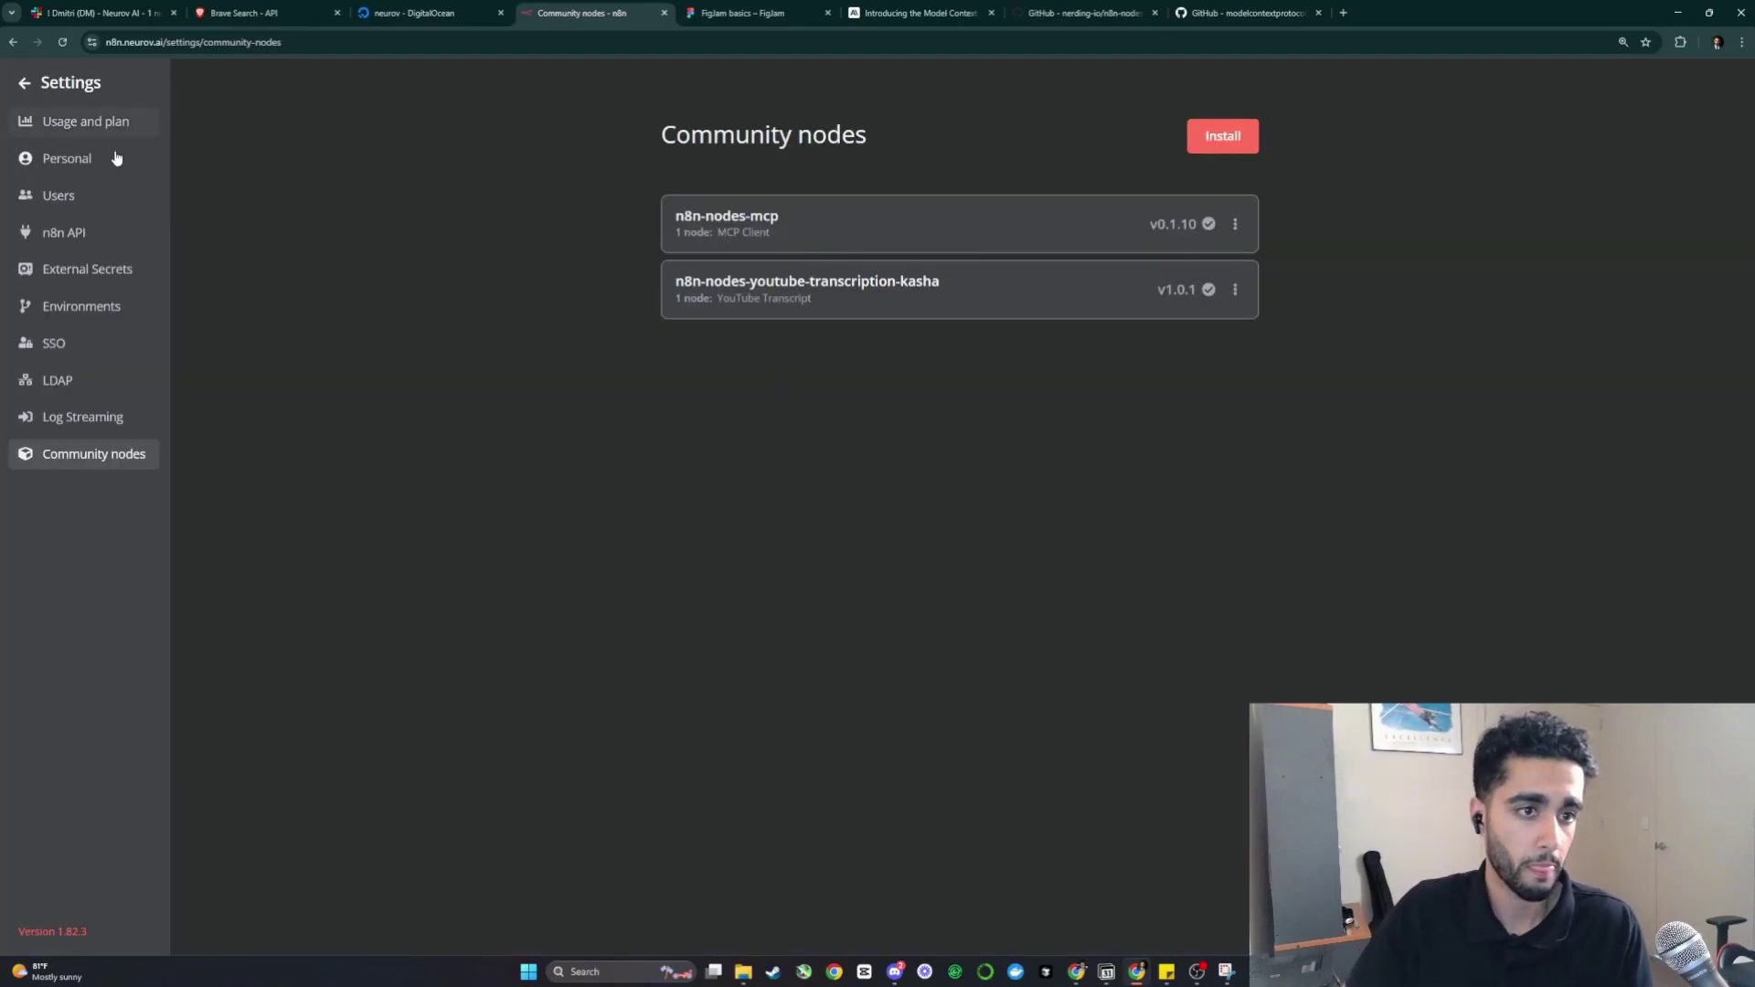
Step: Open the MCP test workflow, delete all its nodes, and show the first-step choices
click(48, 94)
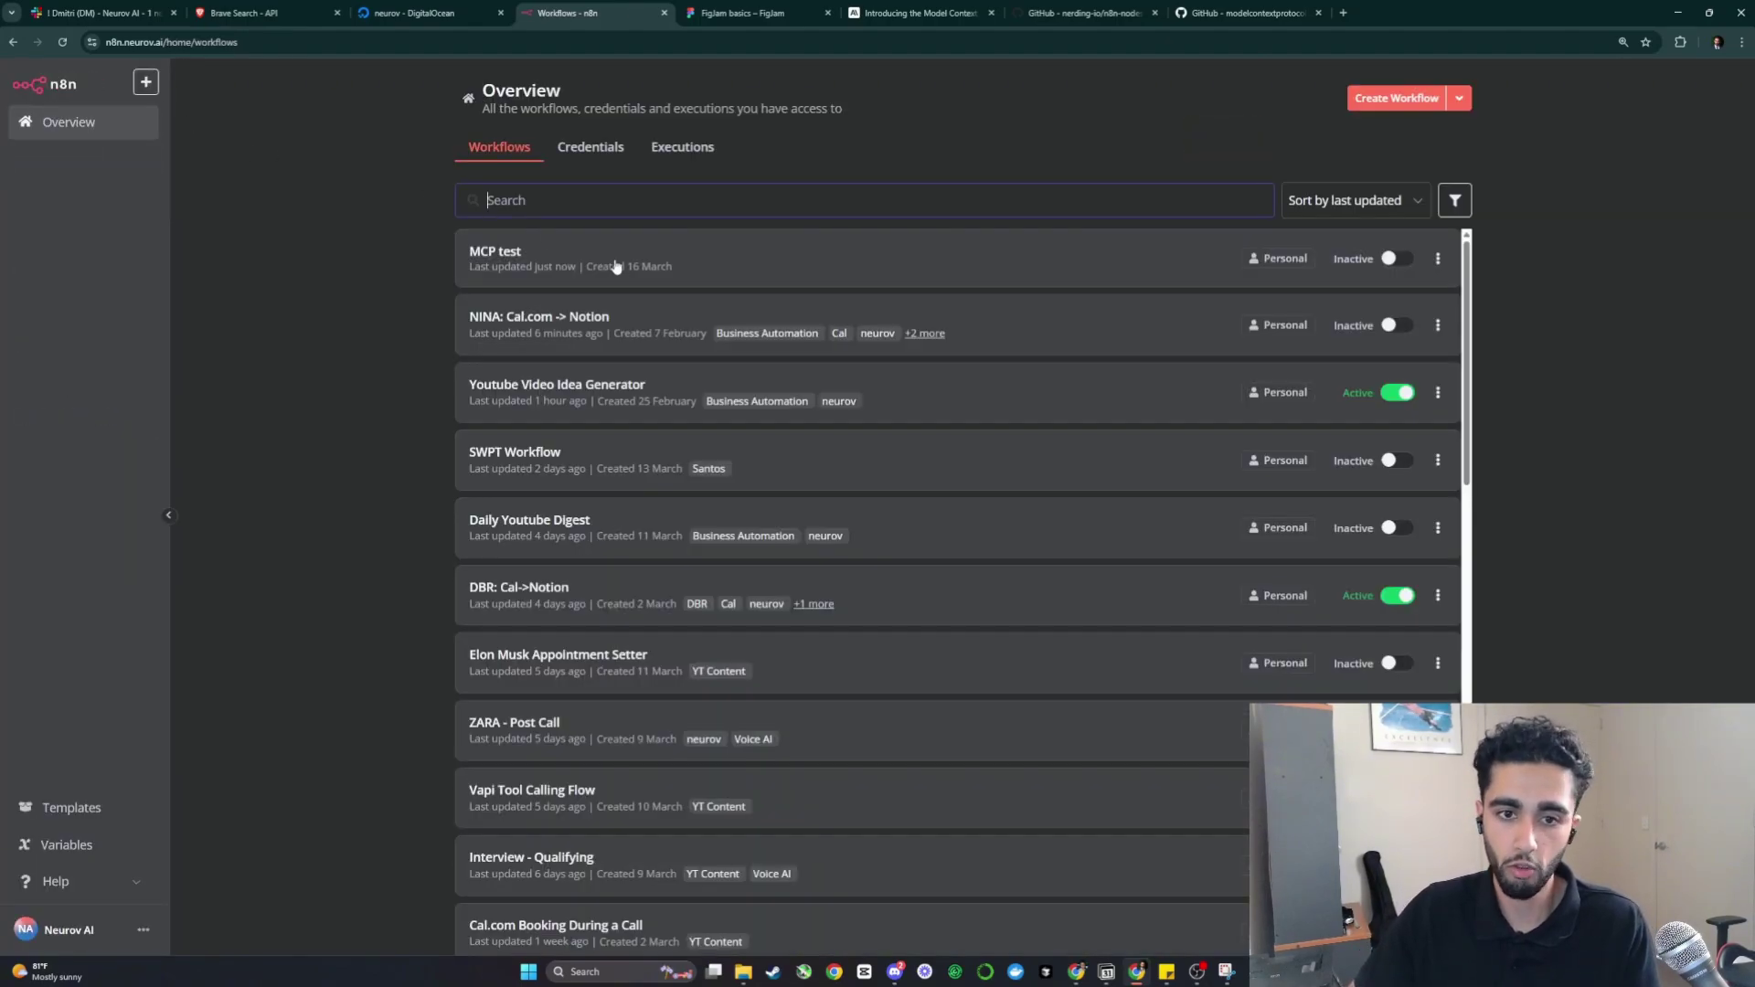
click(614, 266)
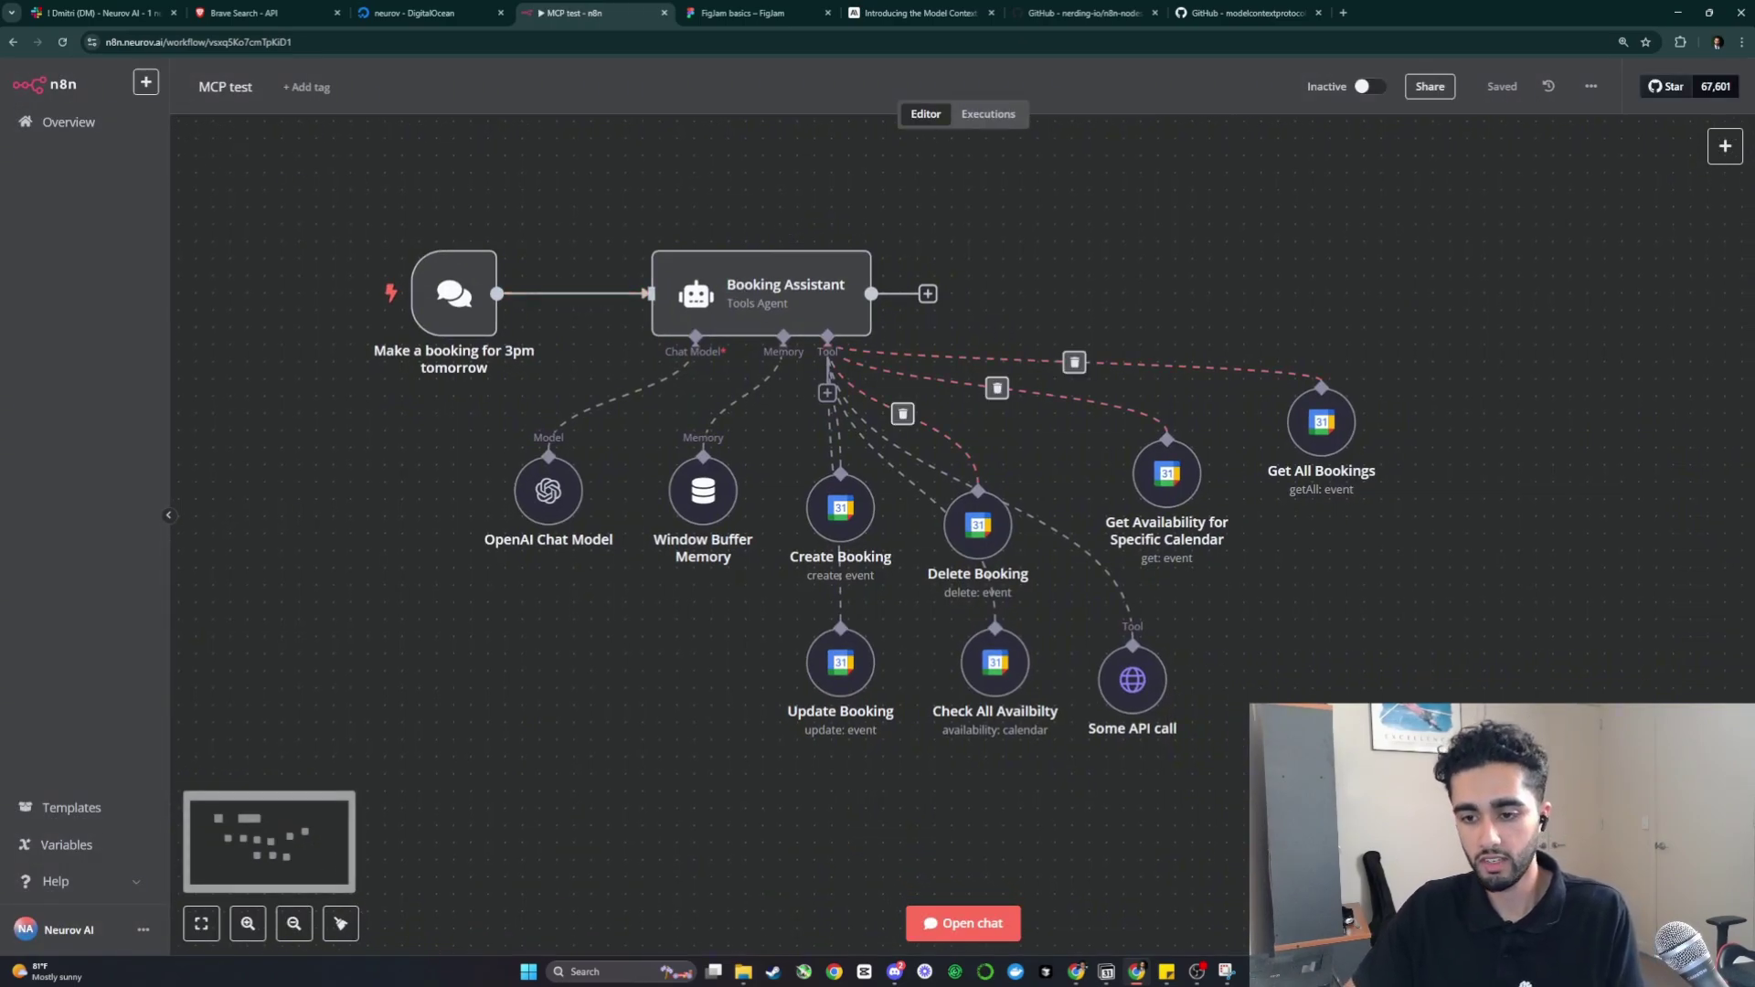
scroll(1094, 549, down, 3)
scroll(877, 469, down, 5)
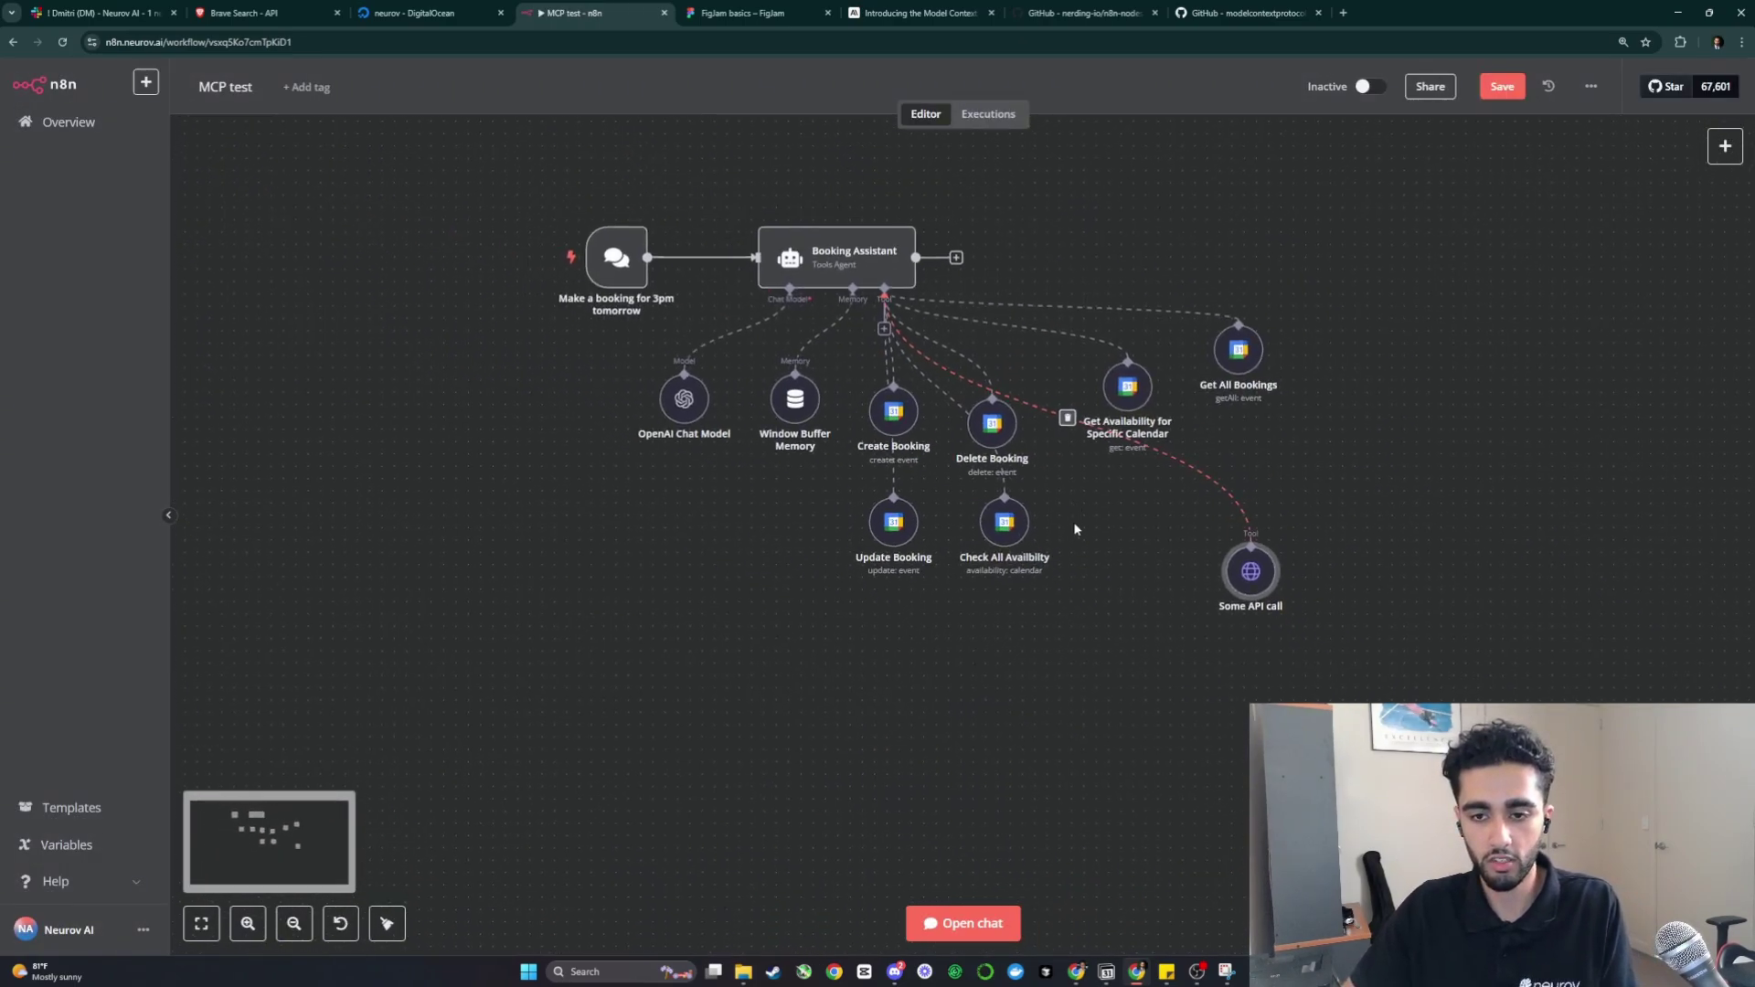
drag(1422, 627, 481, 195)
key(Delete)
click(949, 560)
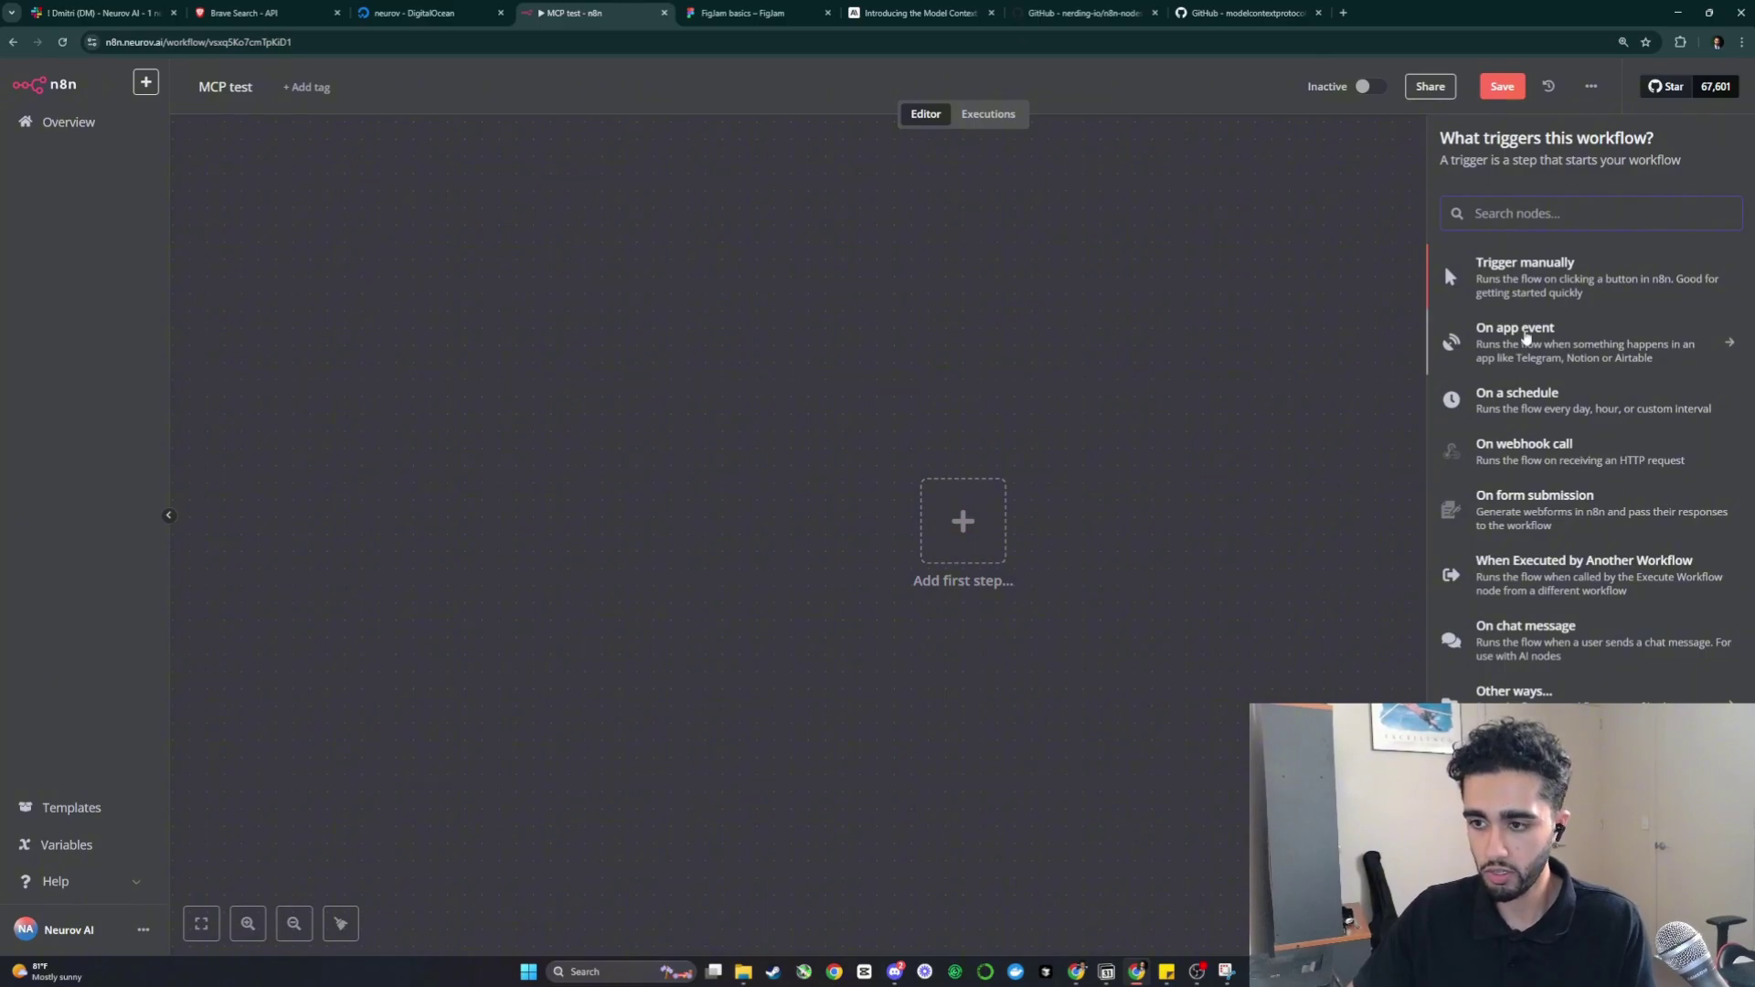
Step: Start the workflow with a manual trigger, then pick MCP Client from an 'mcp' node search
click(1442, 265)
click(913, 419)
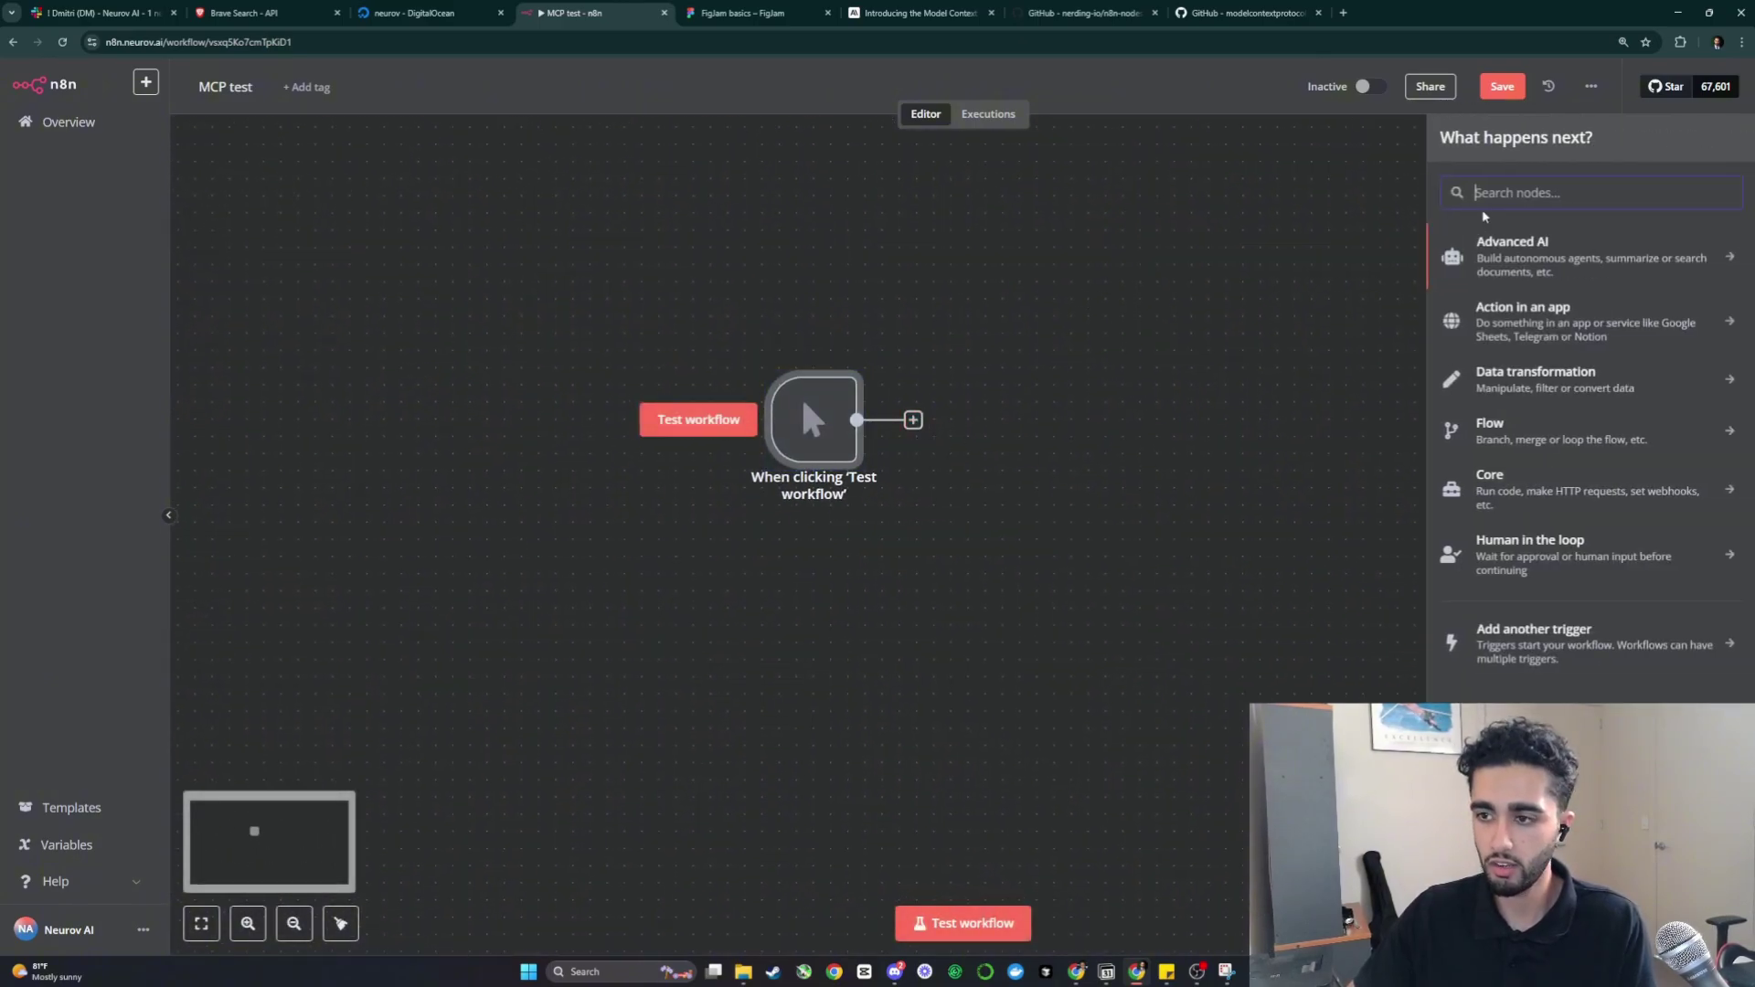
text(mcp)
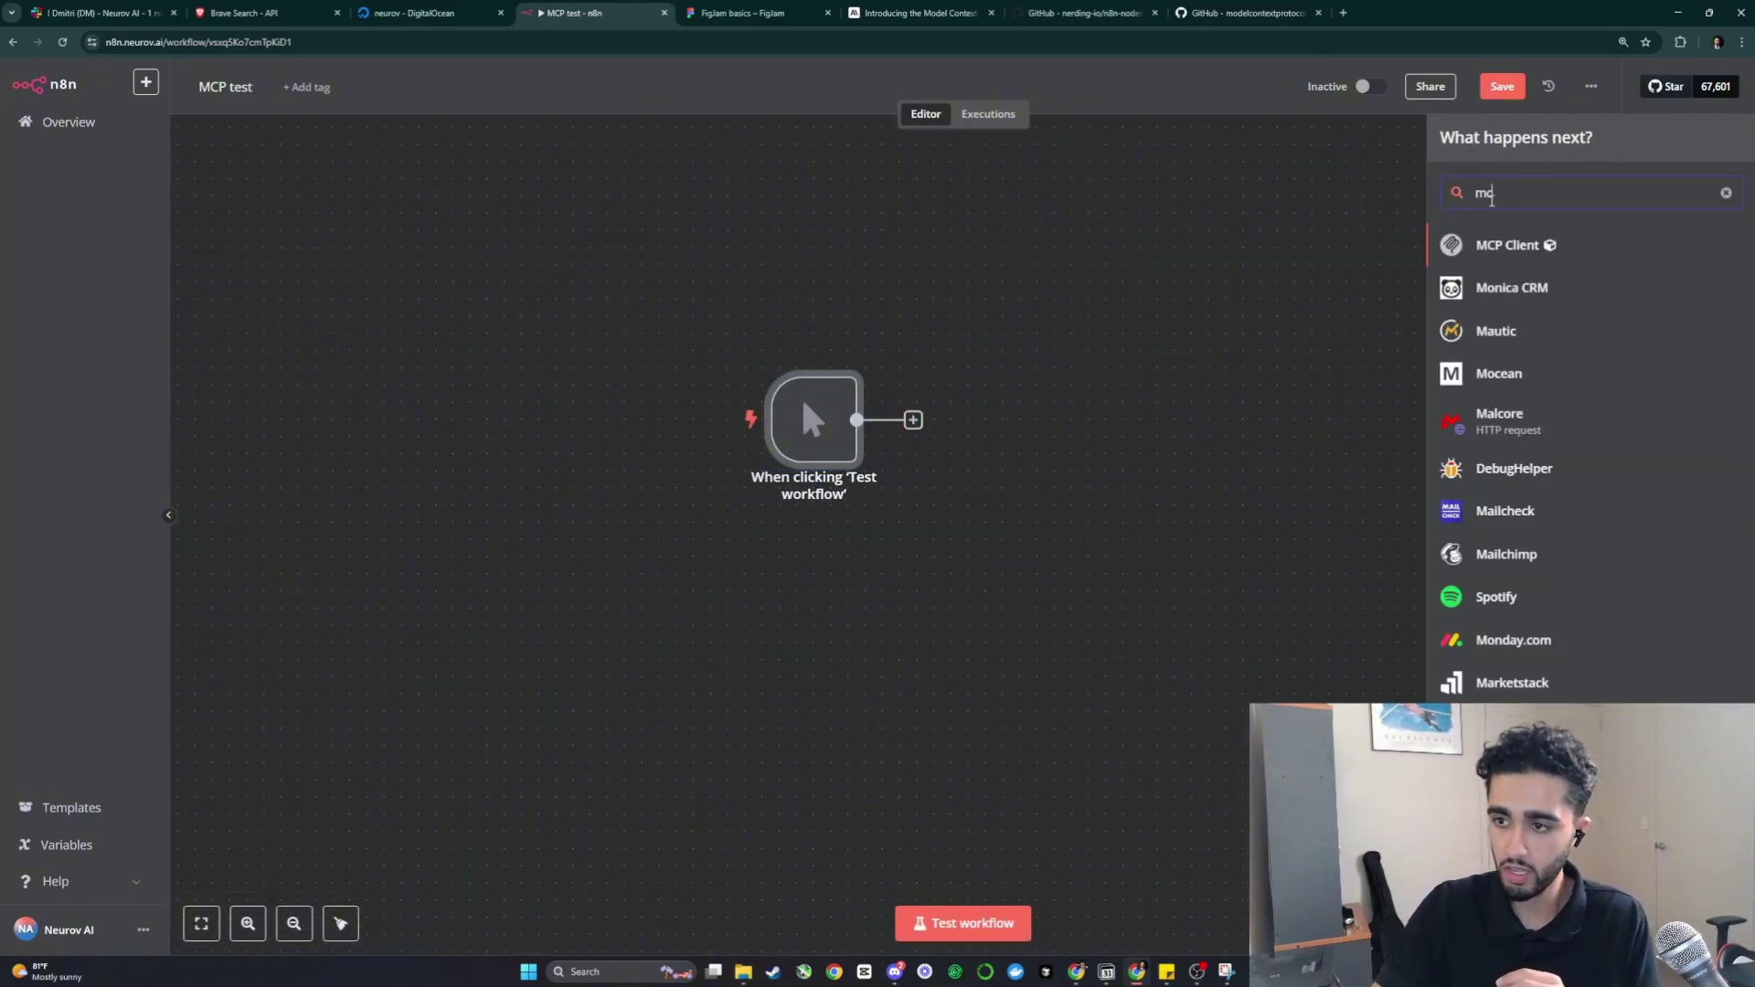
mouse_move(1551, 246)
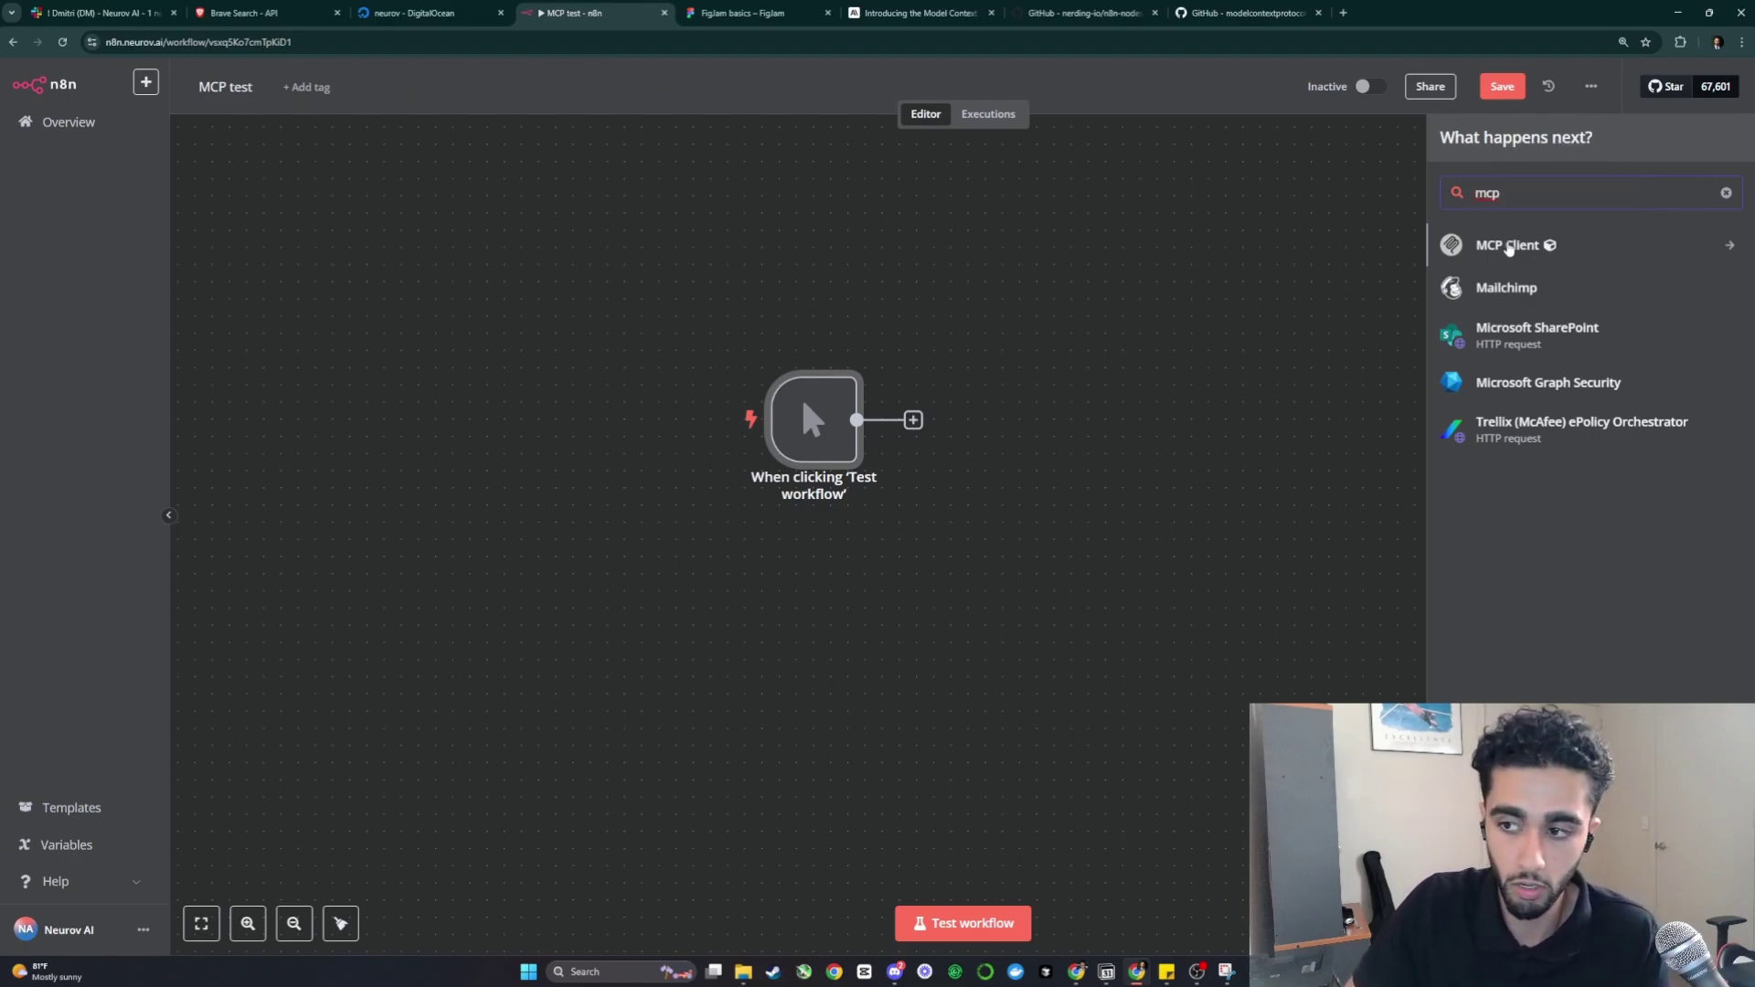
click(1511, 245)
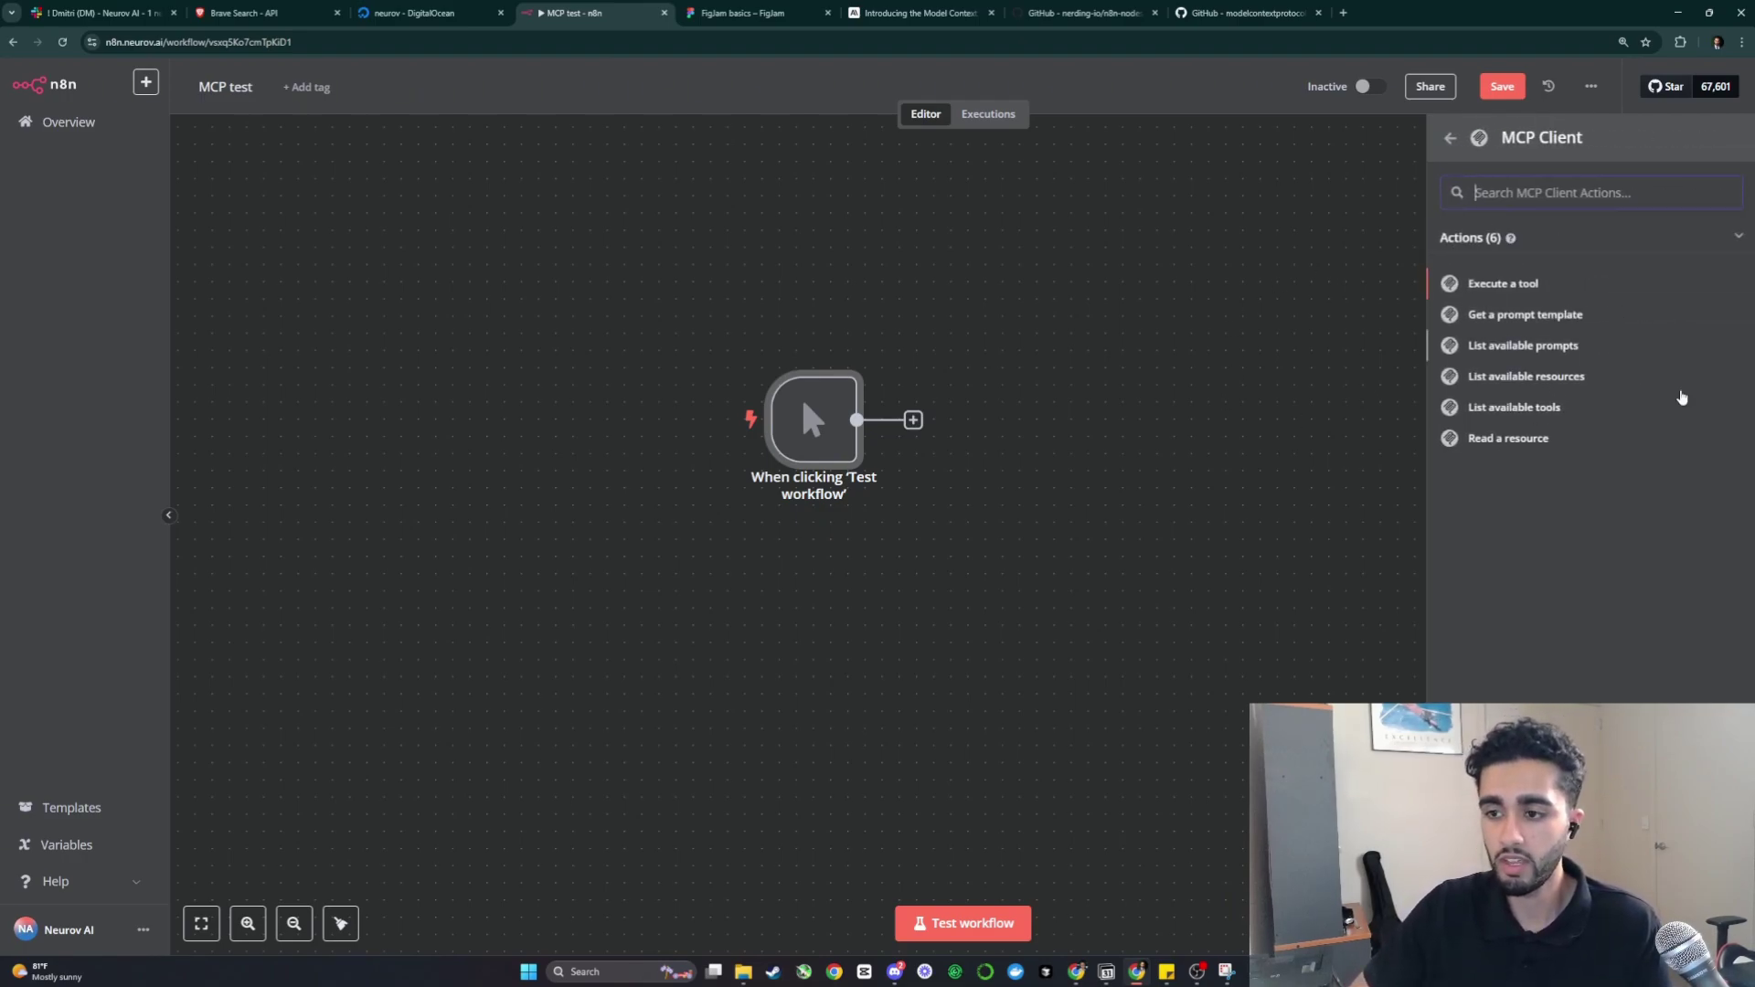
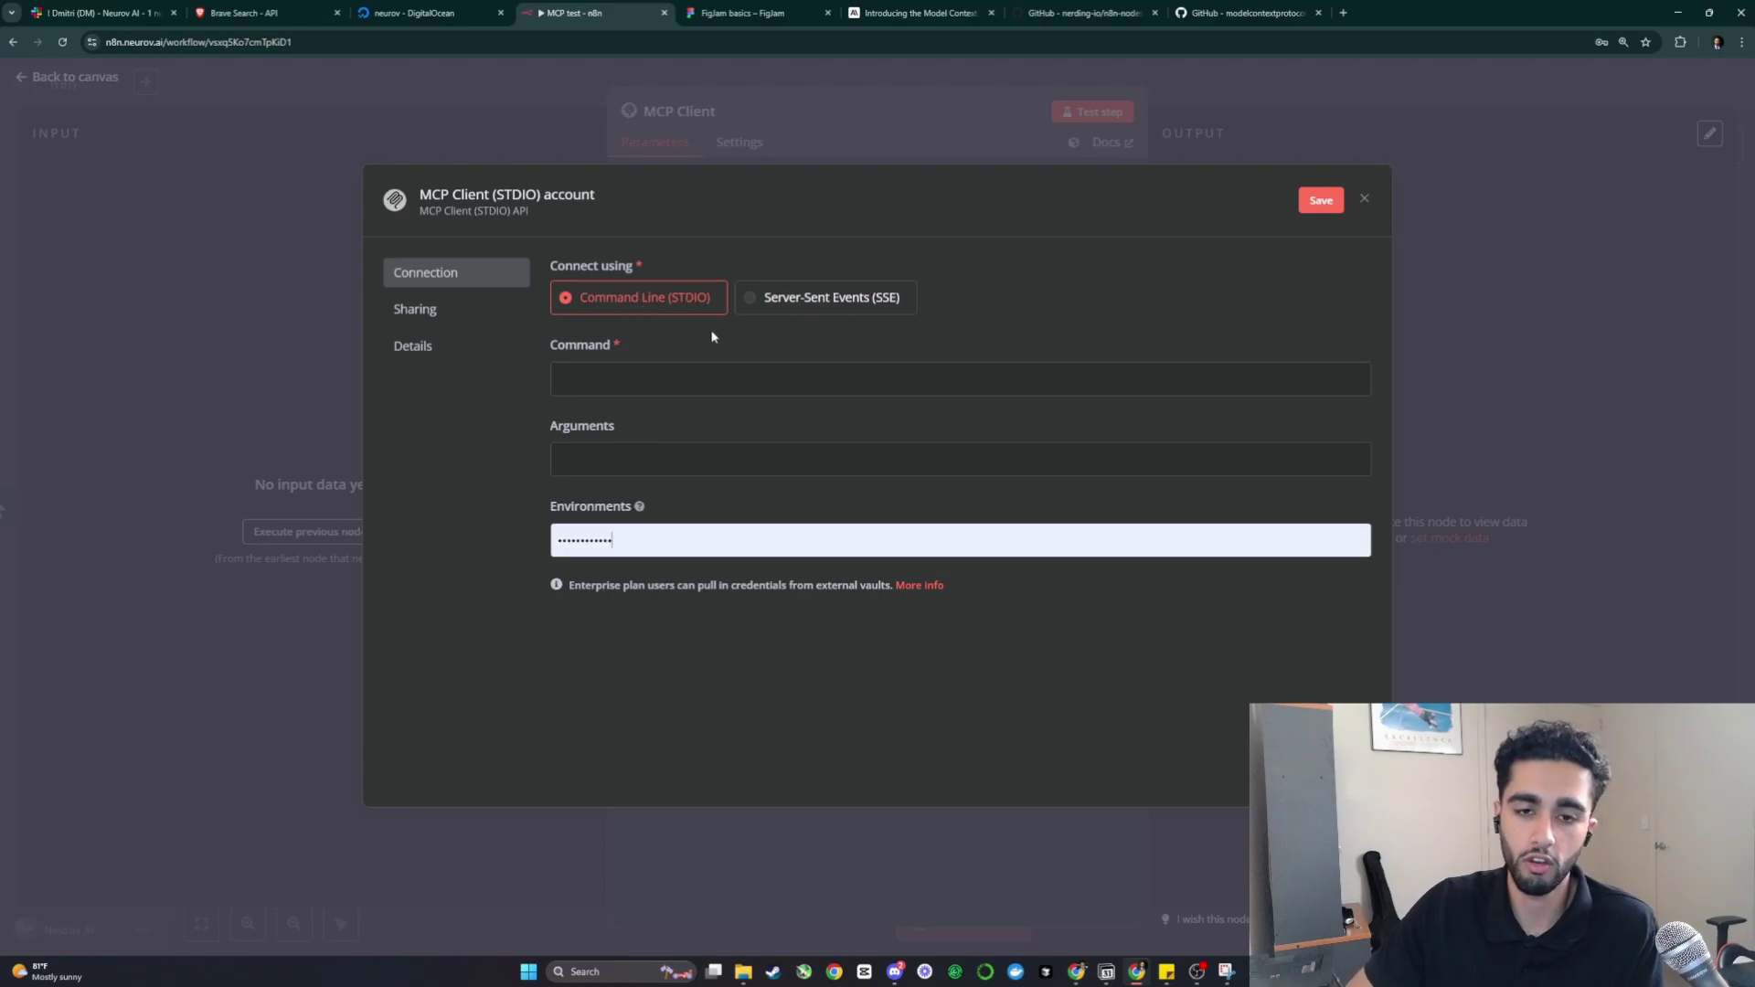
Step: Start filling the MCP Client (STDIO) Command field, then switch to the n8n-nodes-mcp GitHub page
click(643, 382)
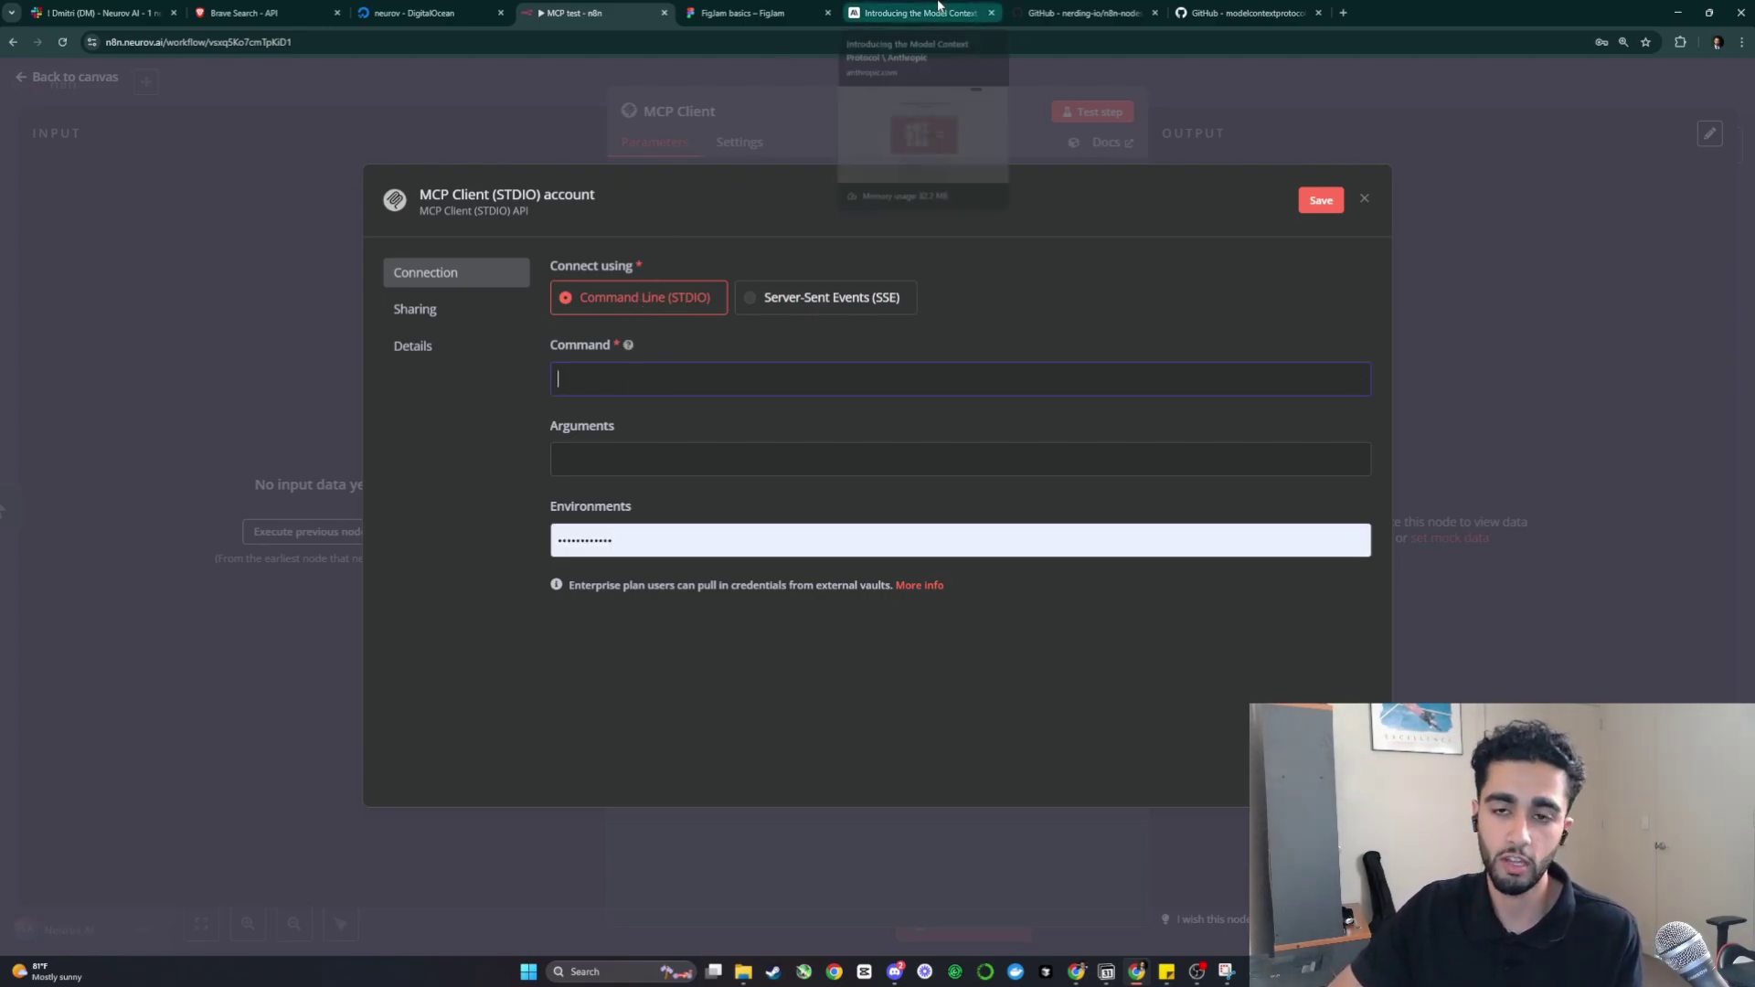
click(1011, 18)
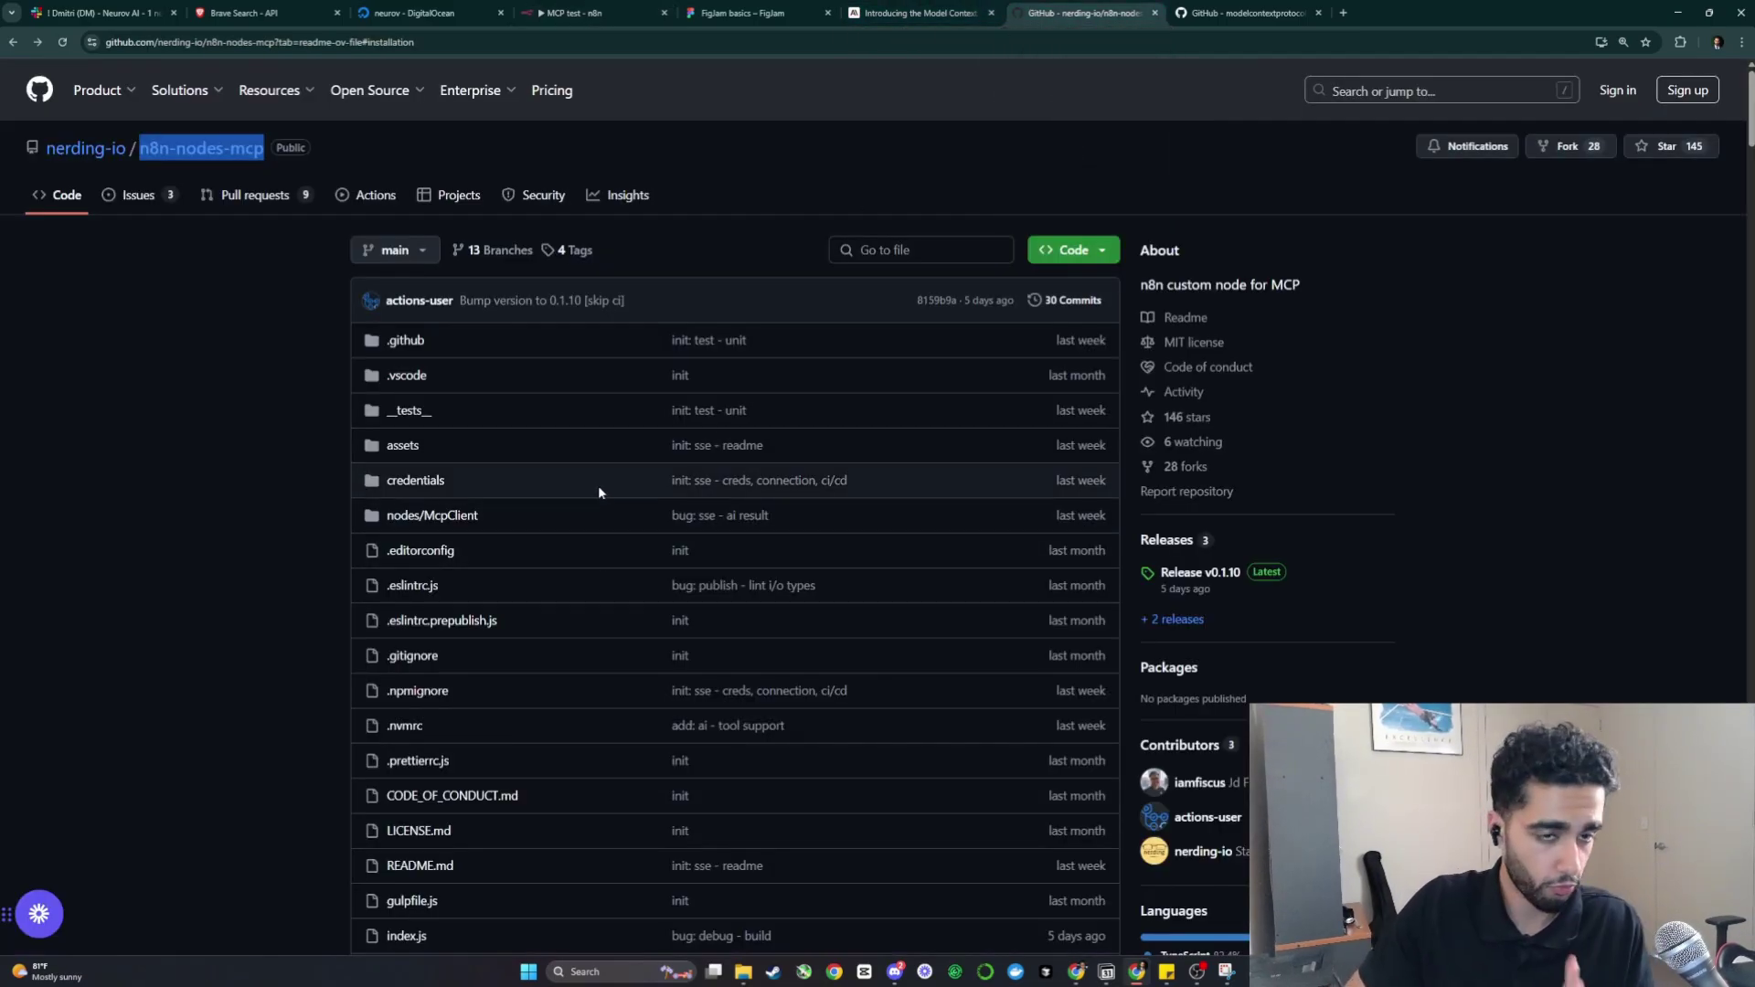
Step: Scroll the n8n-nodes-mcp README down to its Docker environment variables and Brave Search example
scroll(576, 454, down, 10)
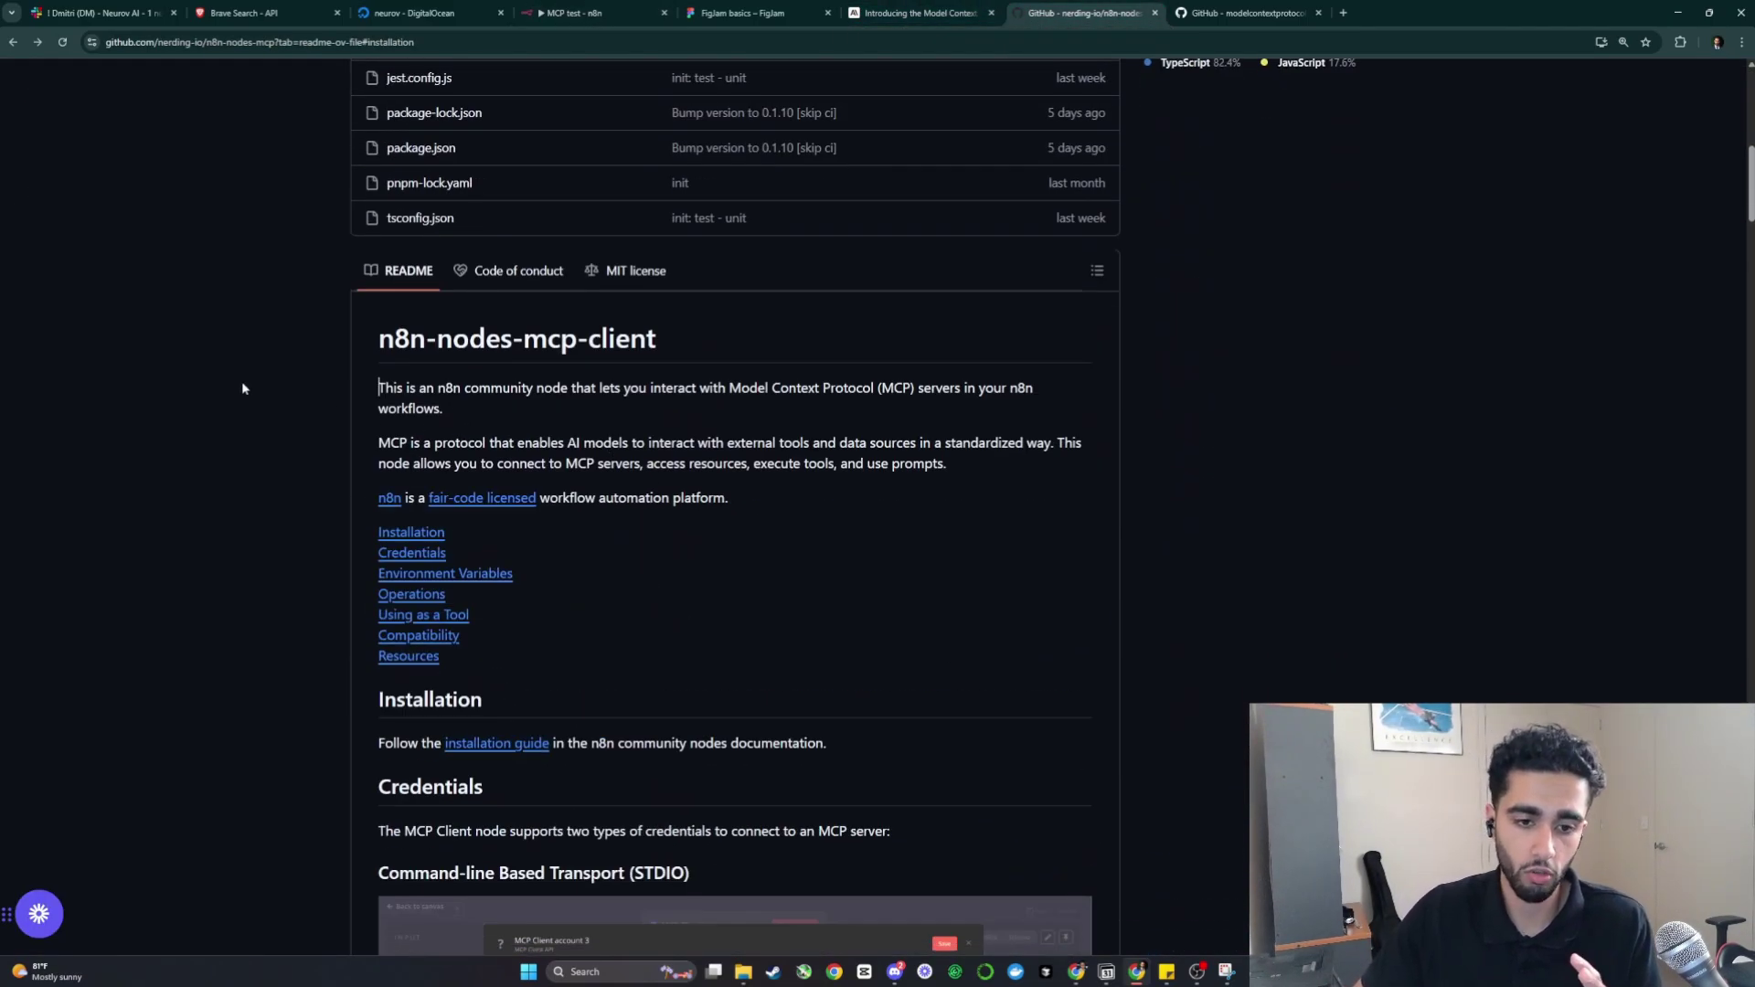
scroll(371, 430, down, 4)
scroll(622, 329, down, 2)
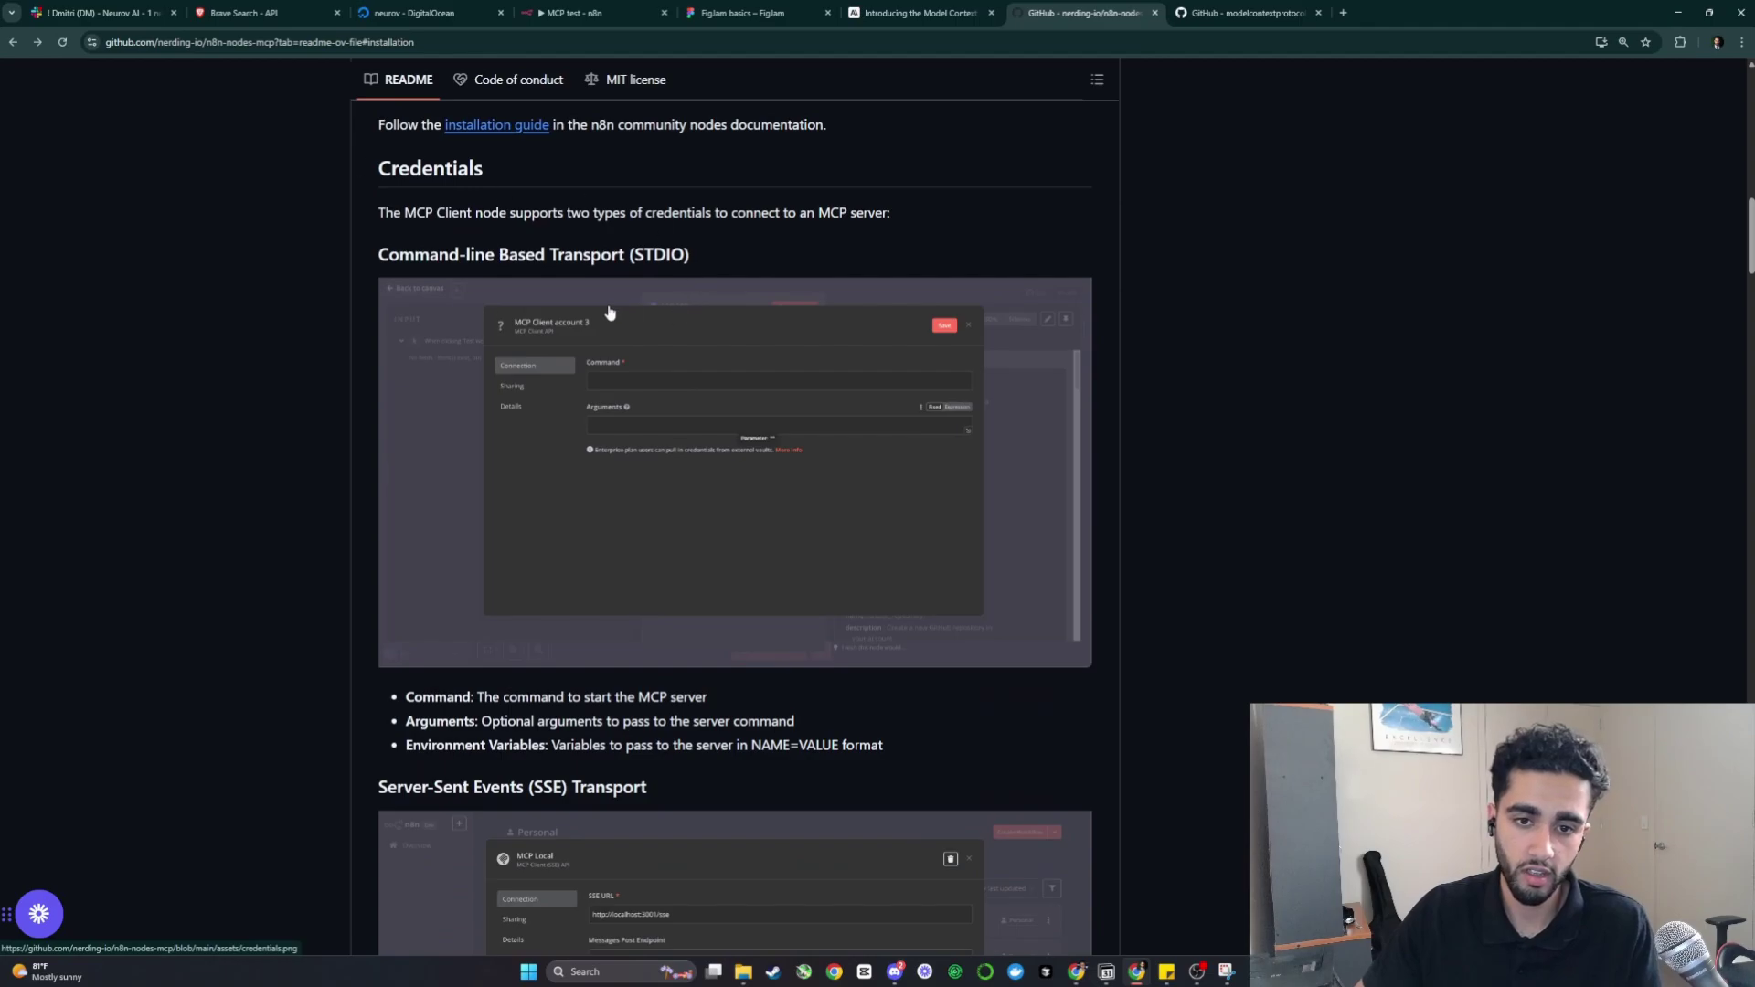
scroll(610, 312, down, 14)
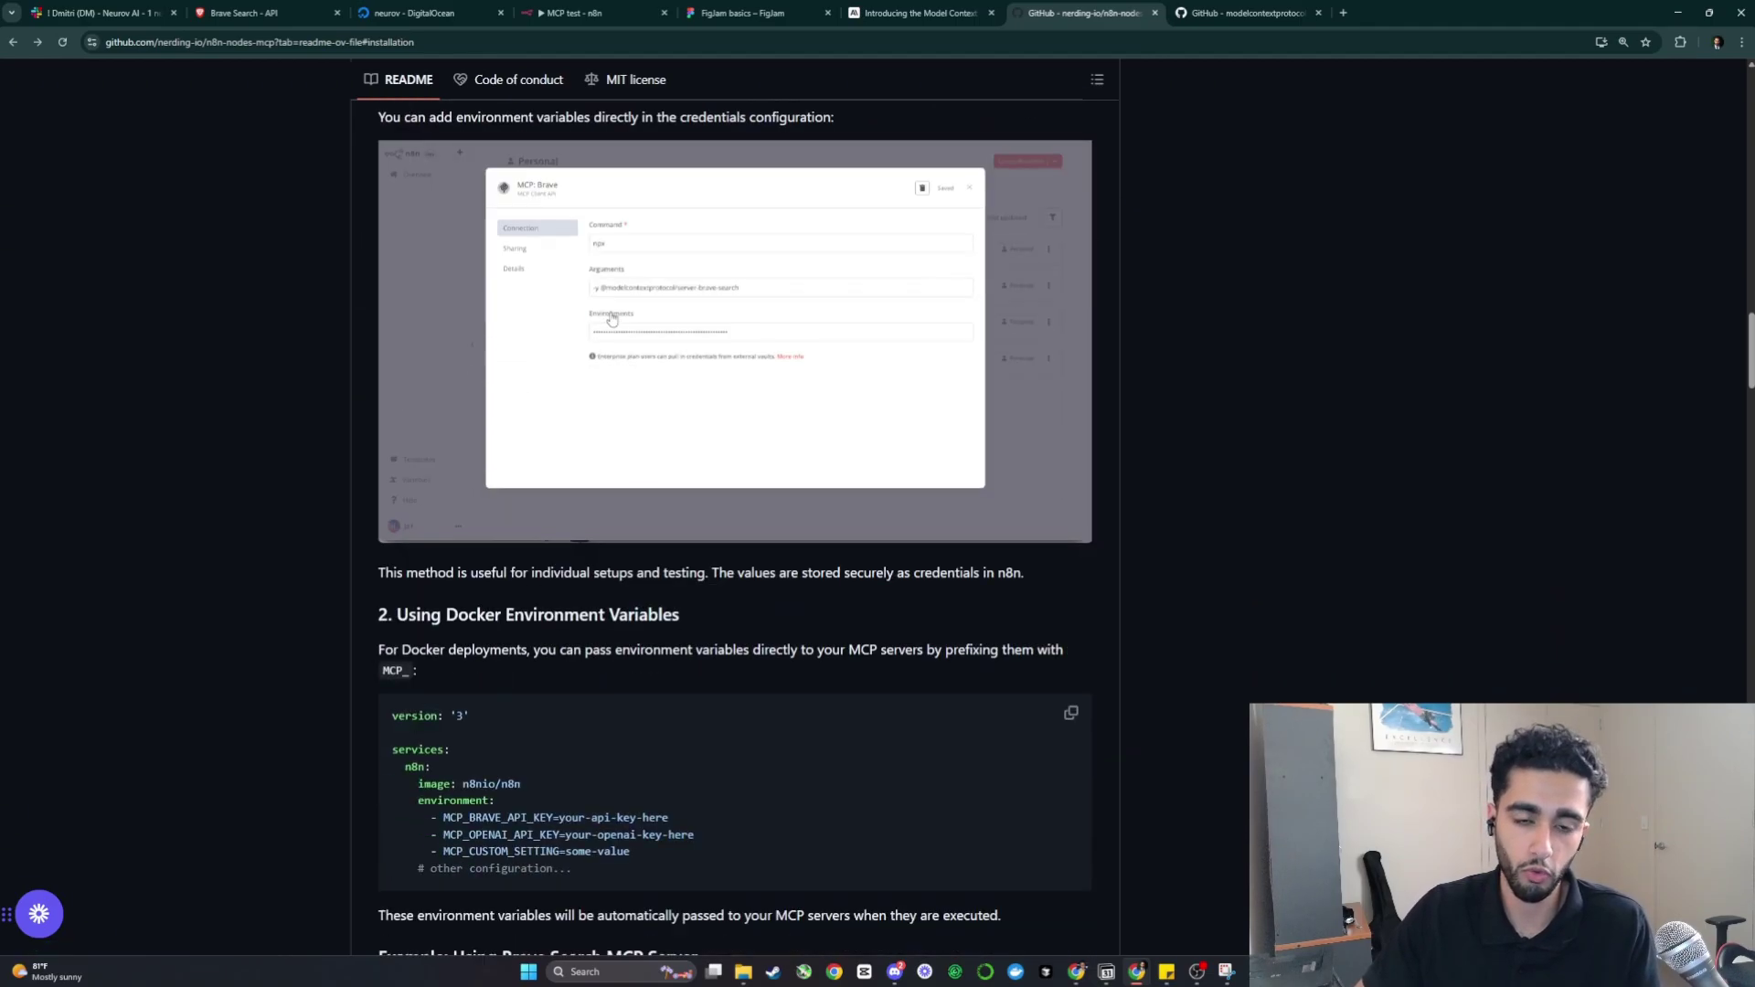
scroll(611, 317, down, 1)
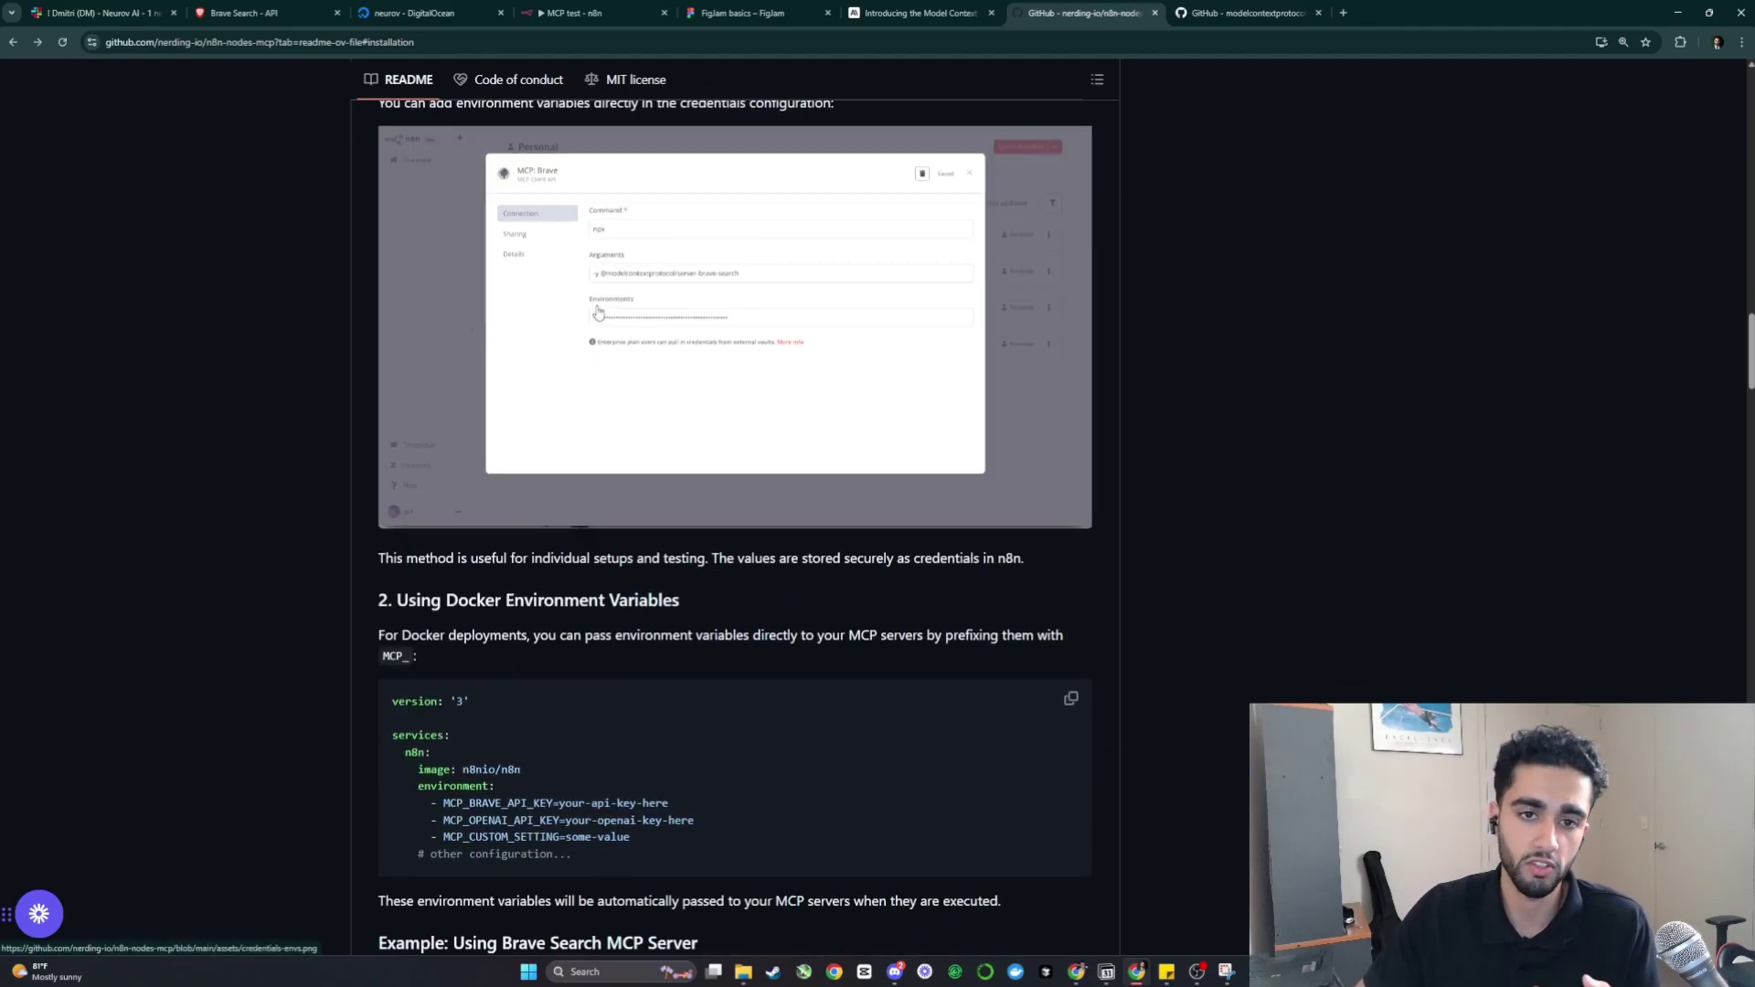
scroll(599, 313, down, 3)
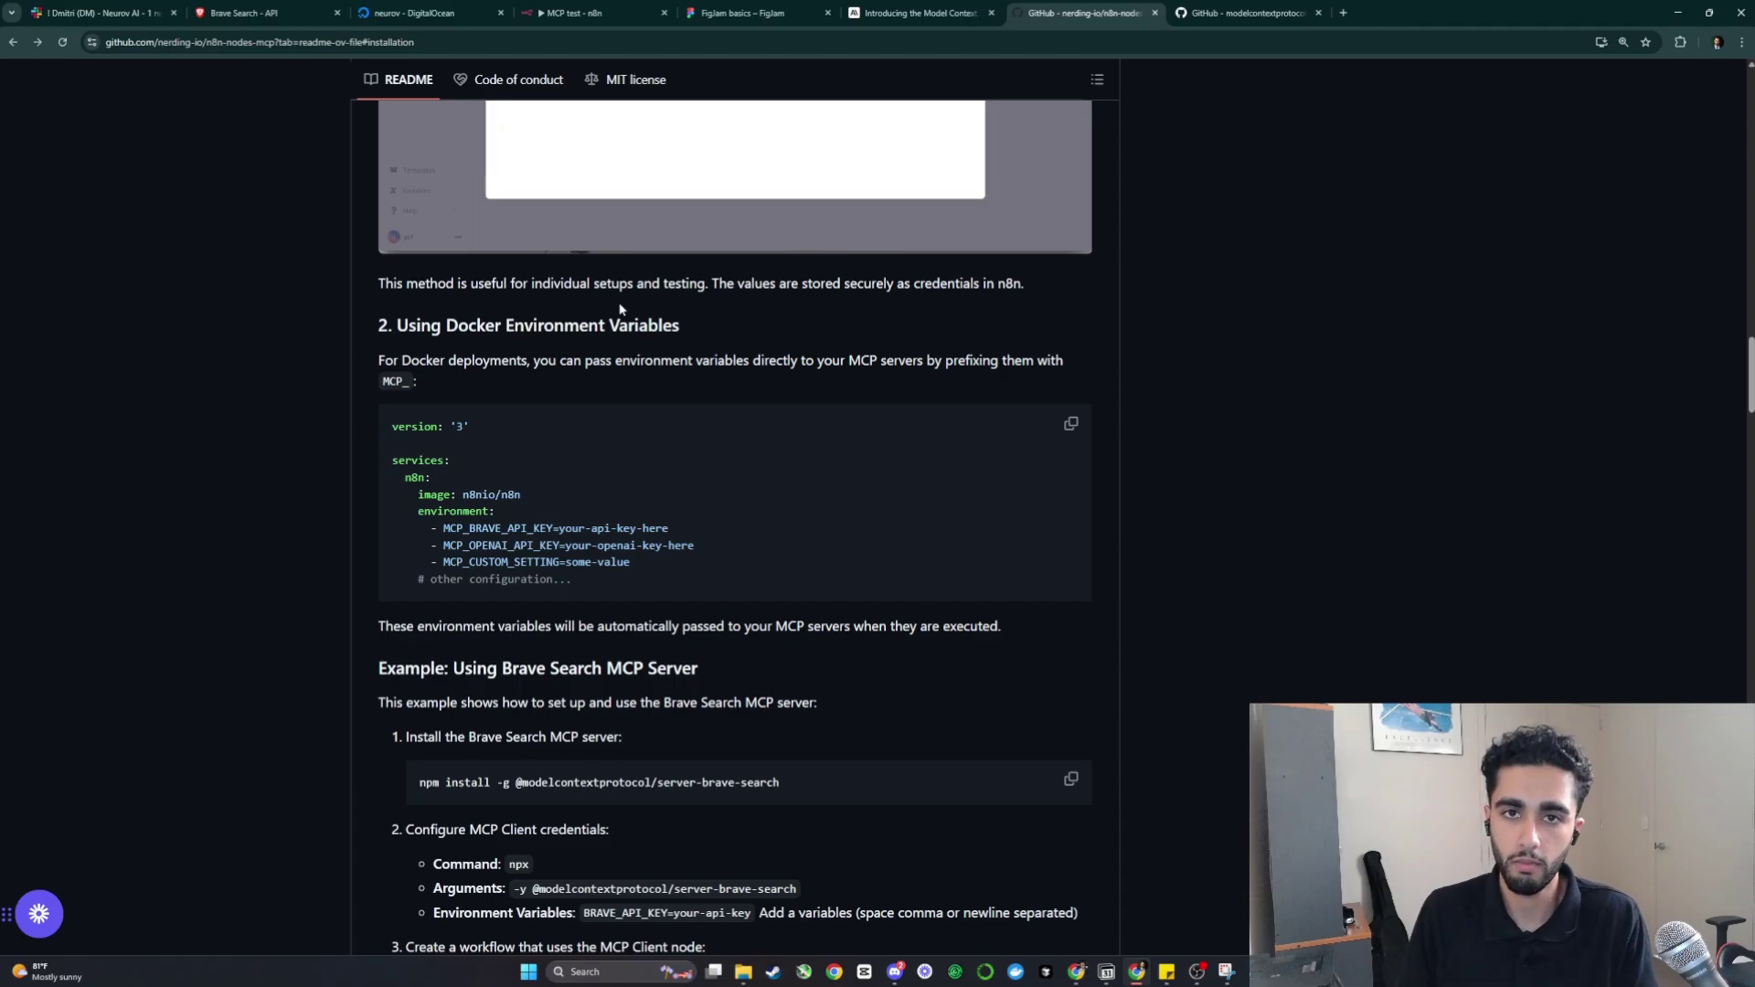
click(1248, 13)
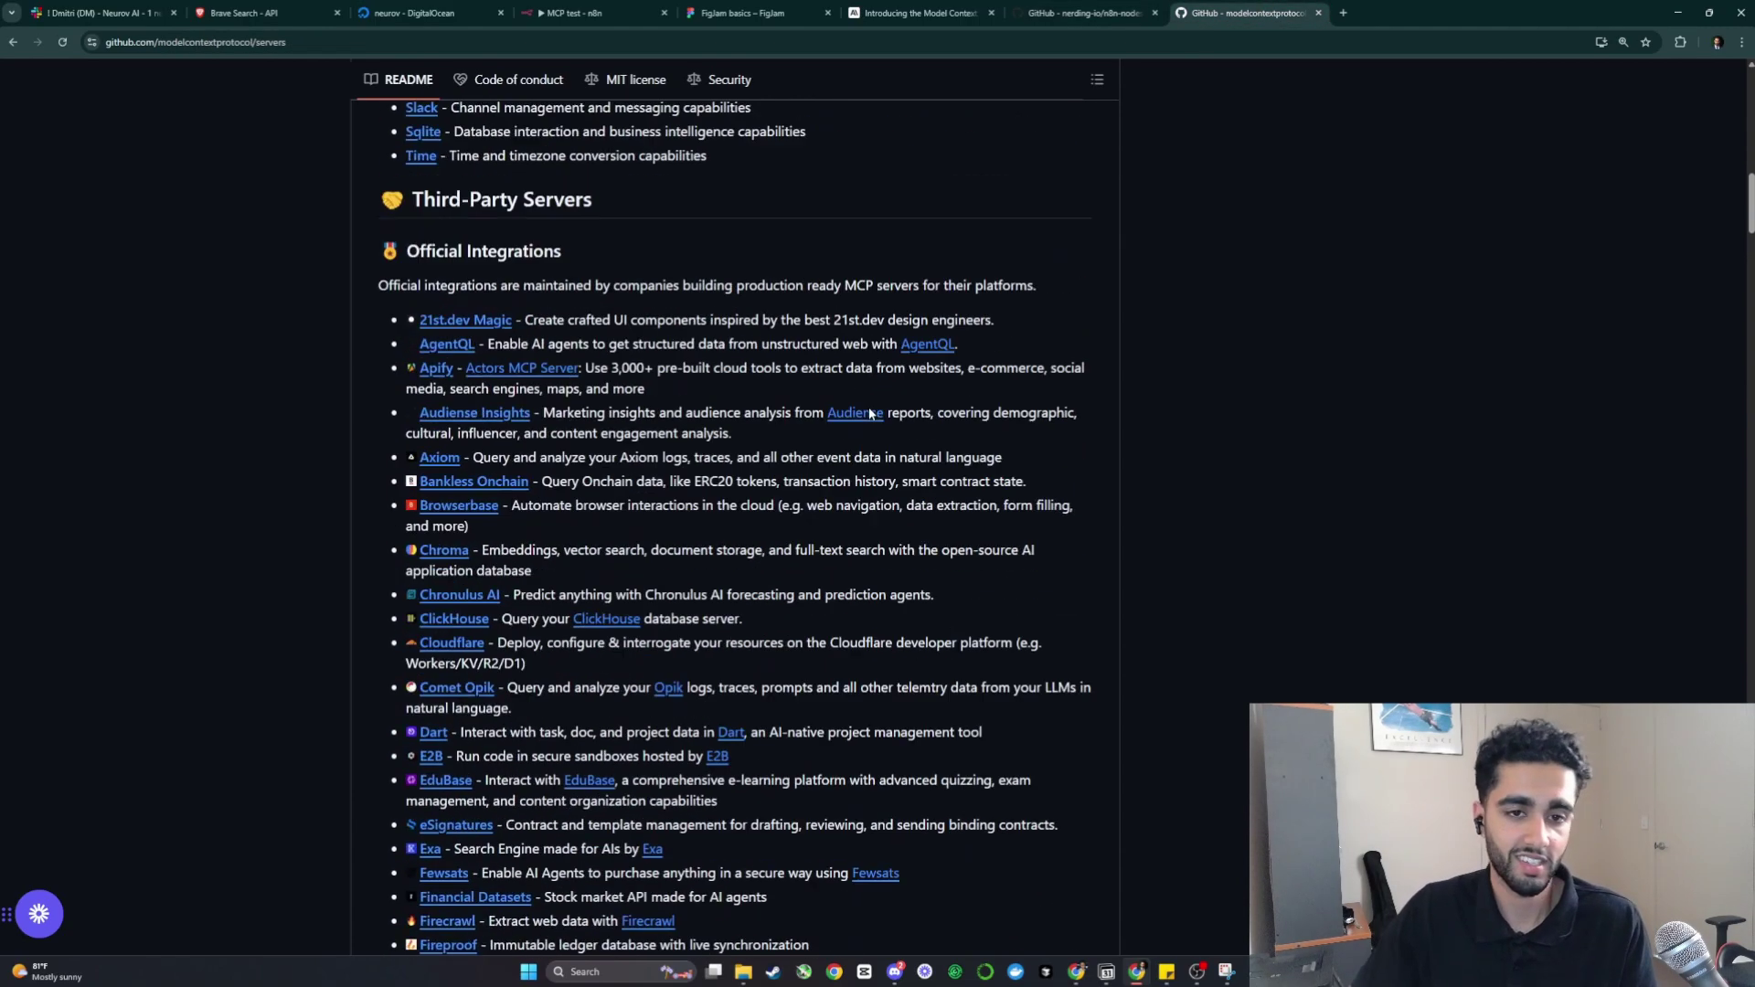
scroll(866, 403, up, 8)
scroll(867, 403, up, 8)
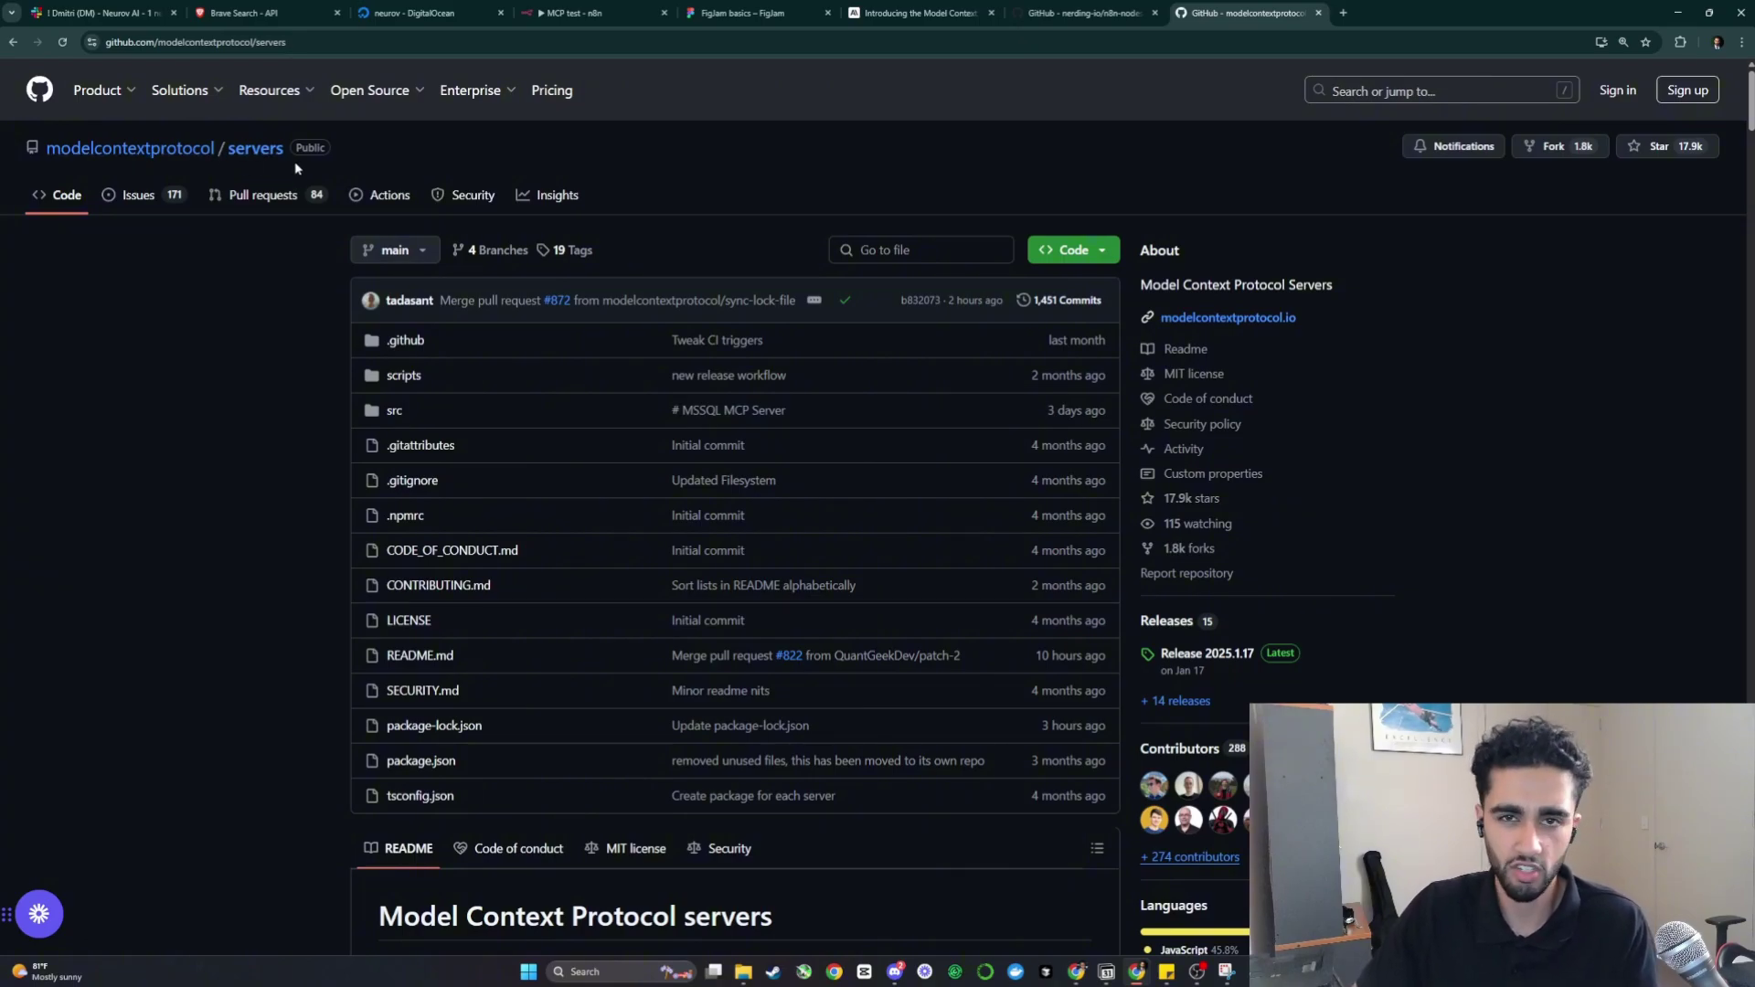
scroll(435, 278, down, 8)
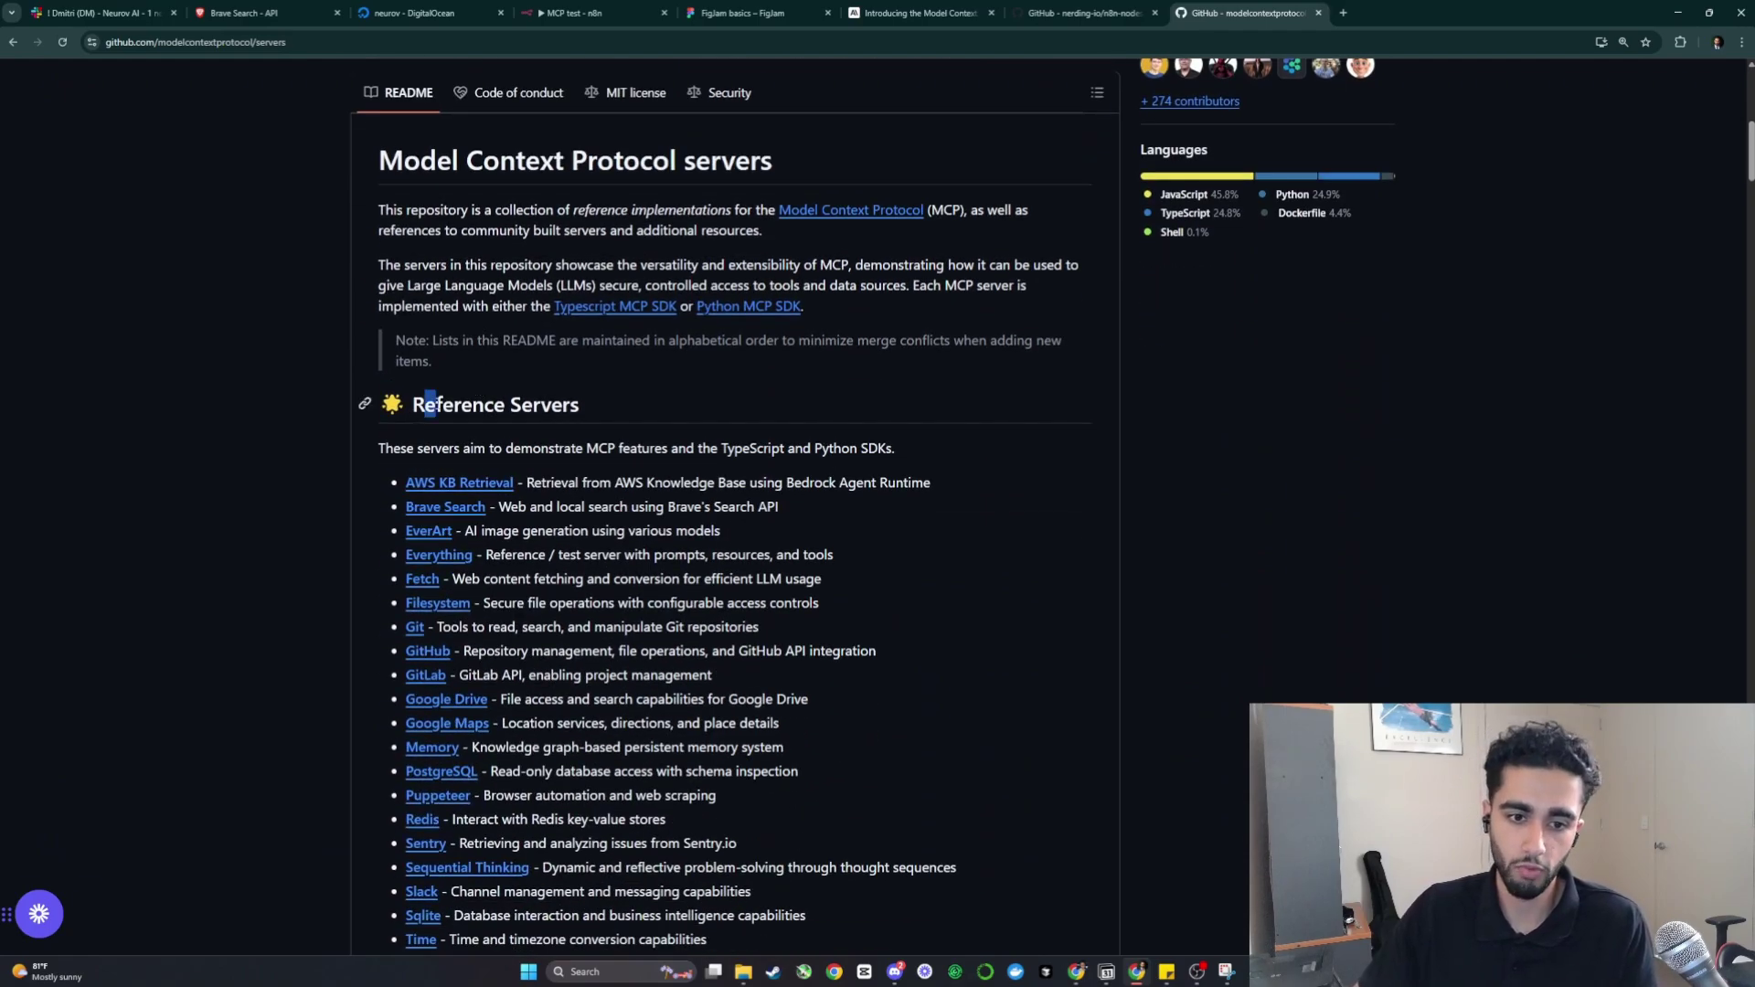
drag(437, 404, 633, 413)
scroll(633, 413, down, 11)
scroll(466, 365, up, 4)
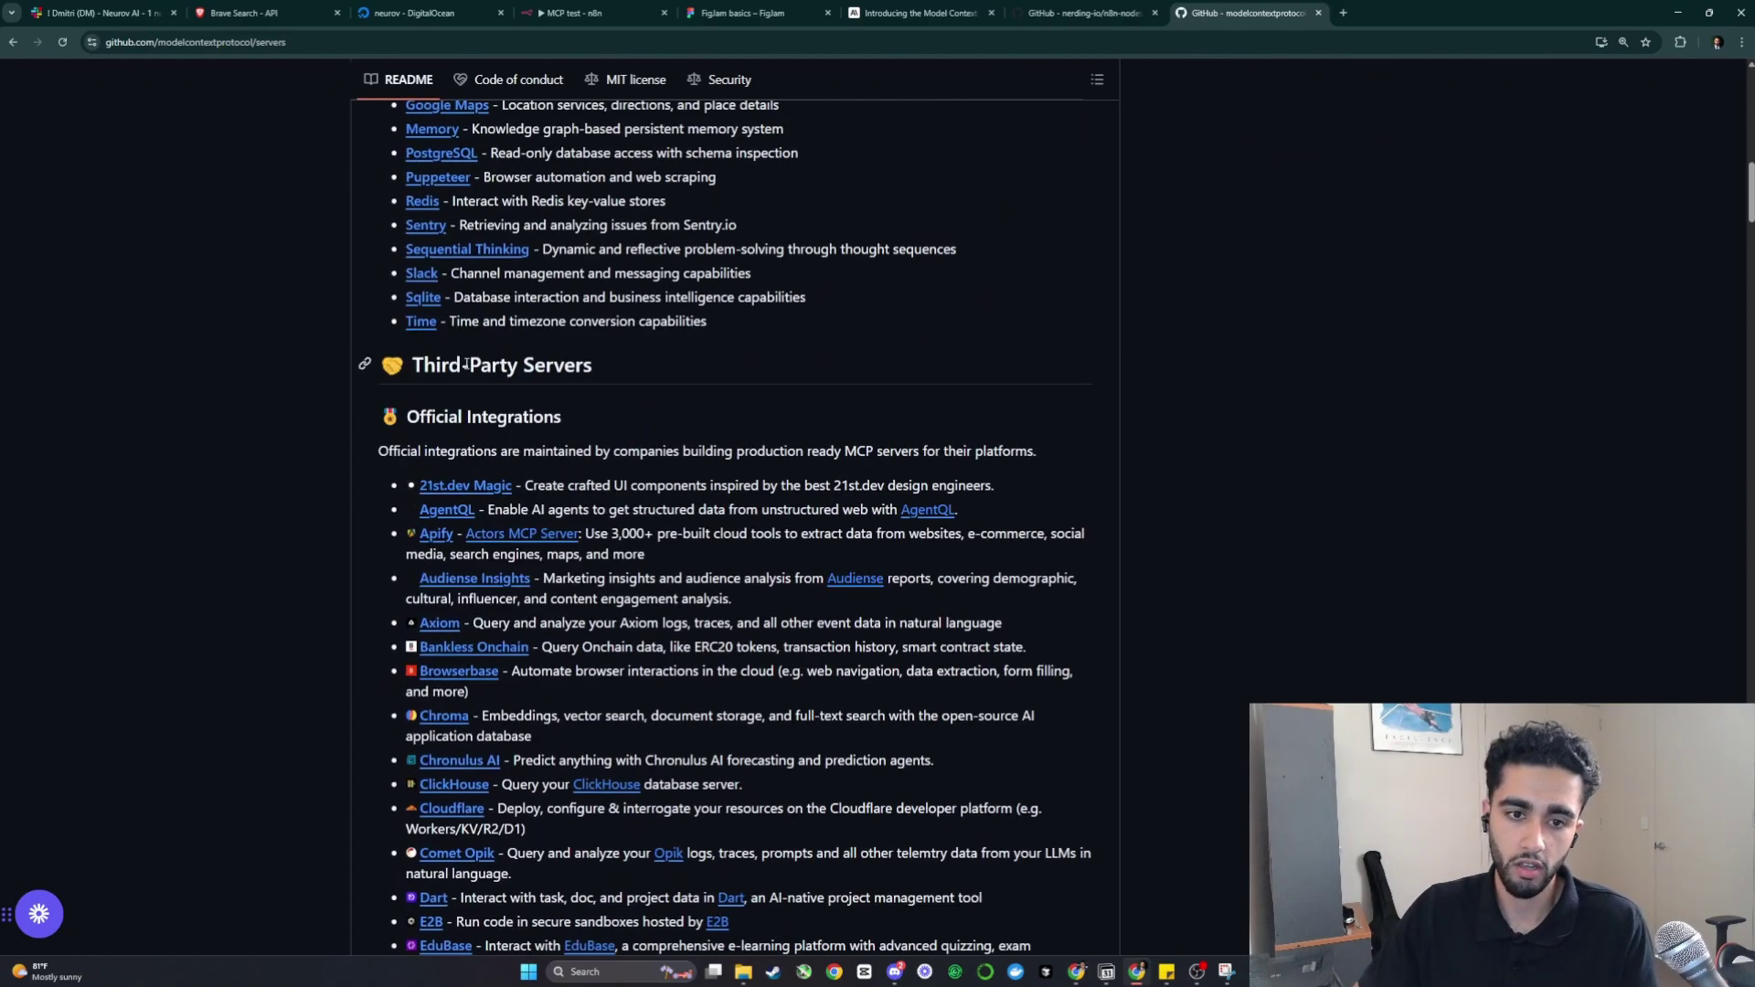
drag(408, 365, 666, 370)
scroll(666, 371, down, 20)
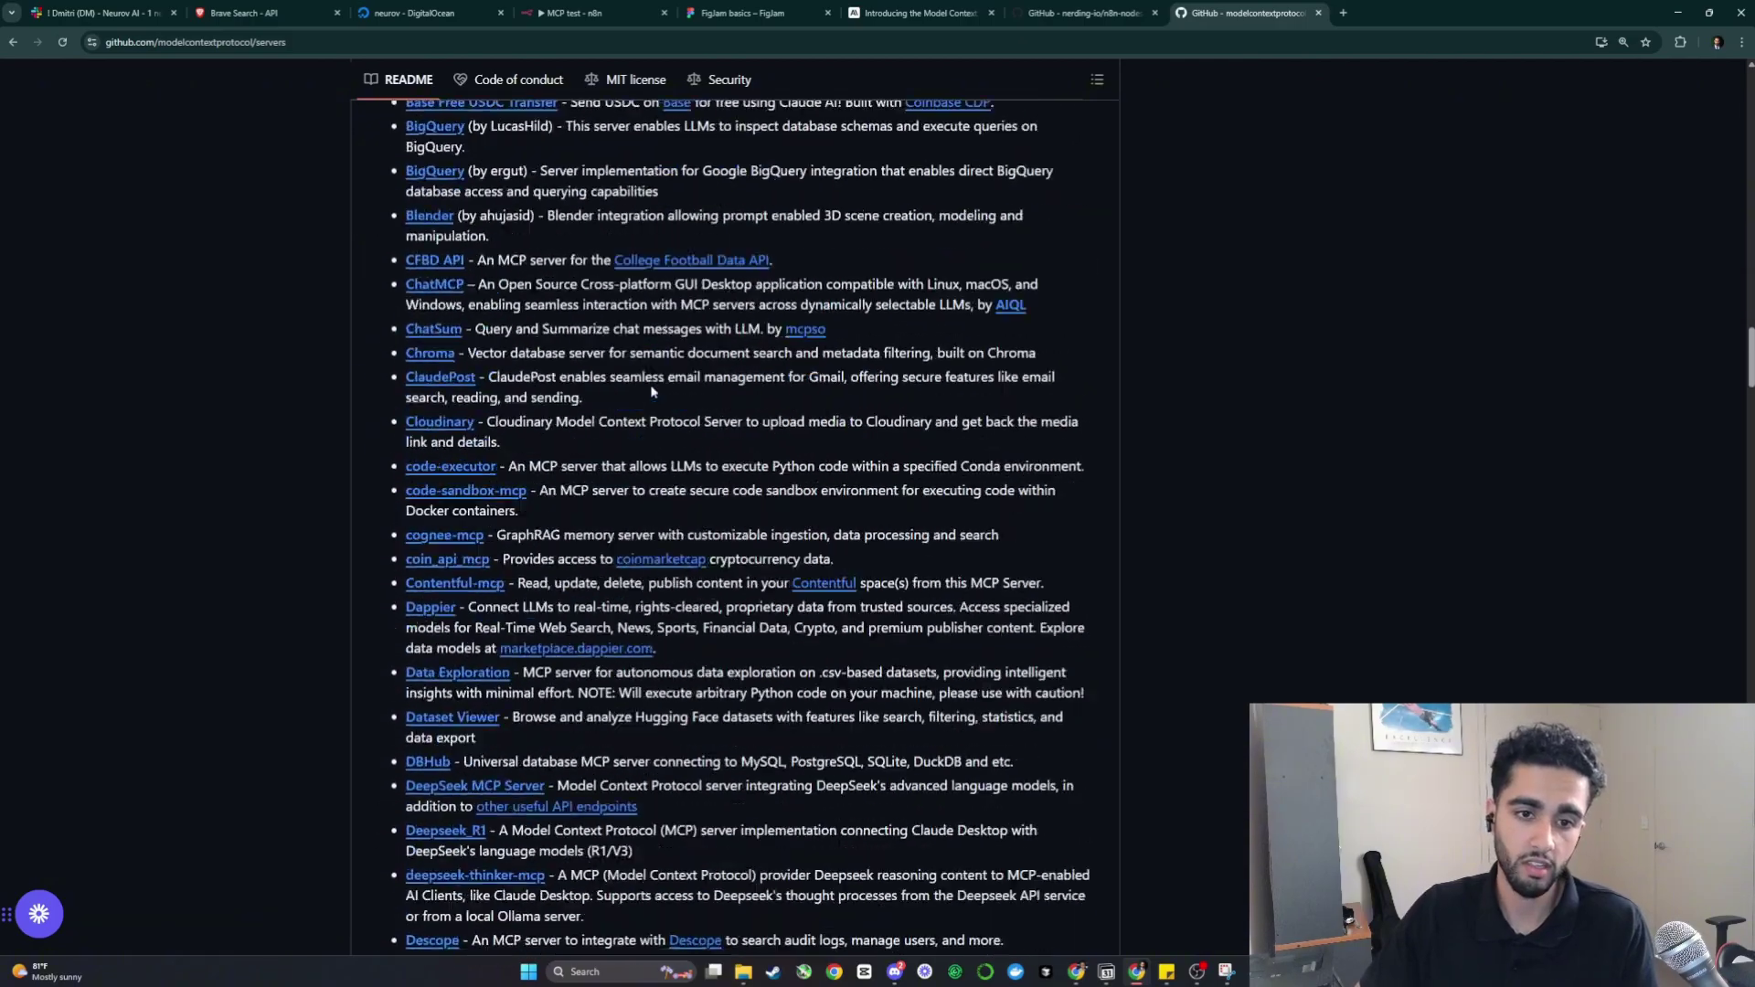
scroll(567, 411, up, 9)
drag(407, 350, 589, 385)
scroll(639, 465, up, 20)
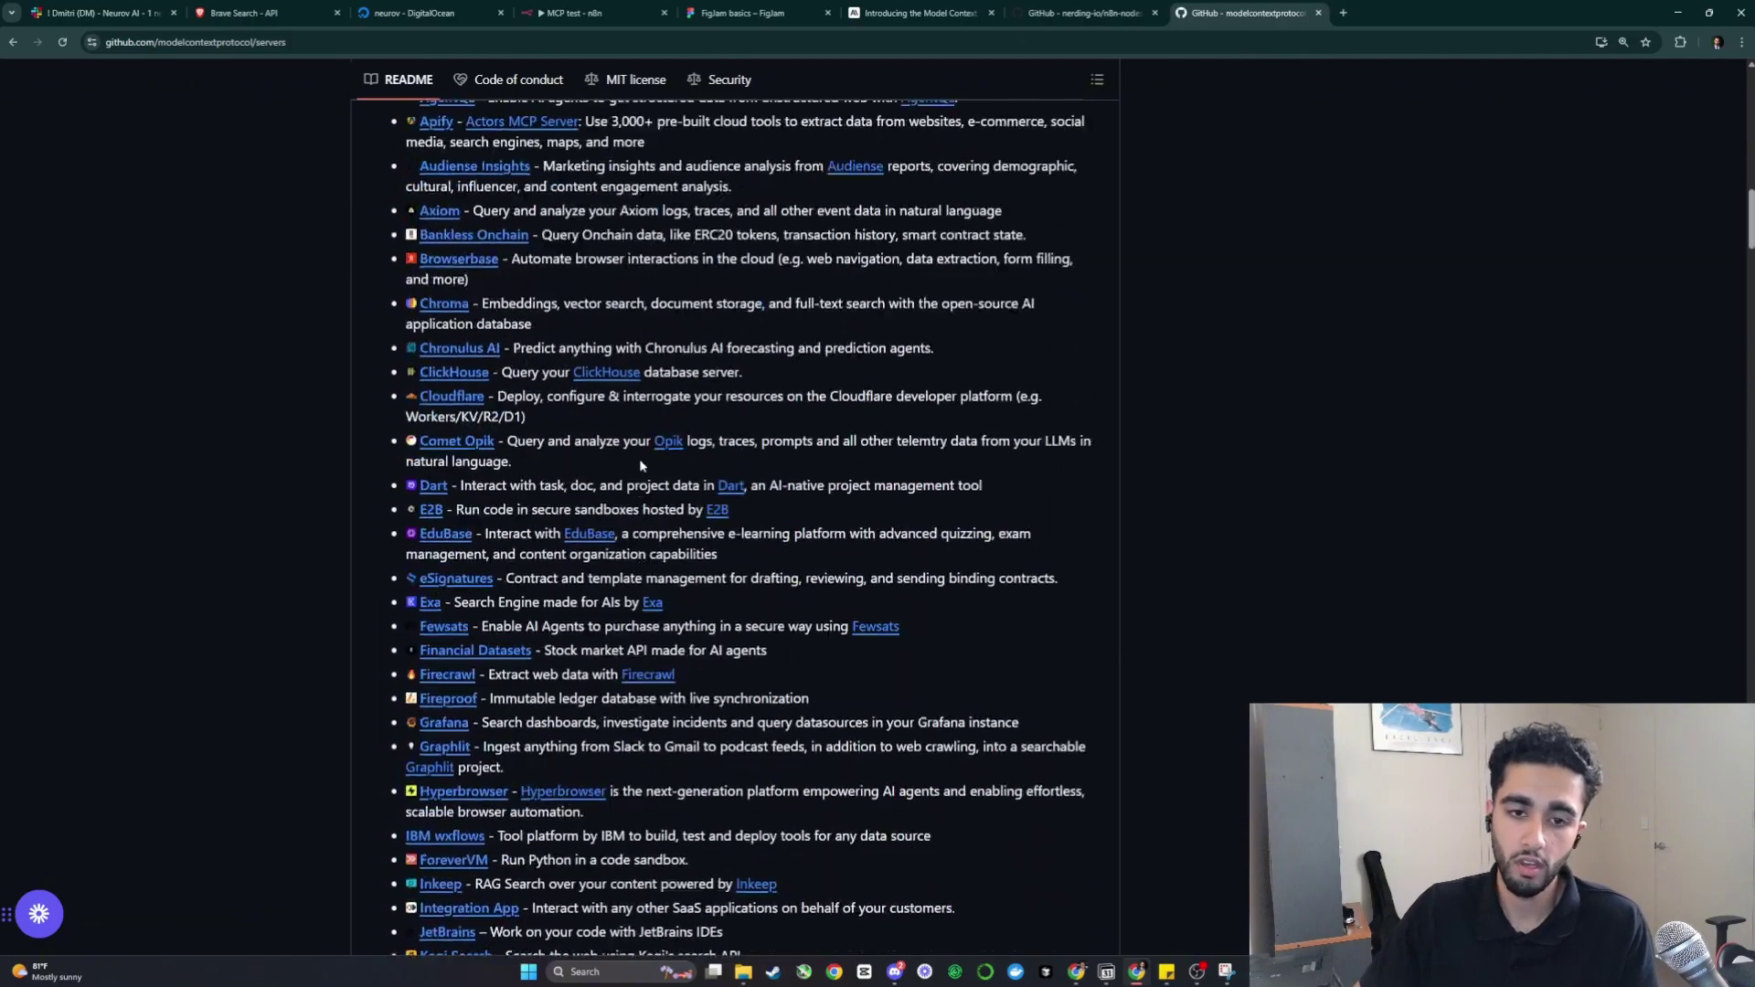
scroll(640, 442, up, 12)
scroll(636, 438, down, 2)
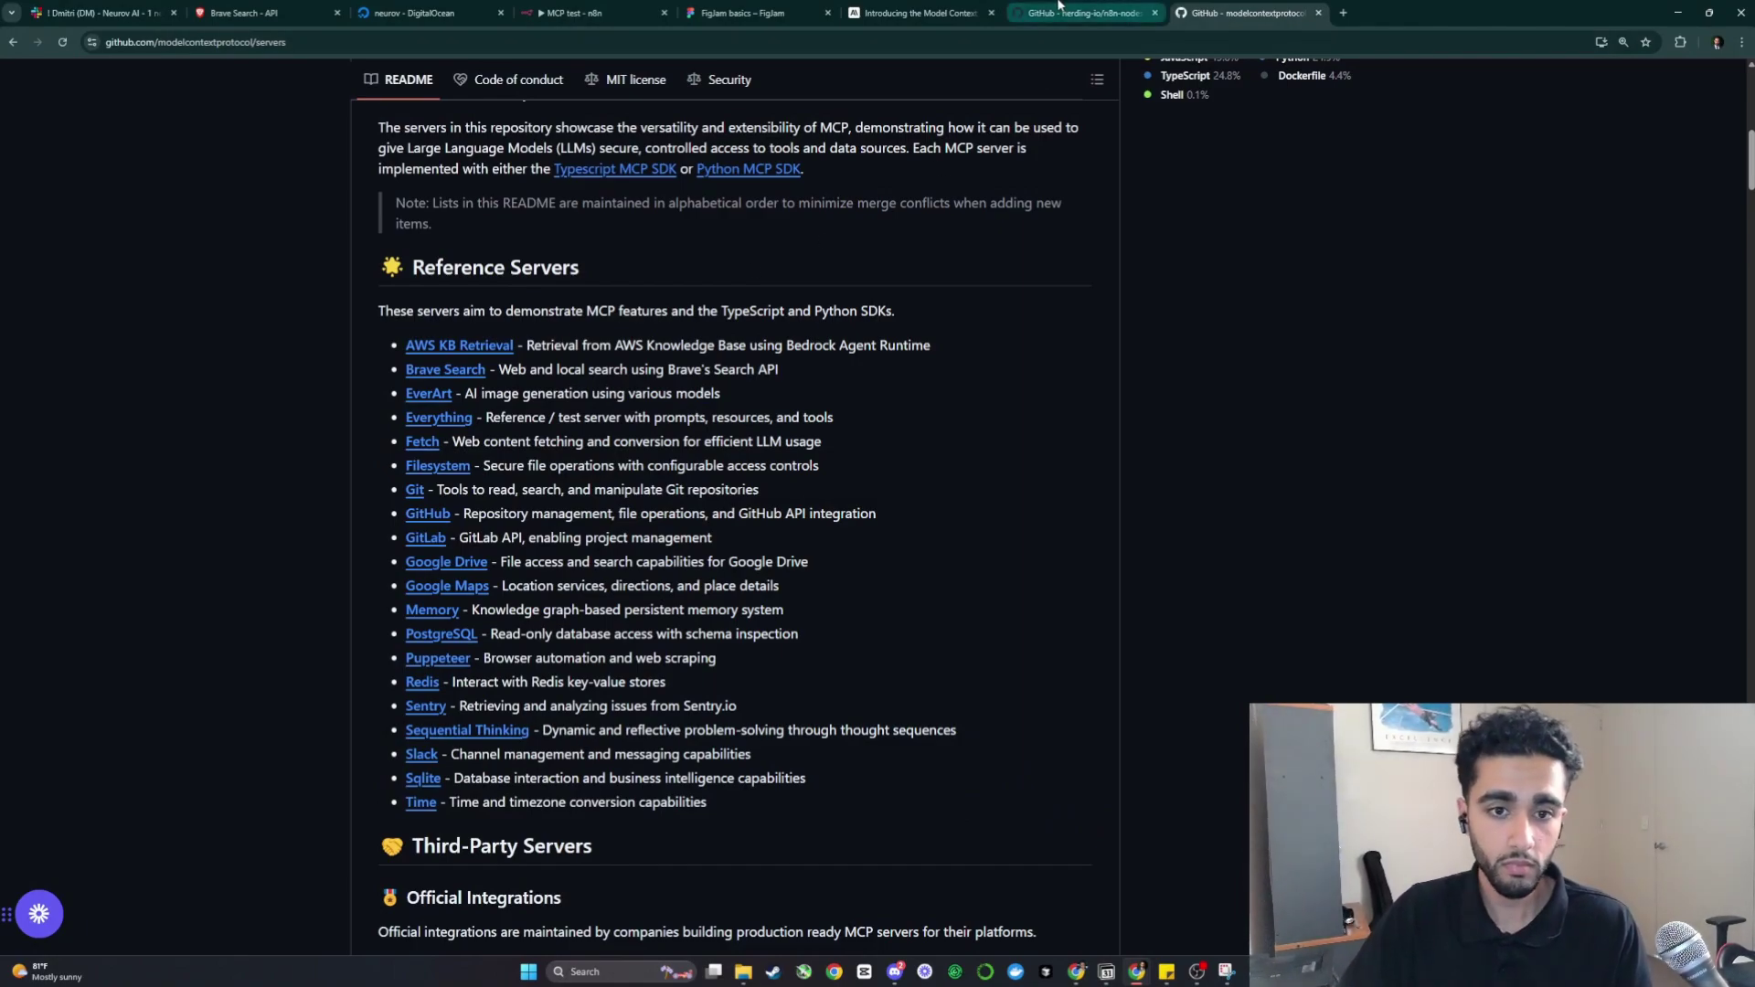
Step: Open the Brave Search reference server folder and read through its README
click(454, 370)
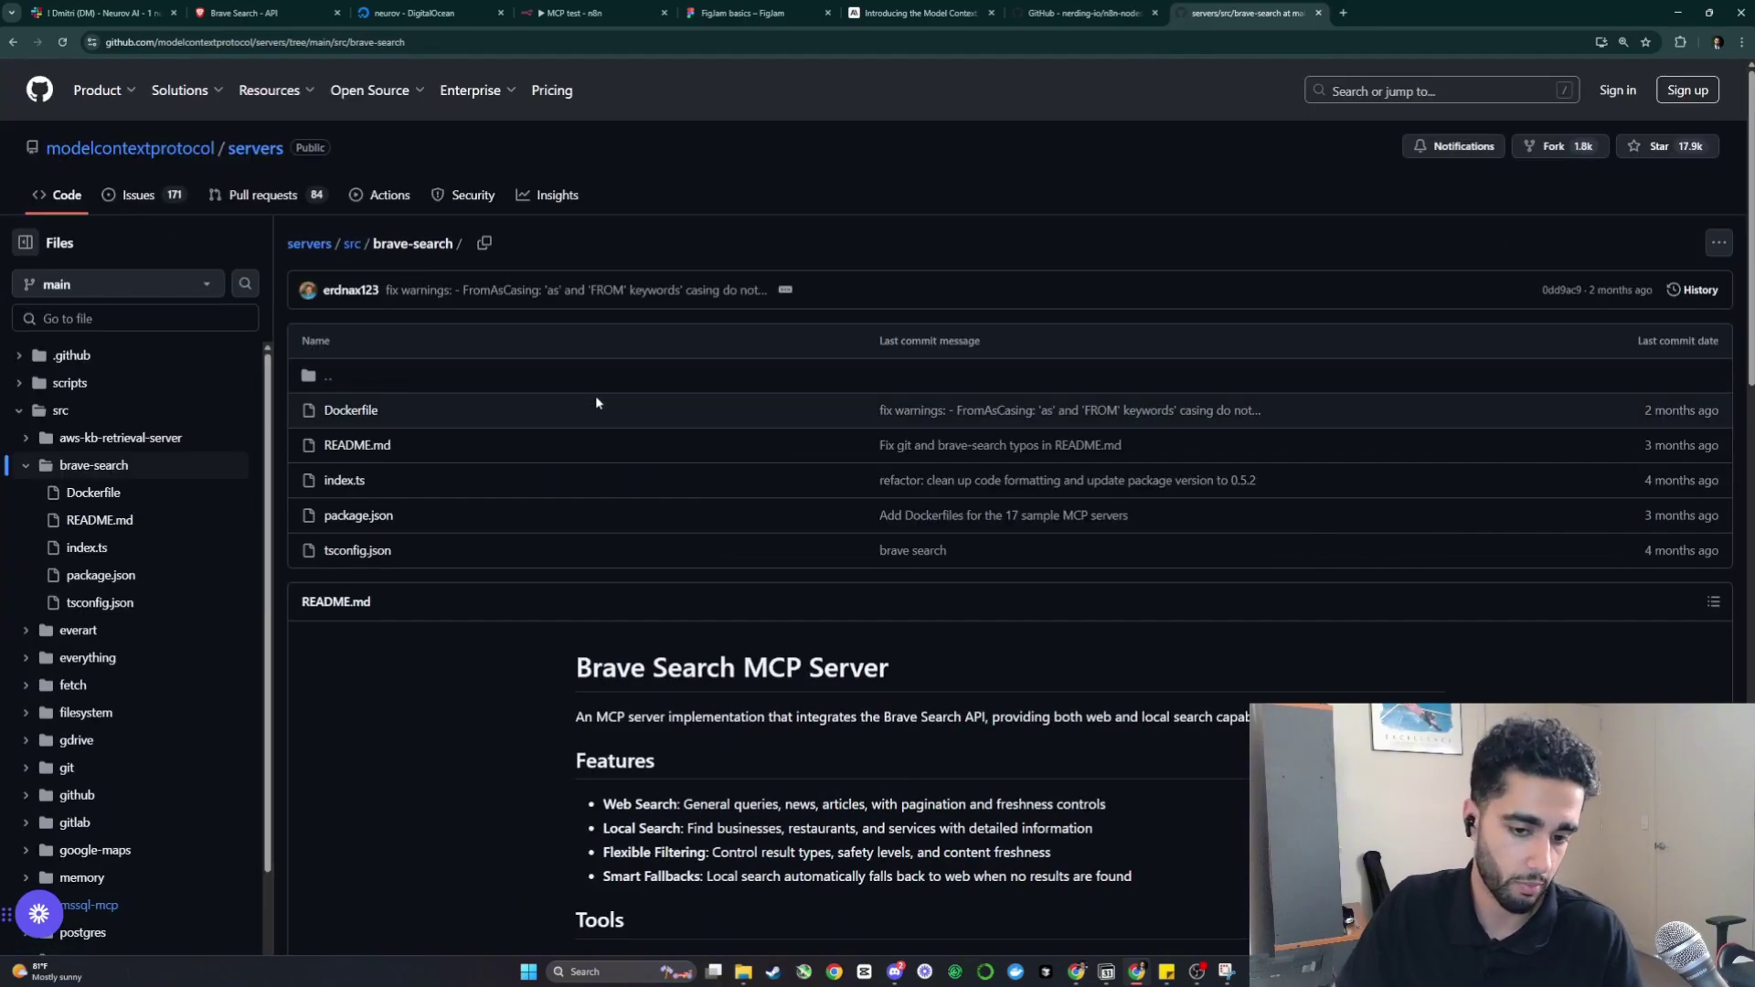
scroll(601, 391, down, 4)
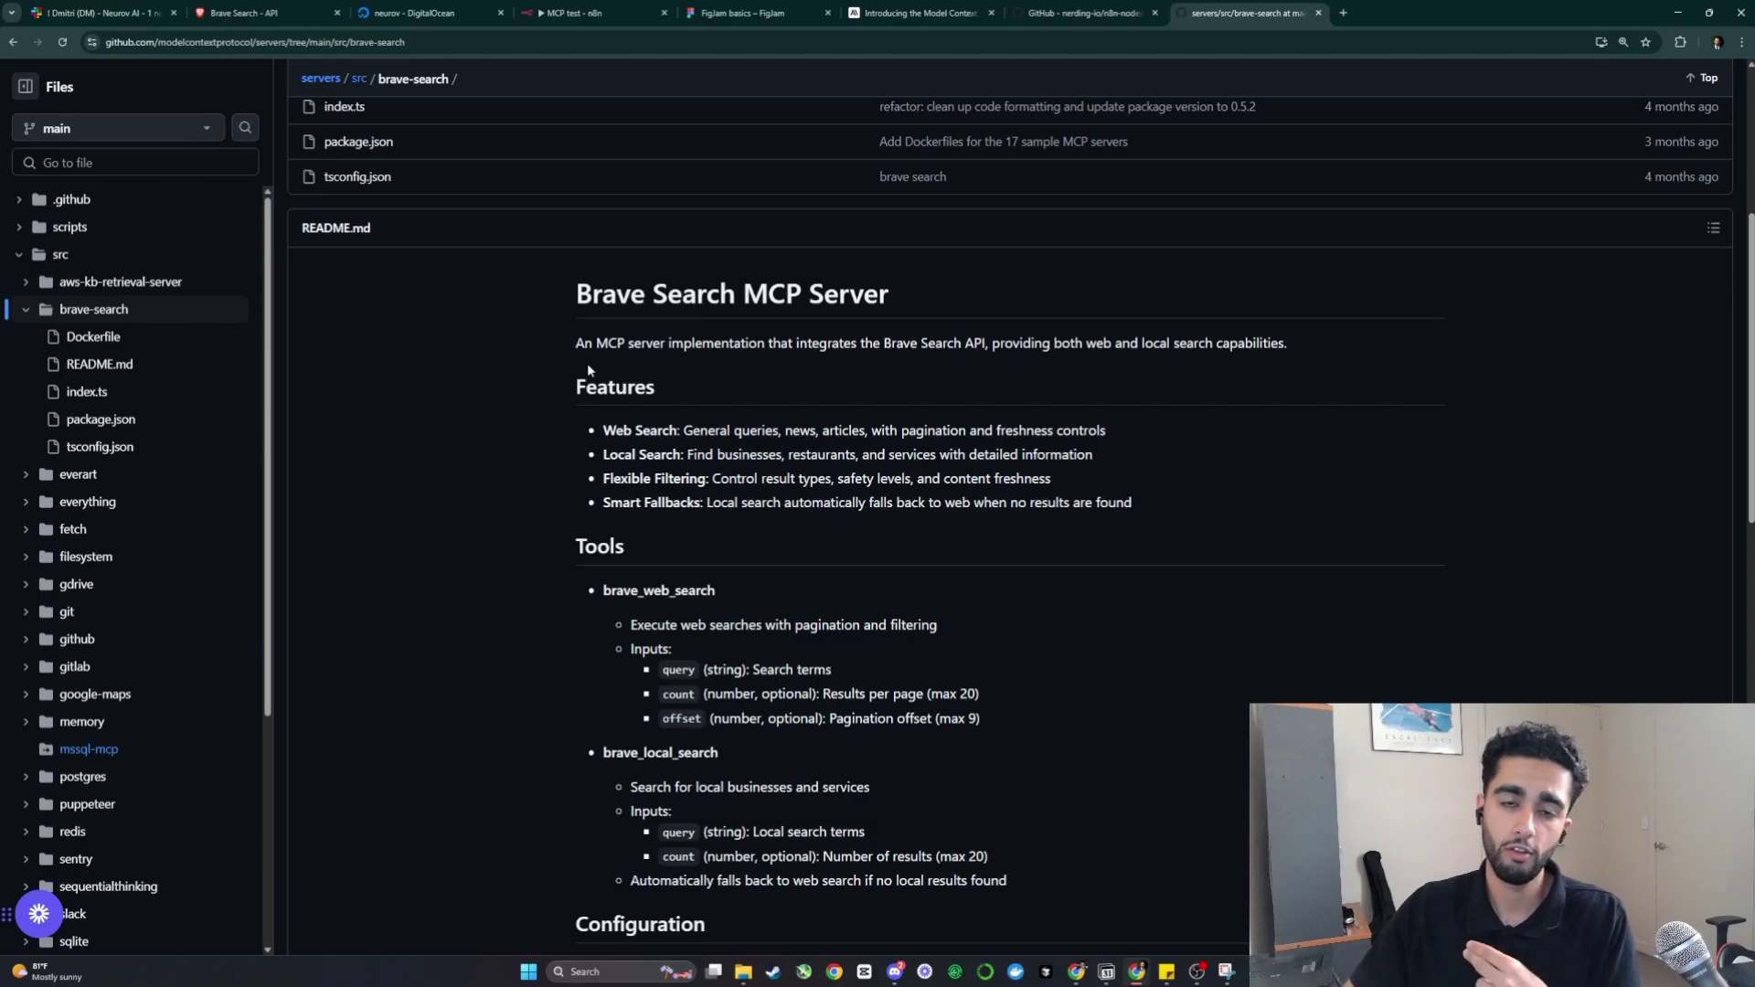
scroll(594, 375, down, 2)
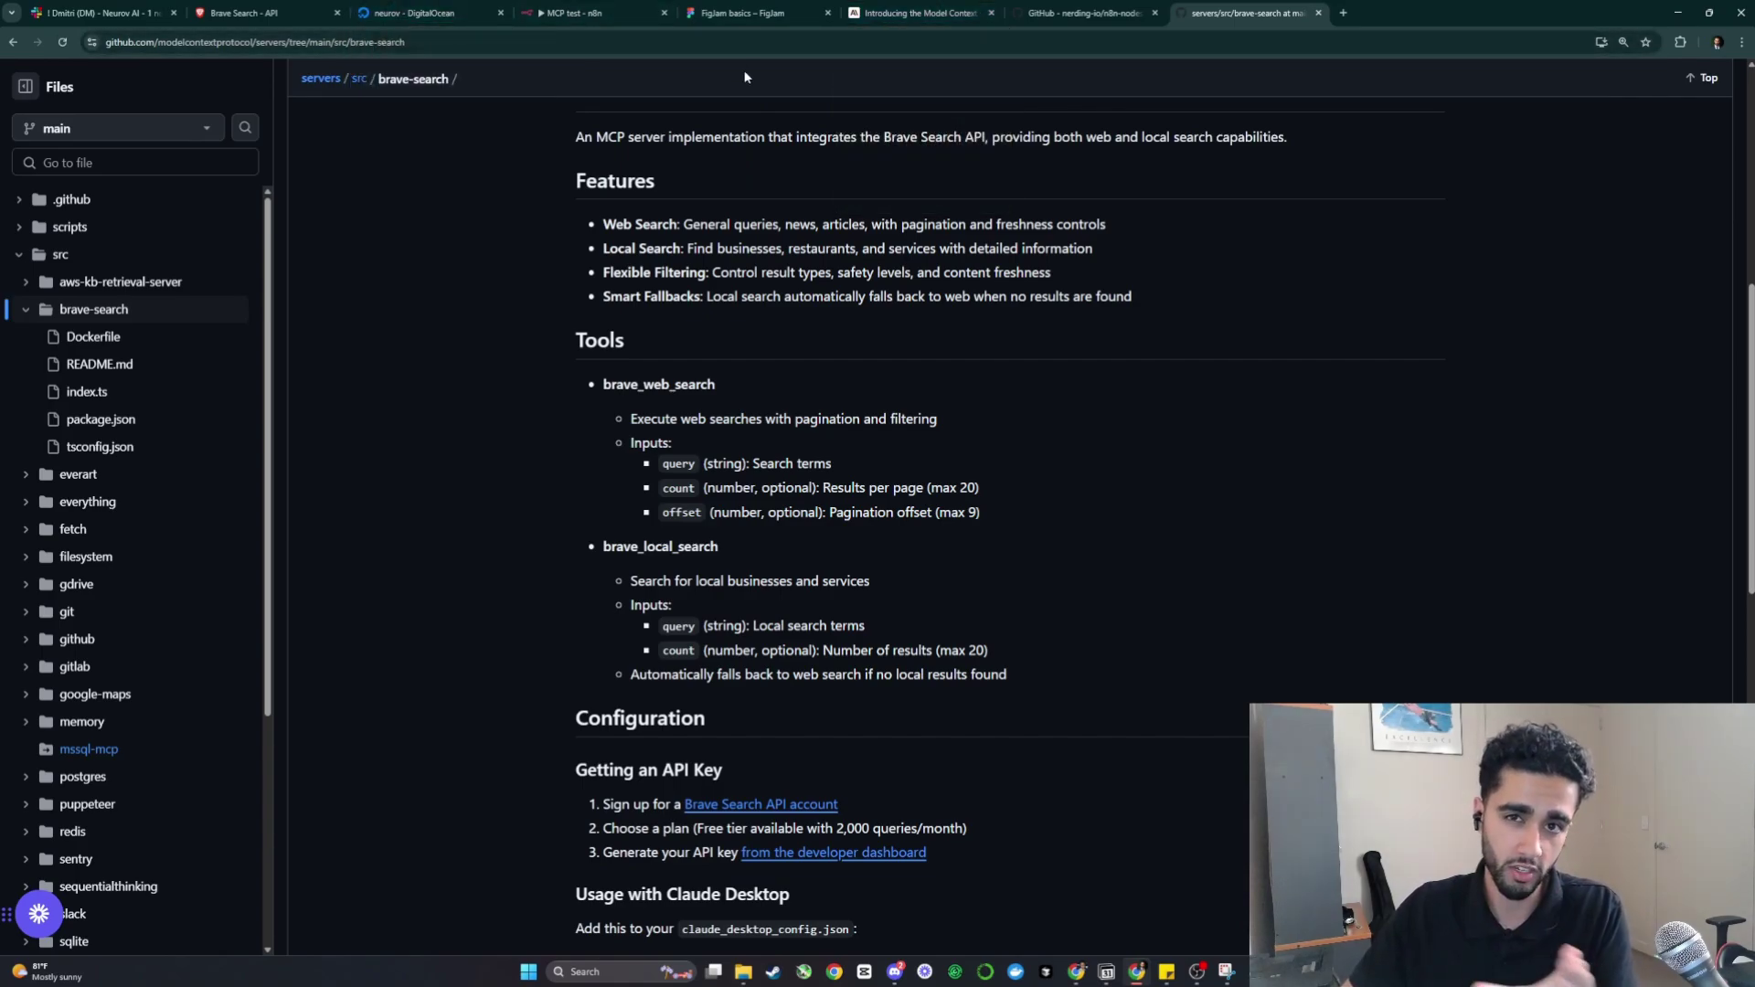
Step: Return to the n8n-nodes-mcp README and enlarge it with Ctrl+plus
click(1086, 13)
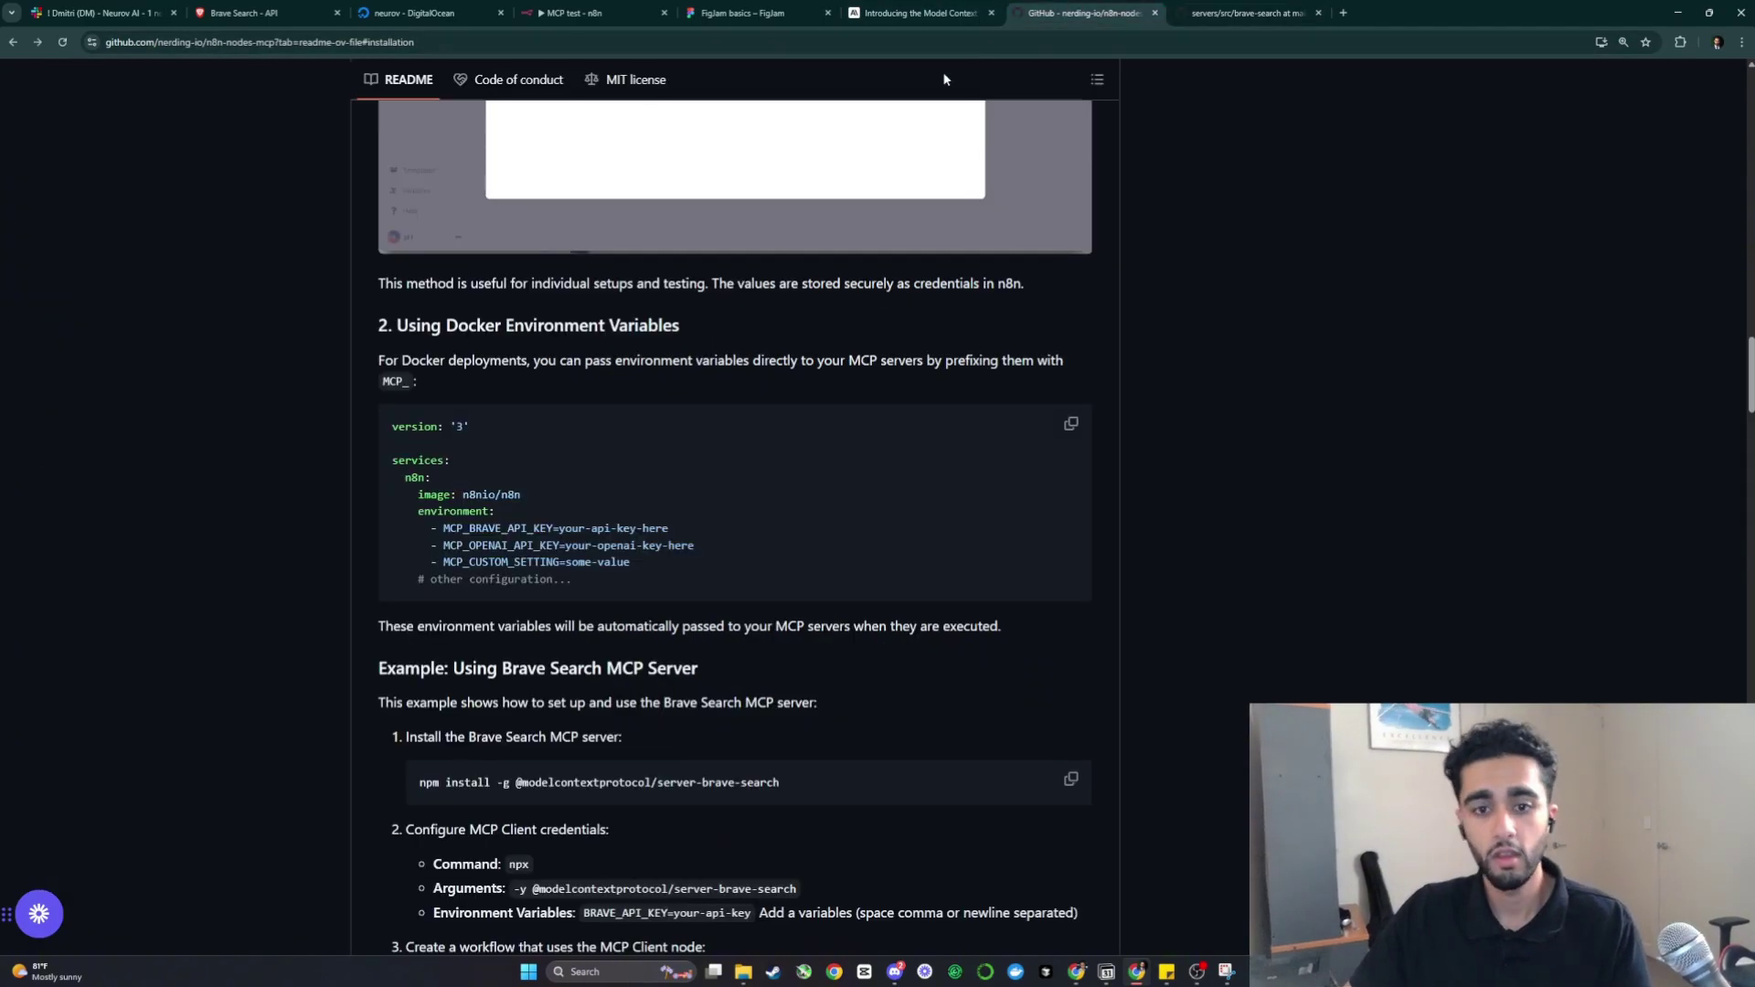
scroll(723, 409, up, 4)
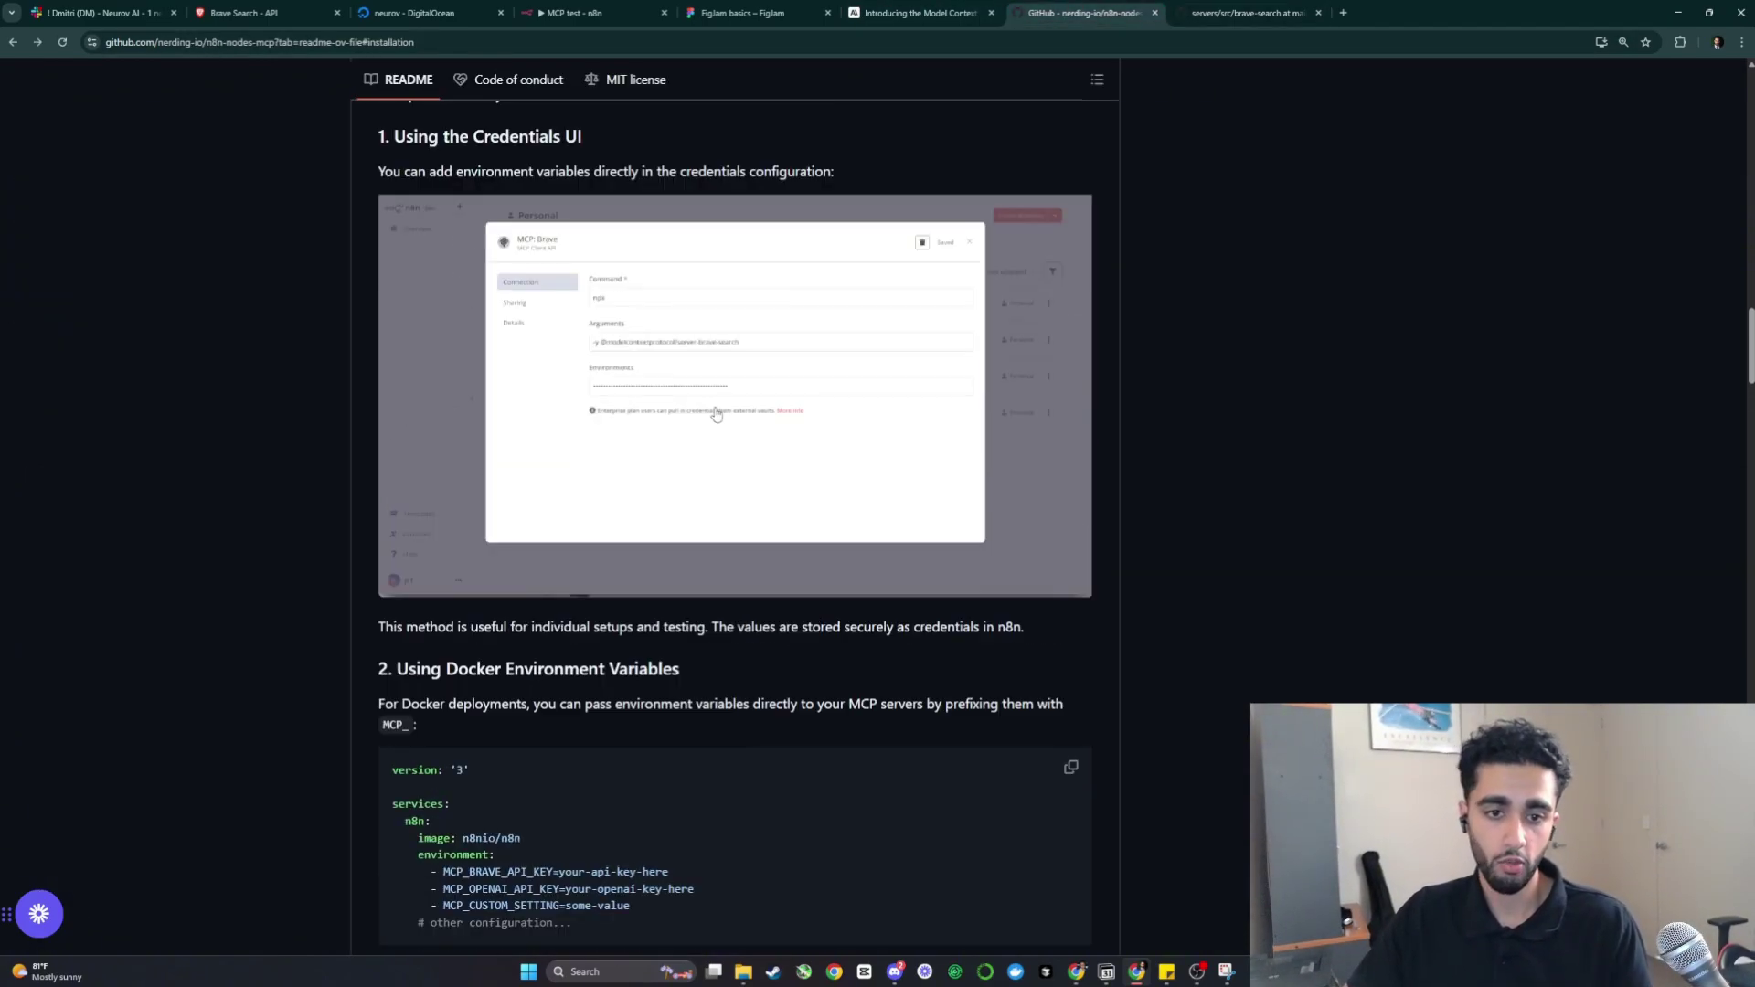
scroll(718, 413, down, 9)
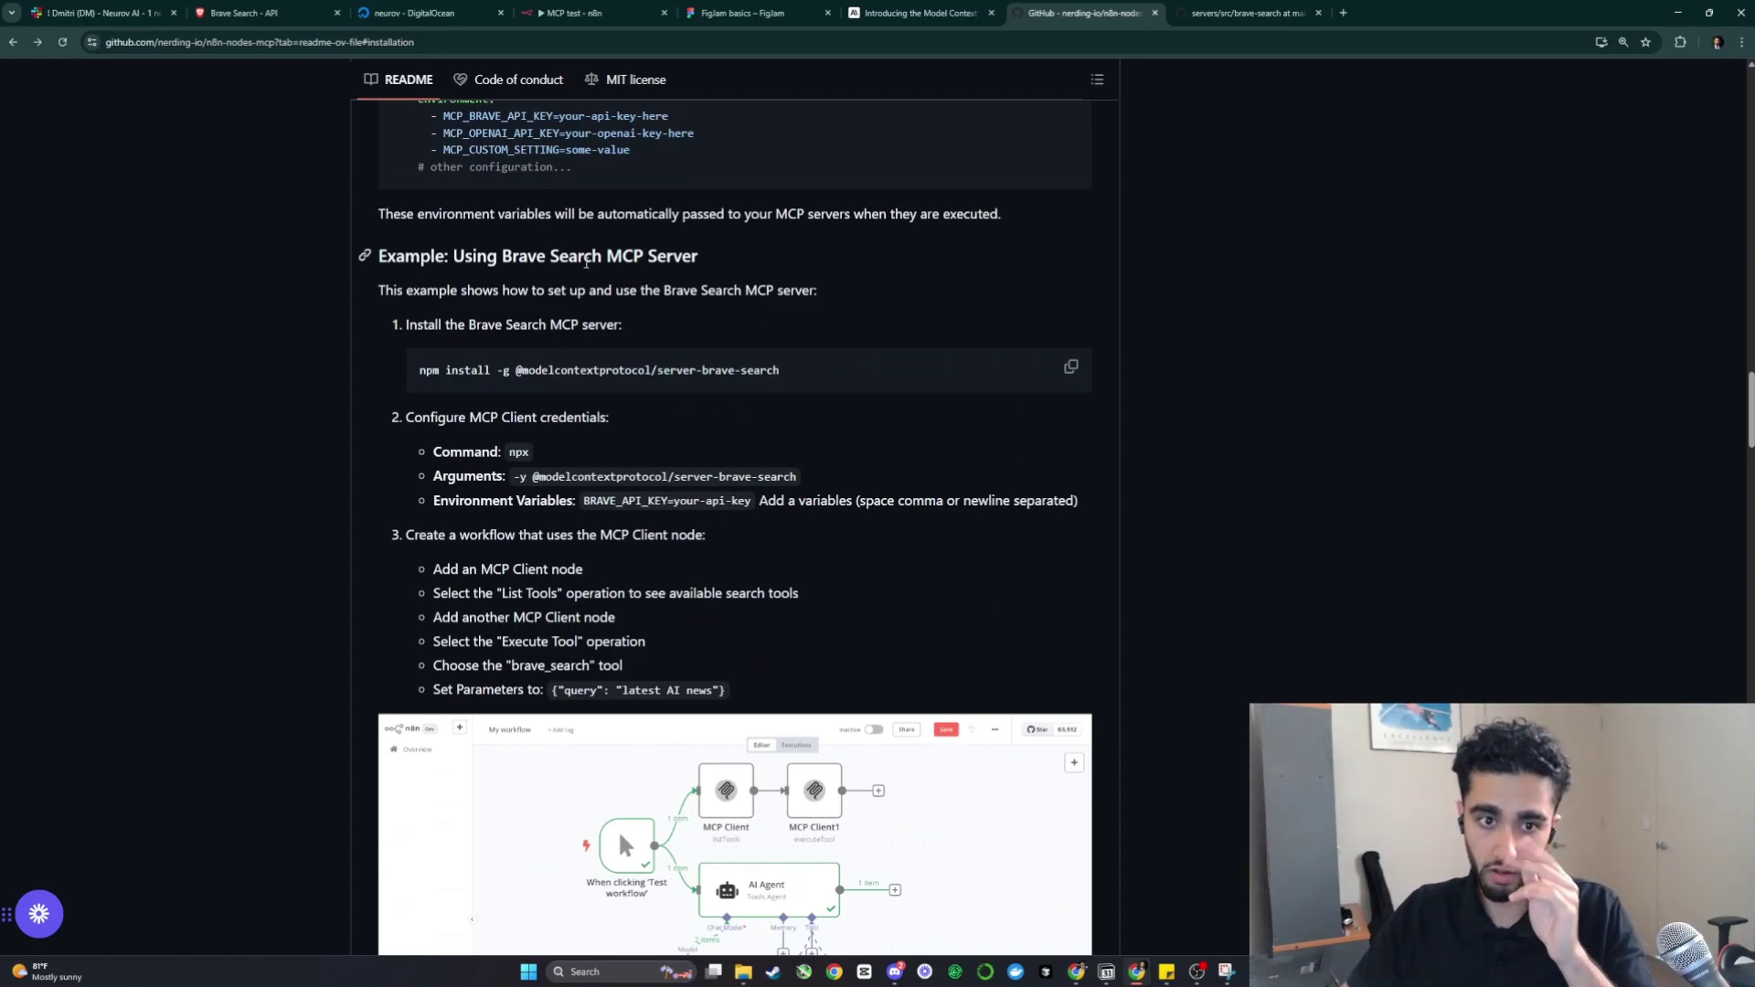
key(ctrl+plus)
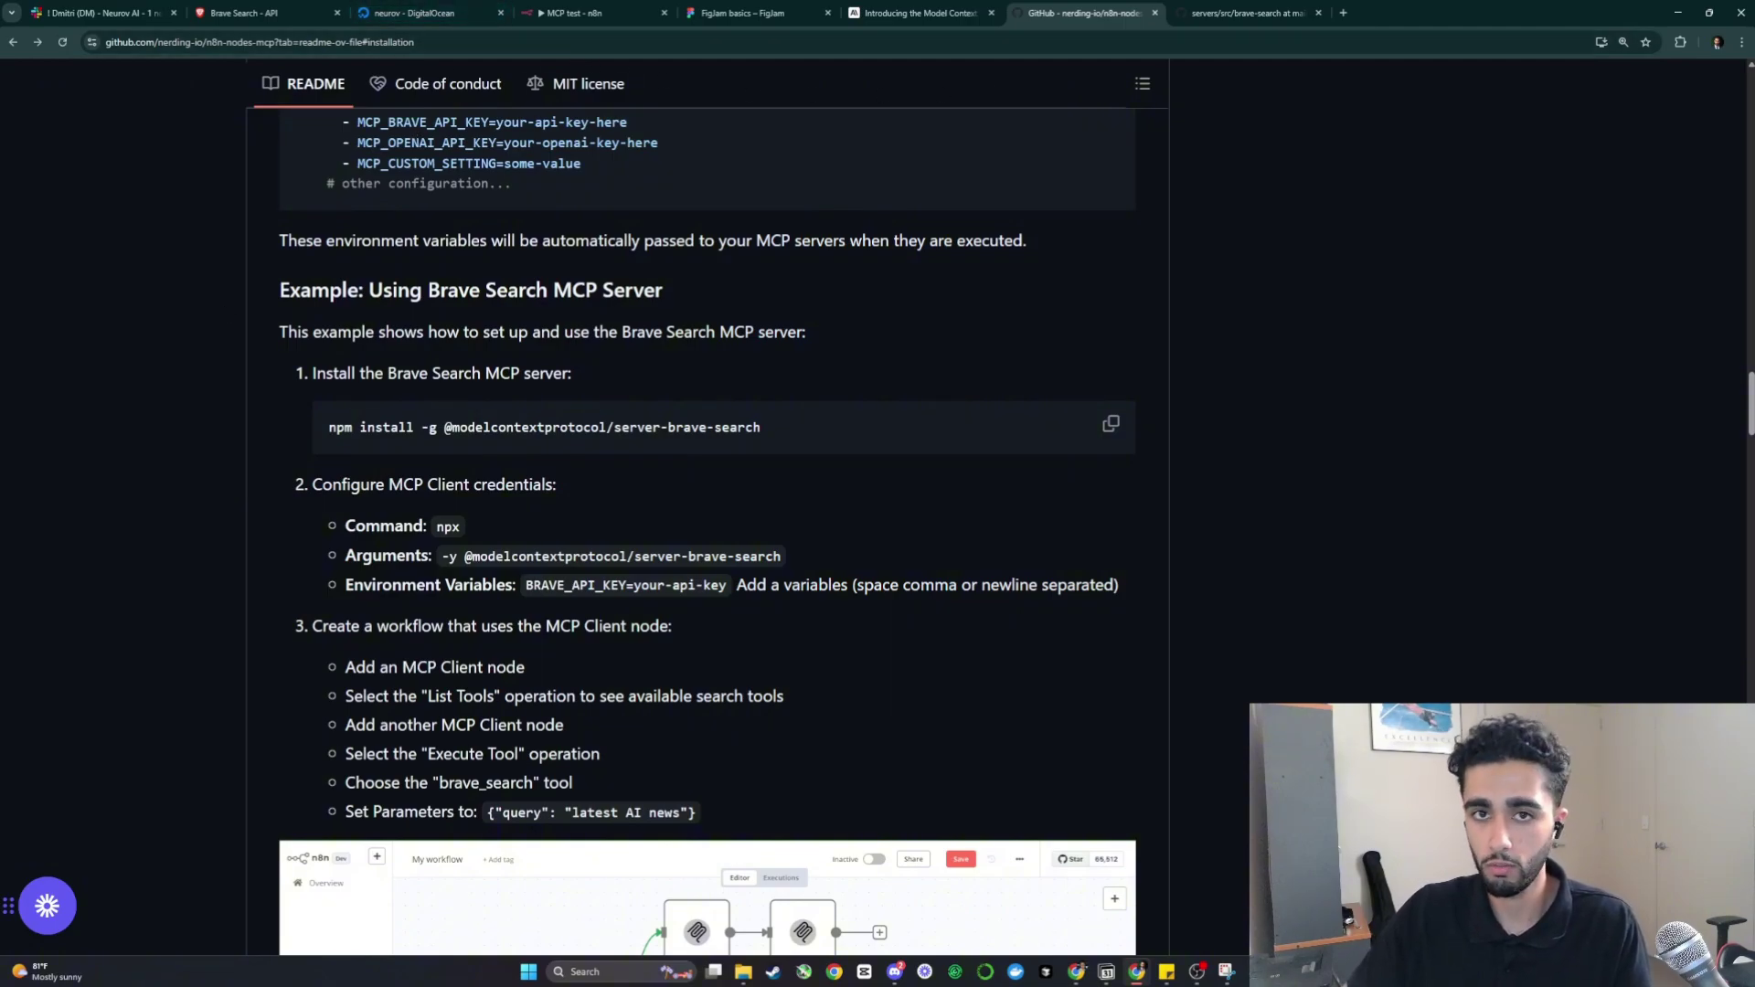
key(alt+Tab)
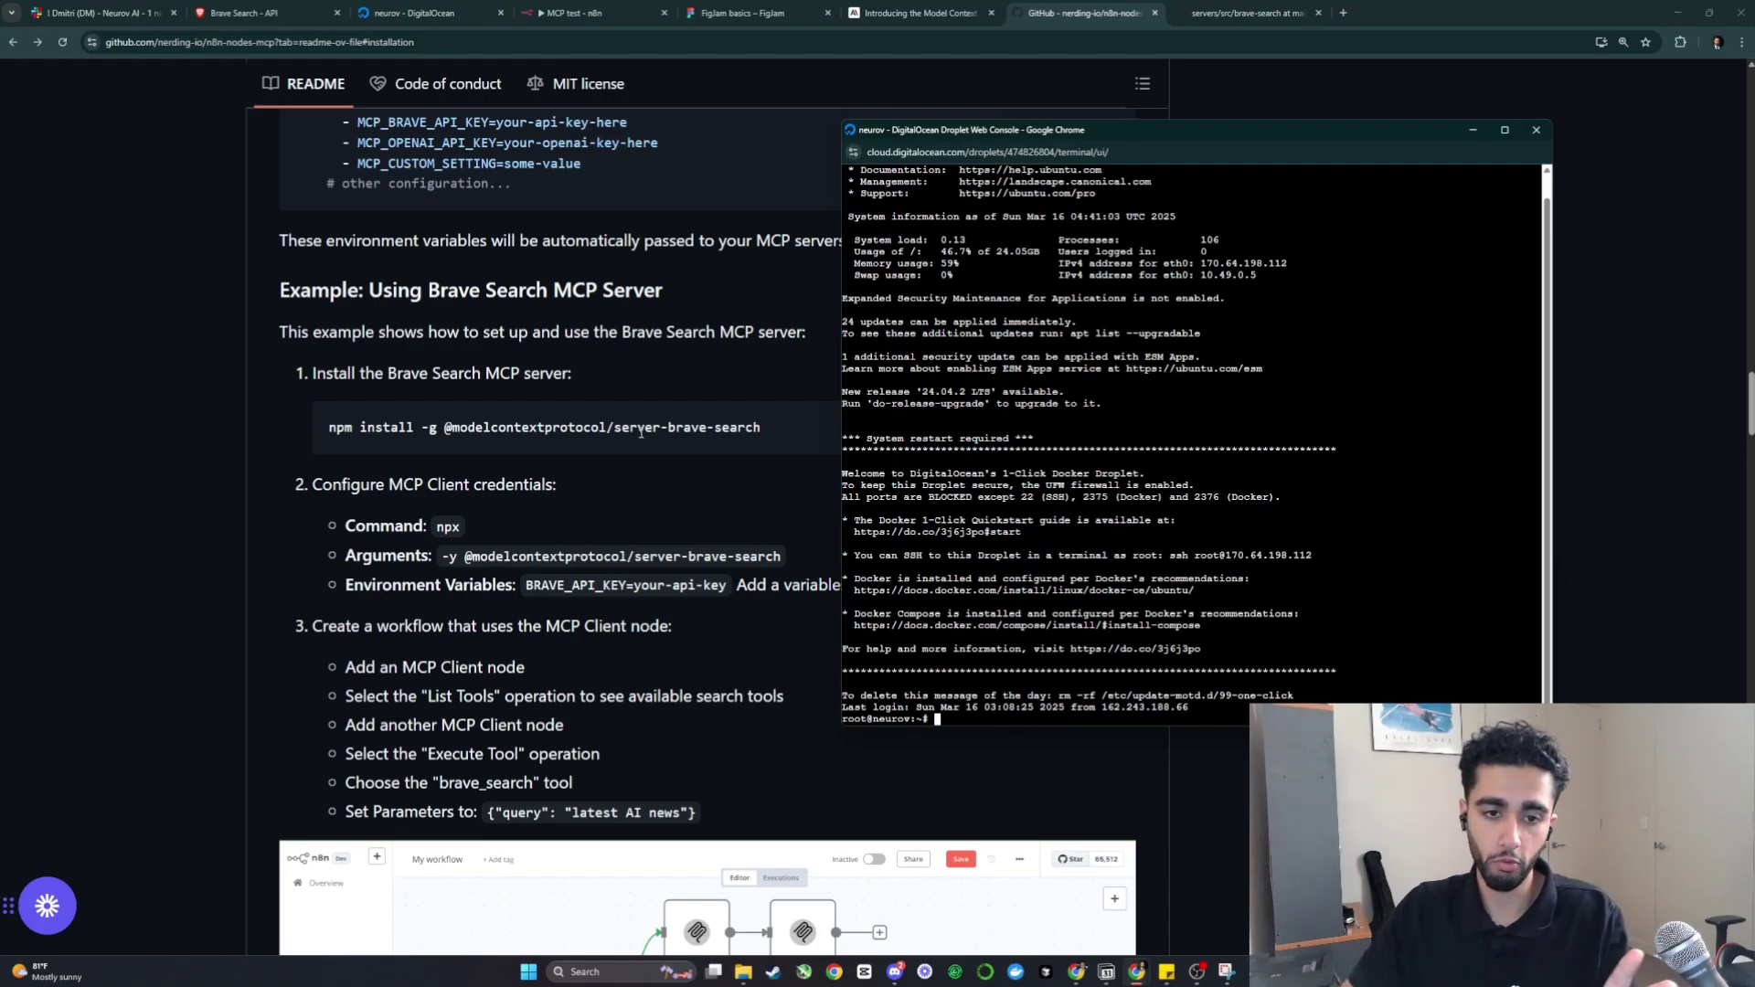
click(505, 427)
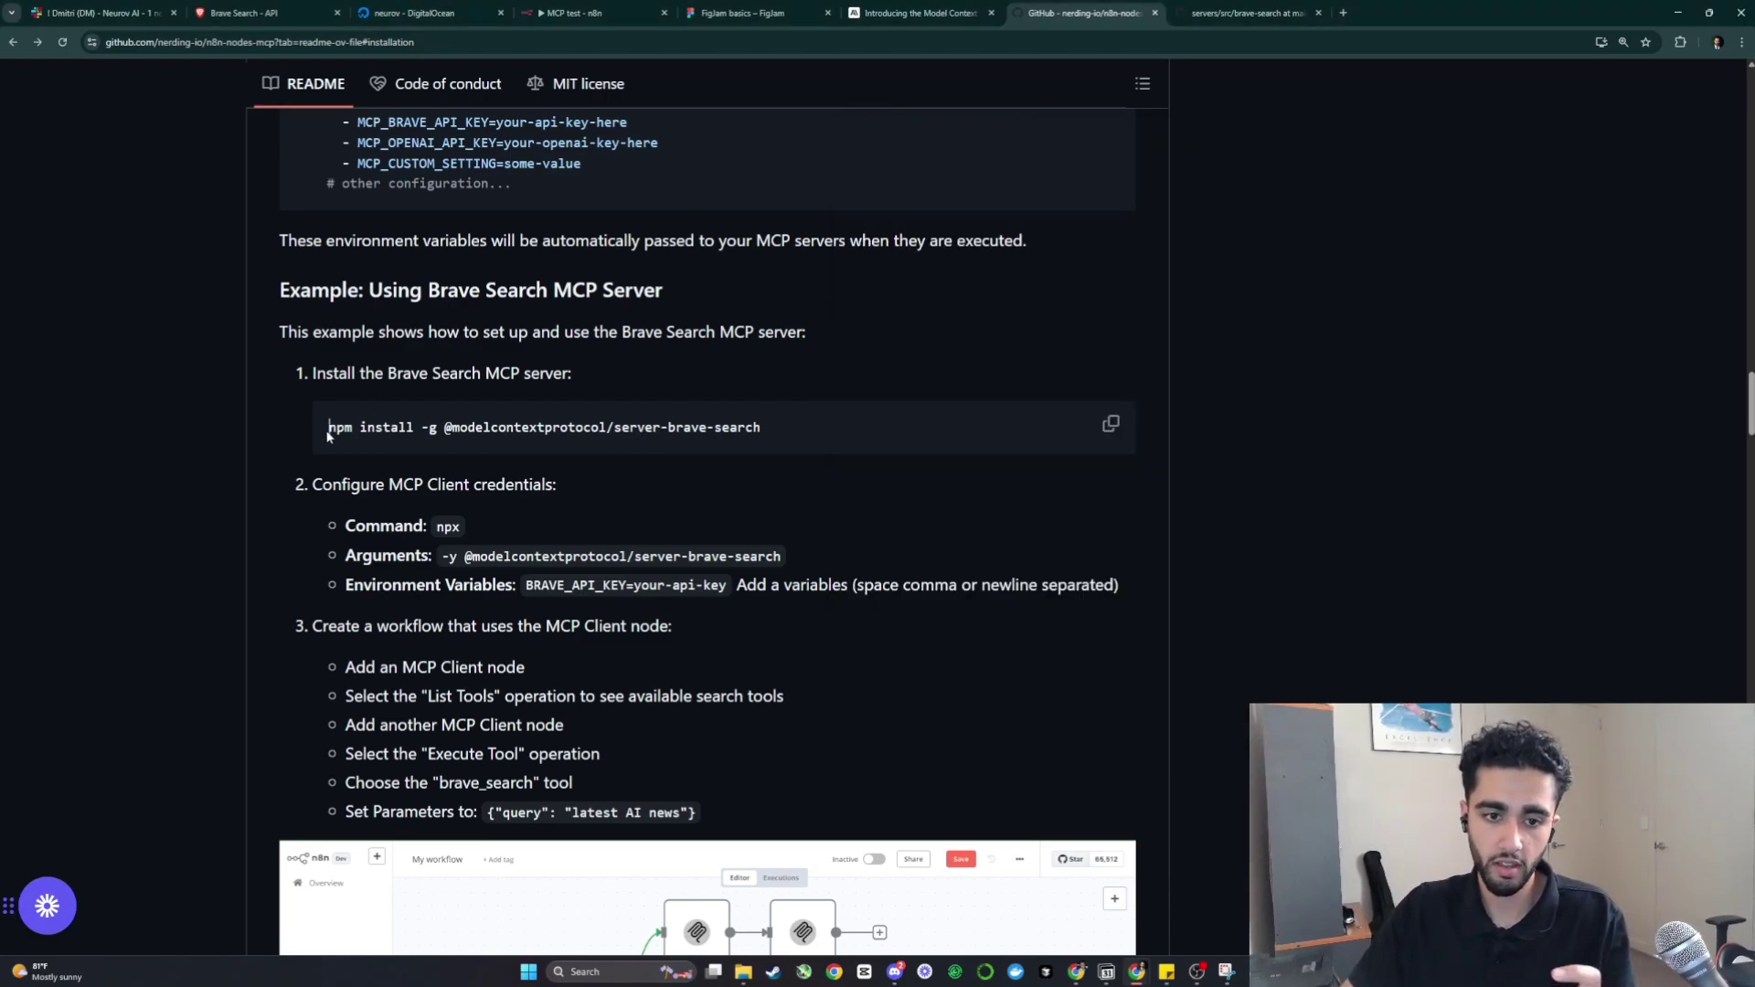
drag(331, 432, 435, 433)
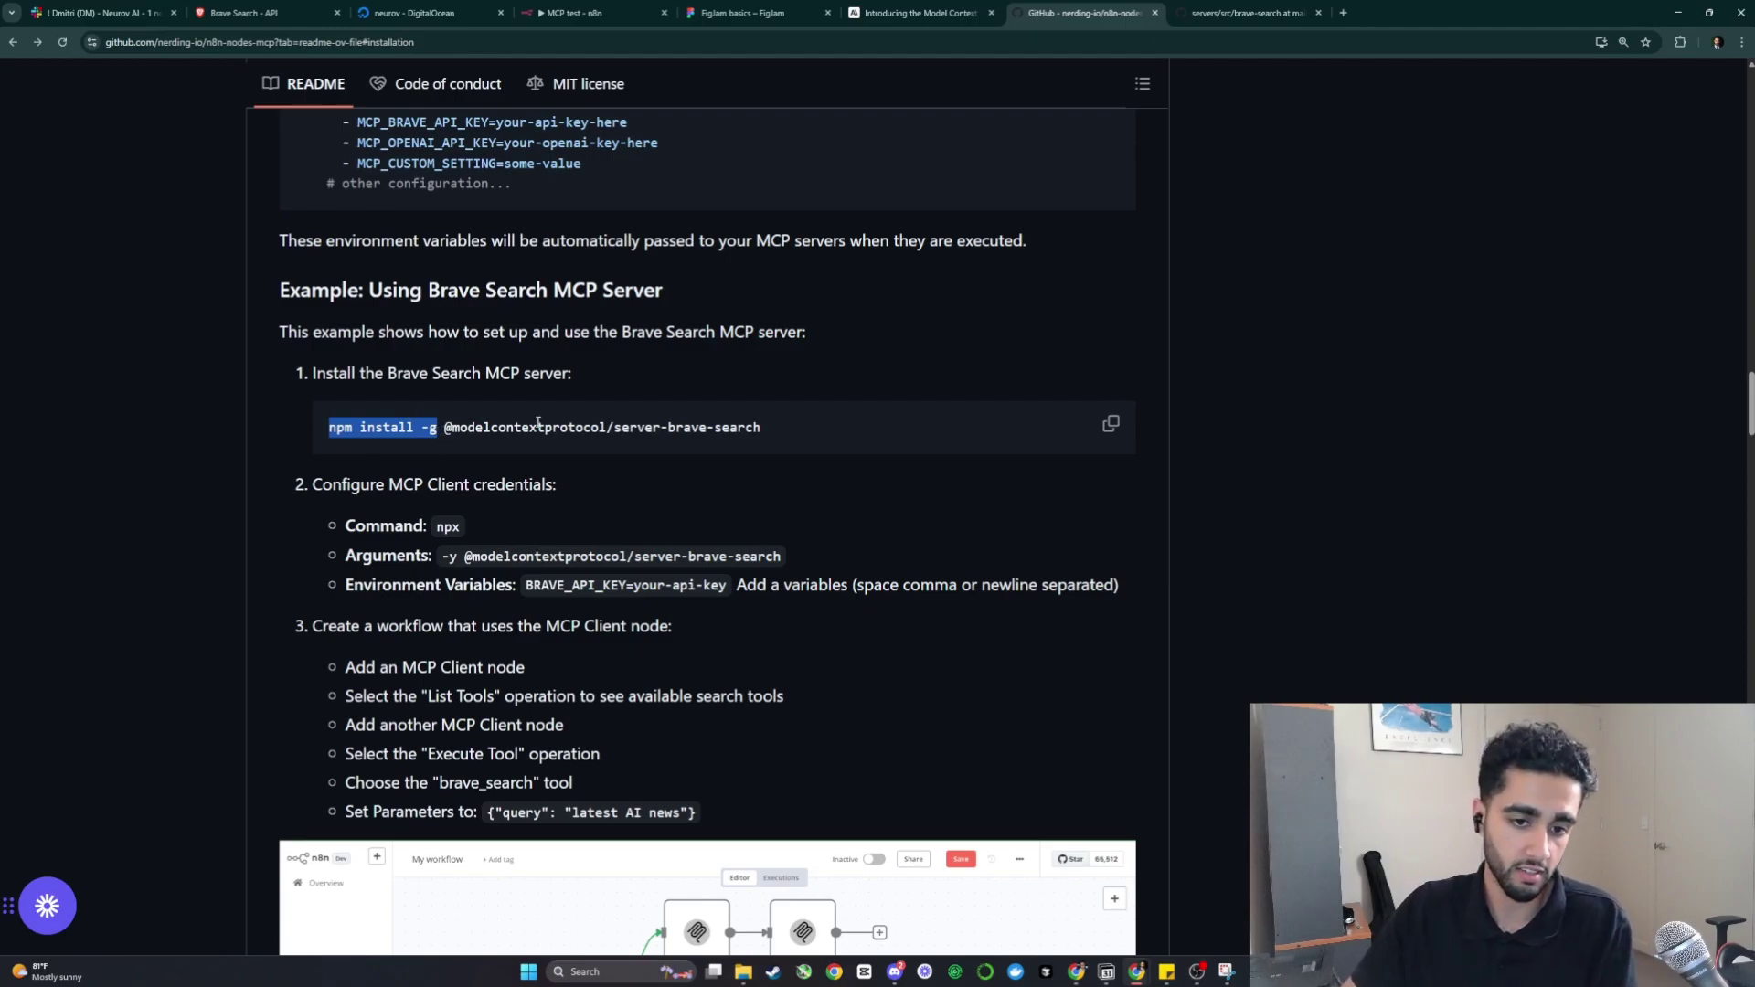
drag(781, 445, 618, 422)
click(704, 443)
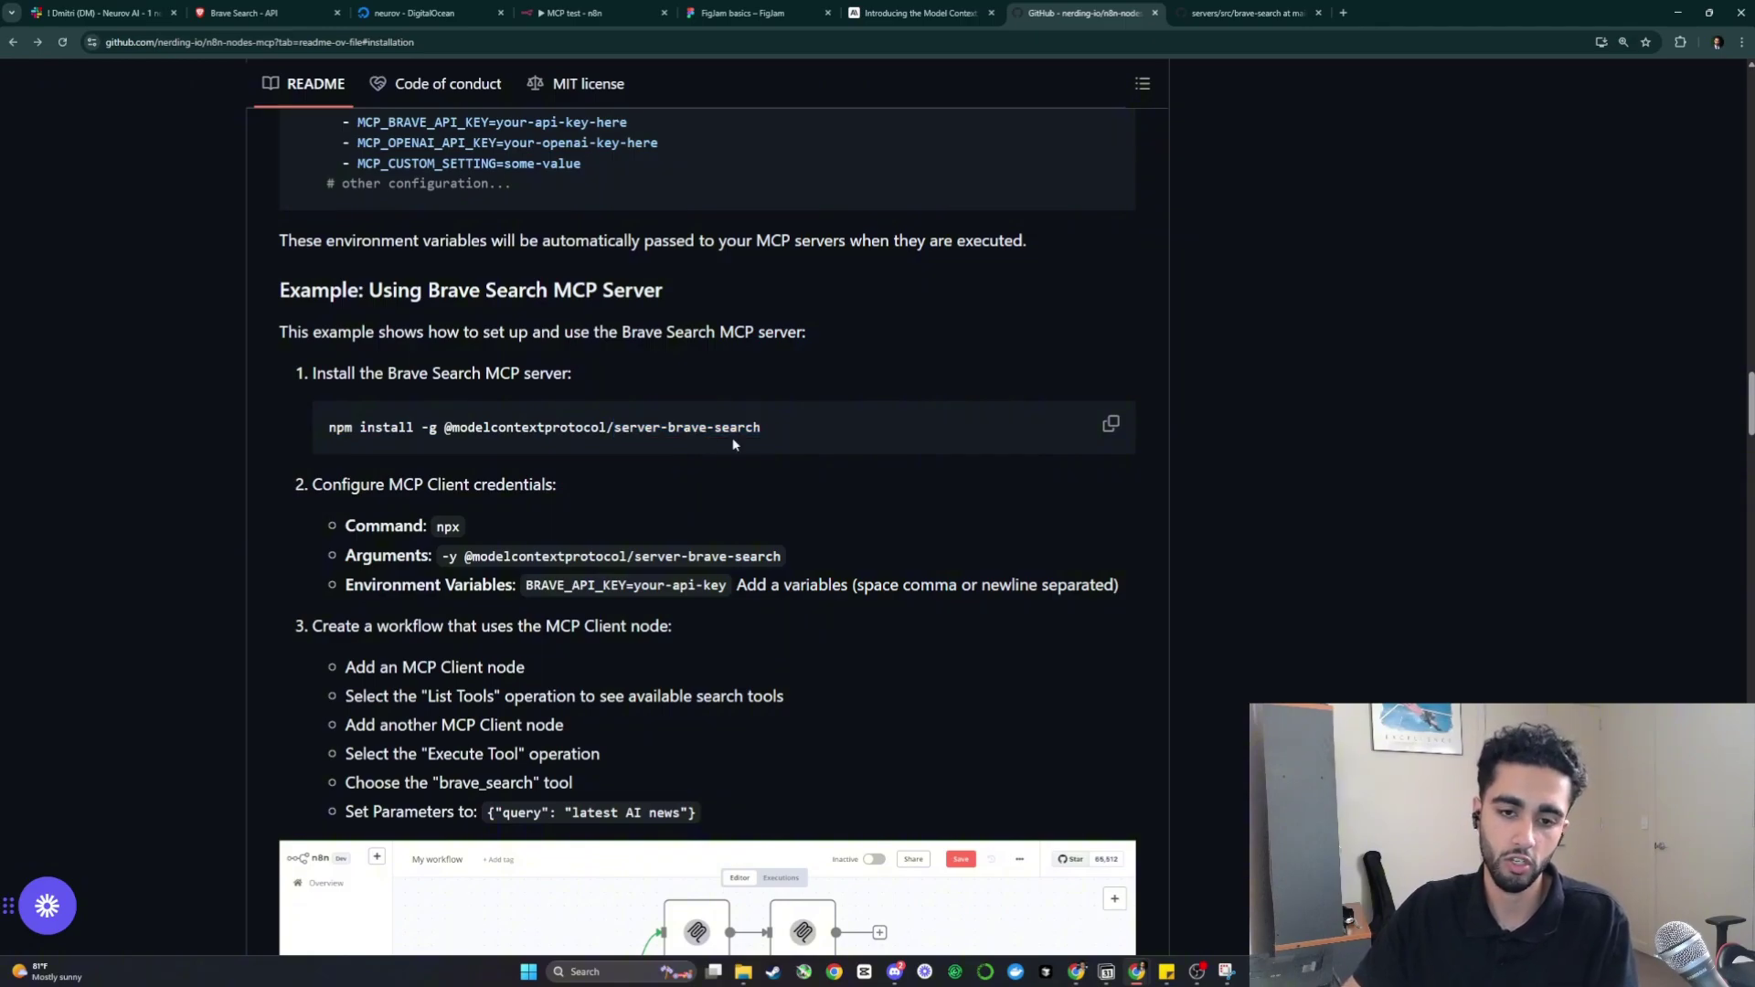
drag(328, 428, 784, 441)
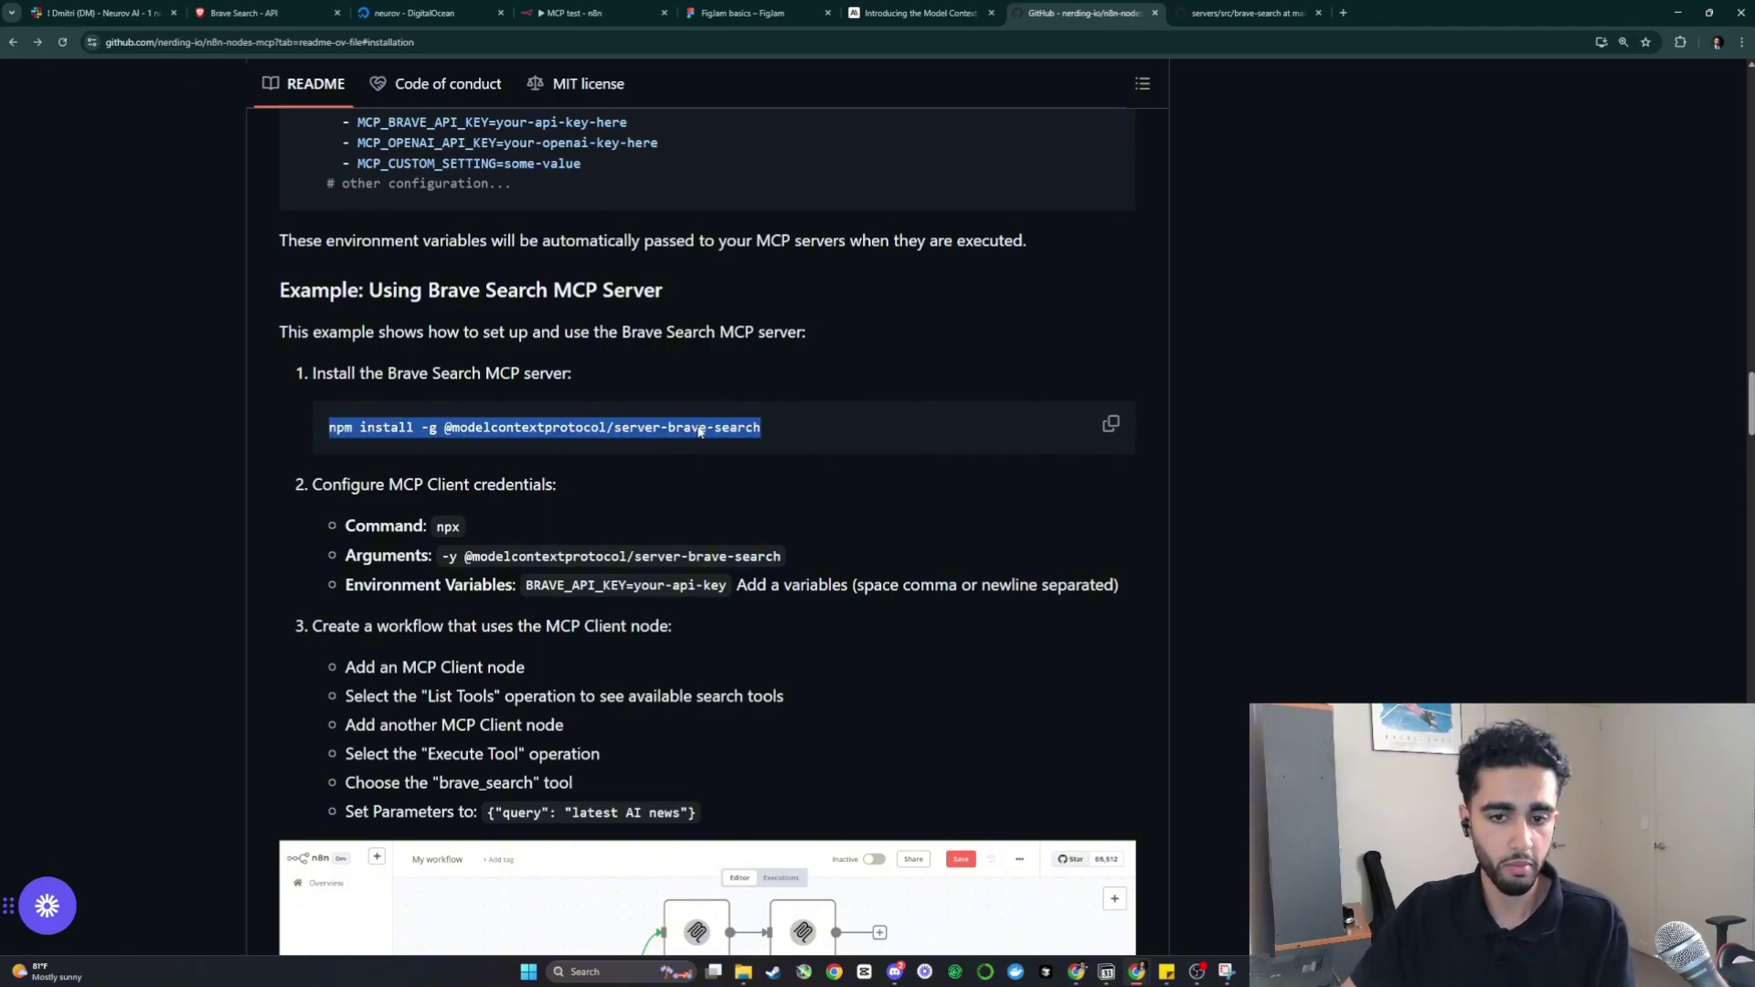
right_click(699, 431)
click(747, 451)
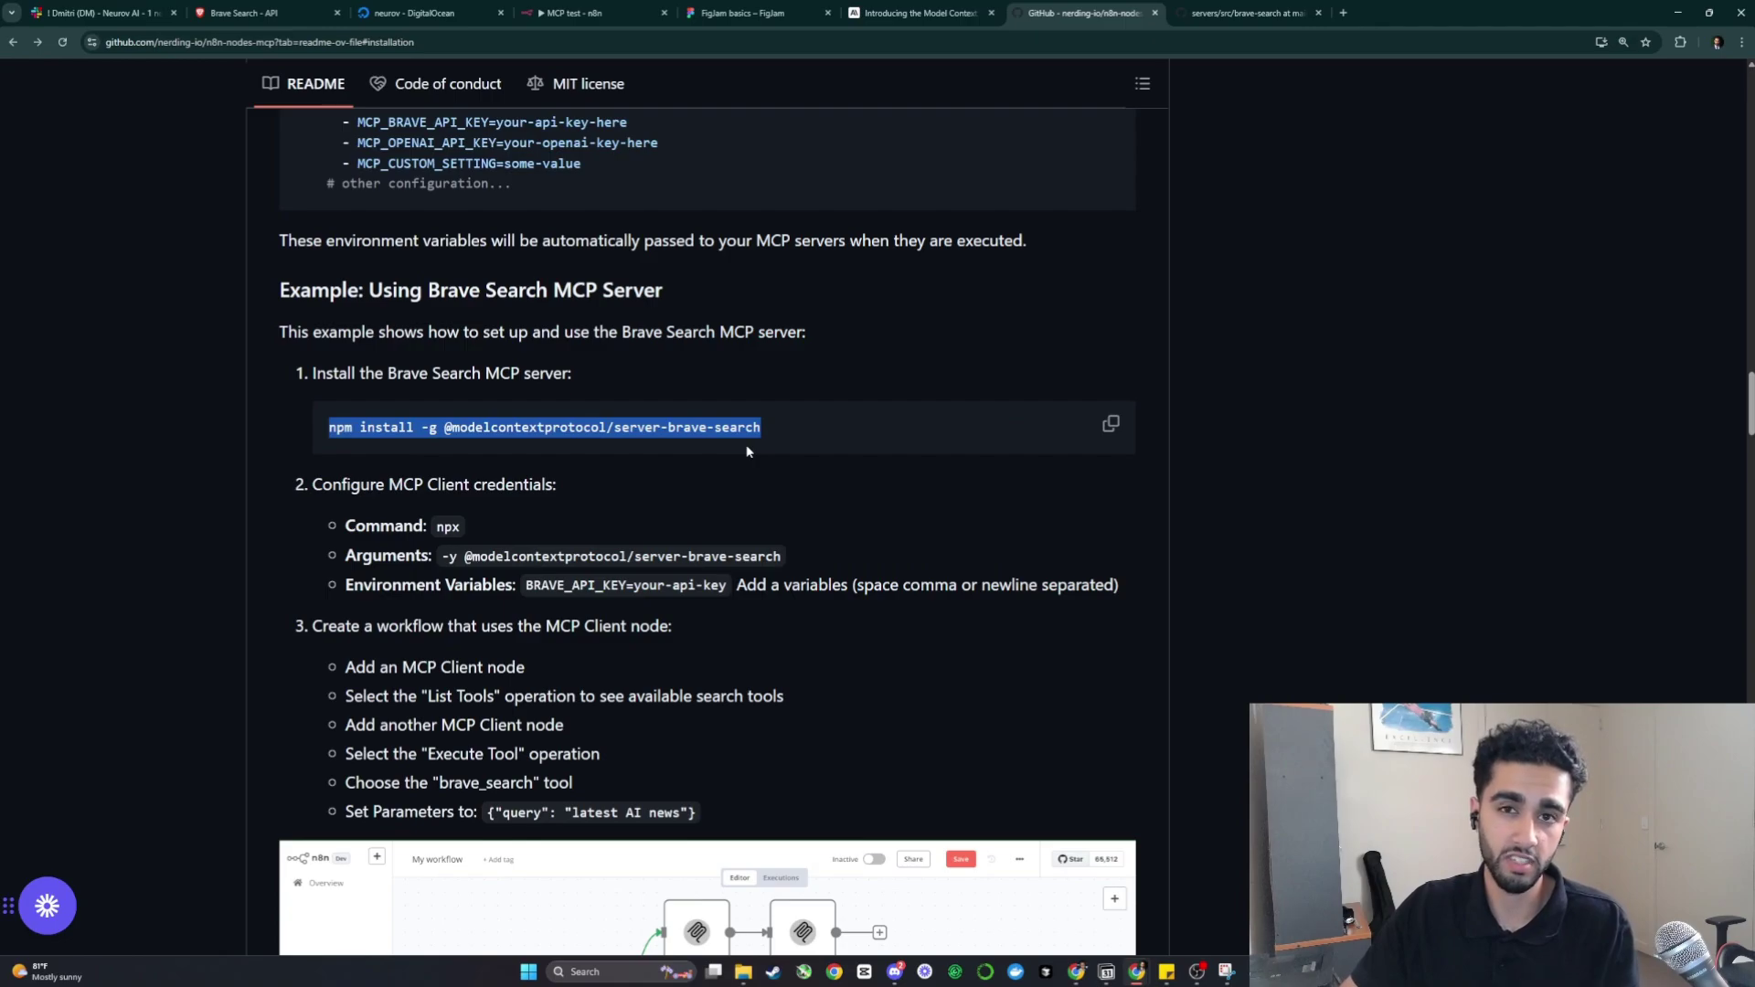
drag(766, 429, 614, 429)
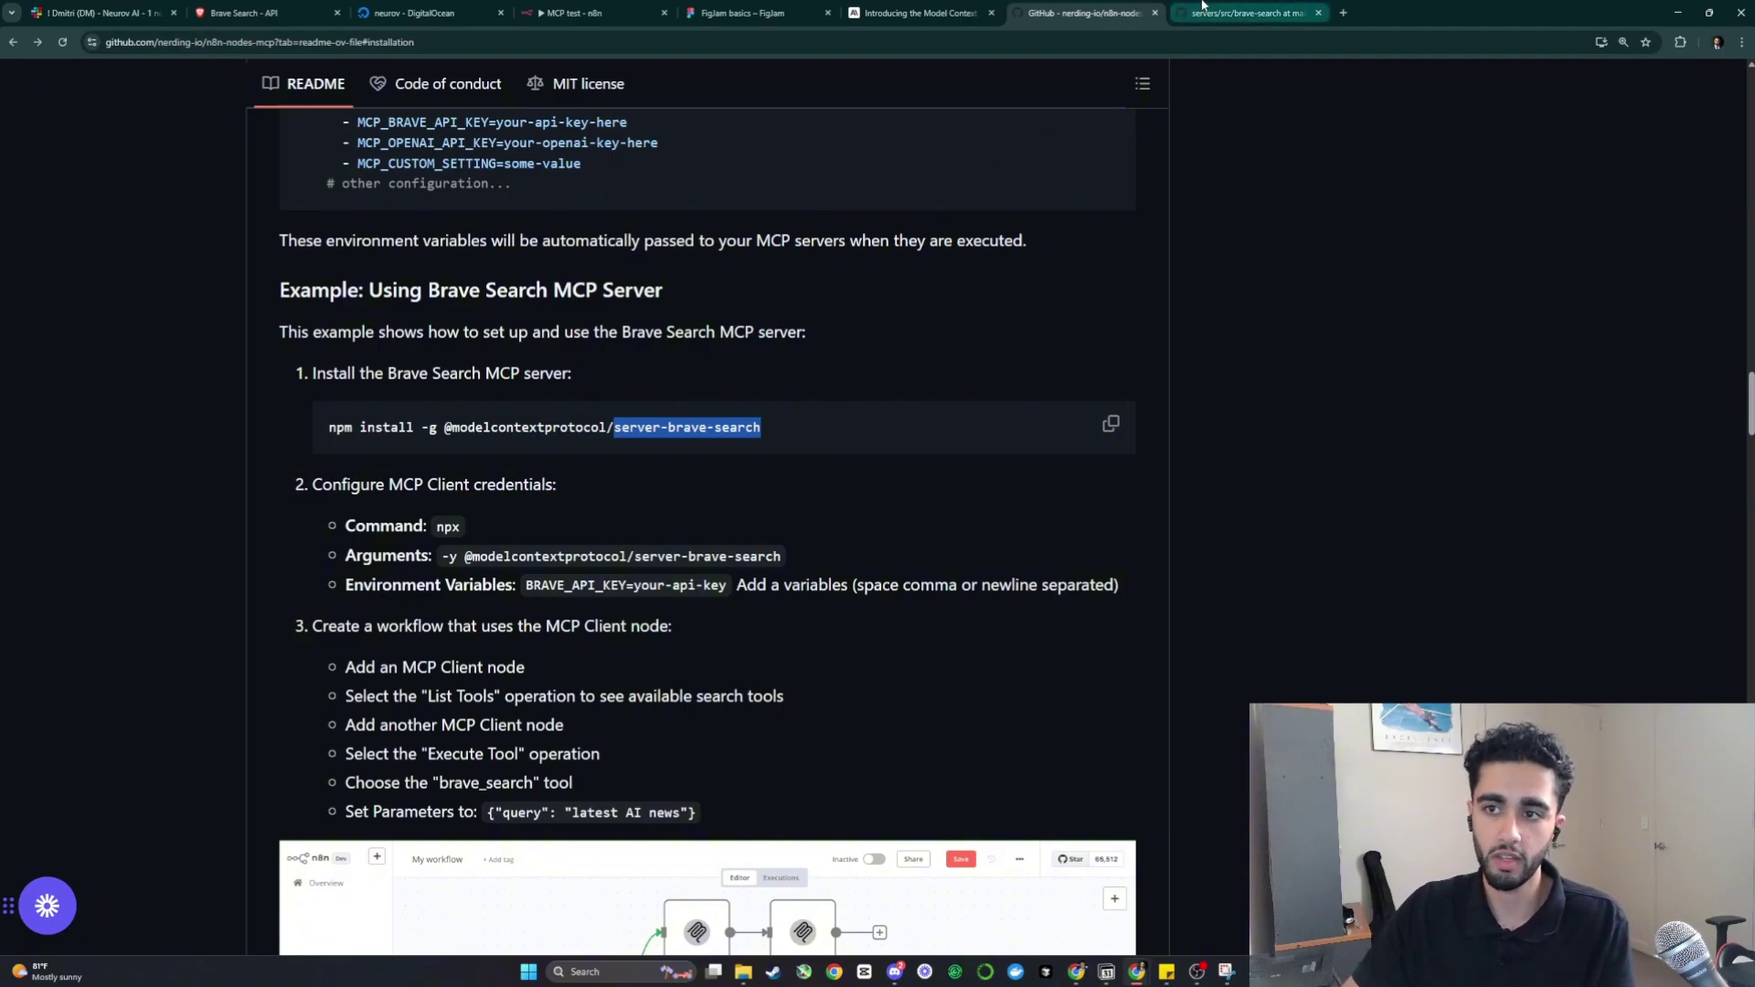
click(1202, 7)
scroll(464, 517, up, 8)
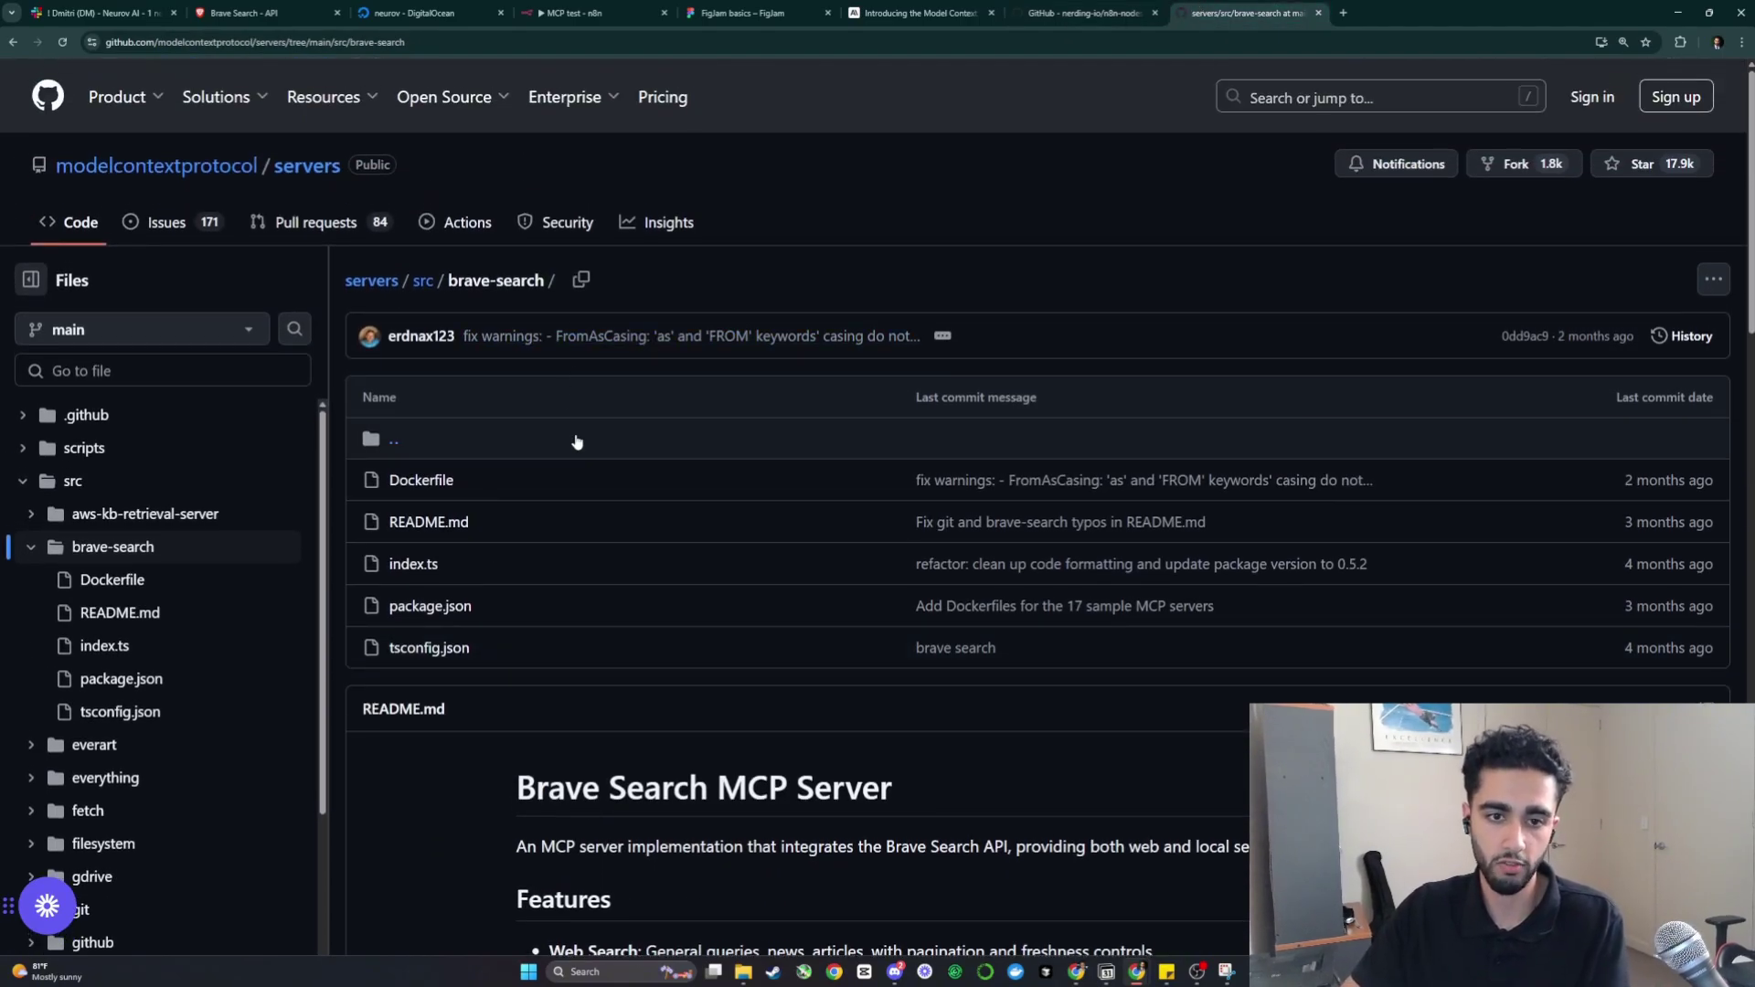
scroll(577, 442, down, 10)
scroll(751, 486, down, 12)
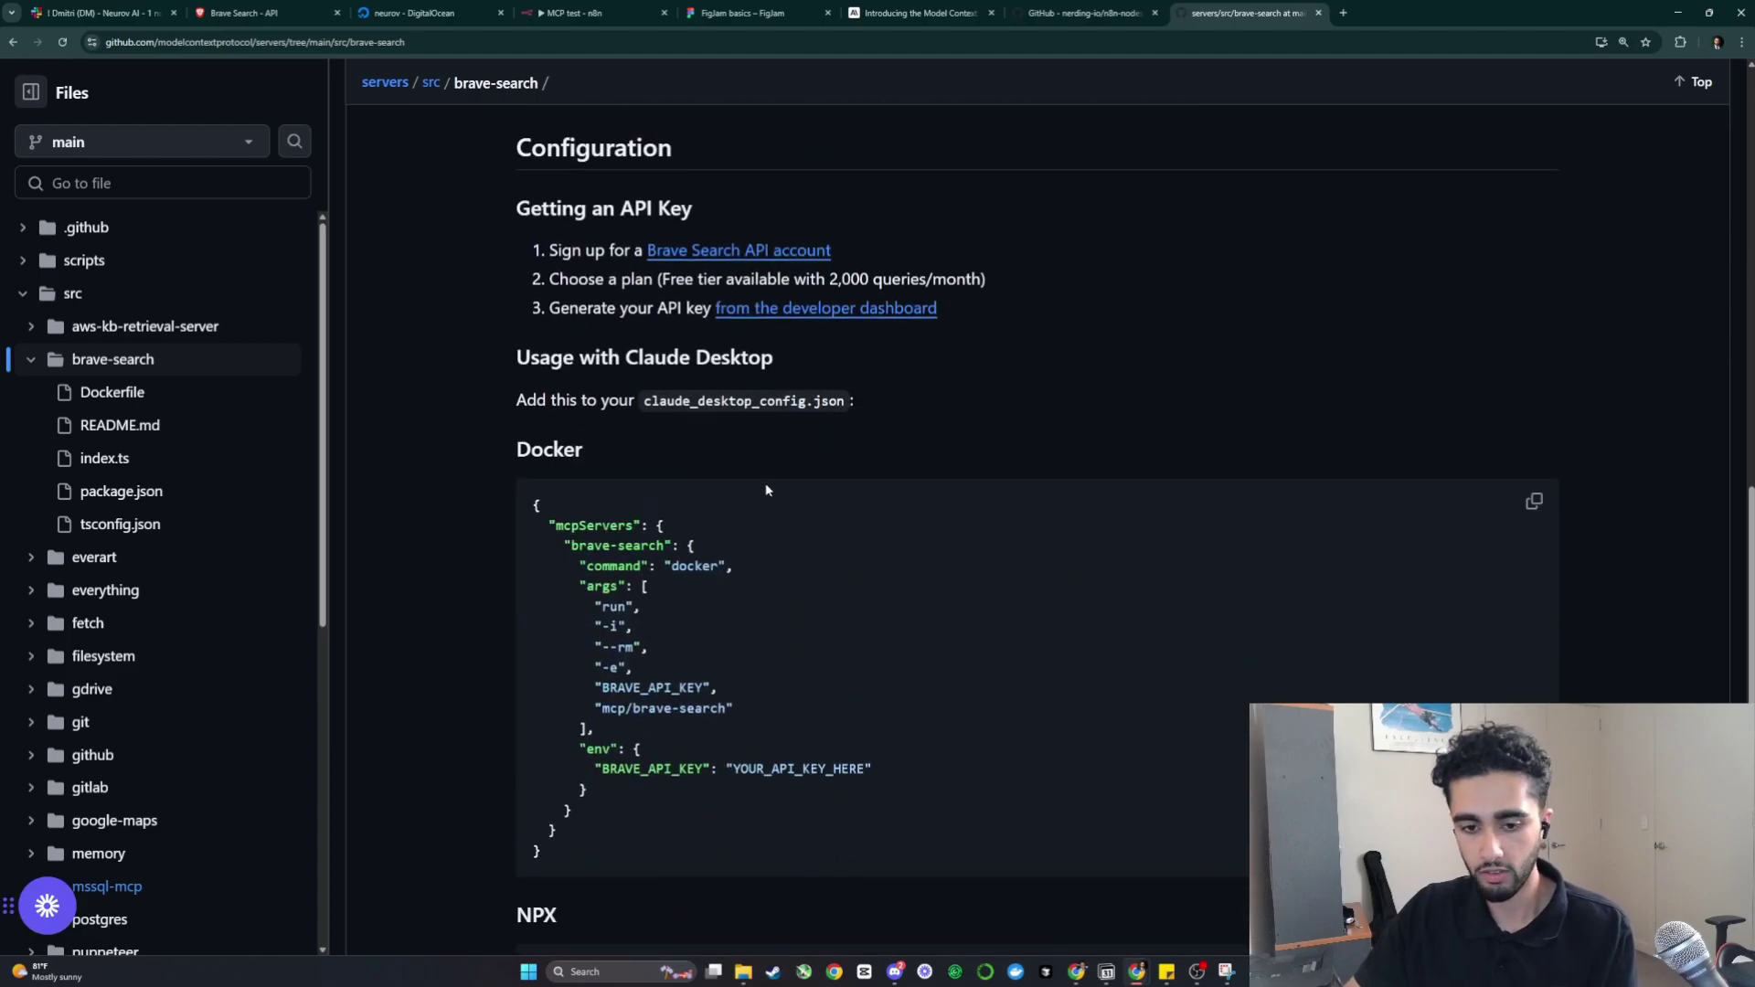
scroll(768, 486, down, 2)
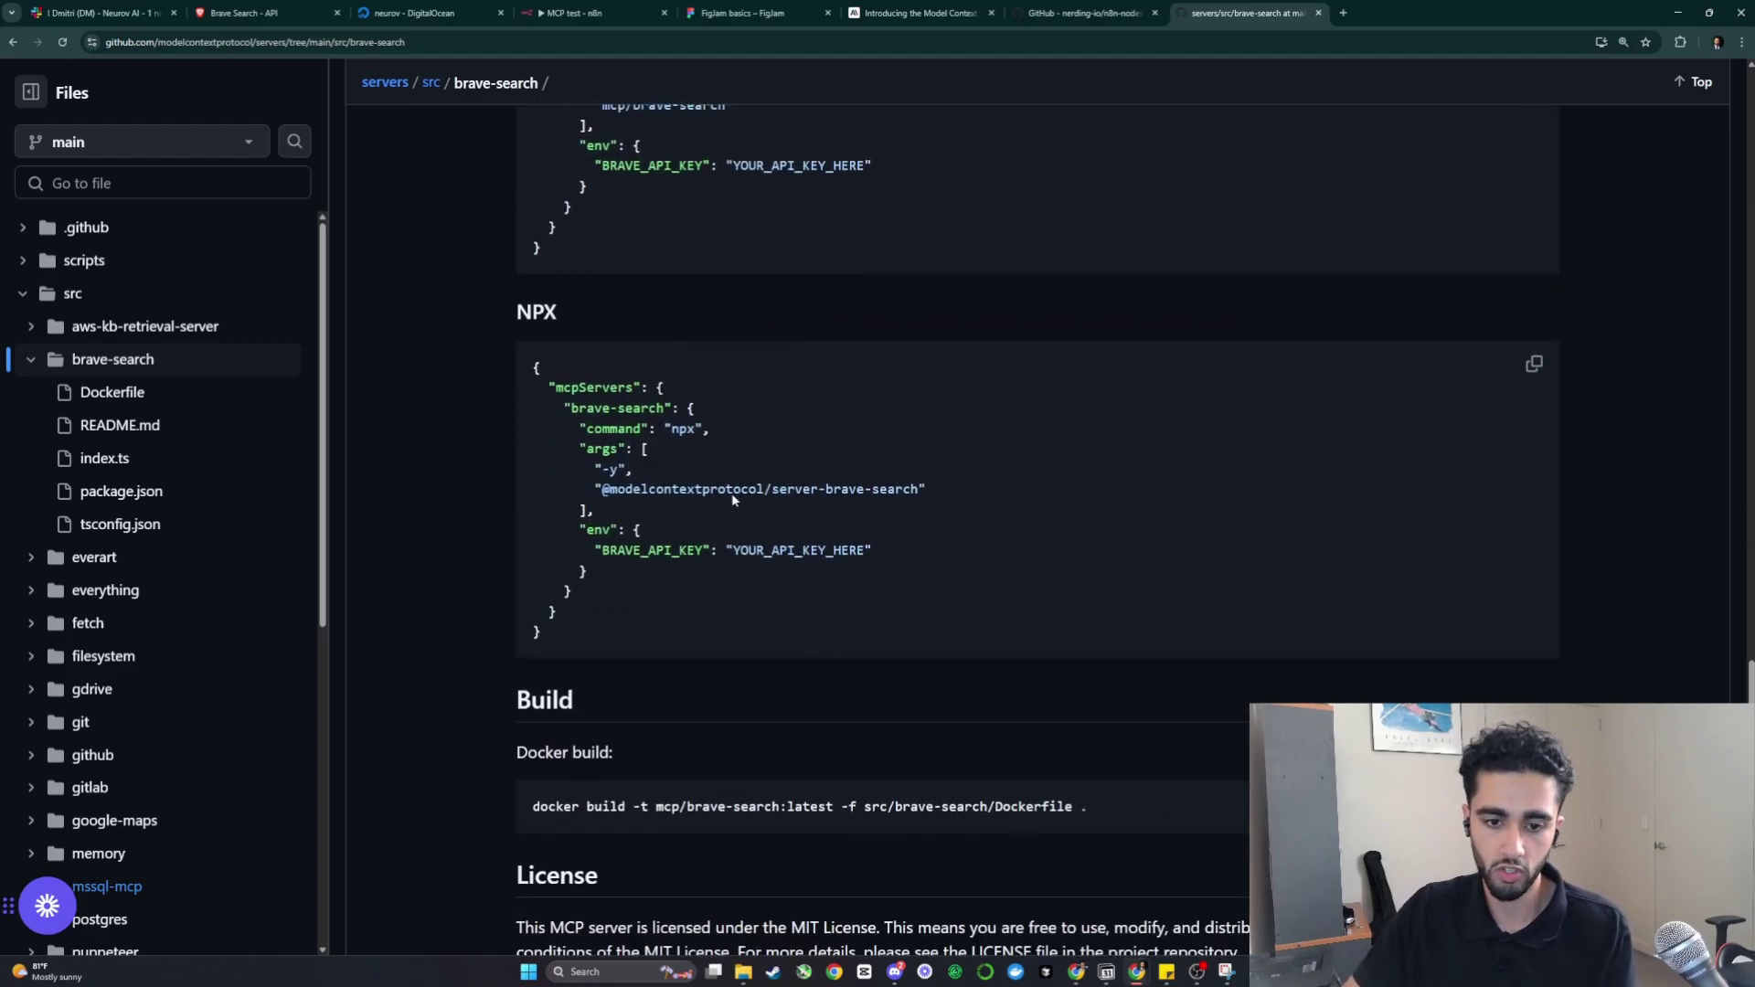
drag(603, 474, 918, 479)
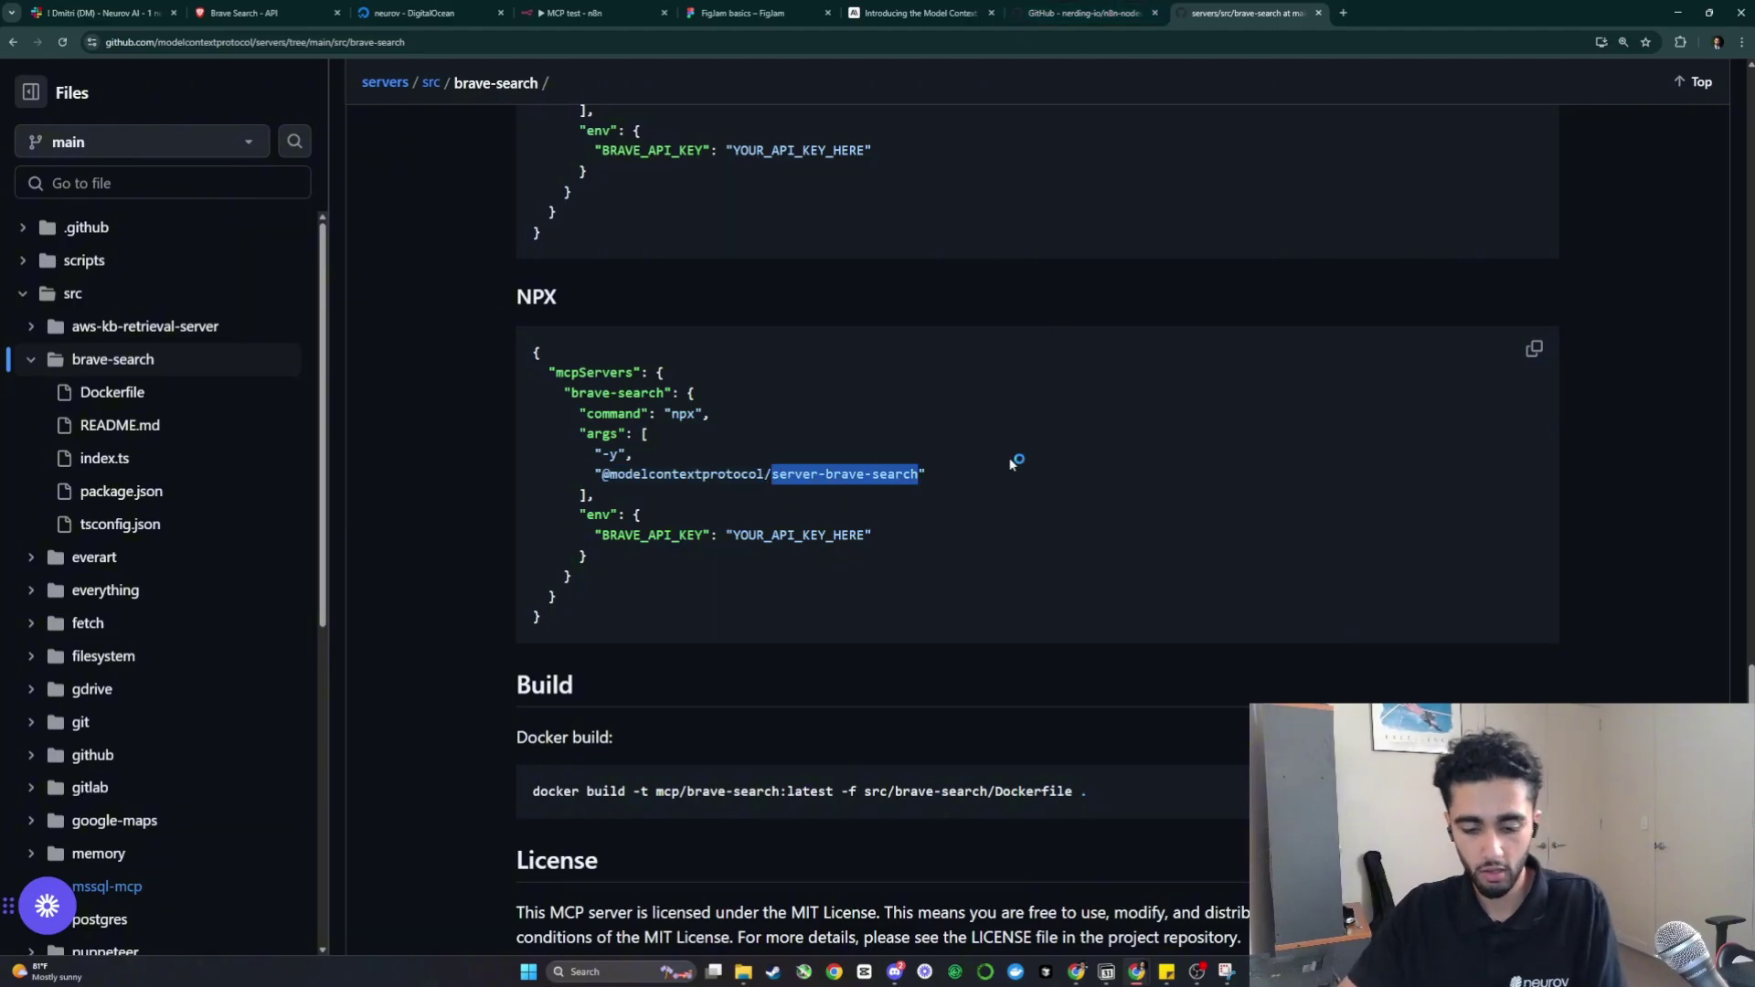
key(alt+Tab)
key(ctrl+v)
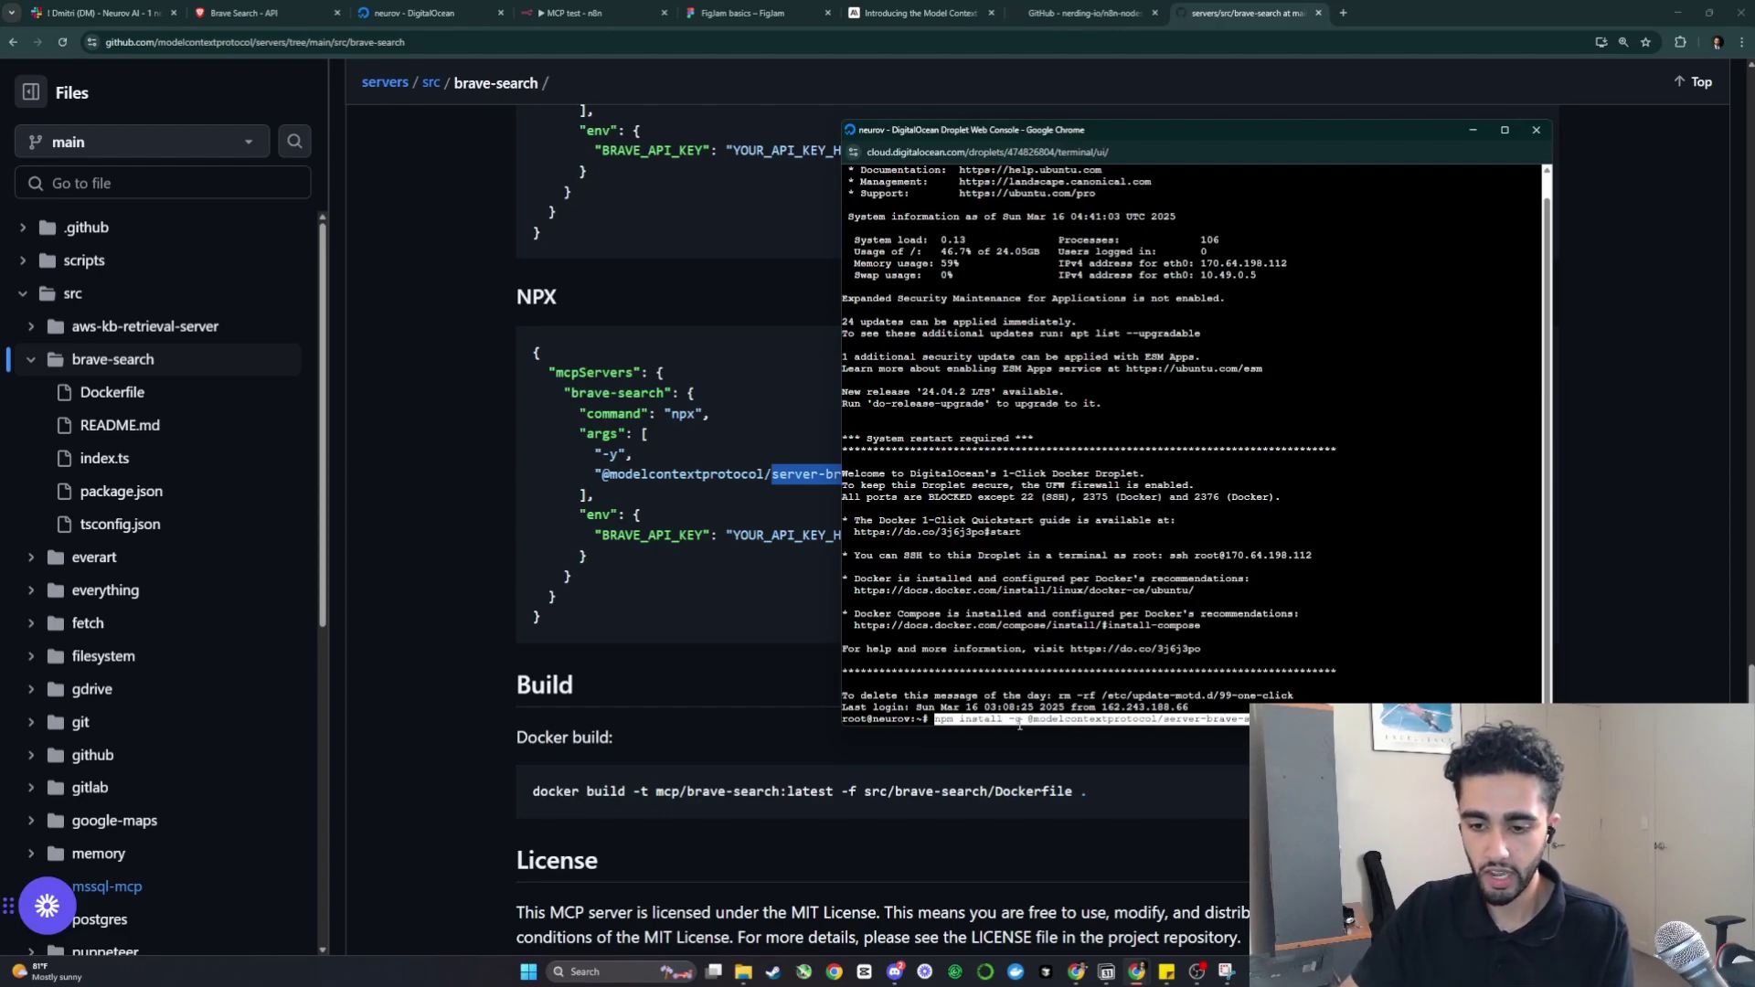
click(703, 502)
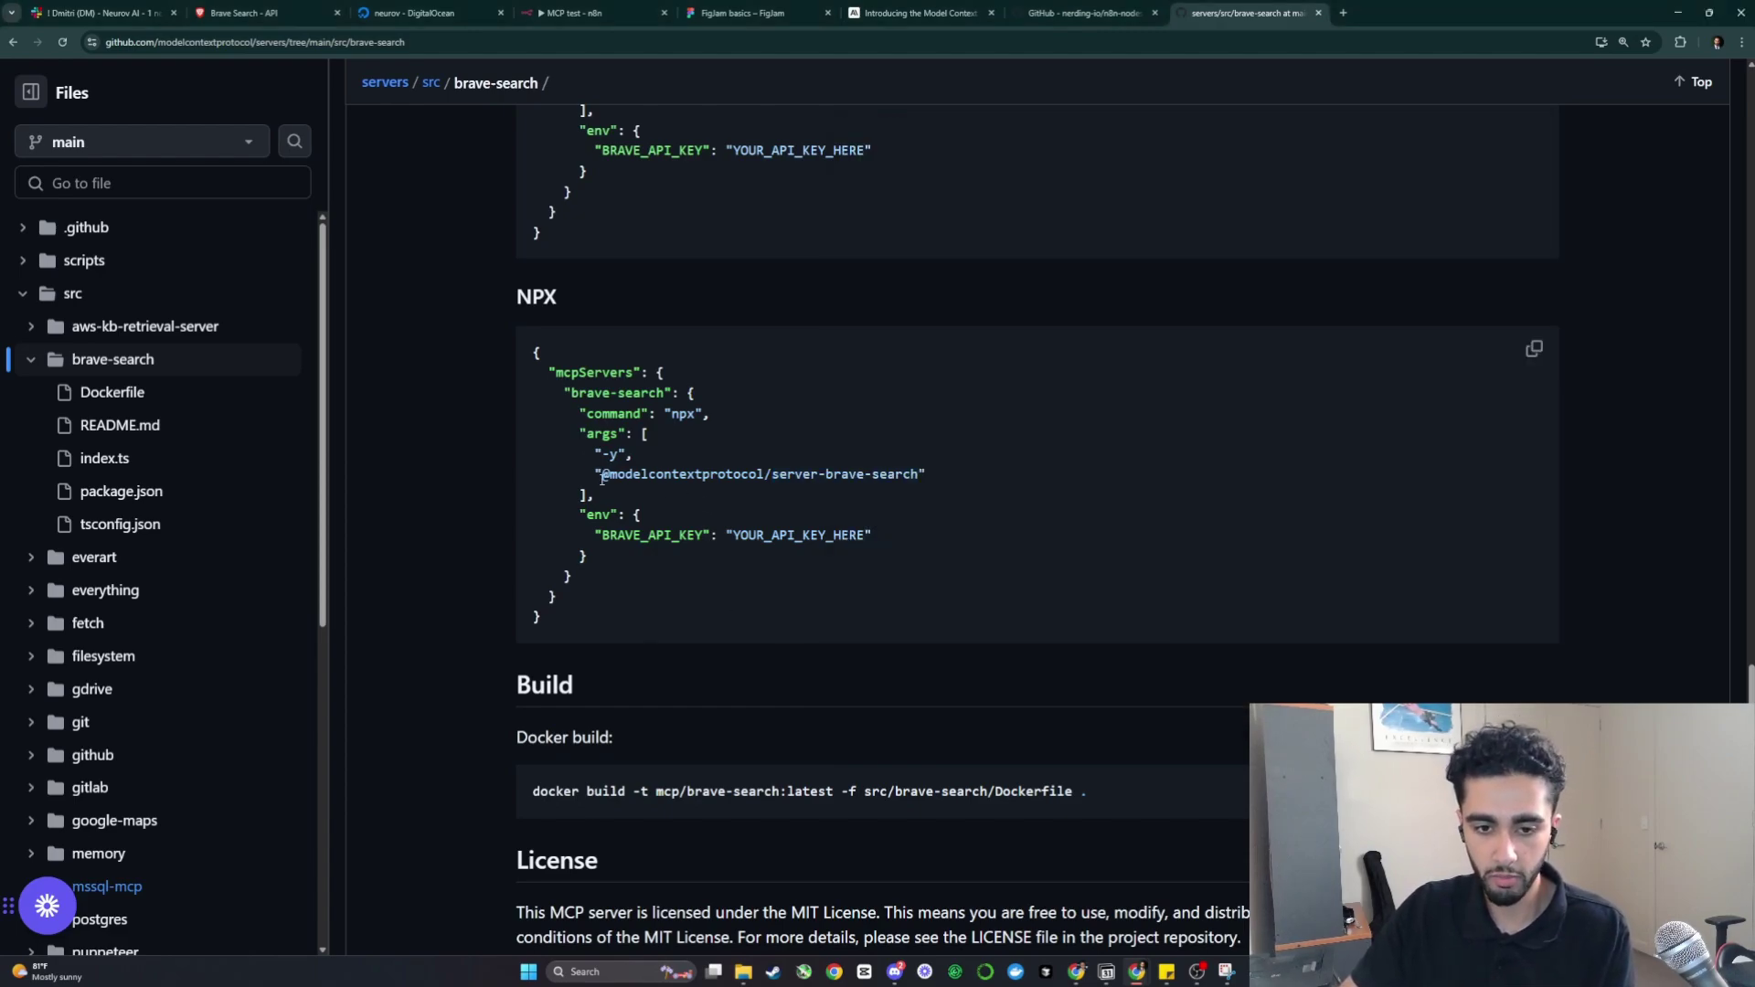
drag(602, 476, 921, 474)
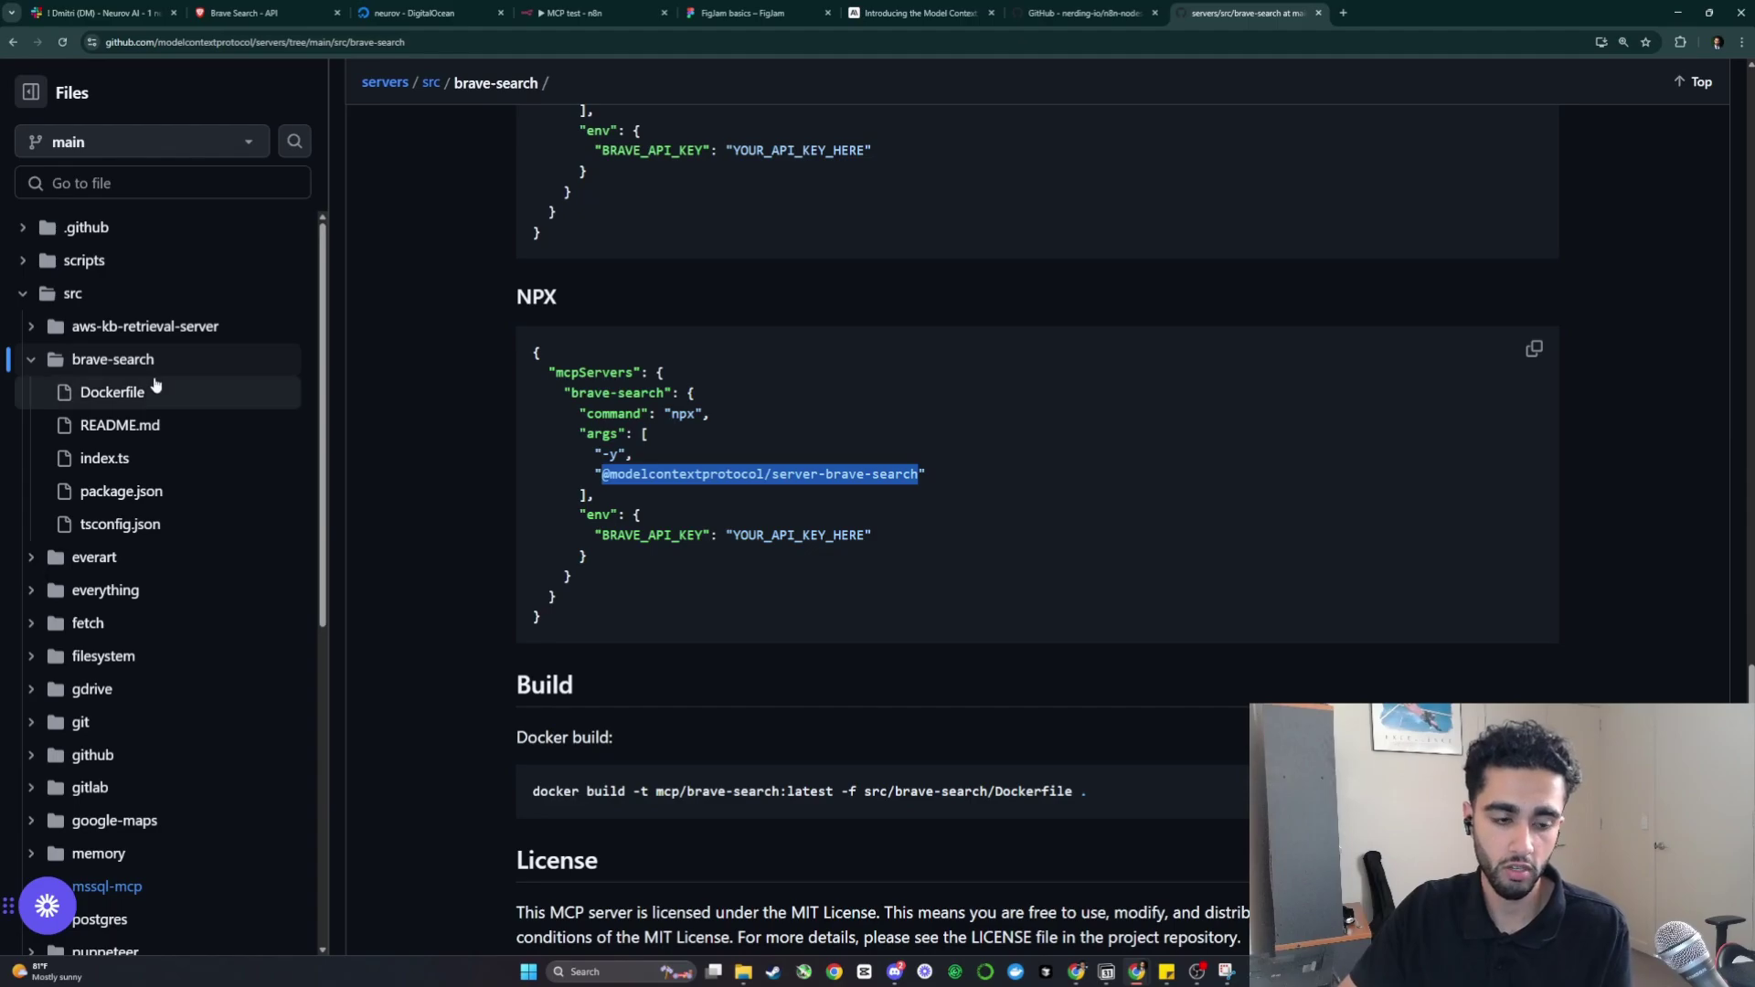
scroll(155, 393, down, 1)
key(alt+Tab)
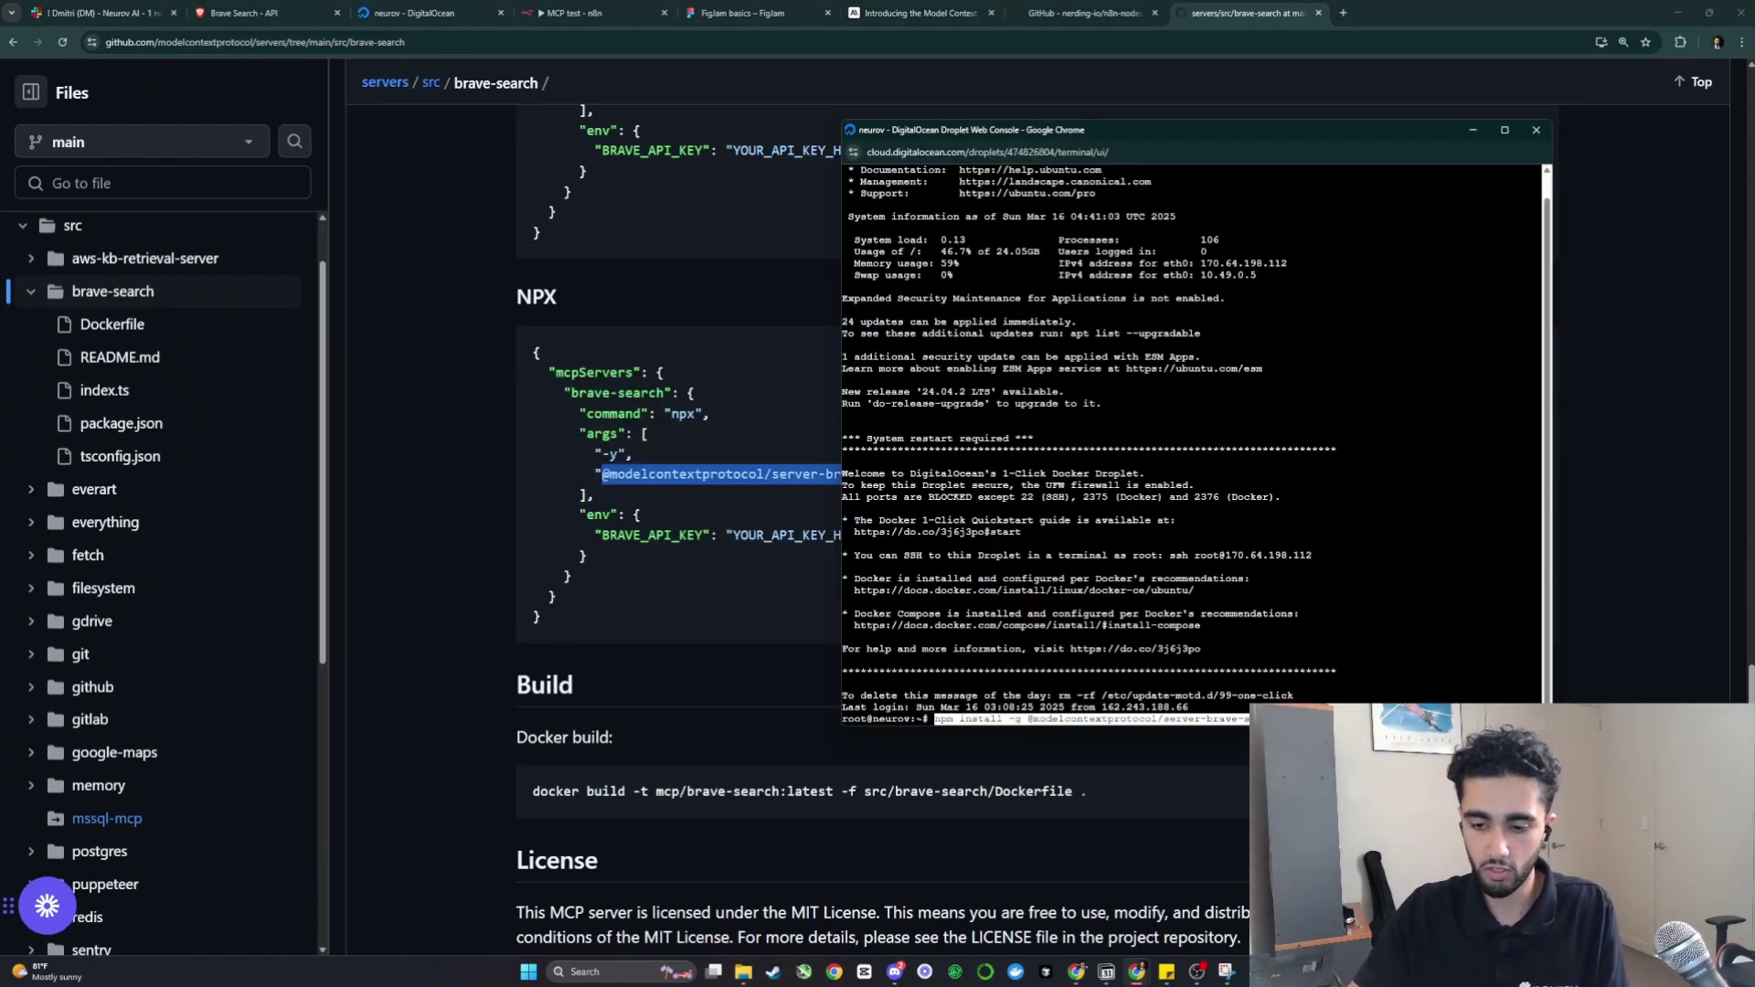
key(Return)
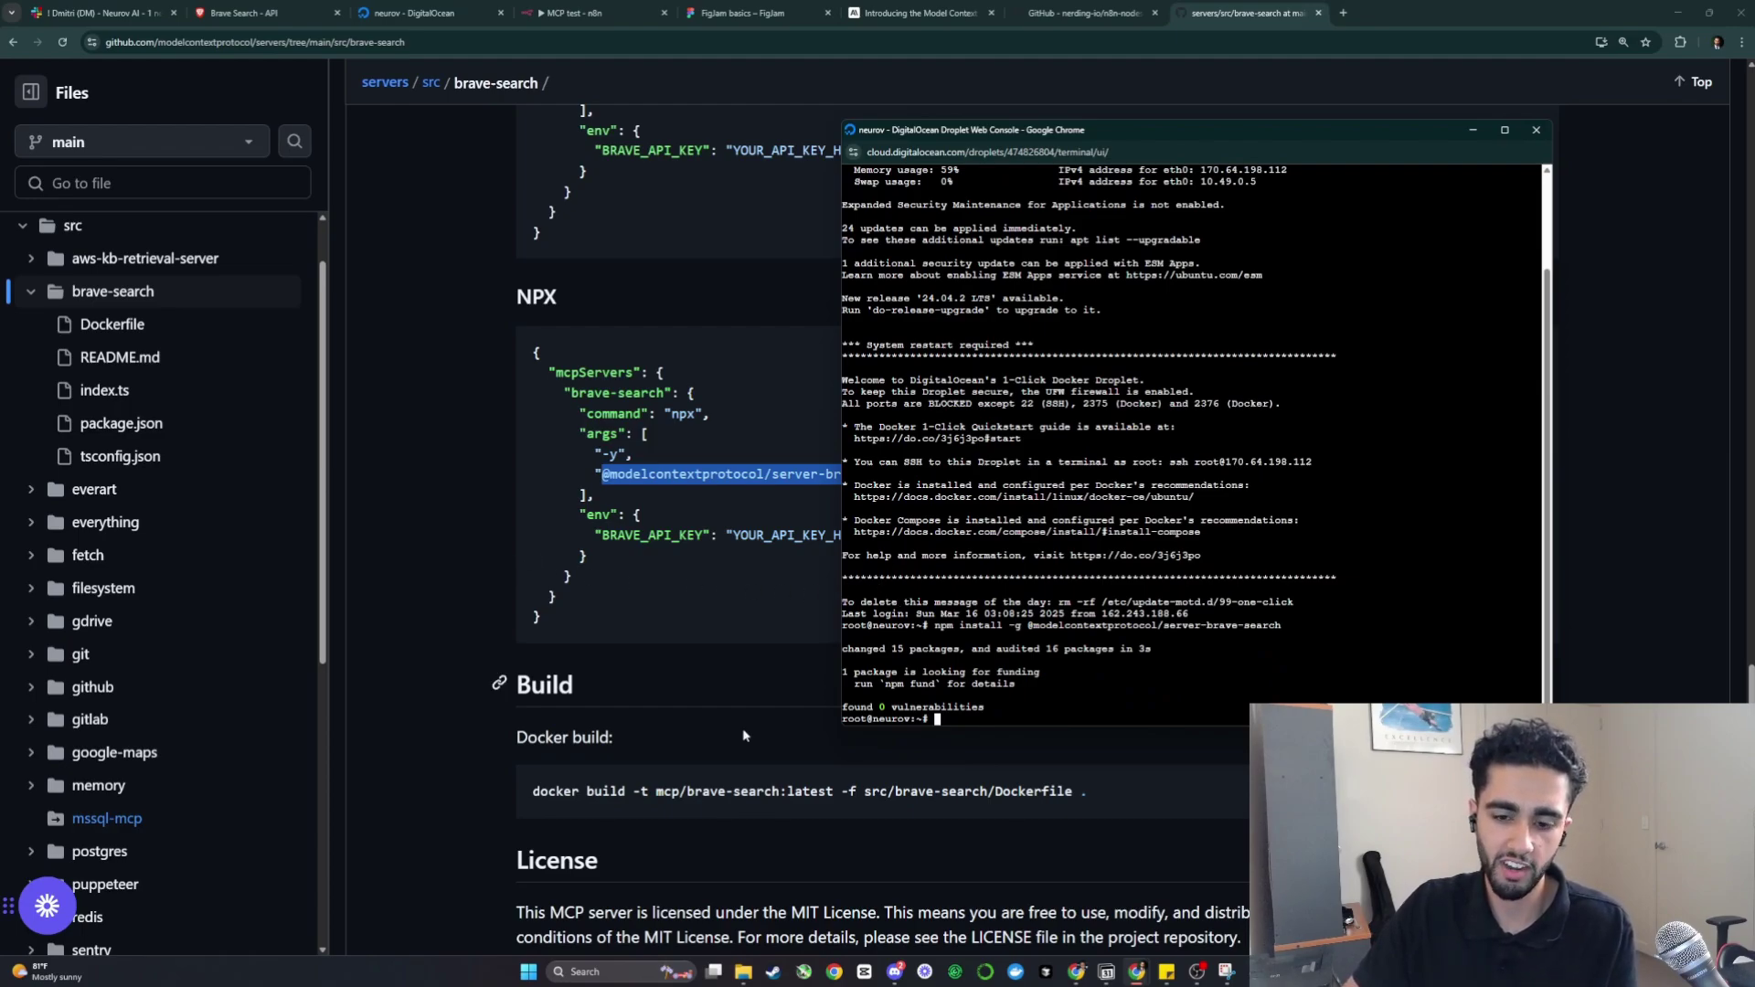
Step: Run 'sudo apt install nodejs npm' on the droplet, copied from the sticky note
click(1167, 971)
drag(488, 305, 340, 308)
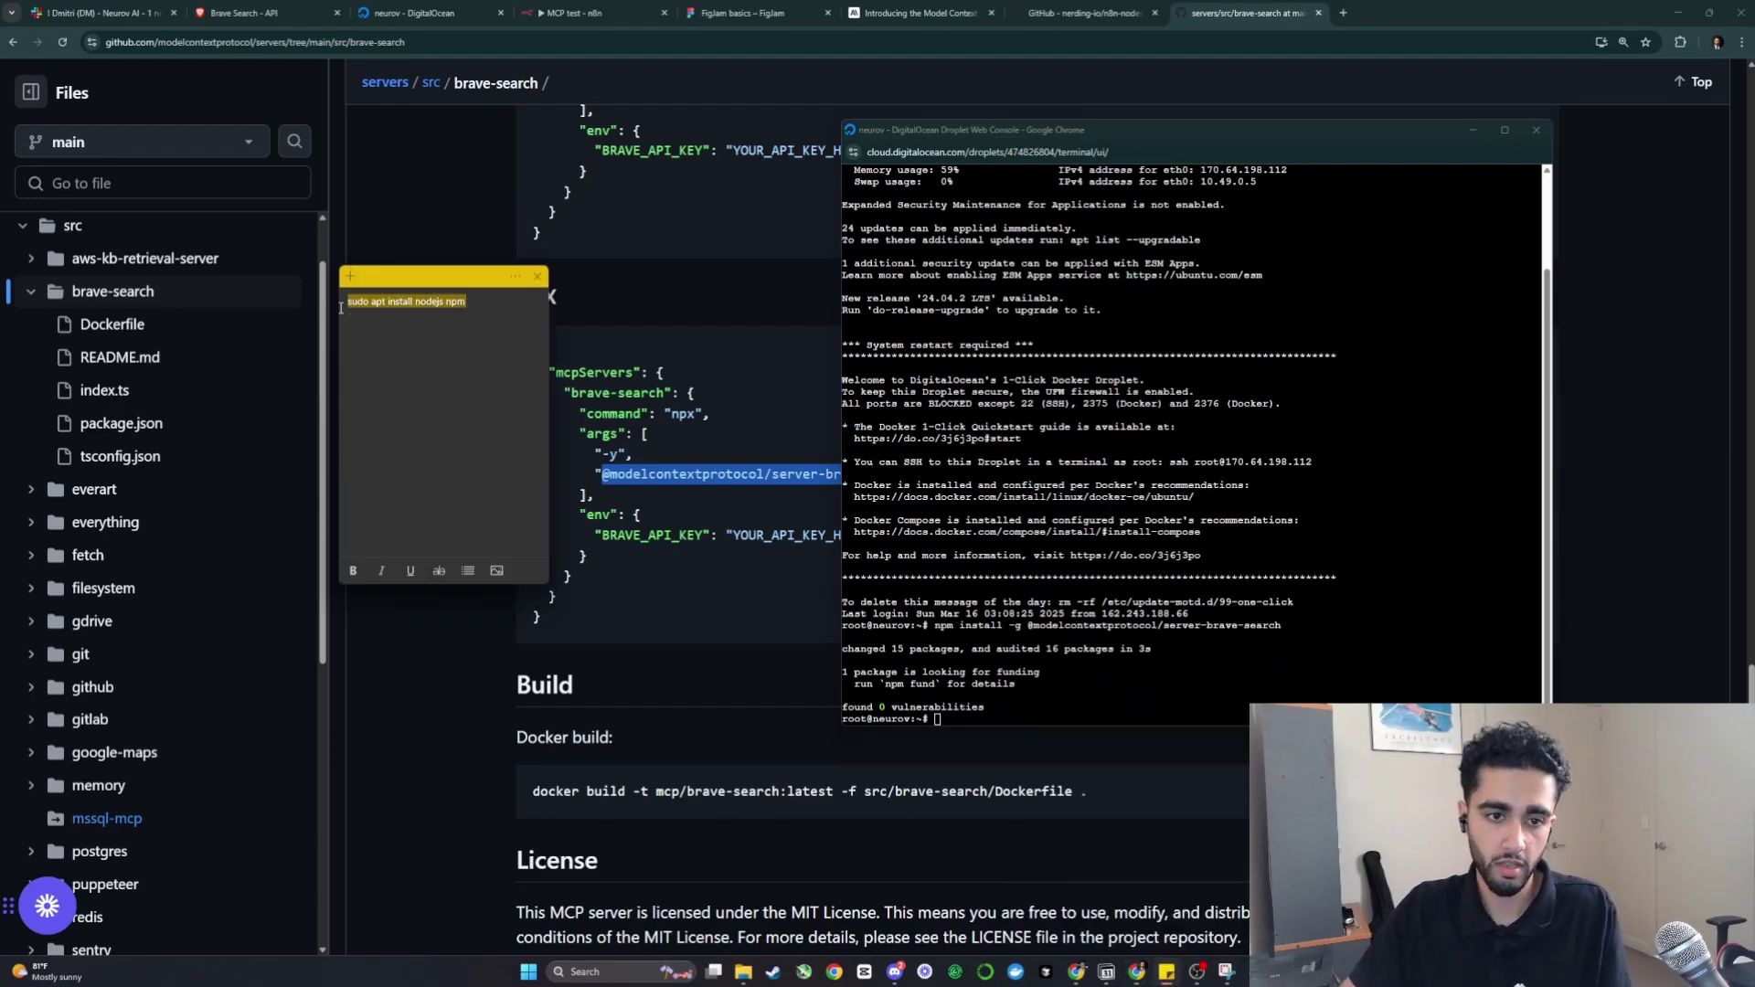
click(494, 255)
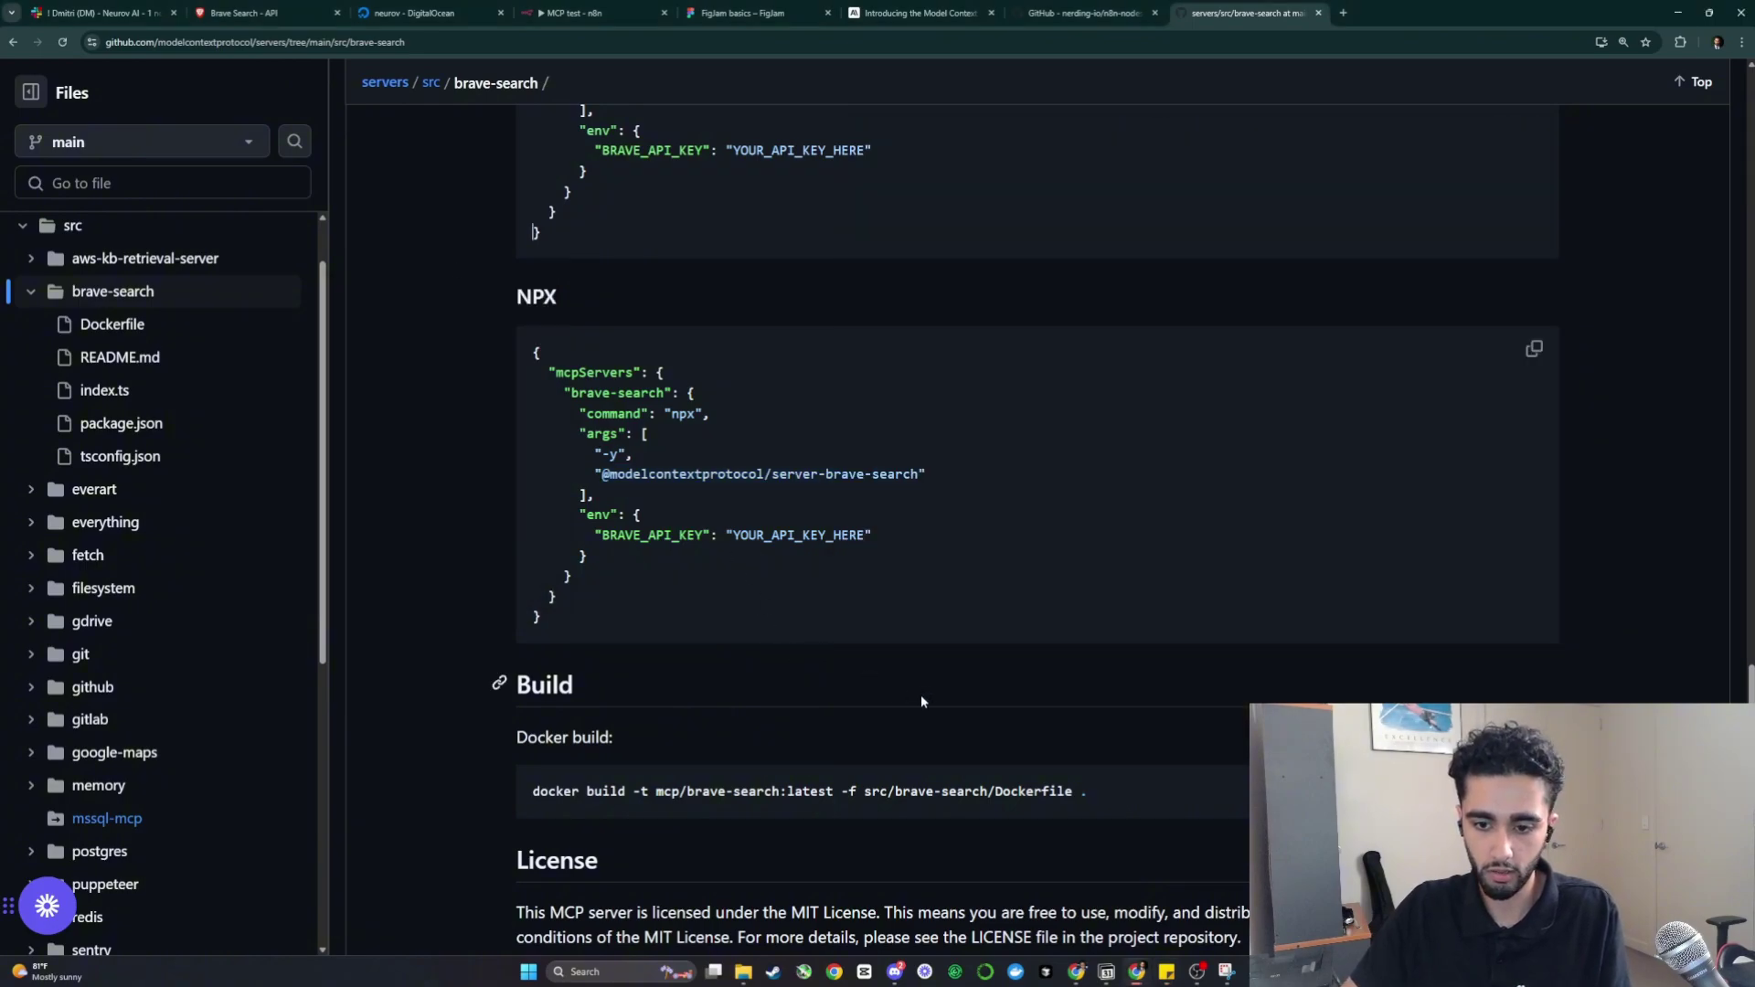
key(alt+Tab)
key(alt+Tab)
key(ctrl+v)
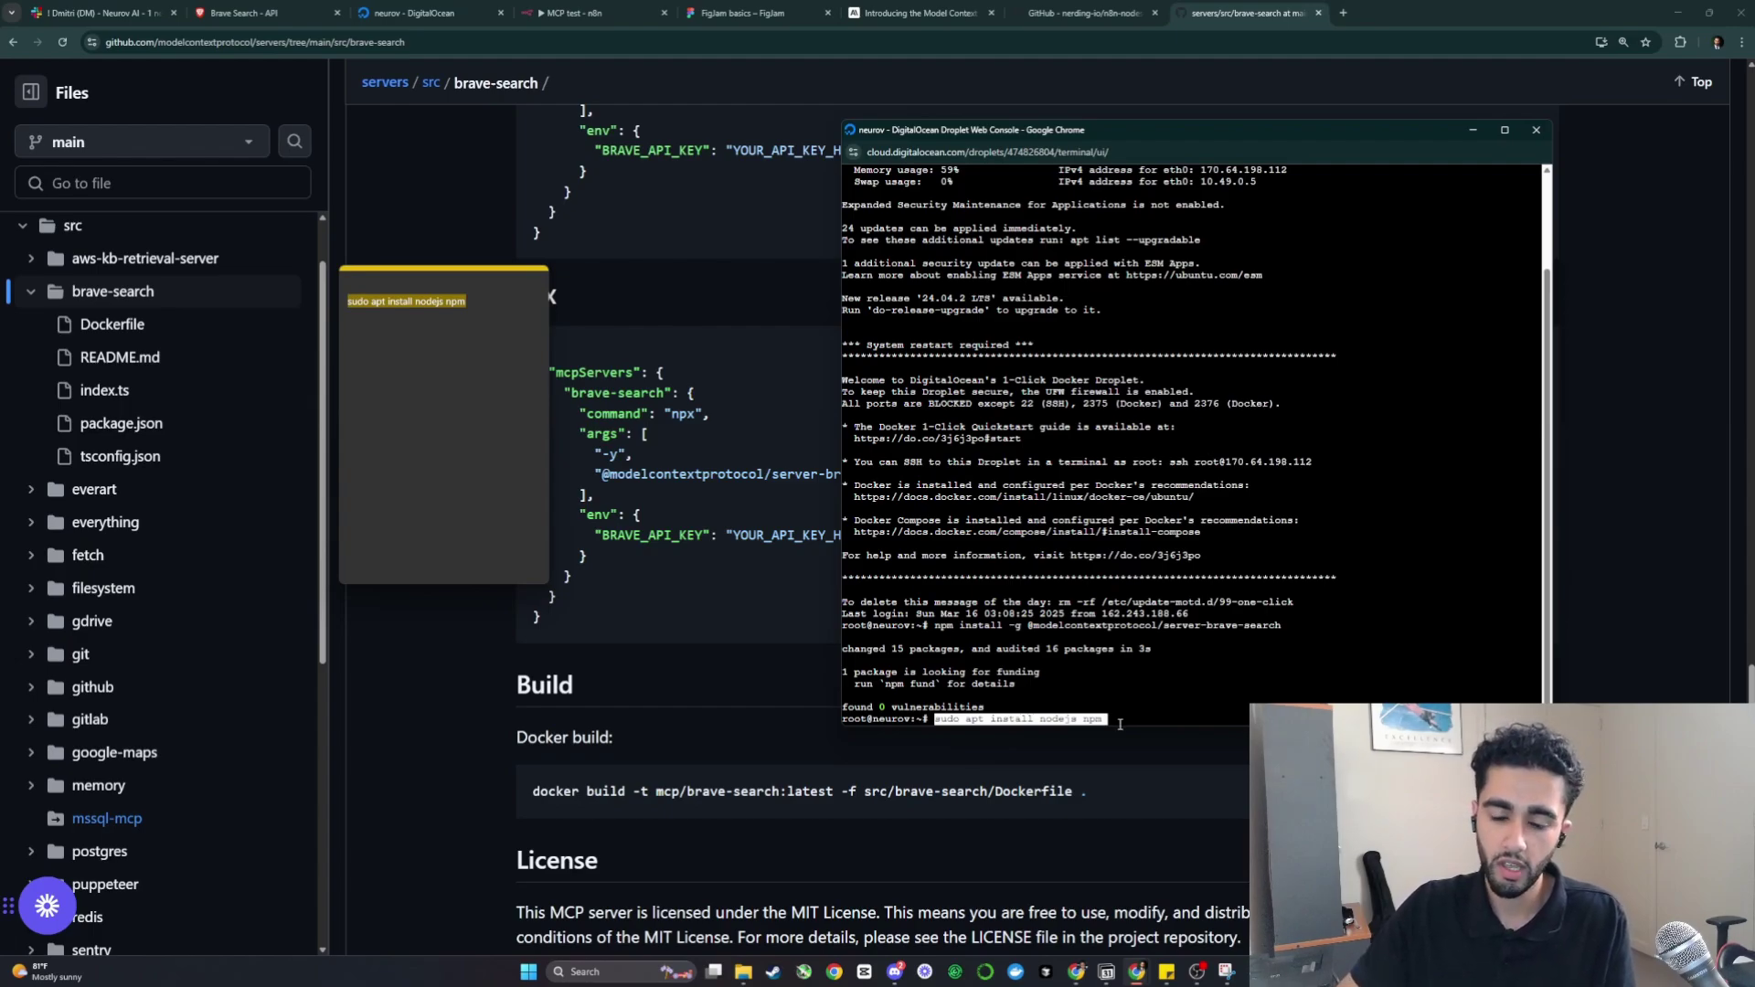
click(1119, 723)
key(Return)
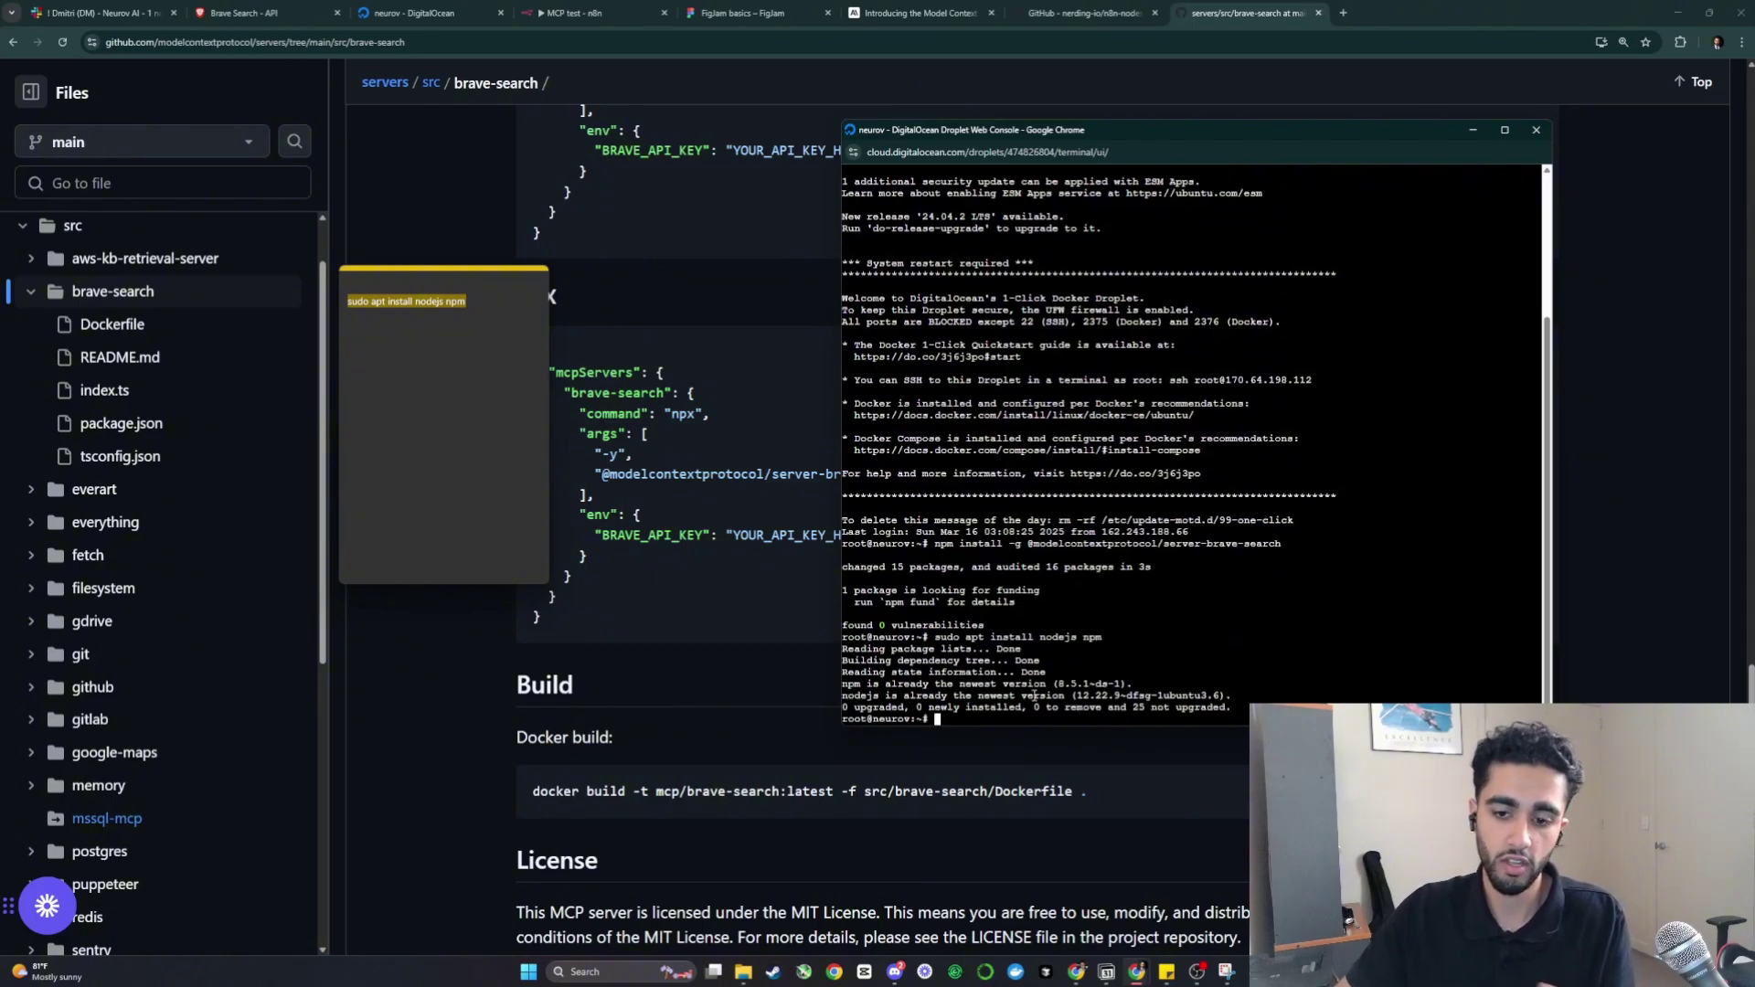
Step: Copy the 'npm install -g' prefix from the n8n-nodes-mcp README and return to the brave-search page
click(666, 474)
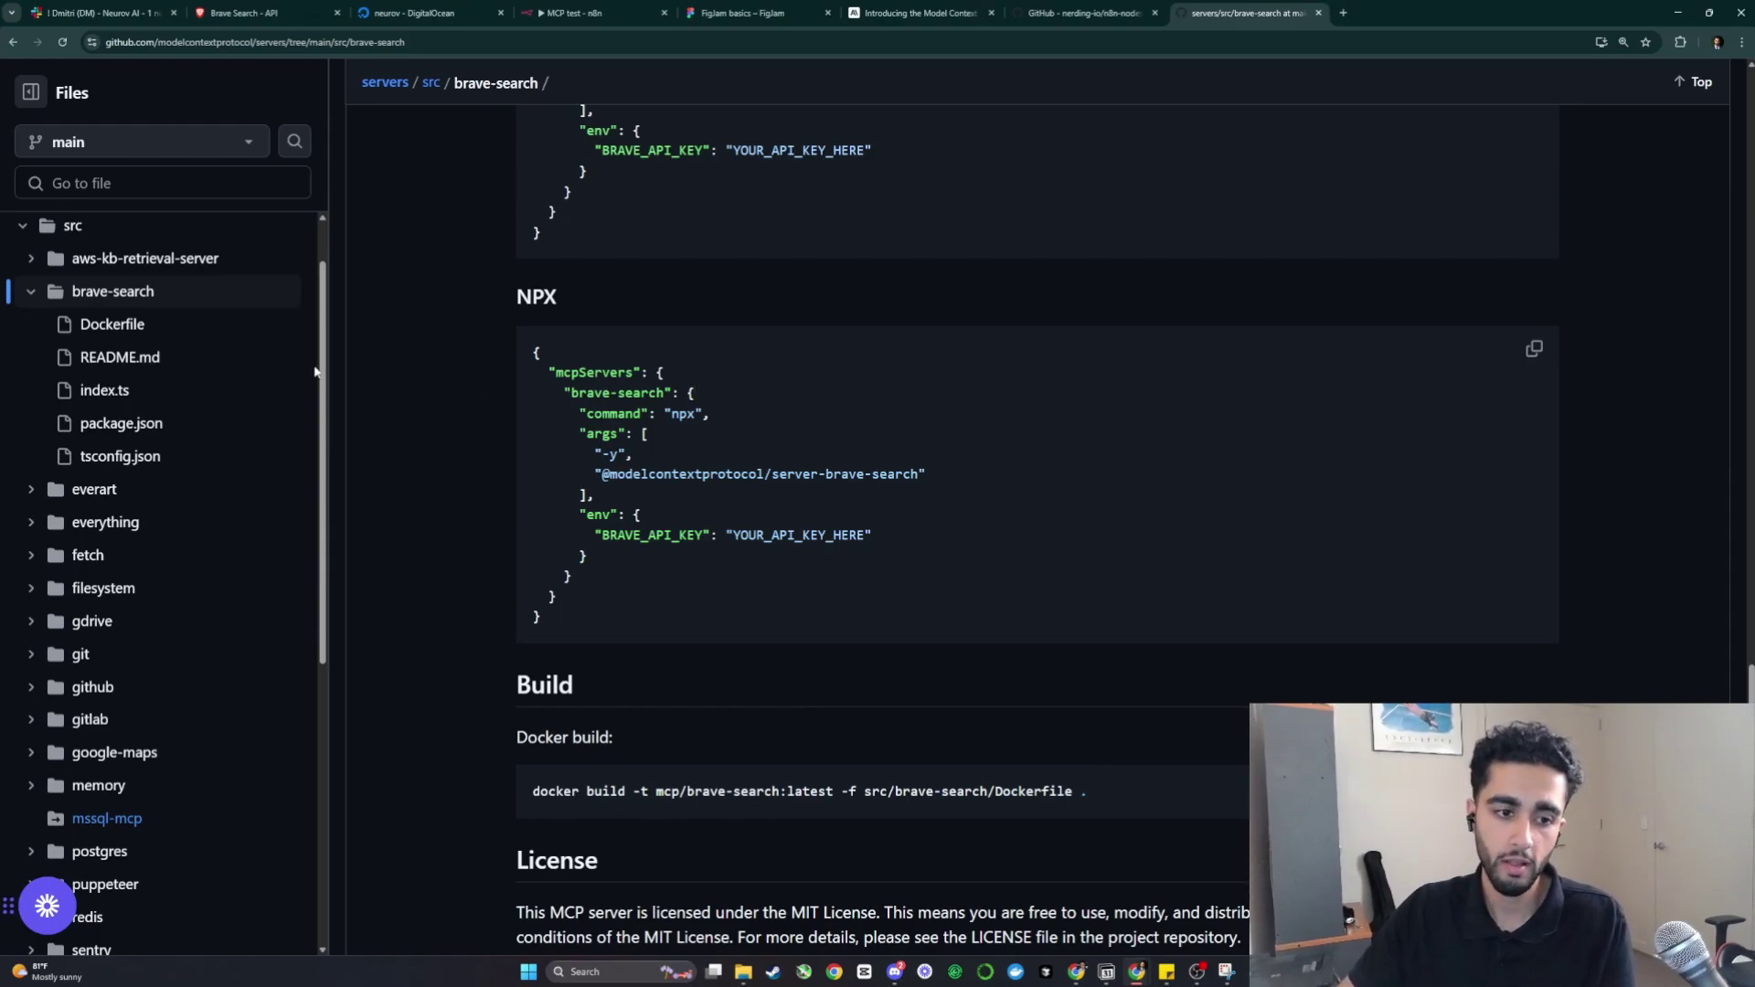
click(1092, 12)
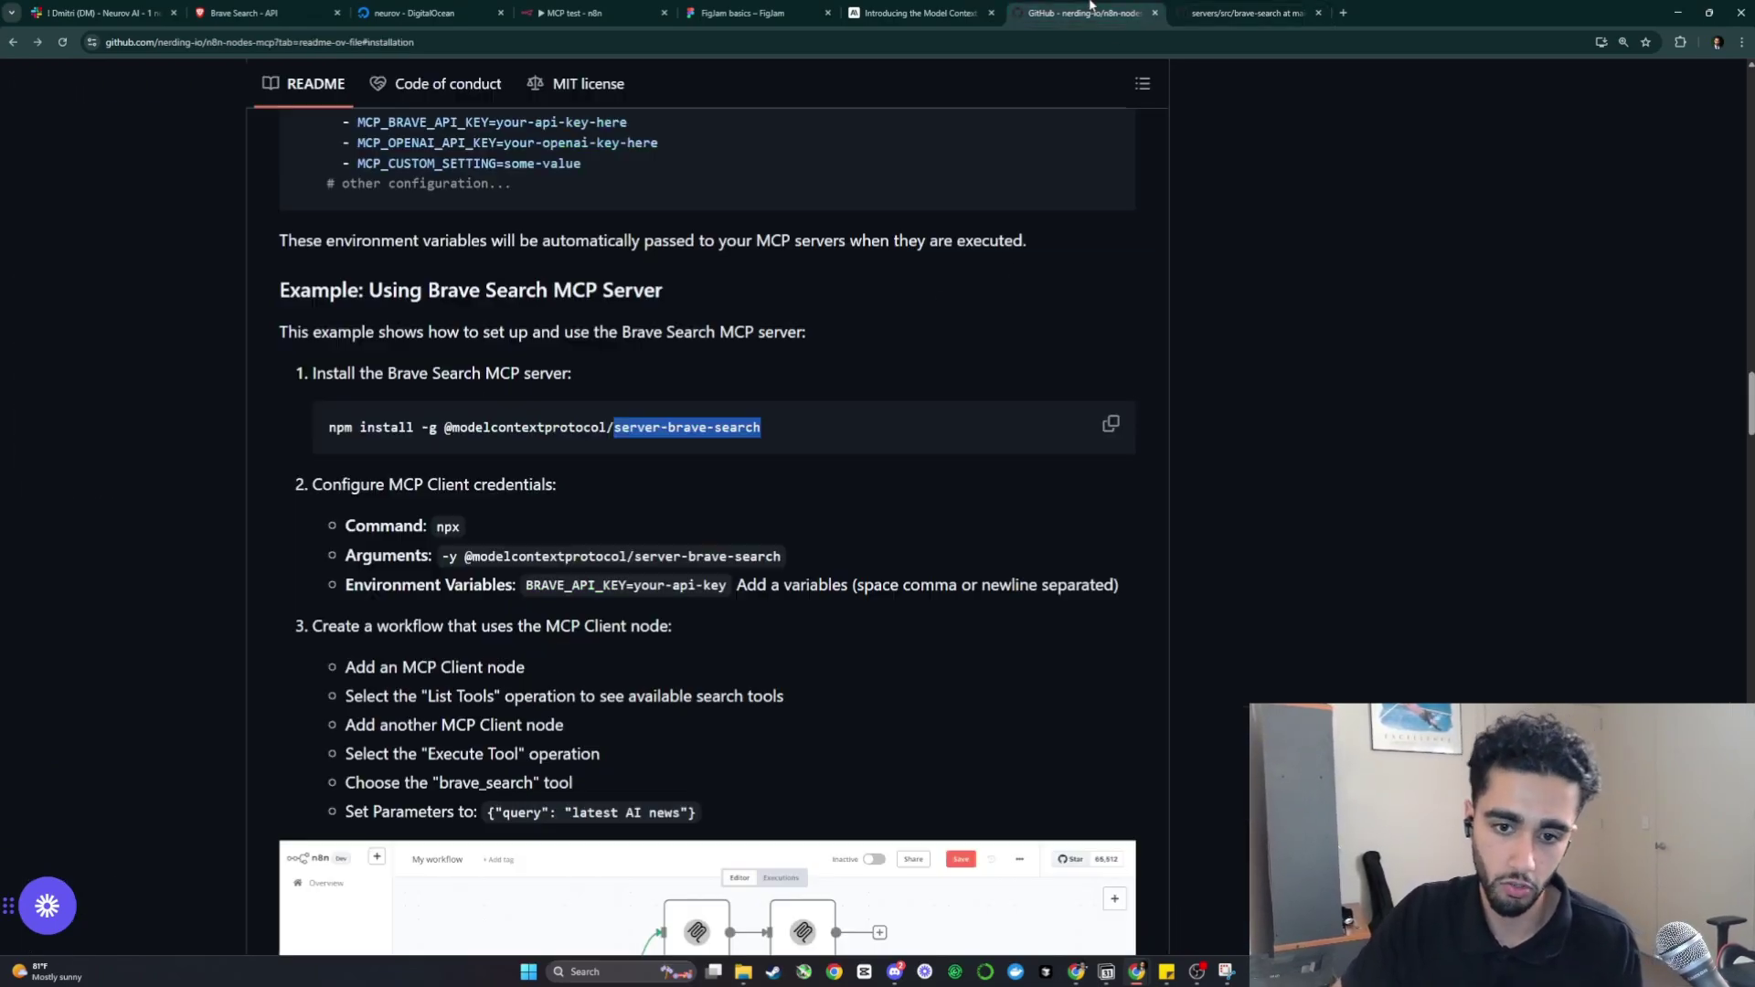
click(478, 421)
drag(331, 427, 435, 435)
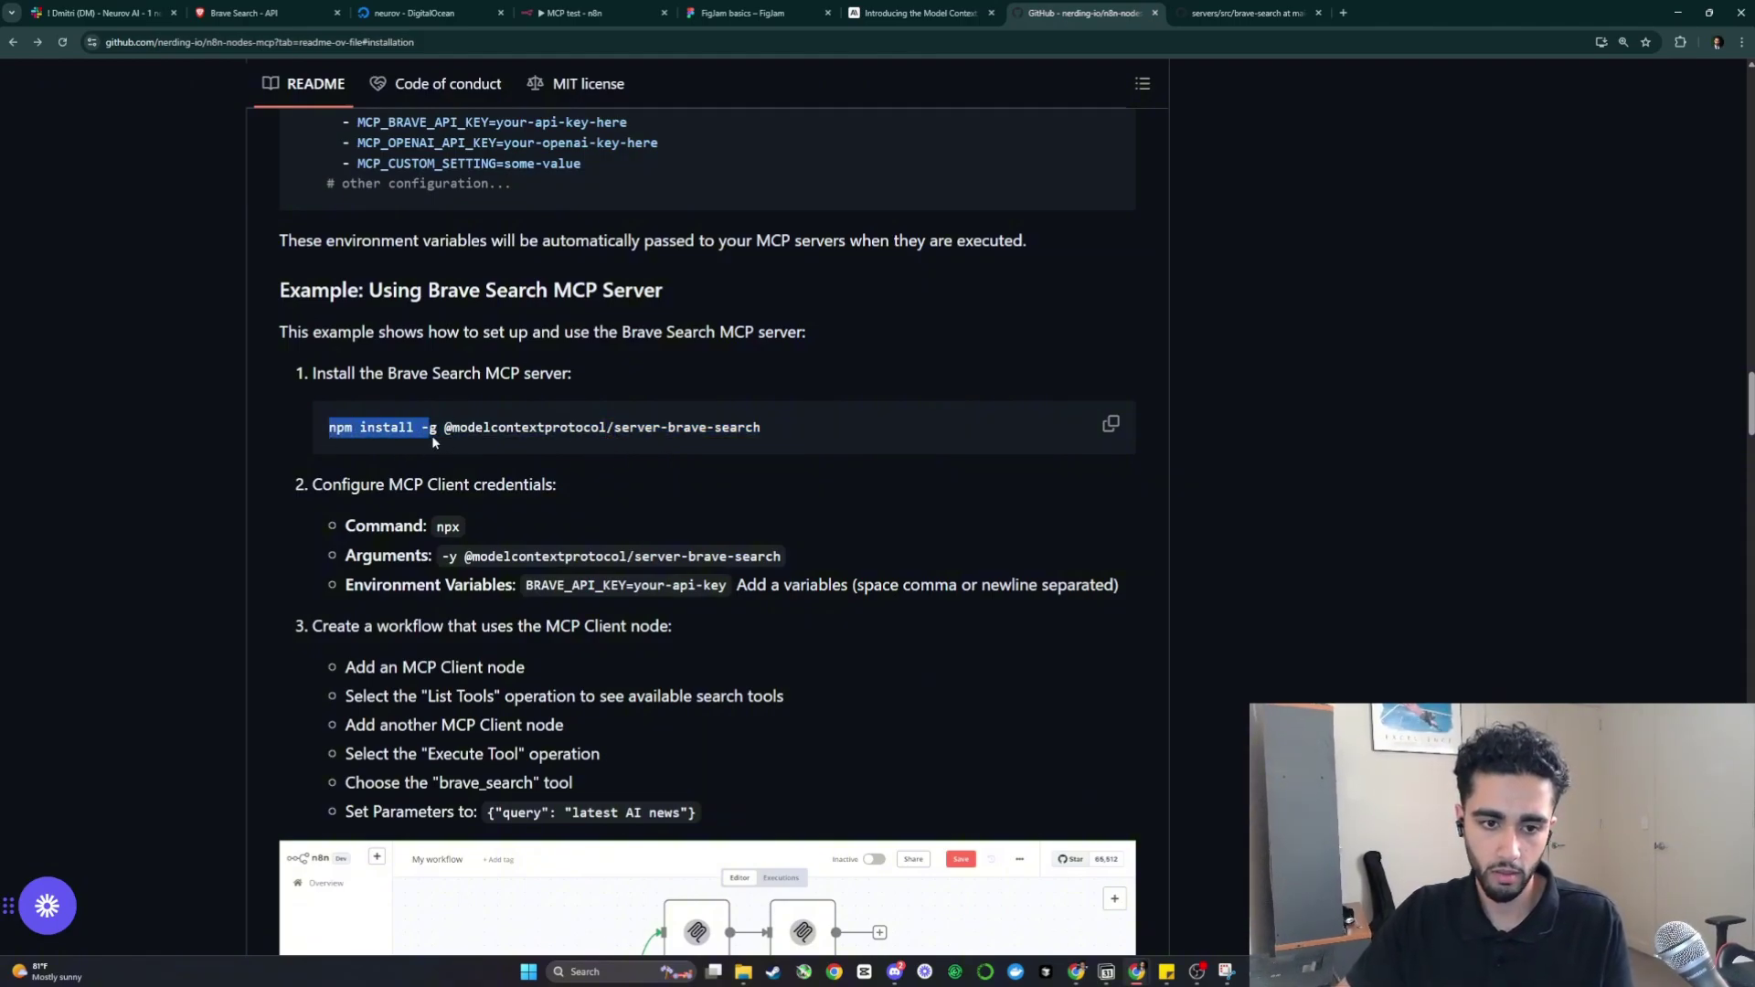
right_click(432, 438)
click(421, 468)
key(alt+Tab)
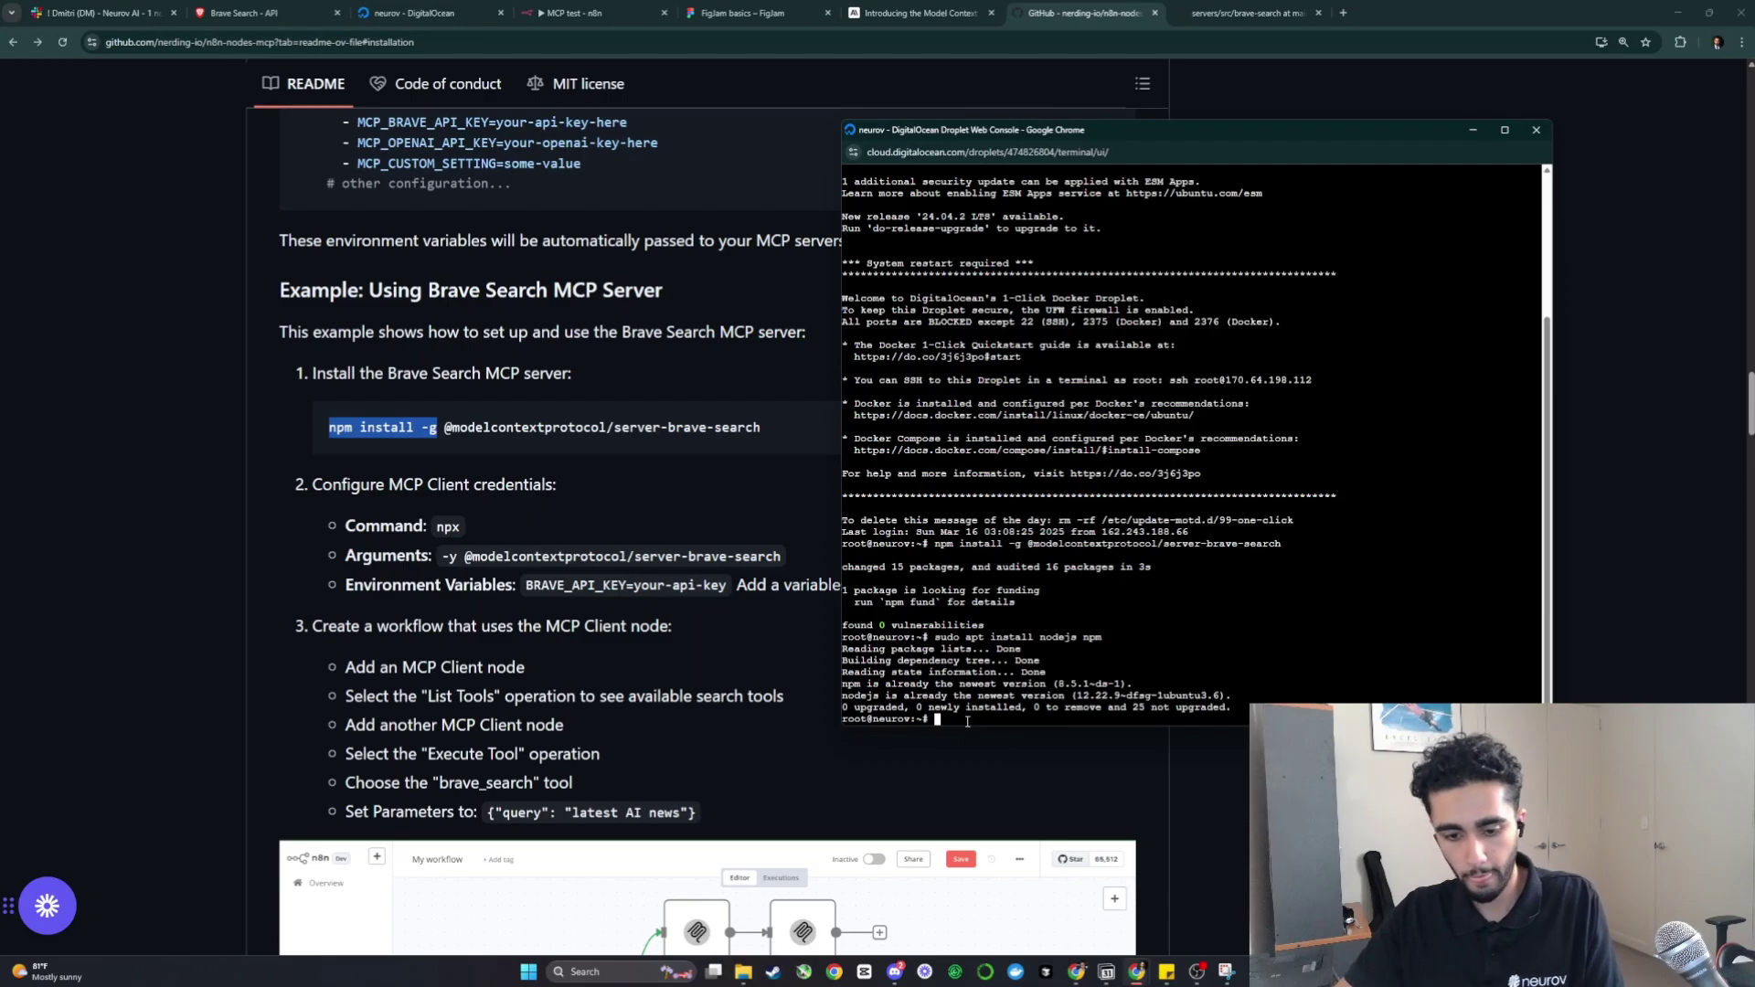
click(422, 402)
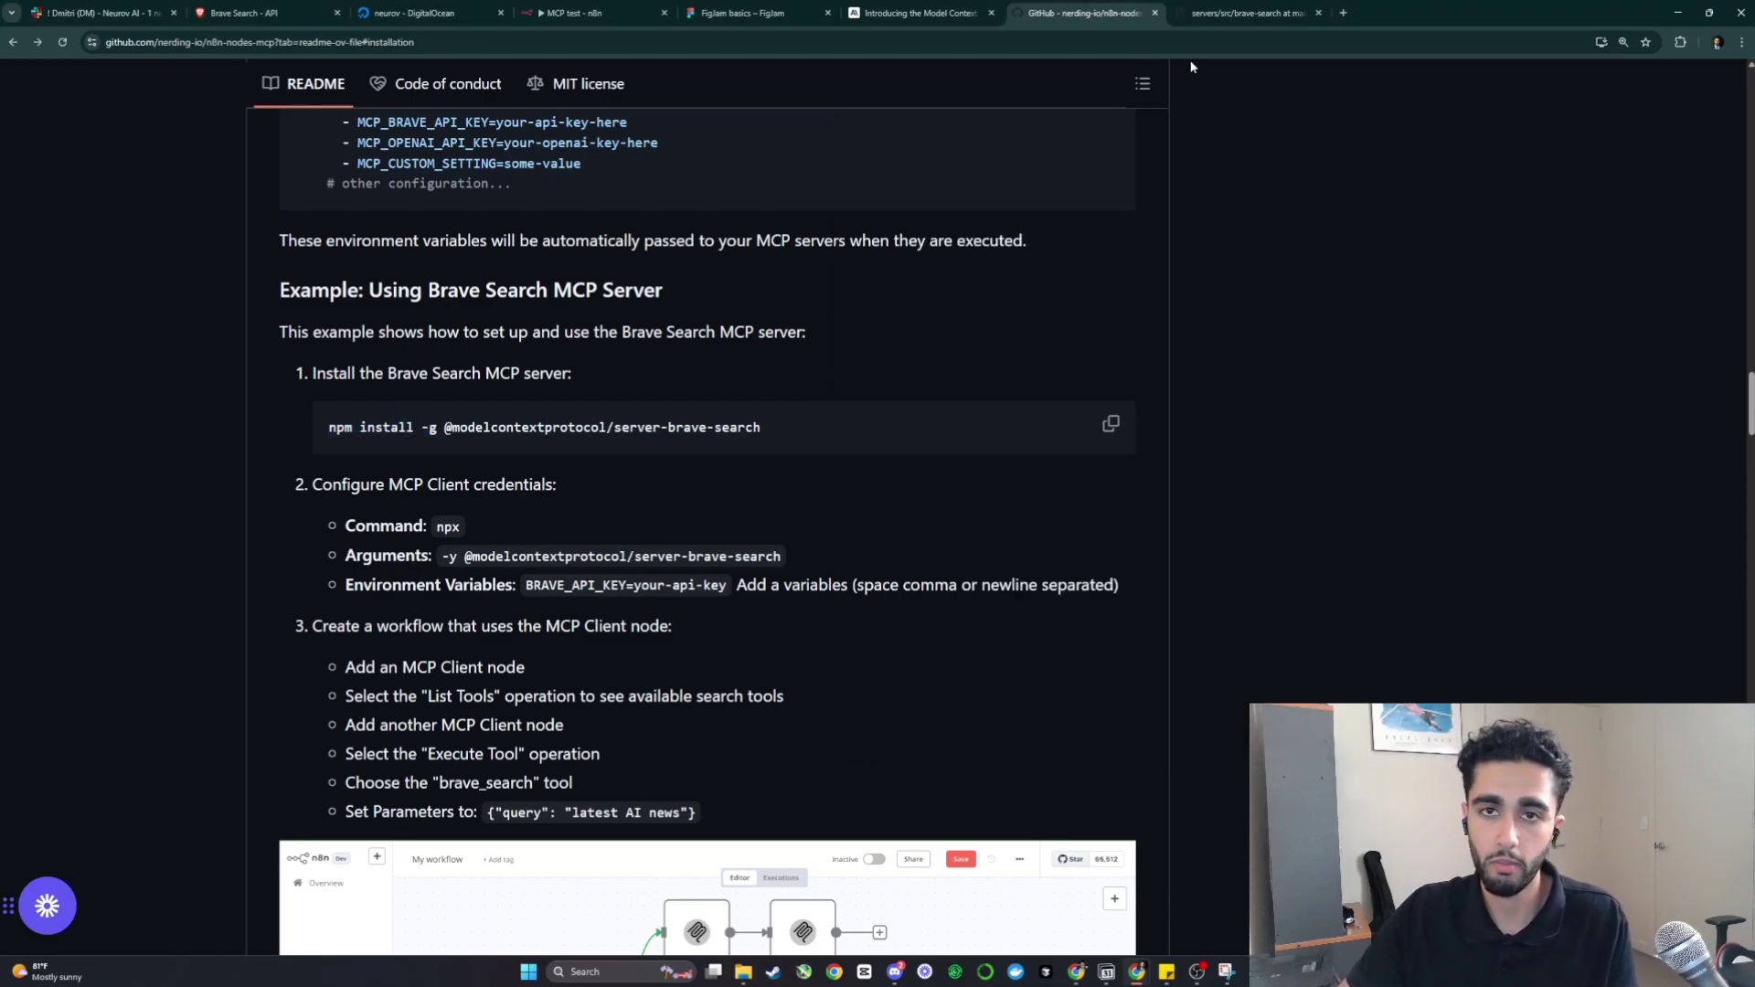
click(1259, 4)
Step: Open the github server folder and browse its README tools list
scroll(129, 493, down, 2)
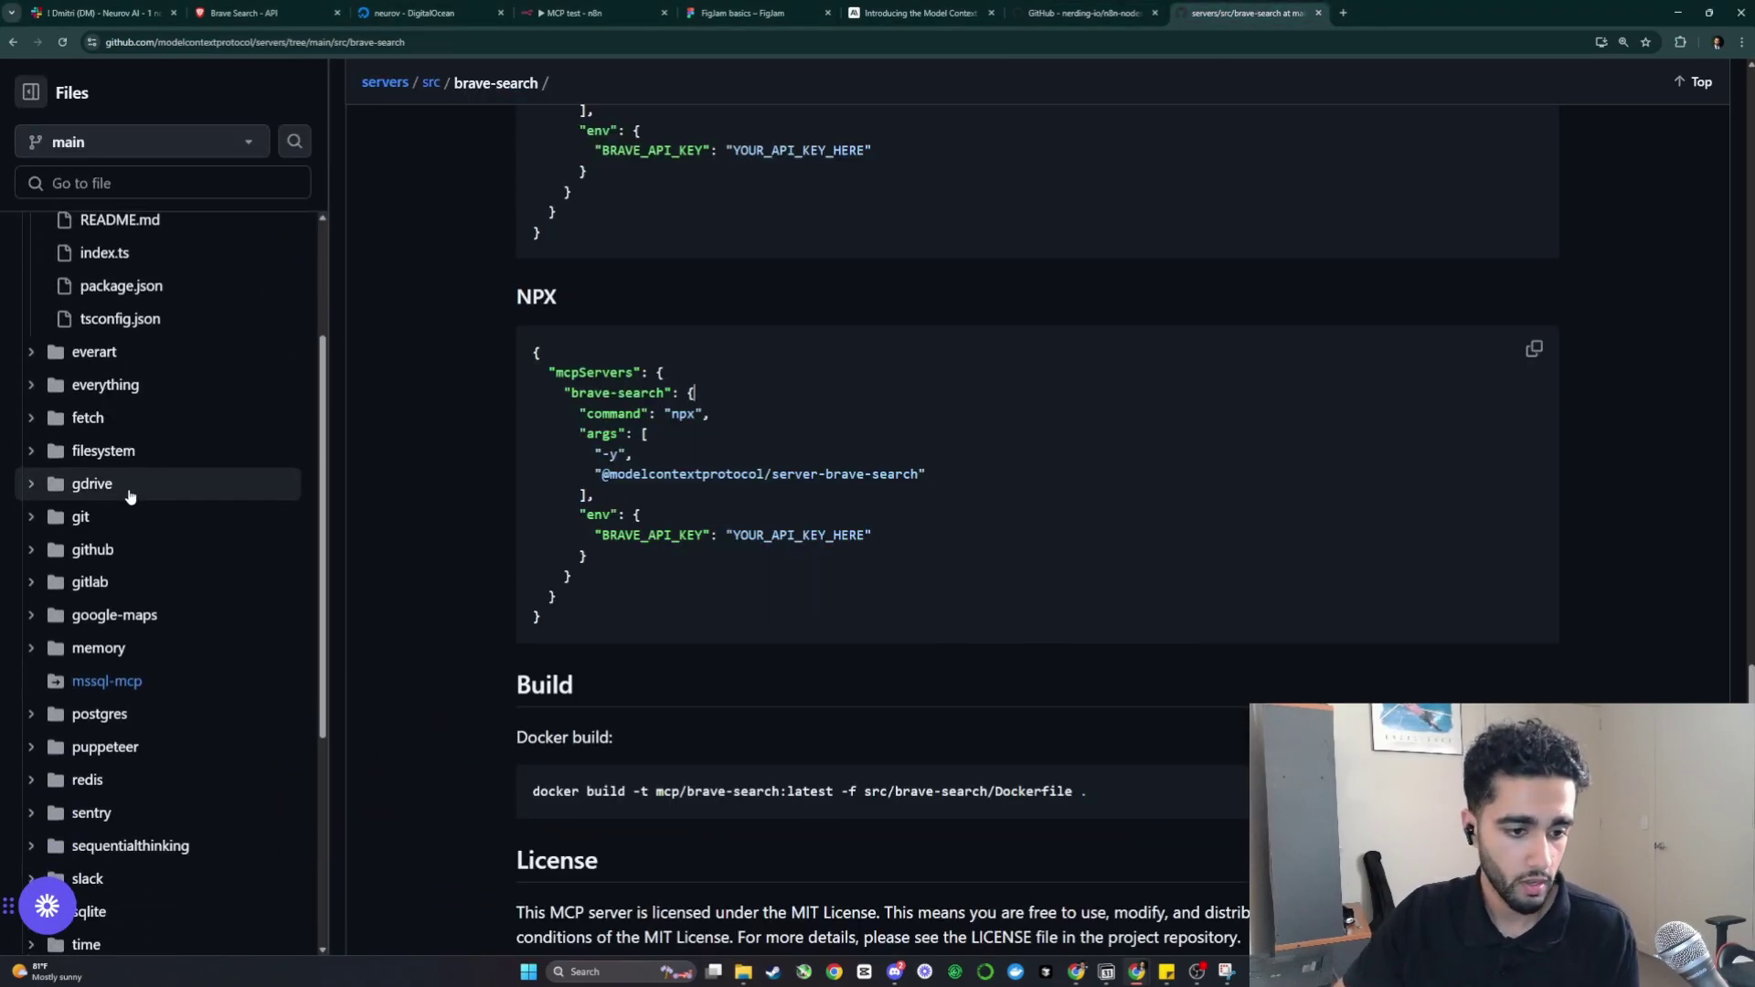
click(108, 551)
scroll(722, 625, down, 5)
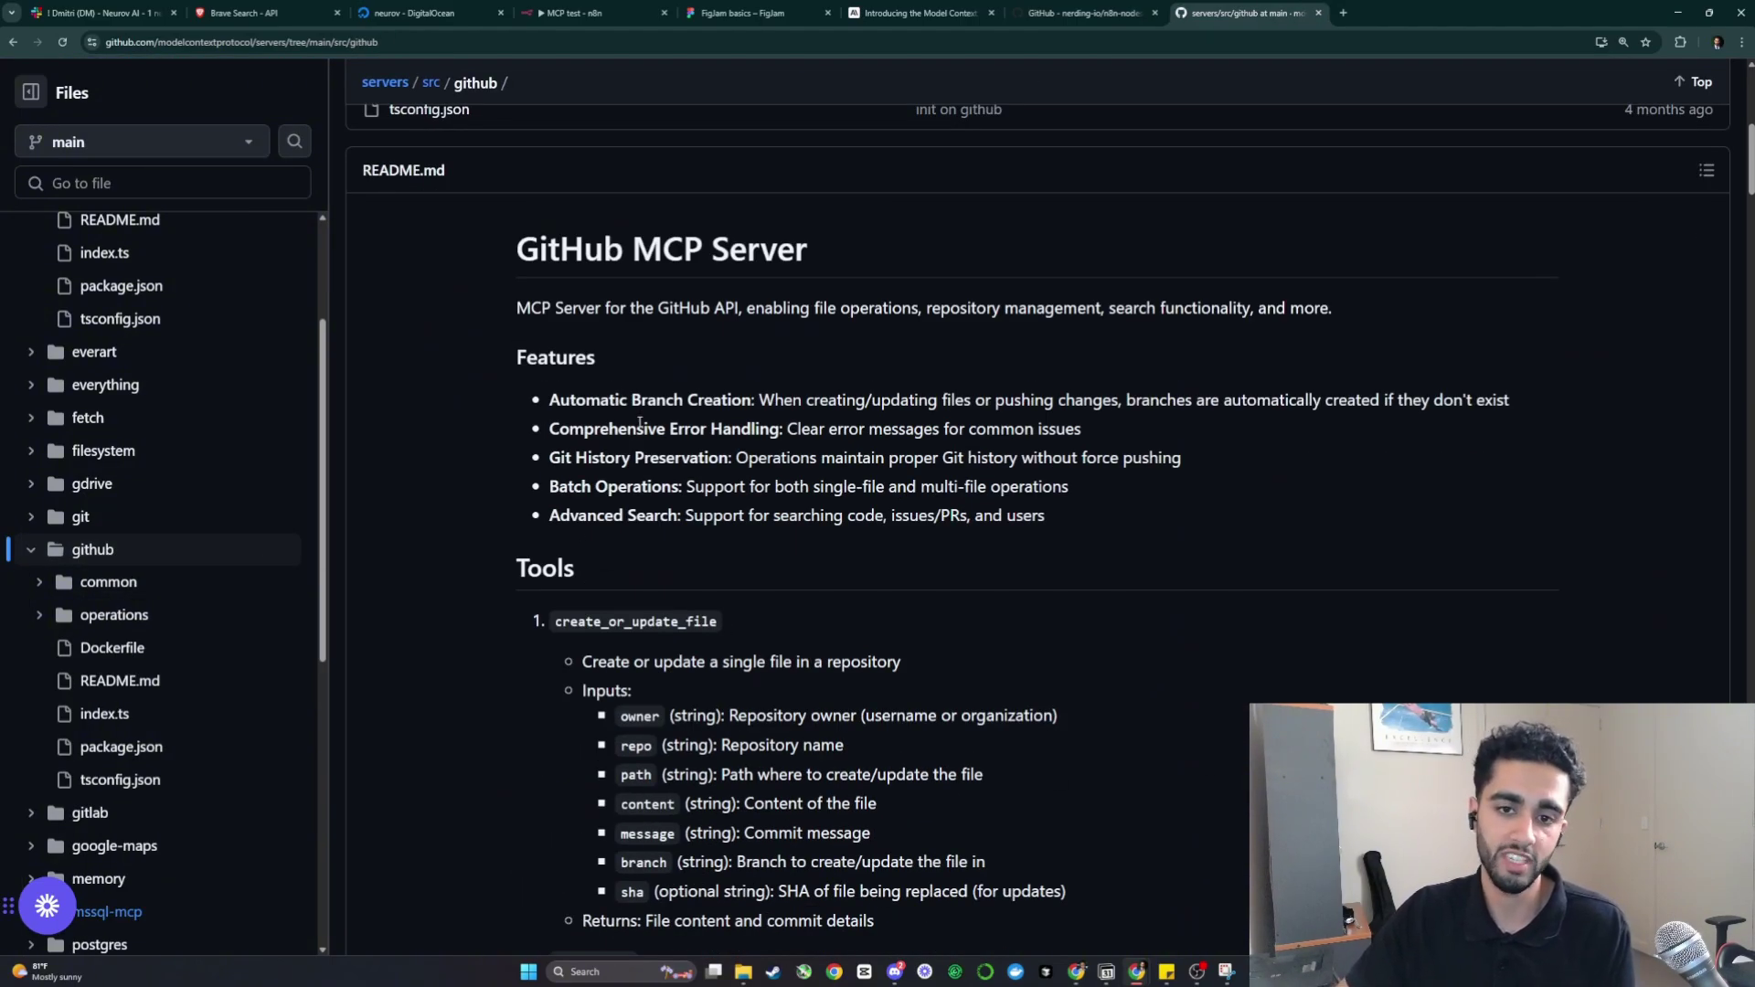
scroll(640, 422, down, 10)
scroll(773, 501, down, 20)
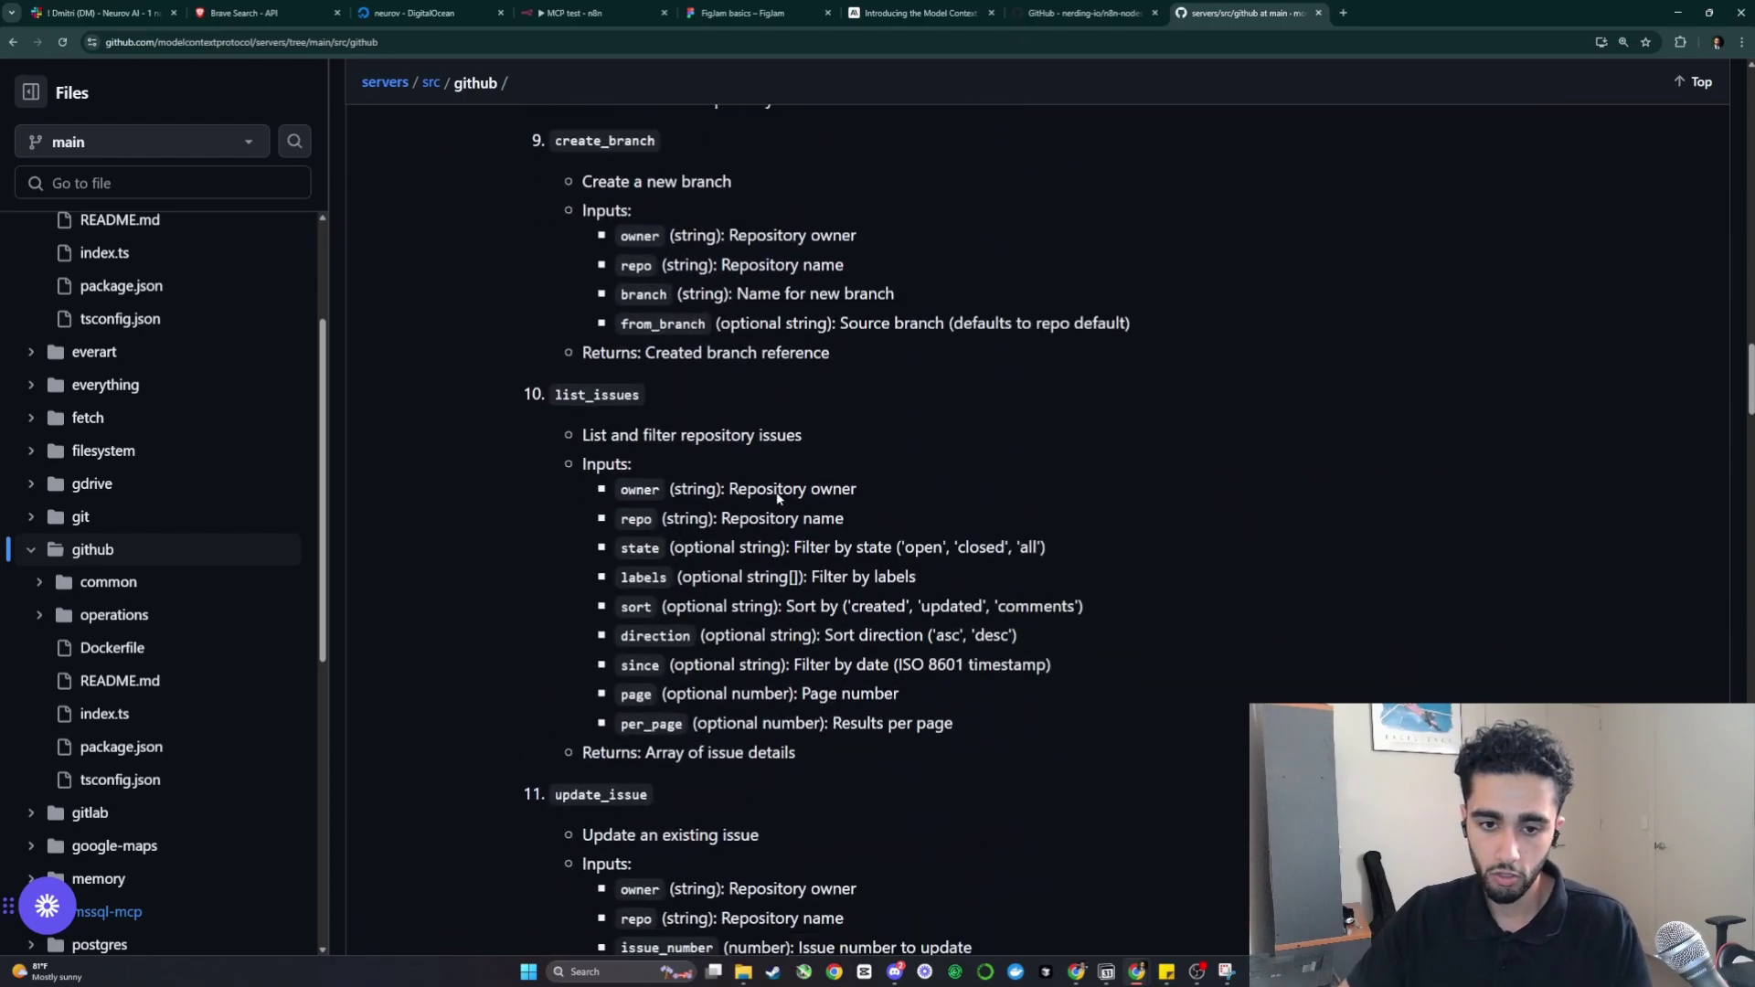
scroll(789, 500, down, 20)
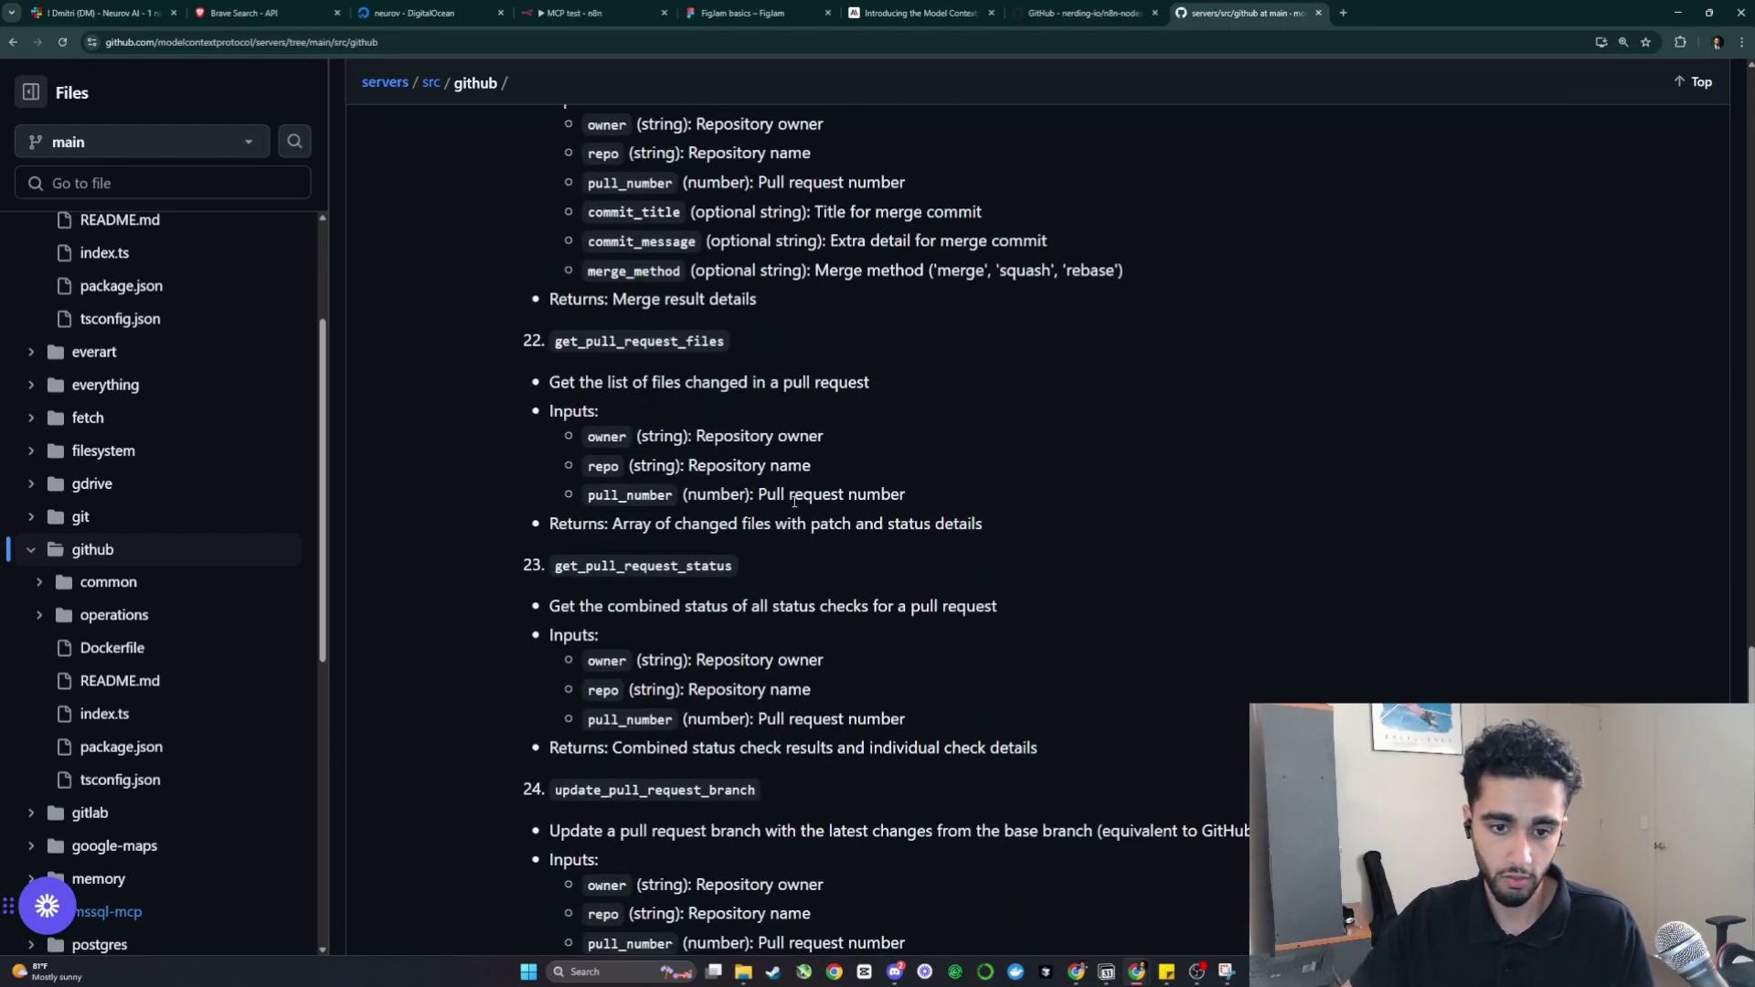
scroll(797, 514, up, 12)
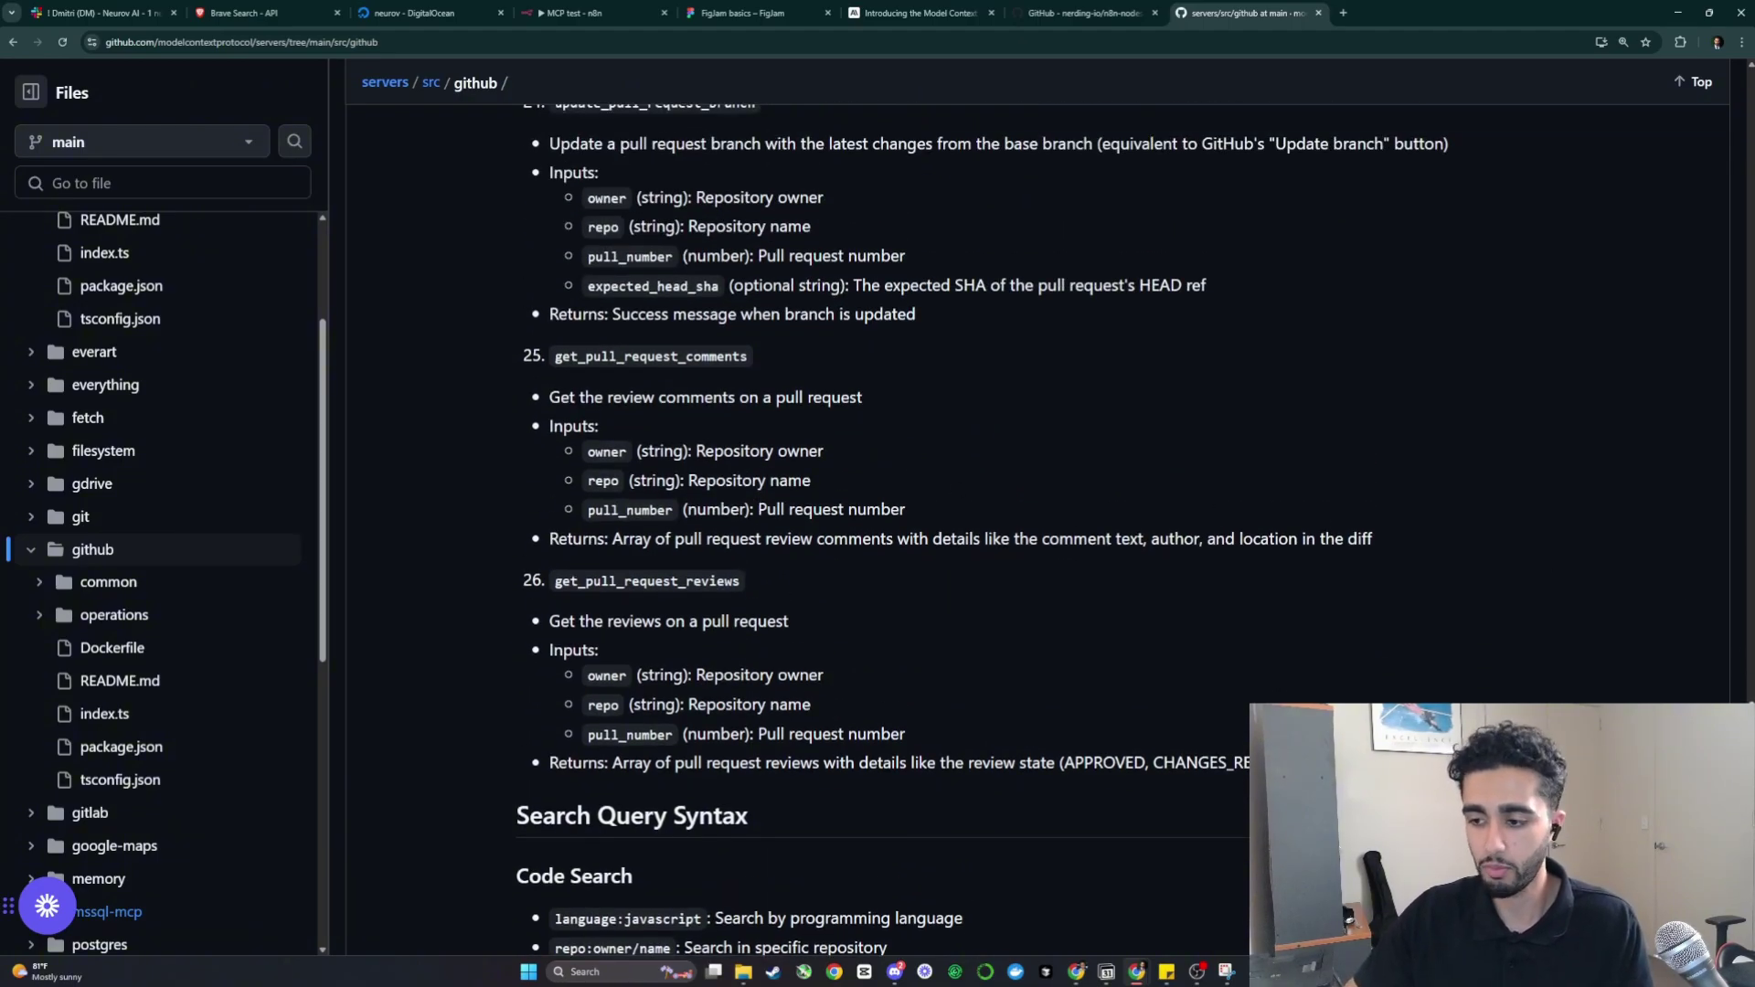
mouse_move(1749, 805)
mouse_down()
mouse_move(1749, 174)
mouse_move(1749, 804)
mouse_up()
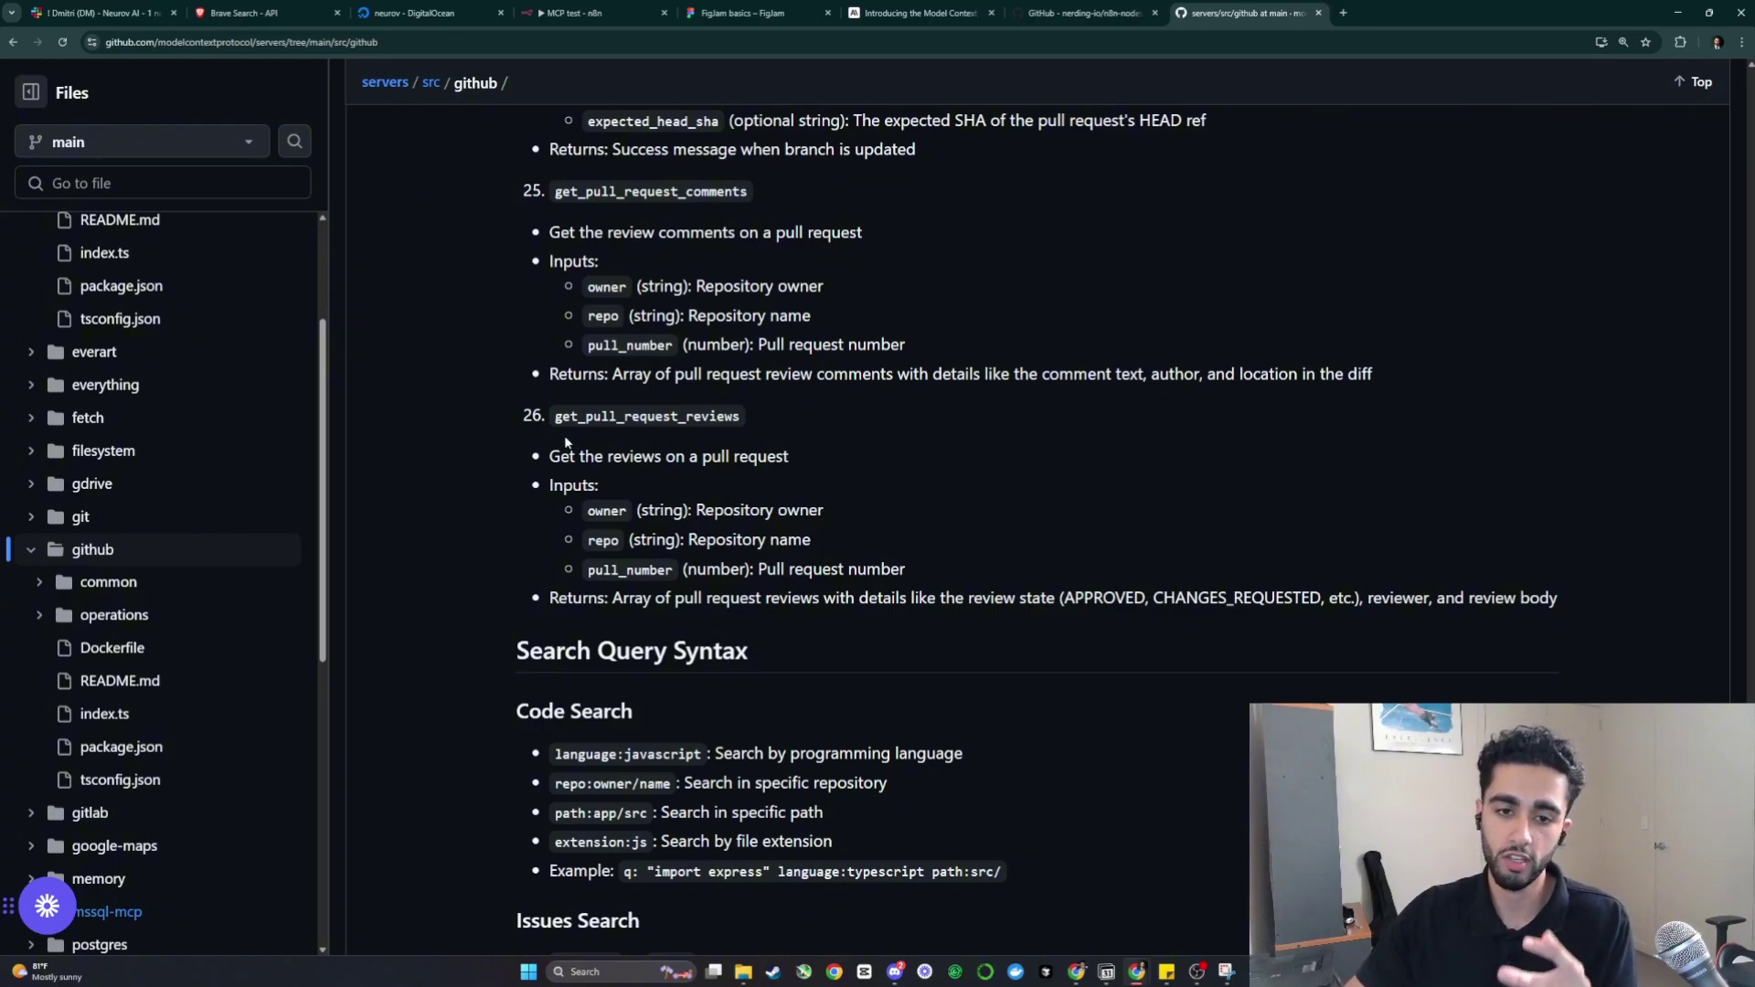
drag(552, 422, 759, 421)
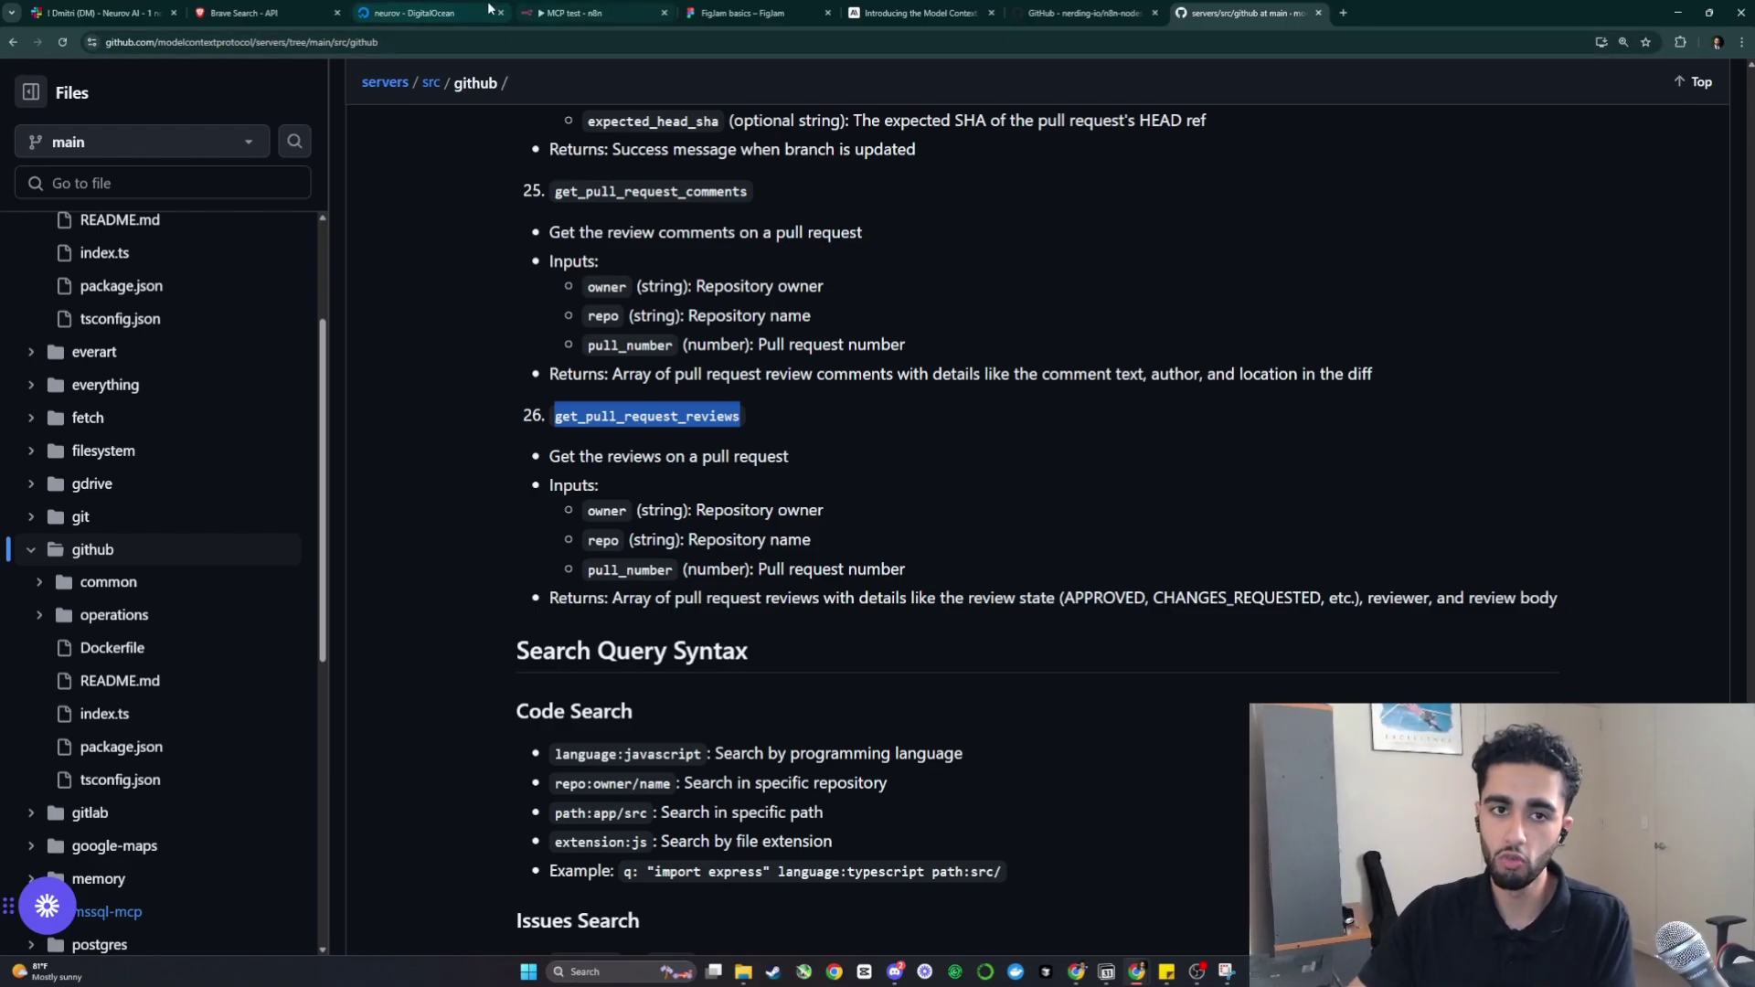
Step: Check the FigJam workflow board, then scroll the GitHub MCP README to its NPX config
click(696, 11)
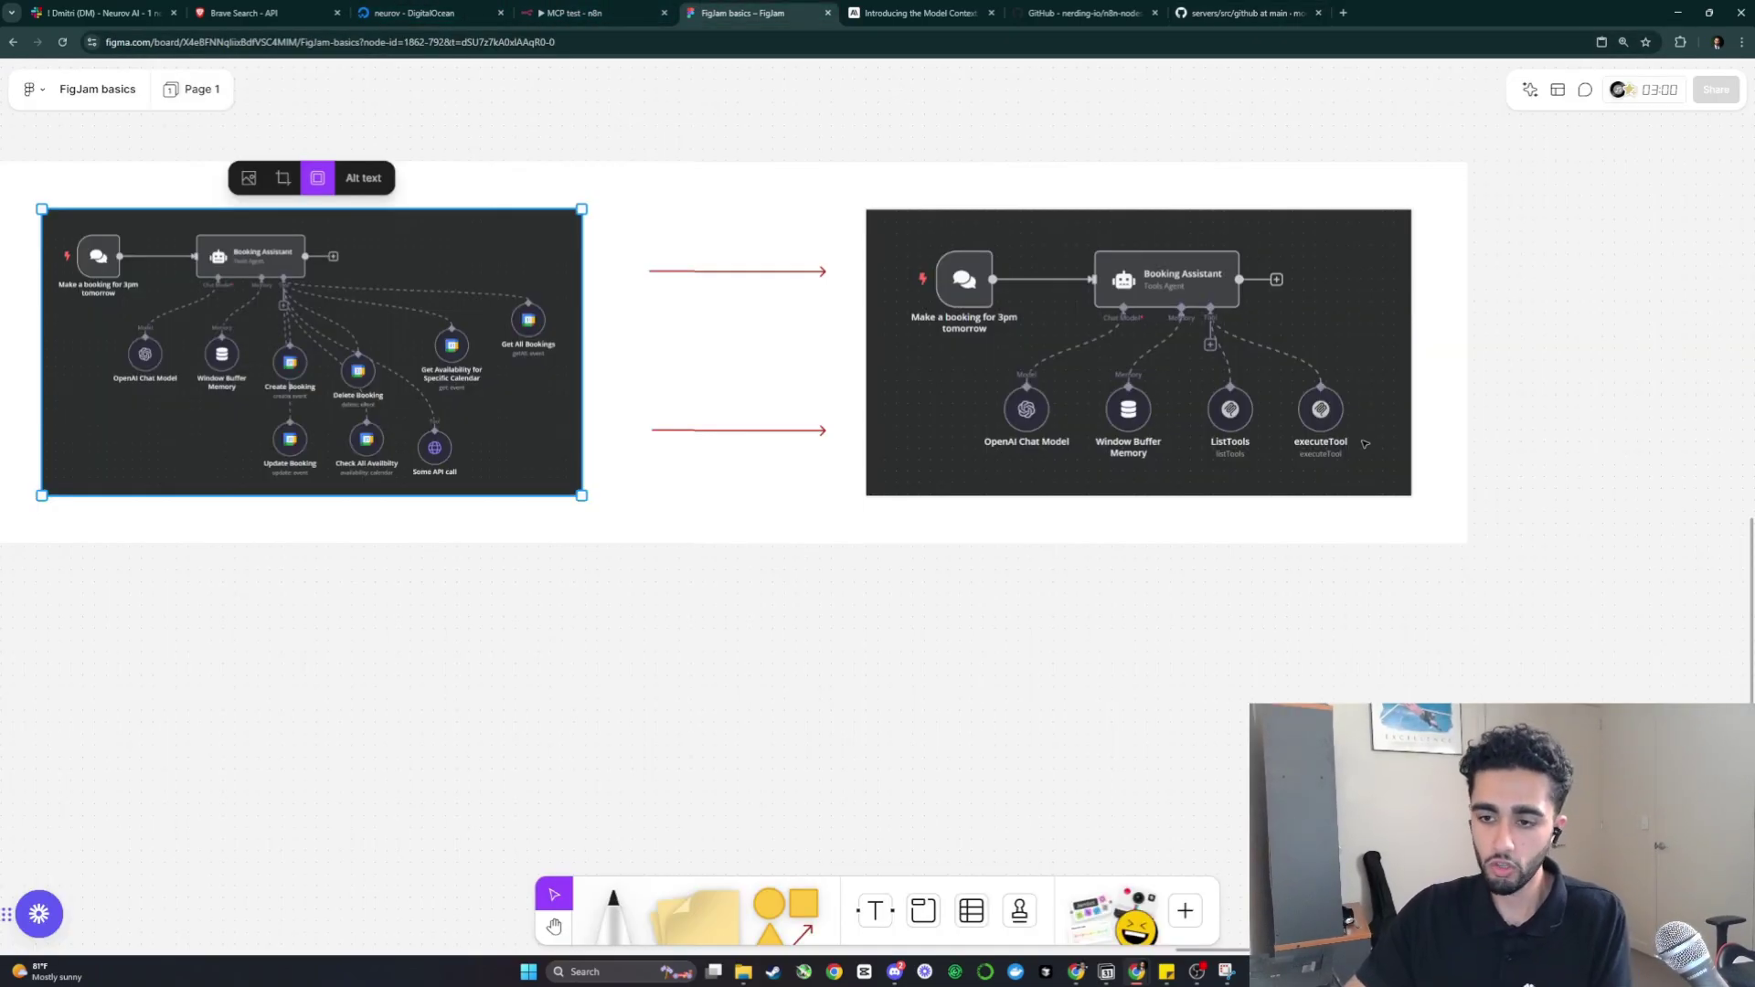
scroll(1364, 443, up, 5)
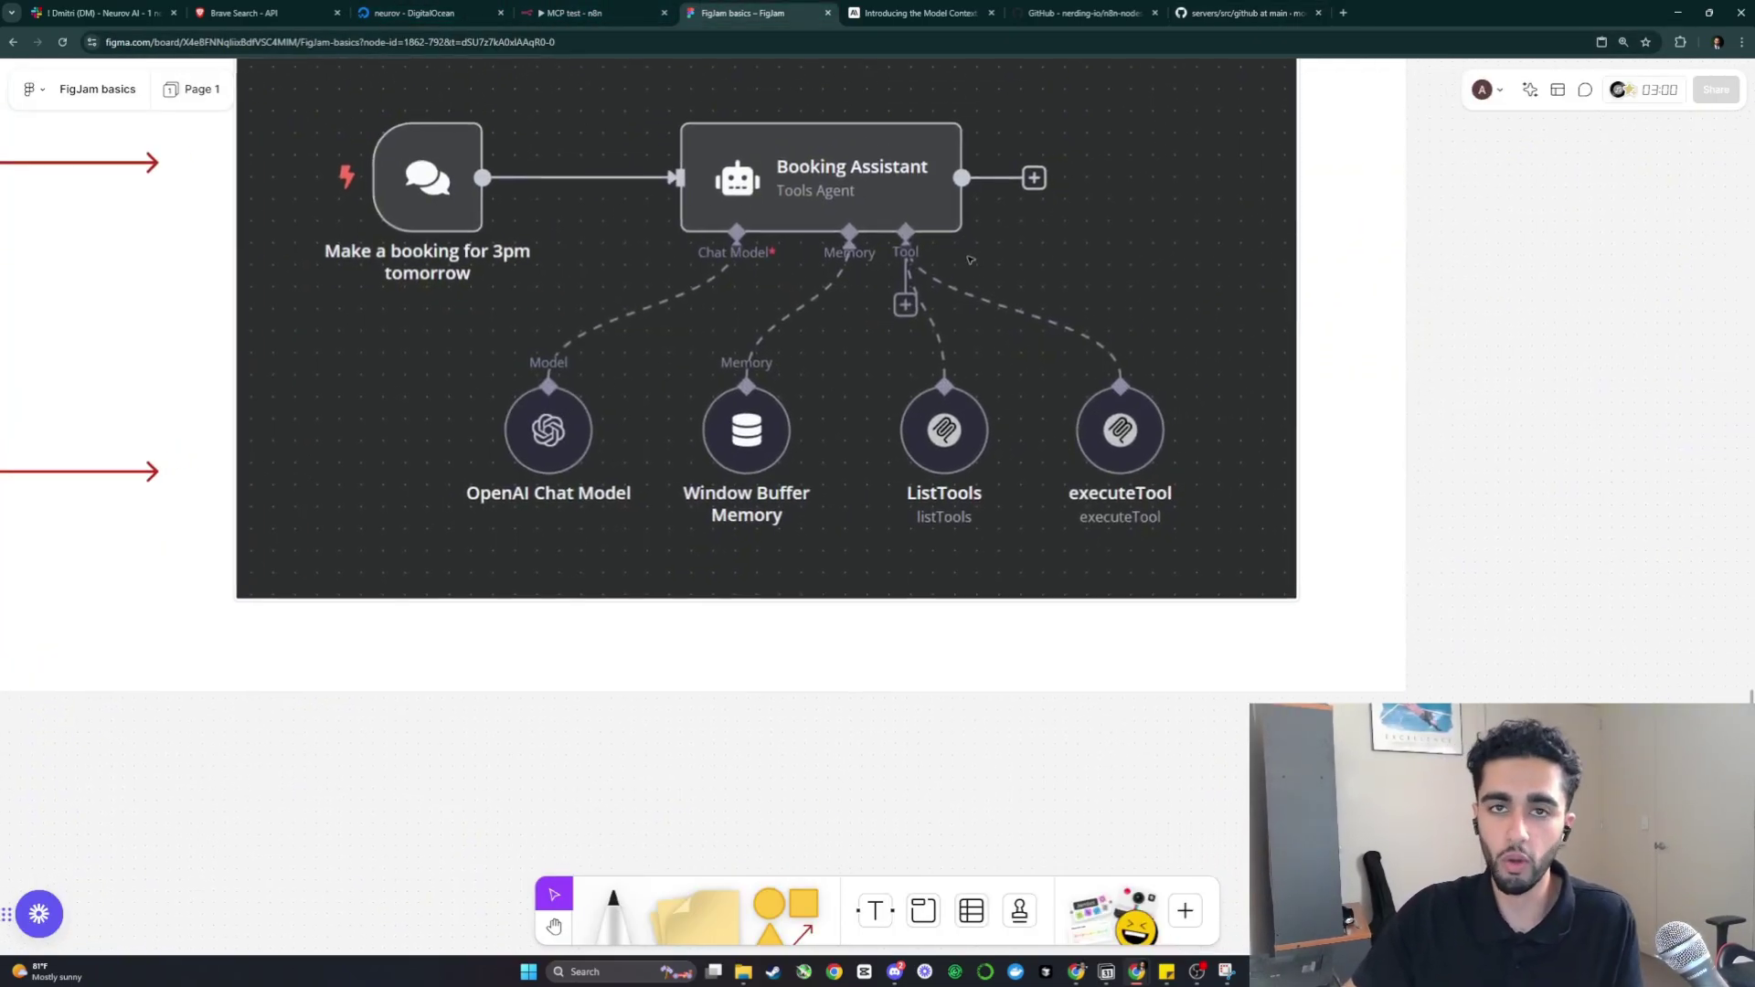
click(1248, 12)
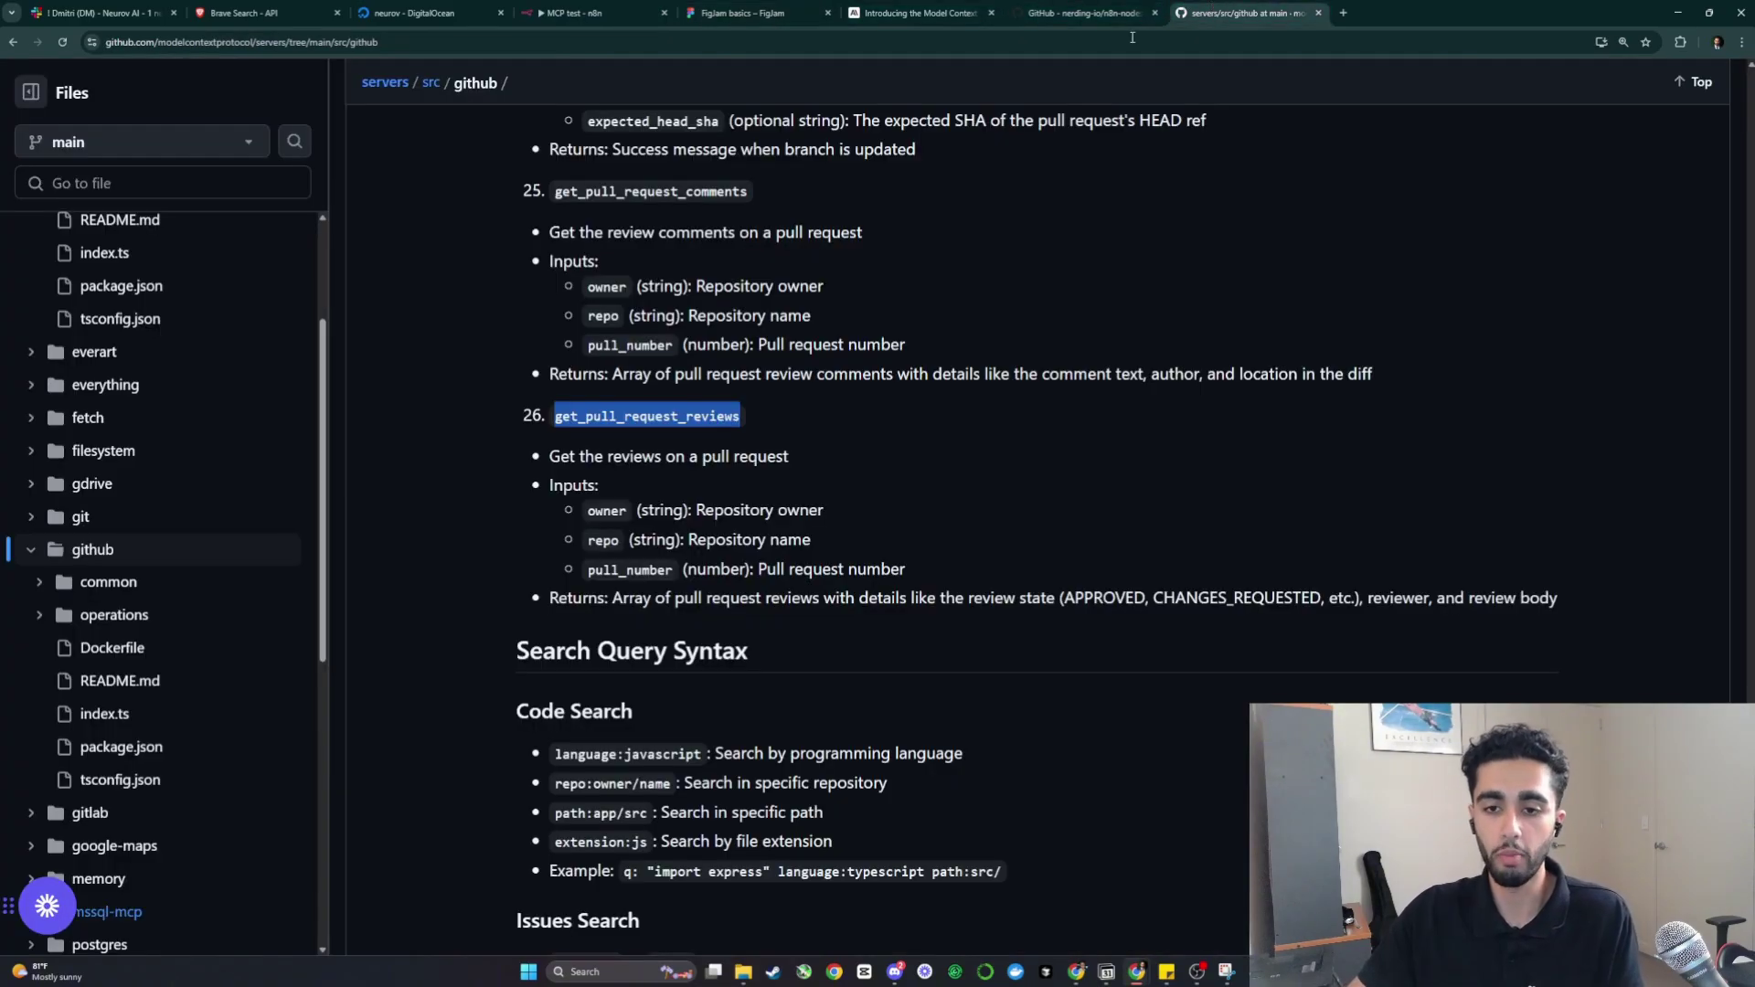
scroll(816, 481, down, 10)
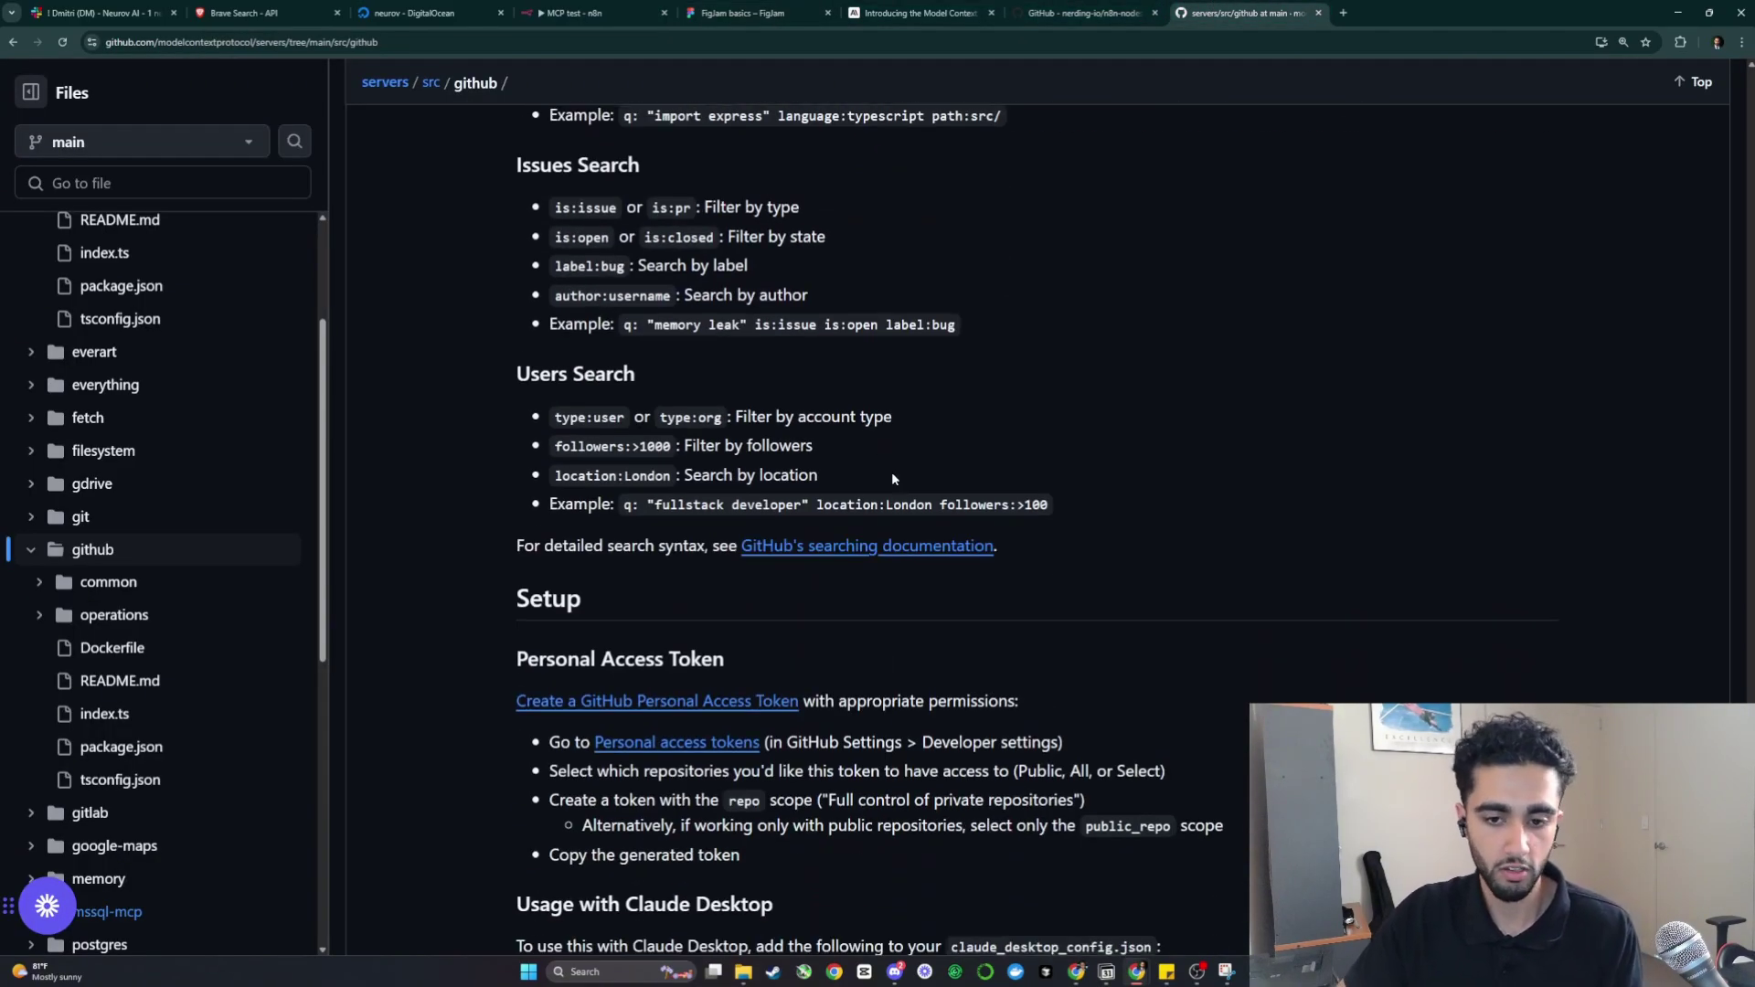
scroll(903, 487, down, 4)
scroll(742, 419, down, 4)
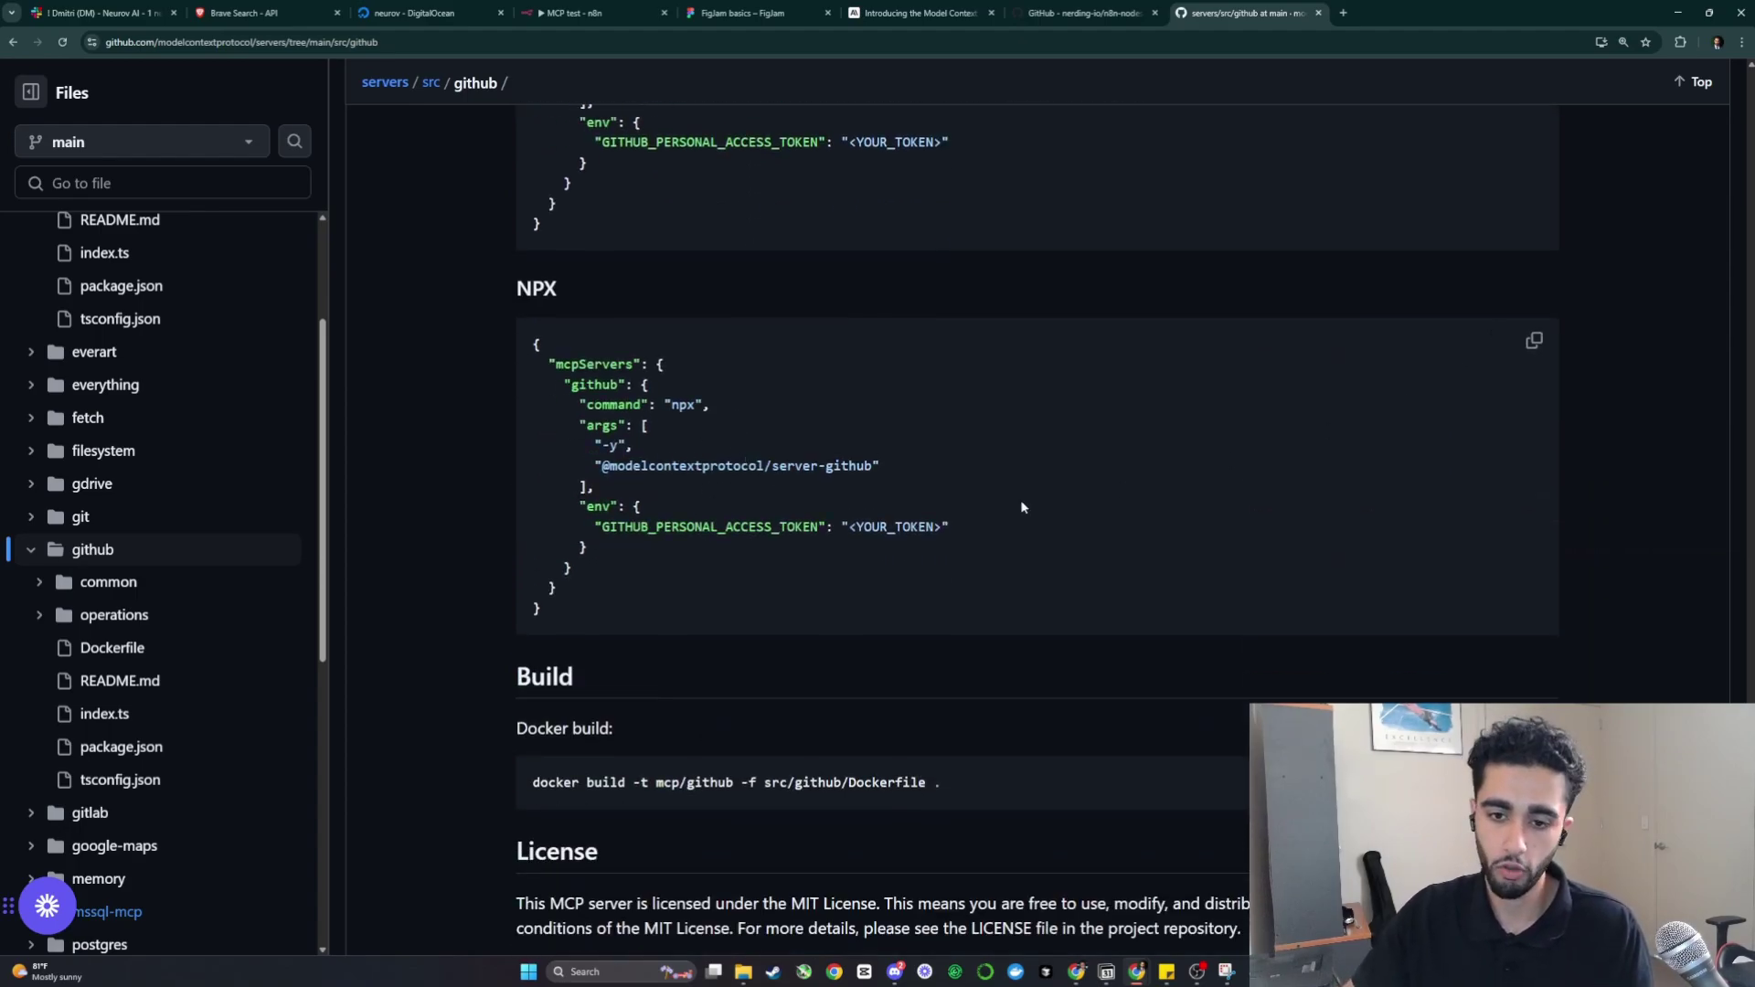
drag(600, 465, 870, 470)
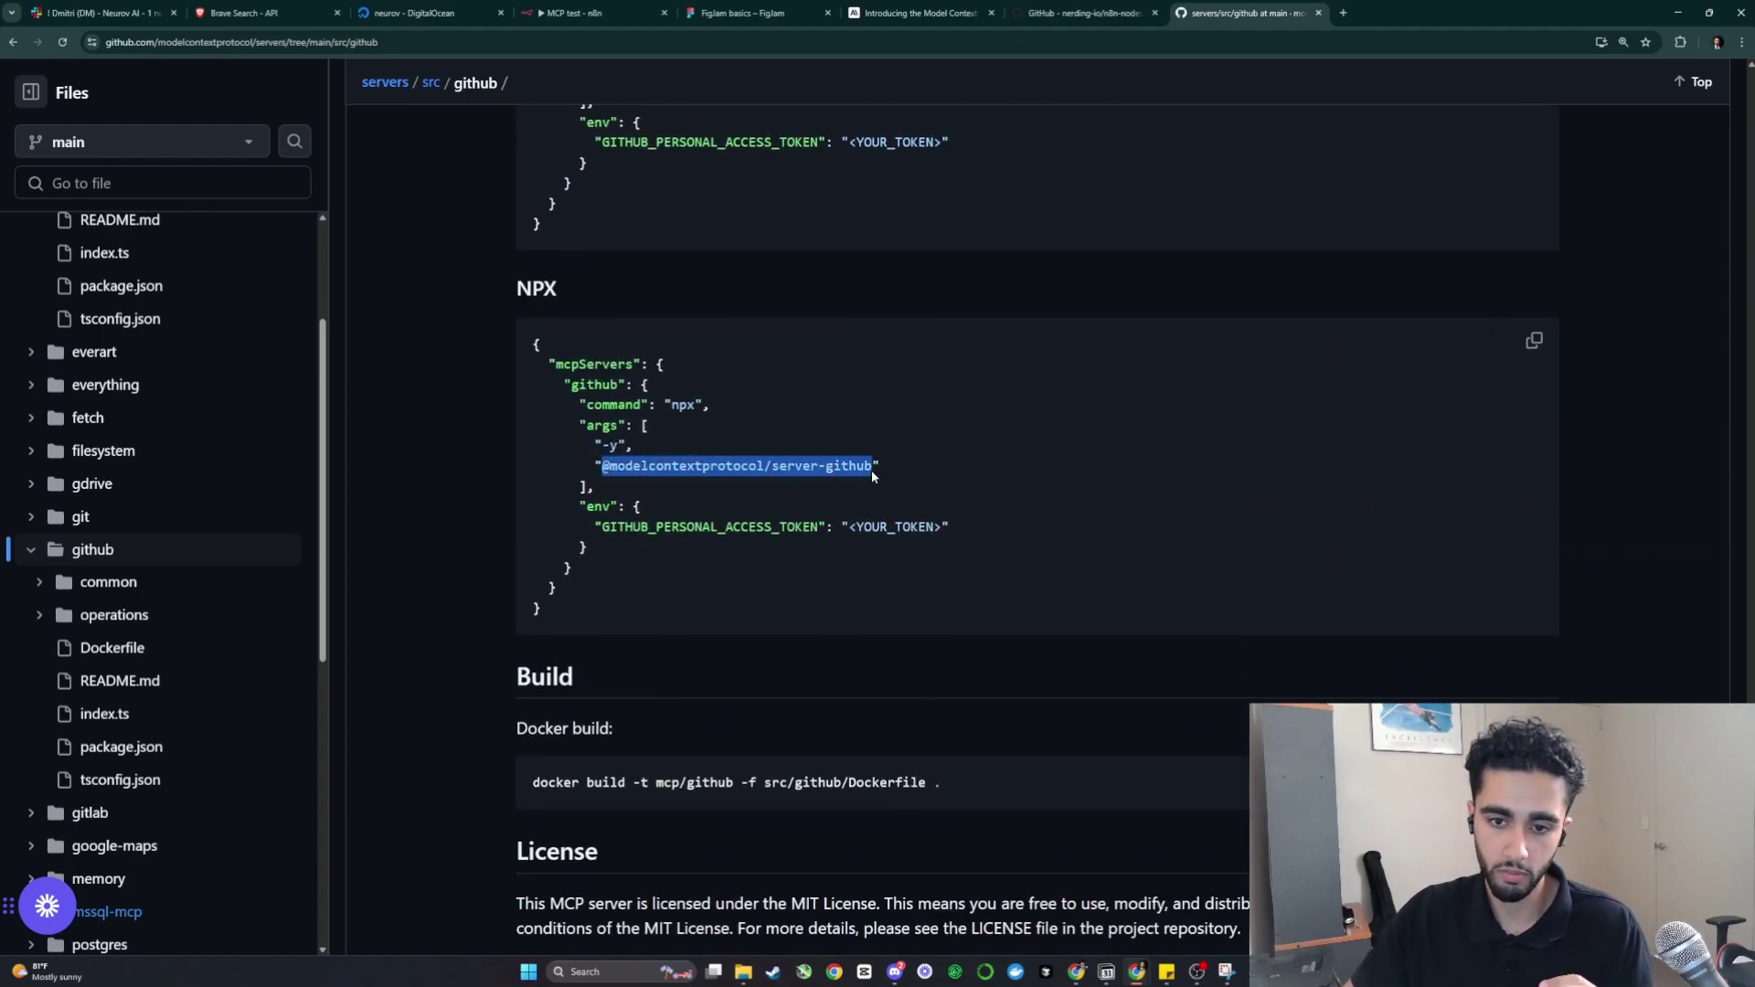
click(745, 466)
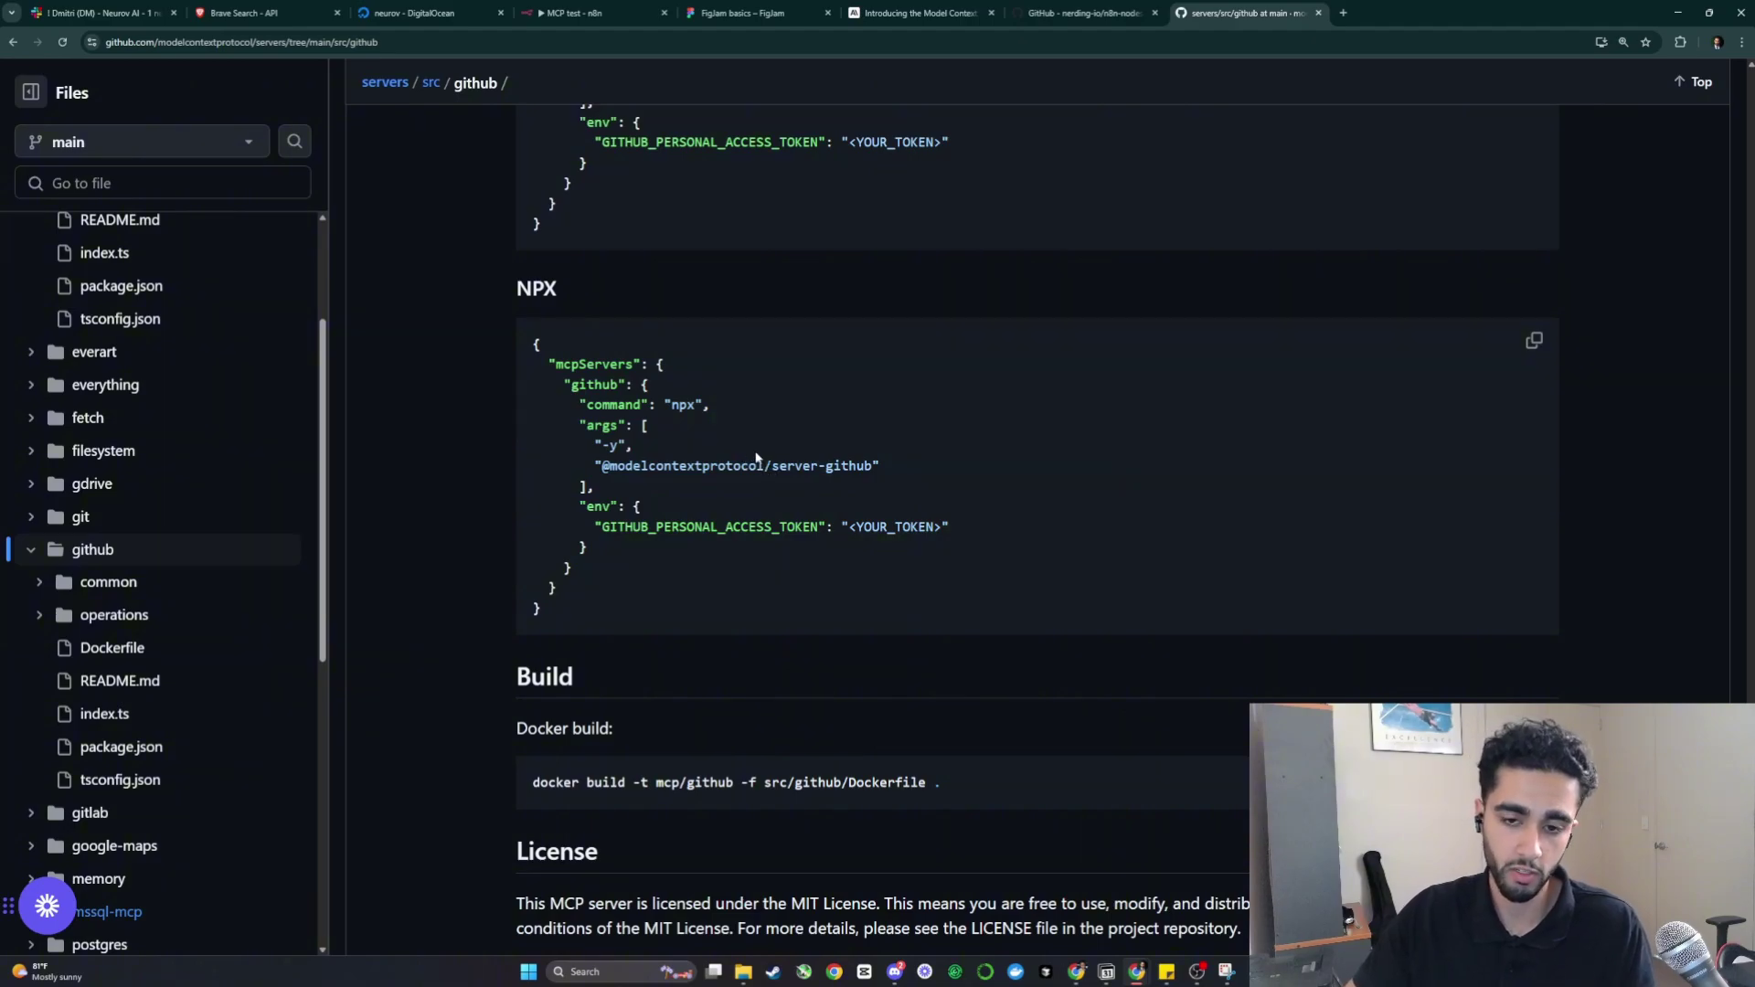
drag(769, 470, 885, 473)
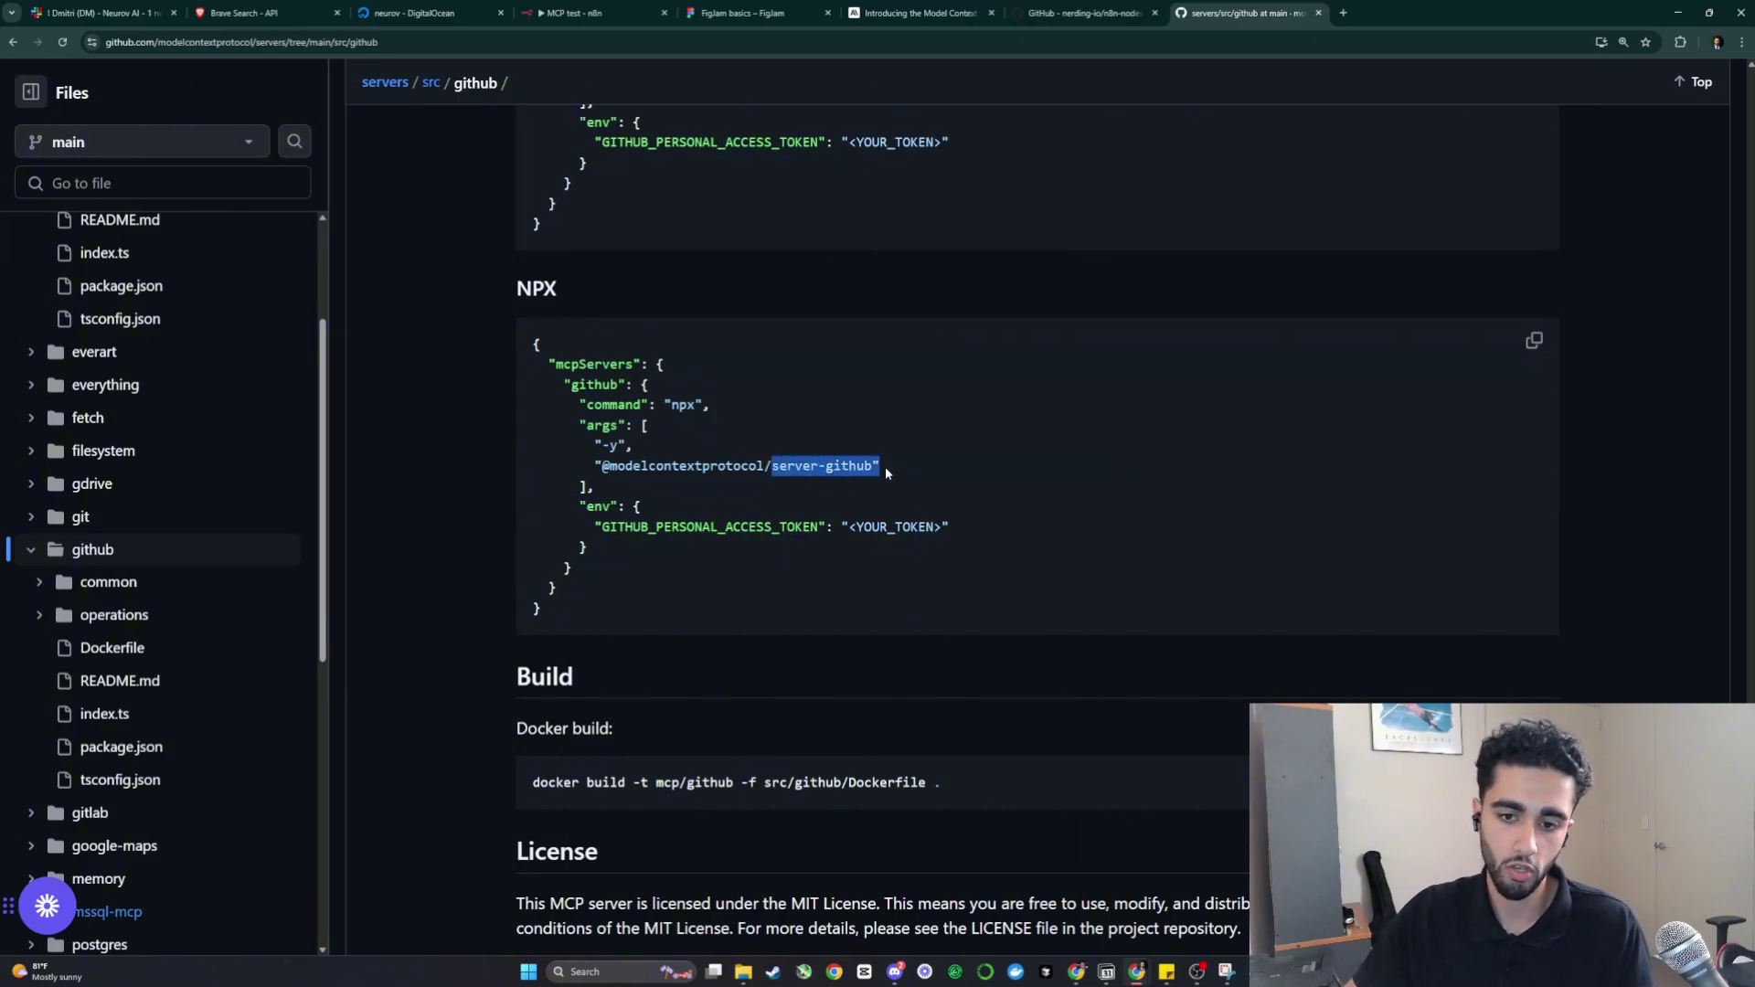
click(861, 466)
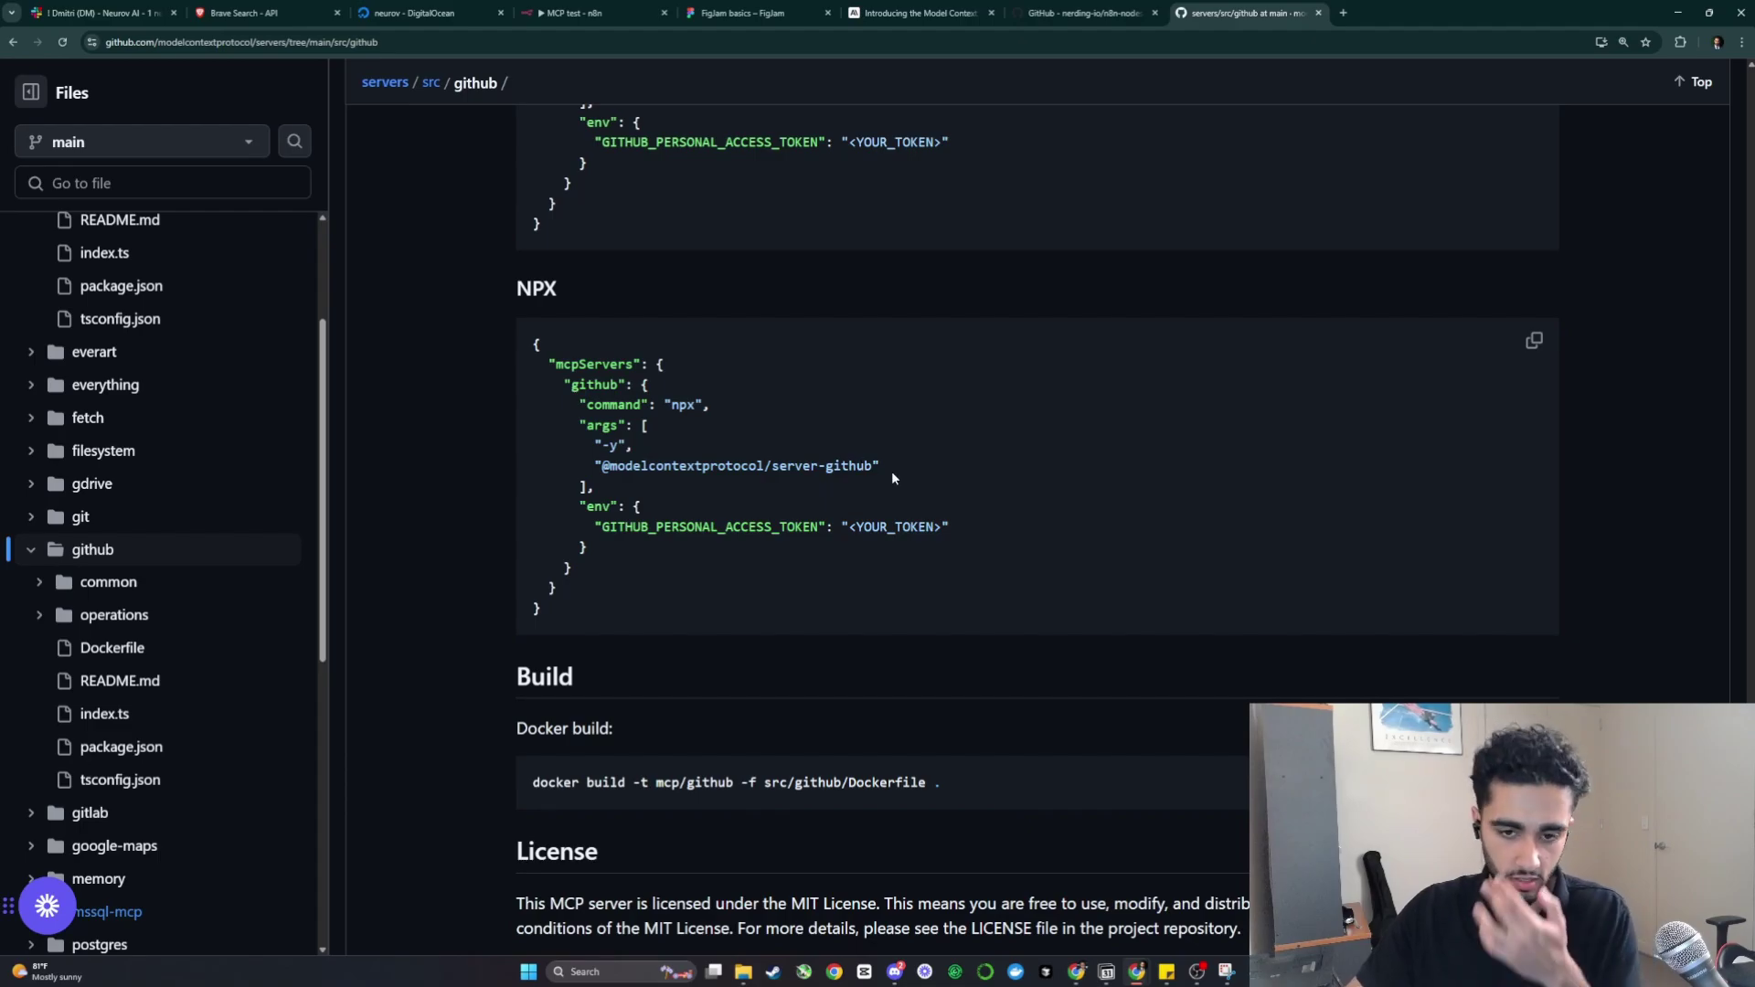
drag(872, 465, 602, 469)
key(ctrl+c)
key(alt+Tab)
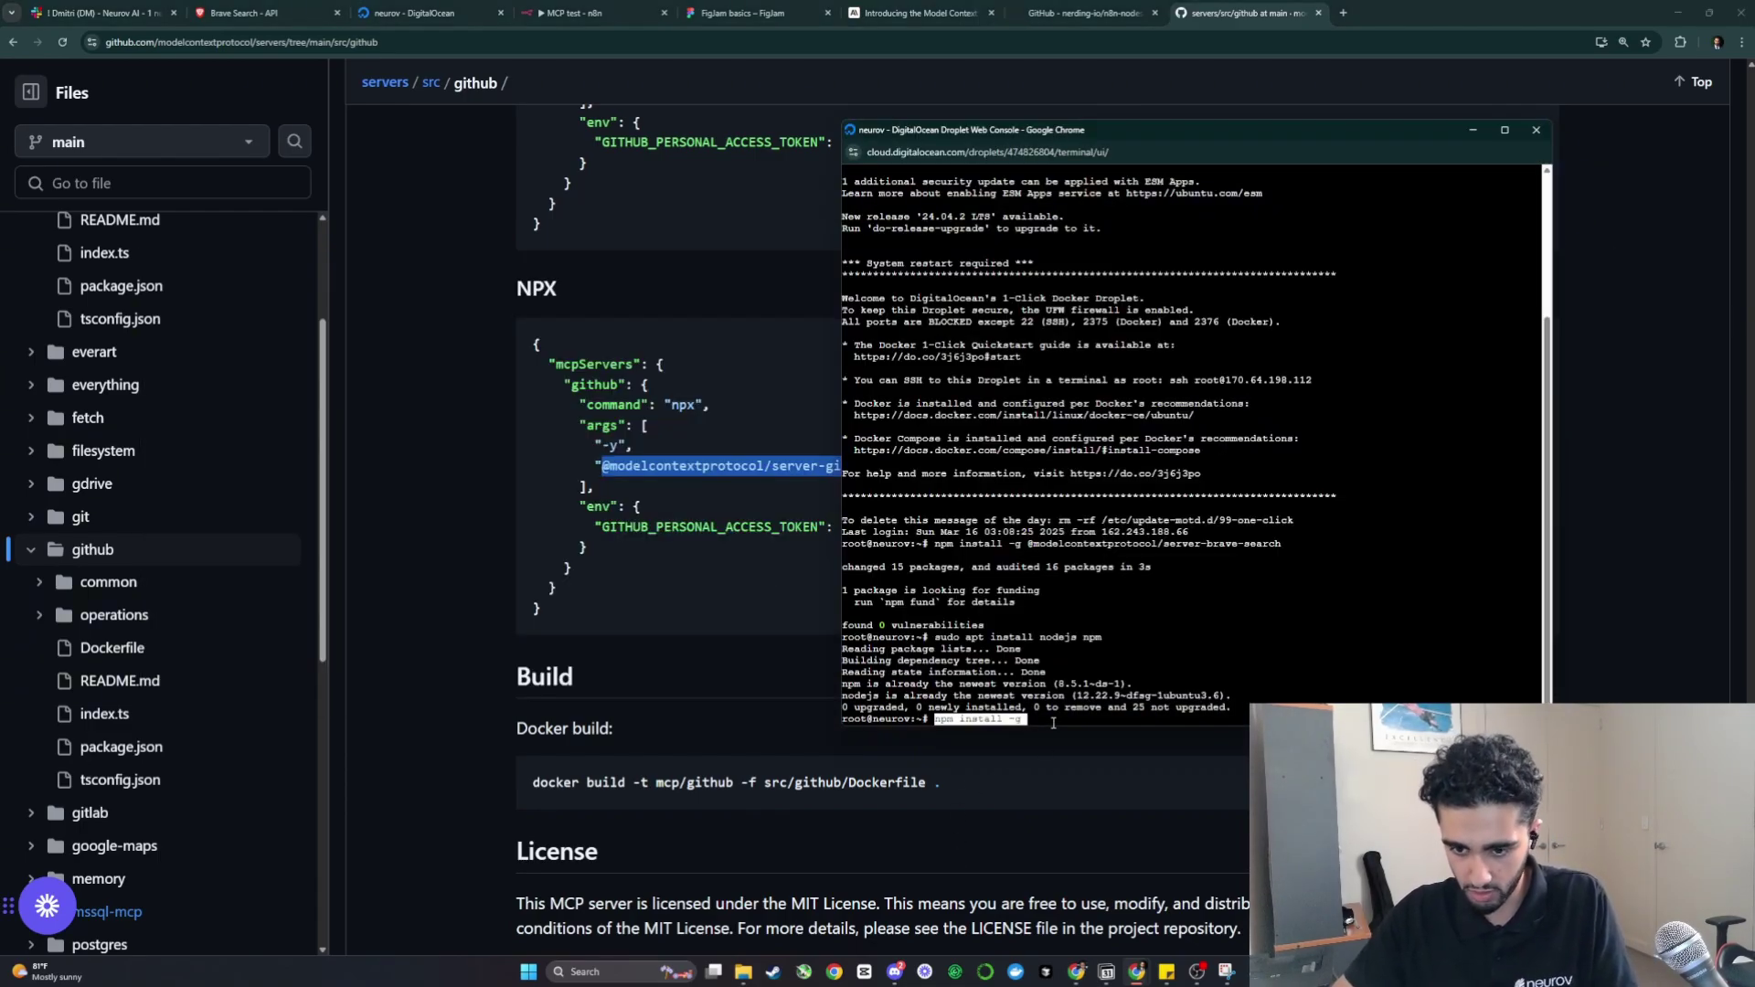
click(1053, 723)
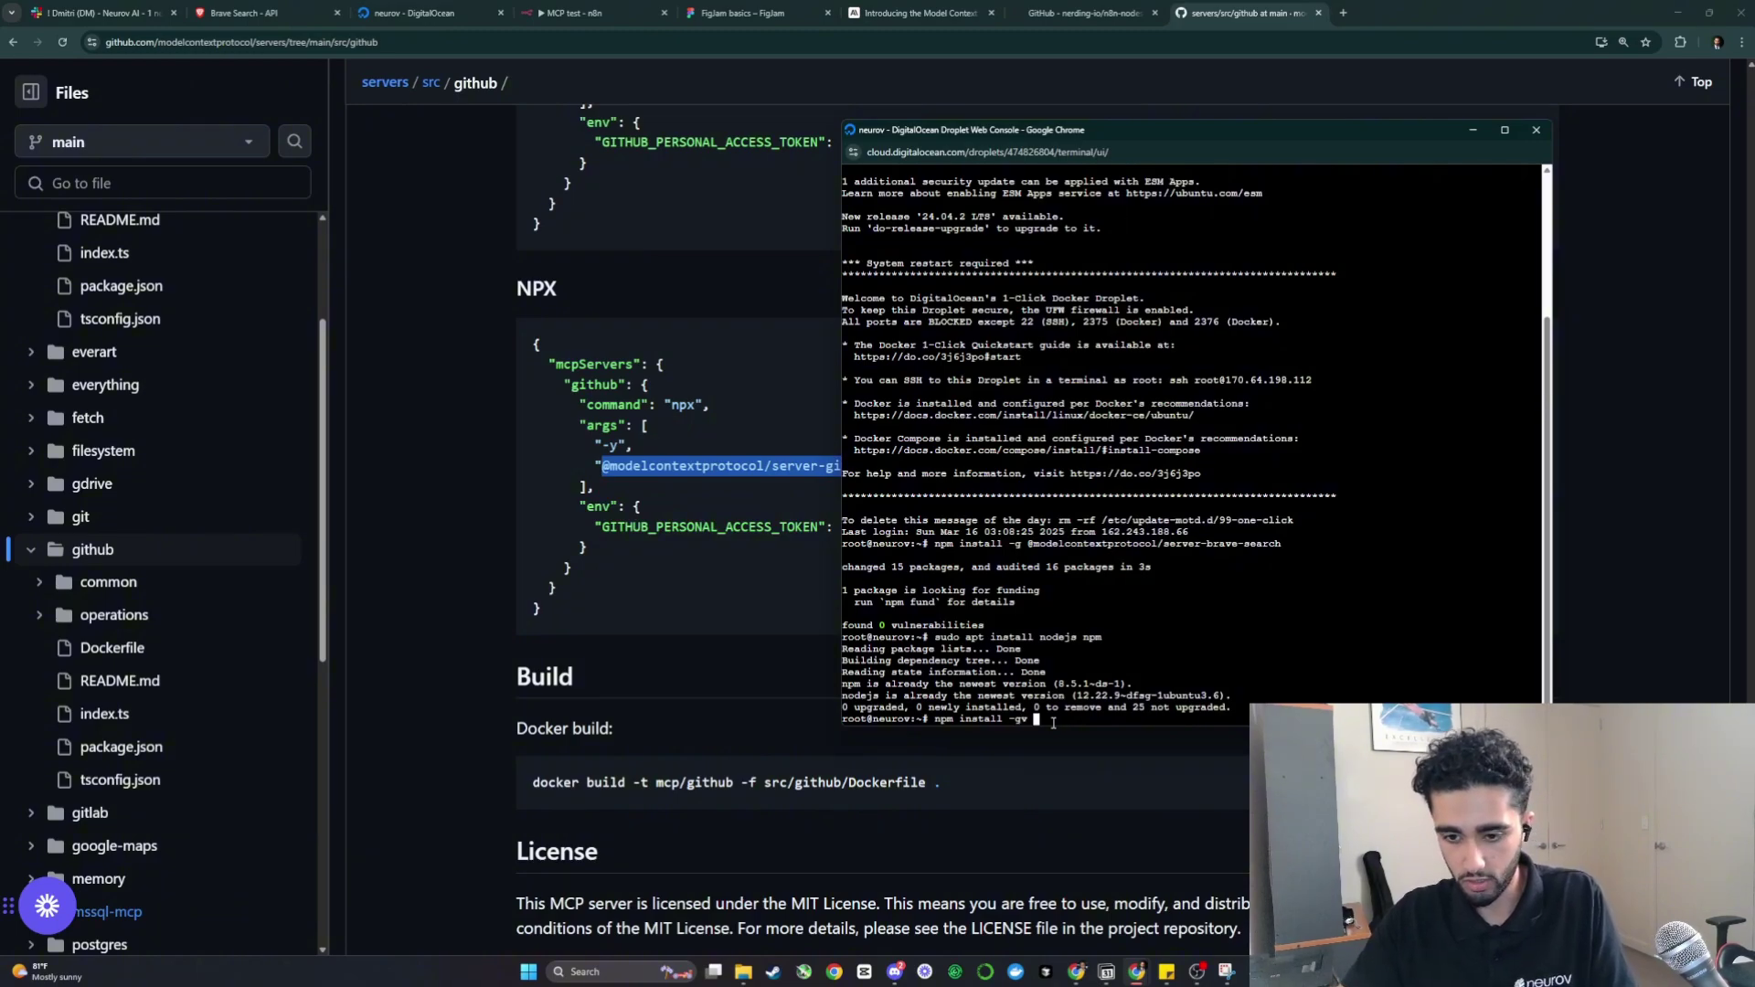
key(BackSpace)
text(g)
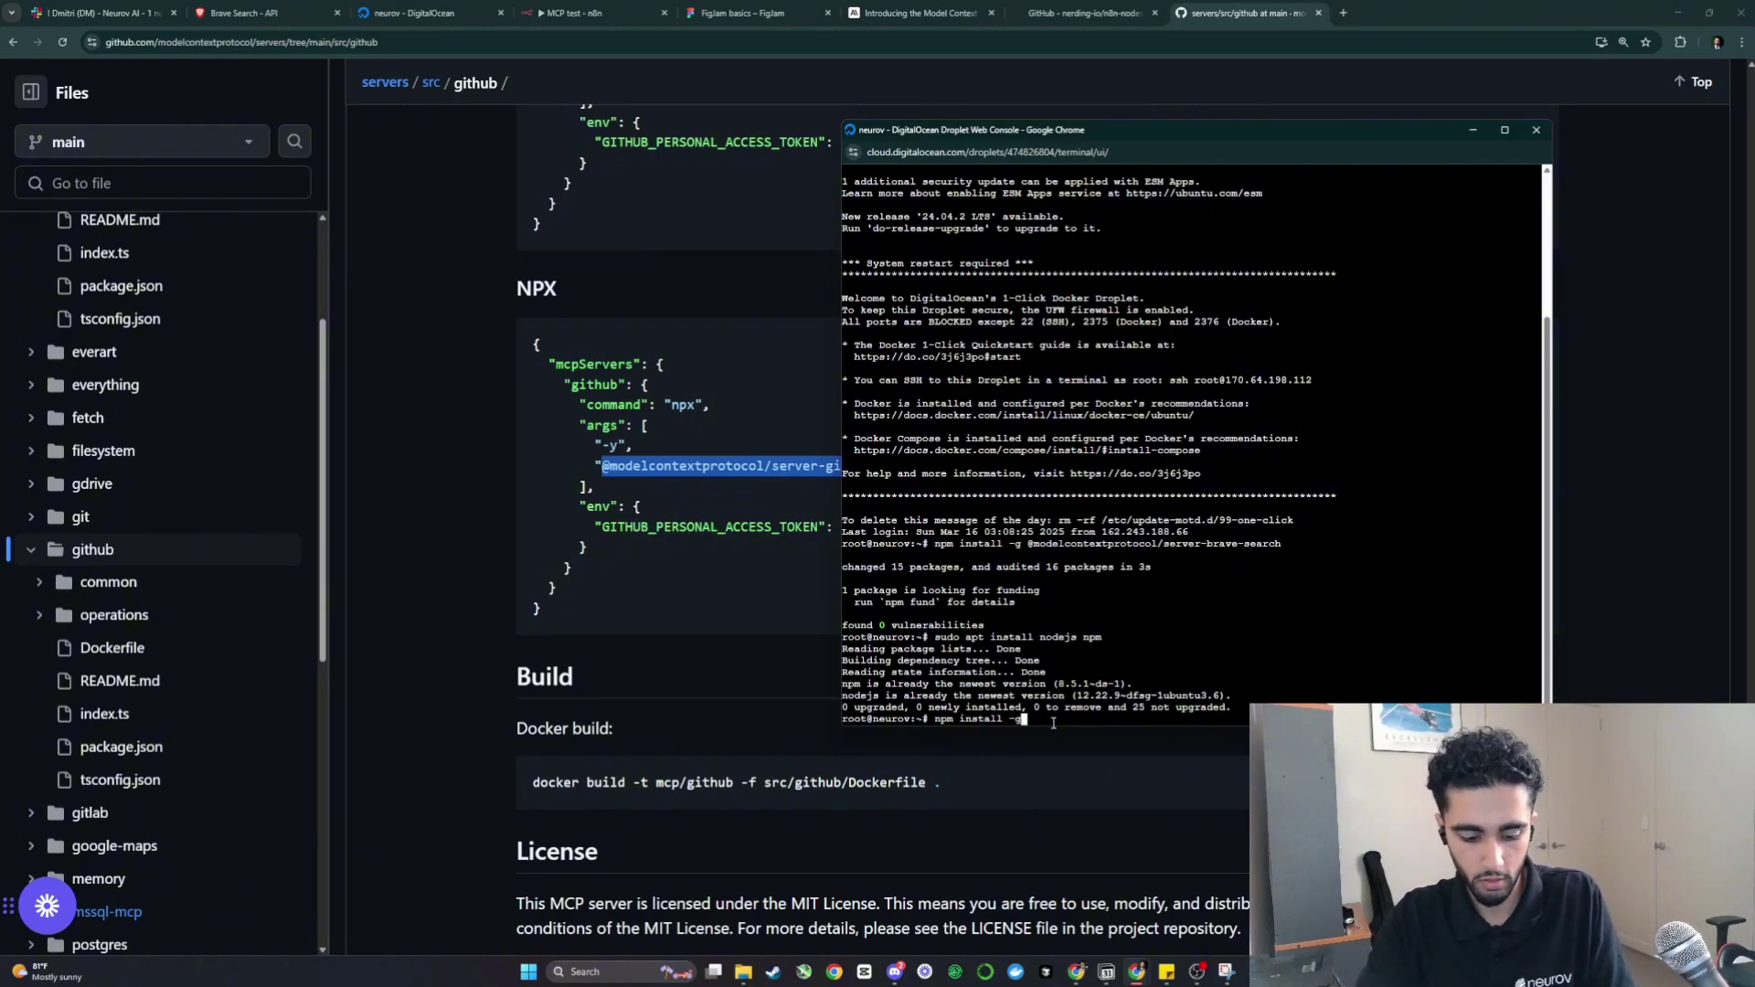
key(ctrl+v)
key(Return)
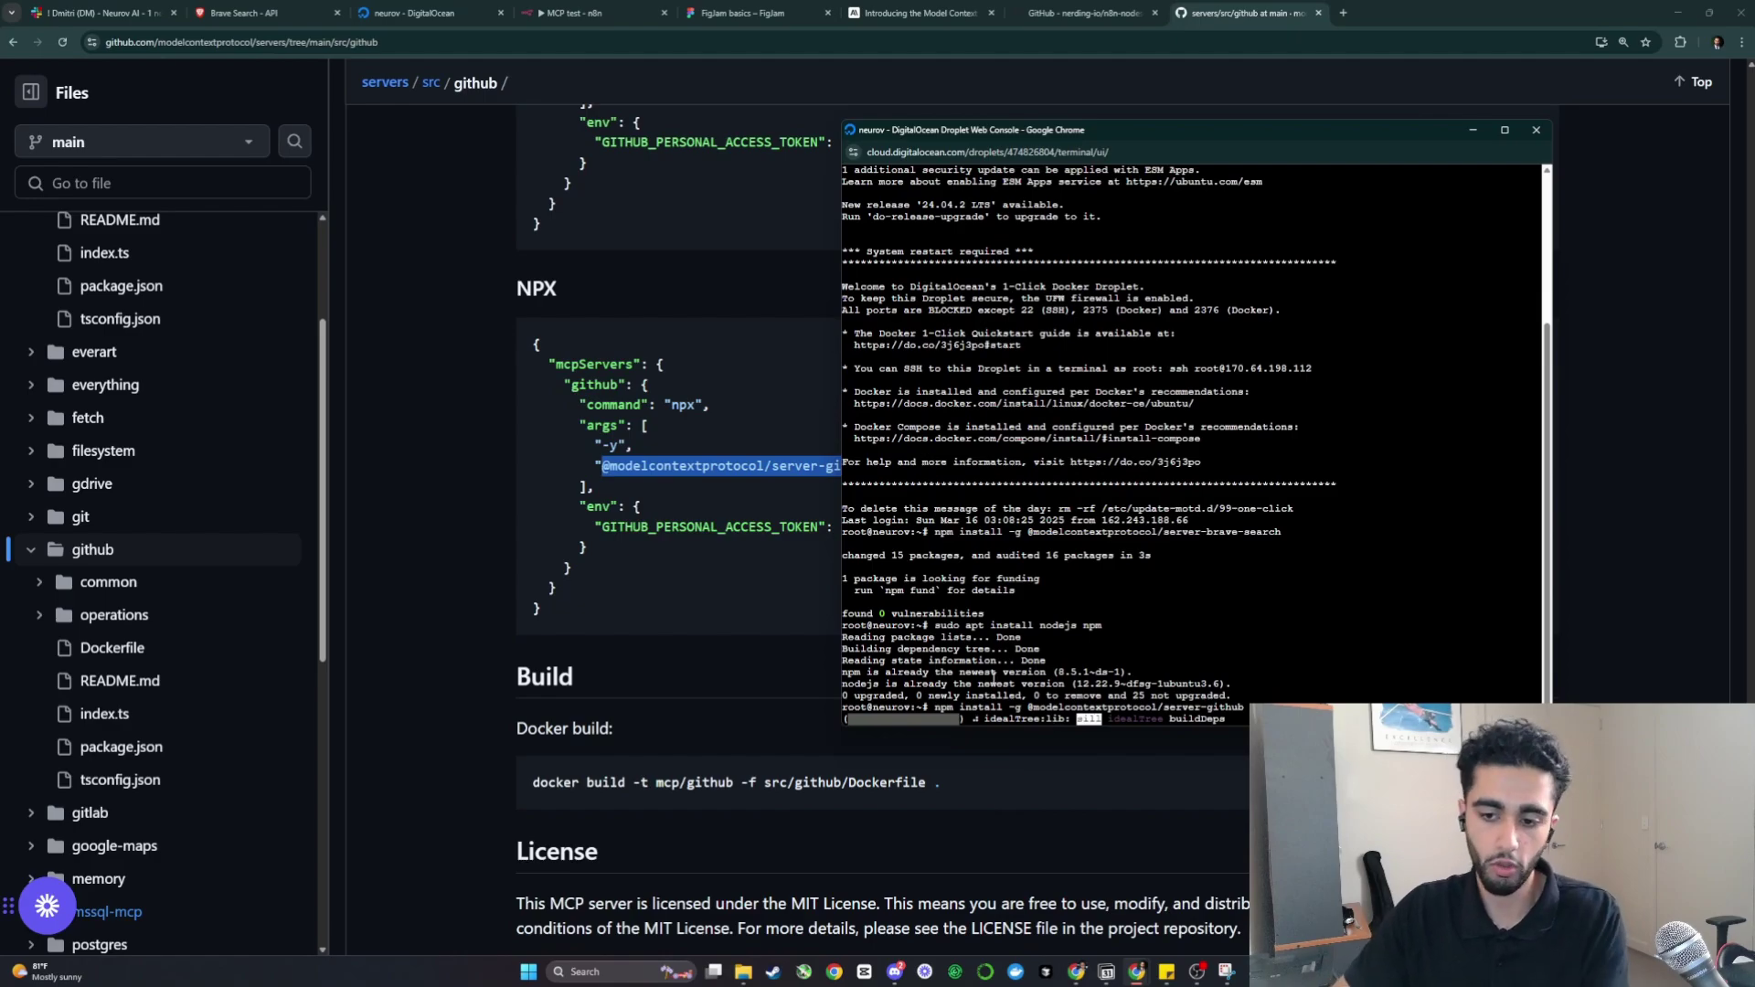
click(447, 539)
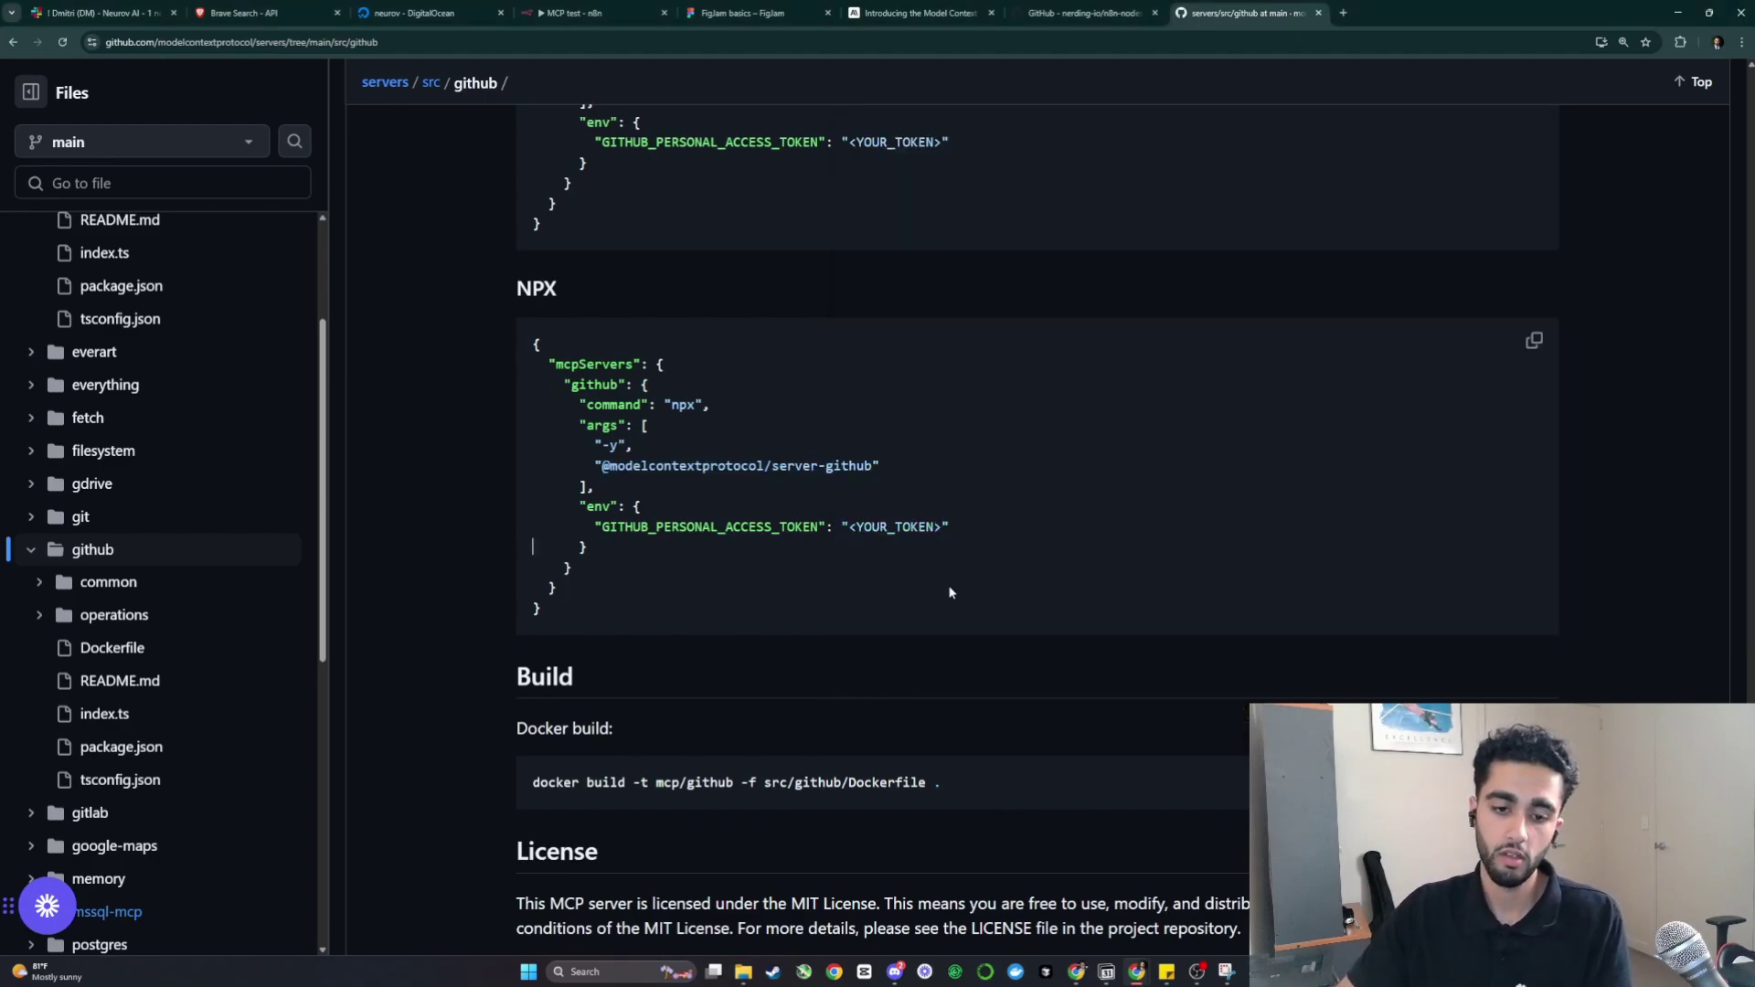
Step: Return to the n8n-nodes README after checking the credential dialog and GitHub NPX config
click(1083, 13)
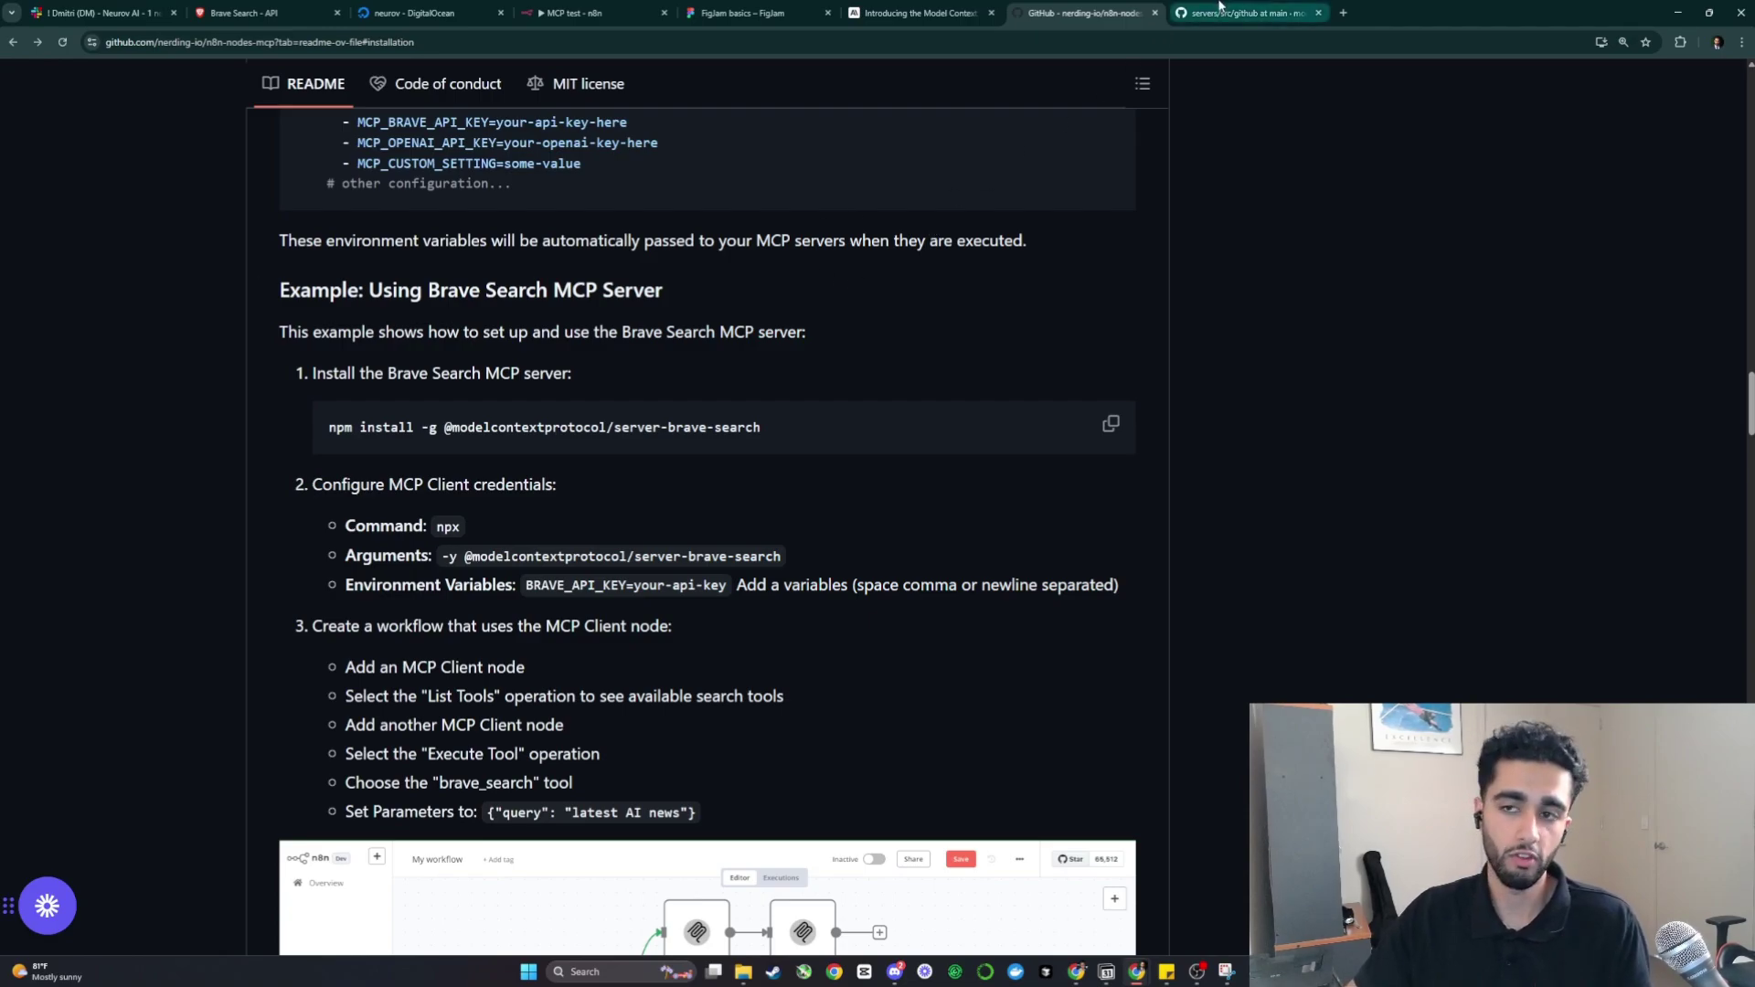
scroll(885, 414, down, 10)
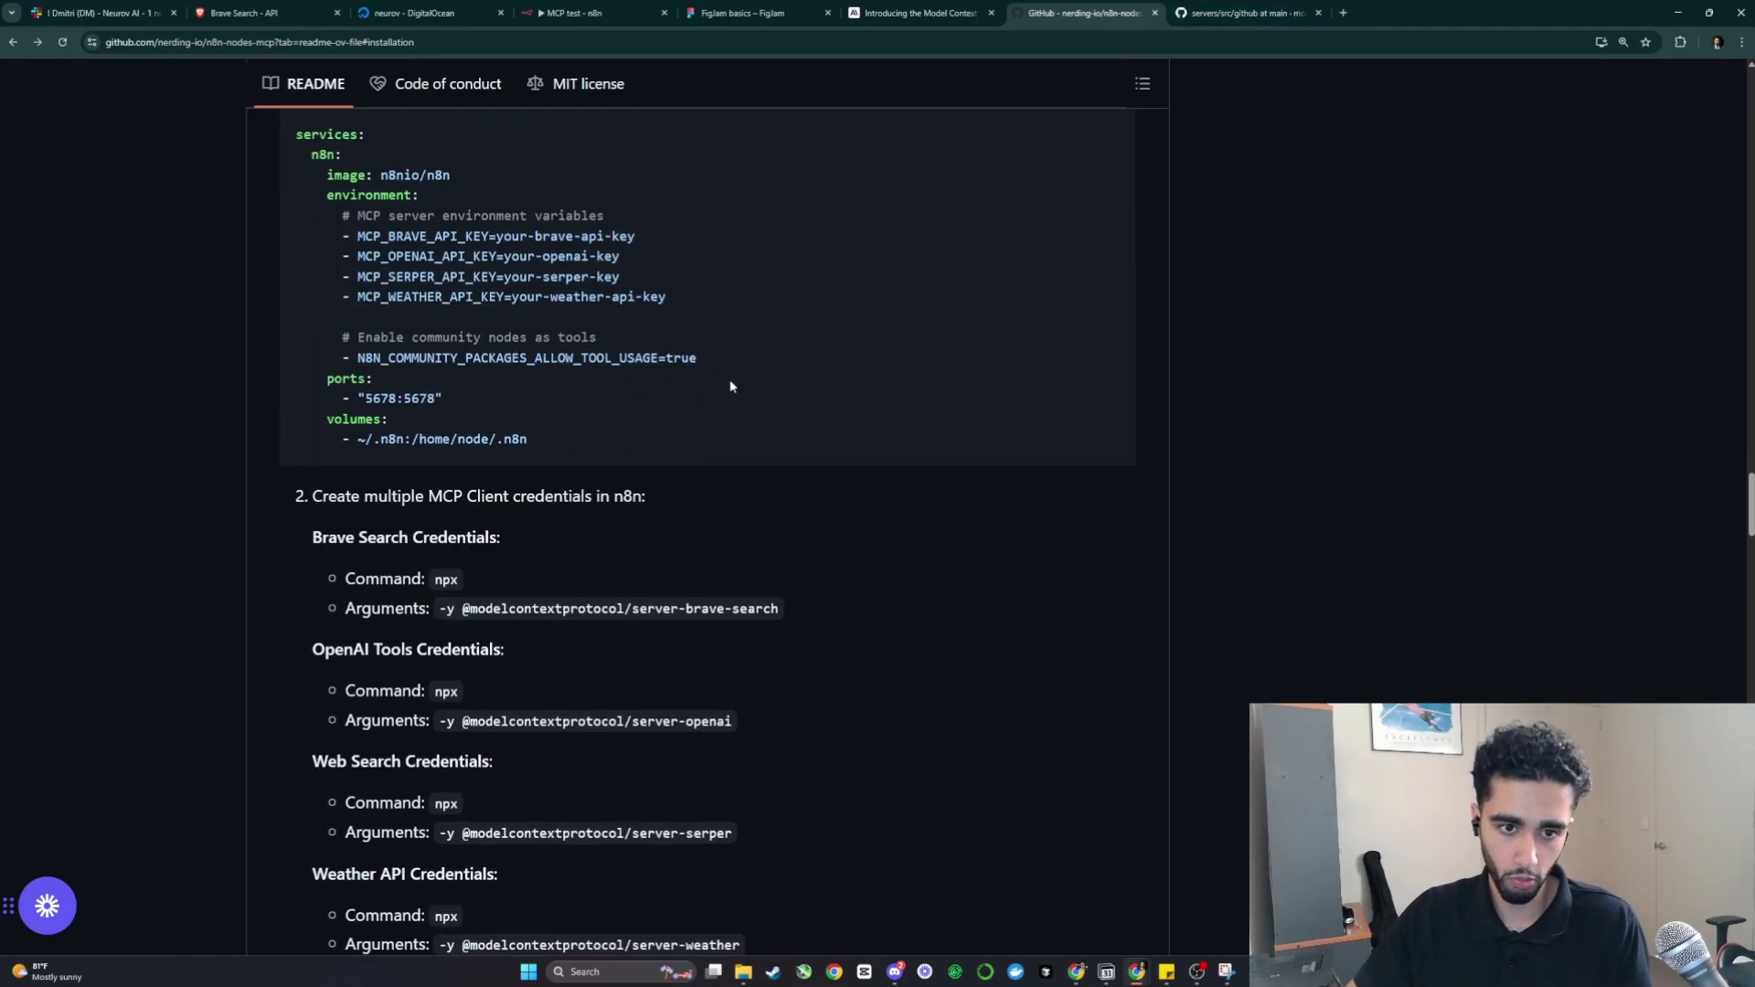
scroll(528, 418, up, 2)
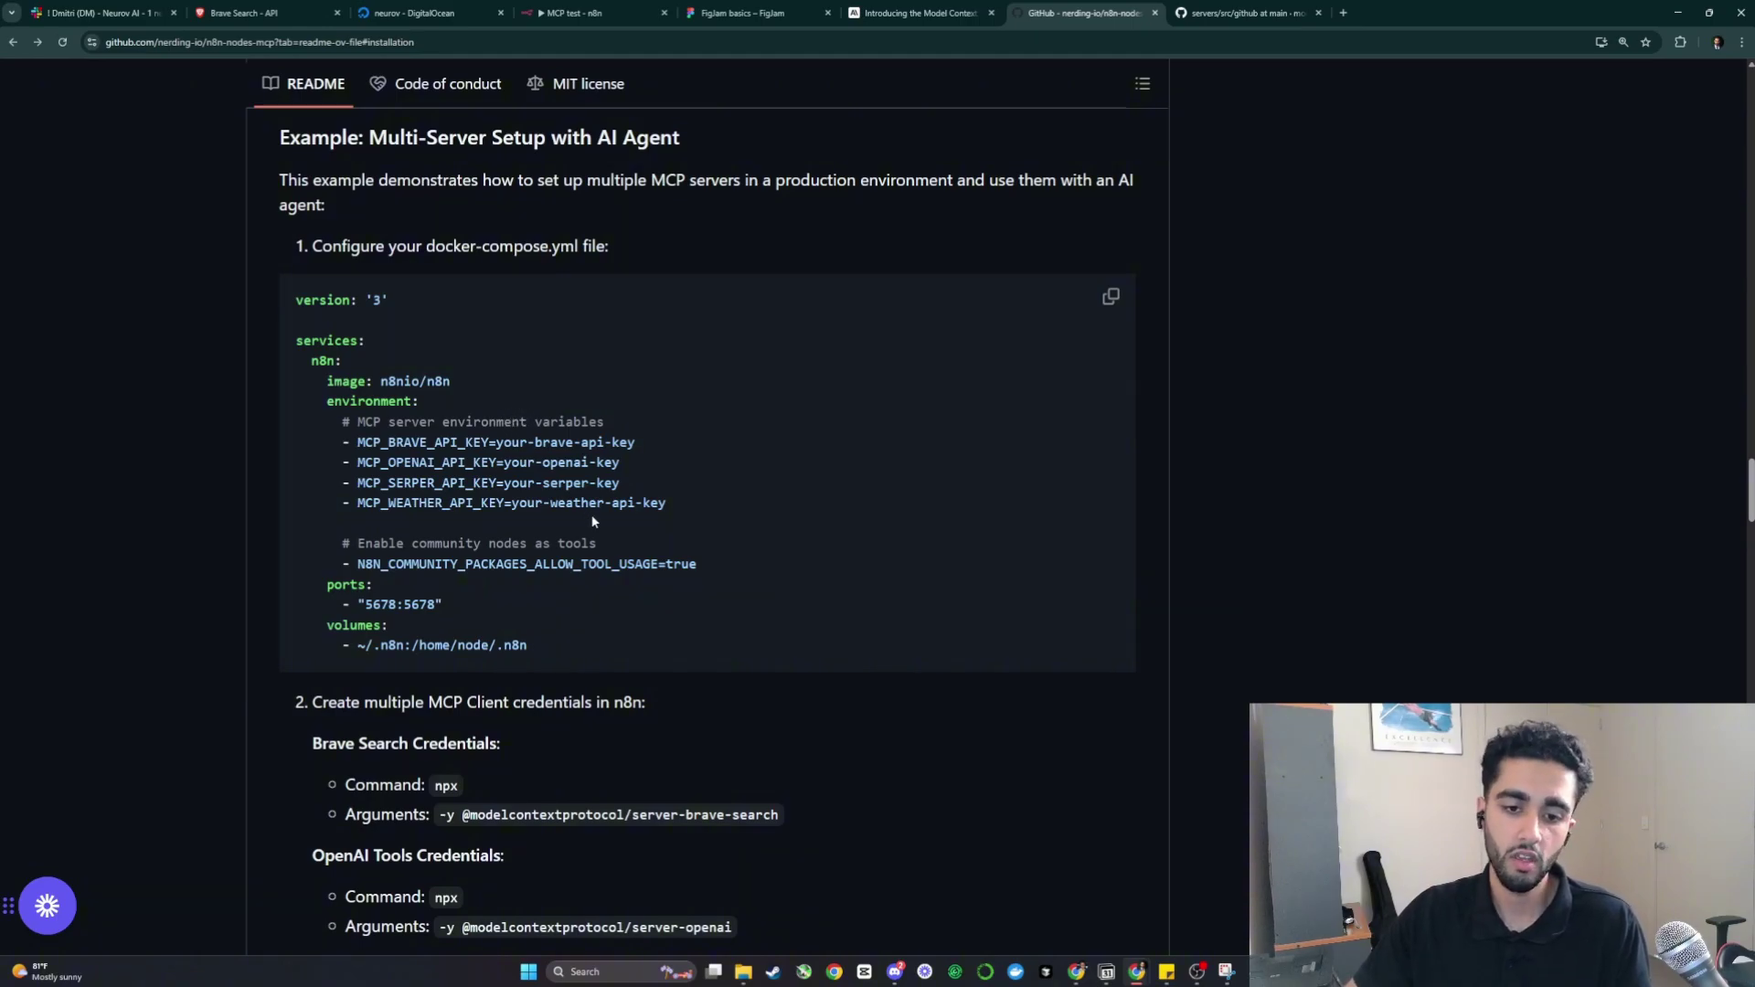
click(578, 23)
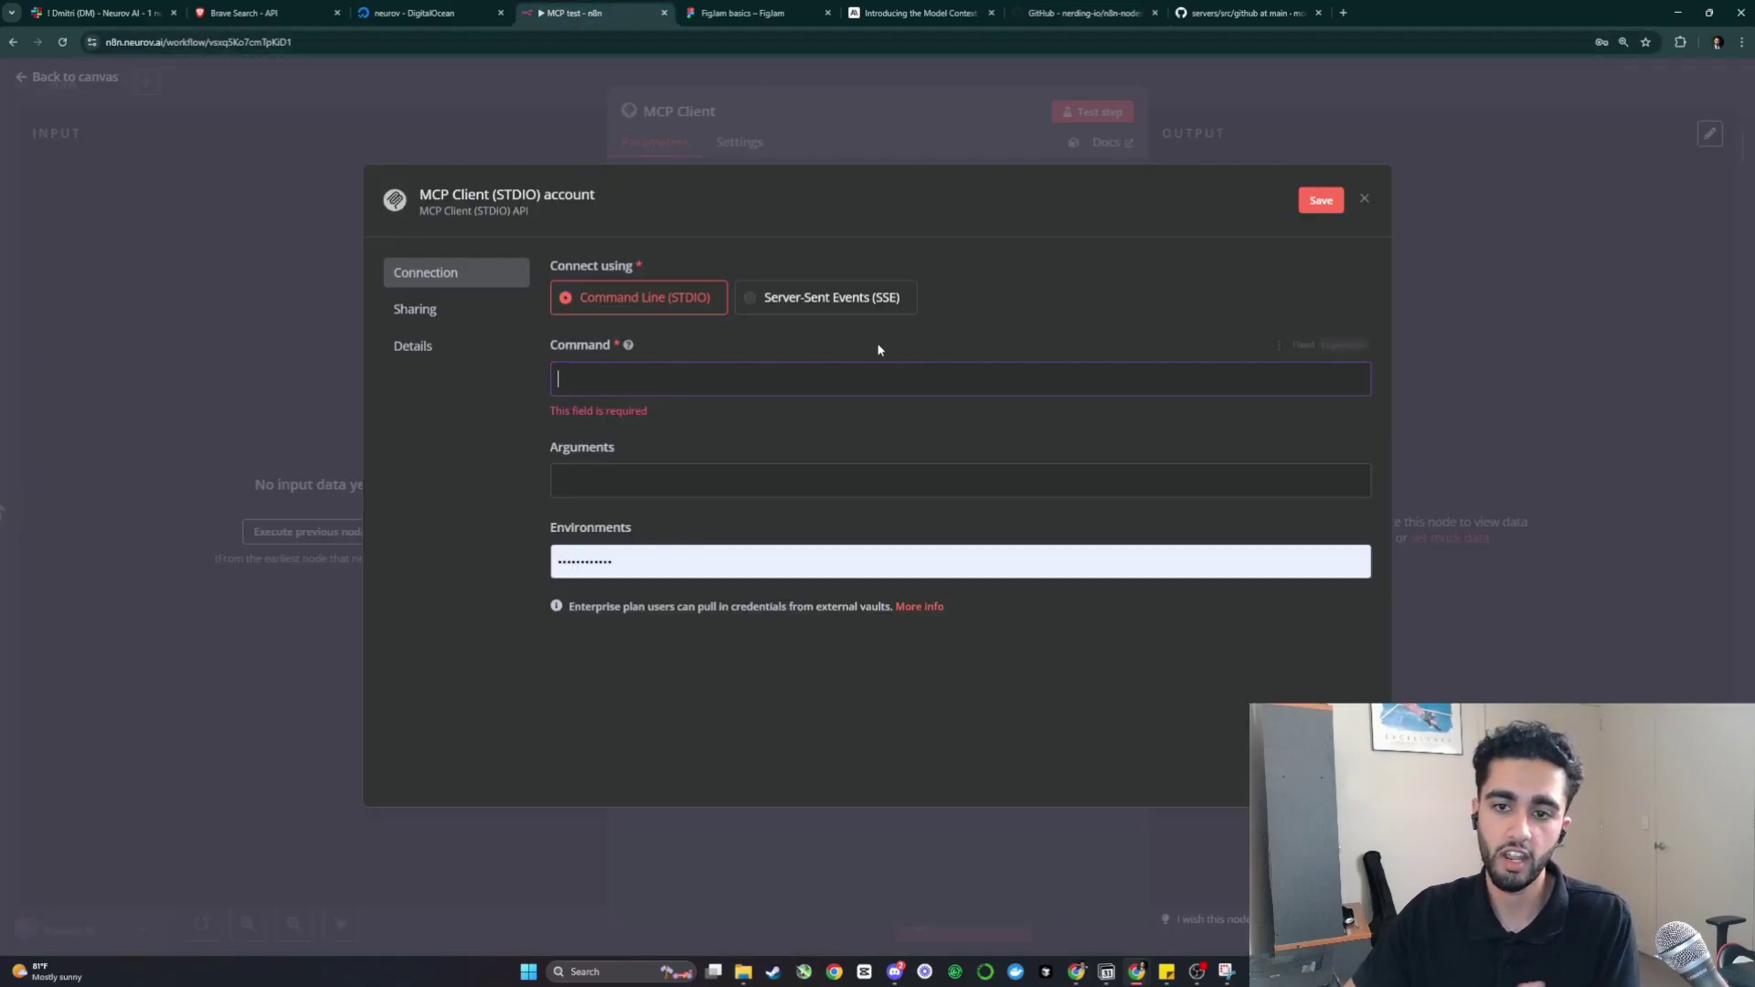
click(1241, 11)
click(1092, 11)
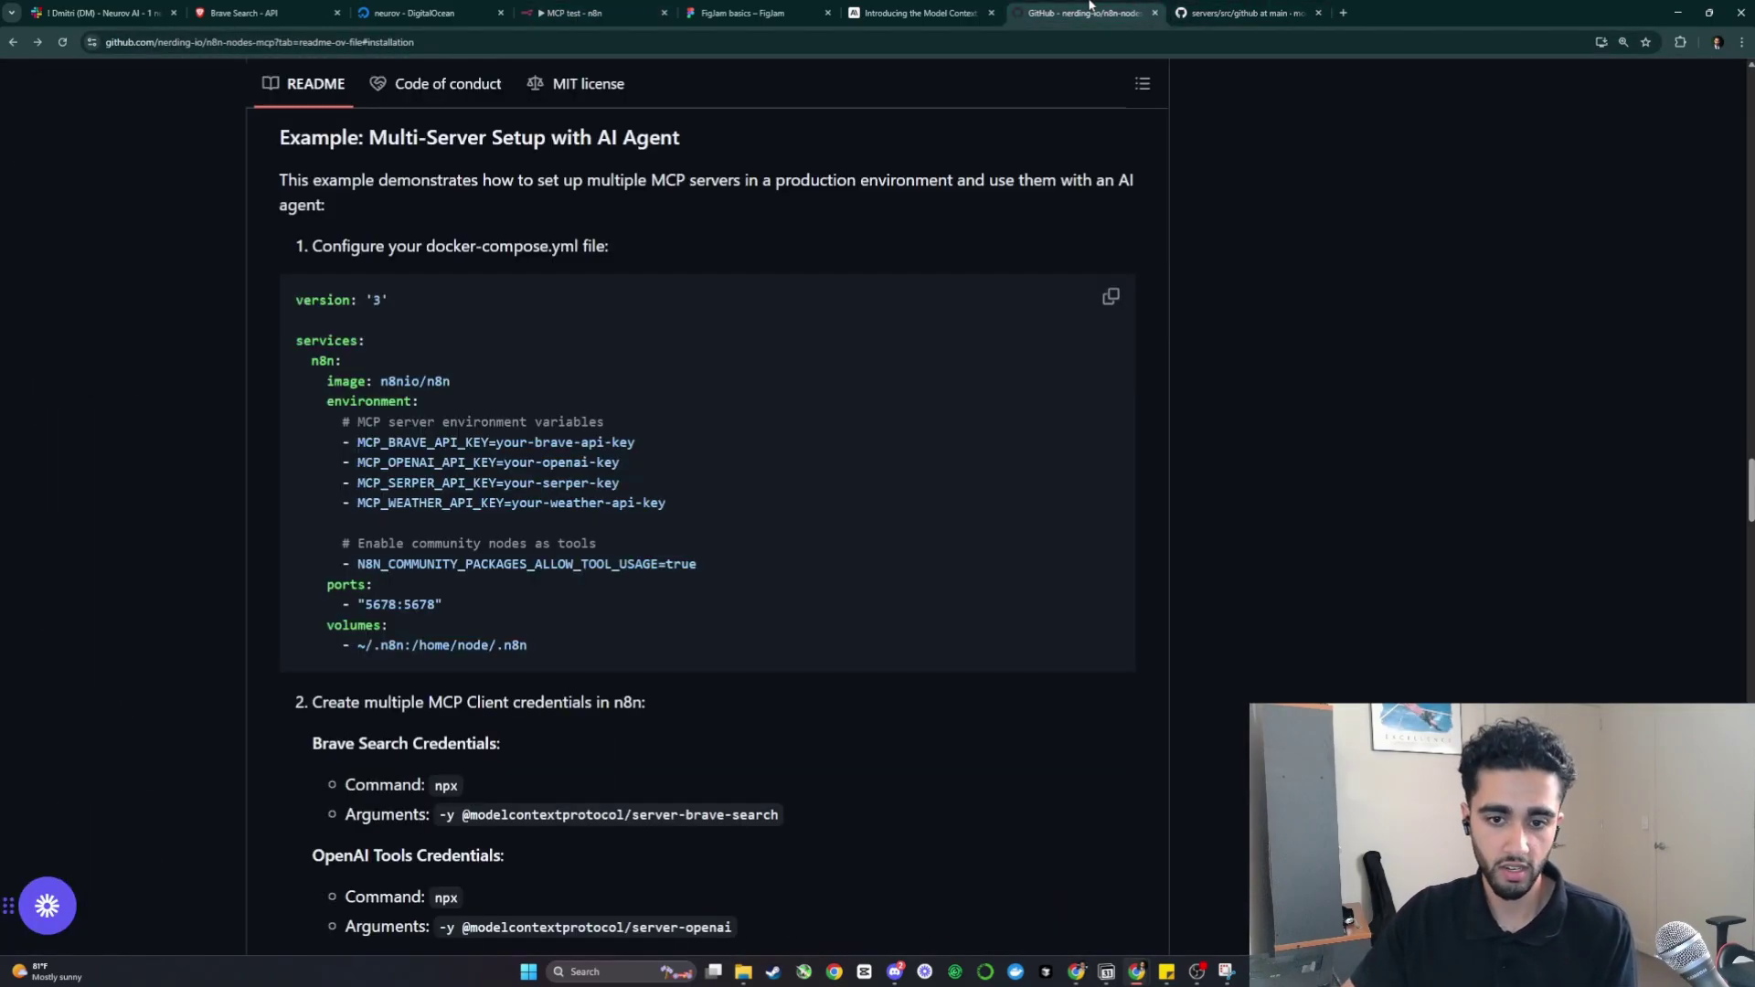
Step: Copy the N8N_COMMUNITY_PACKAGES_ALLOW_TOOL_USAGE=true line from the Multi-Server docker-compose.yml example
drag(357, 564, 696, 569)
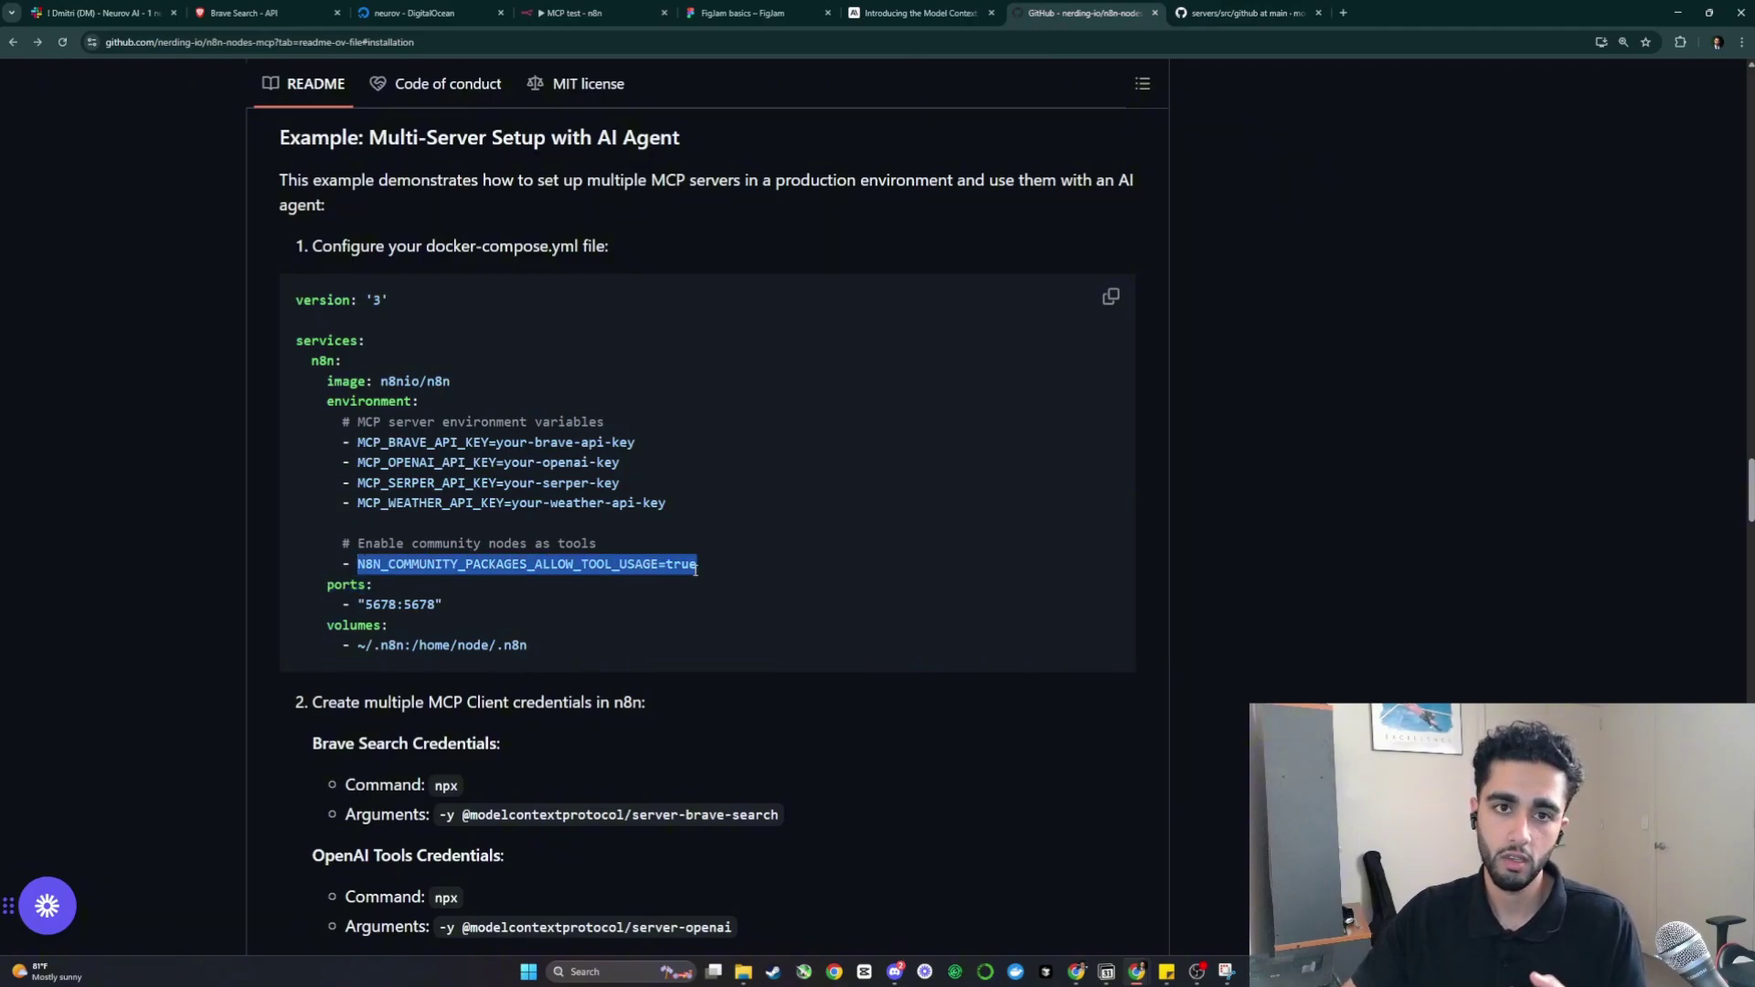
click(390, 565)
scroll(390, 566, down, 1)
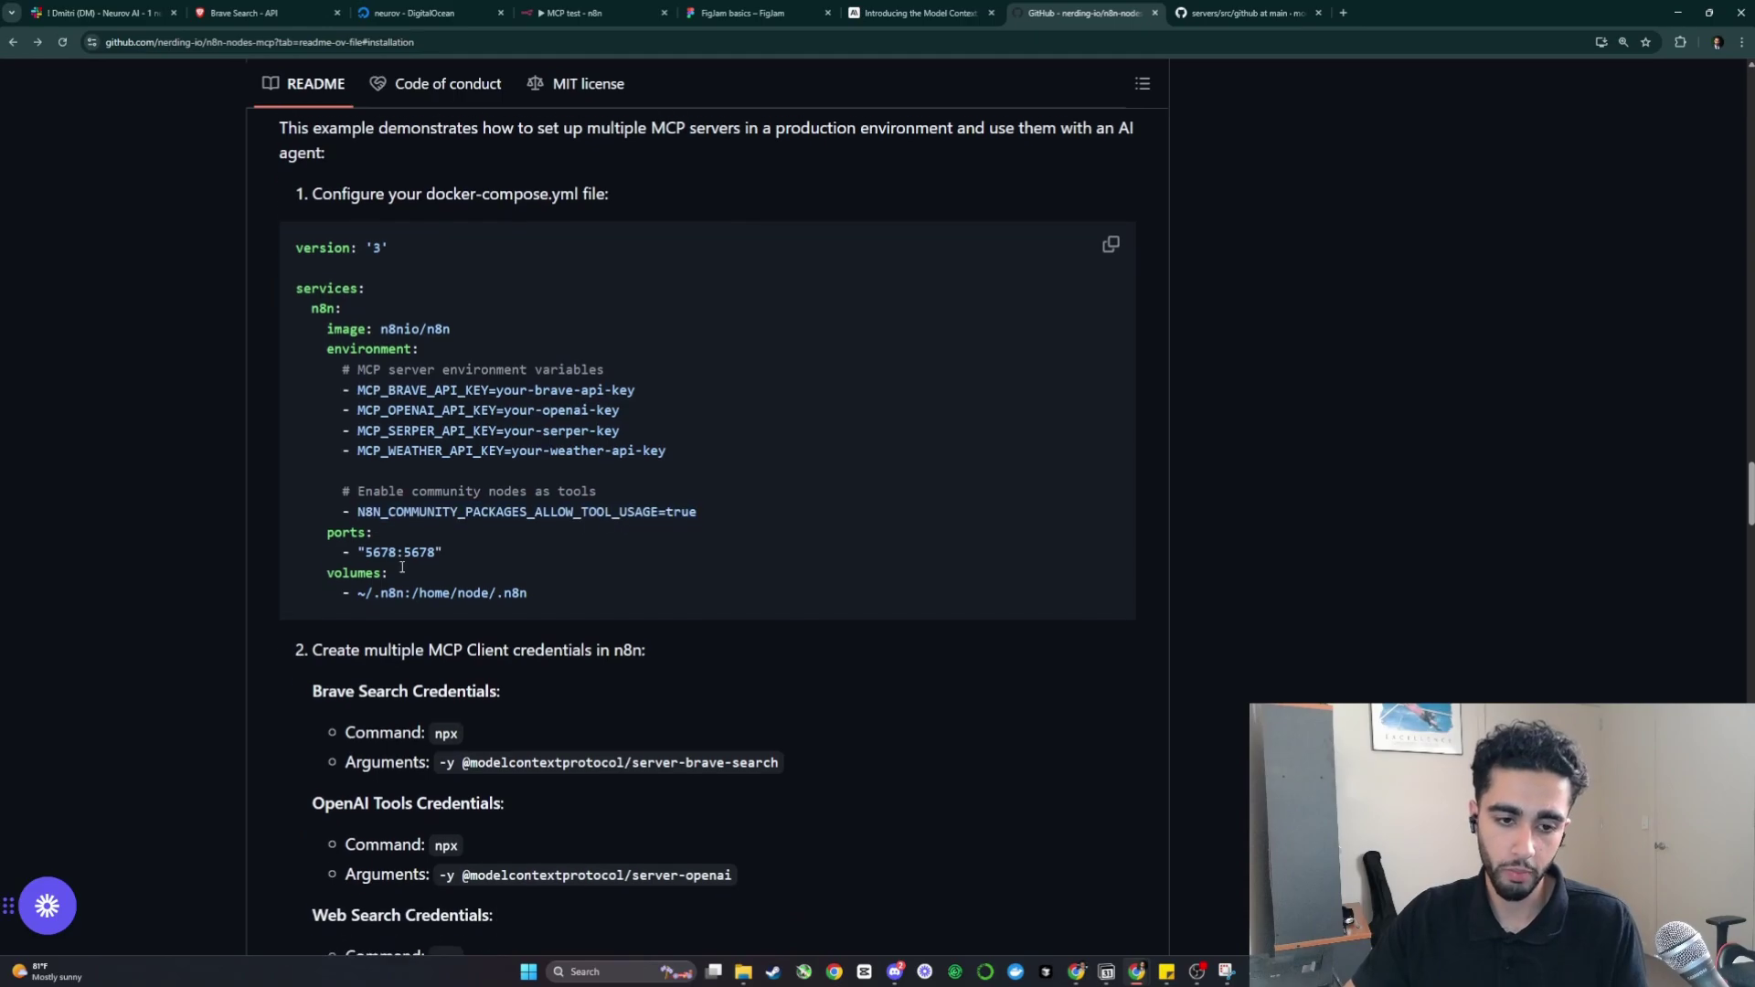
drag(358, 495, 697, 501)
click(698, 501)
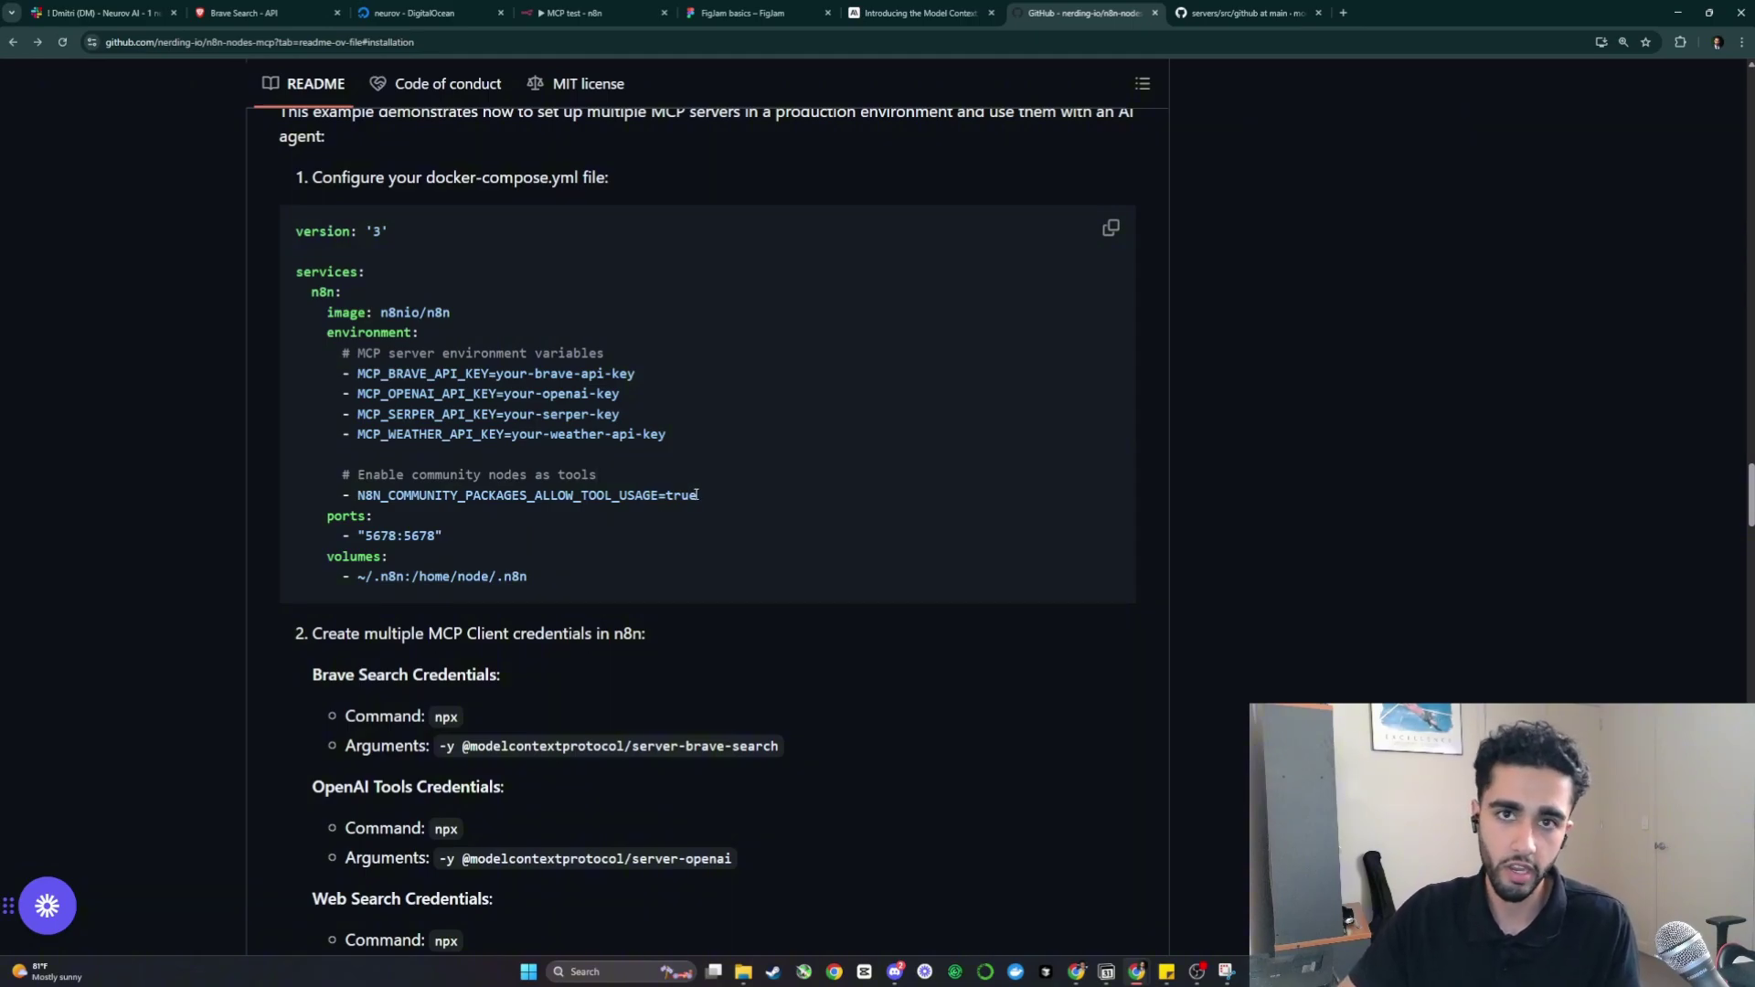
drag(697, 495, 358, 495)
right_click(360, 499)
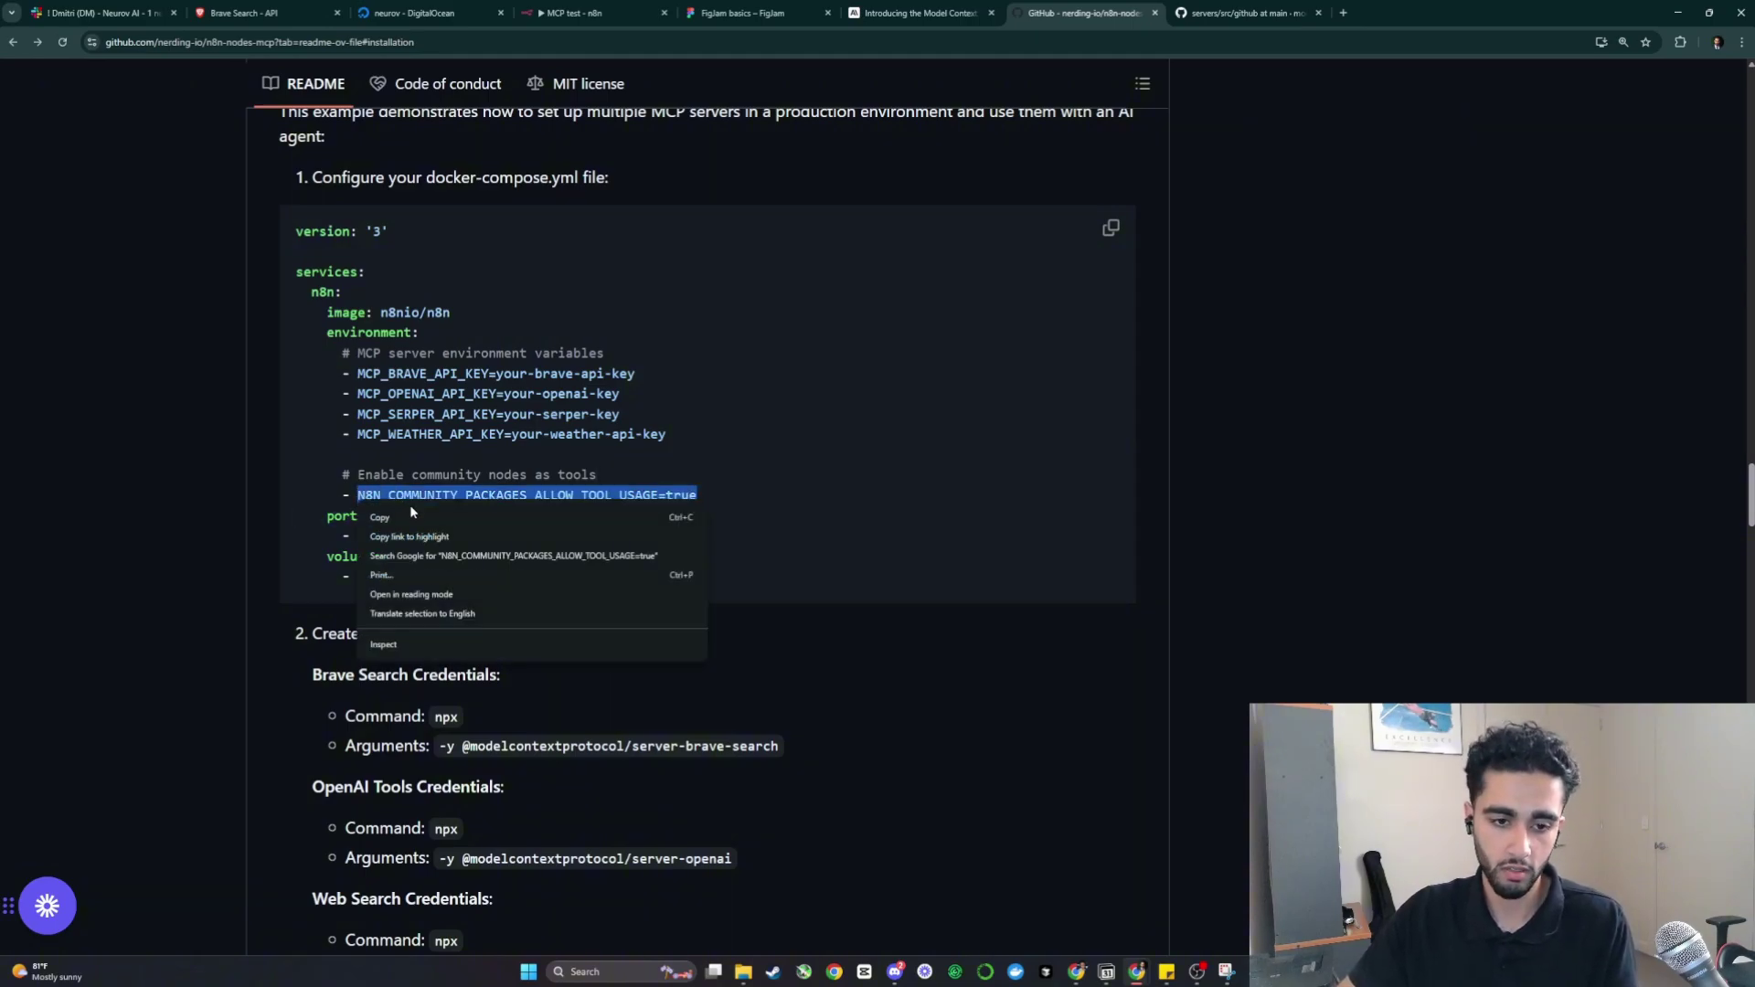
click(402, 519)
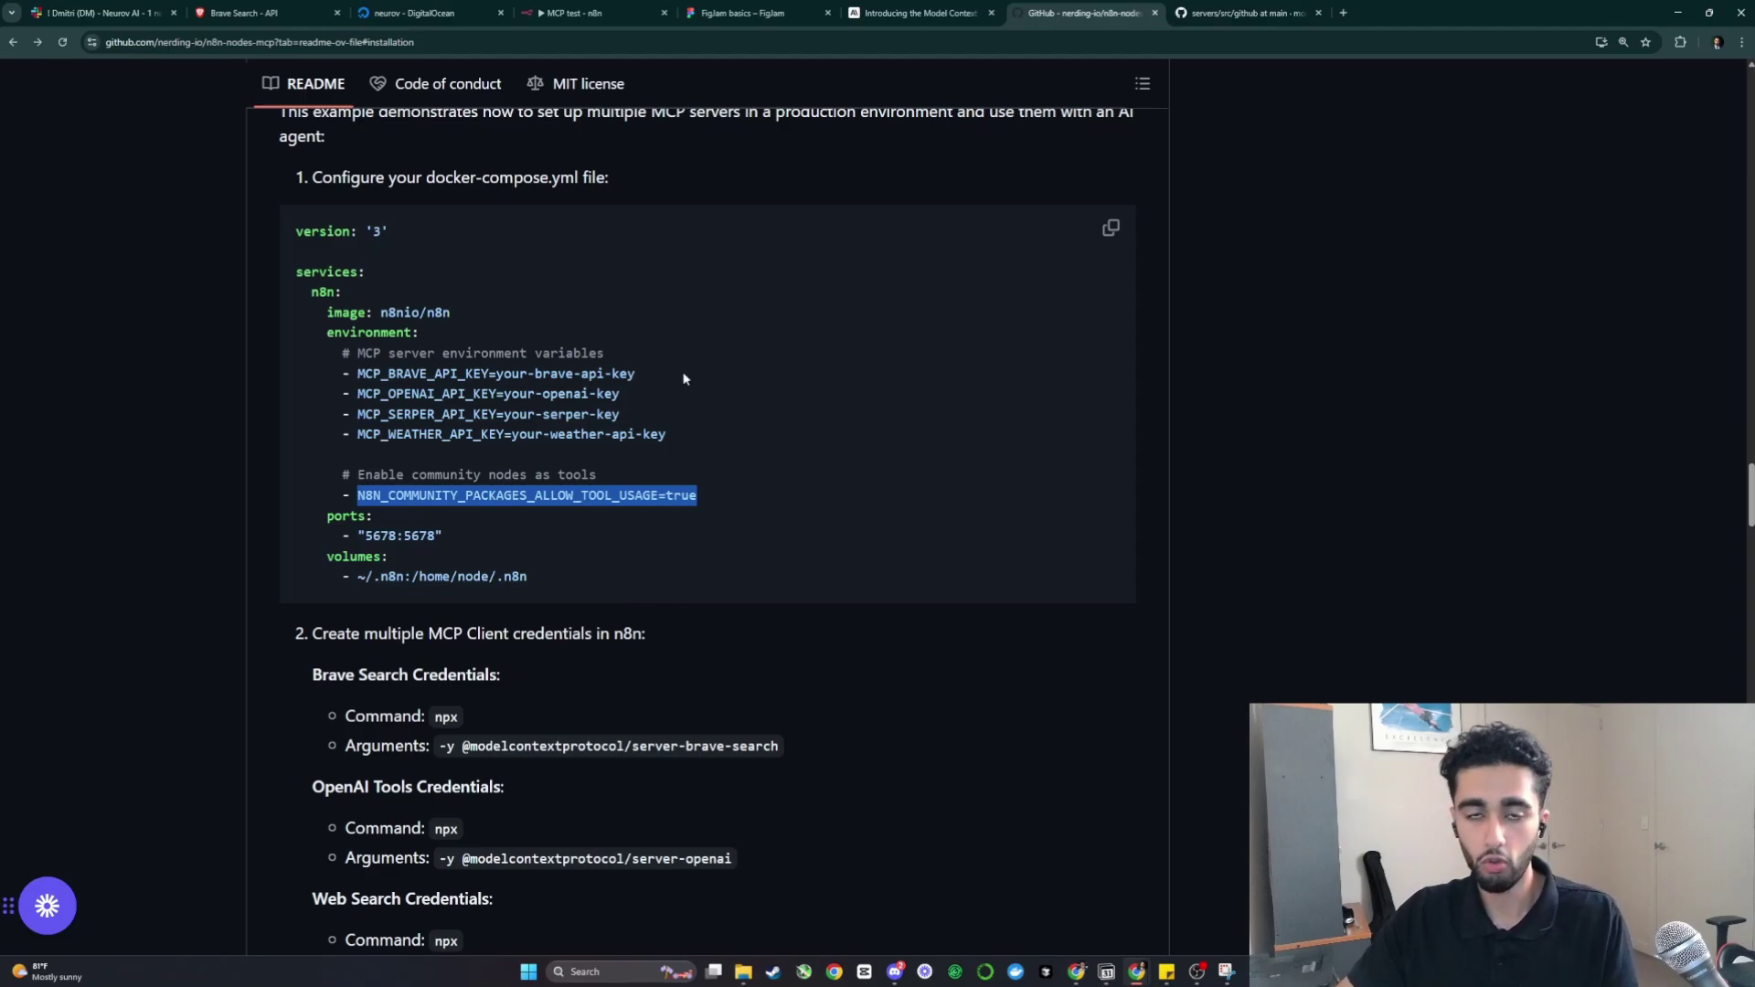
scroll(585, 253, up, 2)
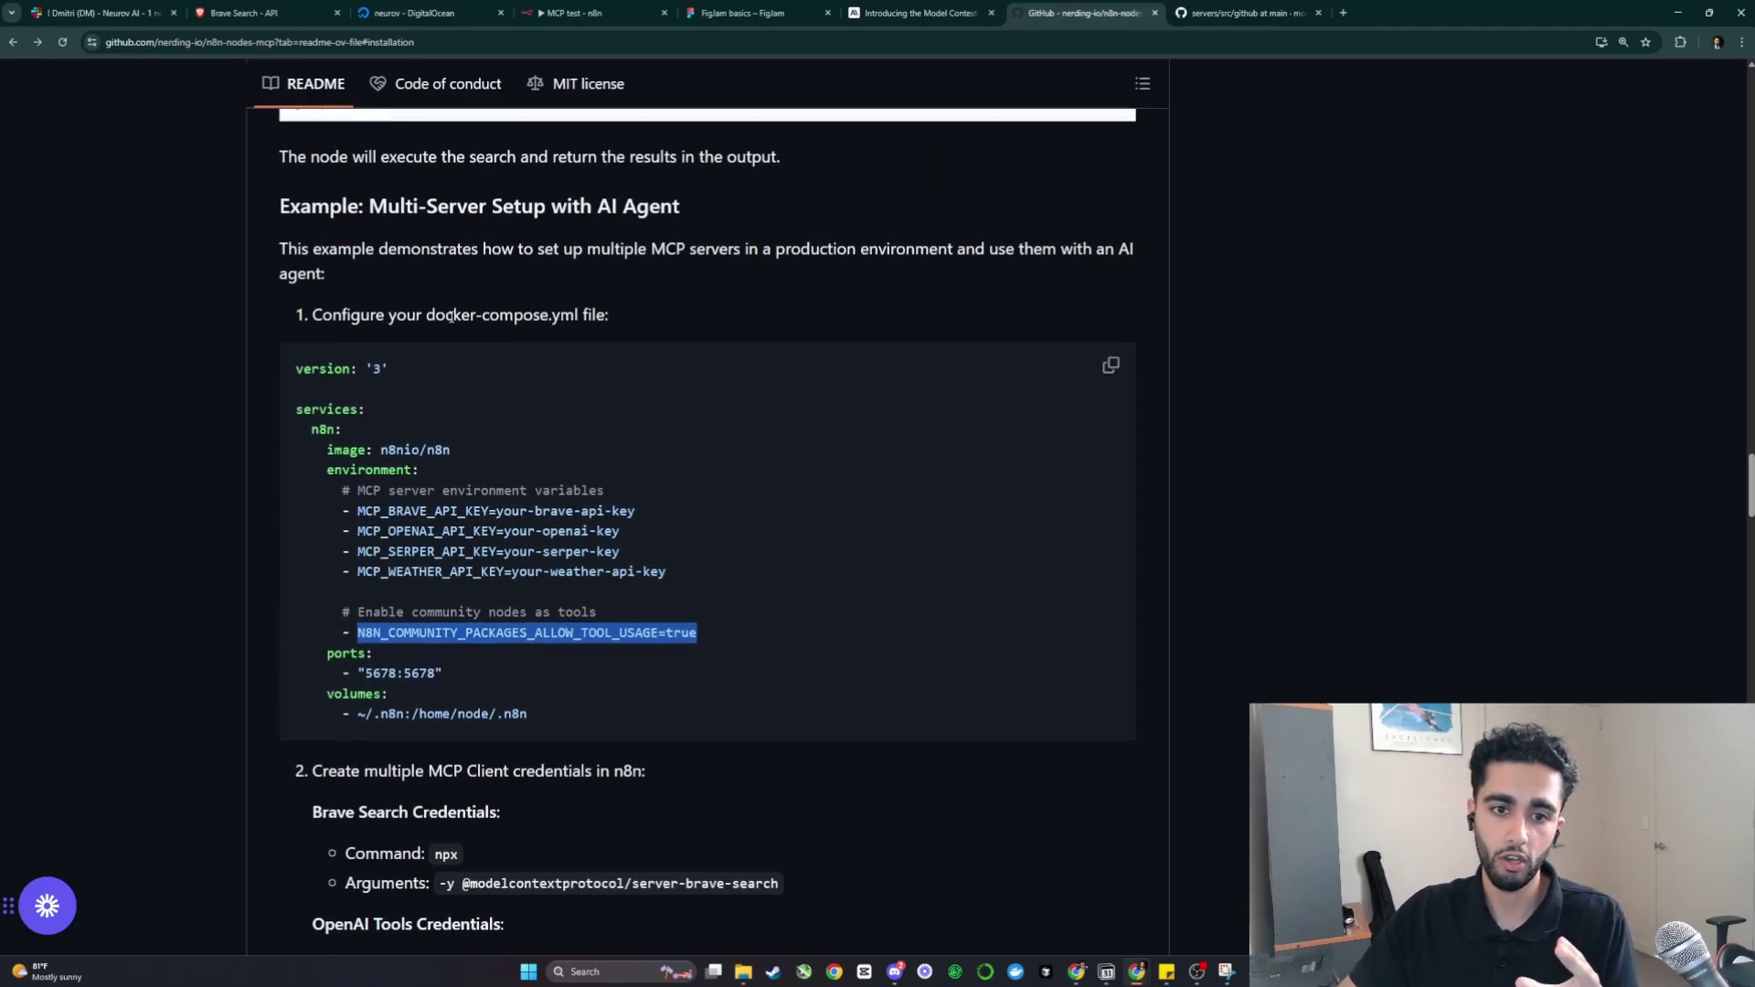
drag(436, 315, 583, 322)
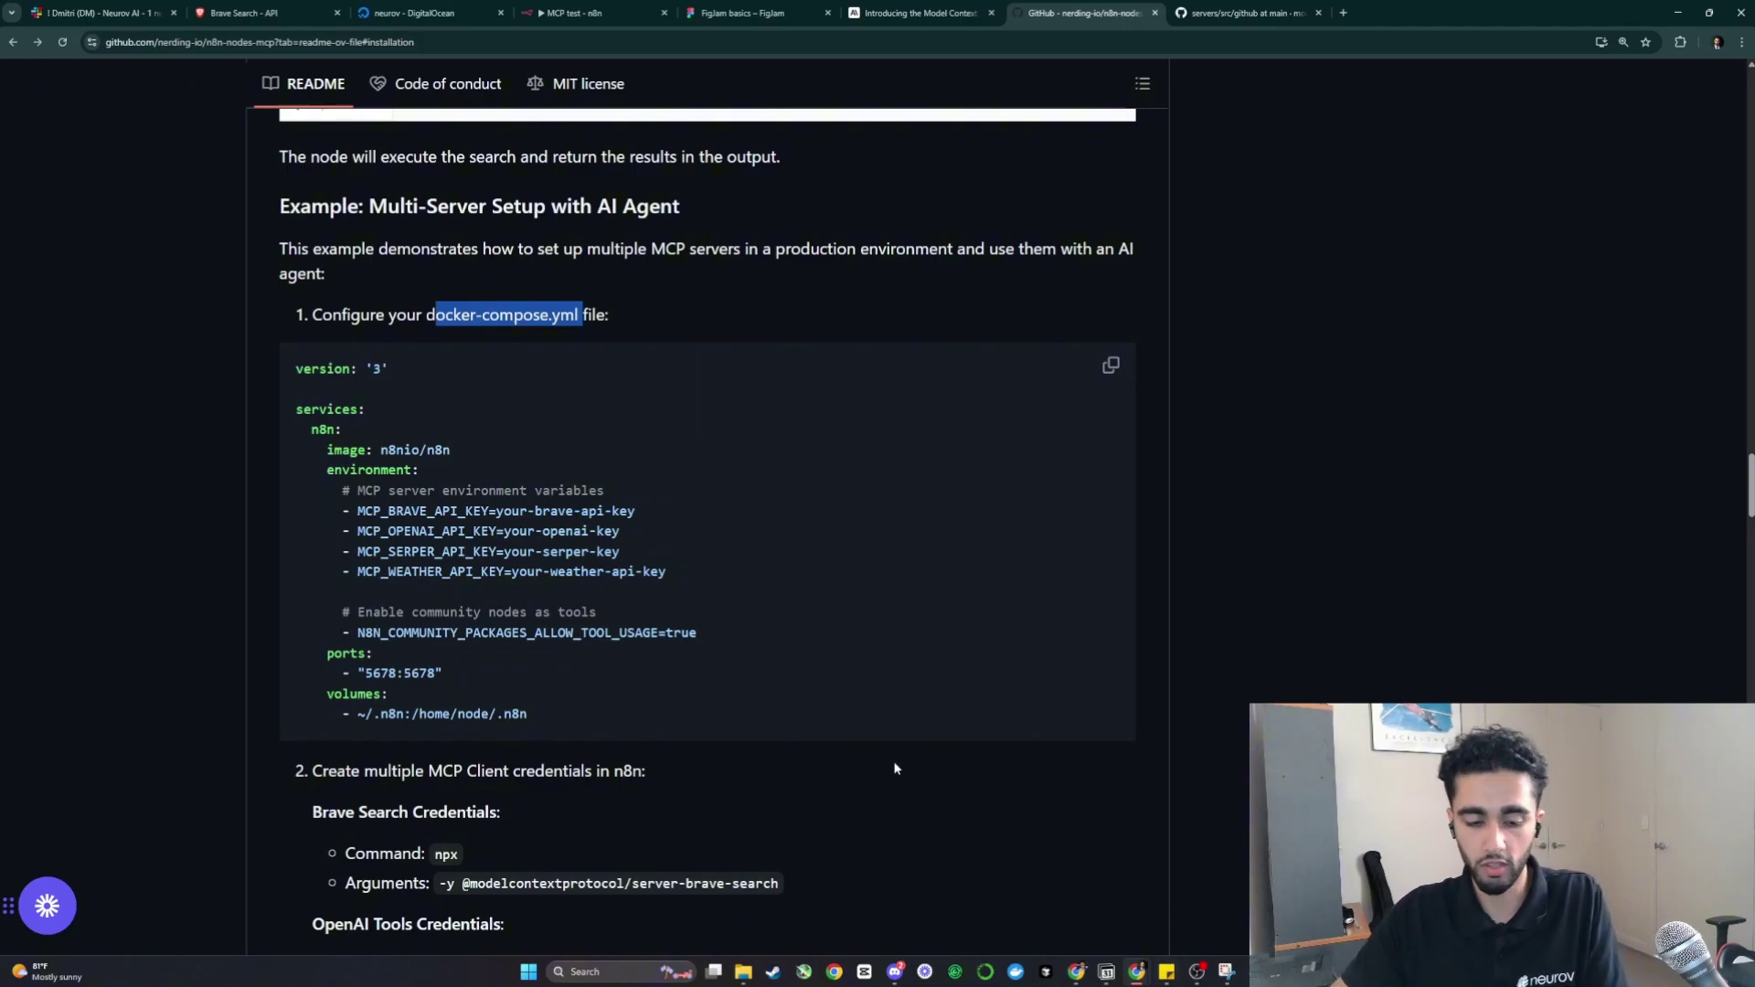
Step: Open n8n-docker-caddy/docker-compose.yml in nano and check the tool-usage environment variable
key(alt+Tab)
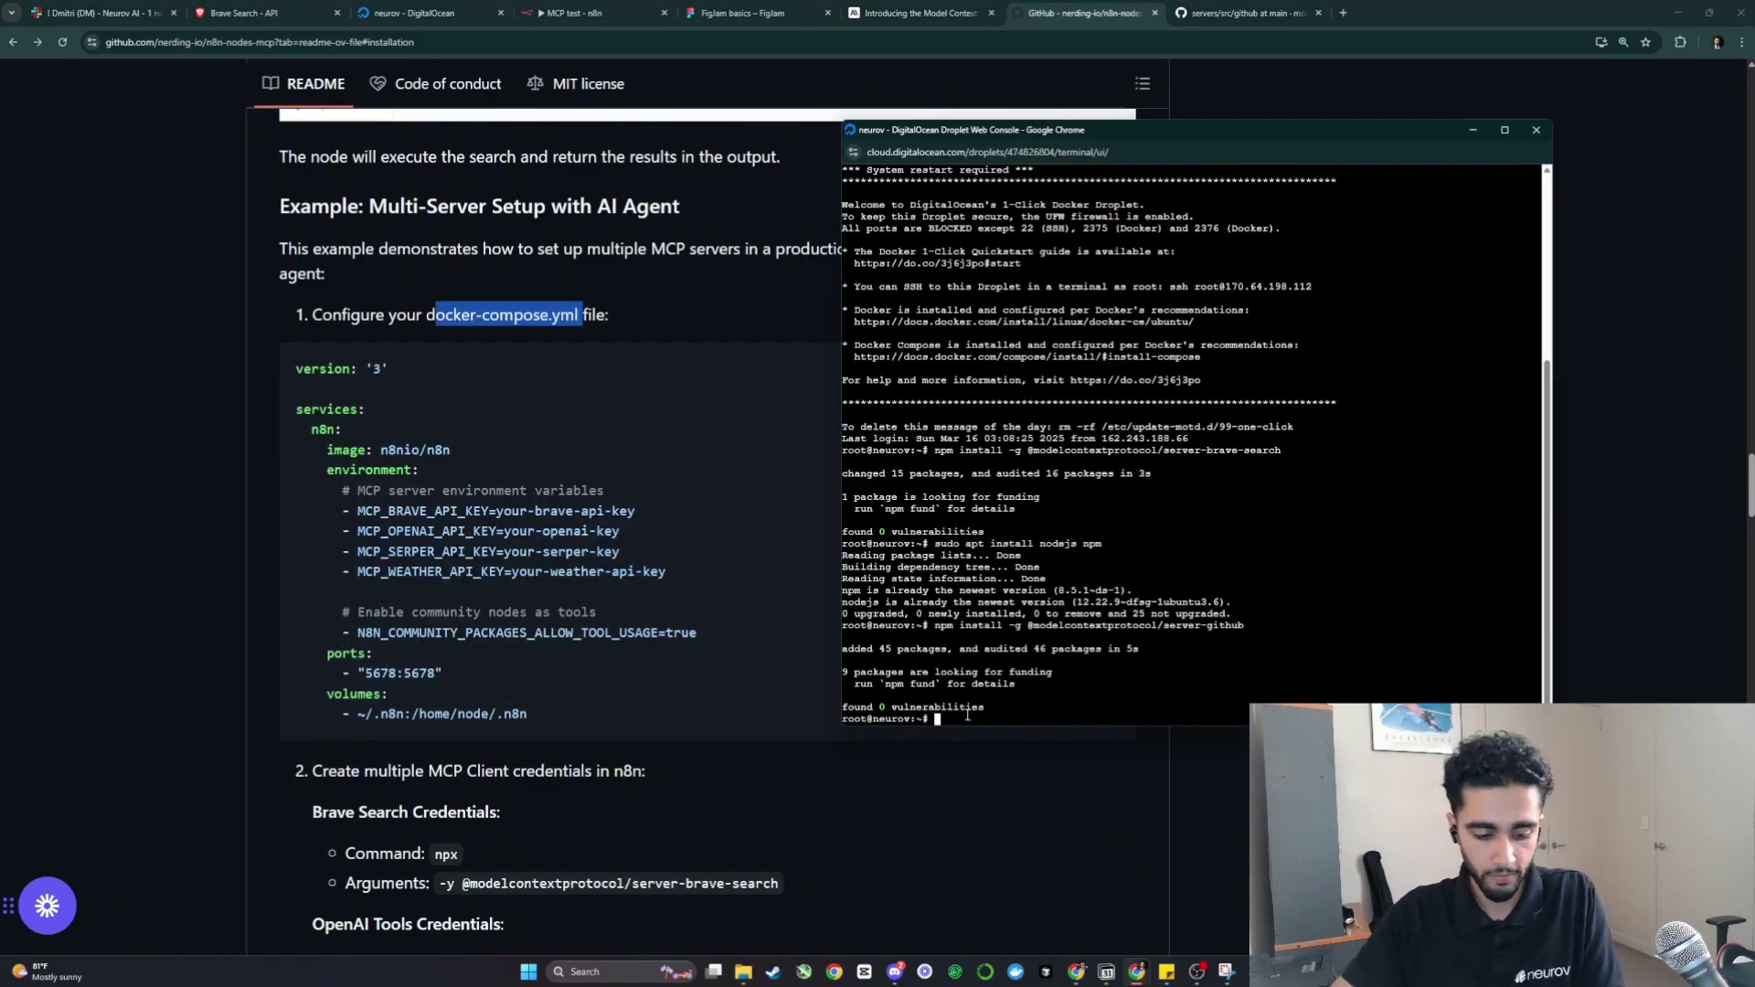
text(cd n)
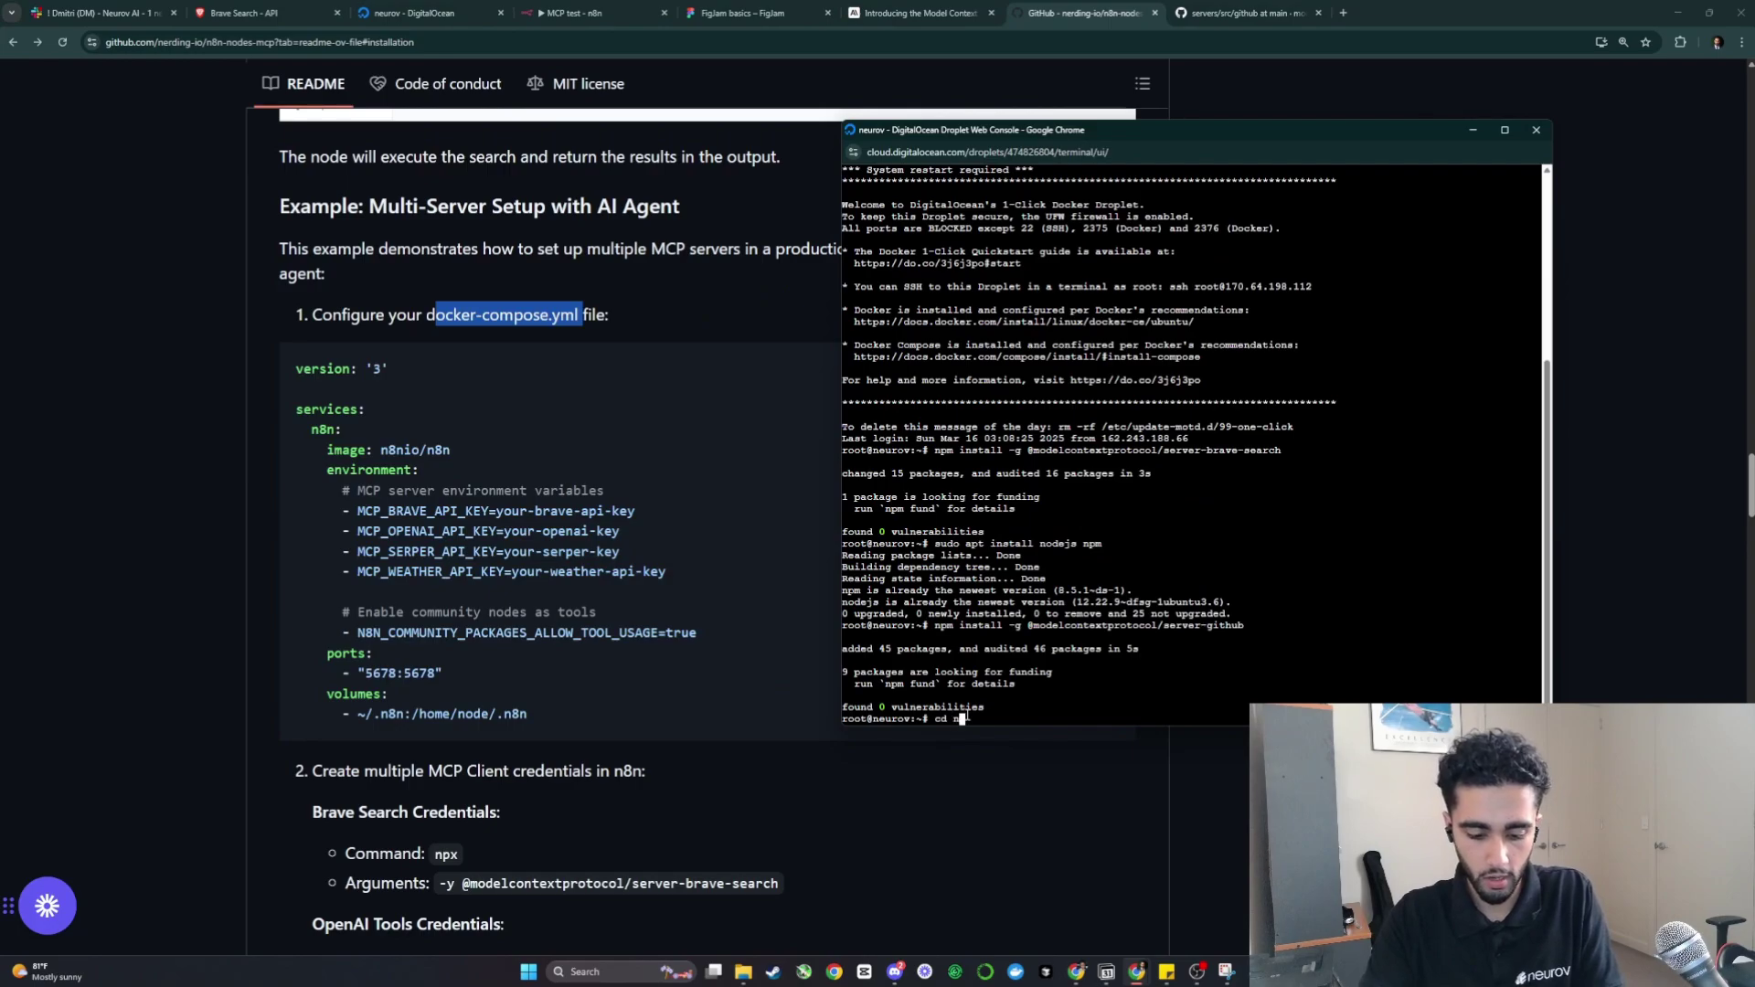
text(8n-docker-caddy)
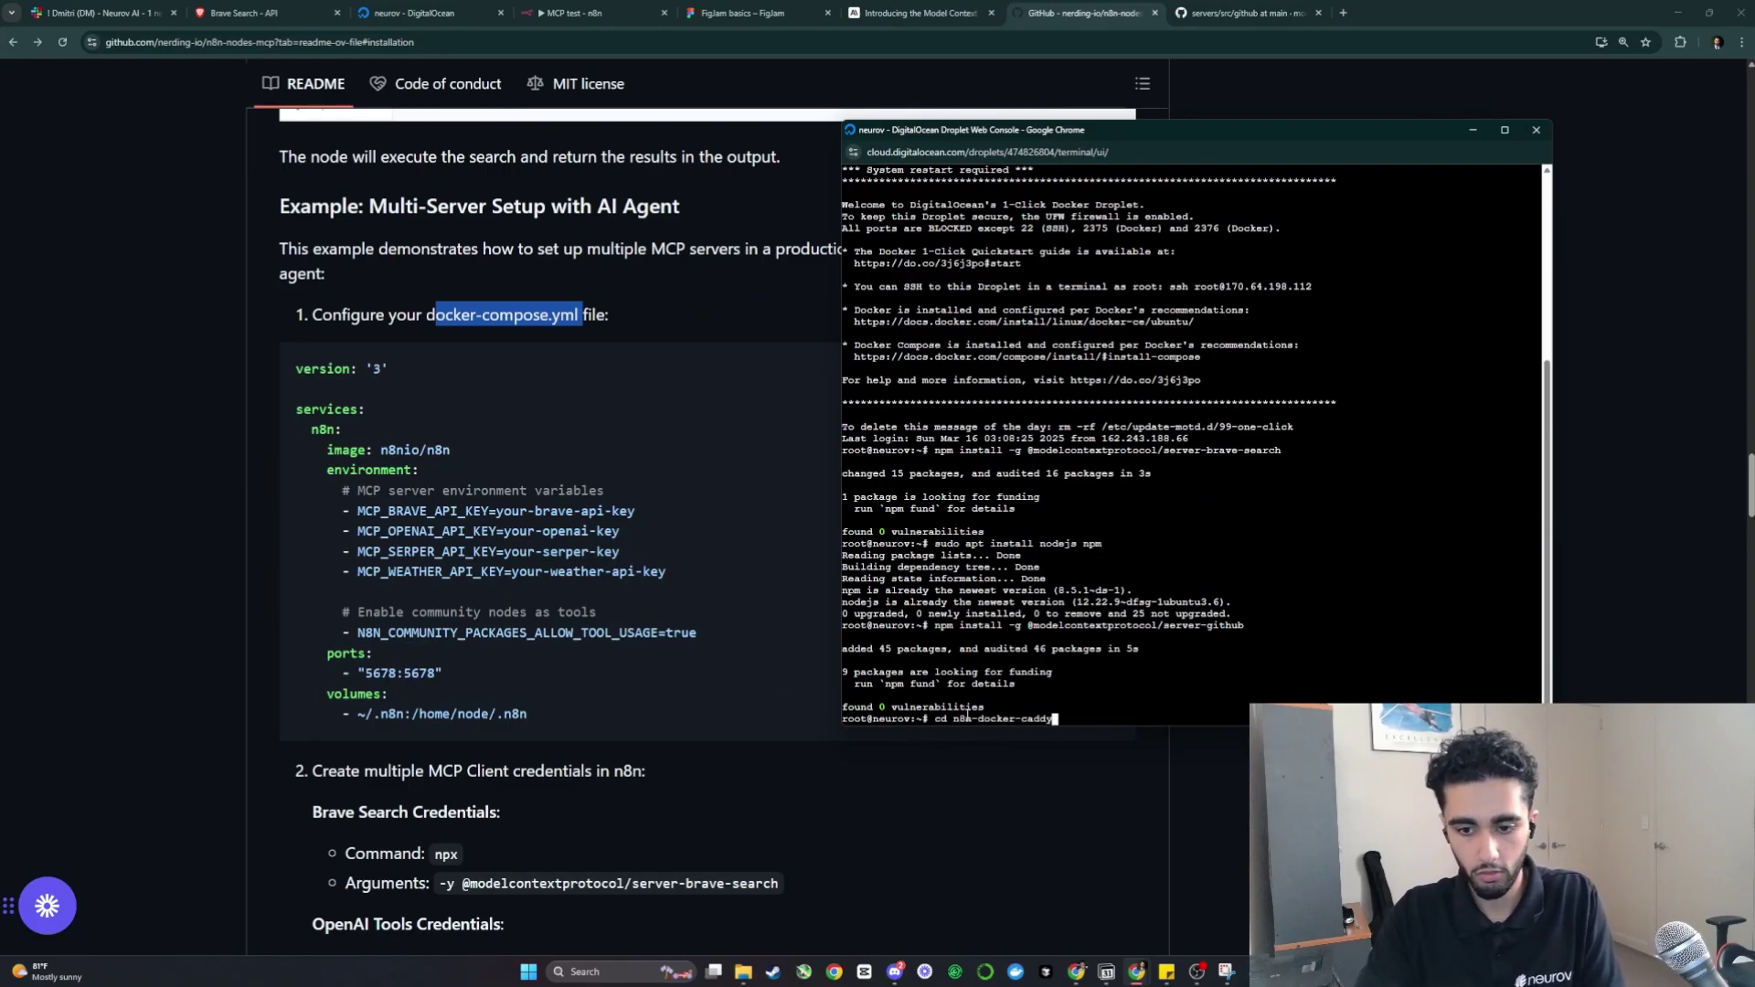
key(Return)
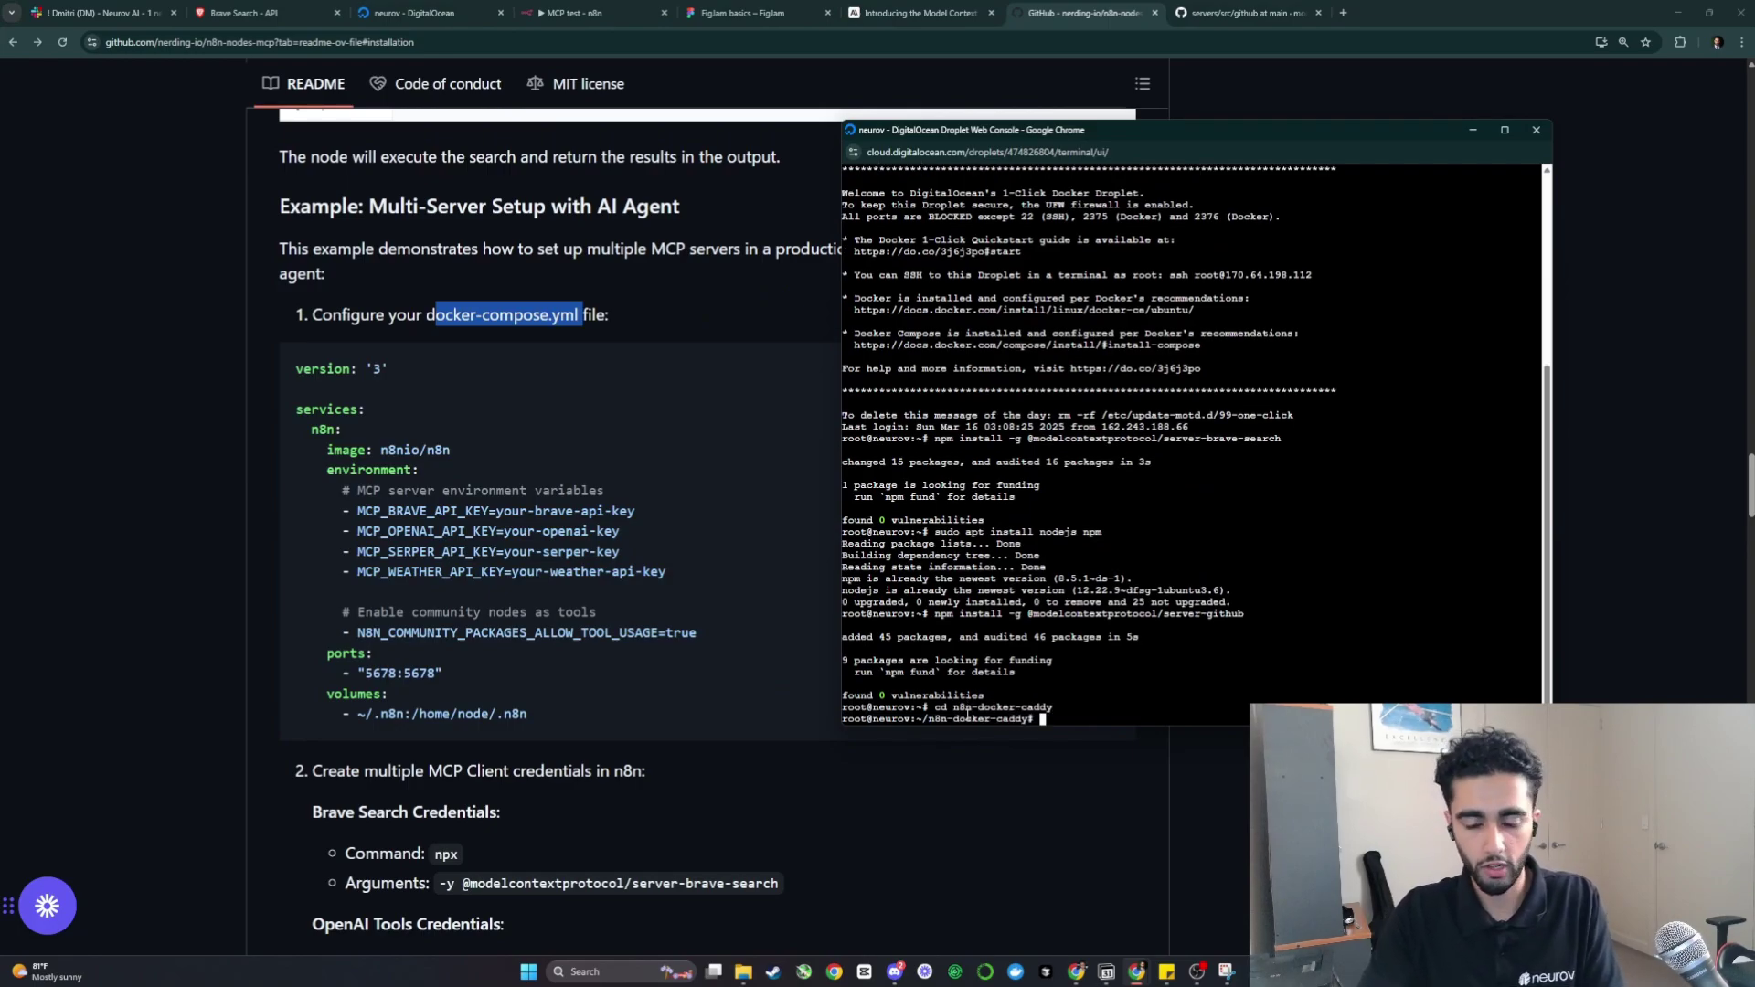
text(nan)
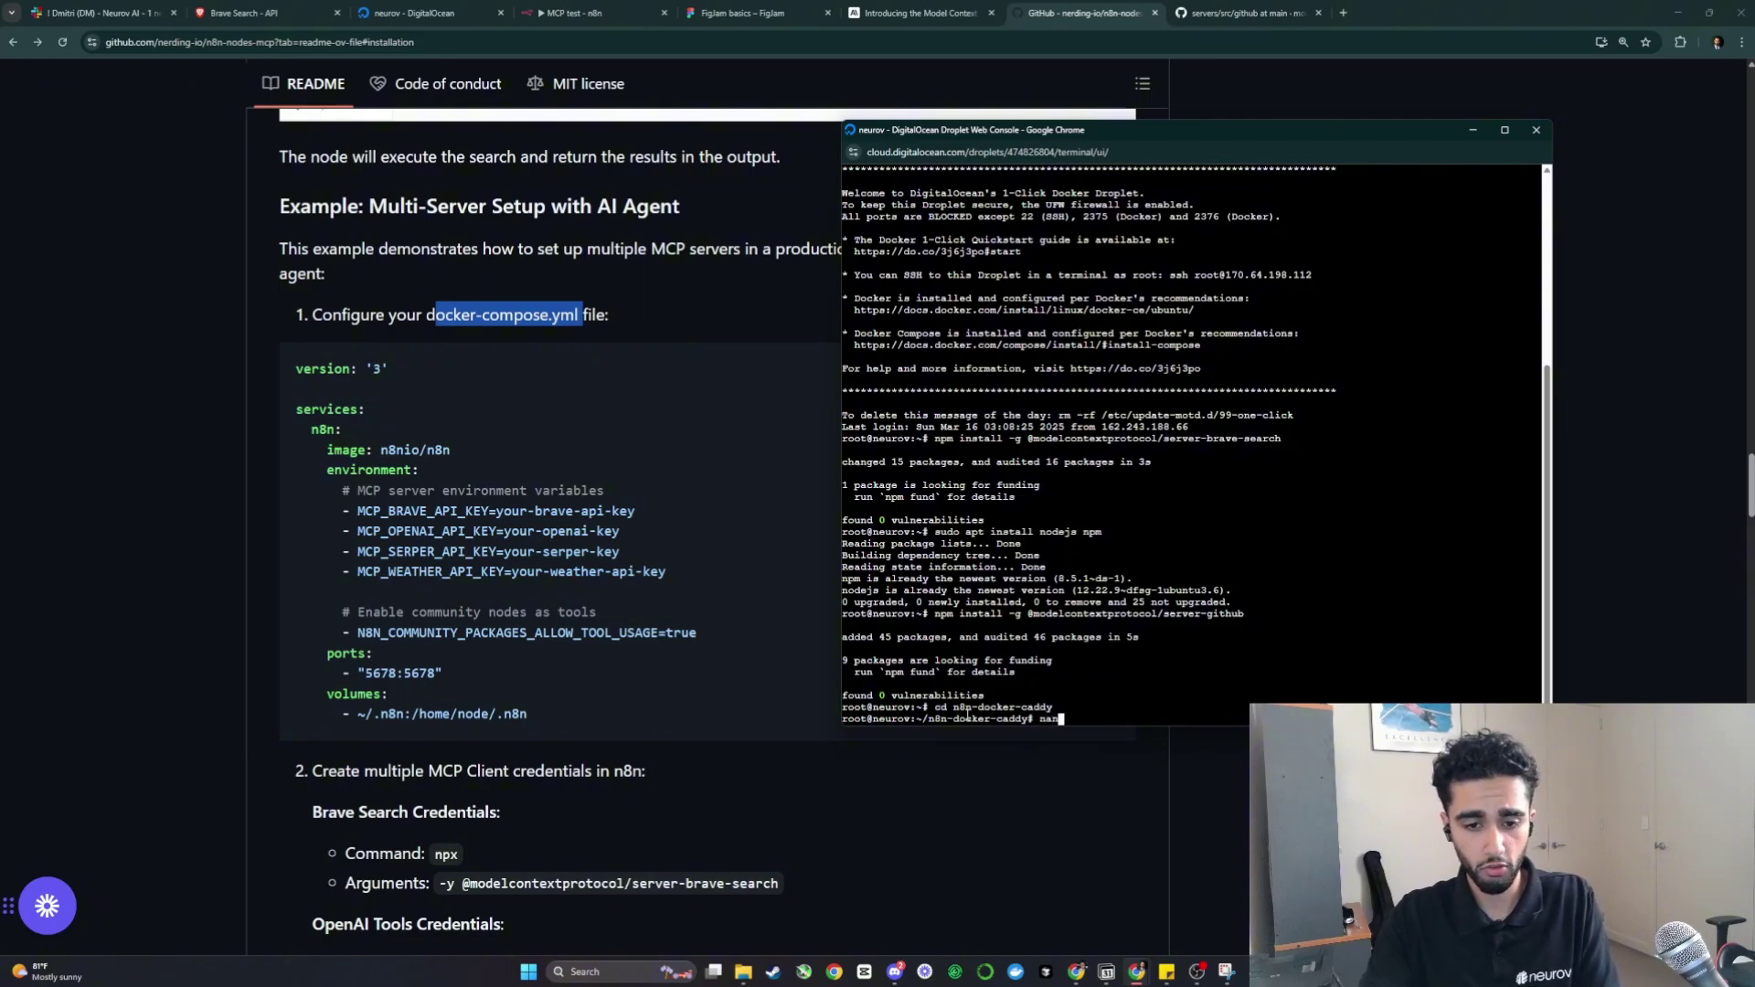
text(o docker-co)
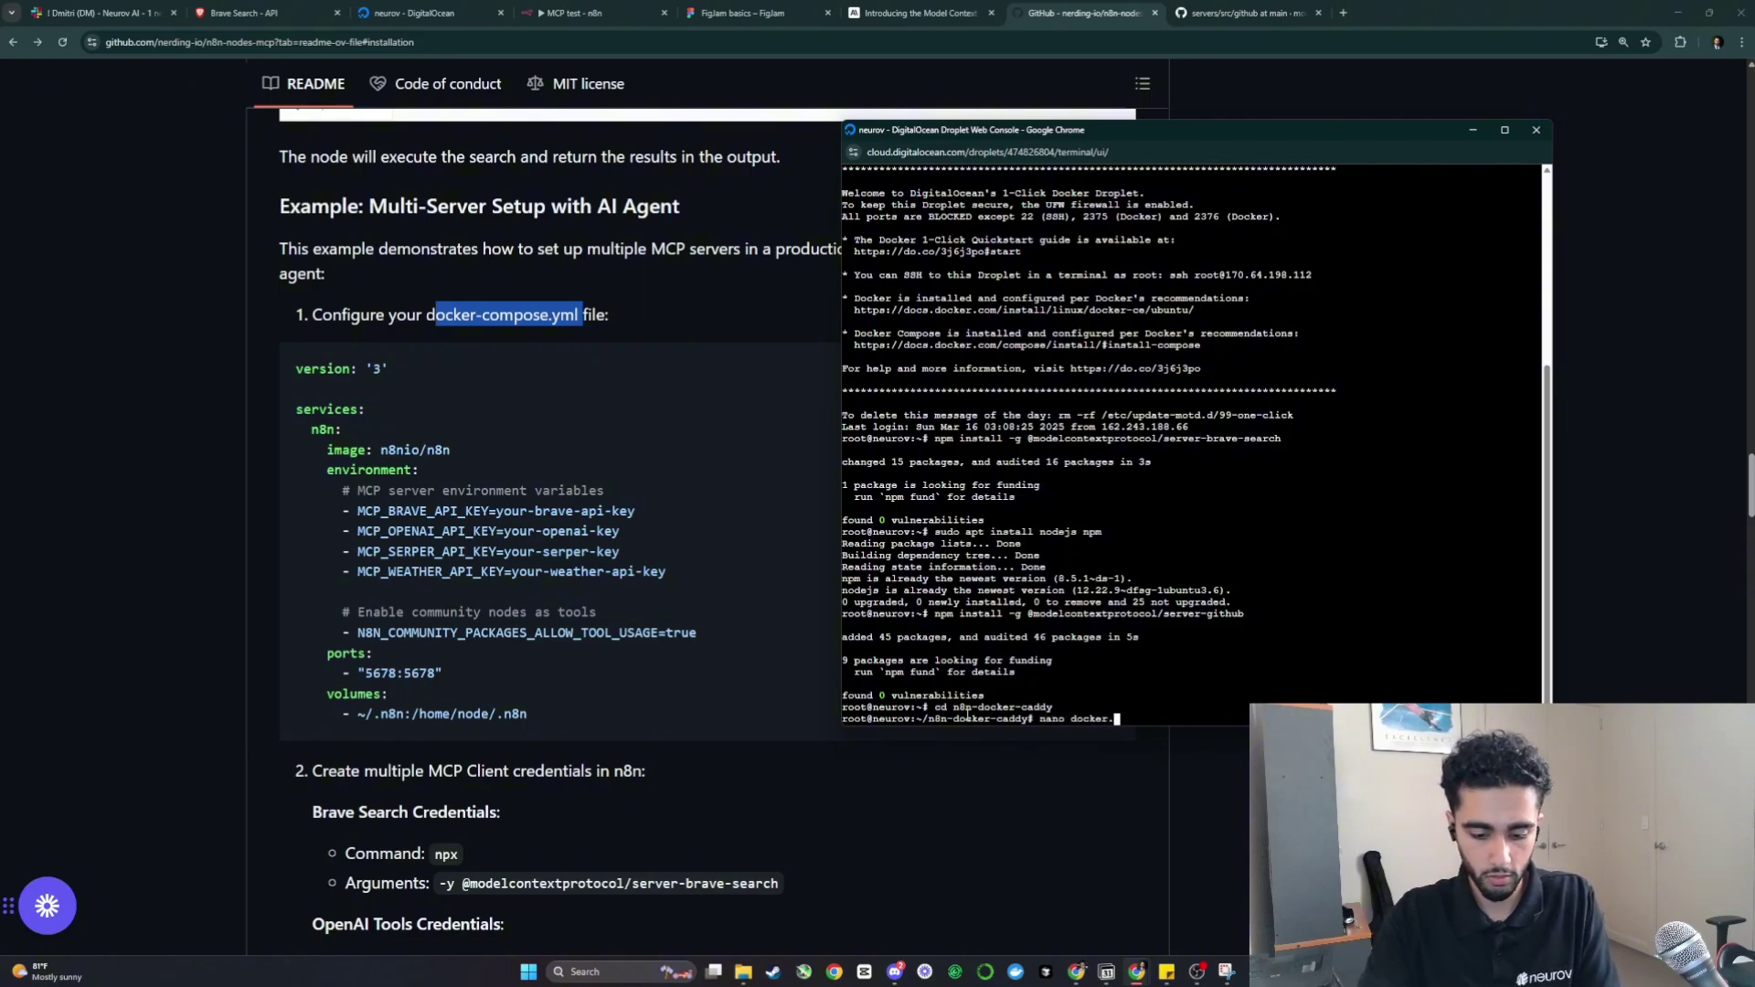
text(mpose.yml)
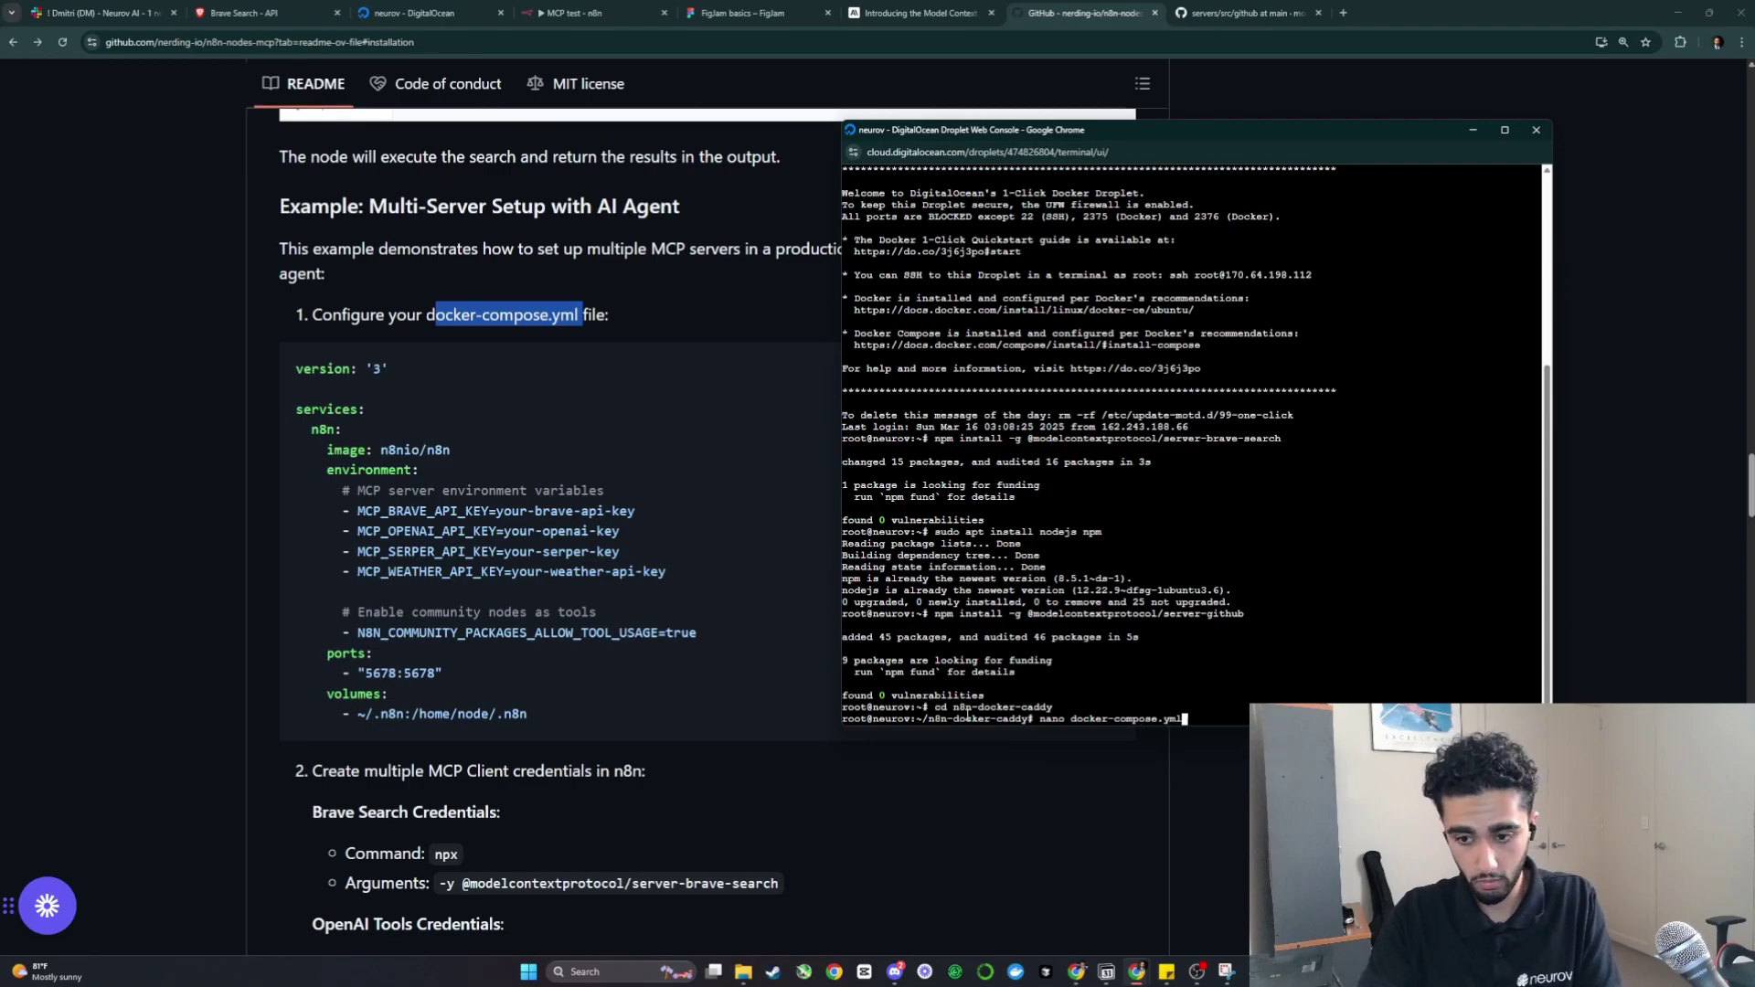
key(Return)
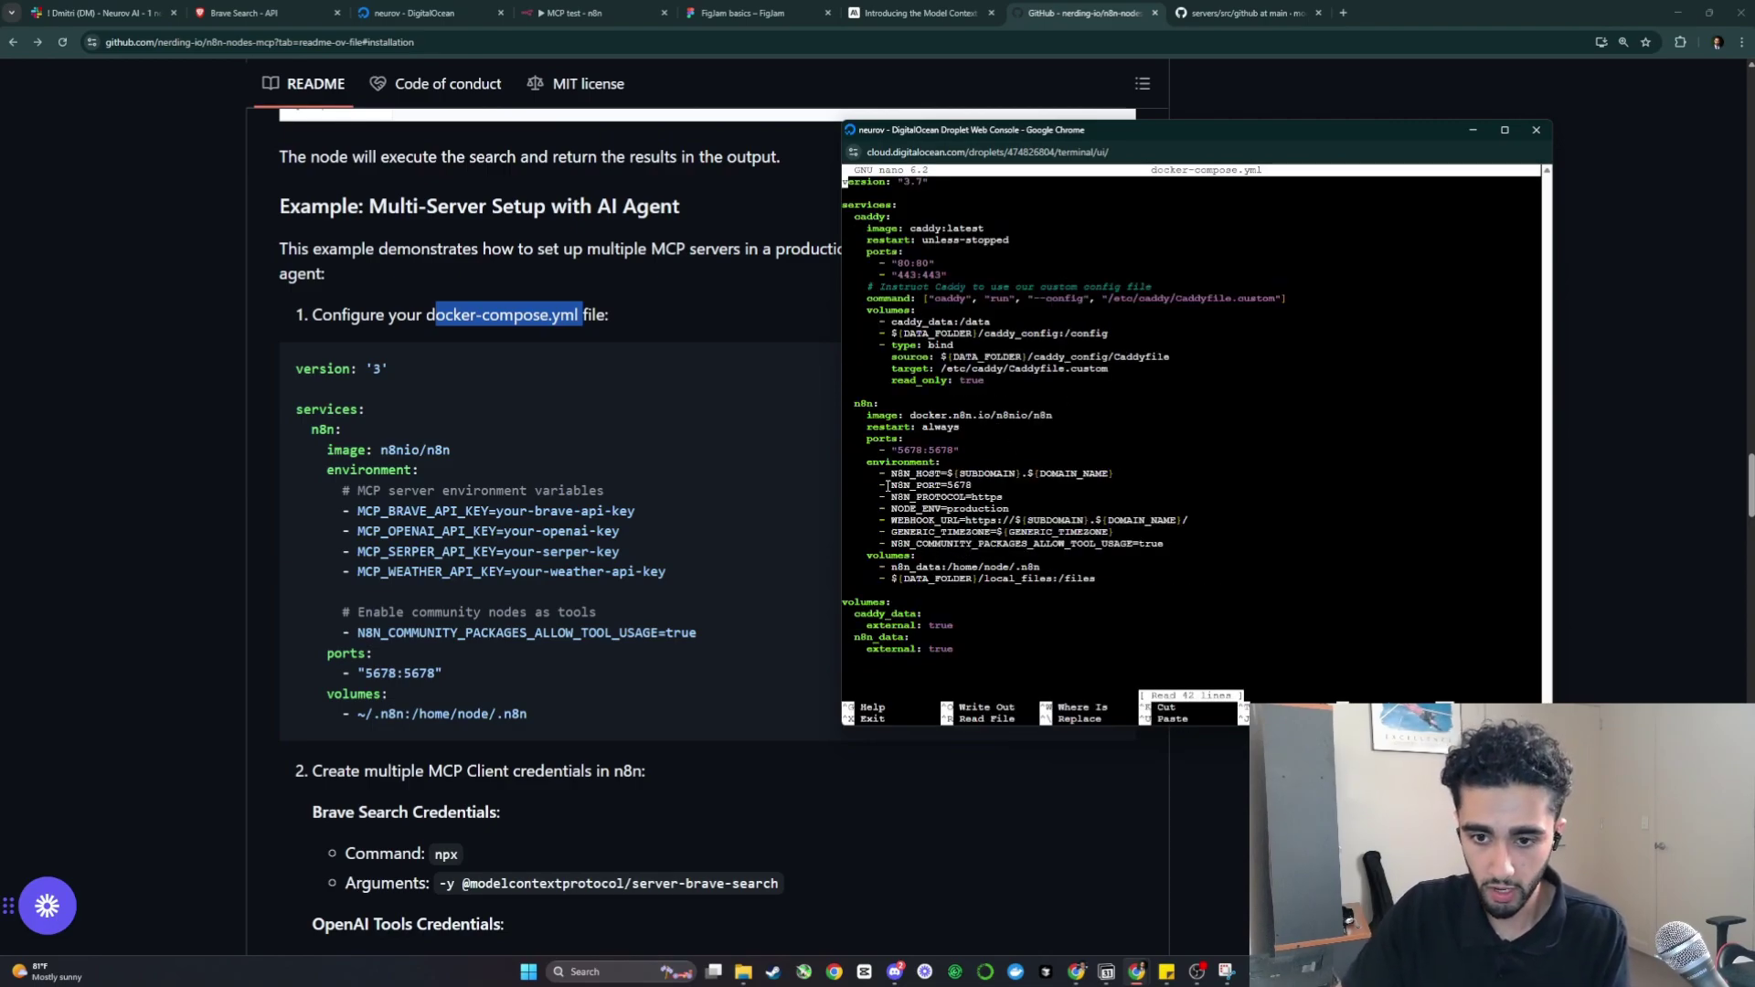
drag(859, 465, 946, 461)
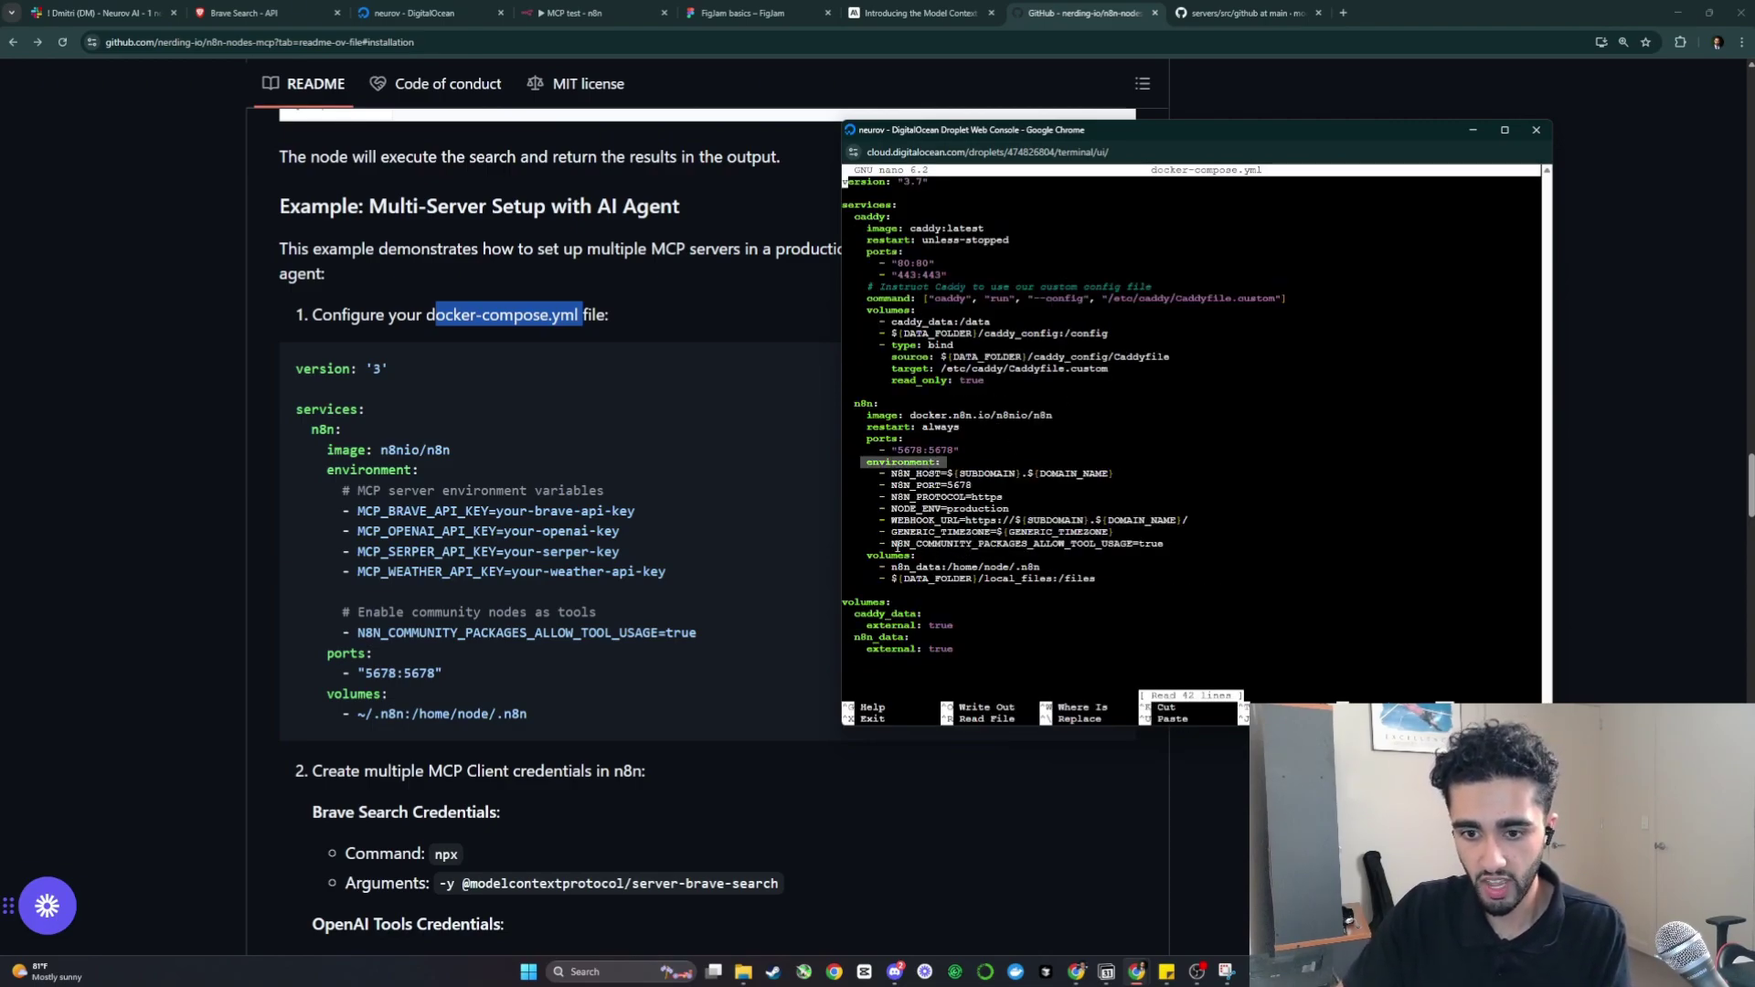
drag(892, 545, 1160, 549)
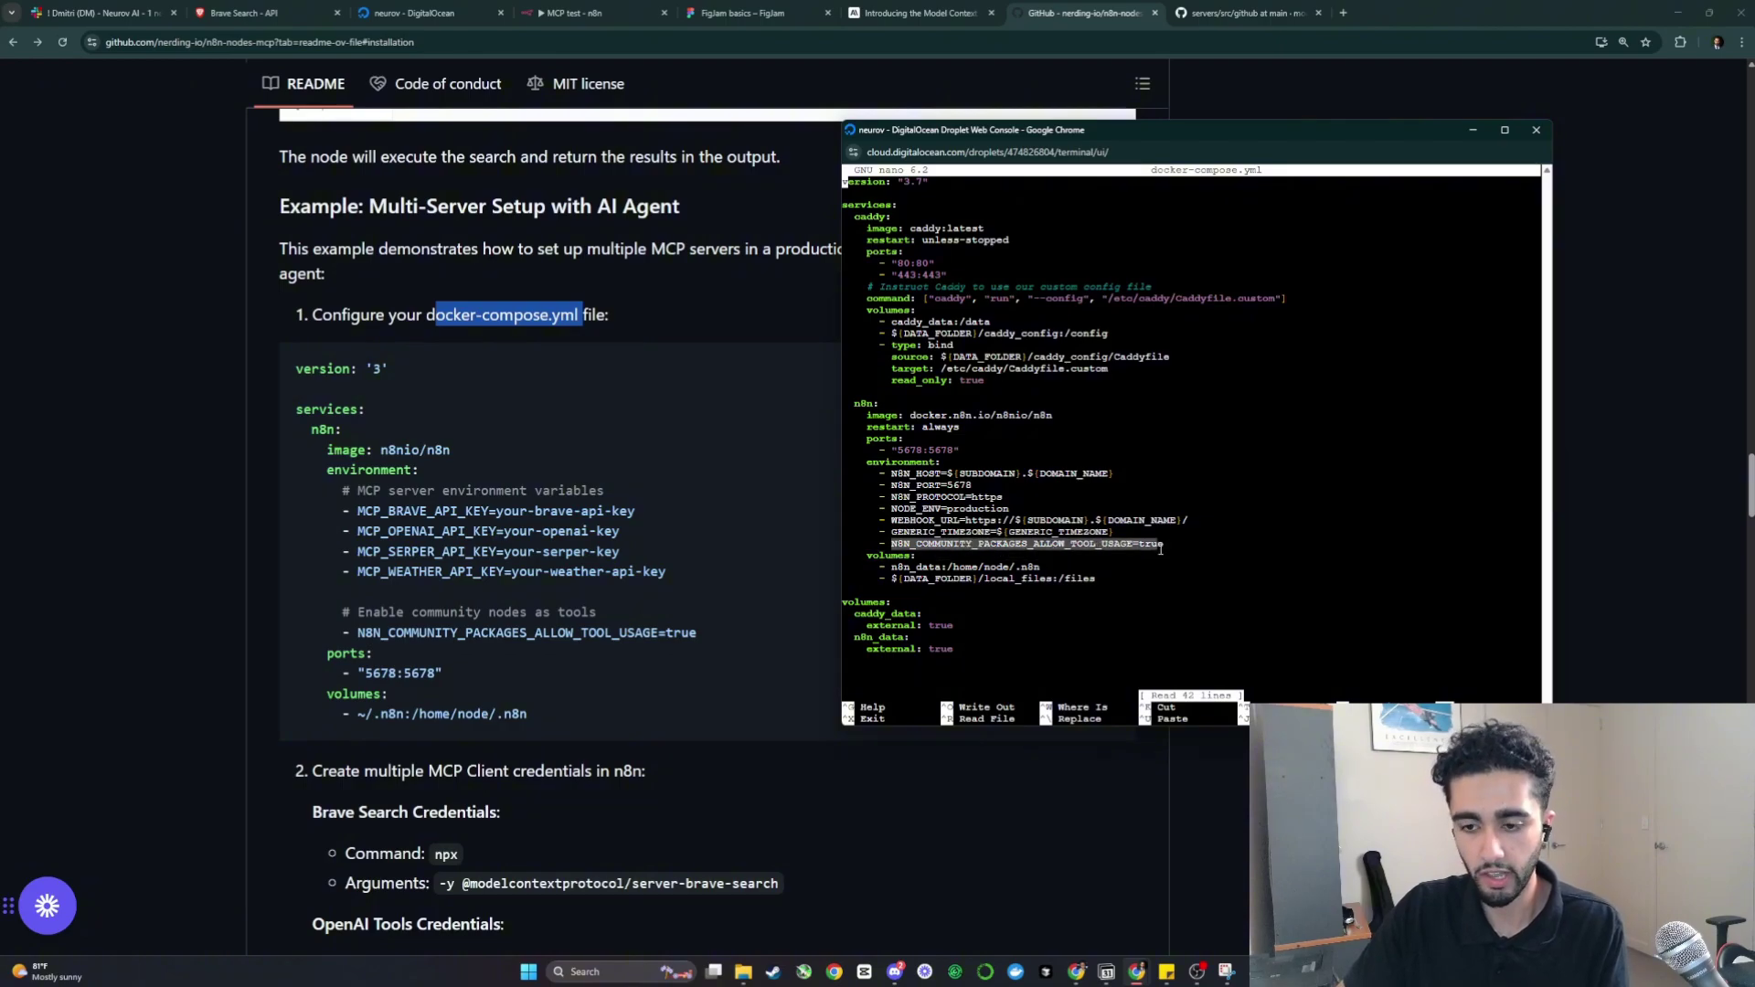
click(1135, 549)
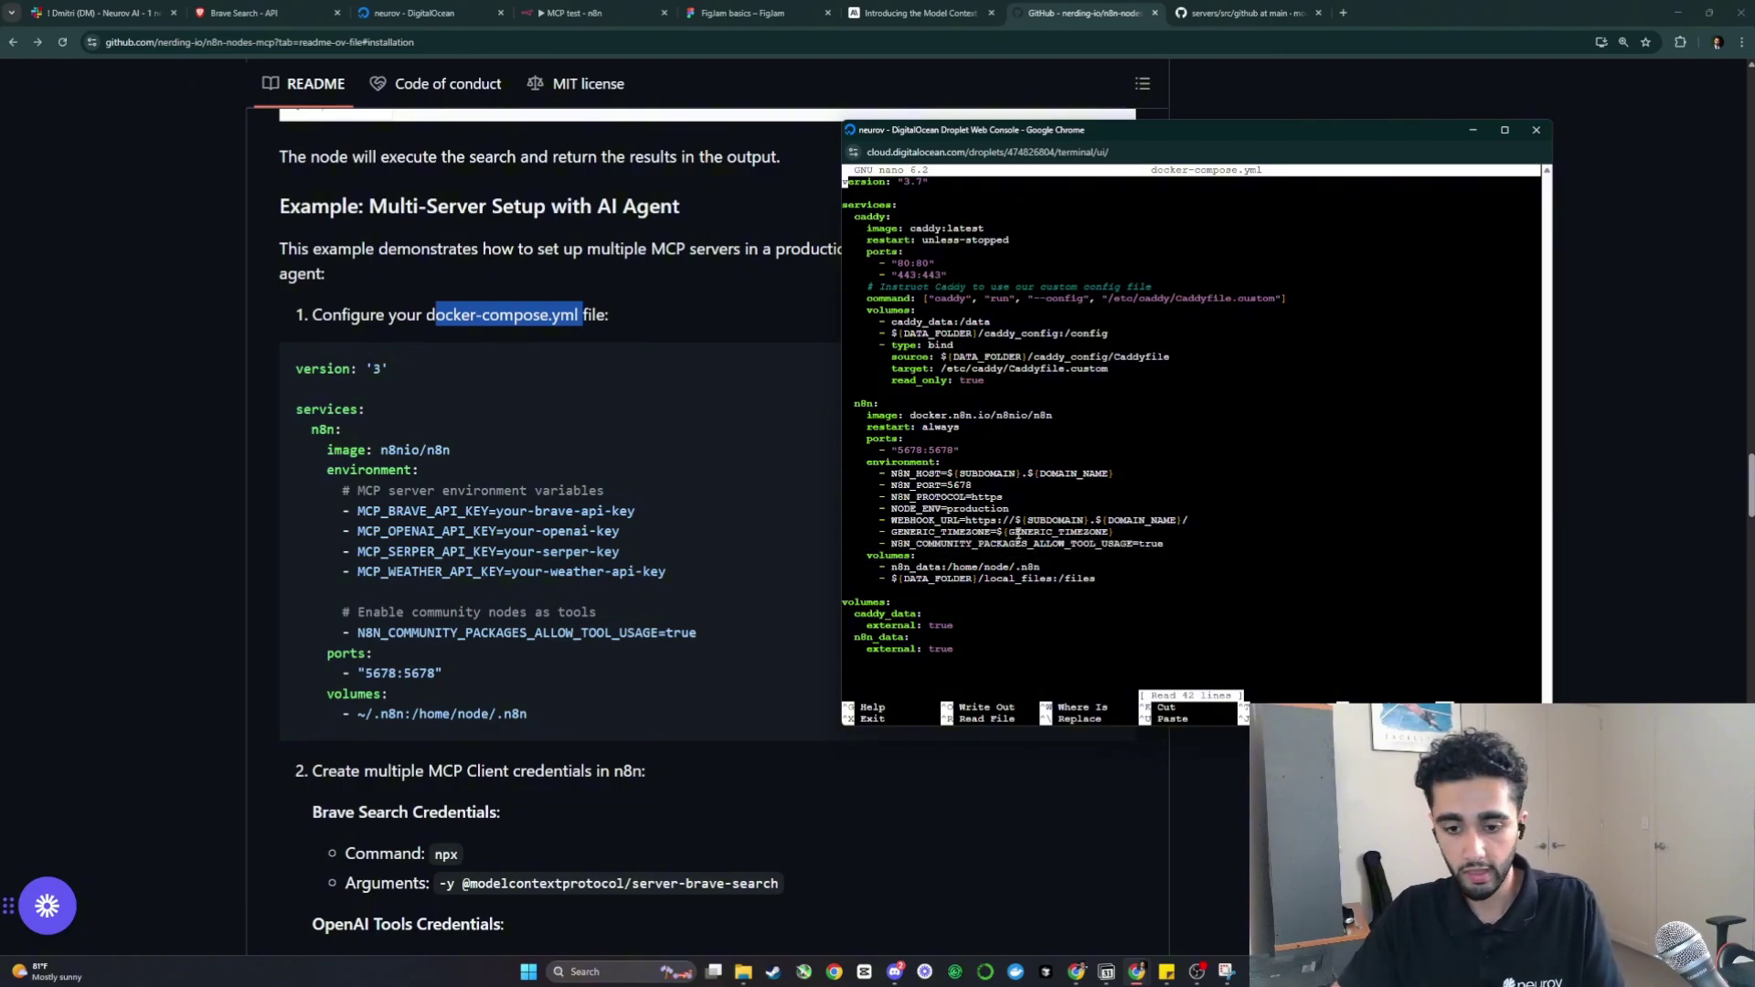
Step: Exit nano, close the droplet console and dismiss the unfinished n8n credential form
key(ctrl+x)
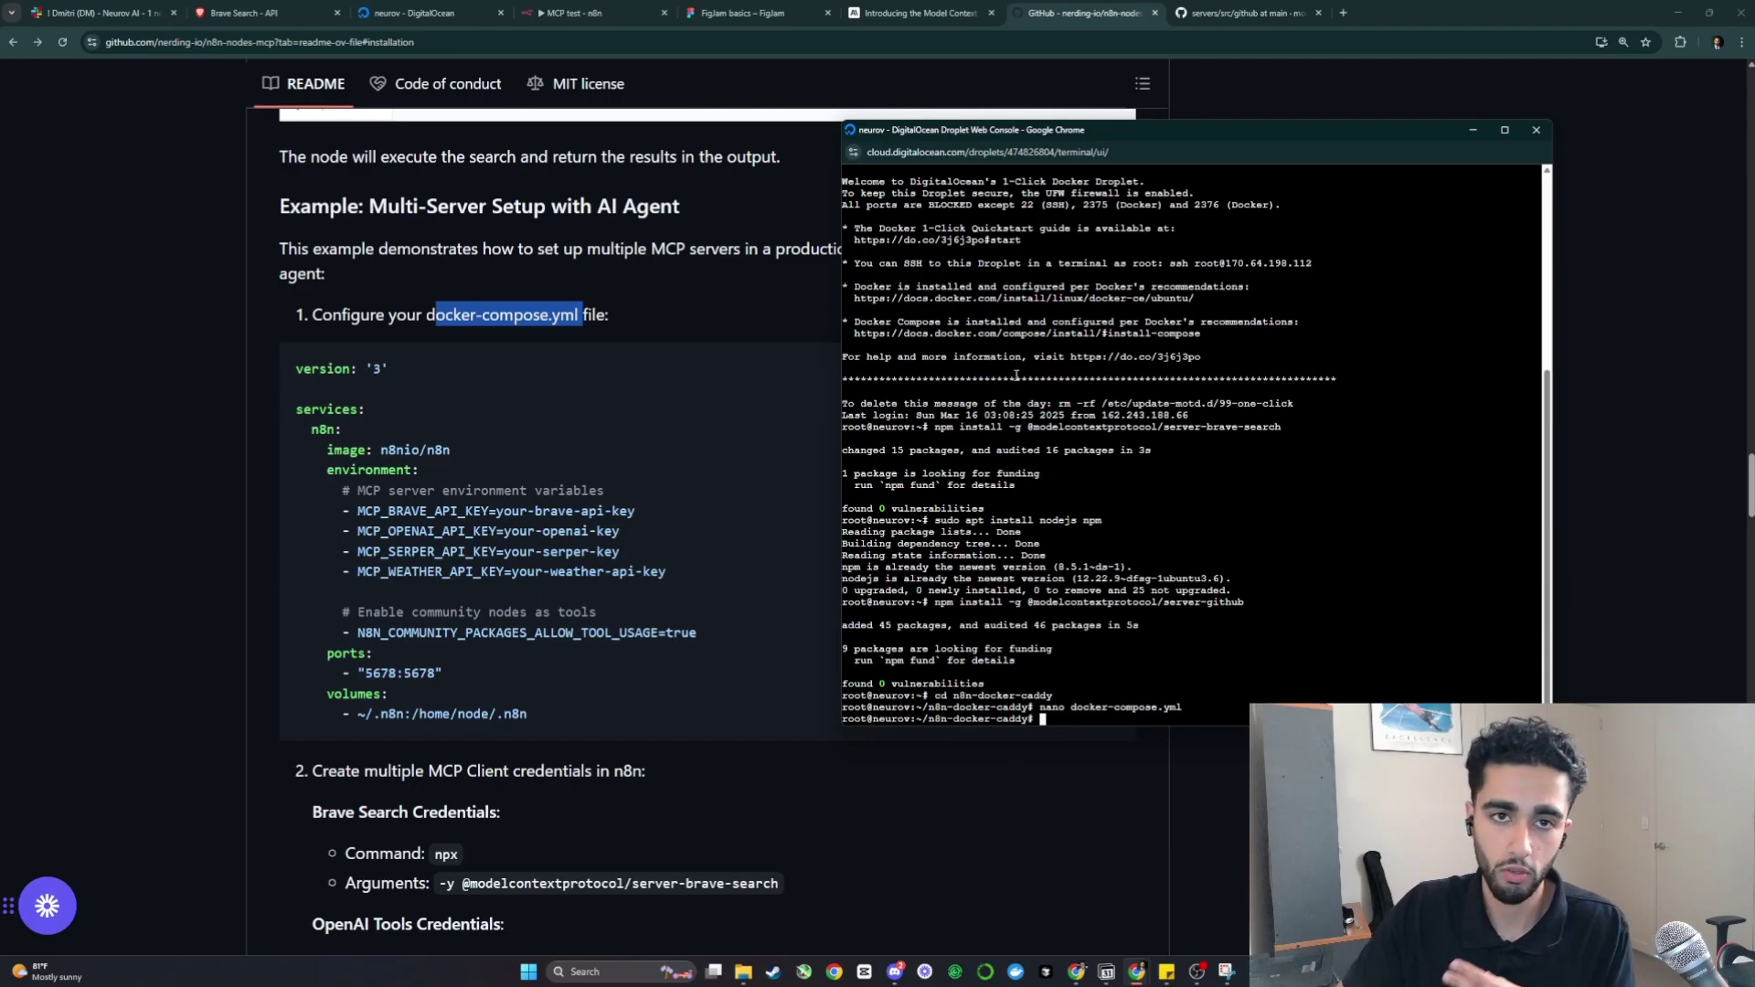
click(1536, 130)
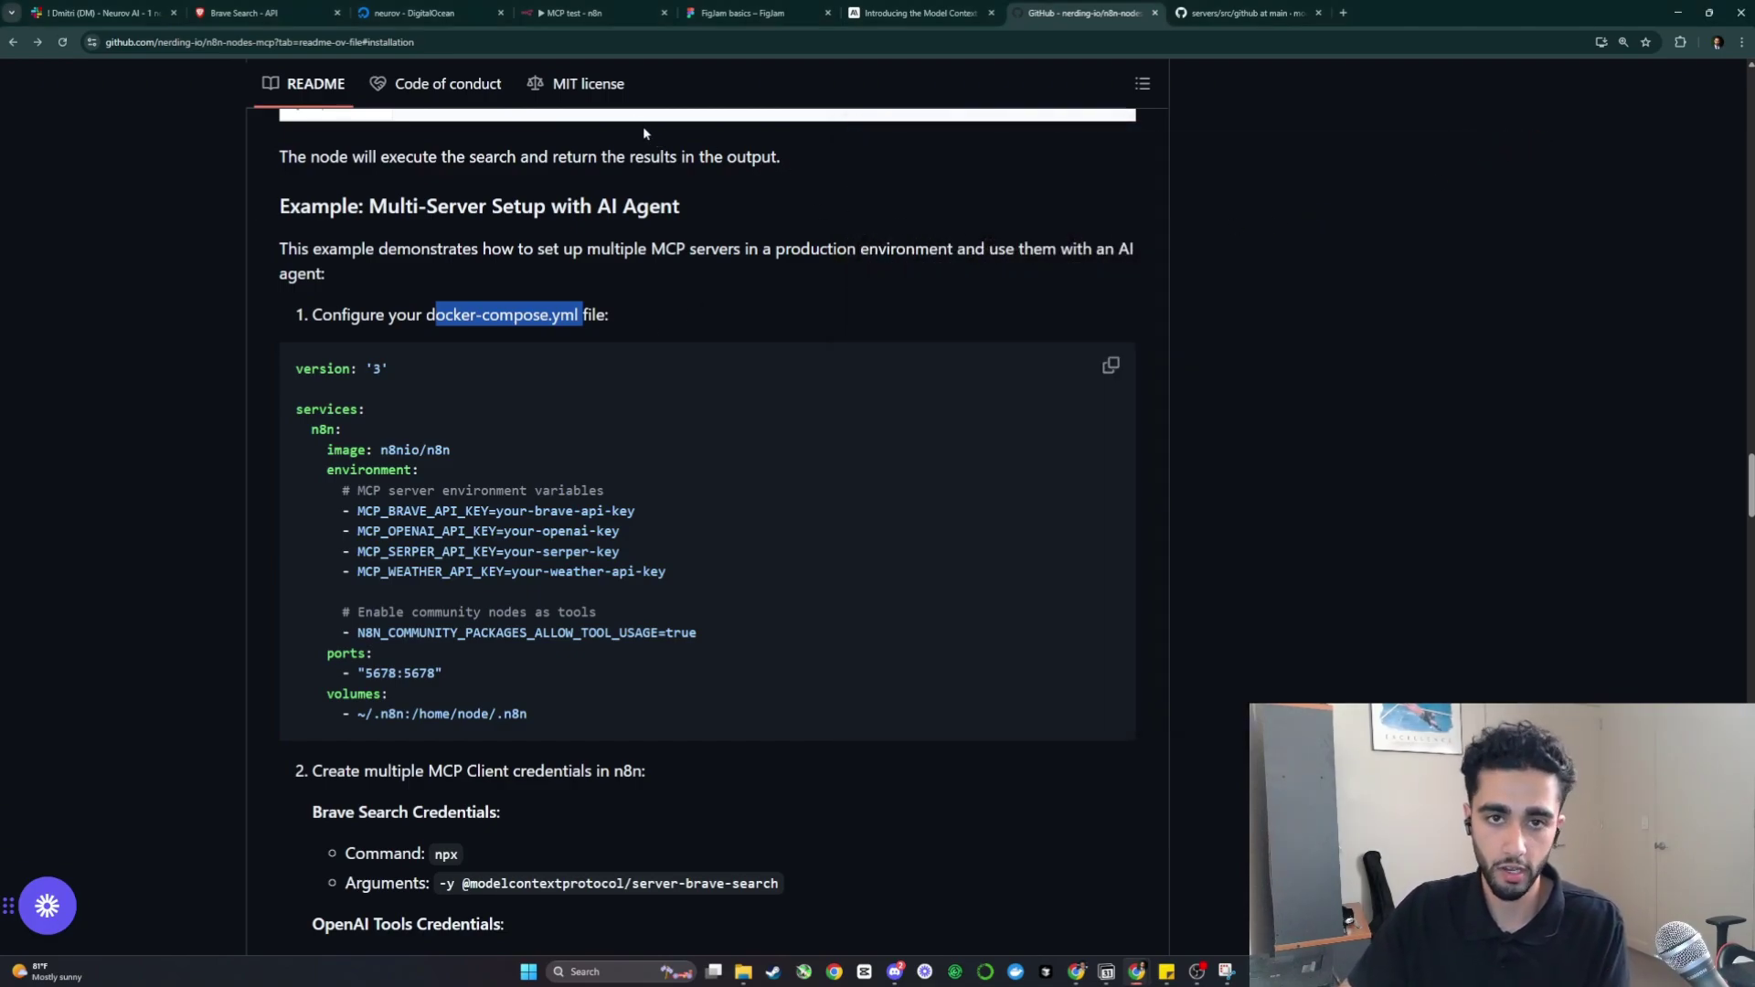
click(546, 5)
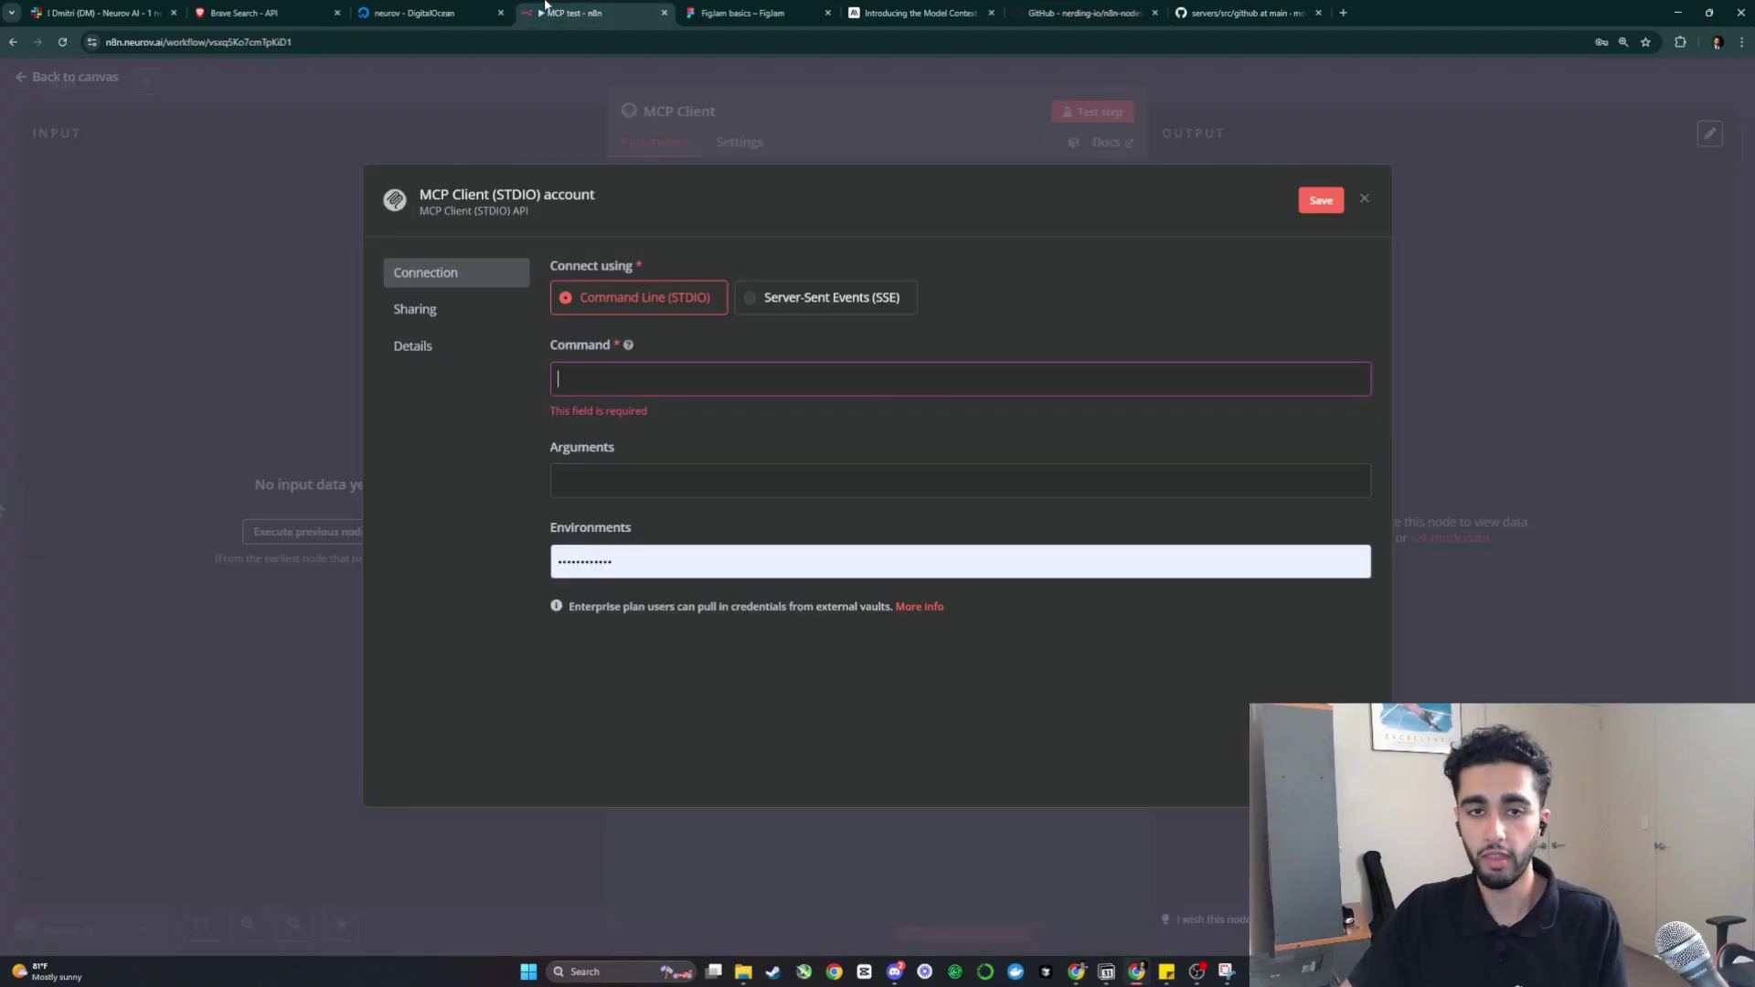
click(548, 130)
Step: Discard the unsaved credential and open the Brave credential to check its npx Command
click(917, 550)
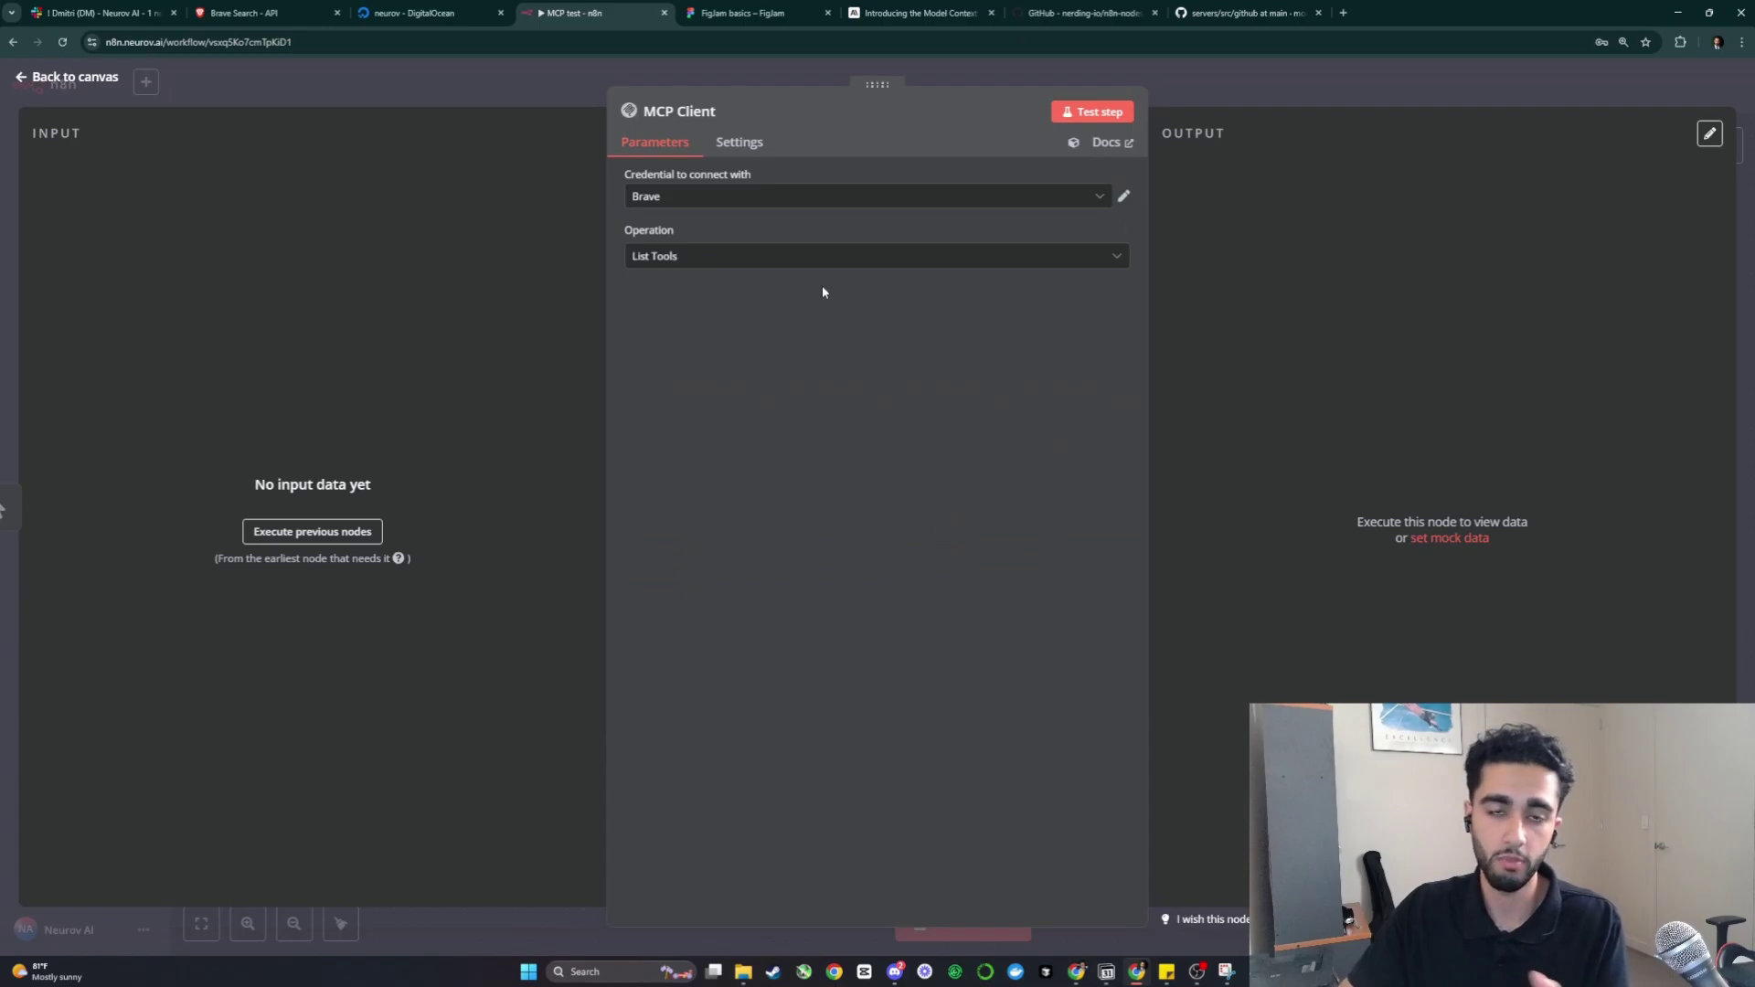
click(923, 198)
click(1125, 198)
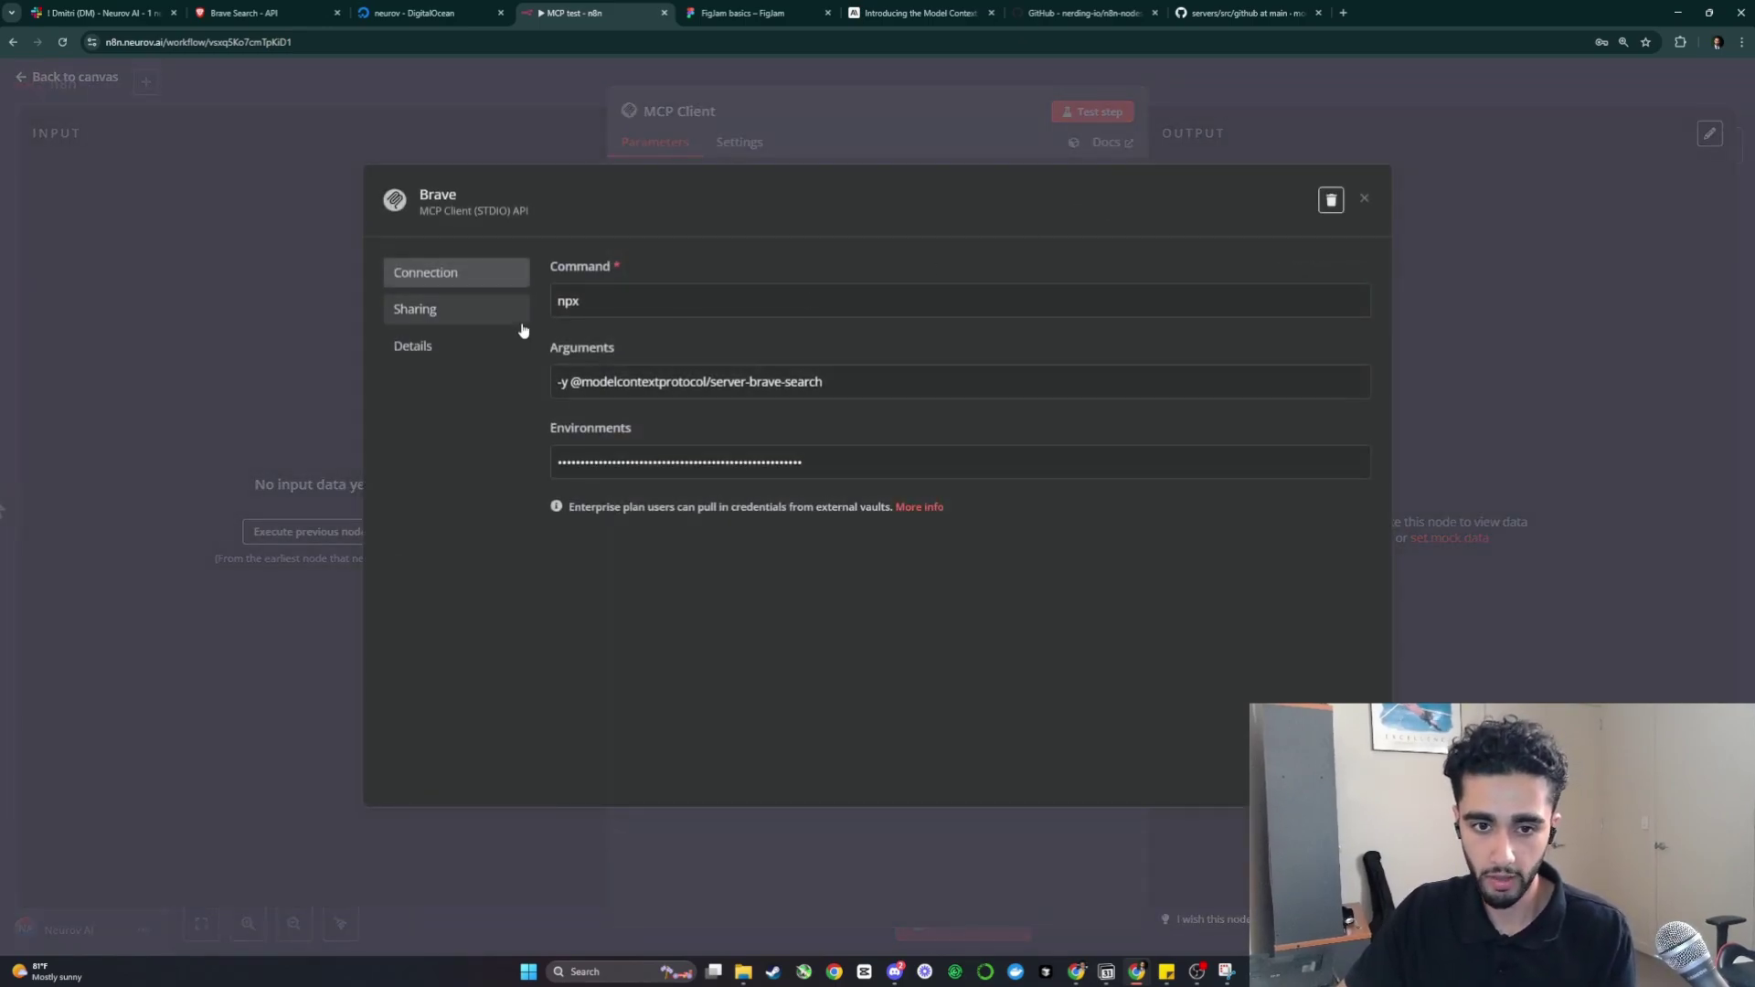
double_click(606, 308)
click(613, 311)
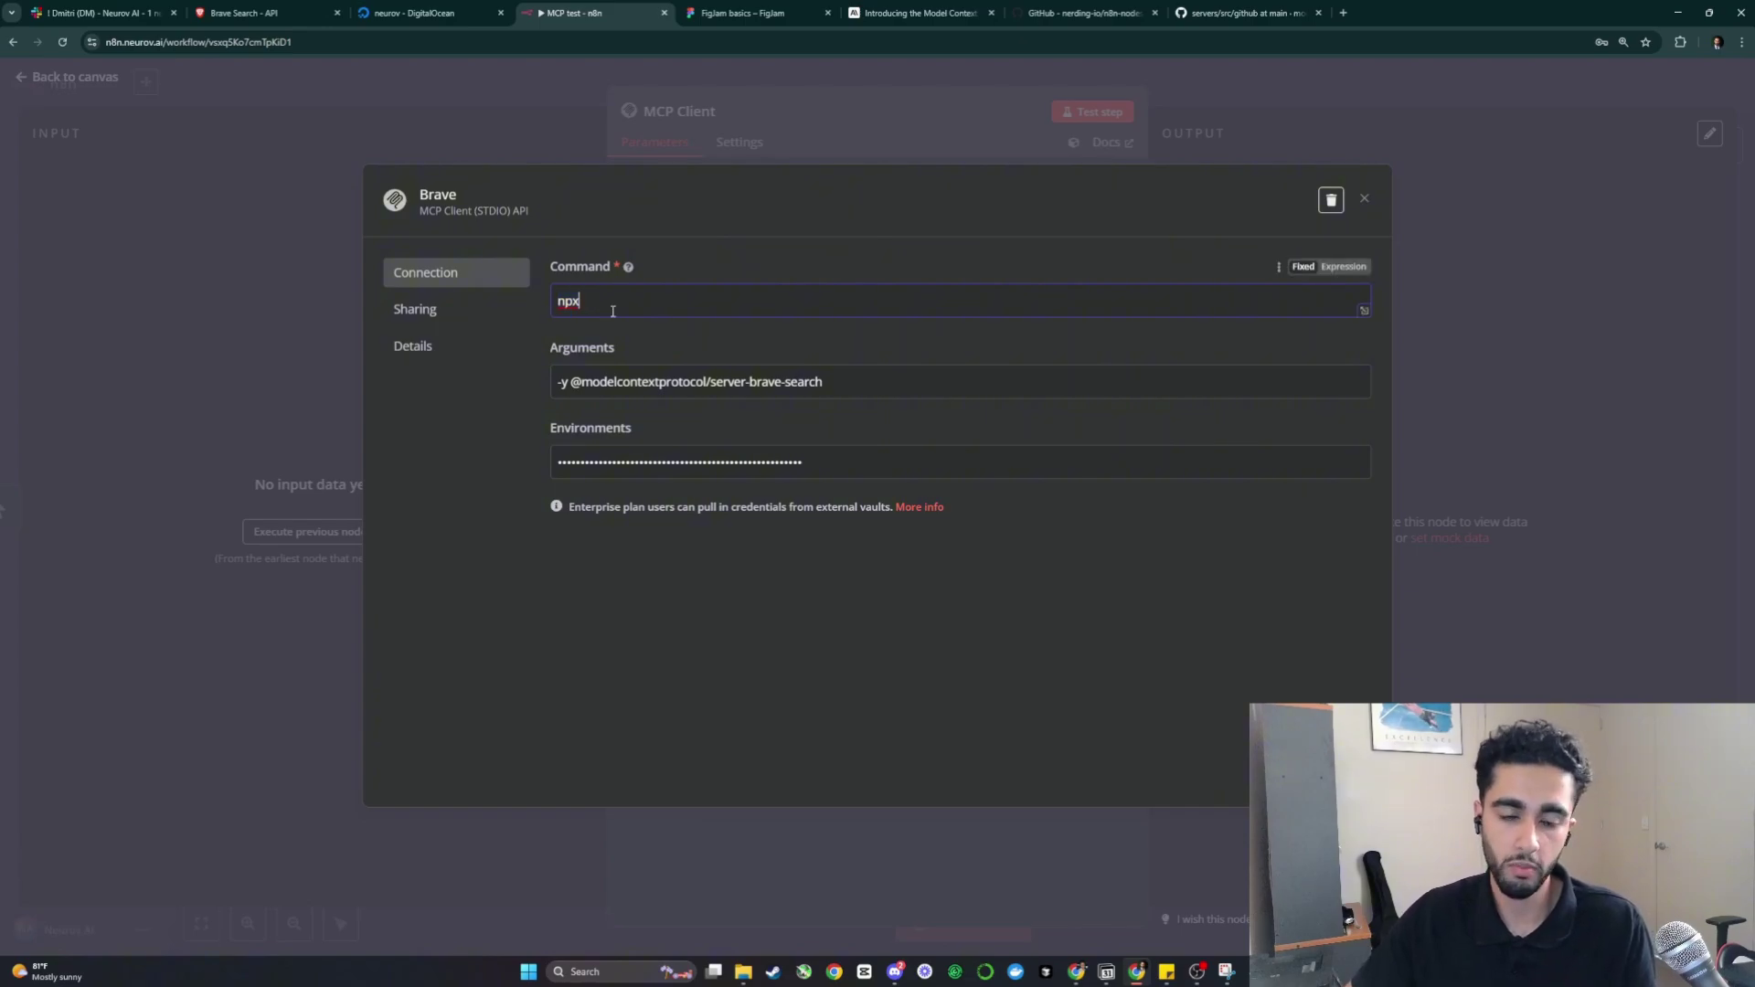
Step: Compare against the GitHub MCP servers docs, finding the brave-search server's NPX args with -y
click(1247, 12)
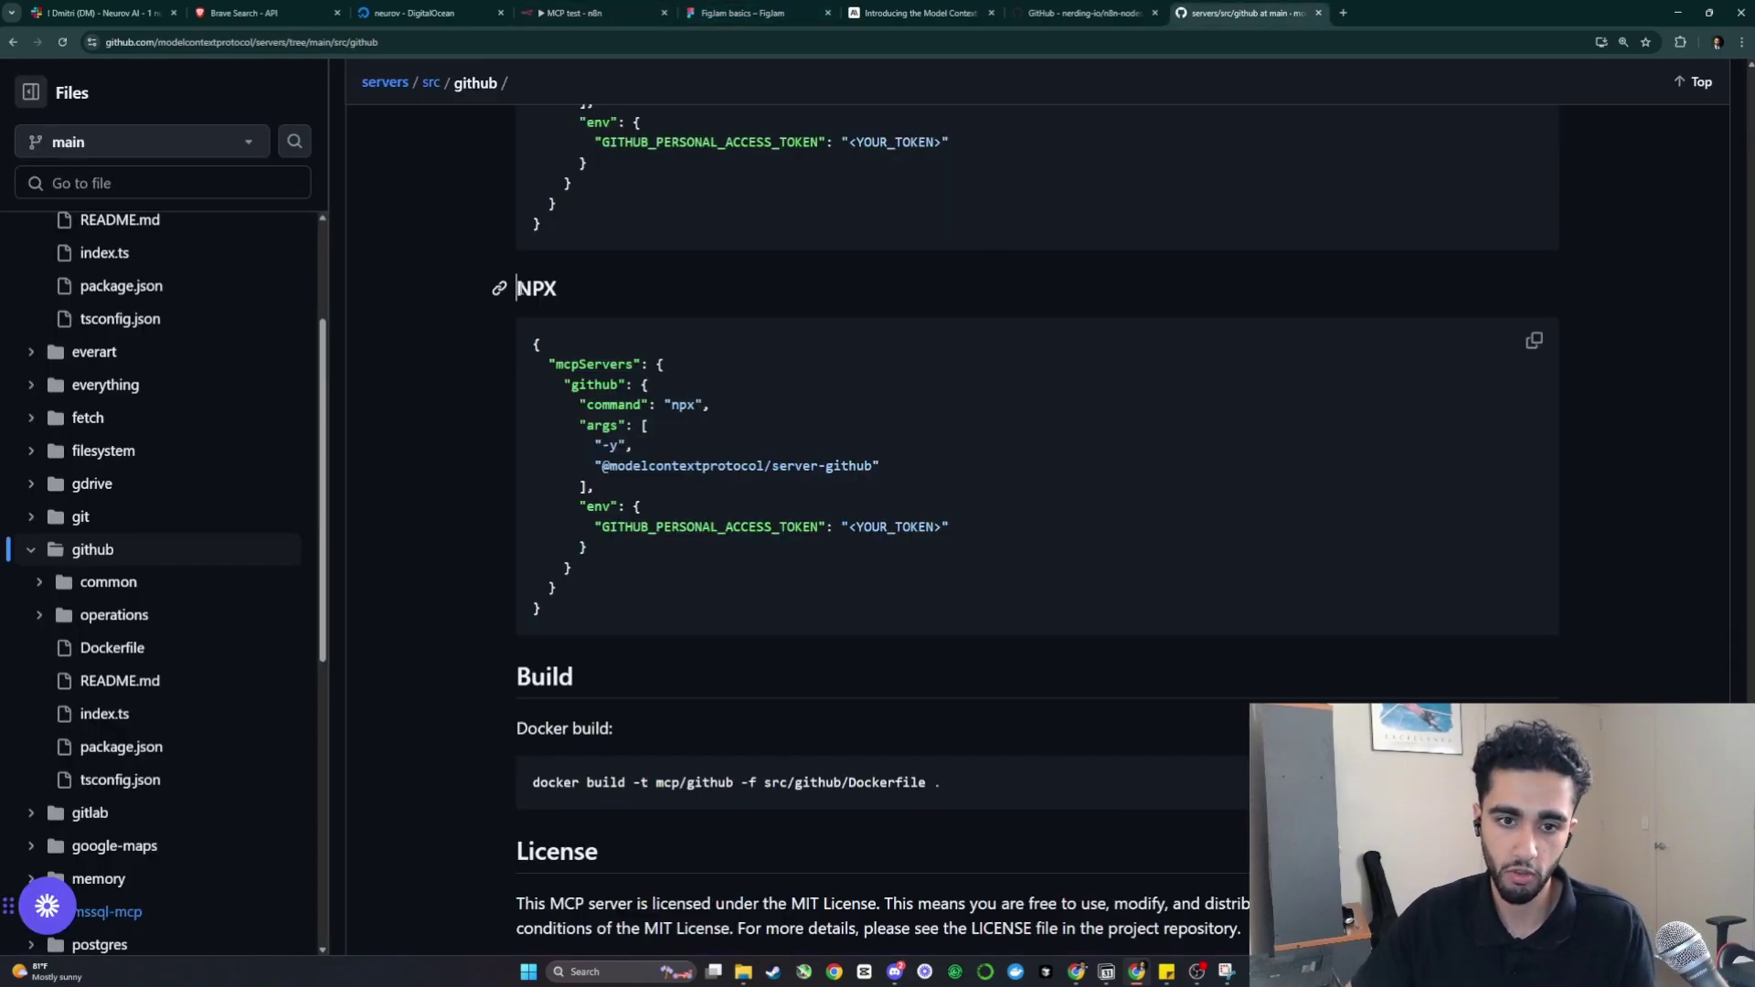
drag(602, 359, 640, 512)
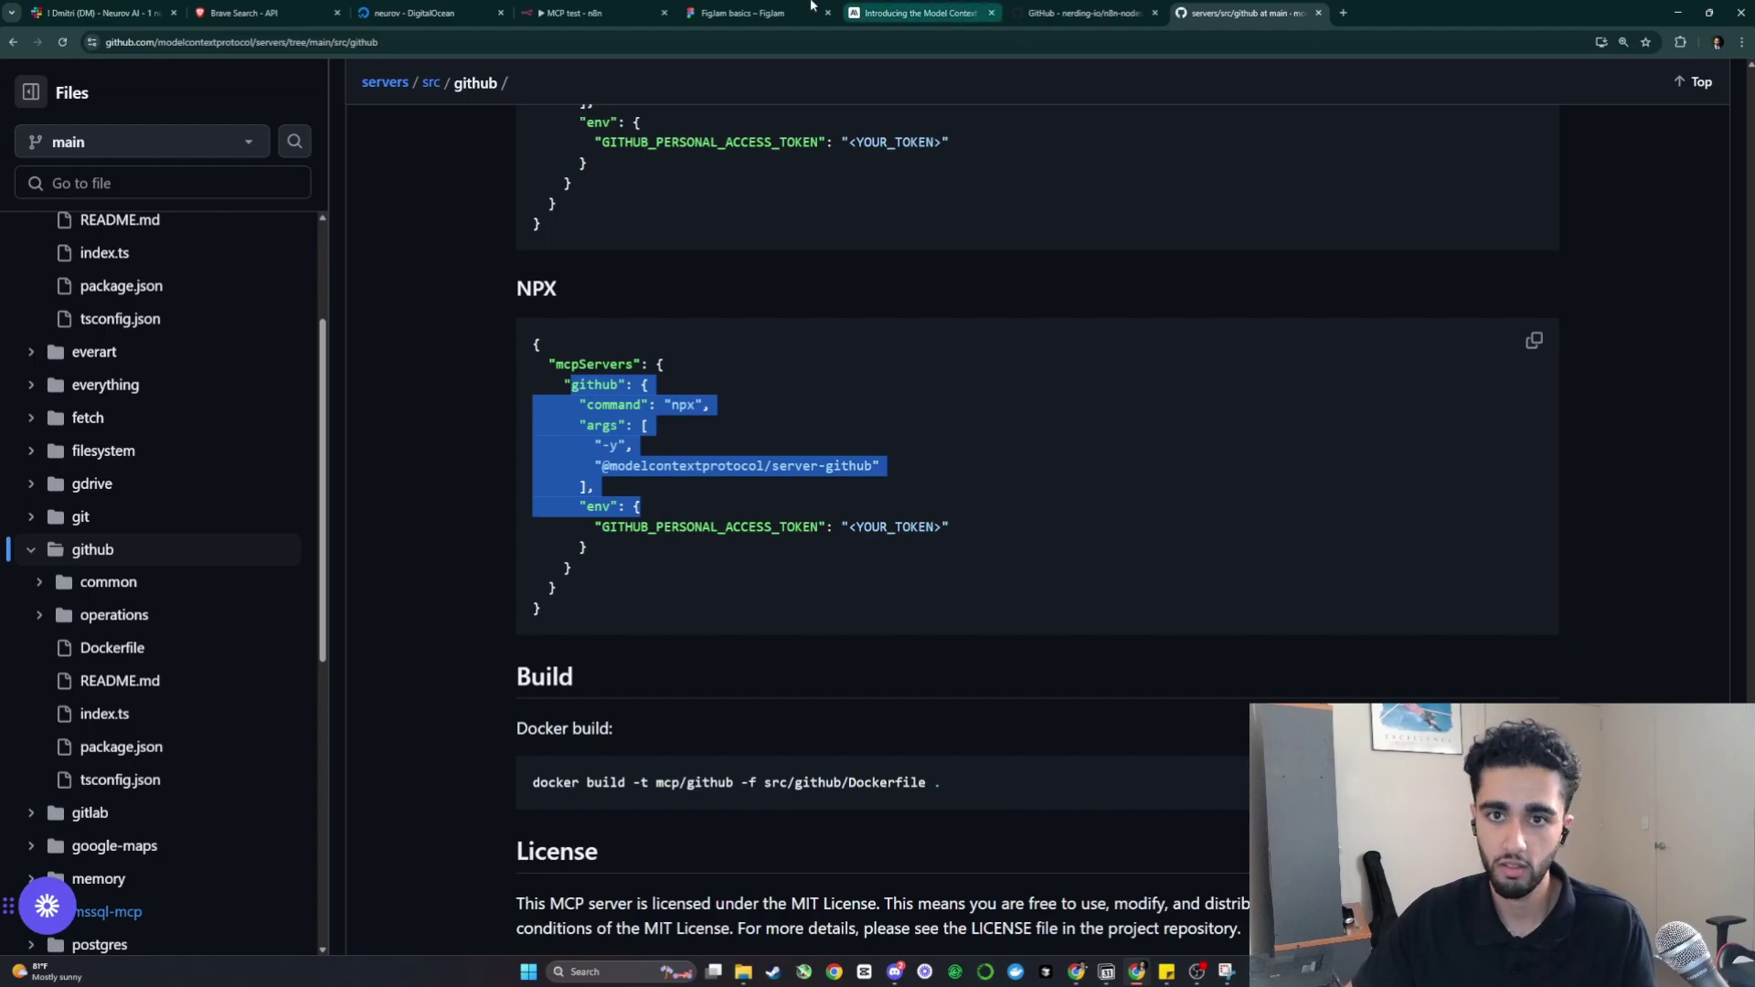
click(575, 13)
drag(822, 382, 560, 376)
click(1083, 13)
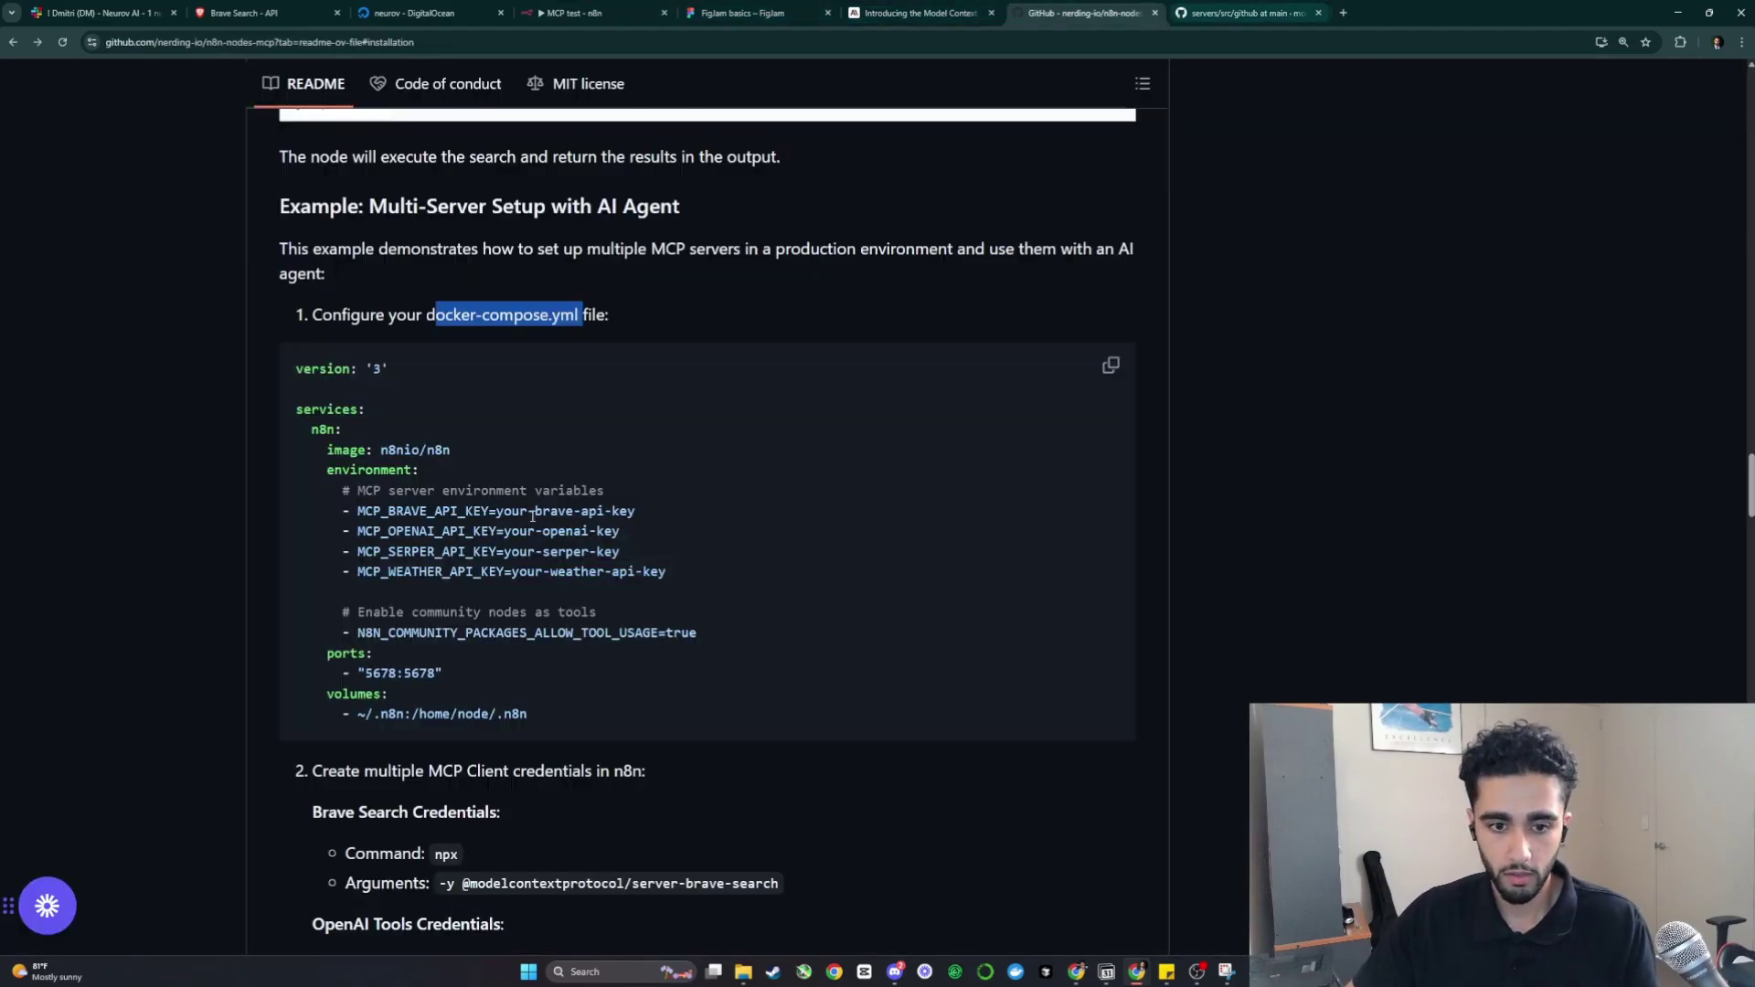
click(1215, 13)
scroll(180, 513, up, 2)
click(137, 359)
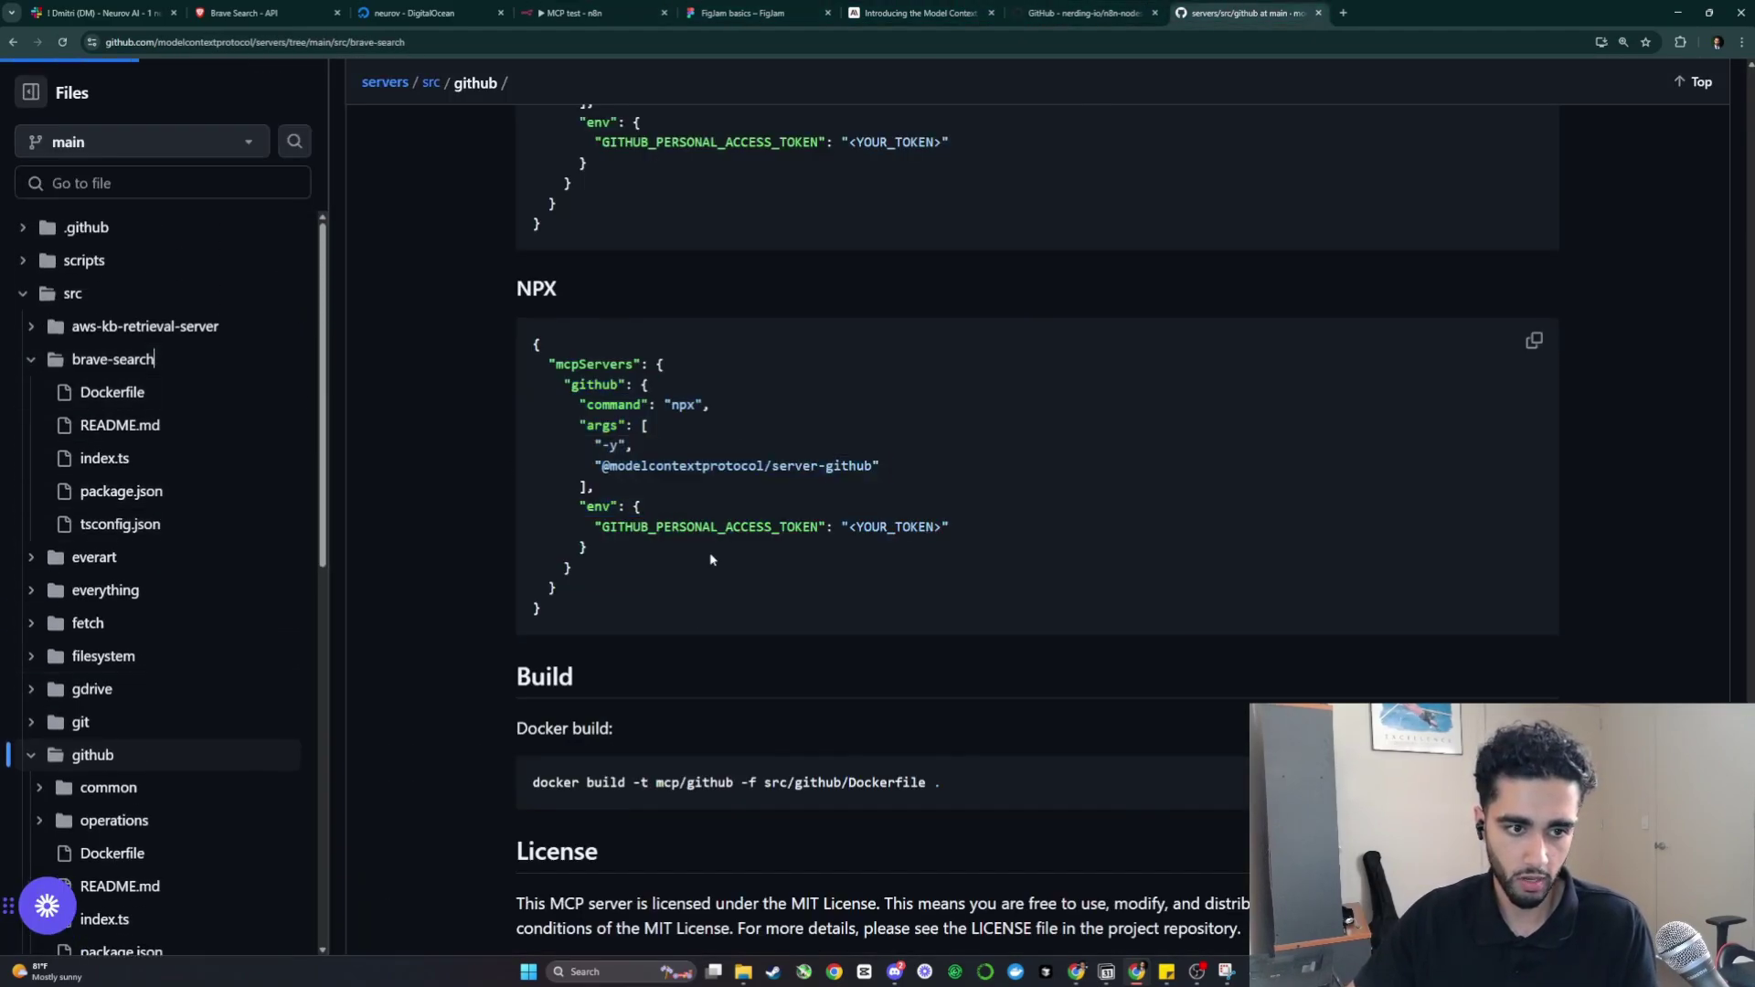
scroll(743, 607, down, 20)
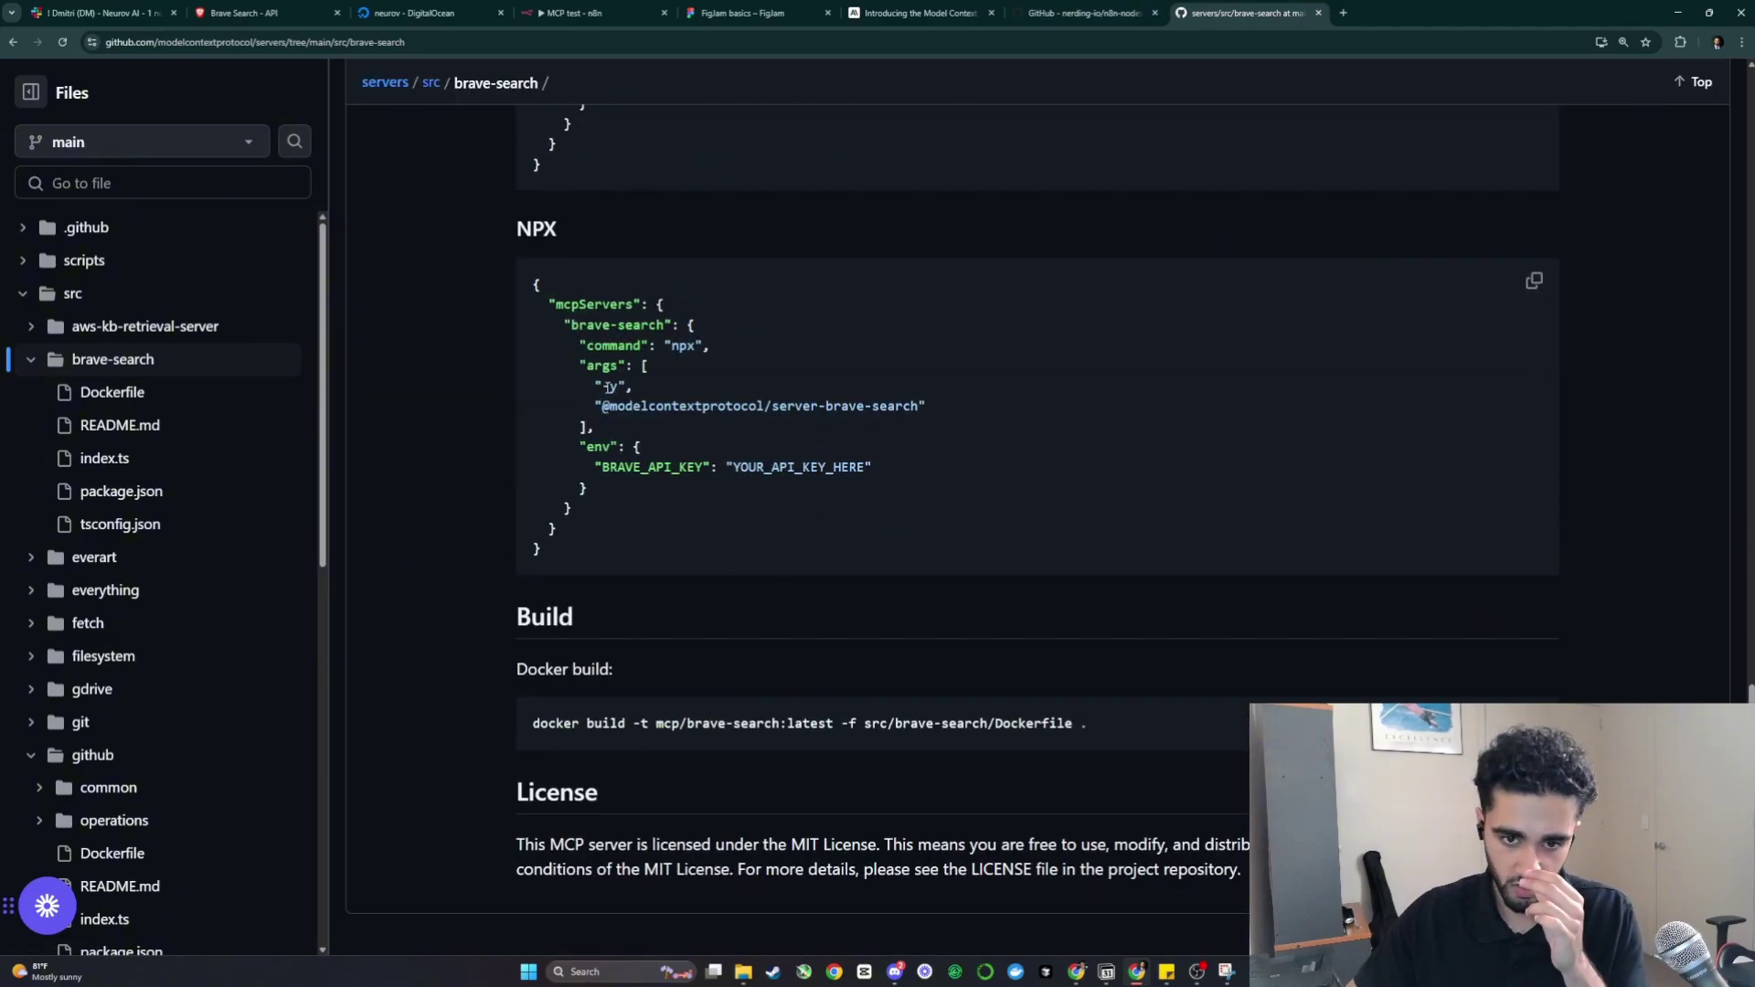
double_click(612, 387)
click(621, 9)
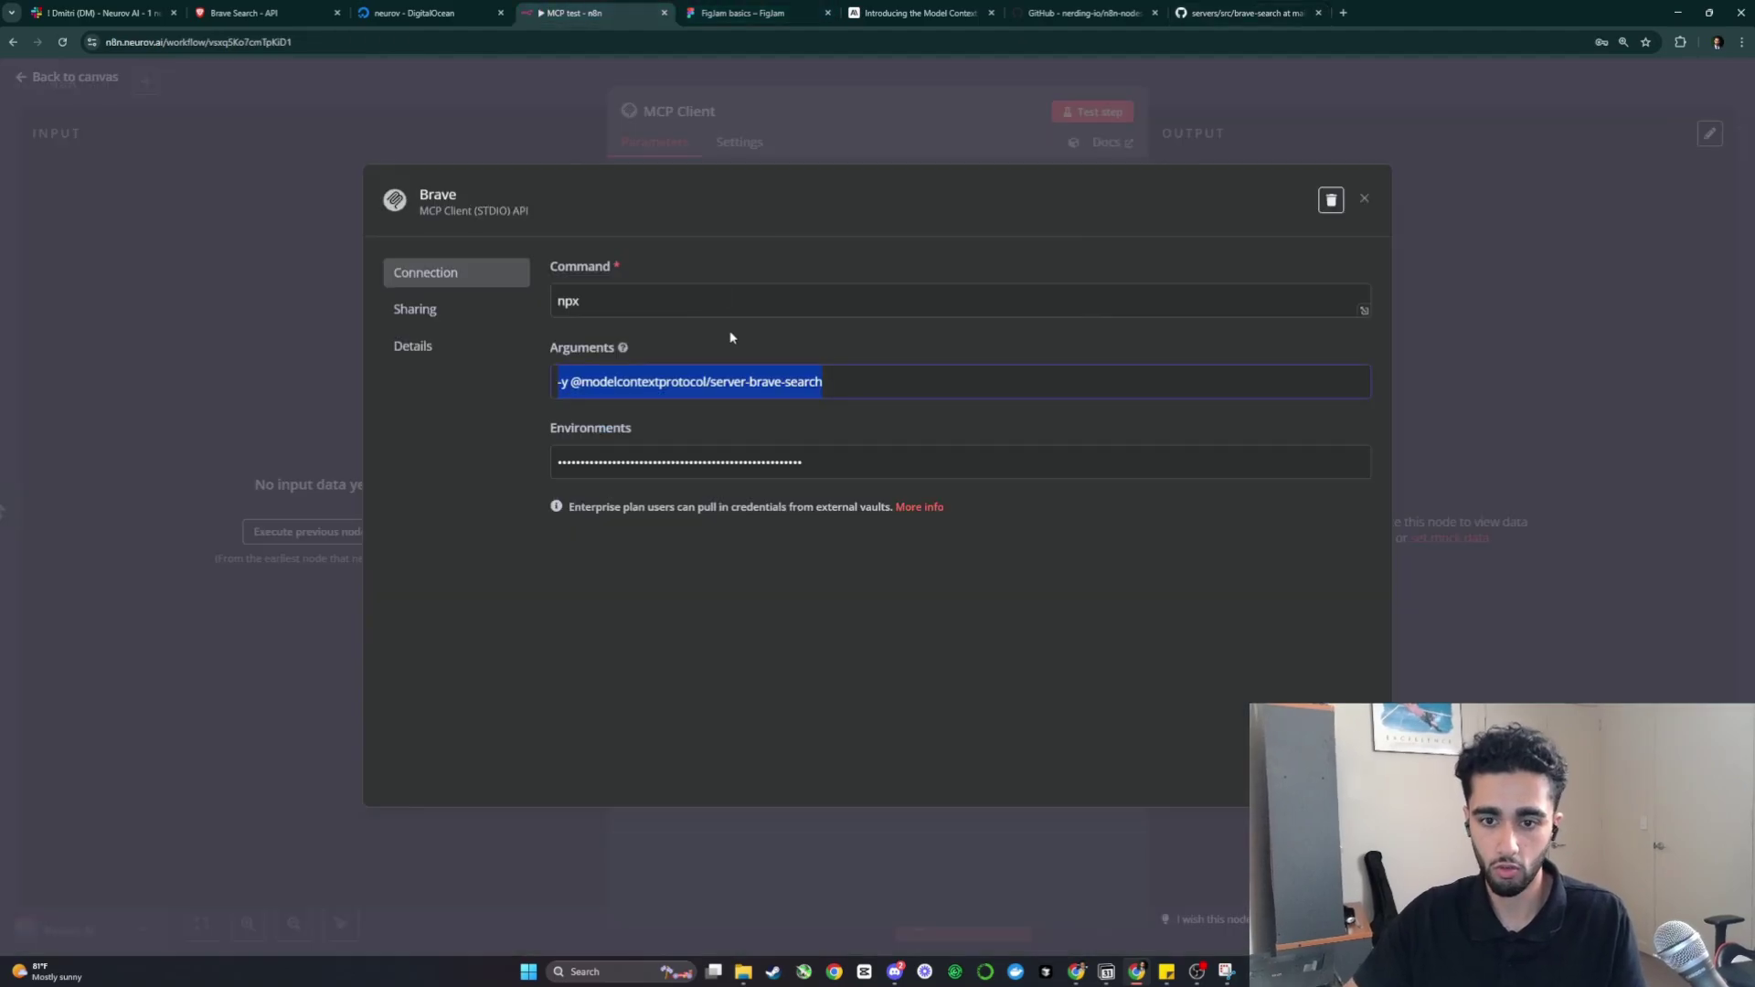
click(565, 384)
key(ctrl+a)
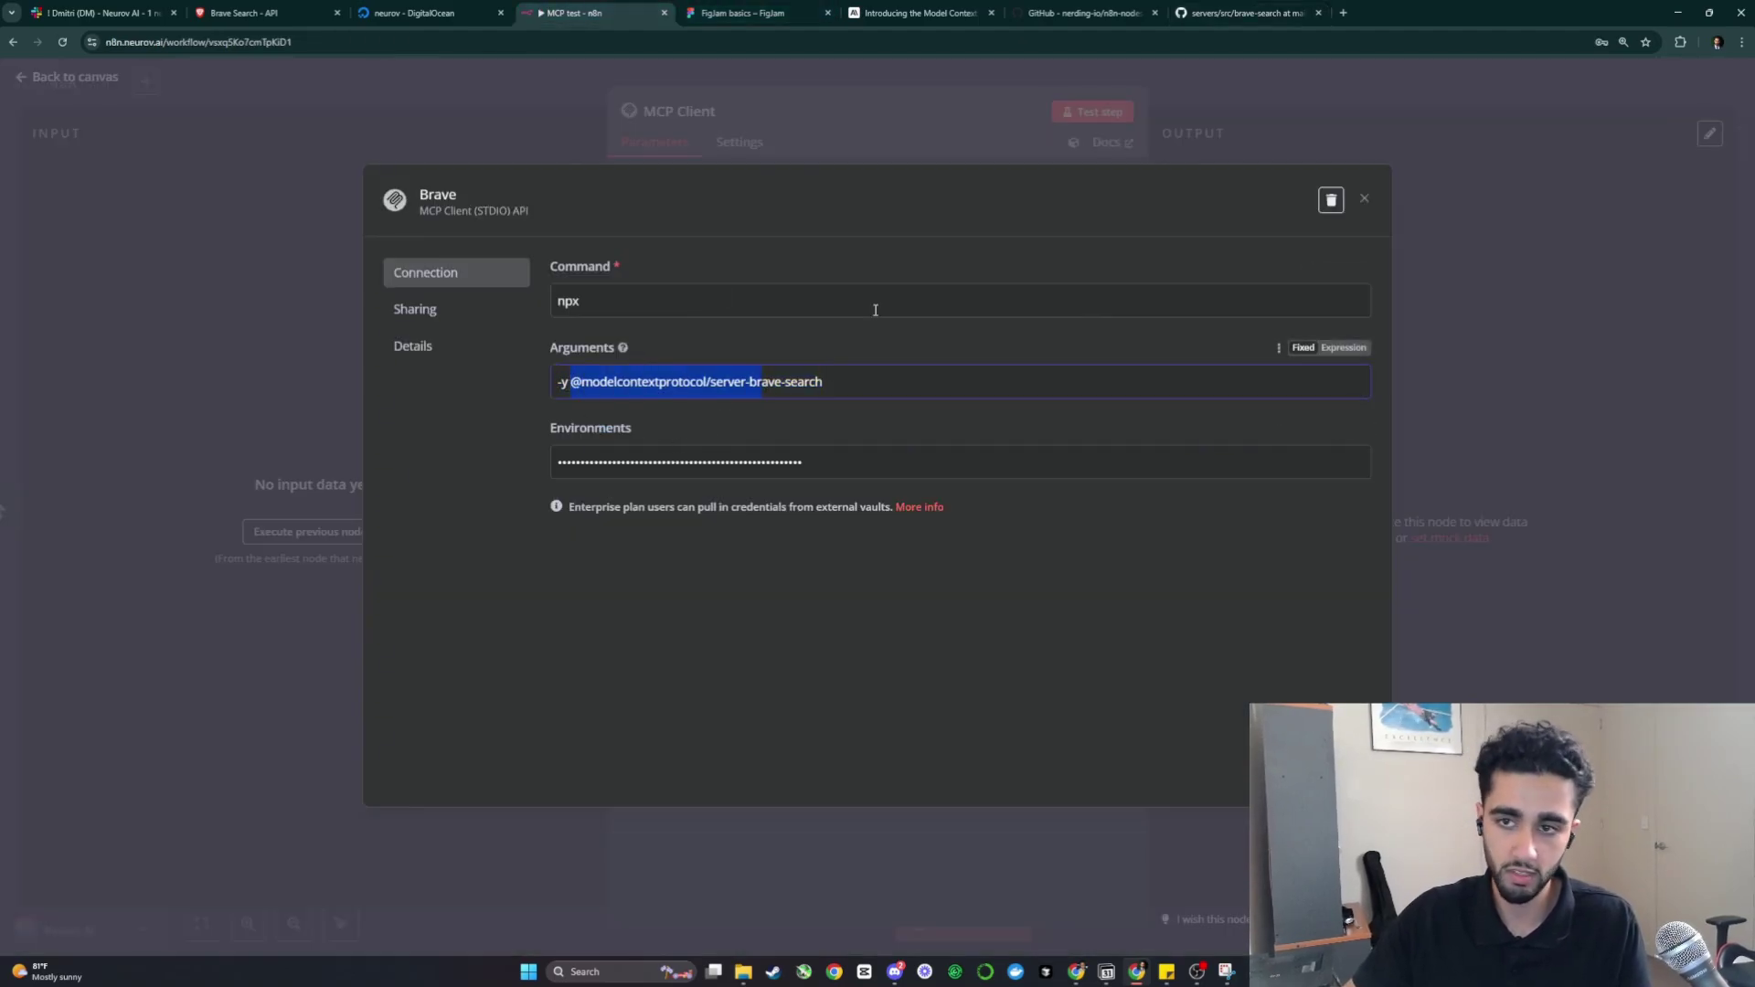
click(1247, 13)
drag(596, 406, 921, 406)
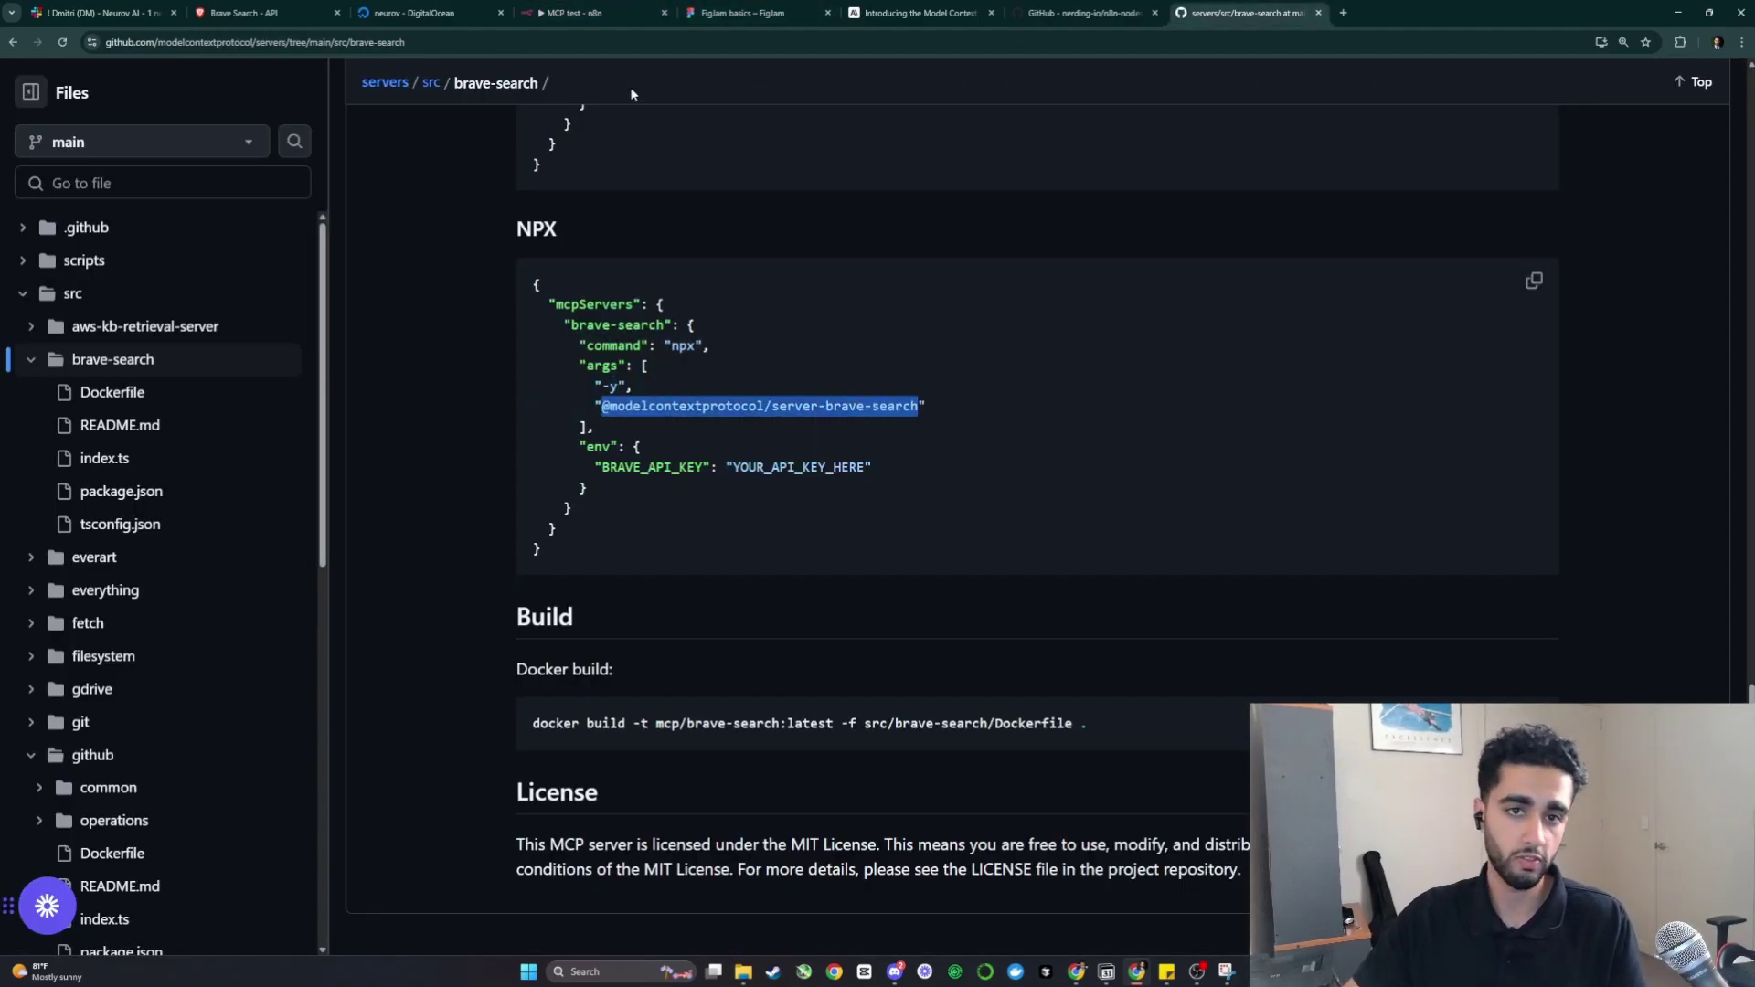
click(594, 13)
drag(823, 381, 514, 365)
Step: Copy the n8n API key from the Brave Search API dashboard into Environments and close the credential
click(817, 464)
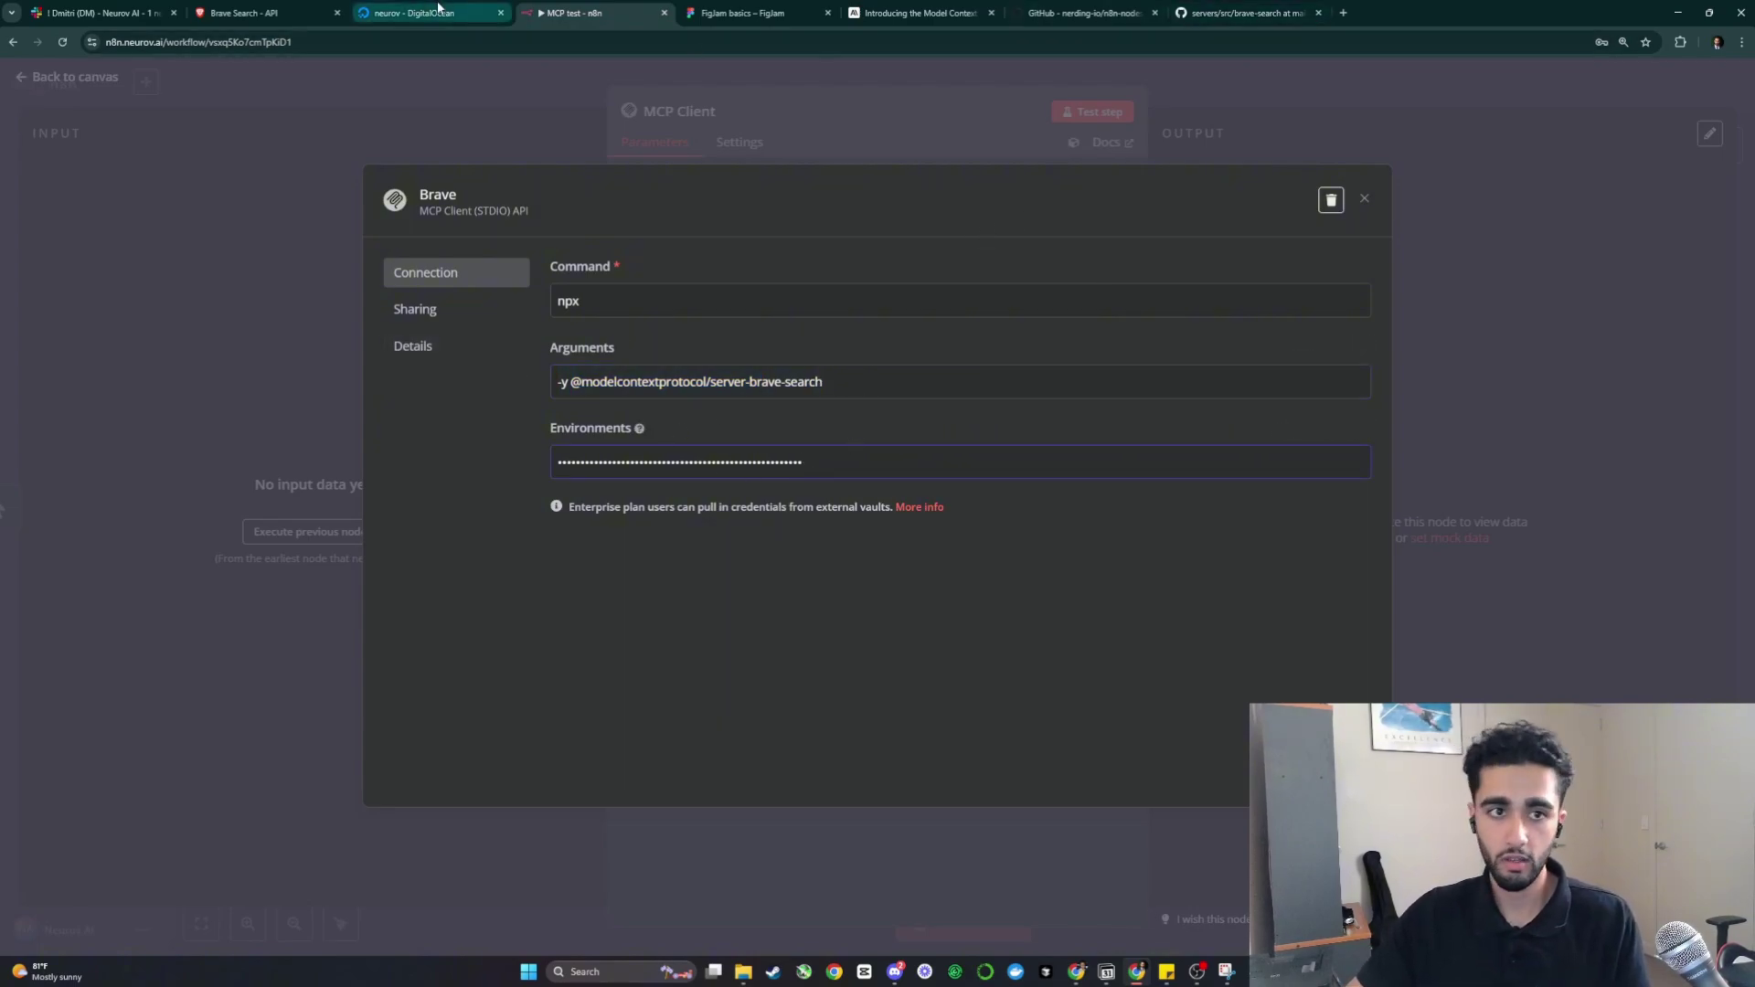
click(304, 9)
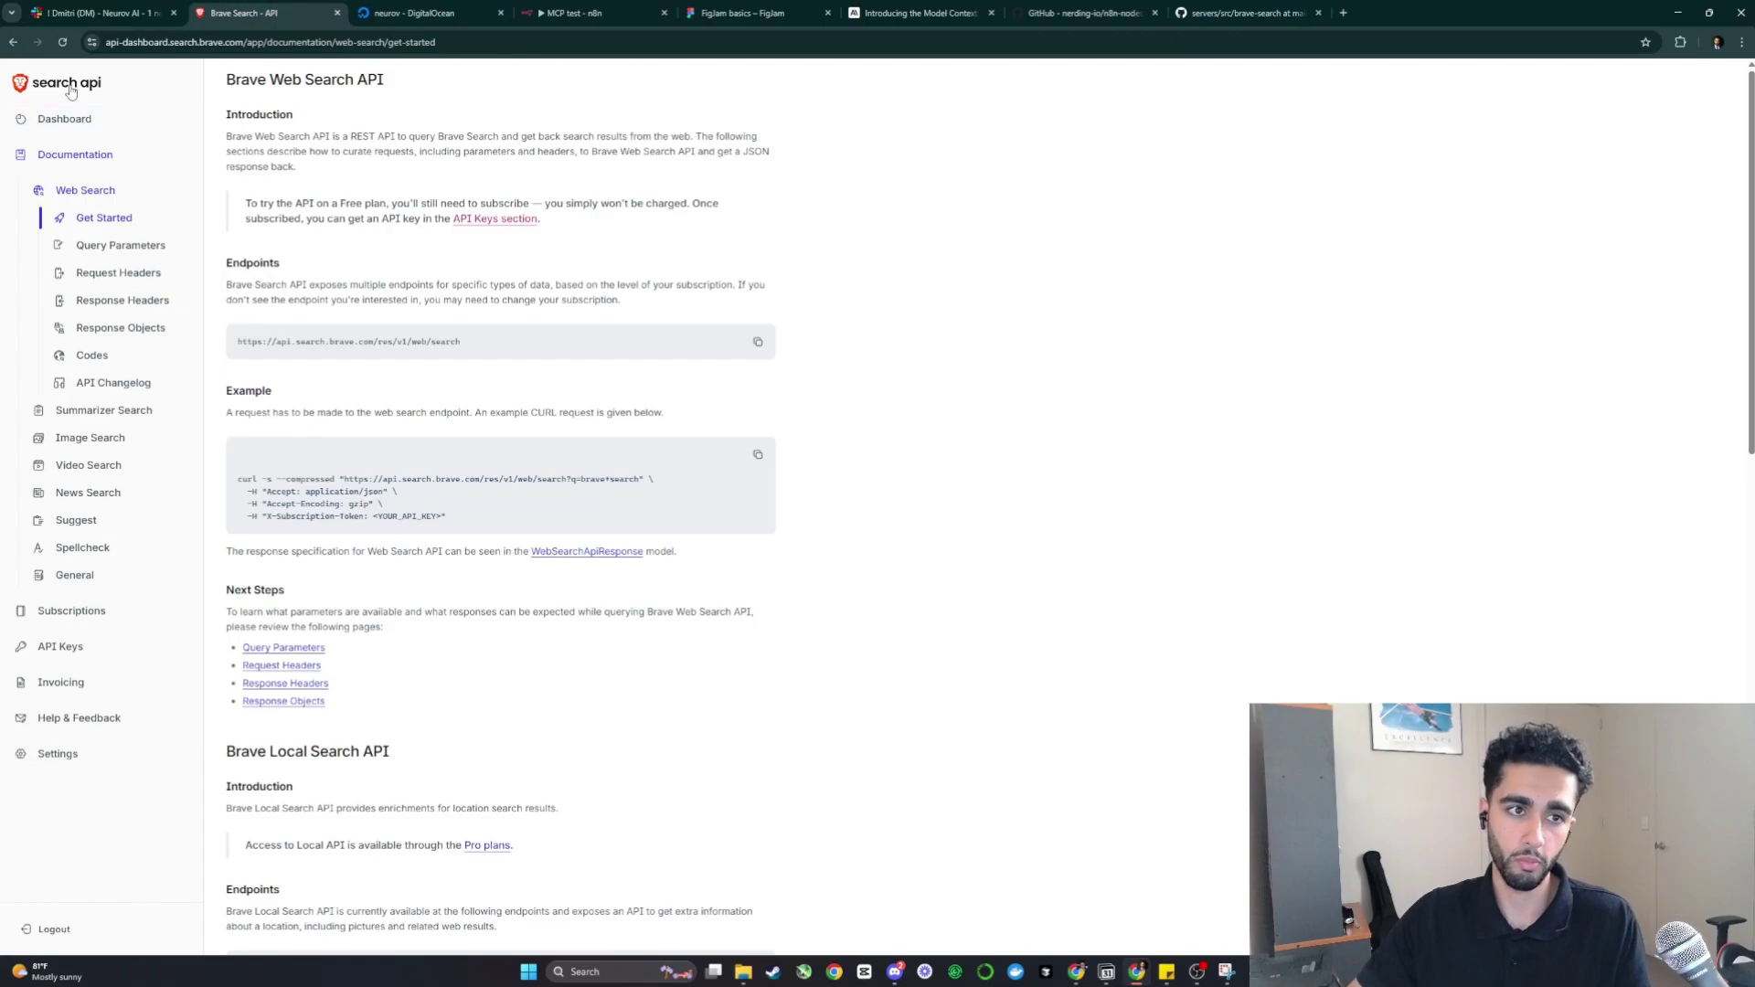
click(129, 126)
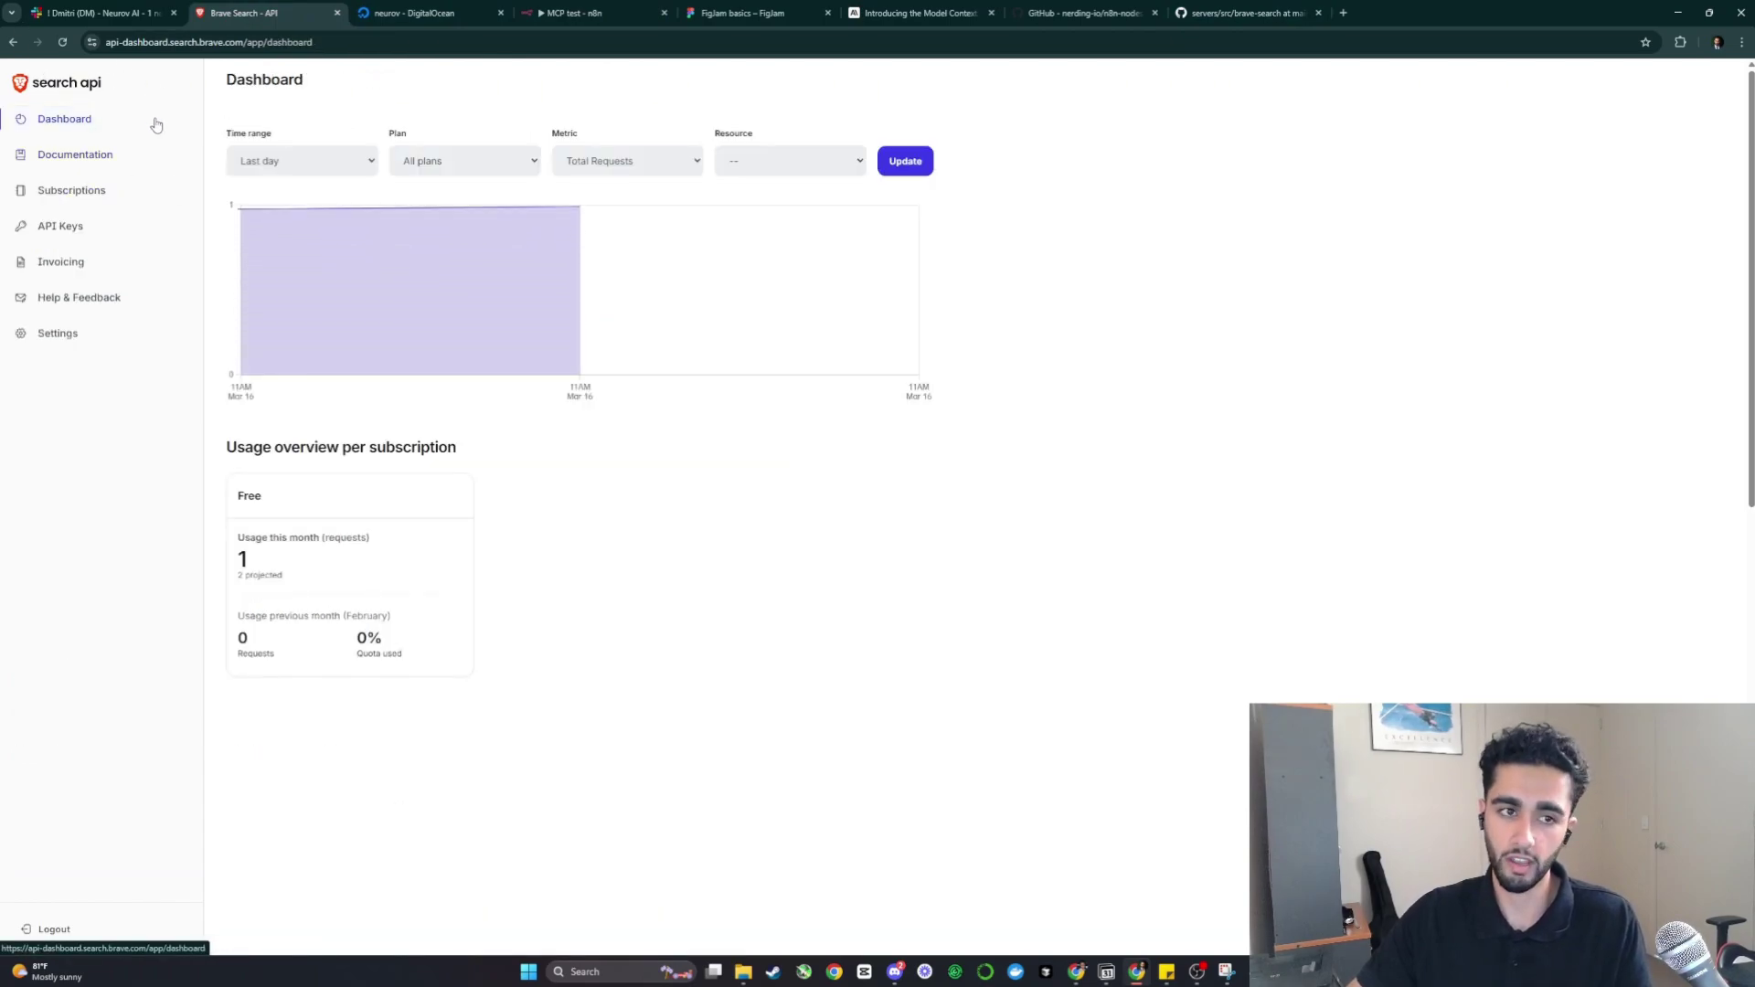
click(85, 228)
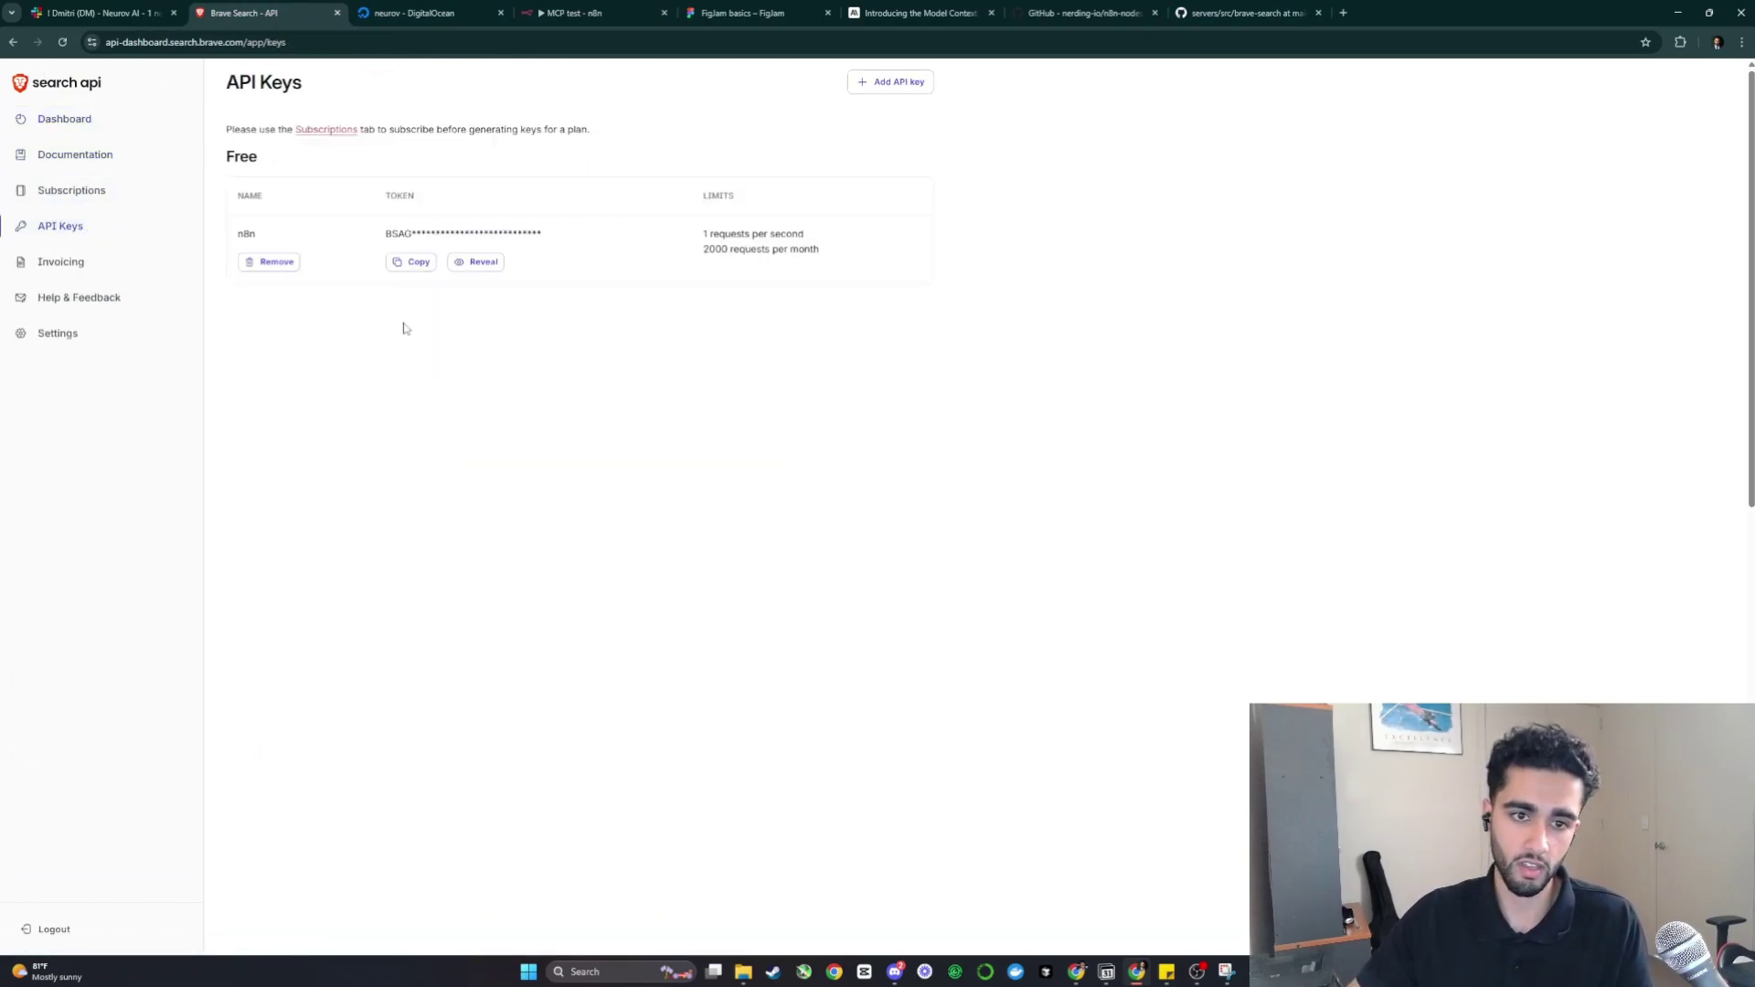
click(418, 262)
click(574, 13)
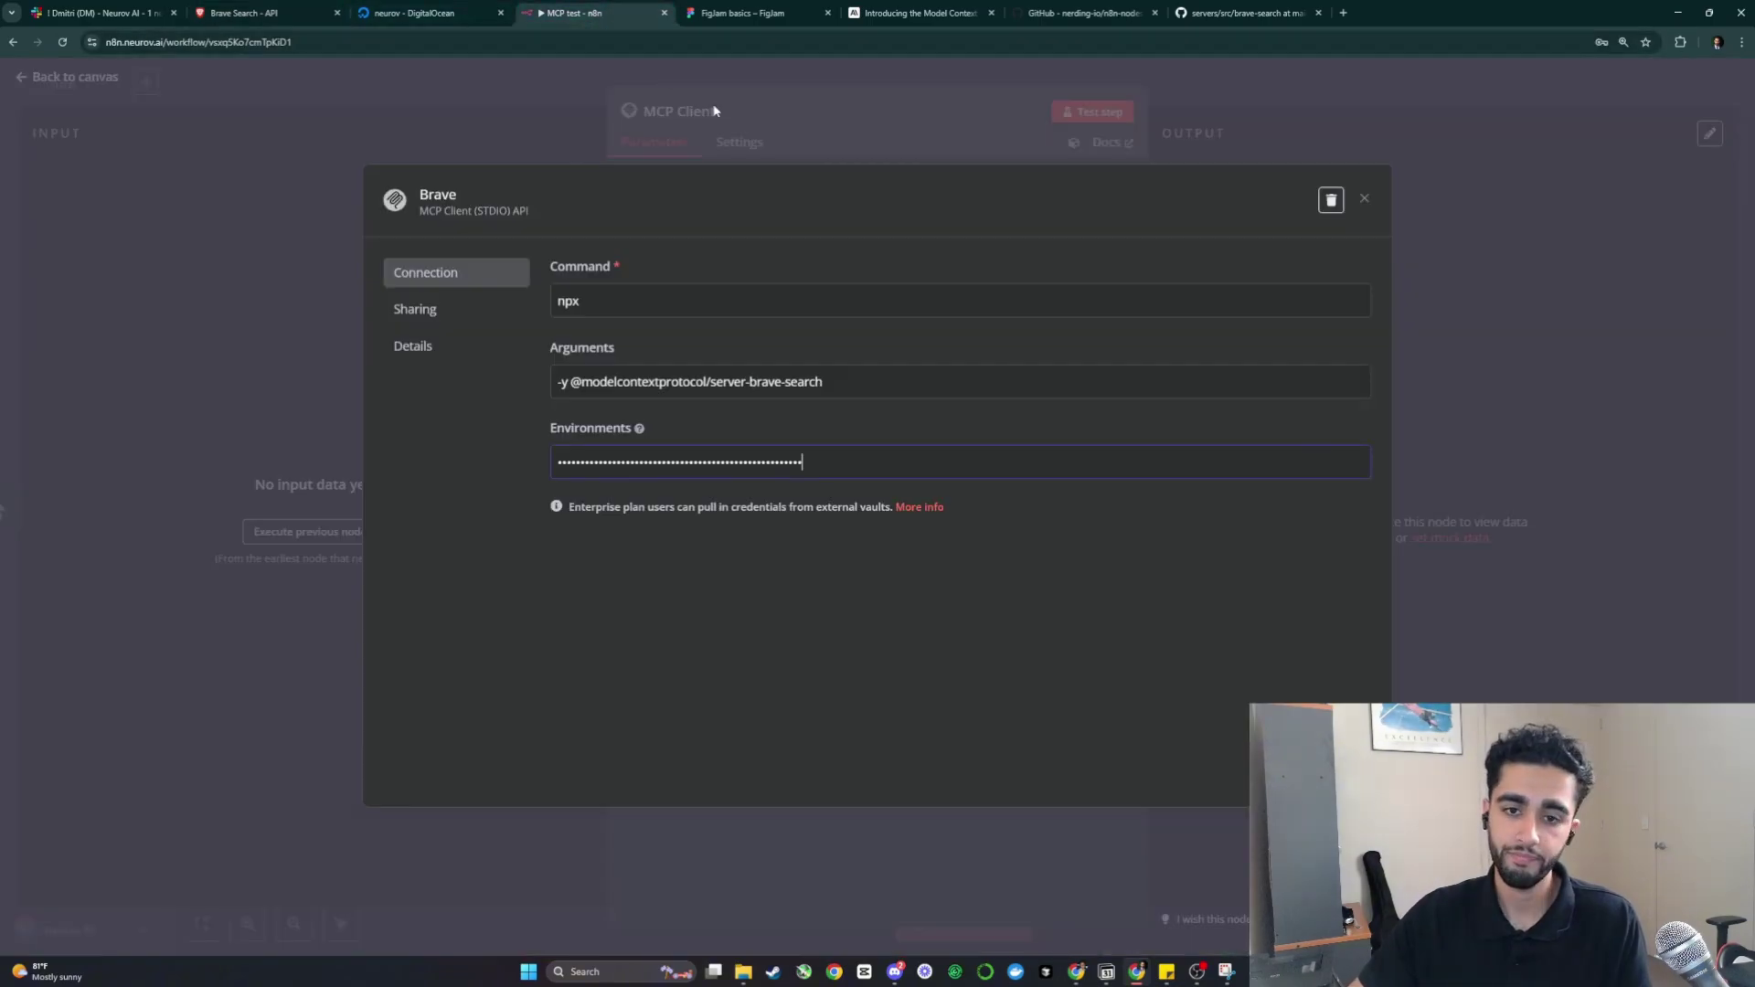
drag(842, 458, 545, 439)
click(1177, 205)
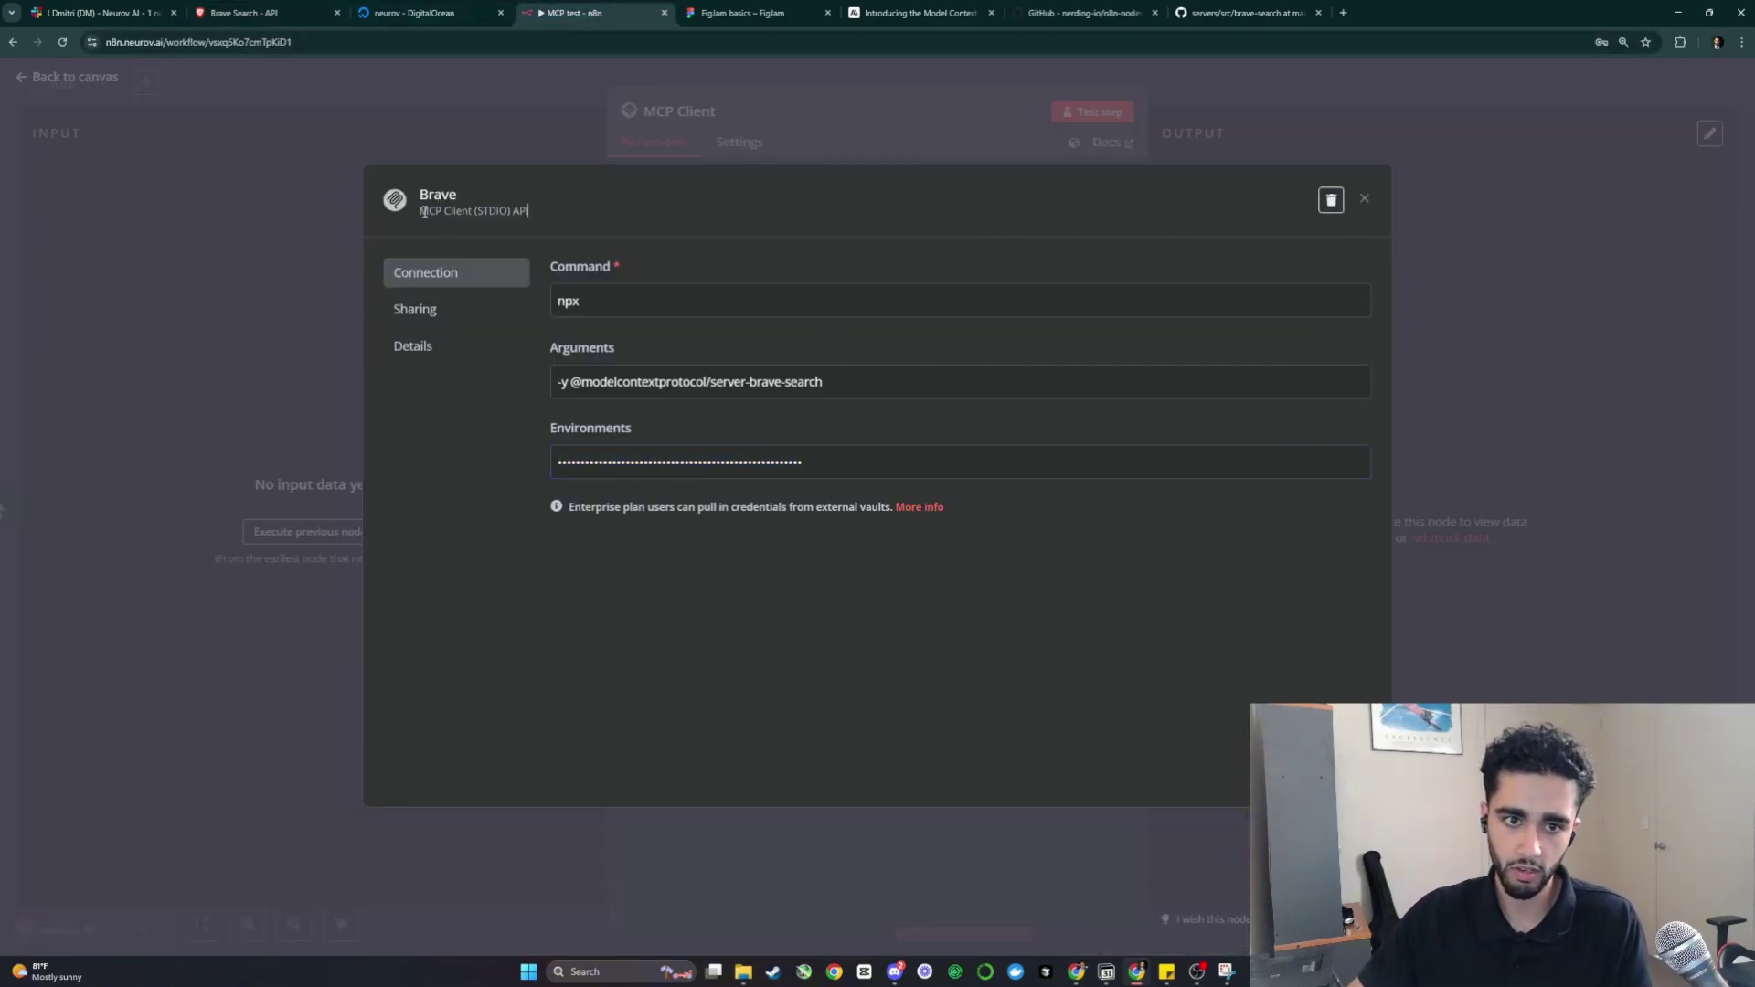
click(458, 106)
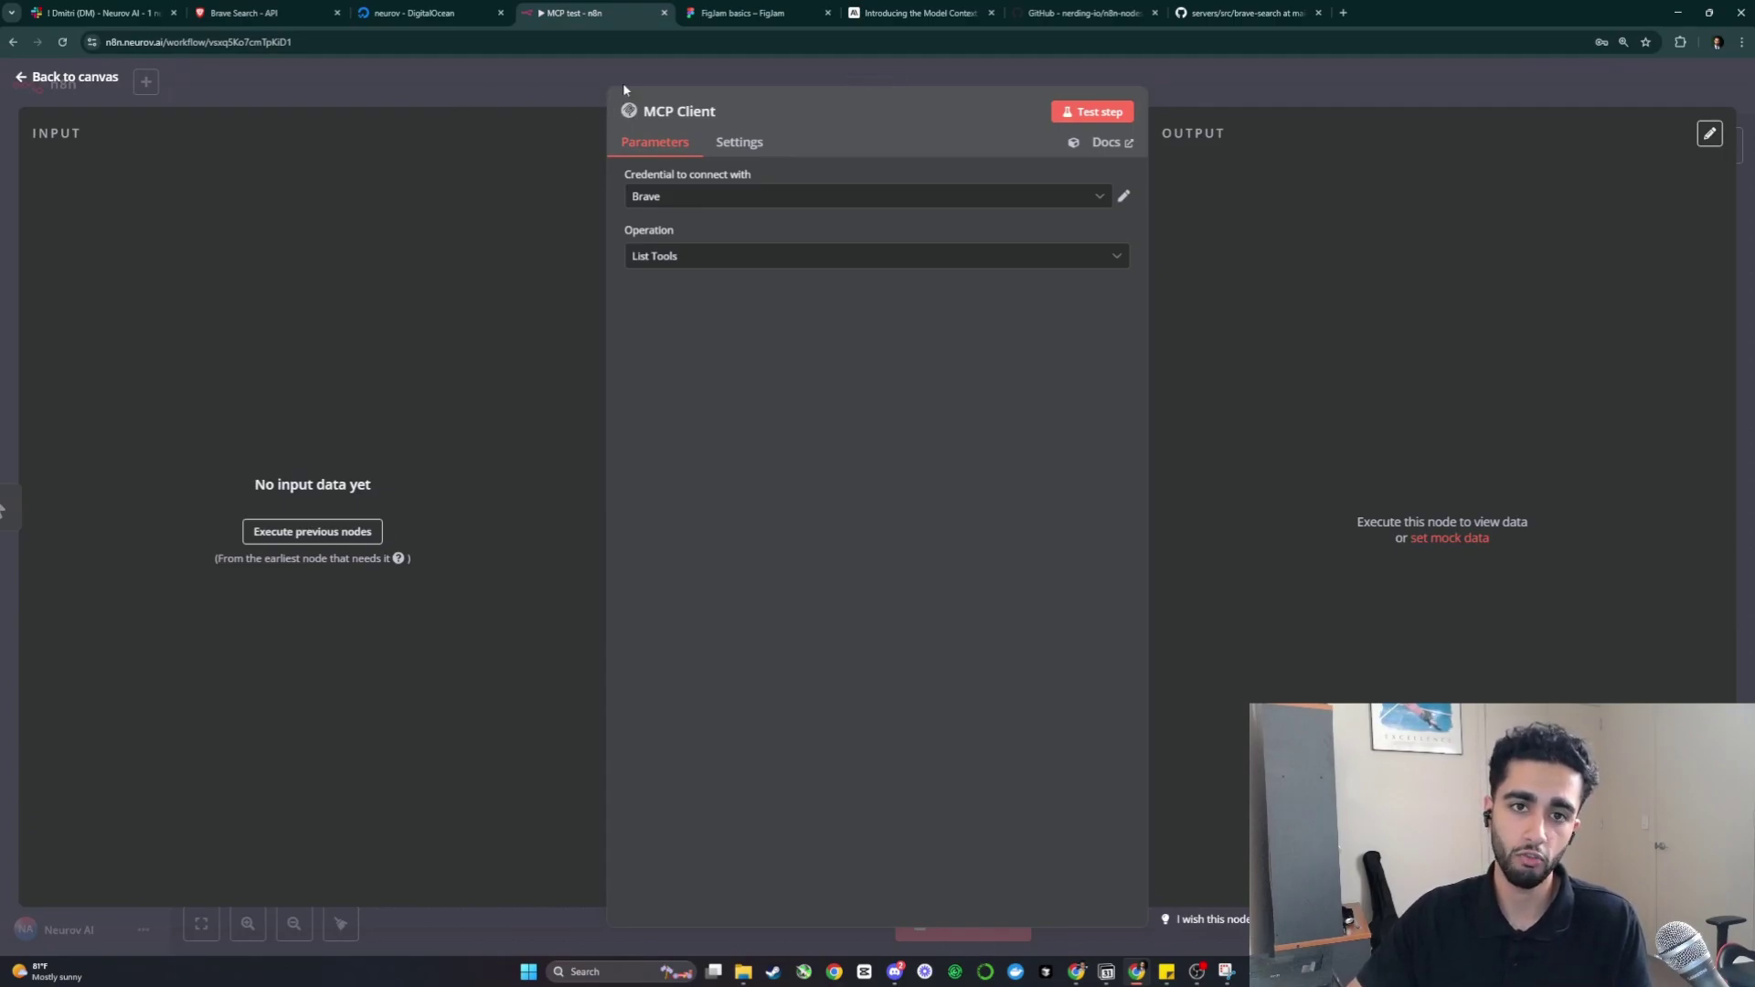
Step: Close the MCP Client panel, discard the Google Maps credential, and reopen the Brave credential's Environments
click(578, 96)
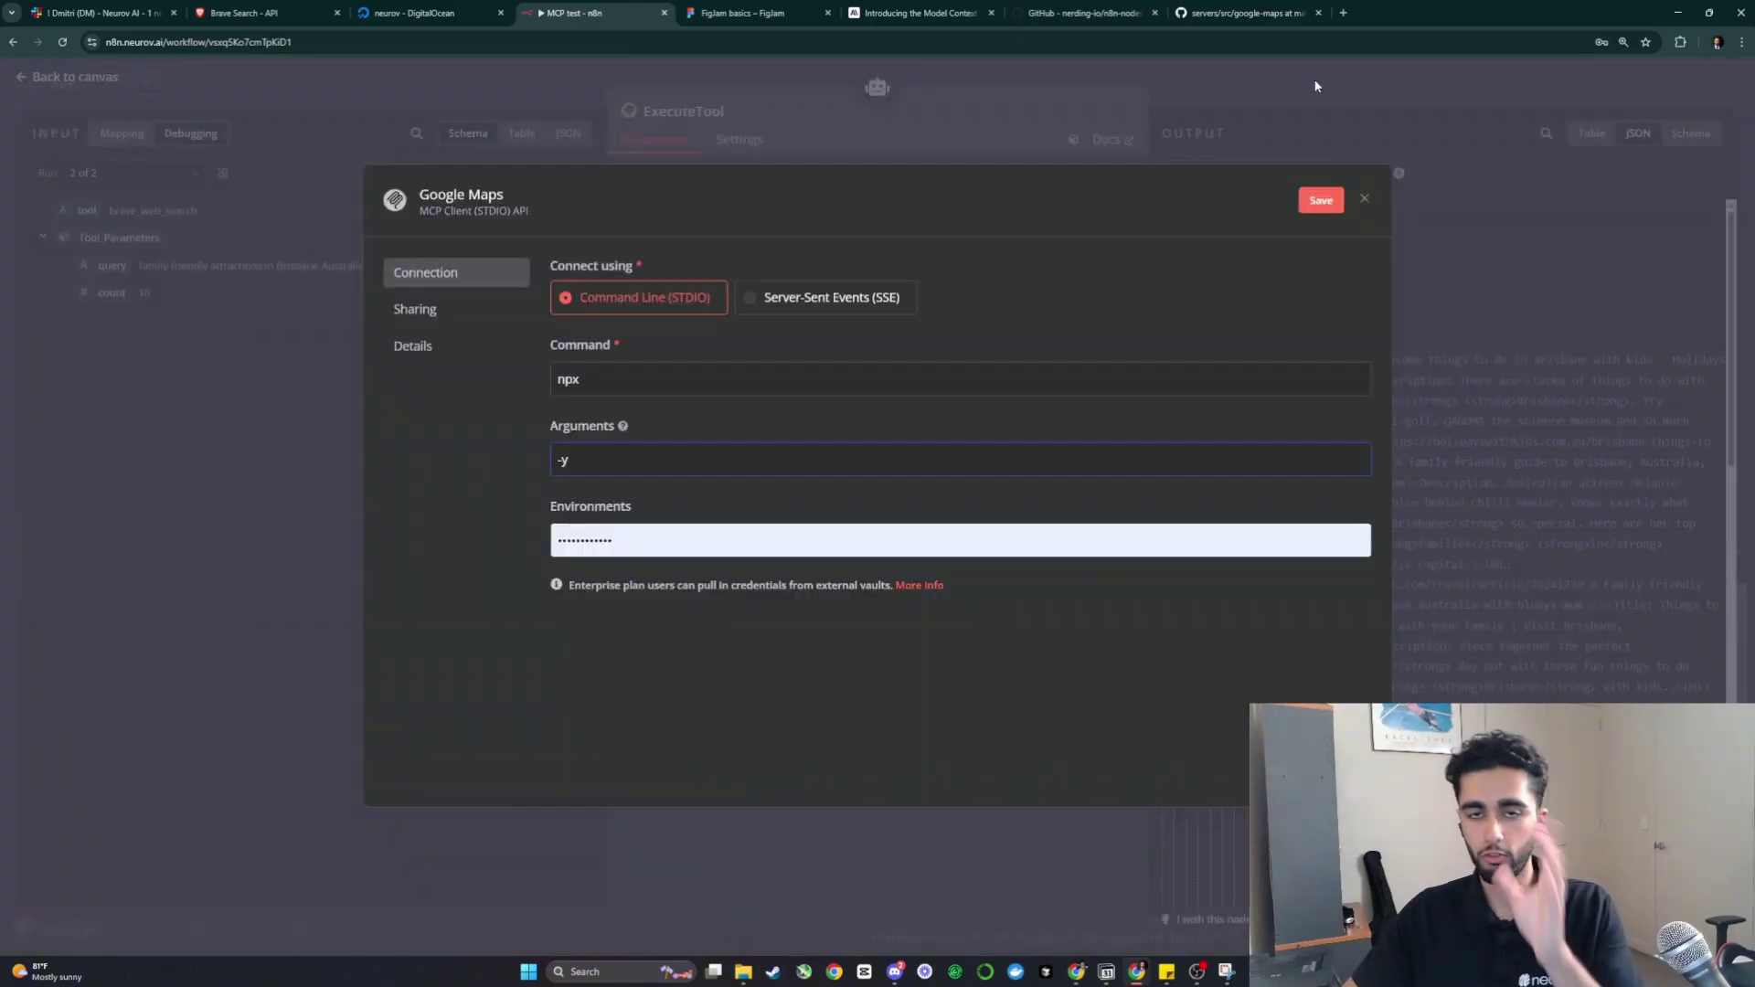
click(1272, 93)
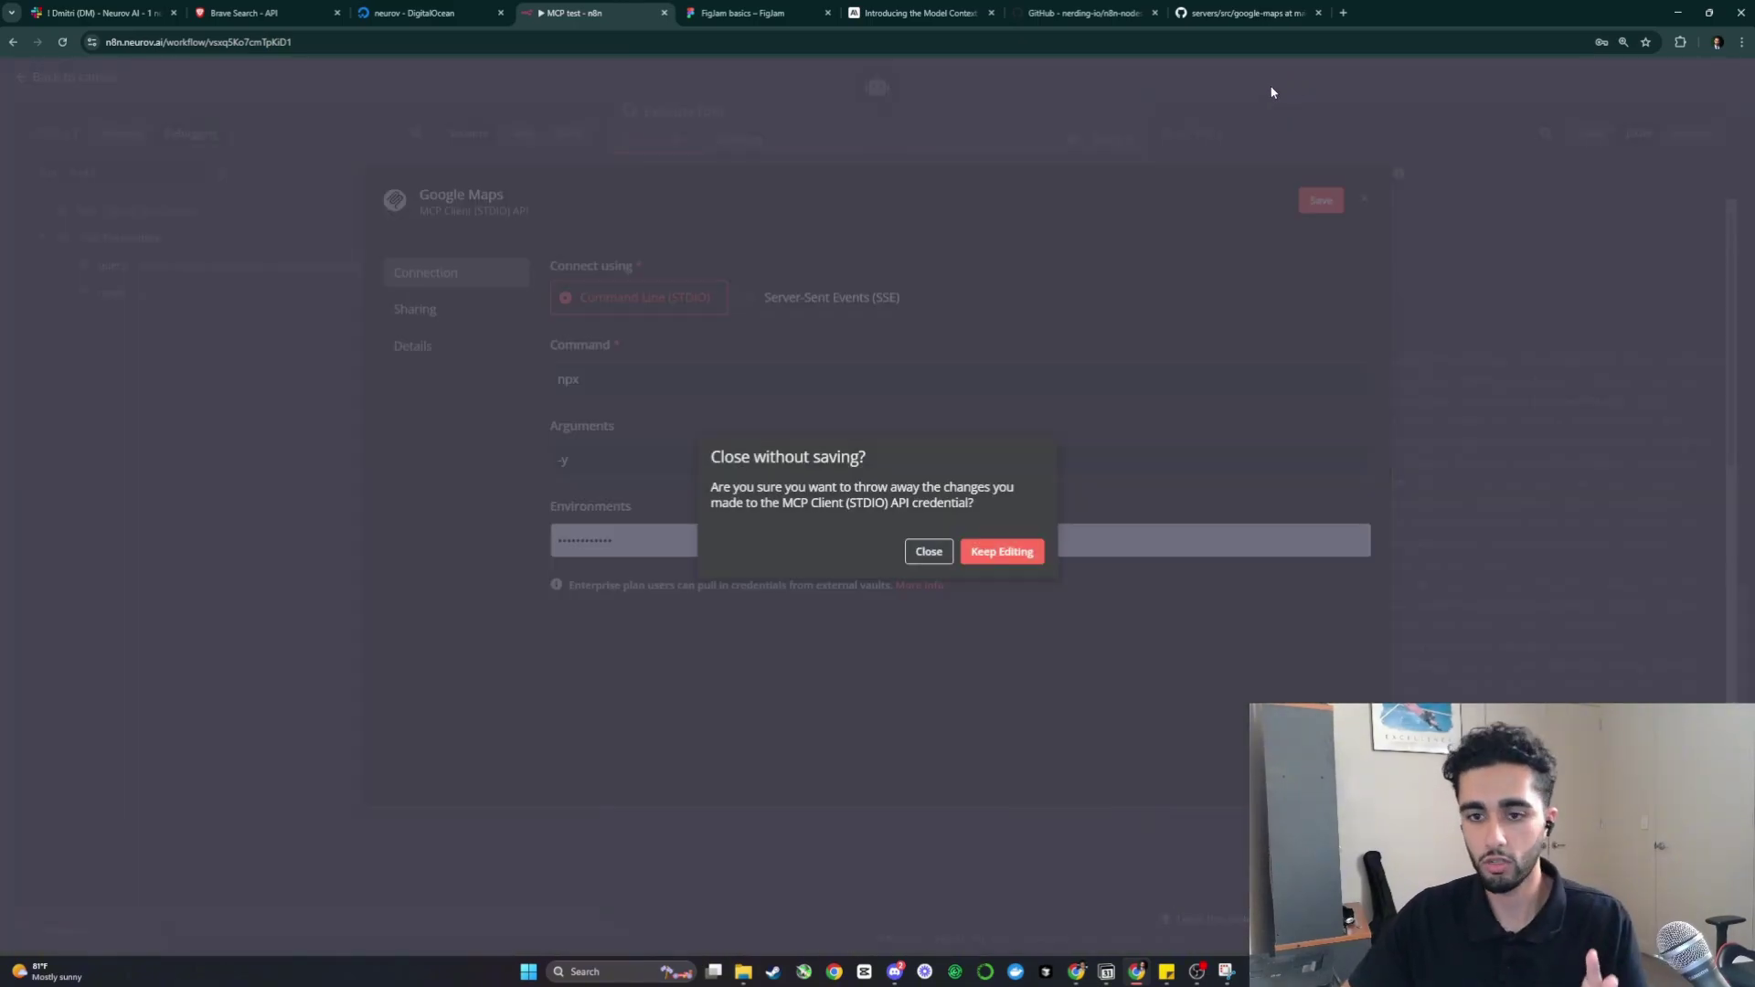
click(929, 551)
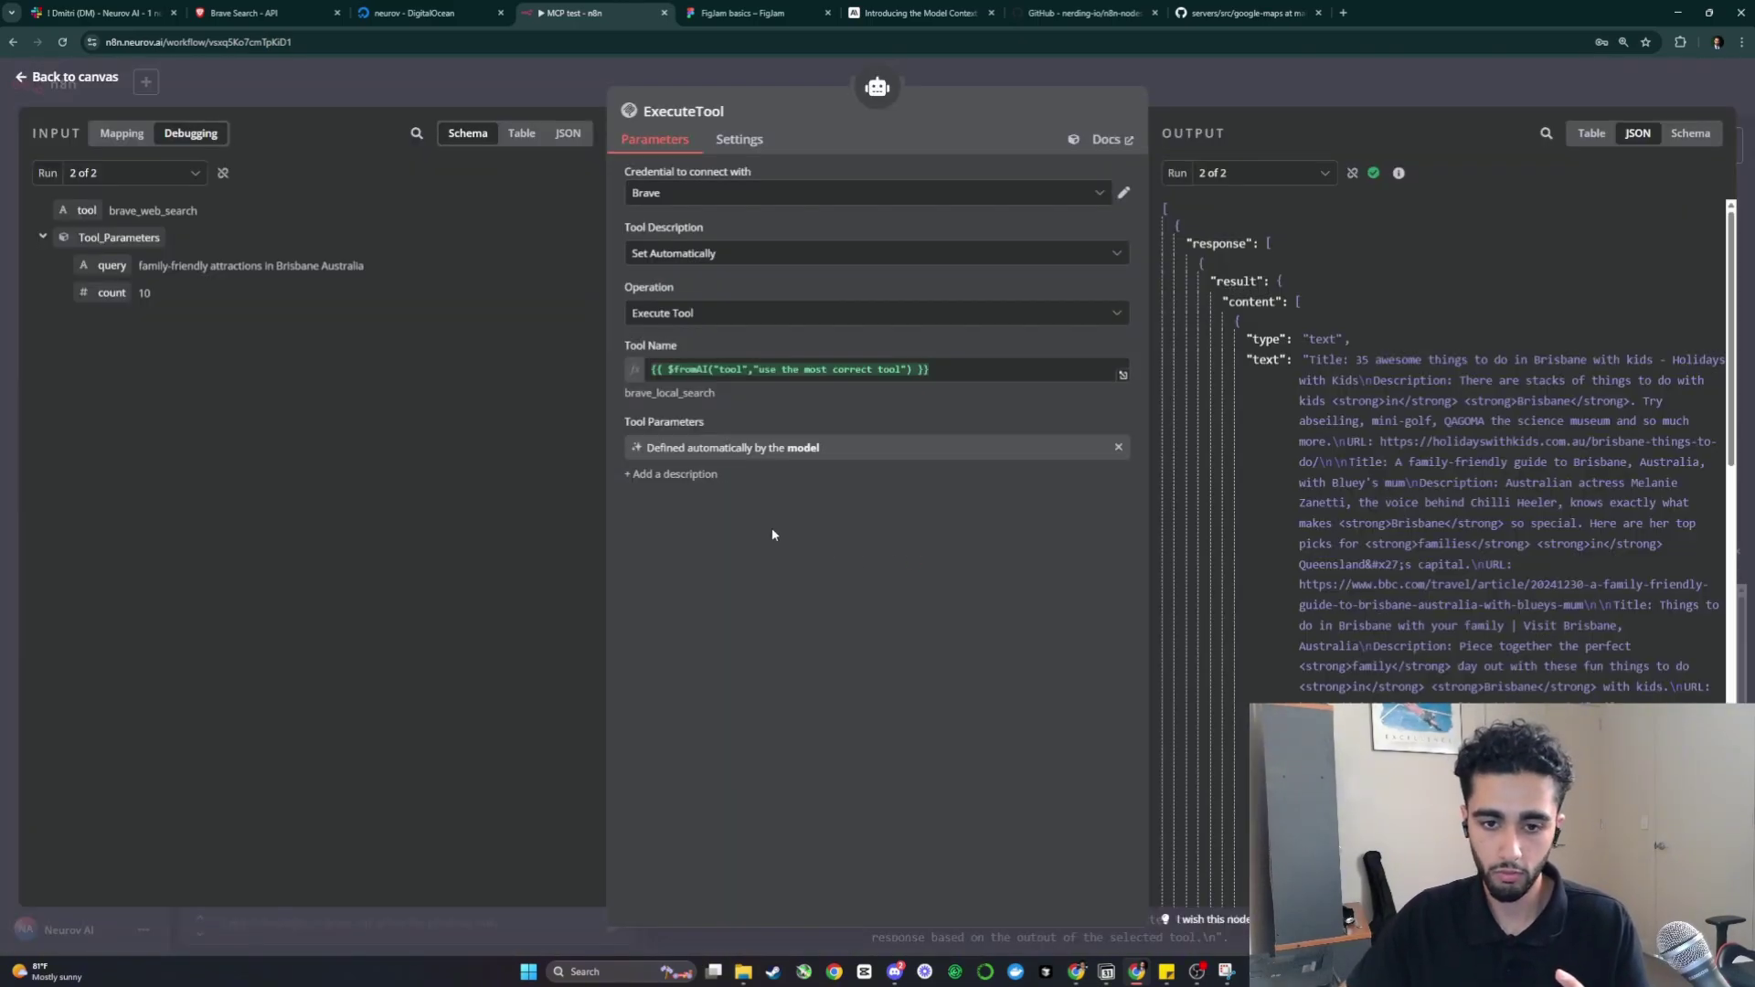
click(885, 198)
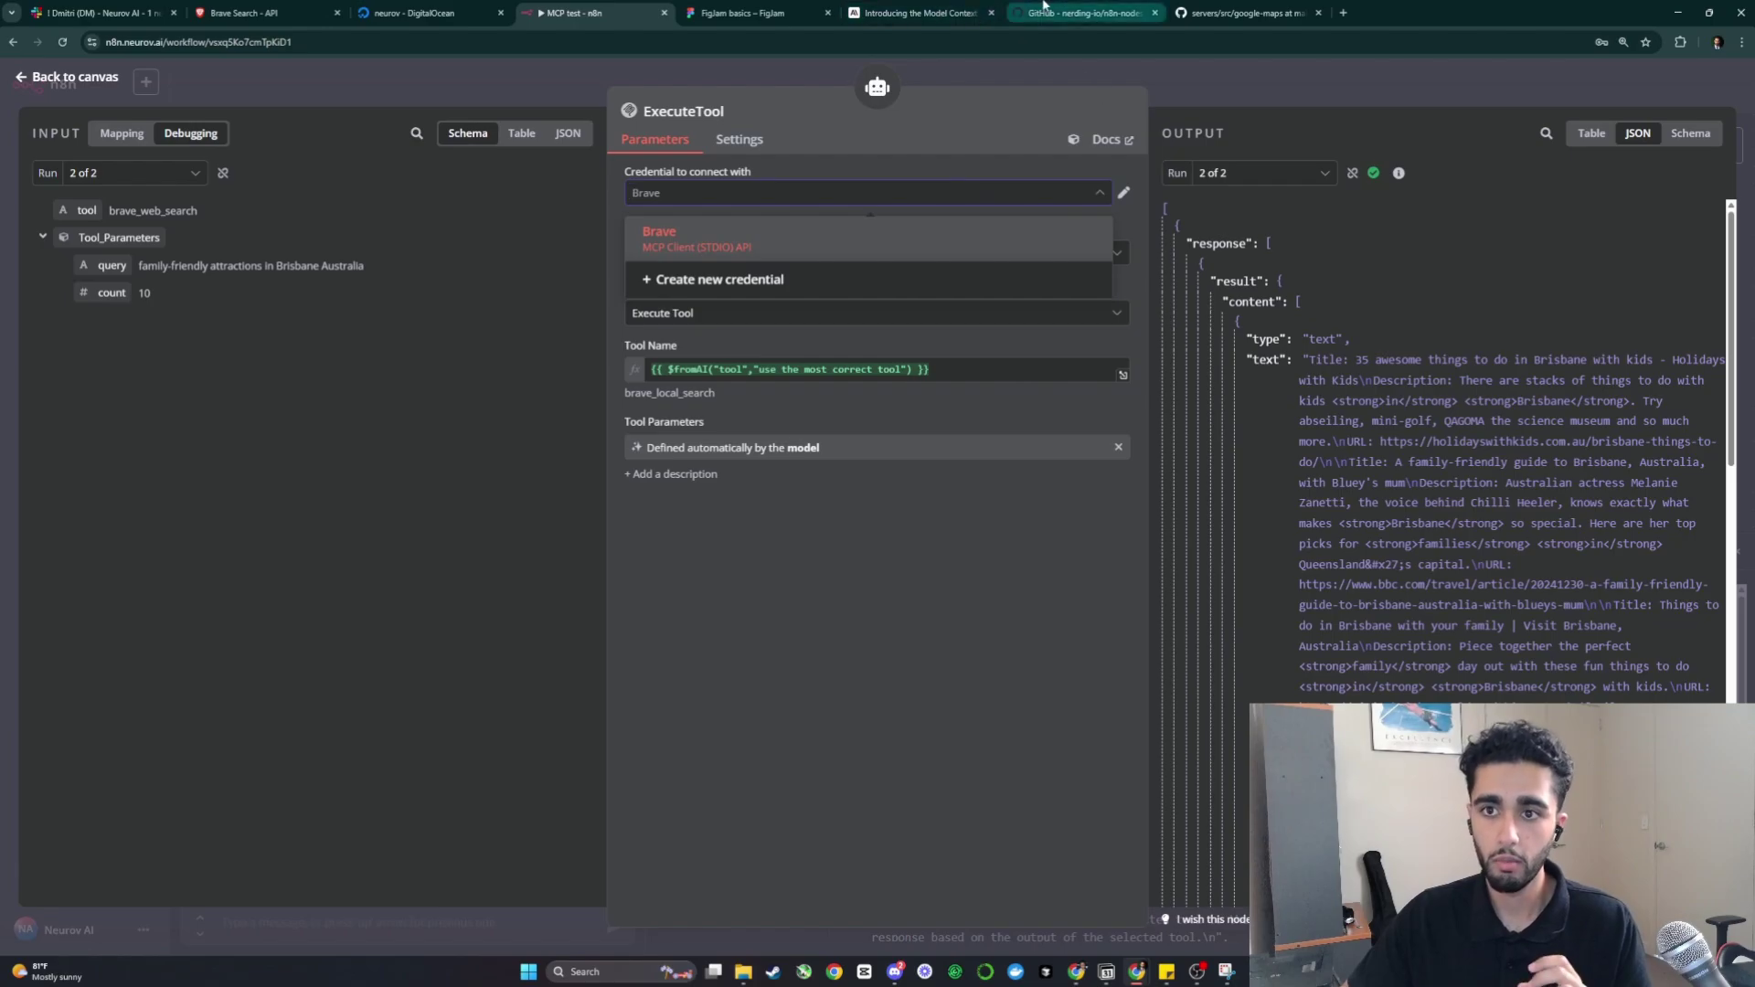
click(1123, 192)
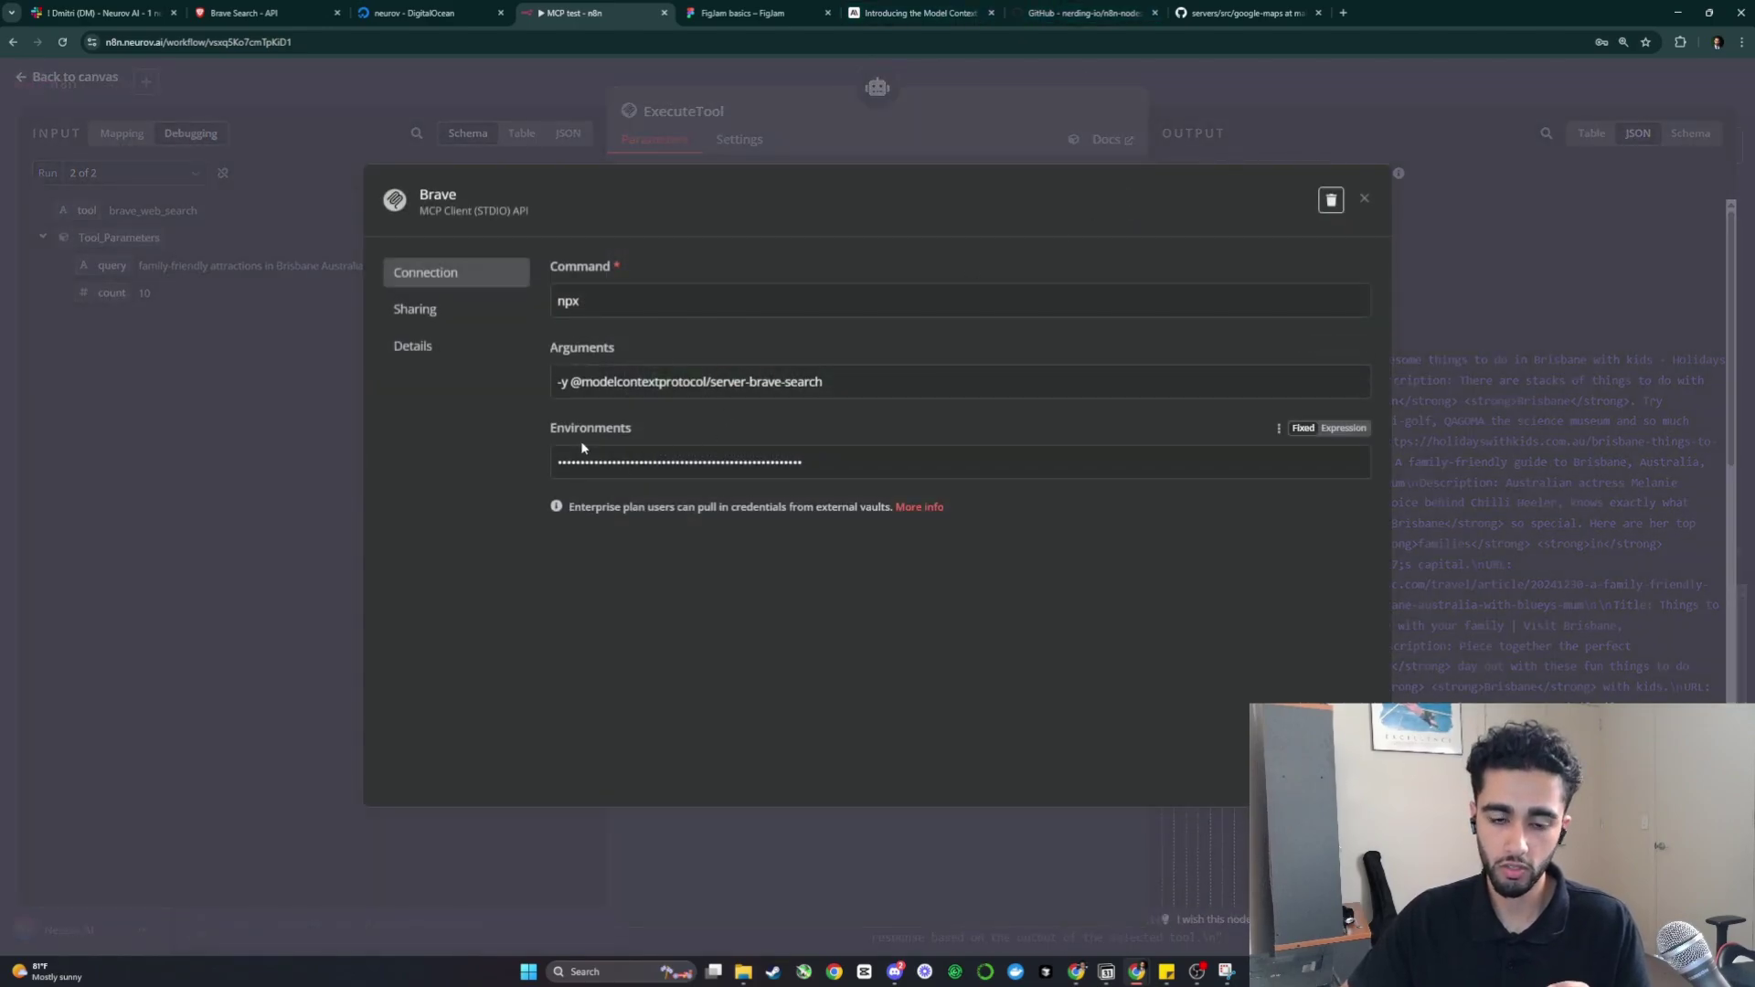
click(558, 462)
Step: Open the brave-search README on GitHub and mark the BRAVE_API_KEY name and placeholder value
click(1083, 13)
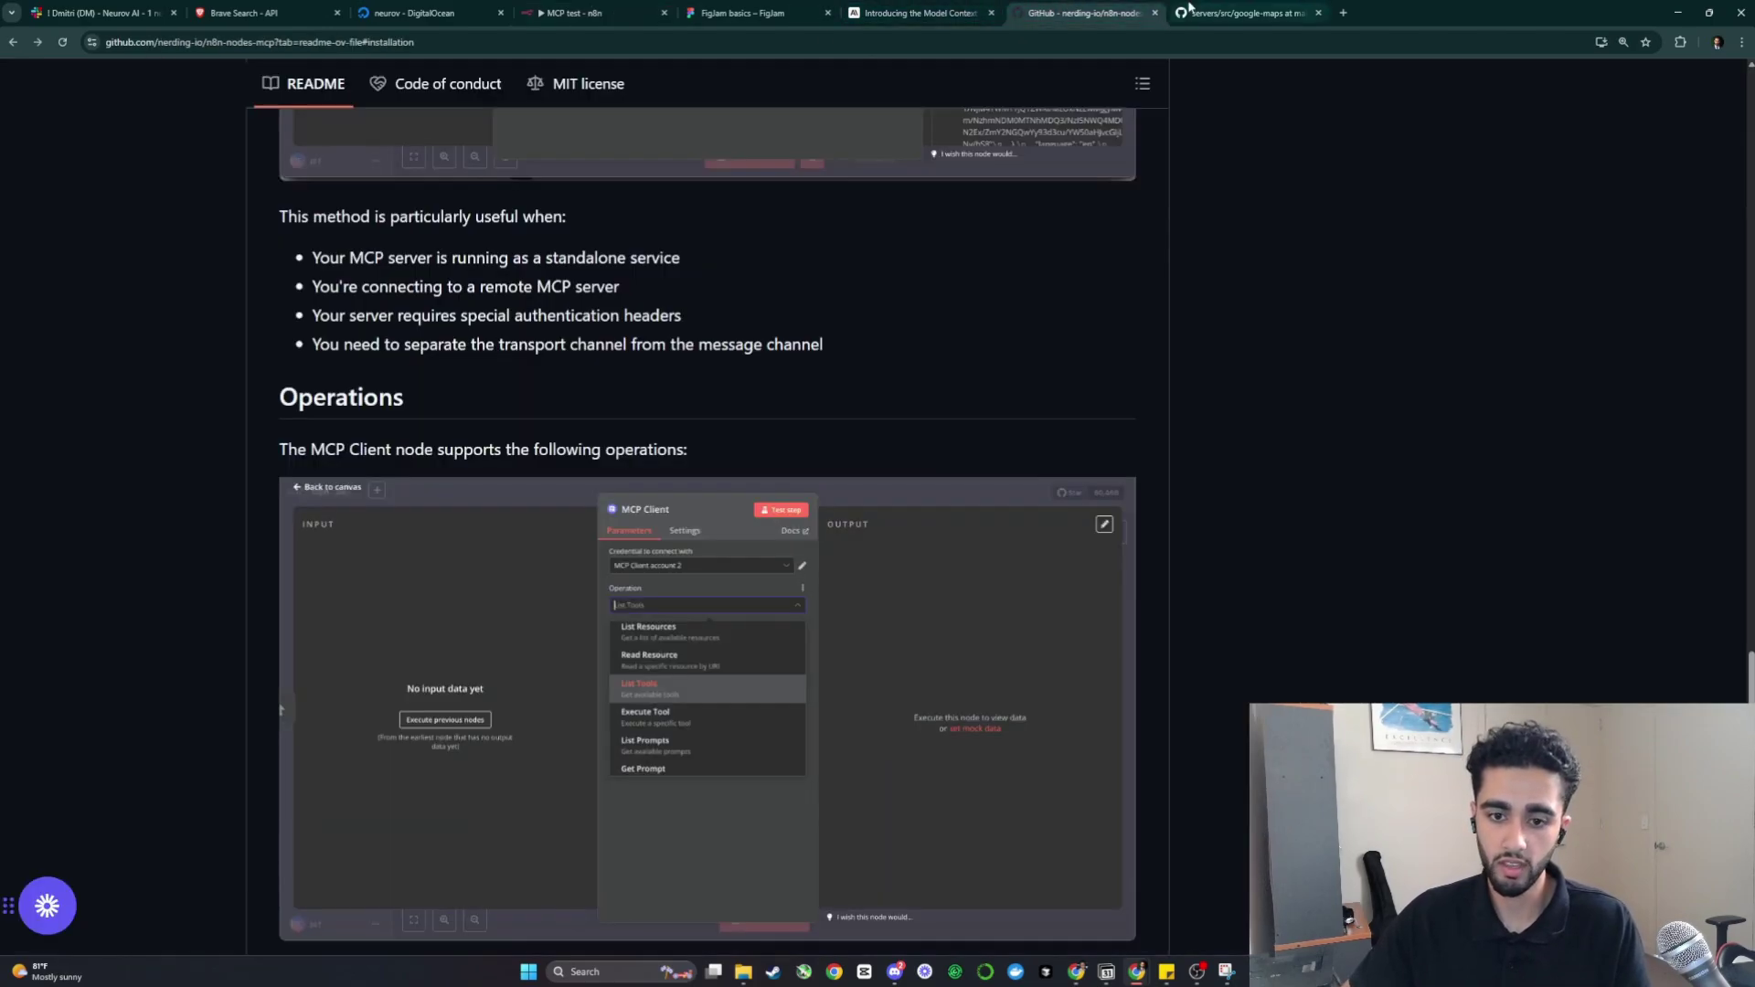
click(1244, 13)
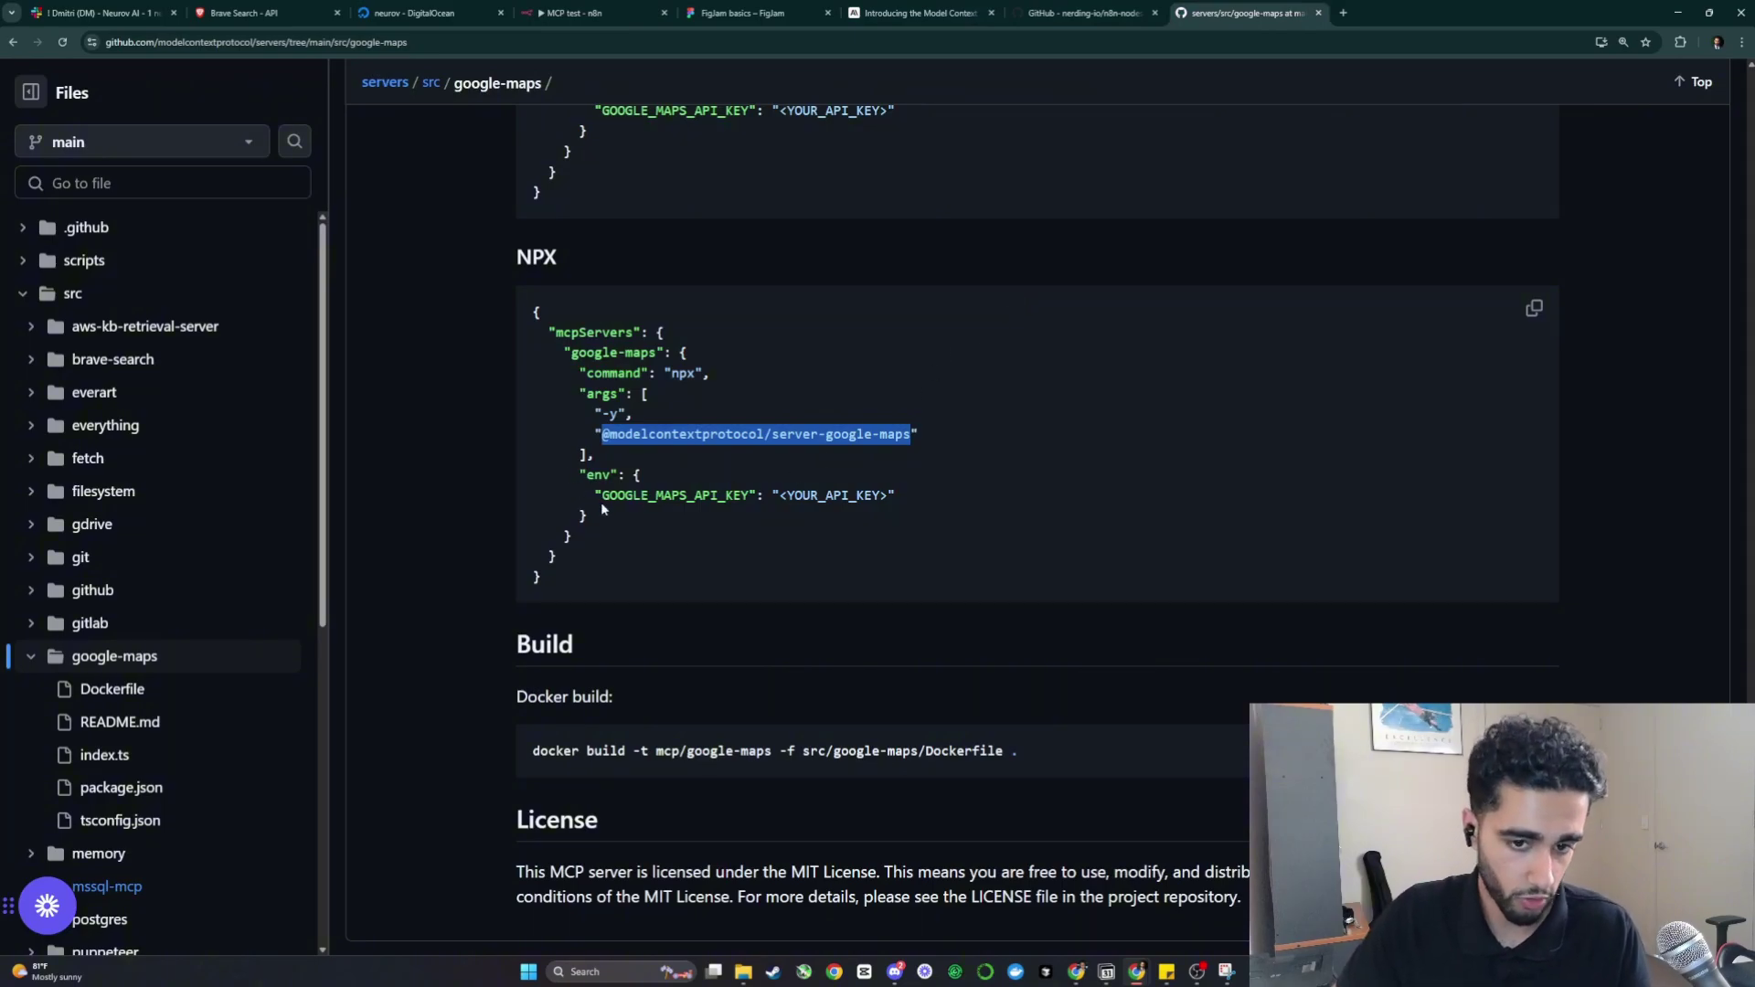
scroll(675, 508, up, 7)
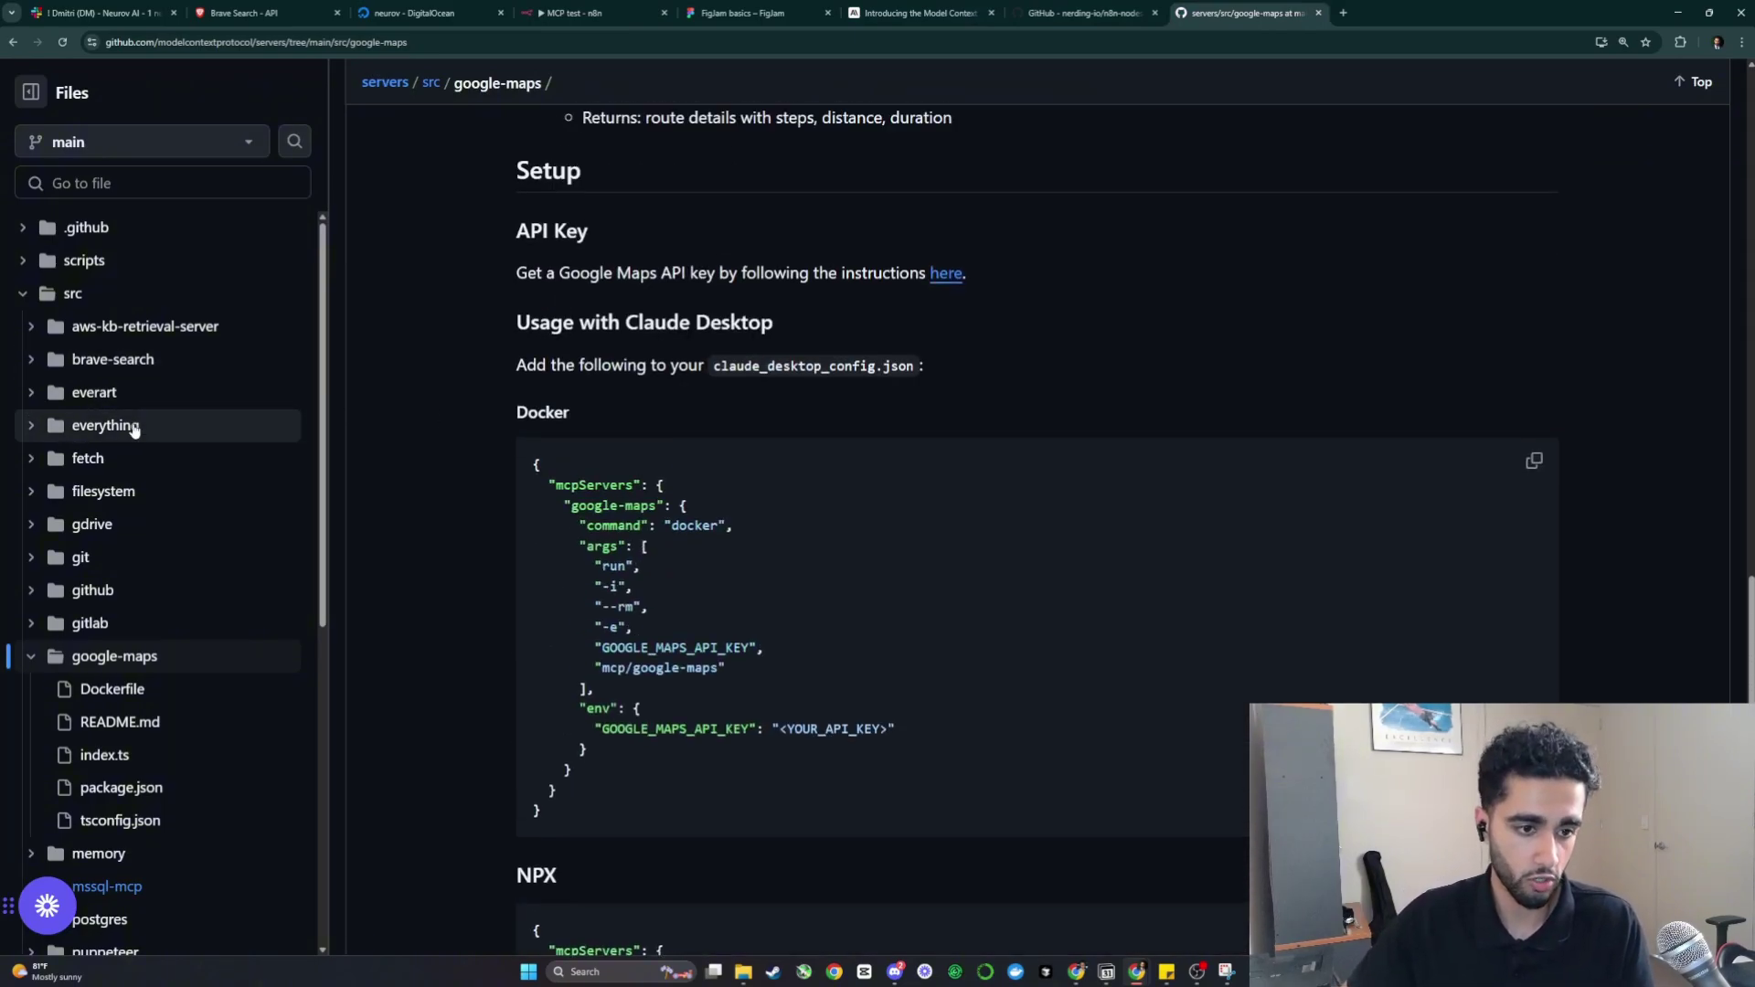
click(137, 359)
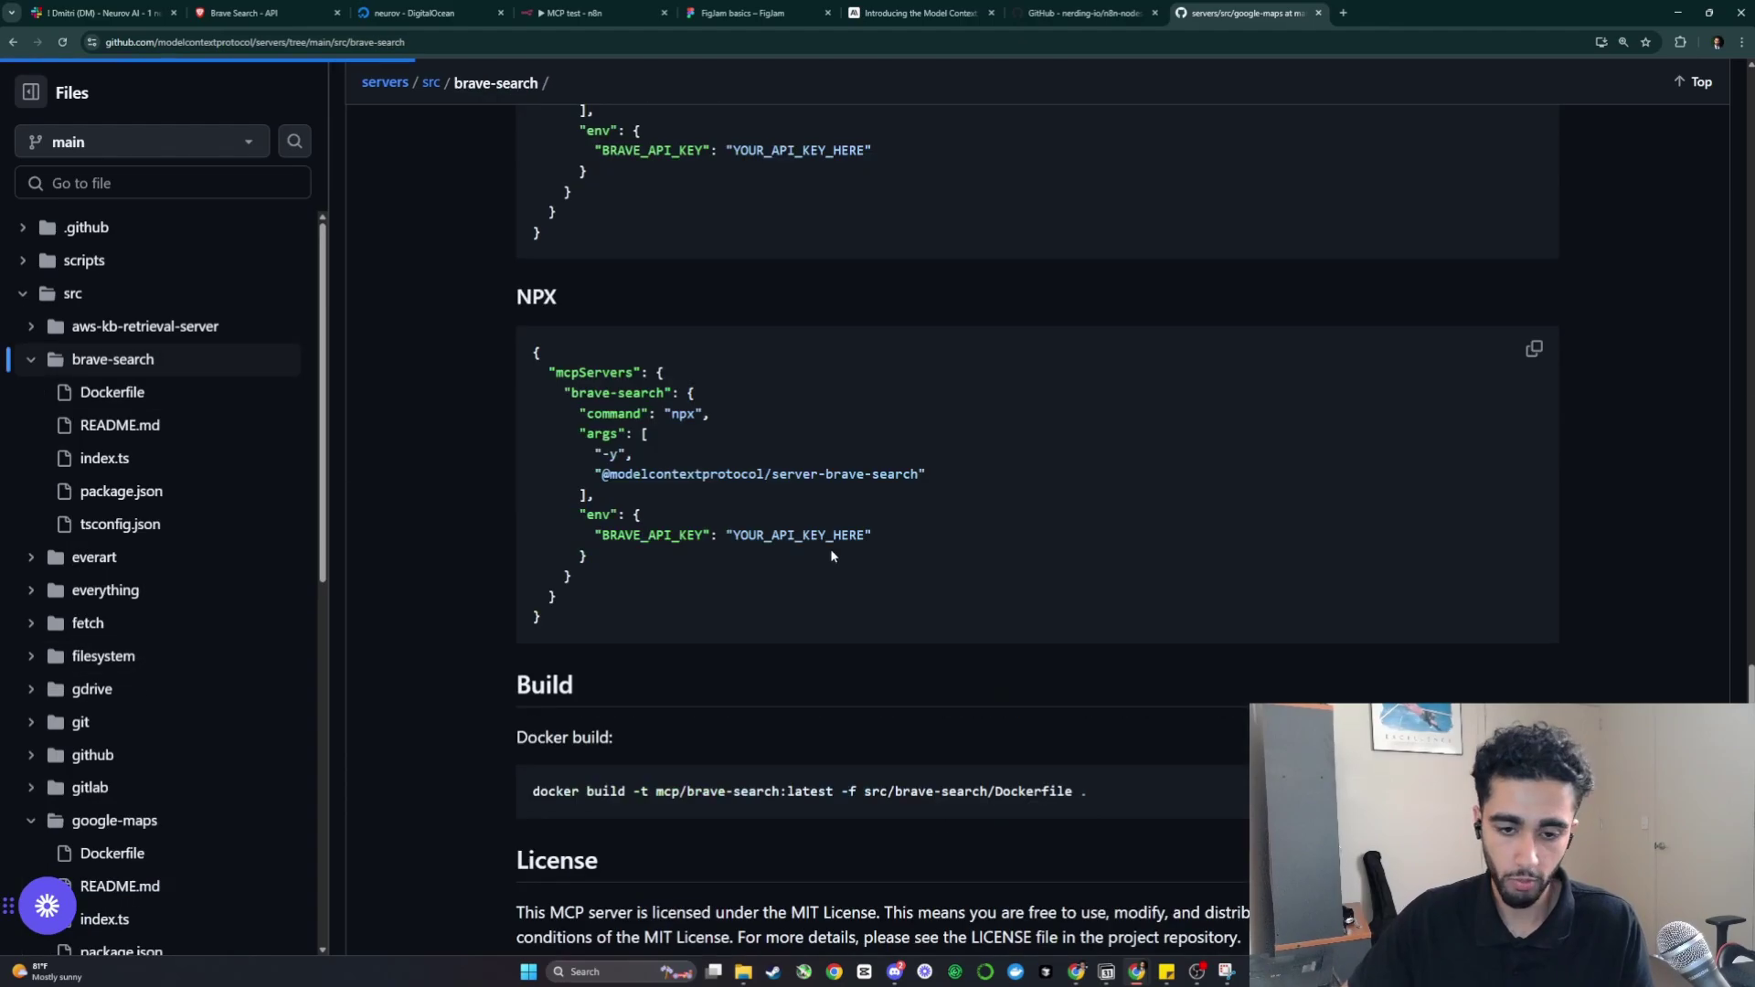
scroll(829, 548, down, 1)
scroll(830, 548, up, 1)
drag(603, 535, 704, 536)
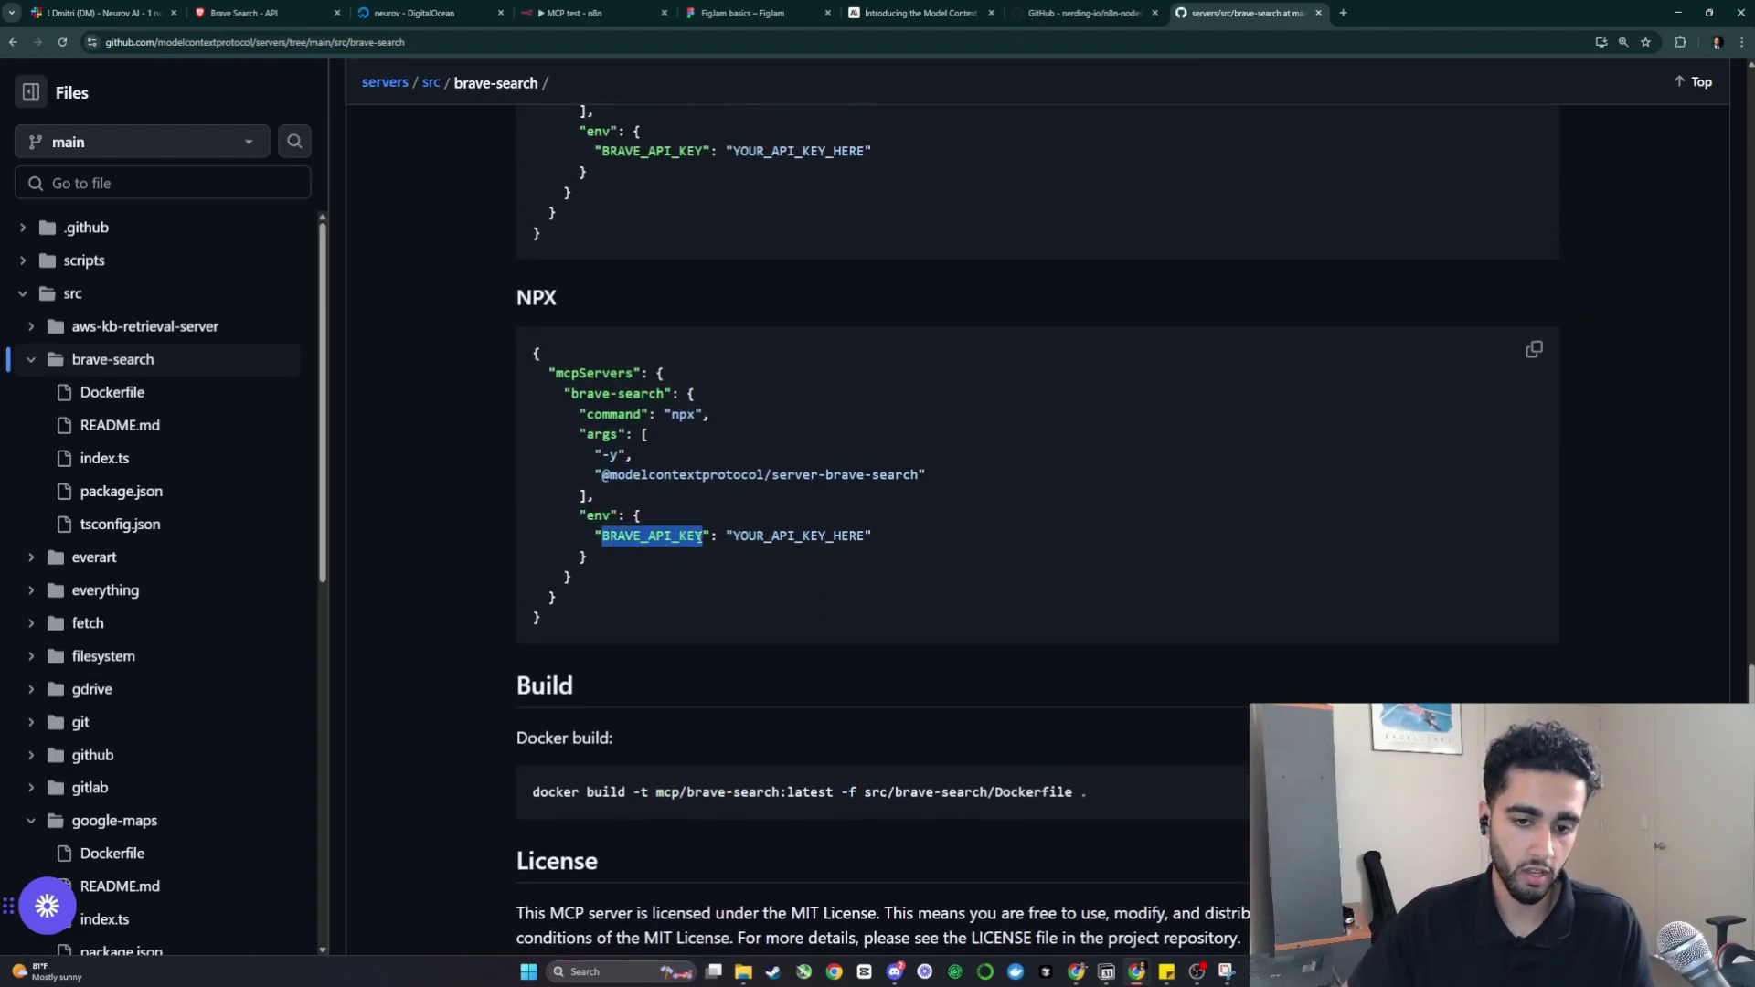
drag(734, 535, 866, 542)
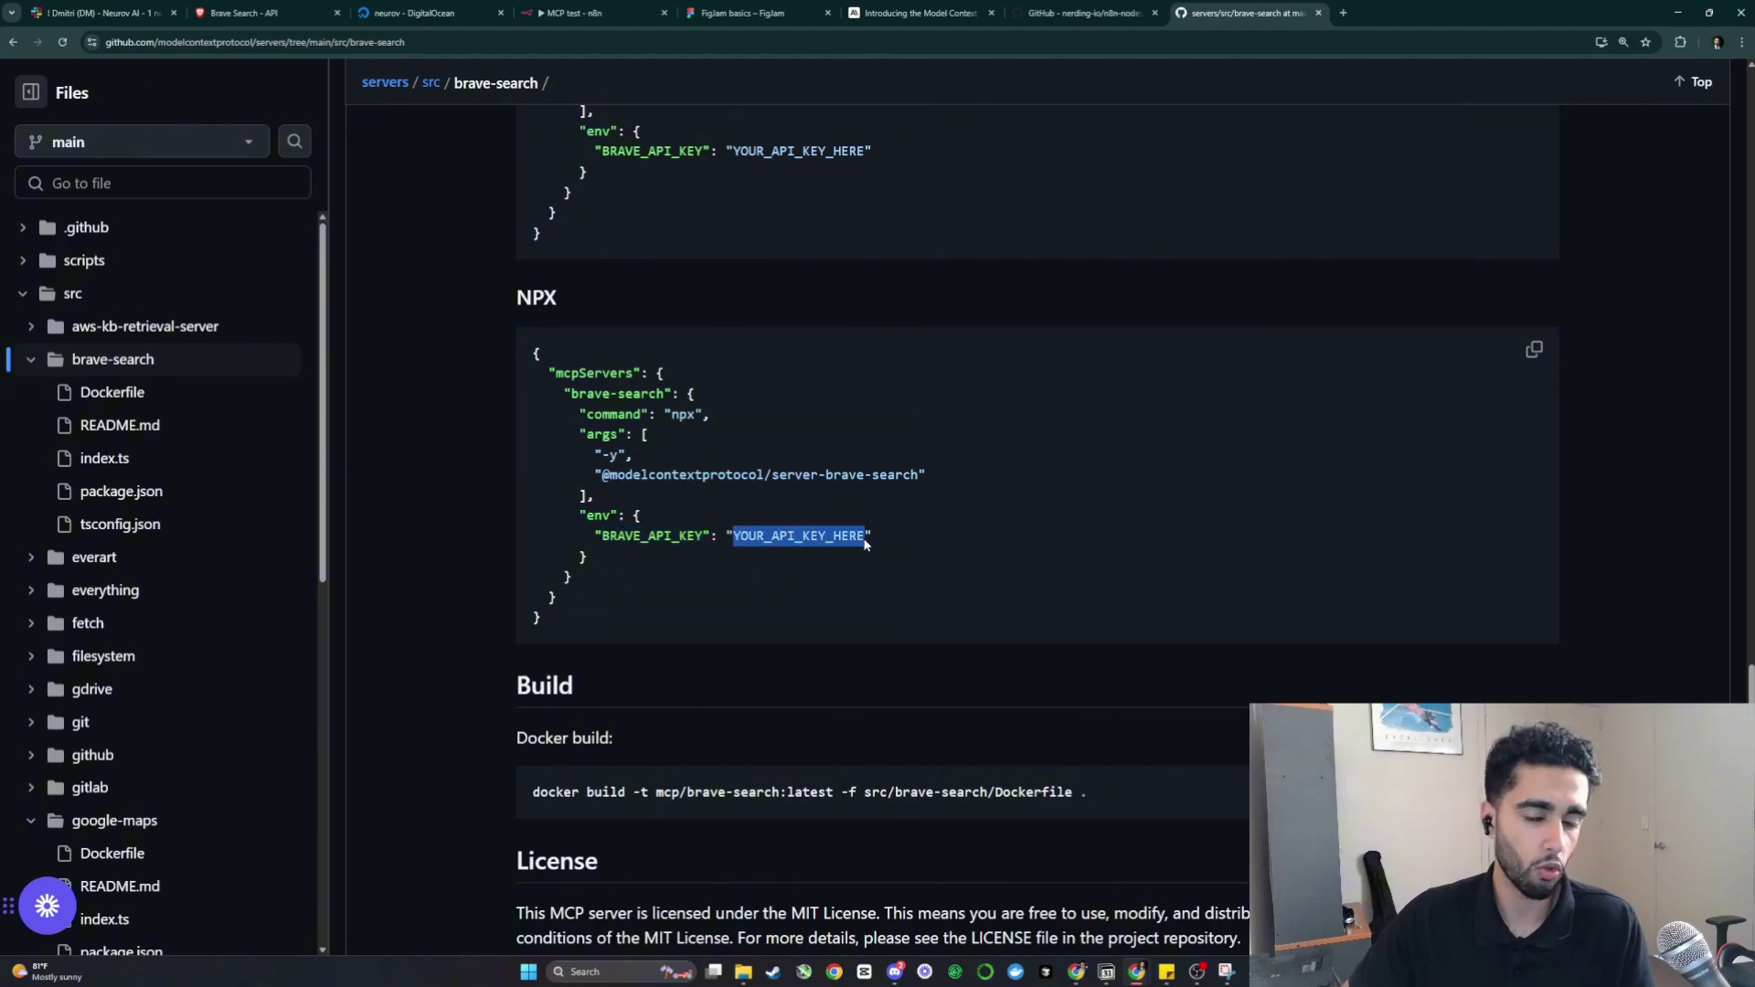
drag(734, 535, 862, 541)
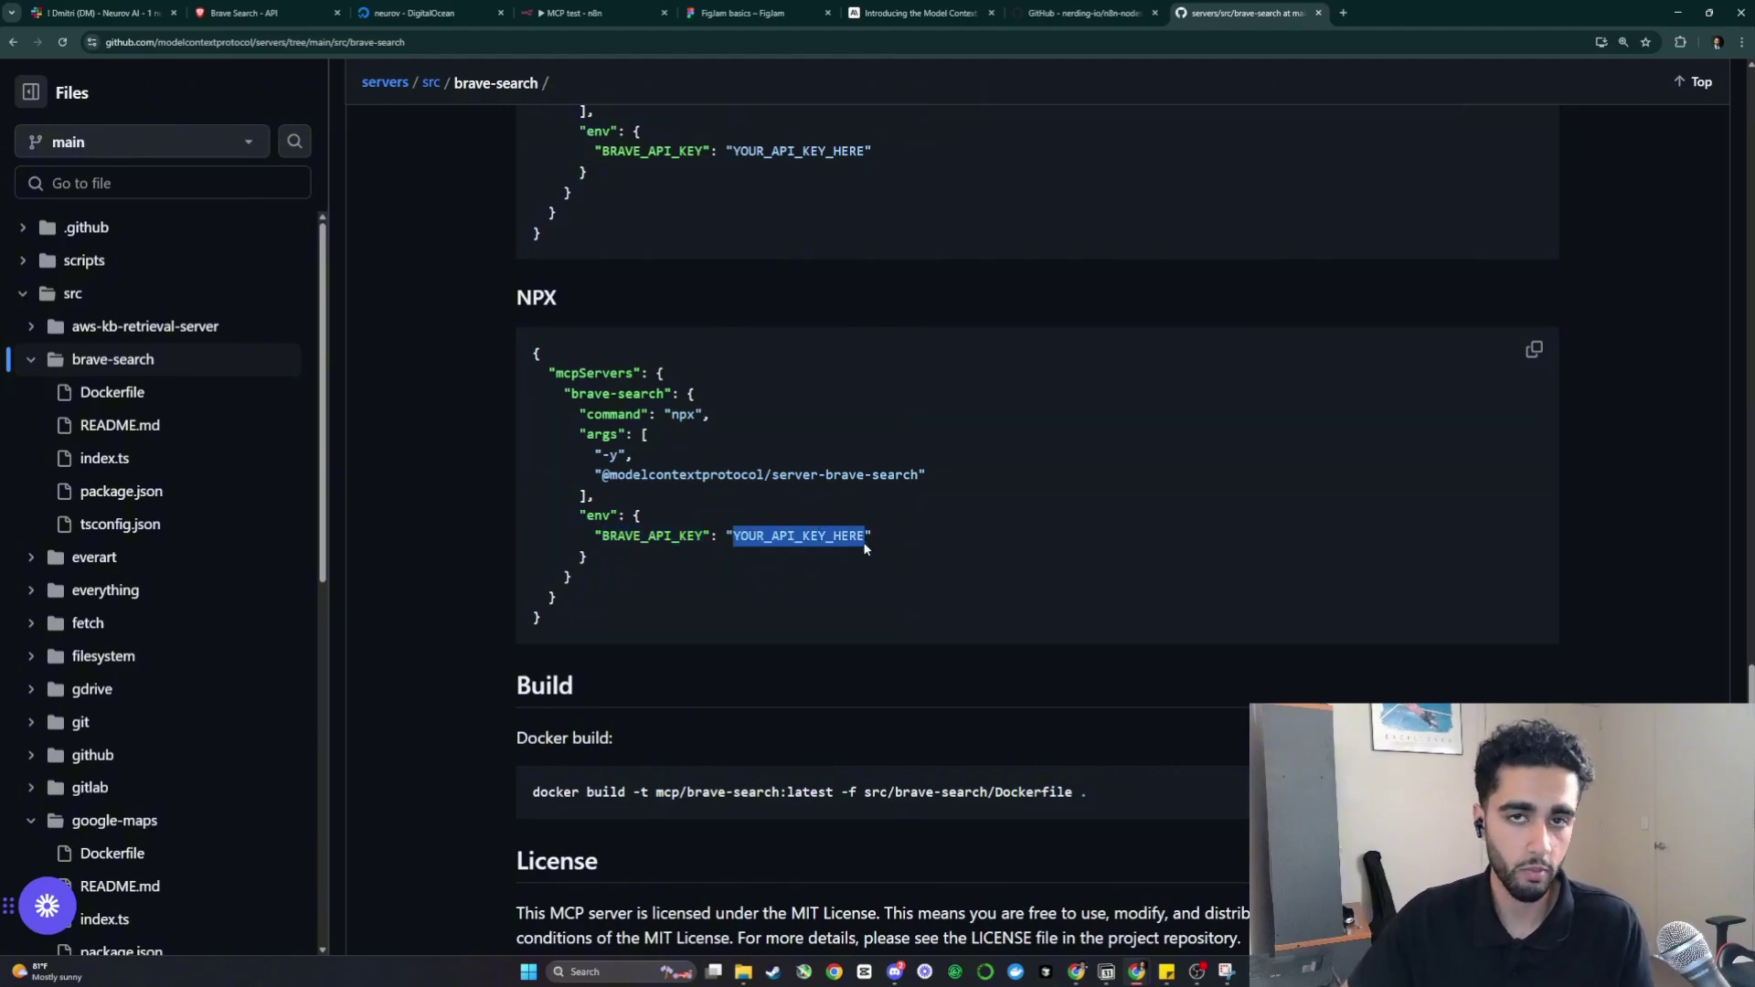
drag(603, 535, 704, 535)
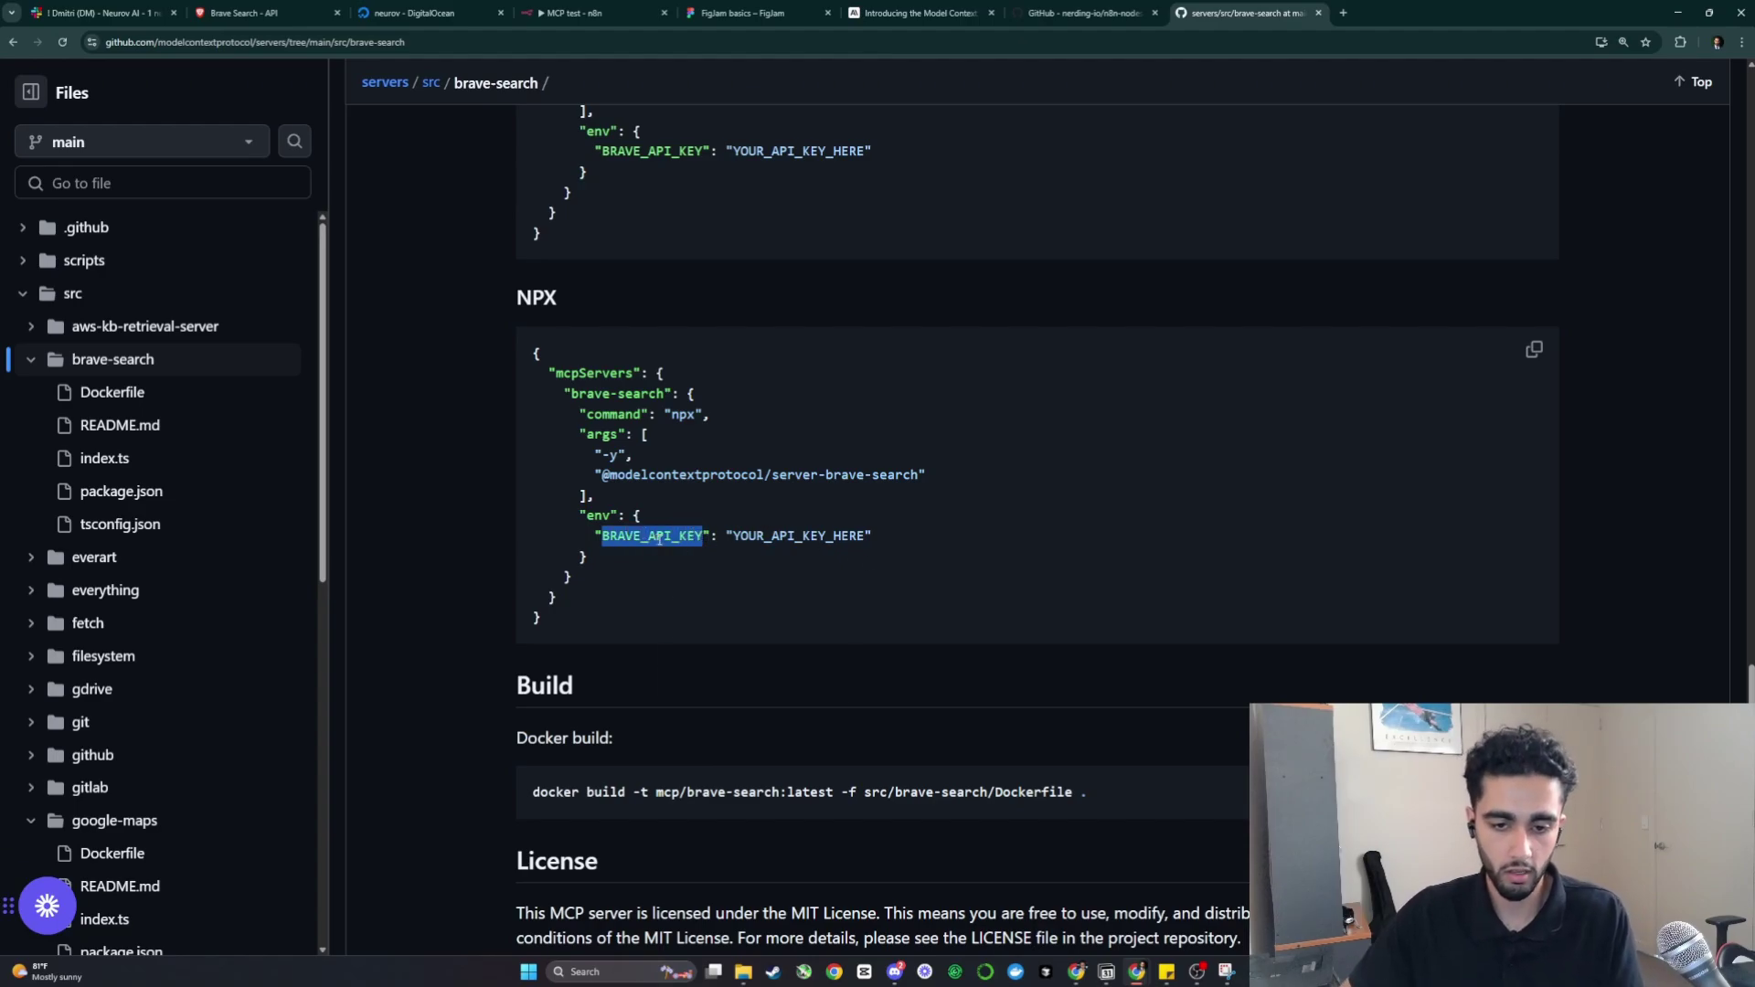
Step: In a scratch browser tab, compose BRAVE_API_KEY= followed by the Brave API key
click(1345, 12)
key(ctrl+v)
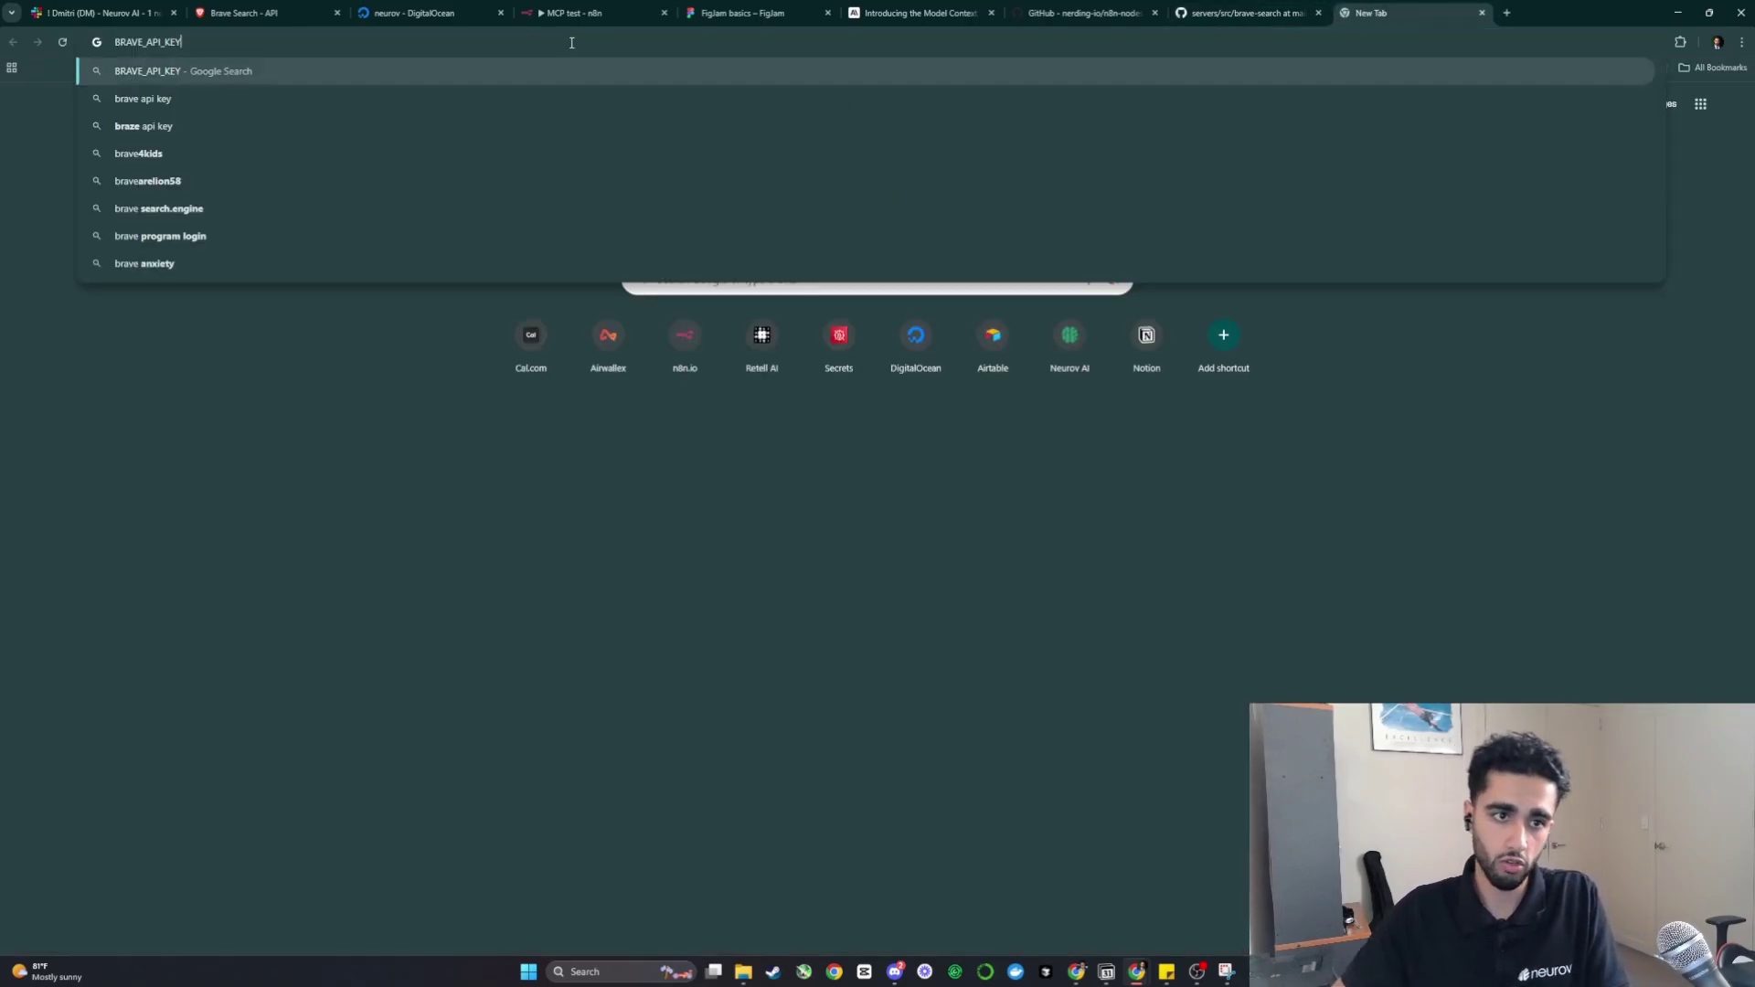
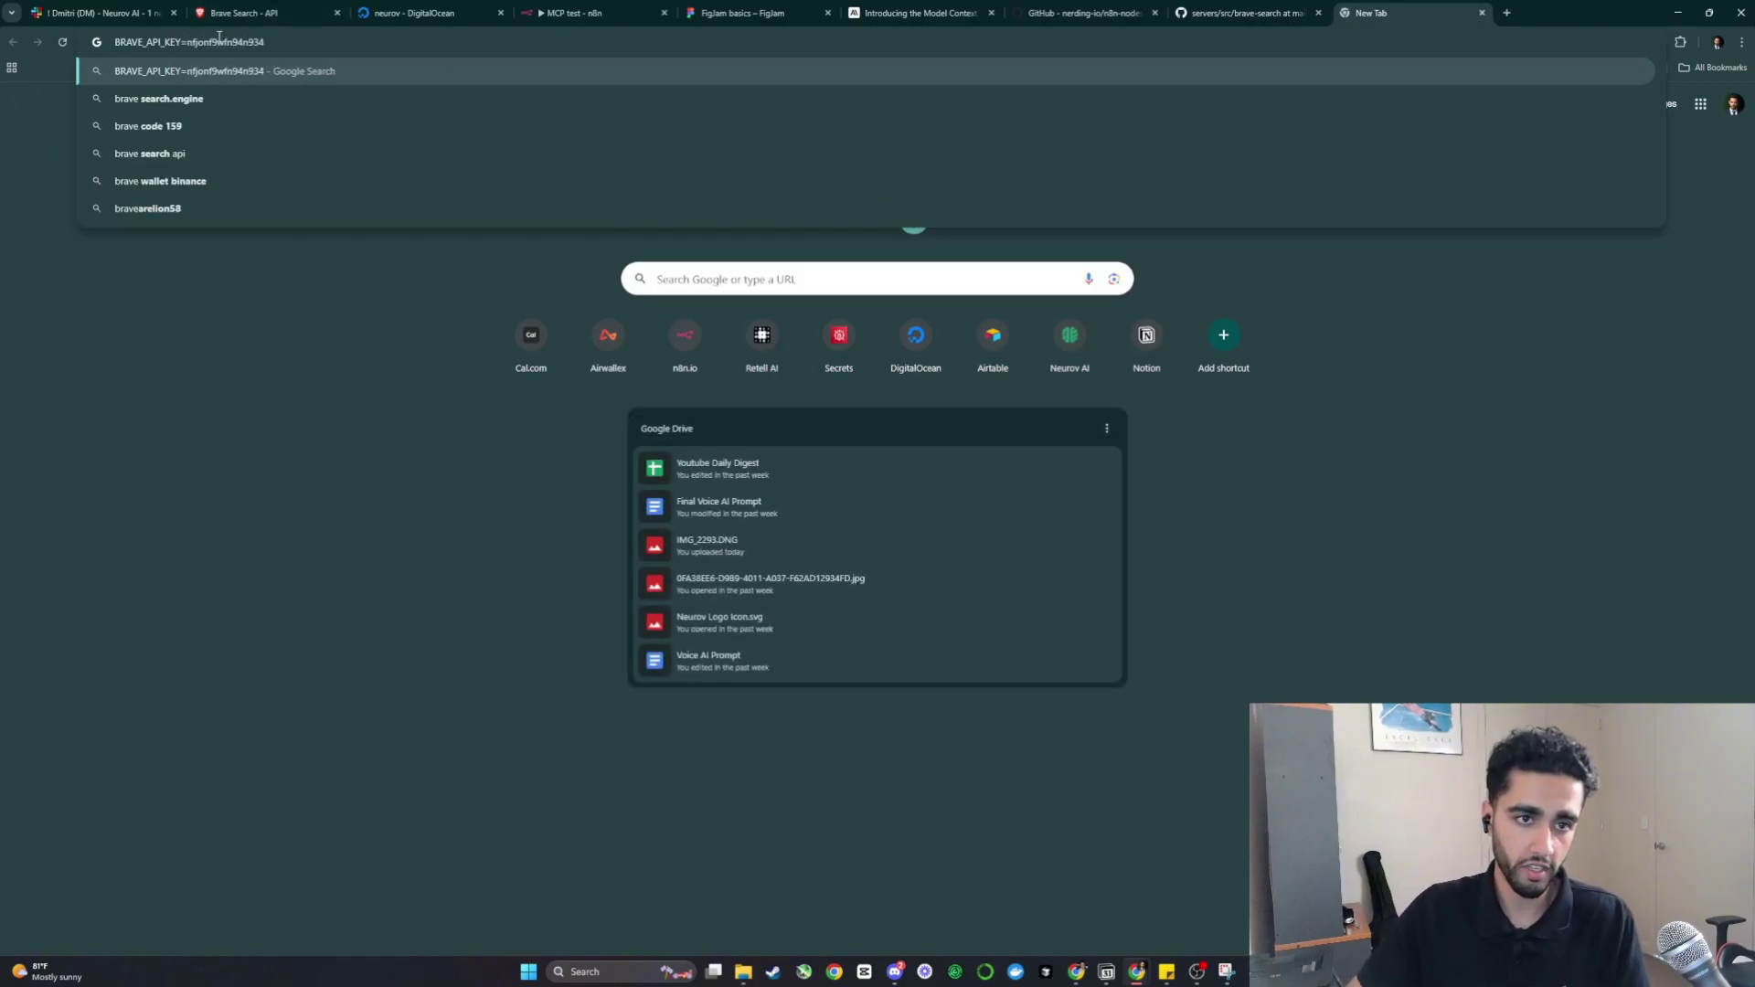
drag(266, 42, 84, 43)
click(191, 43)
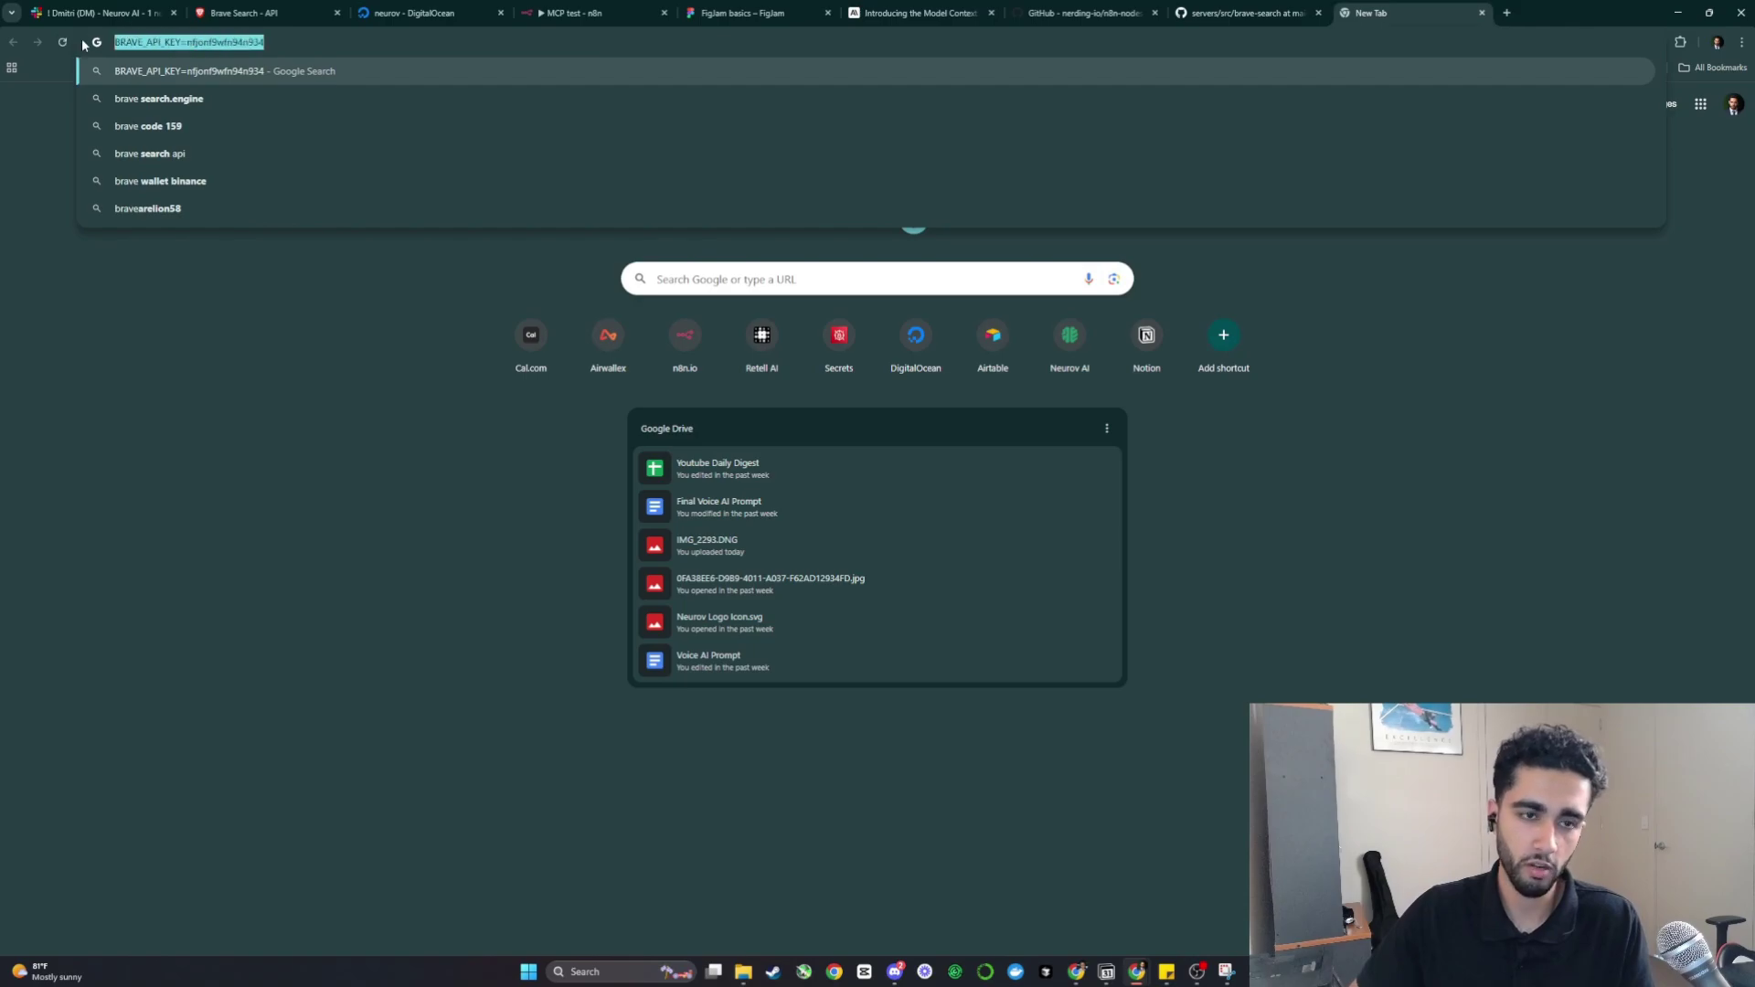
Step: Close the scratch tab and return to the n8n MCP test workflow
click(1481, 12)
click(1081, 12)
click(1248, 12)
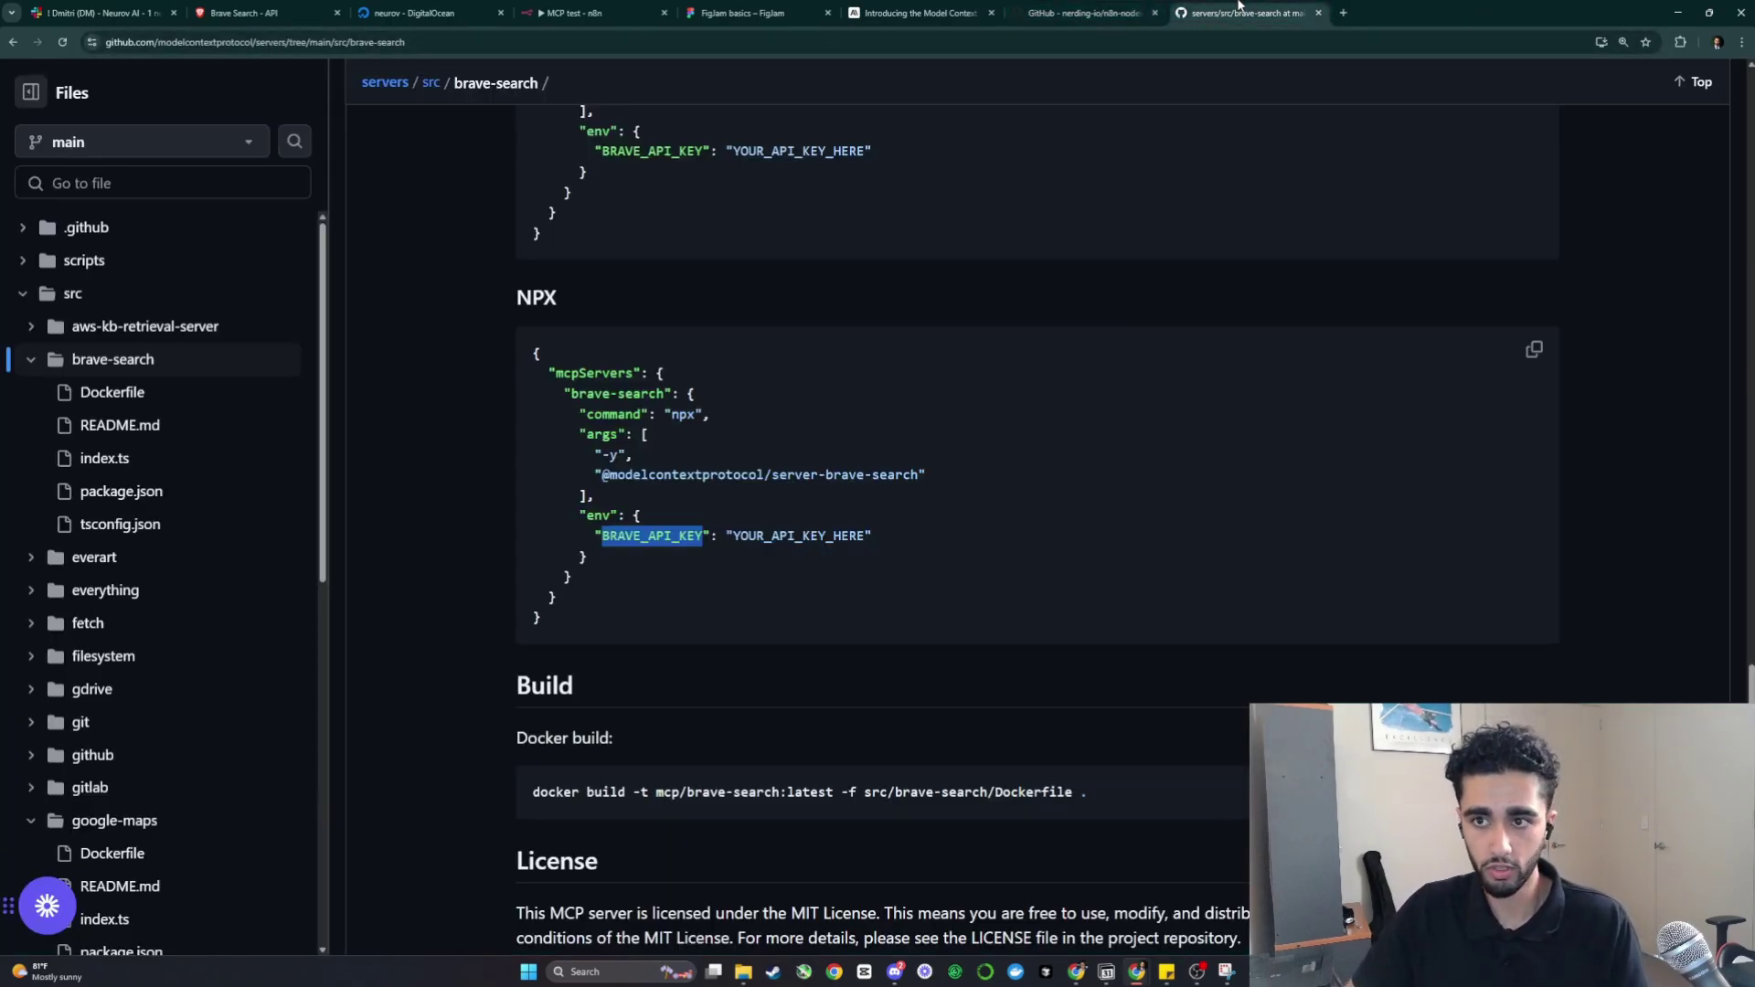
key(ctrl+4)
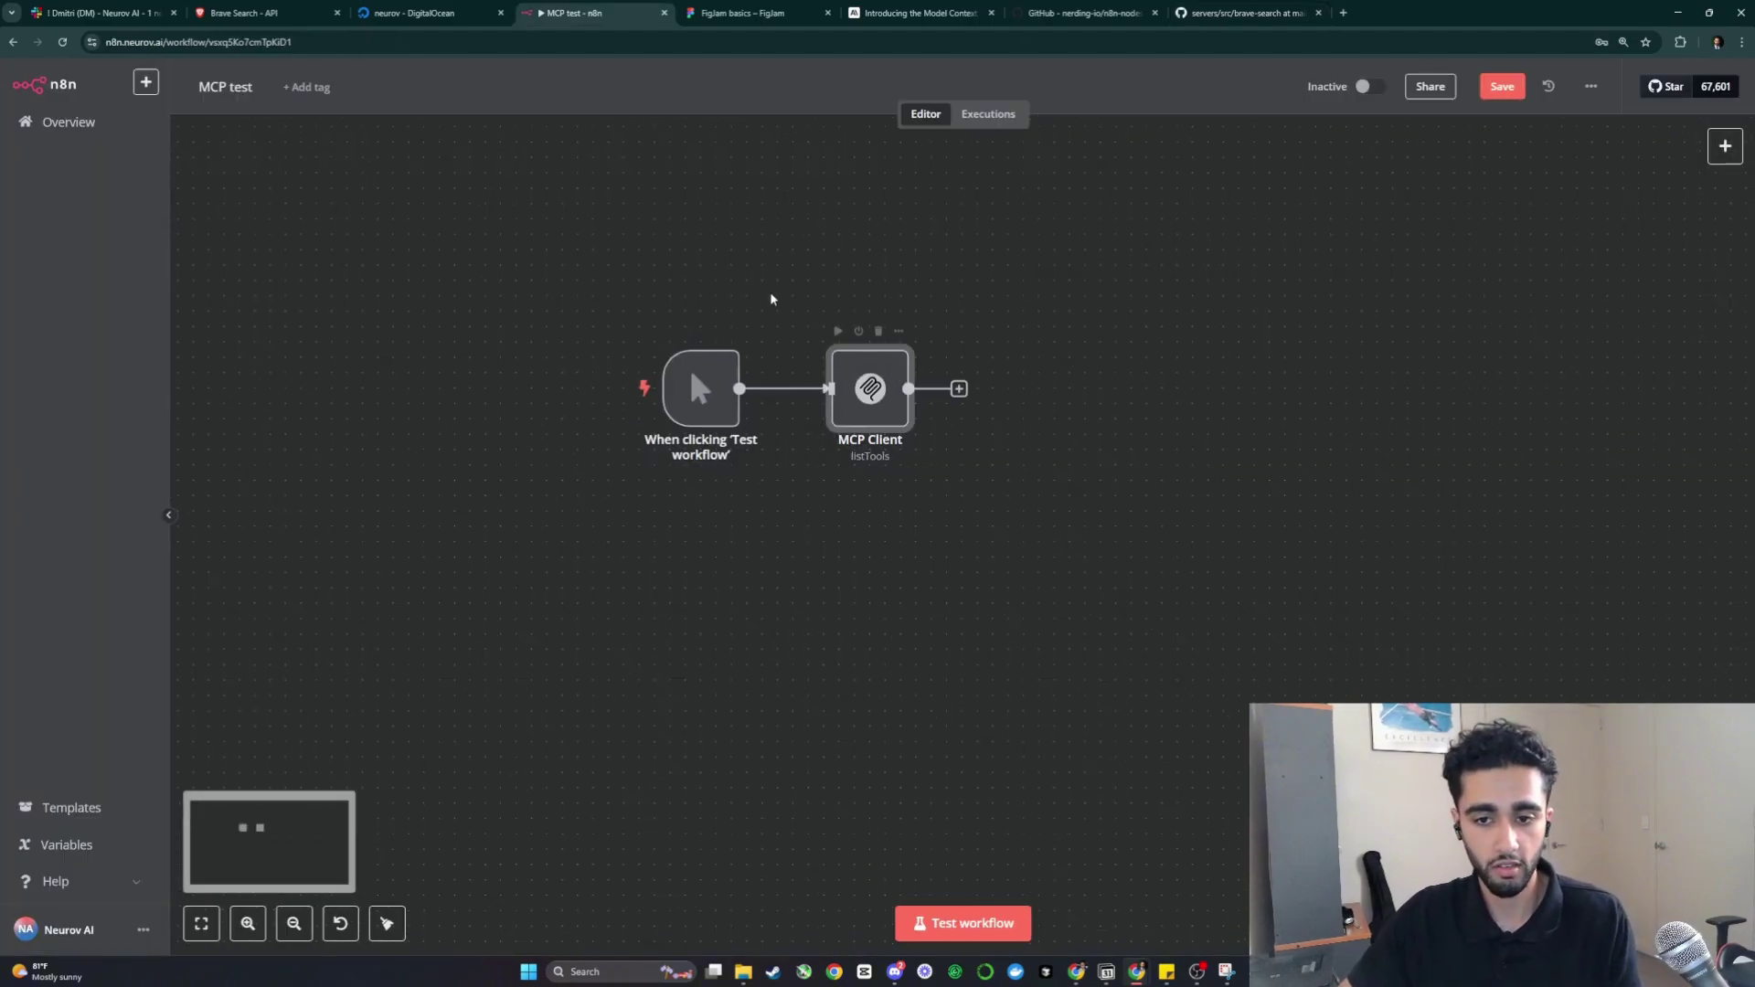
scroll(596, 267, down, 1)
click(1140, 8)
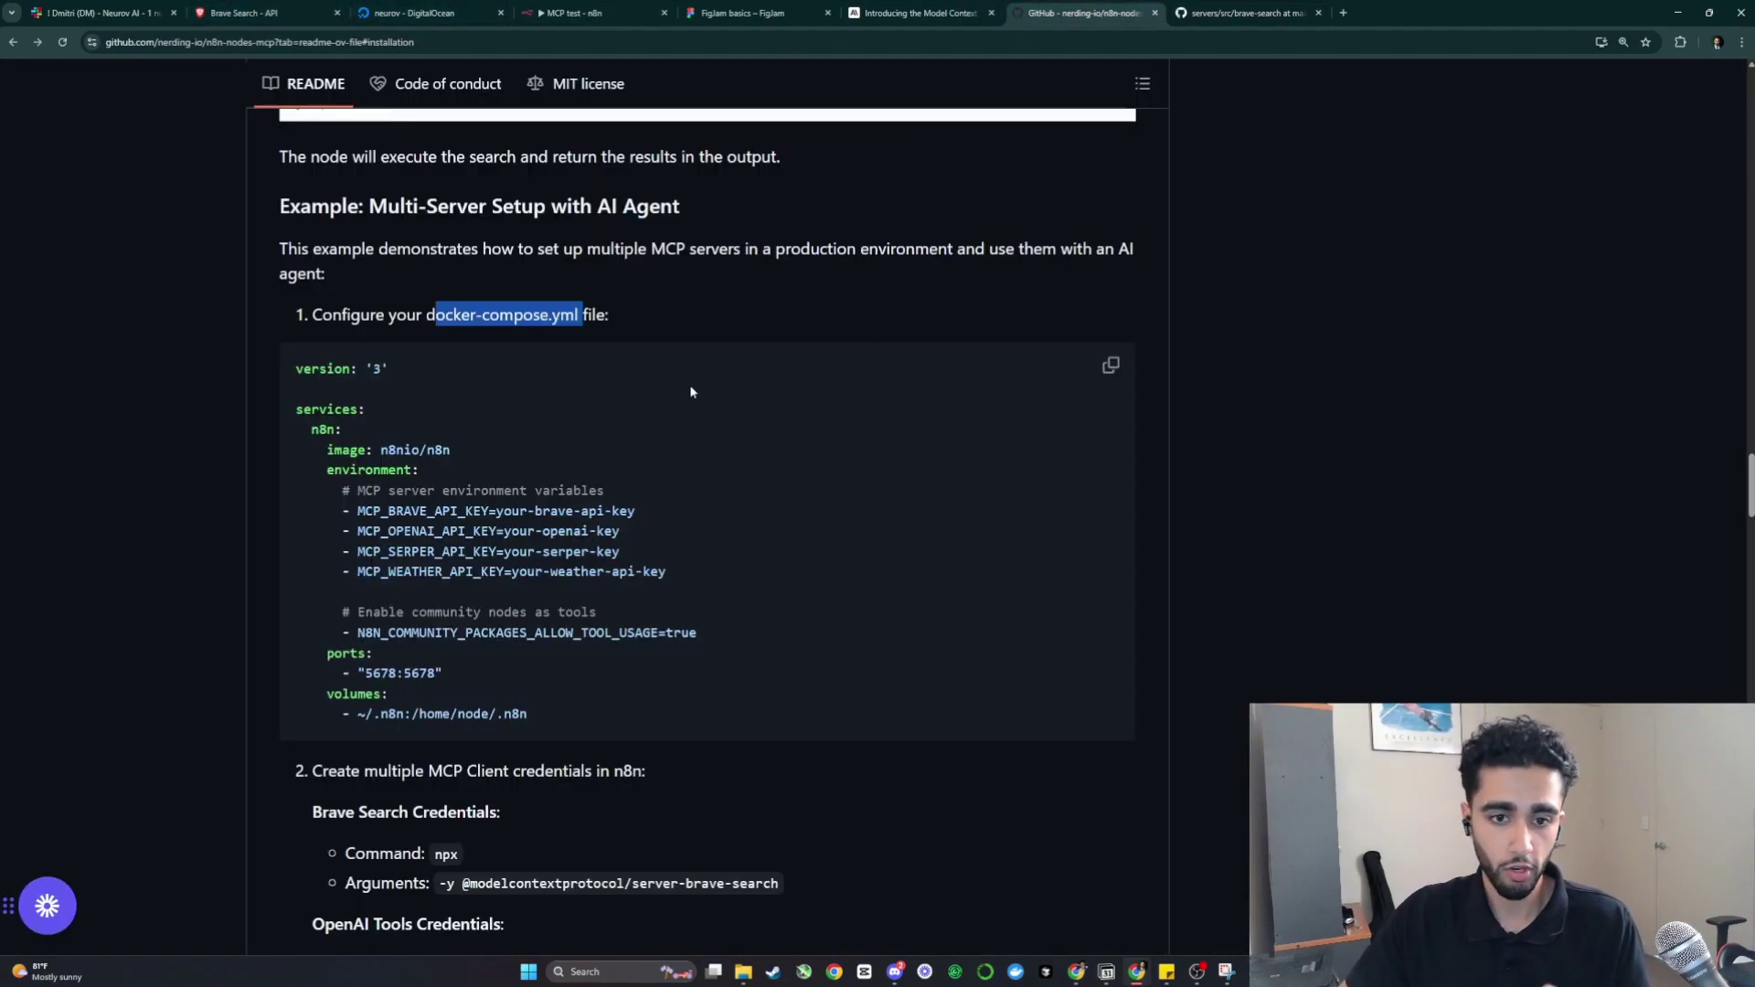
scroll(677, 402, up, 10)
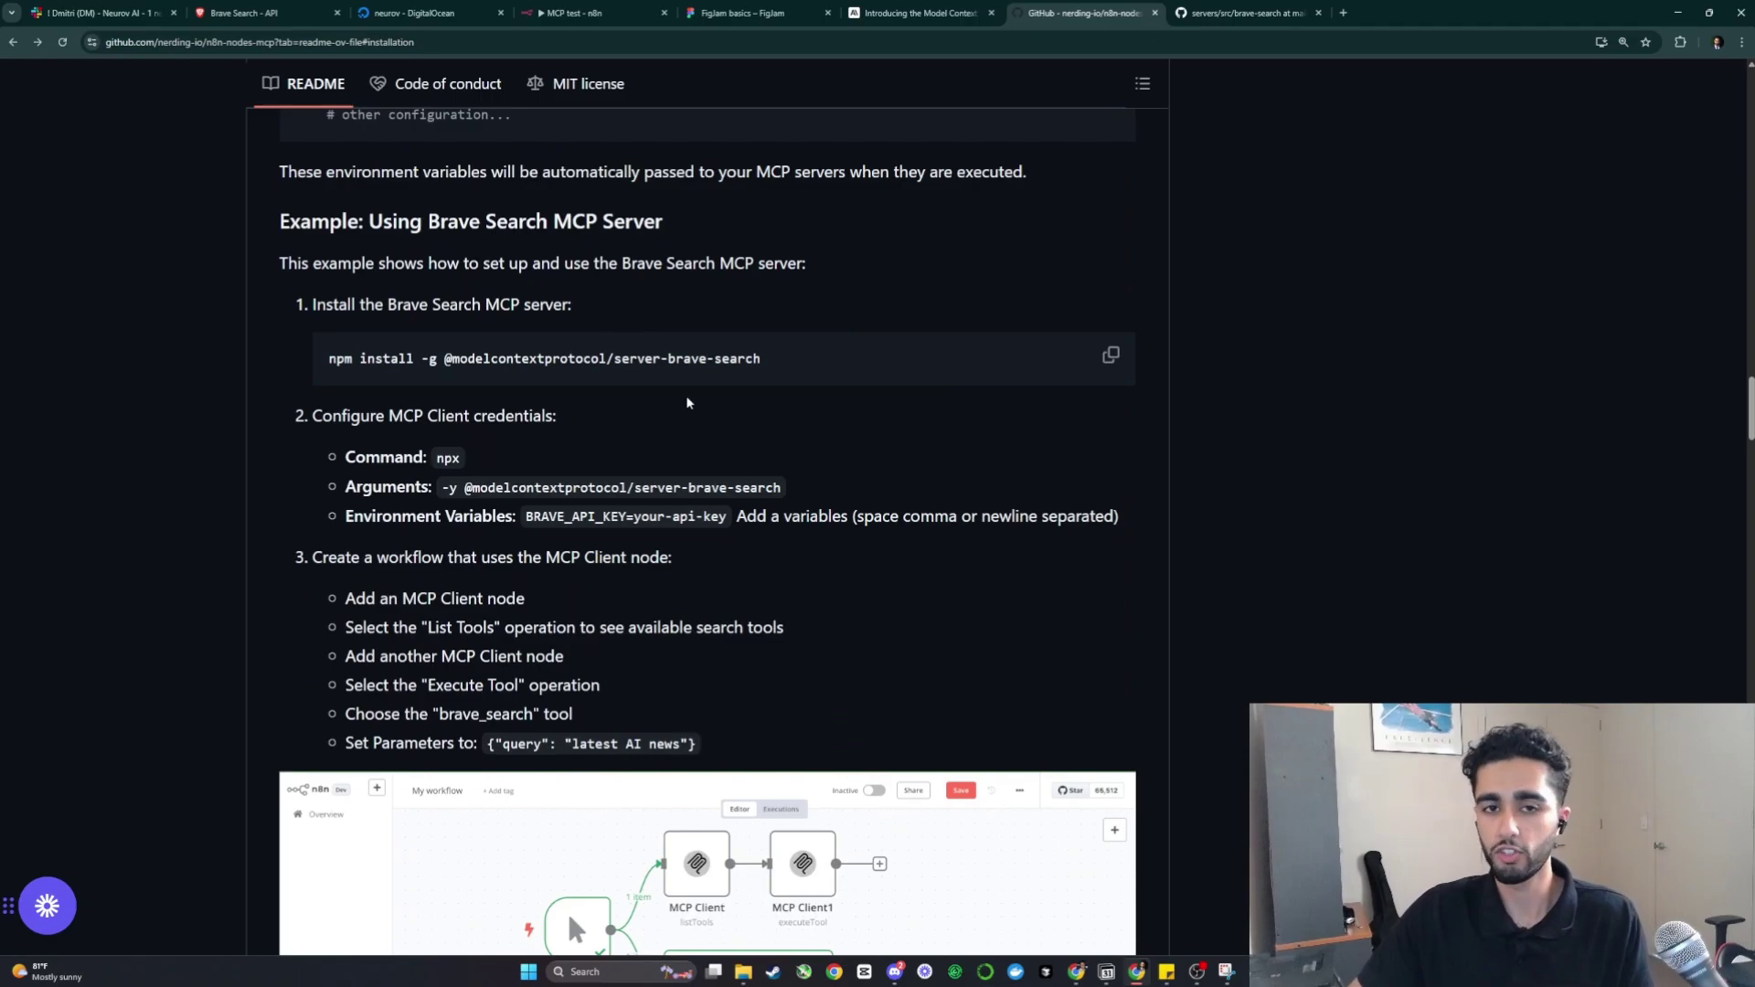
scroll(687, 402, down, 20)
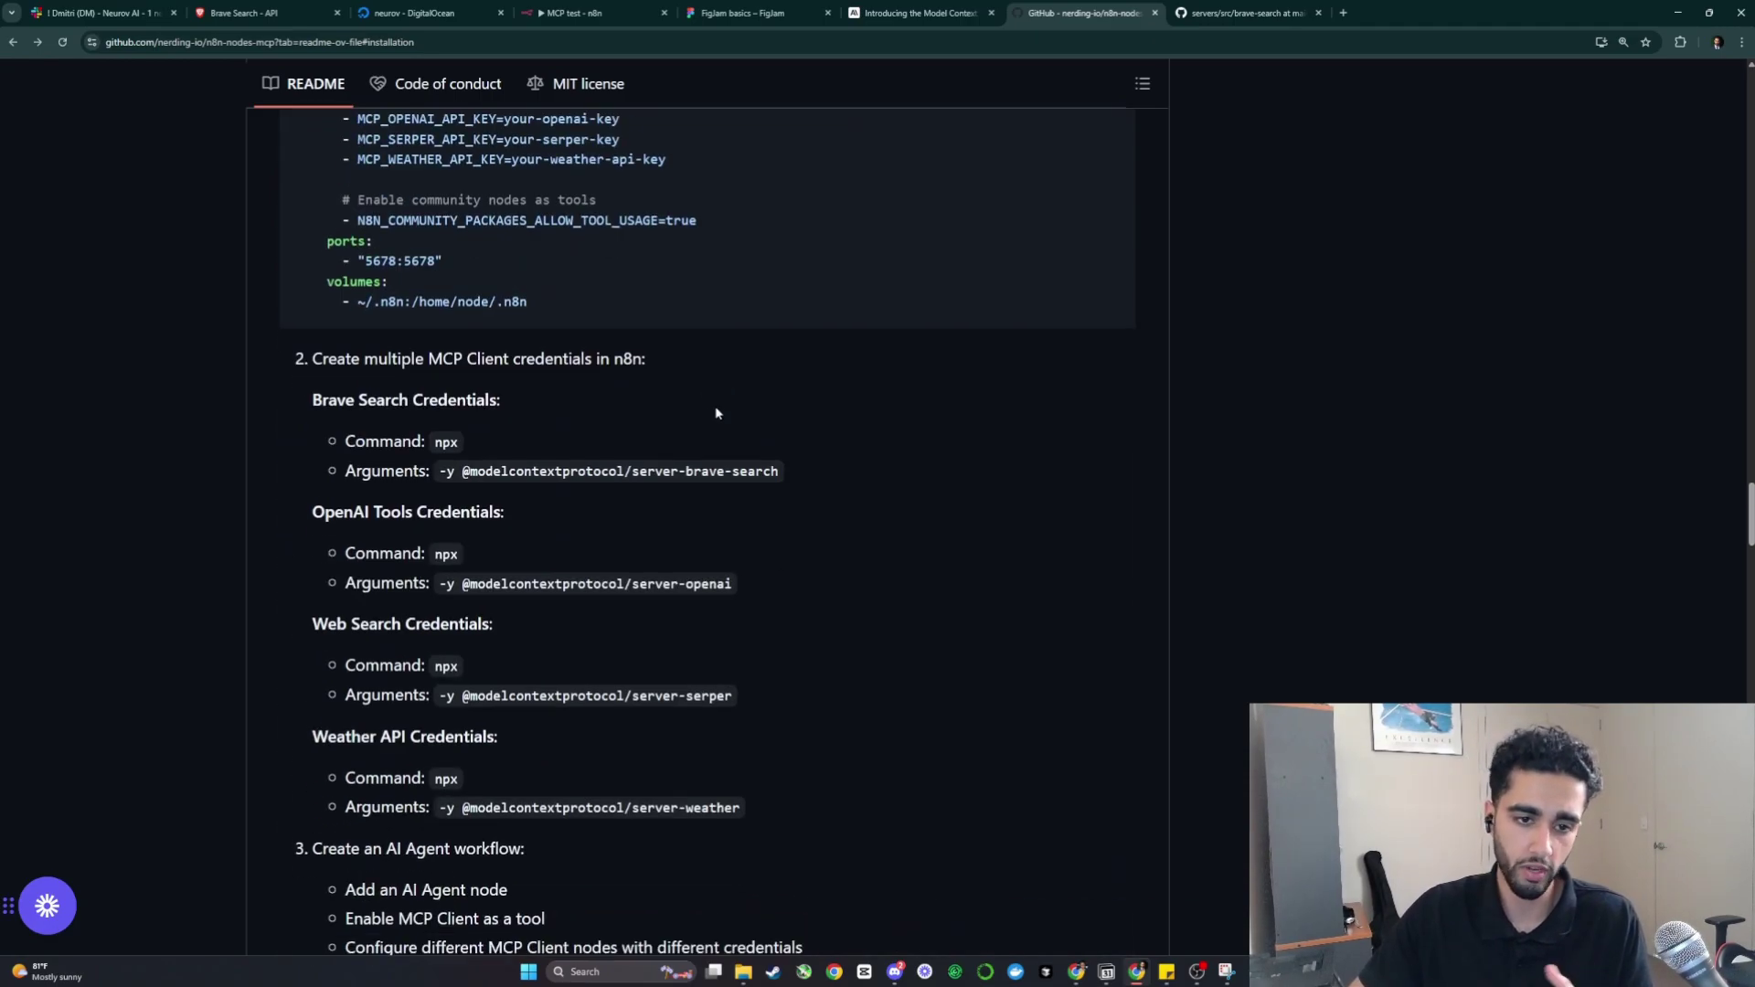
scroll(718, 416, down, 20)
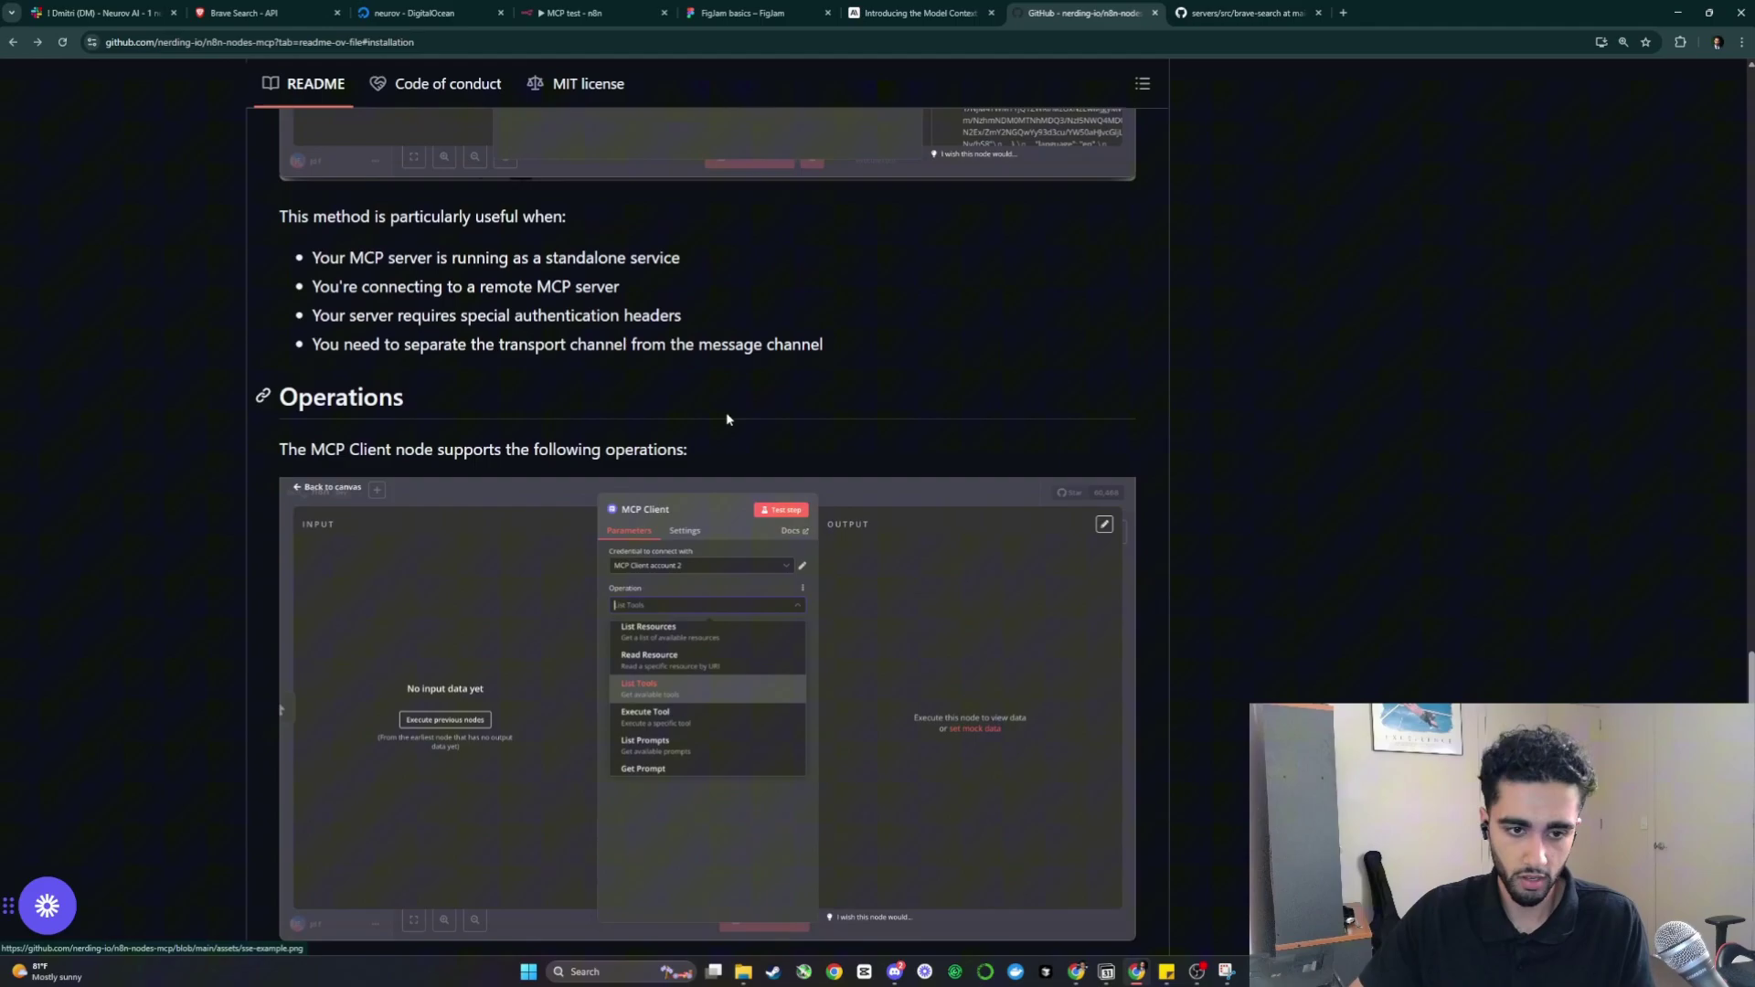
click(1247, 12)
scroll(685, 570, up, 13)
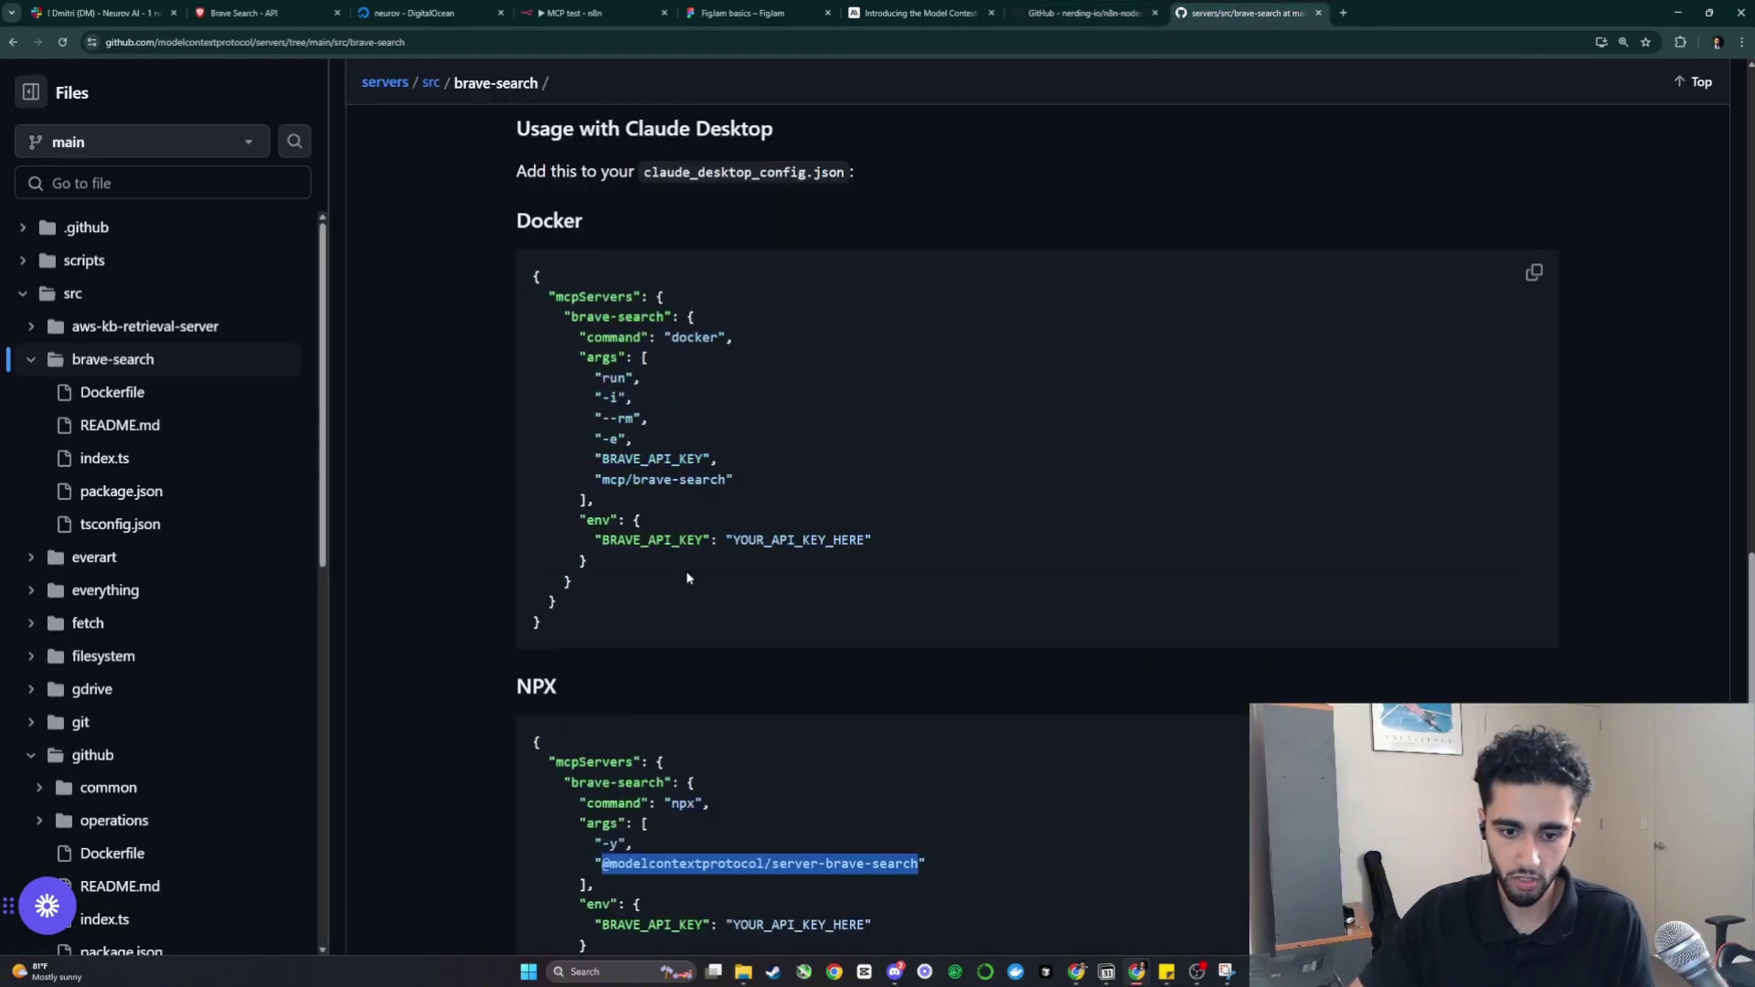
scroll(685, 573, up, 4)
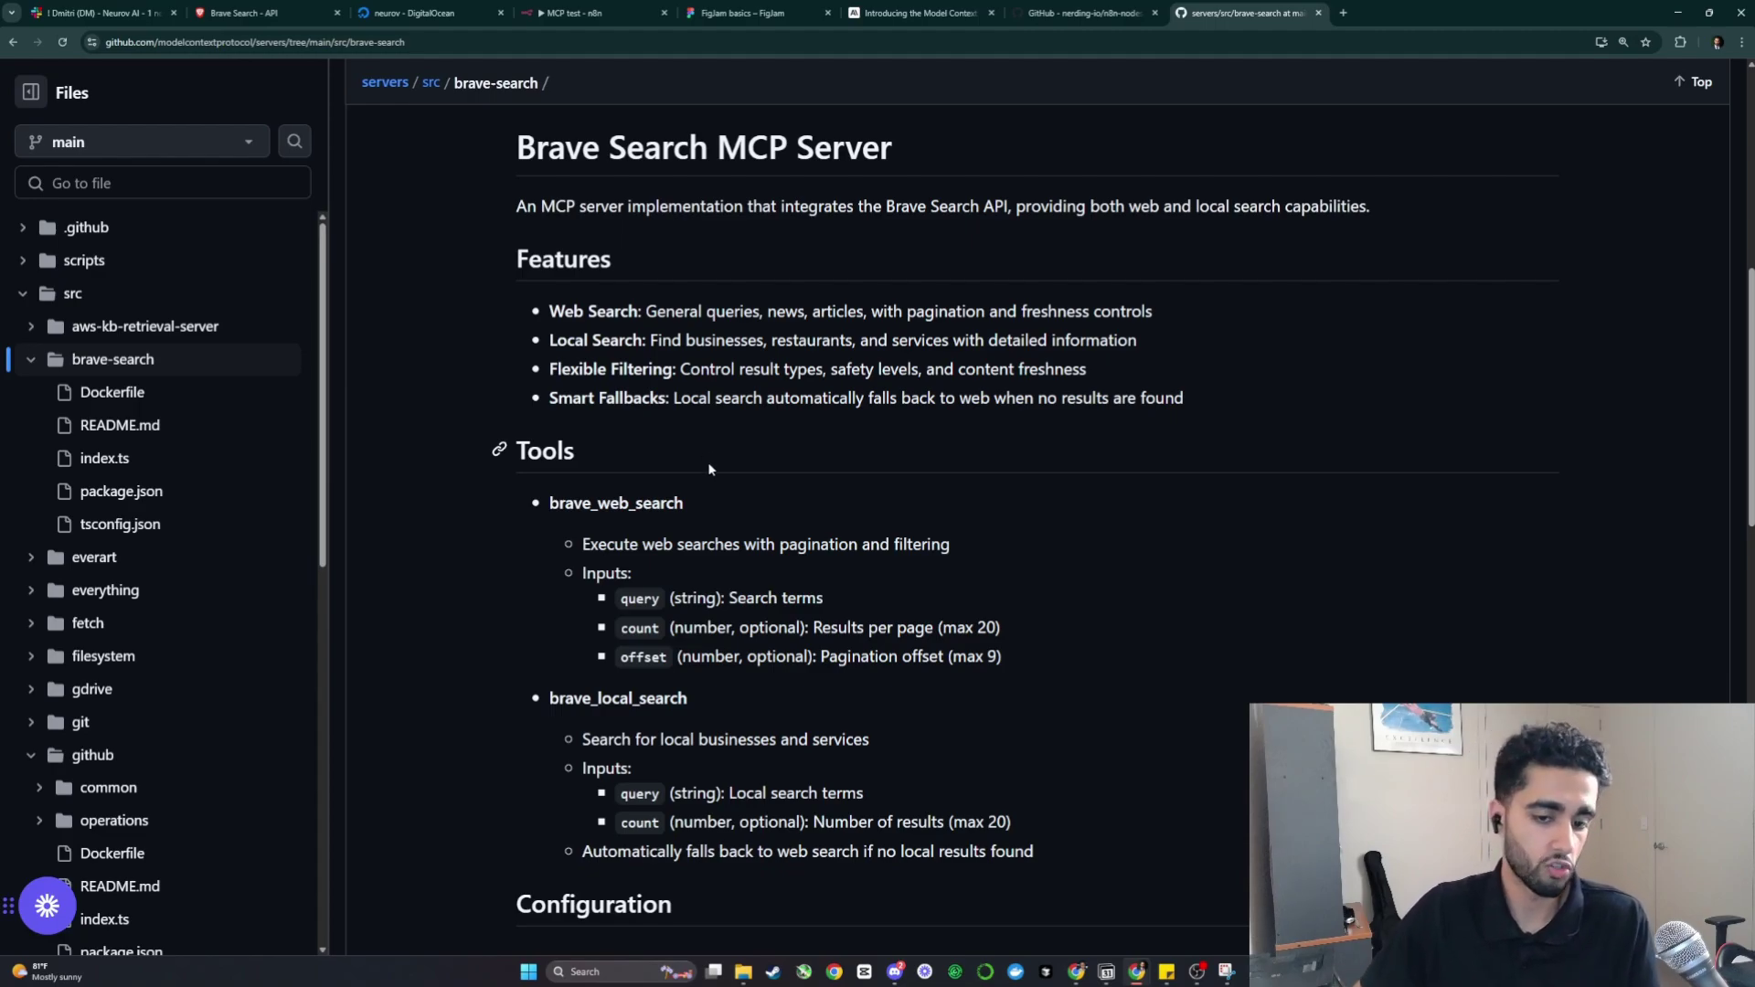
scroll(708, 463, down, 2)
drag(698, 302, 546, 300)
drag(719, 504, 483, 475)
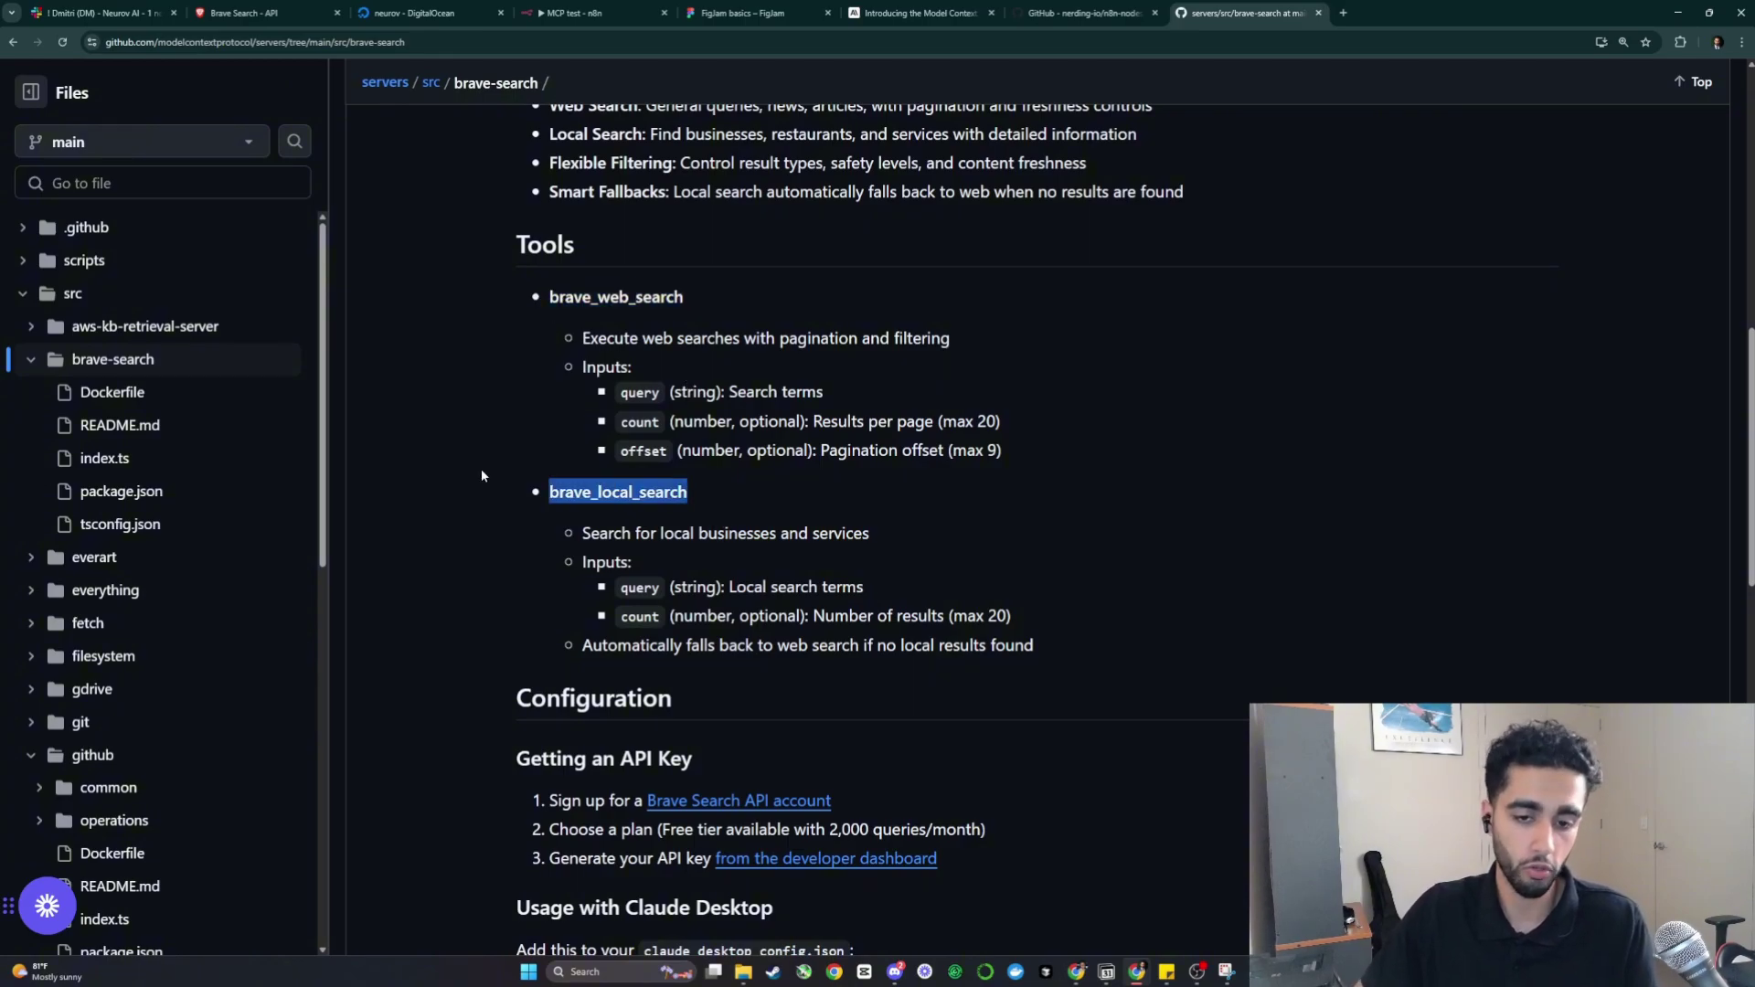
click(576, 13)
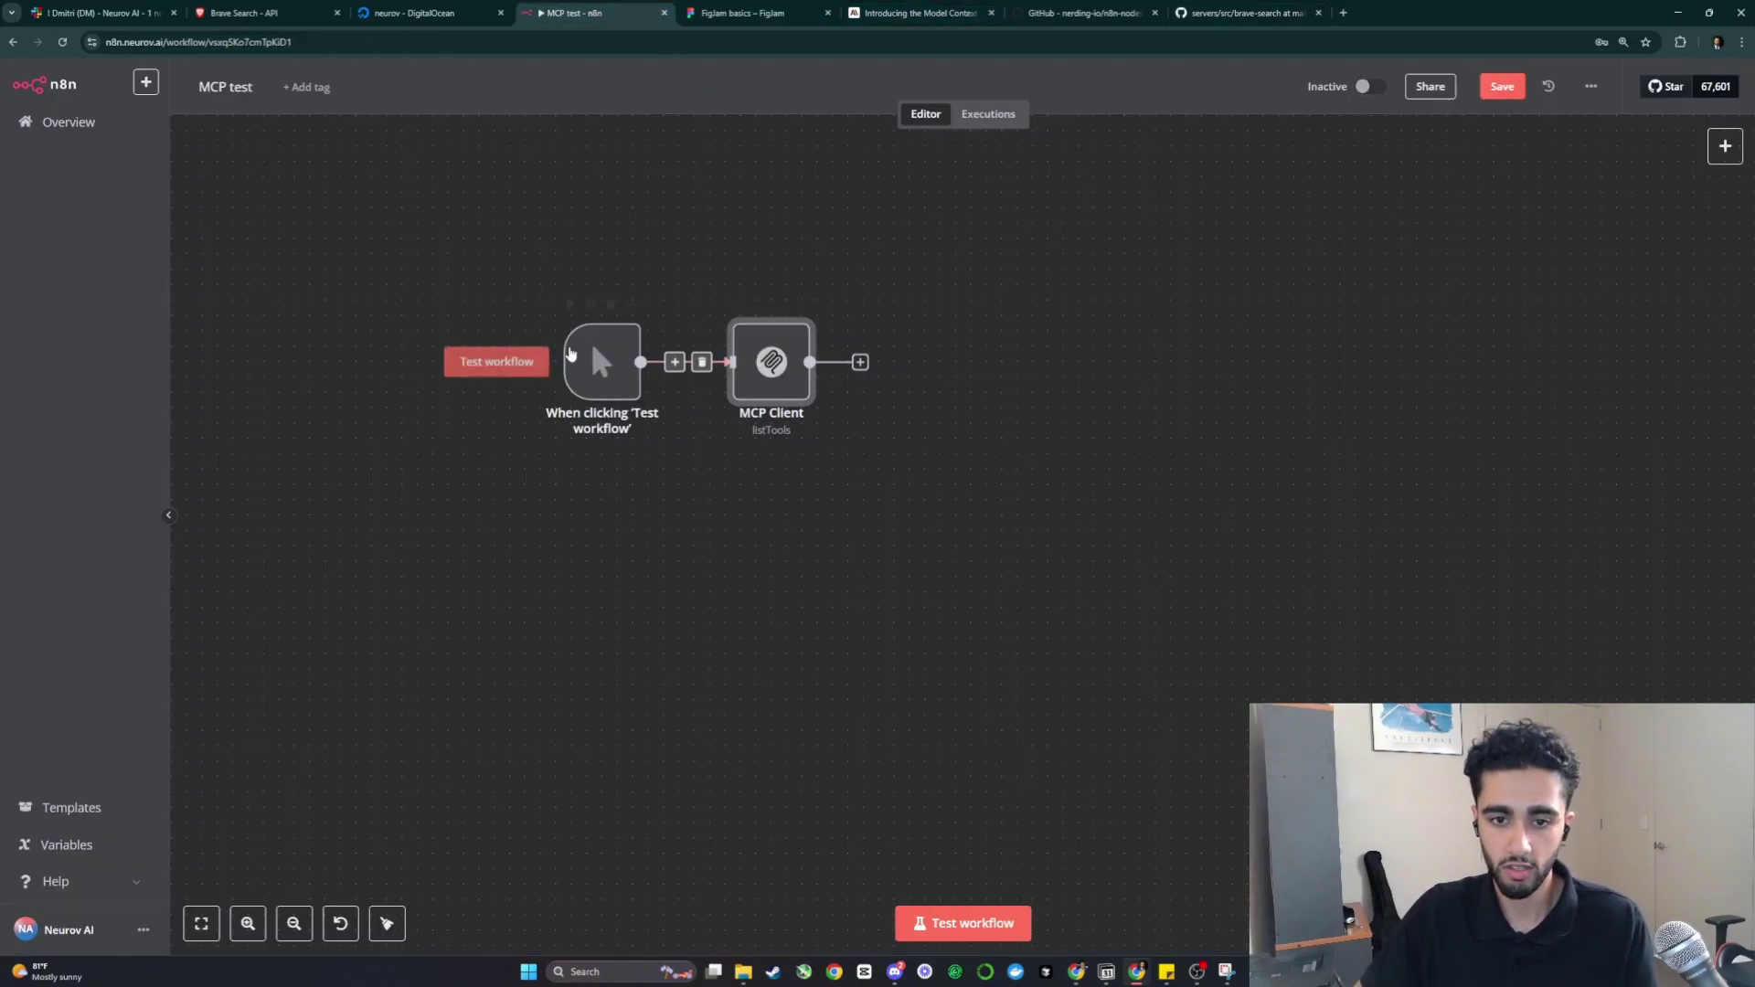
Step: Test the workflow, confirm brave_web_search and brave_local_search are listed, then delete the MCP Client node
click(569, 305)
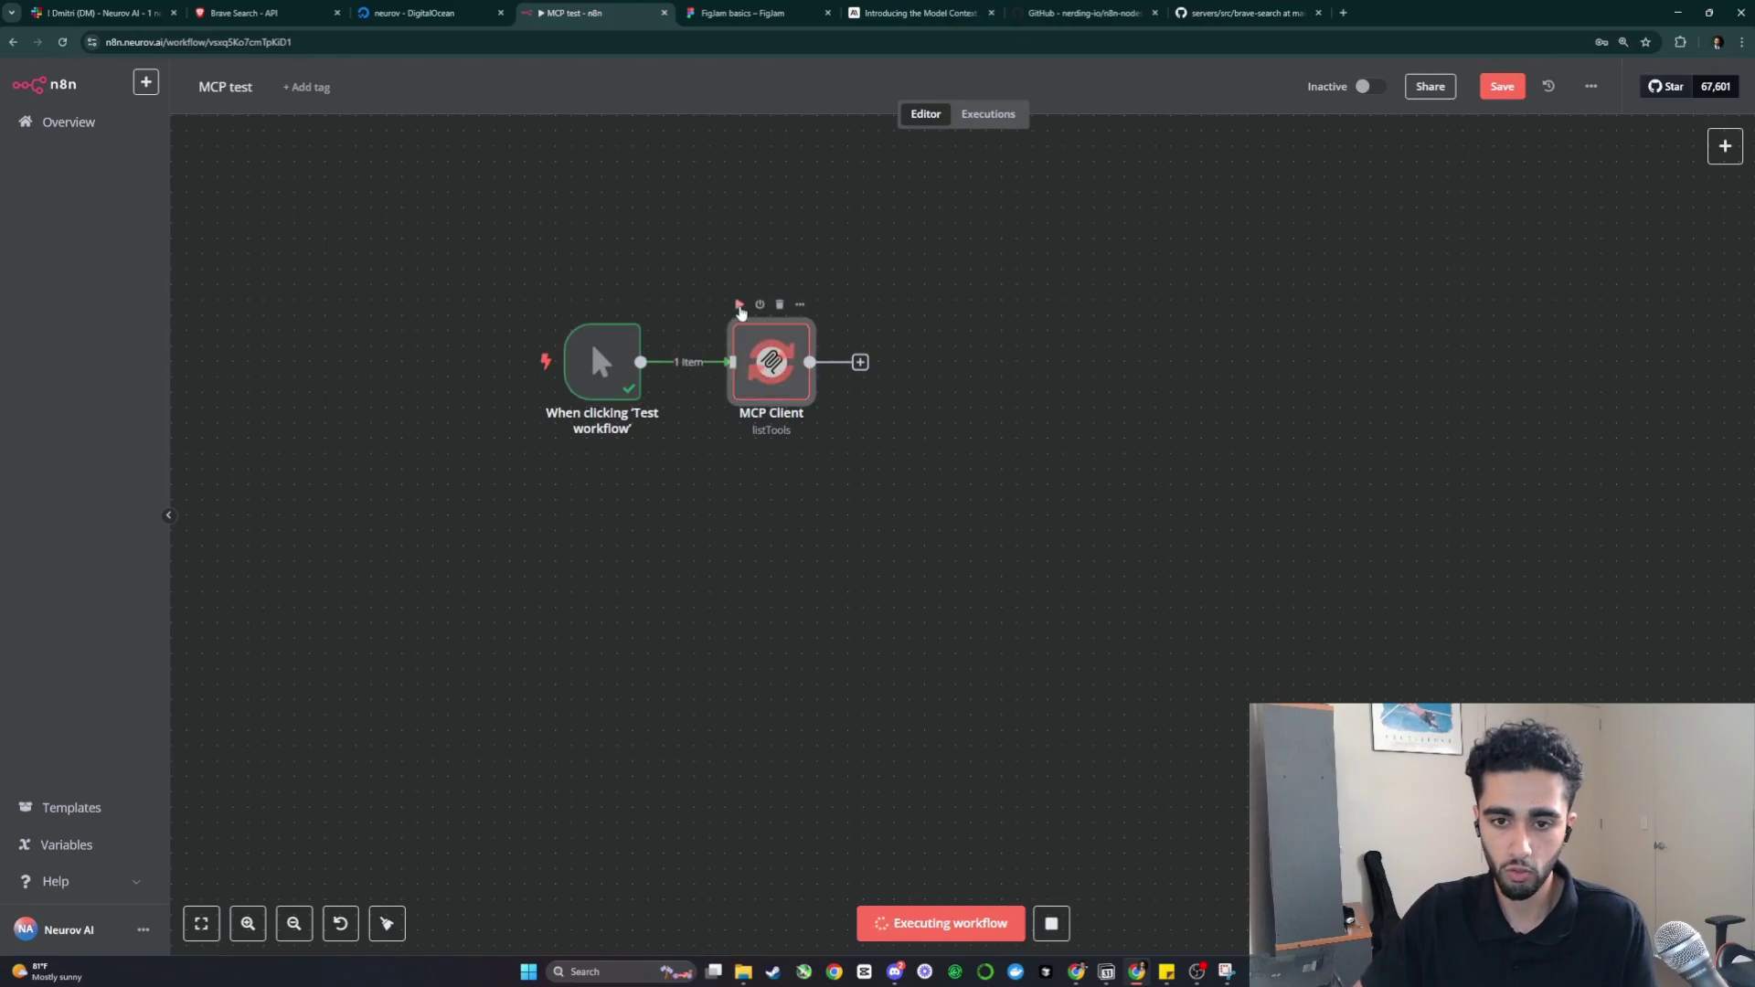
scroll(885, 321, right, 2)
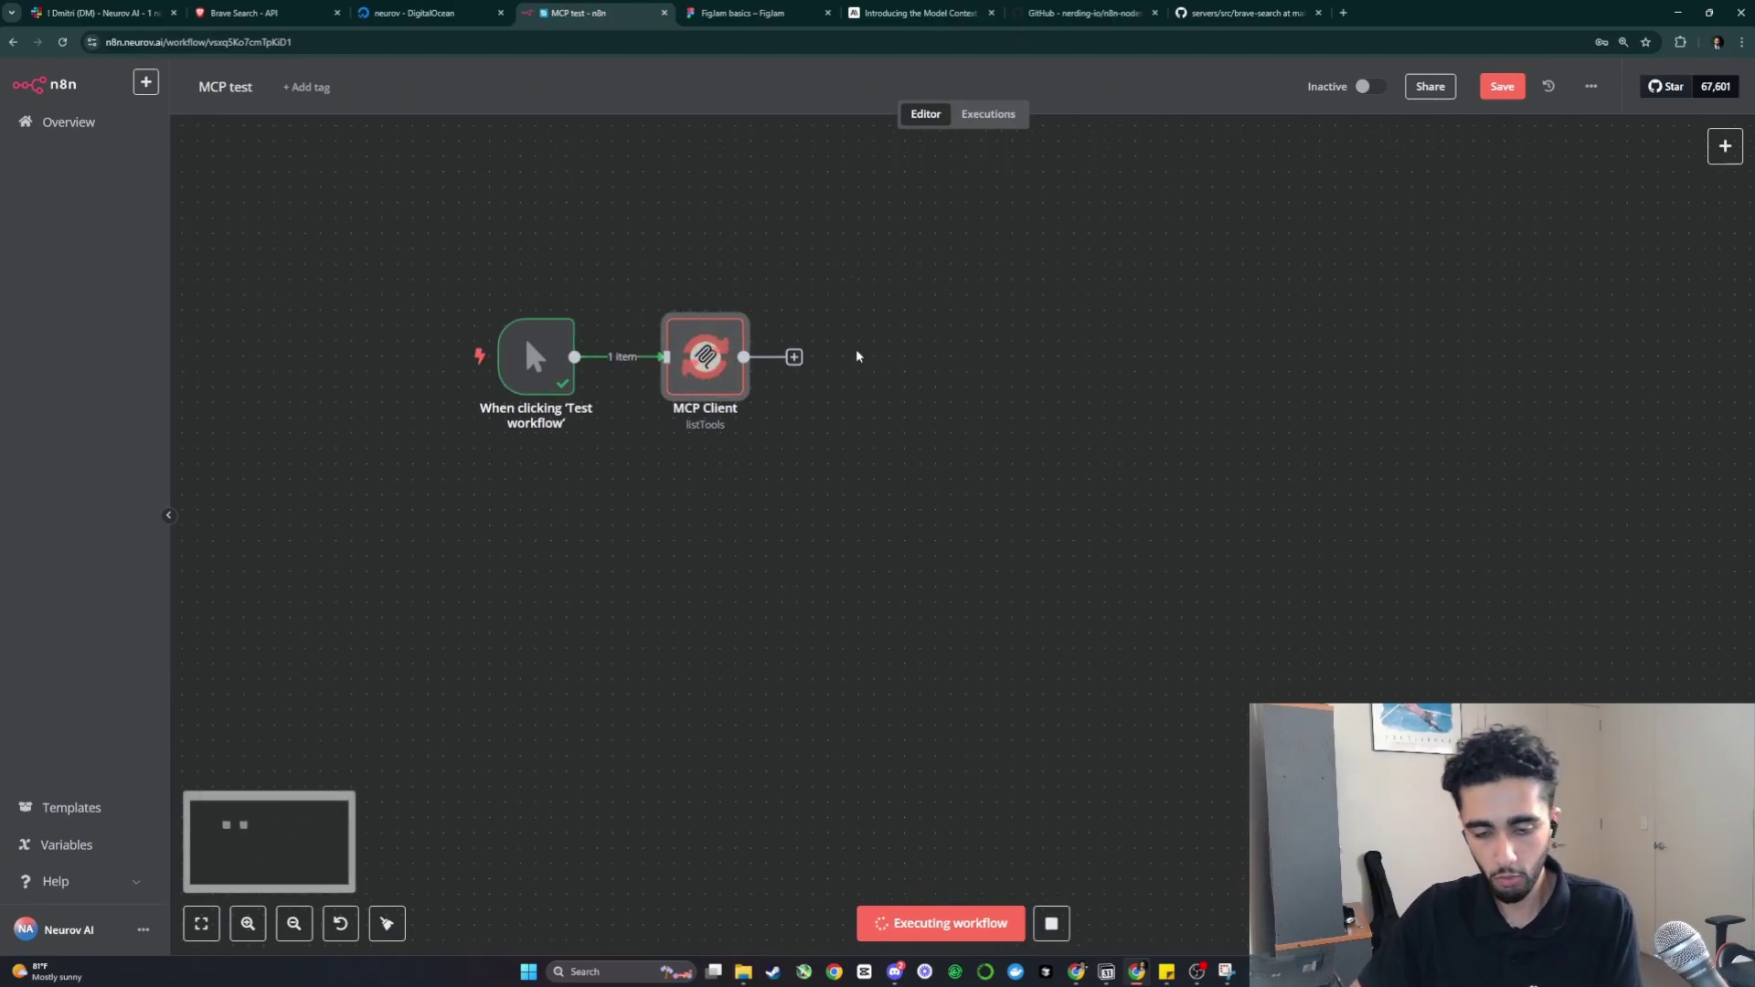
scroll(859, 357, up, 1)
double_click(688, 359)
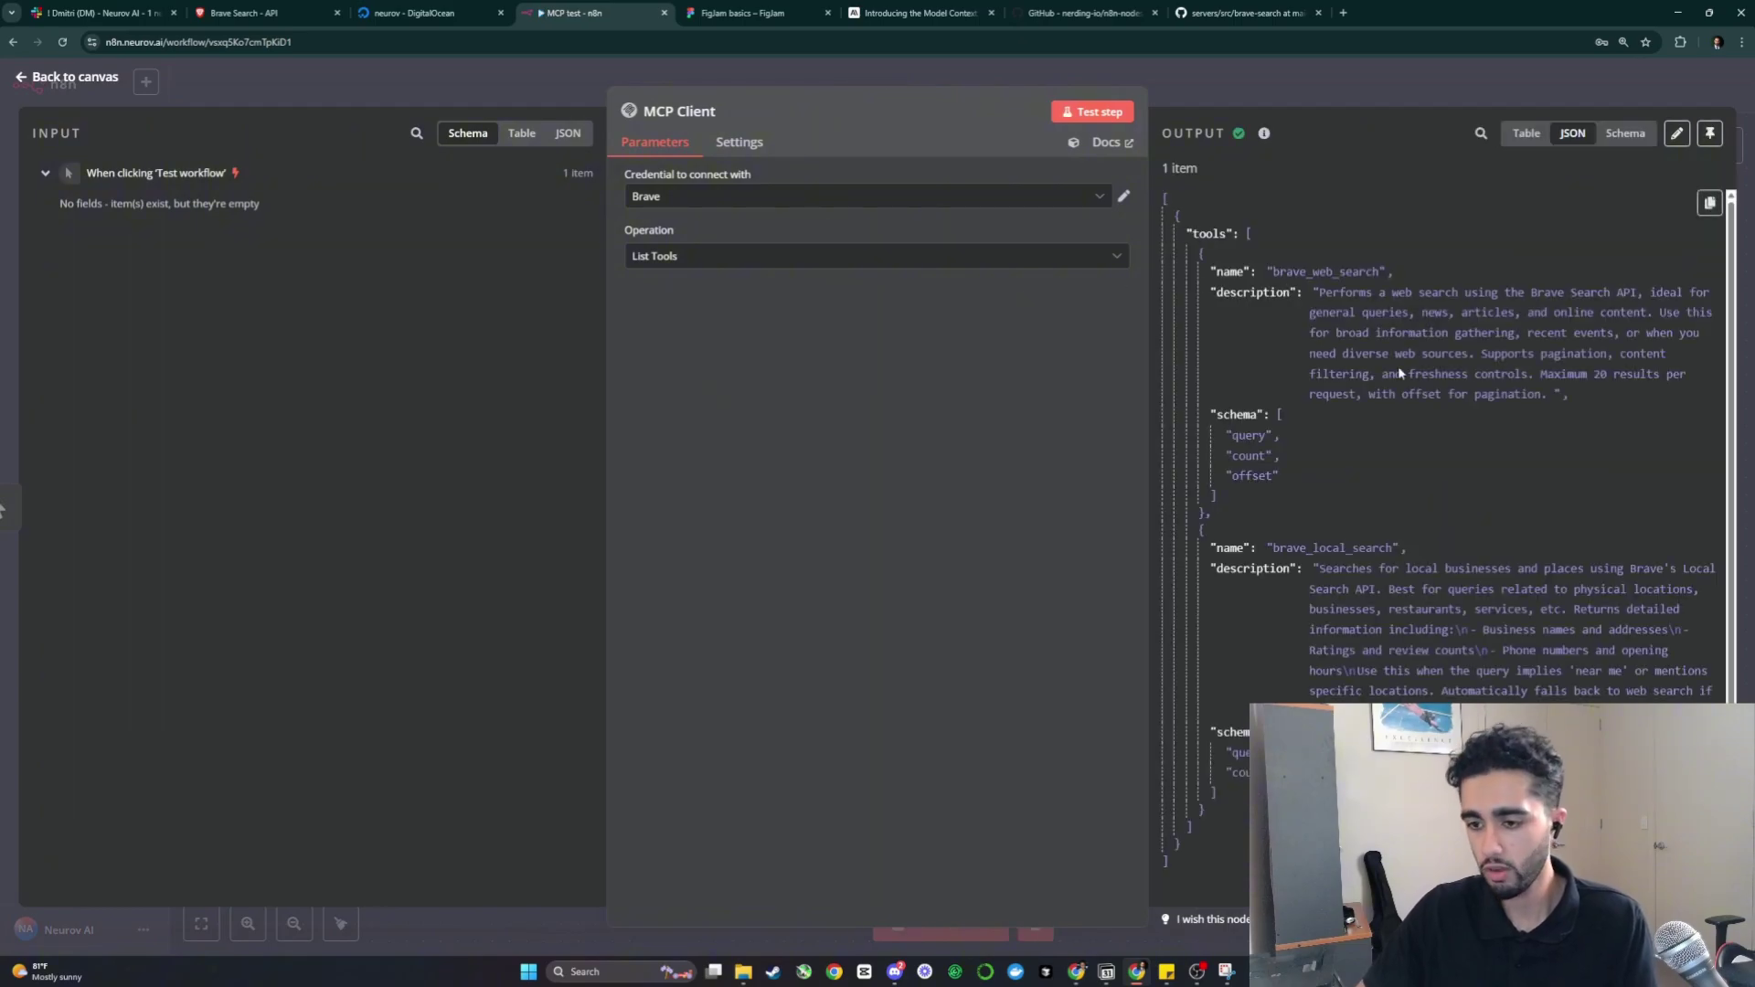
scroll(1398, 372, down, 1)
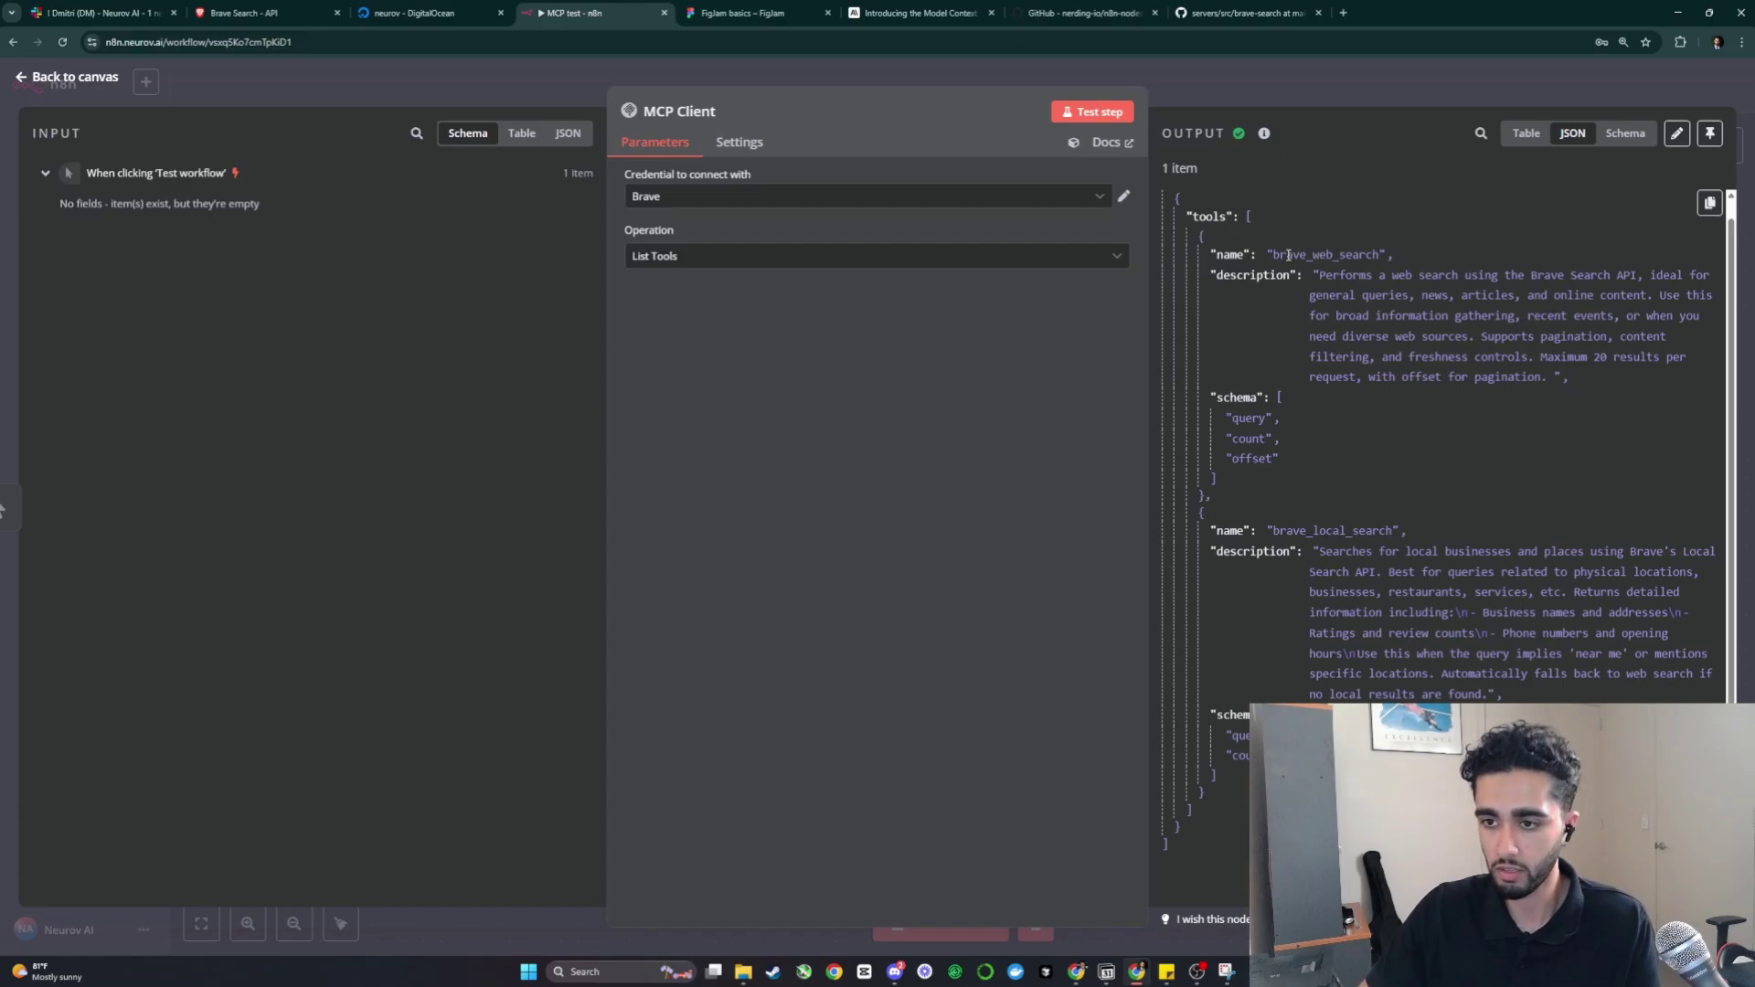
drag(1276, 254, 1379, 257)
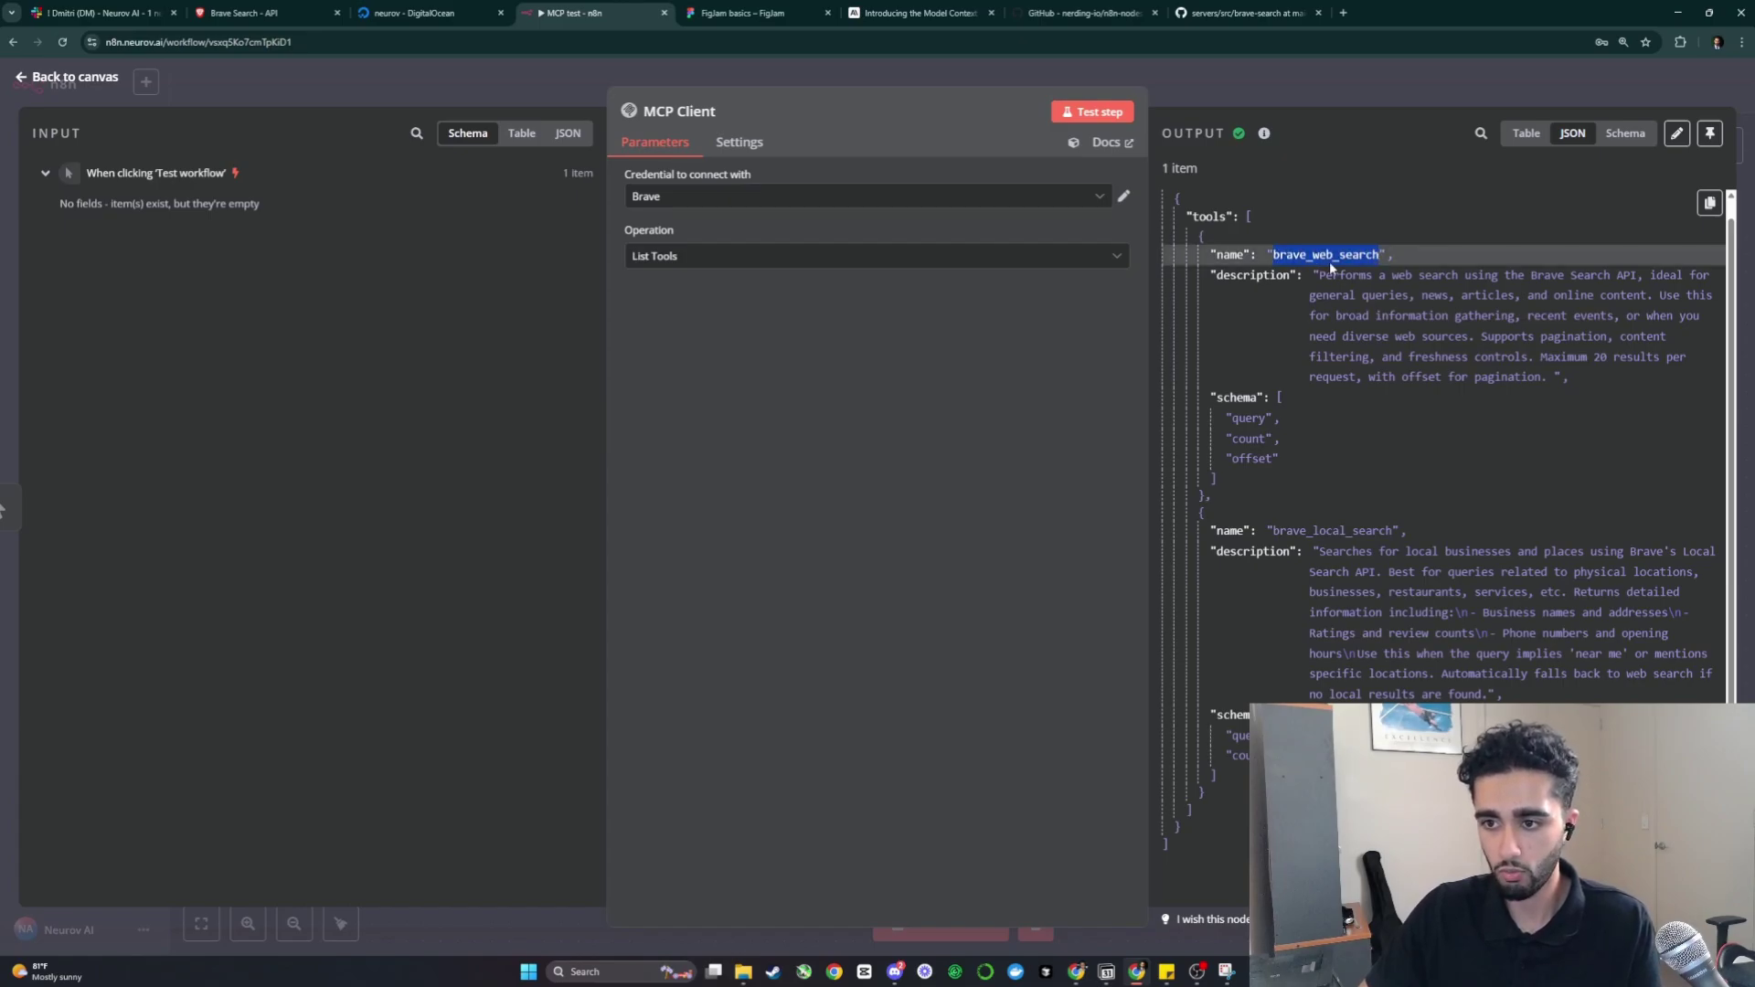
drag(1272, 530, 1393, 531)
click(1312, 101)
click(741, 317)
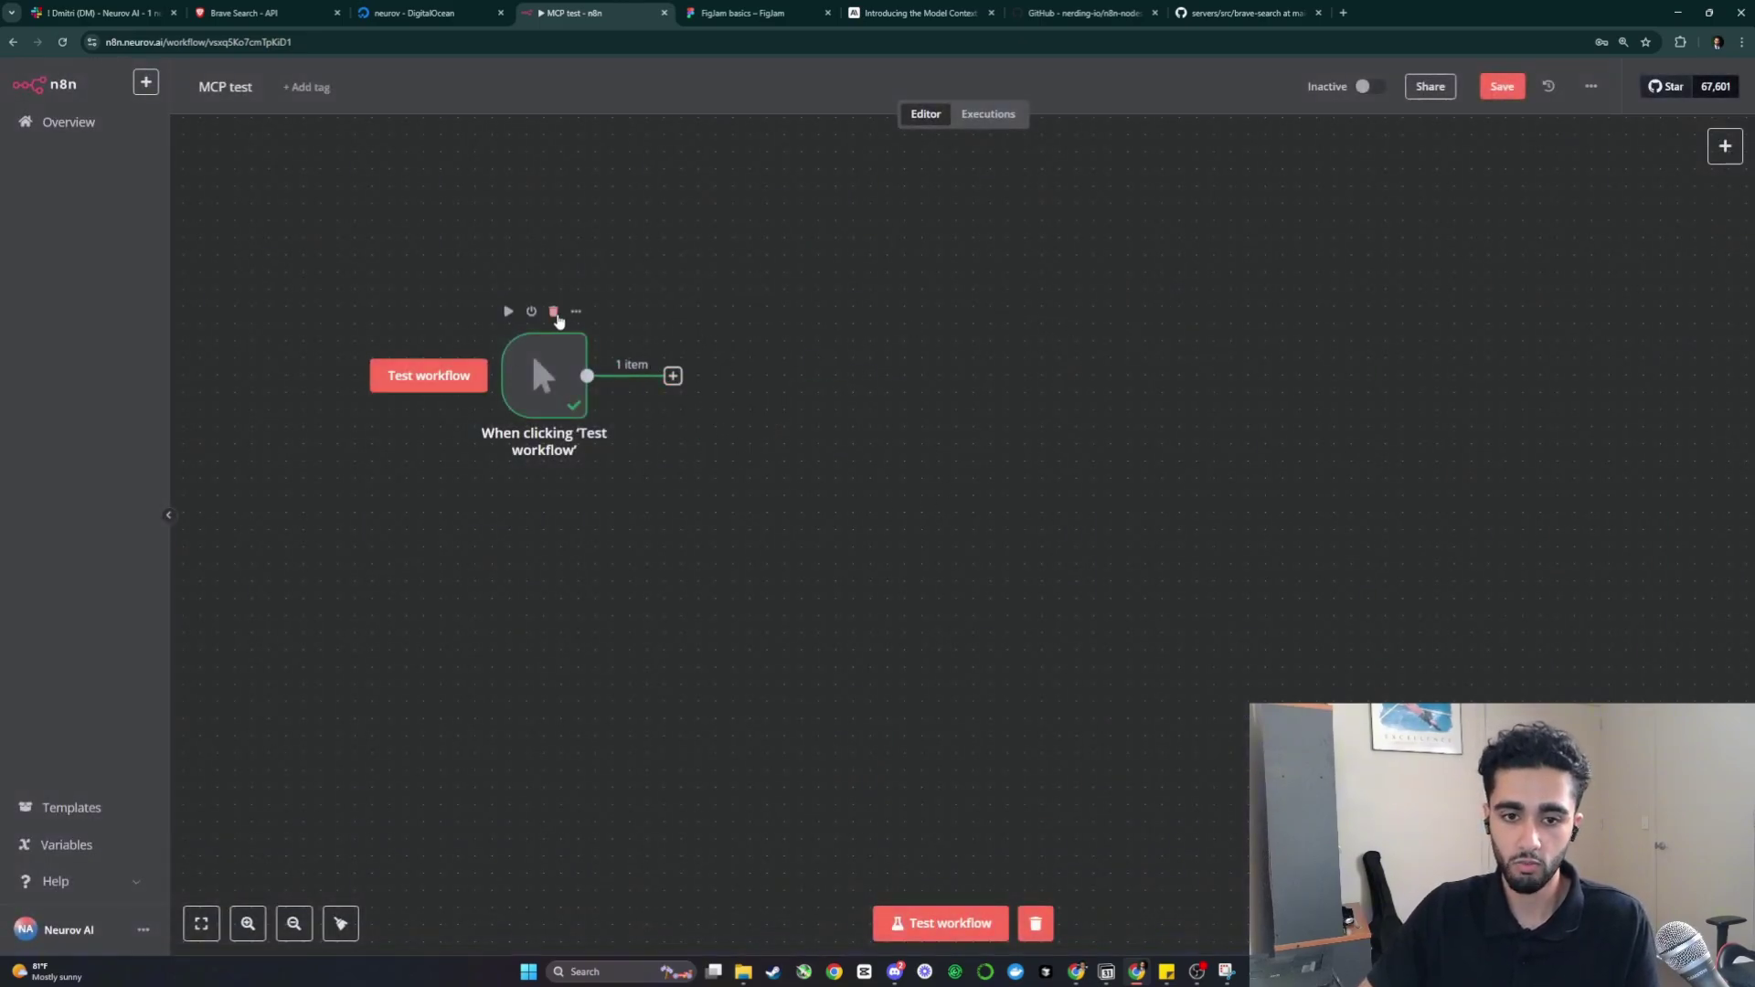
Step: Replace the manual trigger with an On chat message trigger
click(556, 306)
click(941, 517)
click(1525, 631)
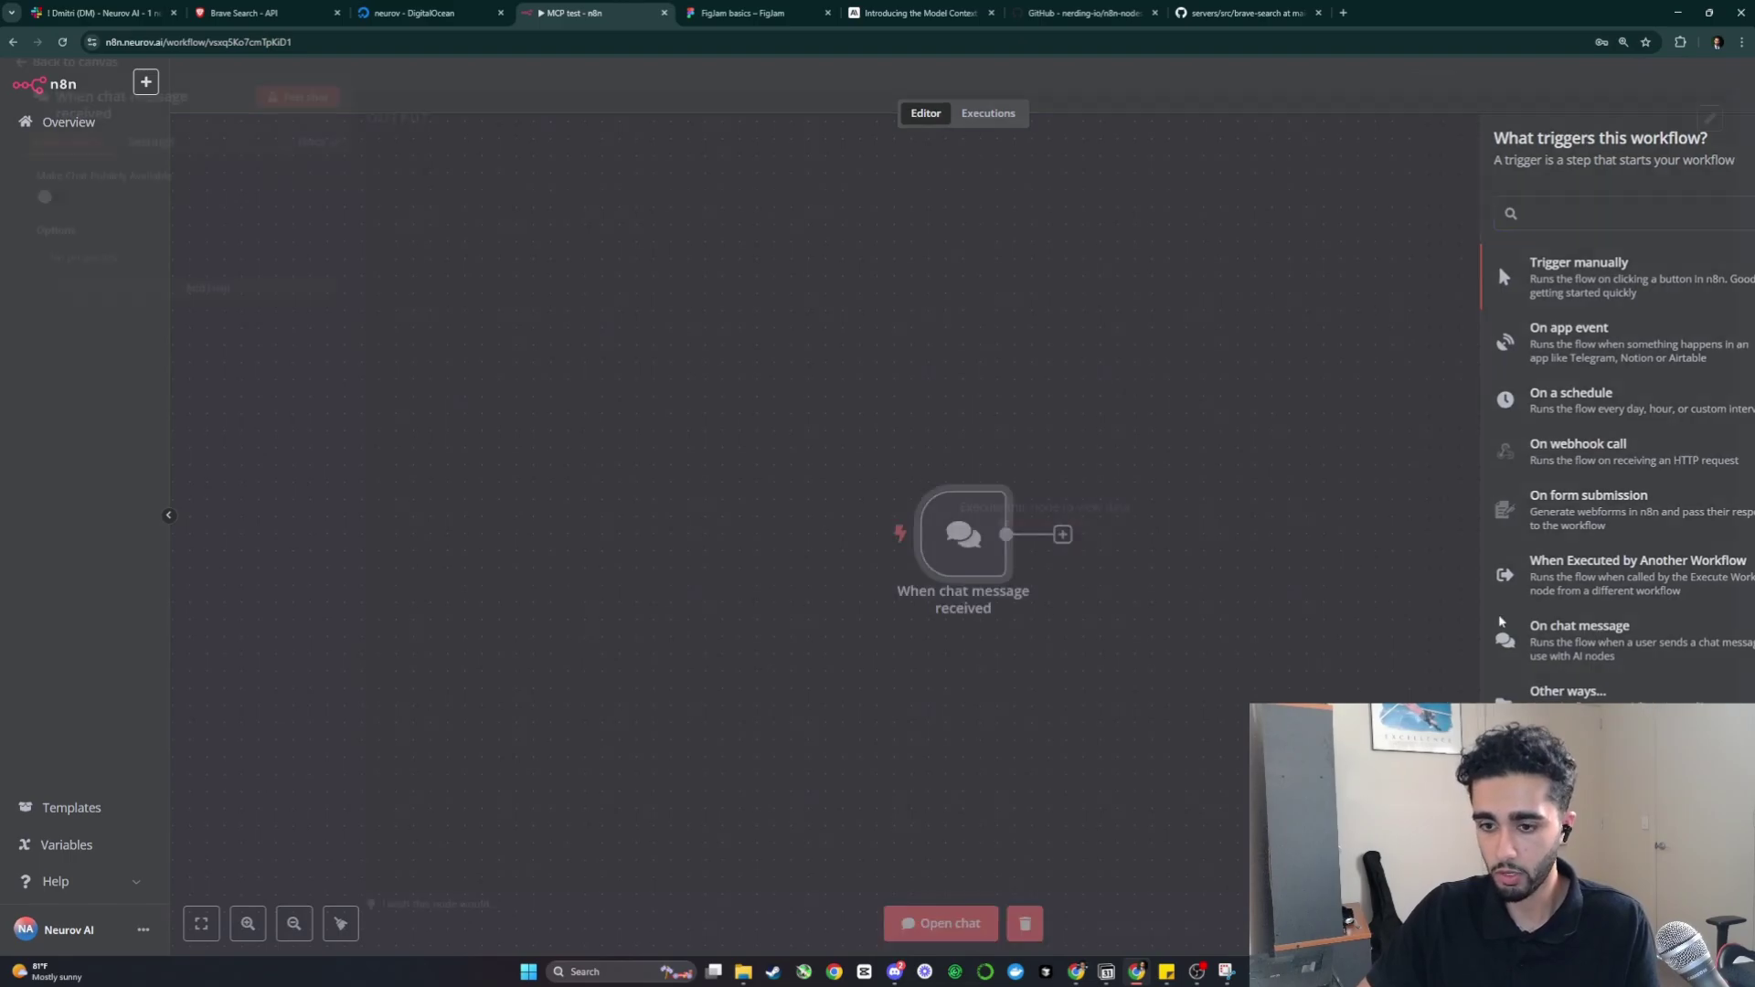
click(1159, 64)
Step: Add an AI Agent node from Advanced AI after the chat trigger
click(869, 421)
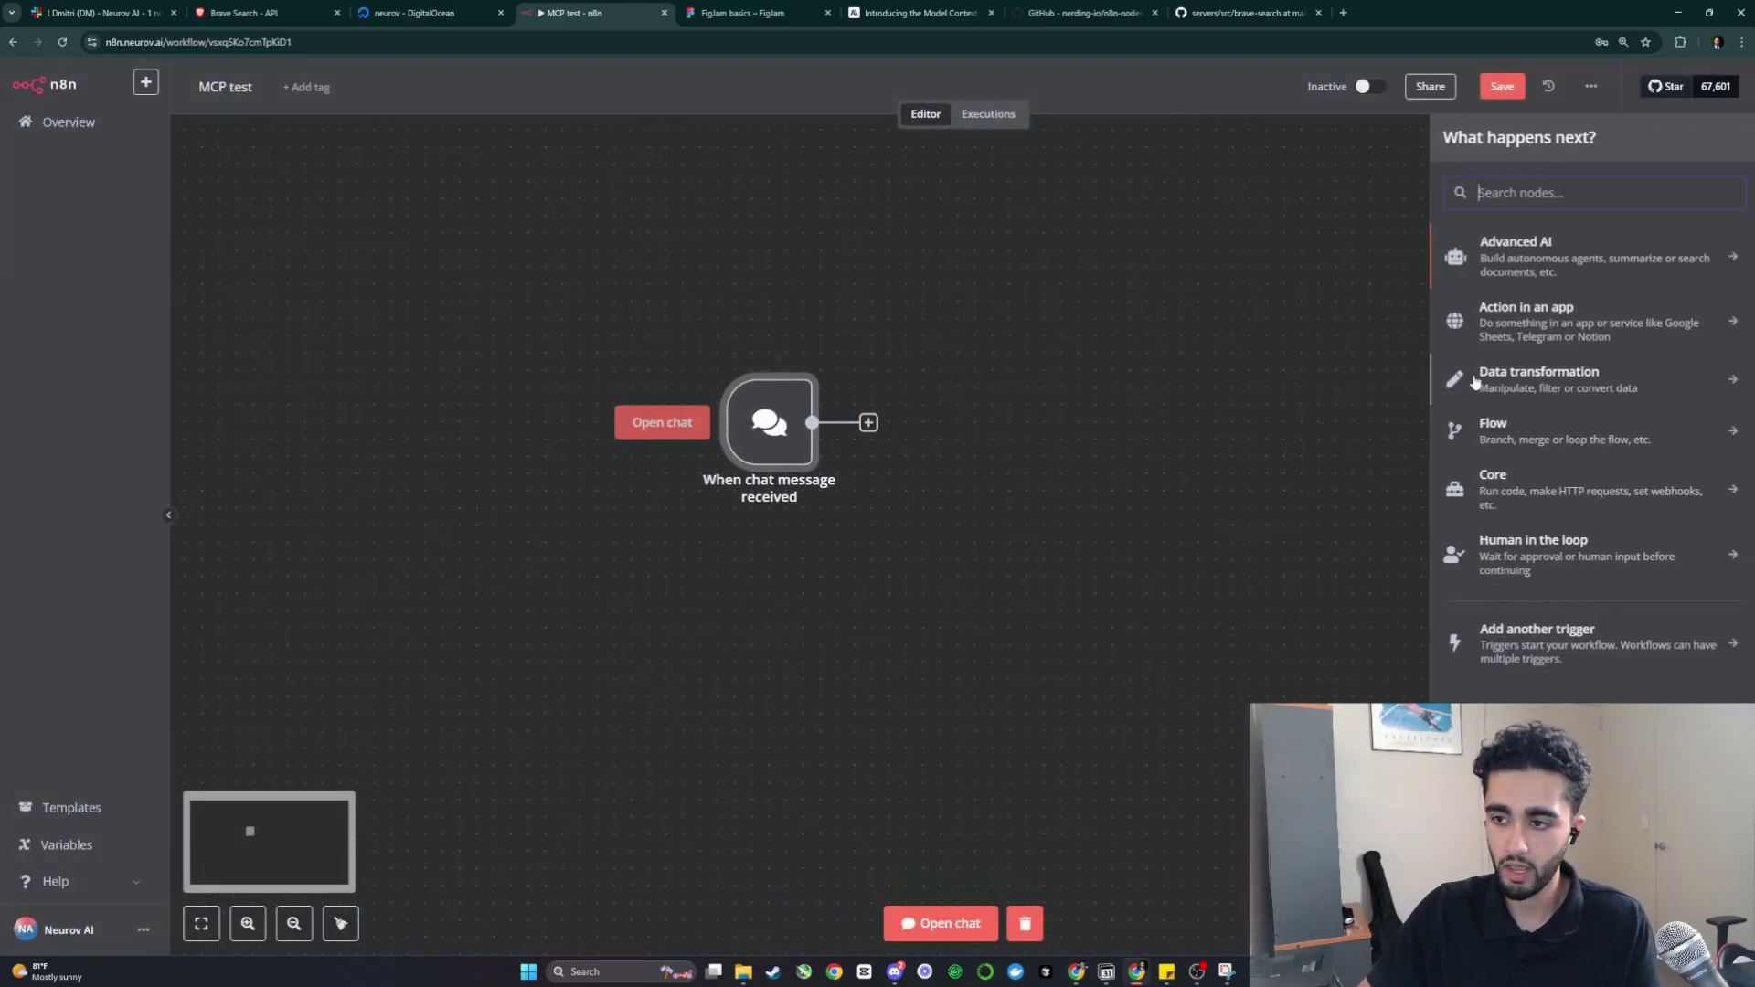
click(1535, 245)
click(1500, 369)
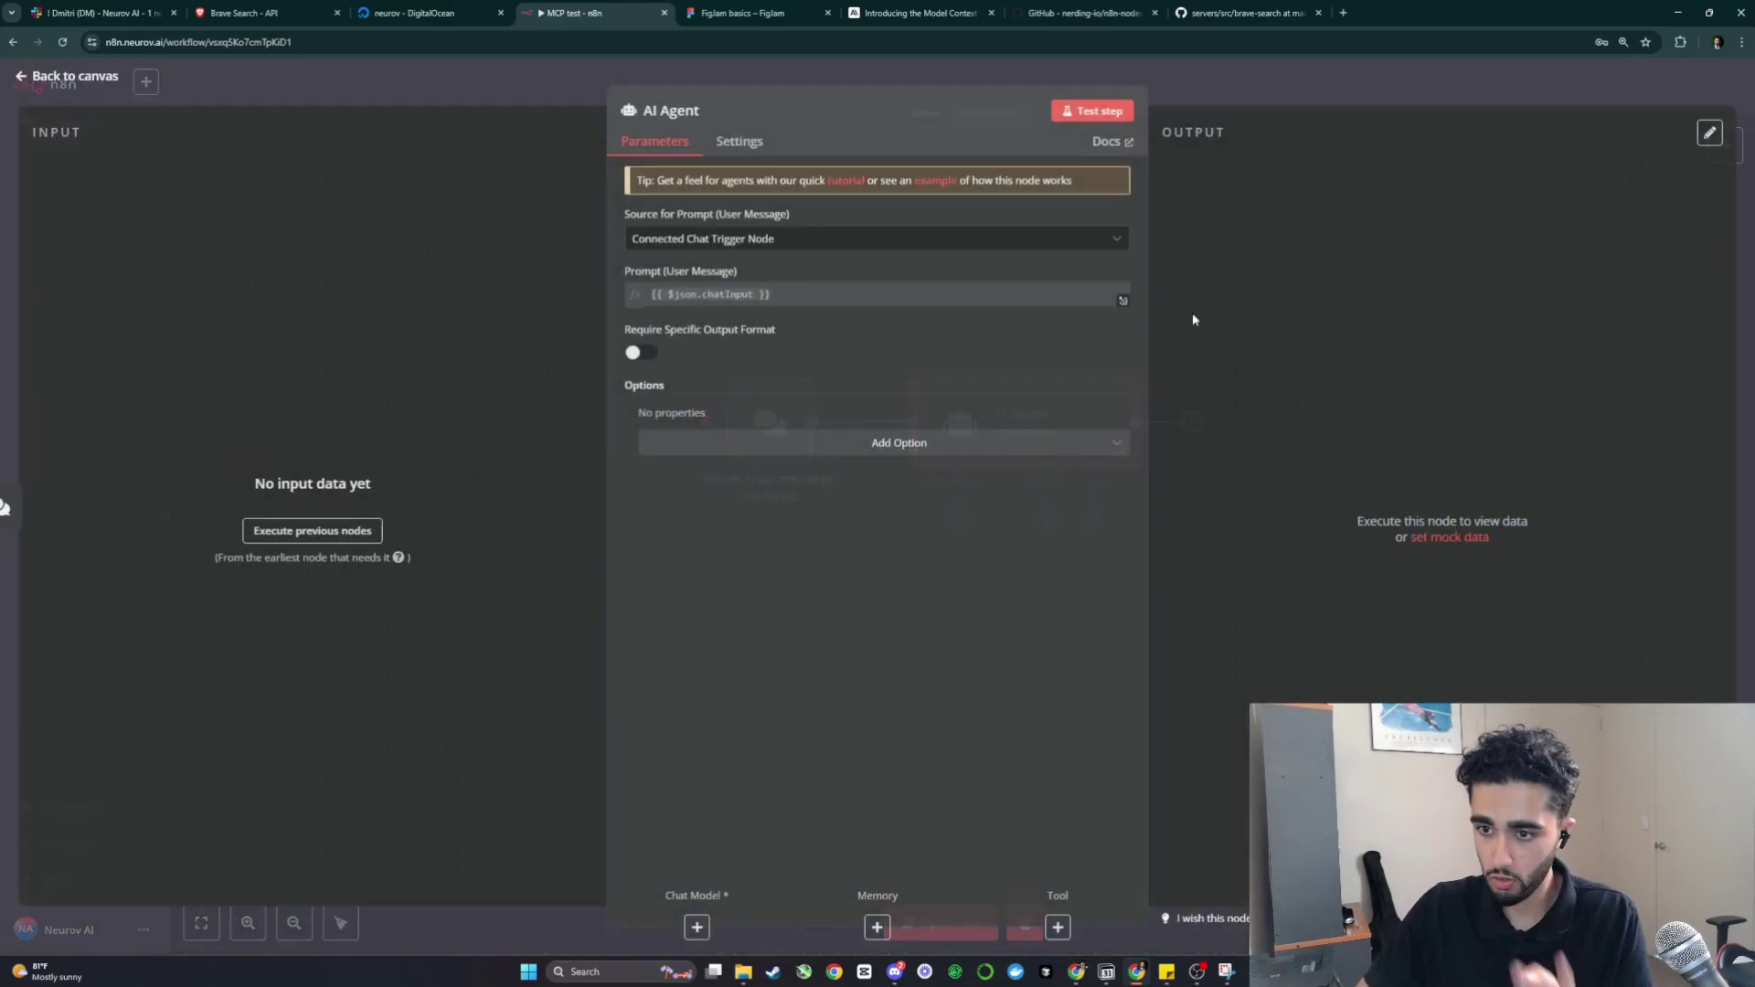
click(1158, 64)
Step: Attach an OpenAI Chat Model and Simple Memory to the AI Agent
click(813, 445)
scroll(1503, 454, down, 3)
click(1503, 454)
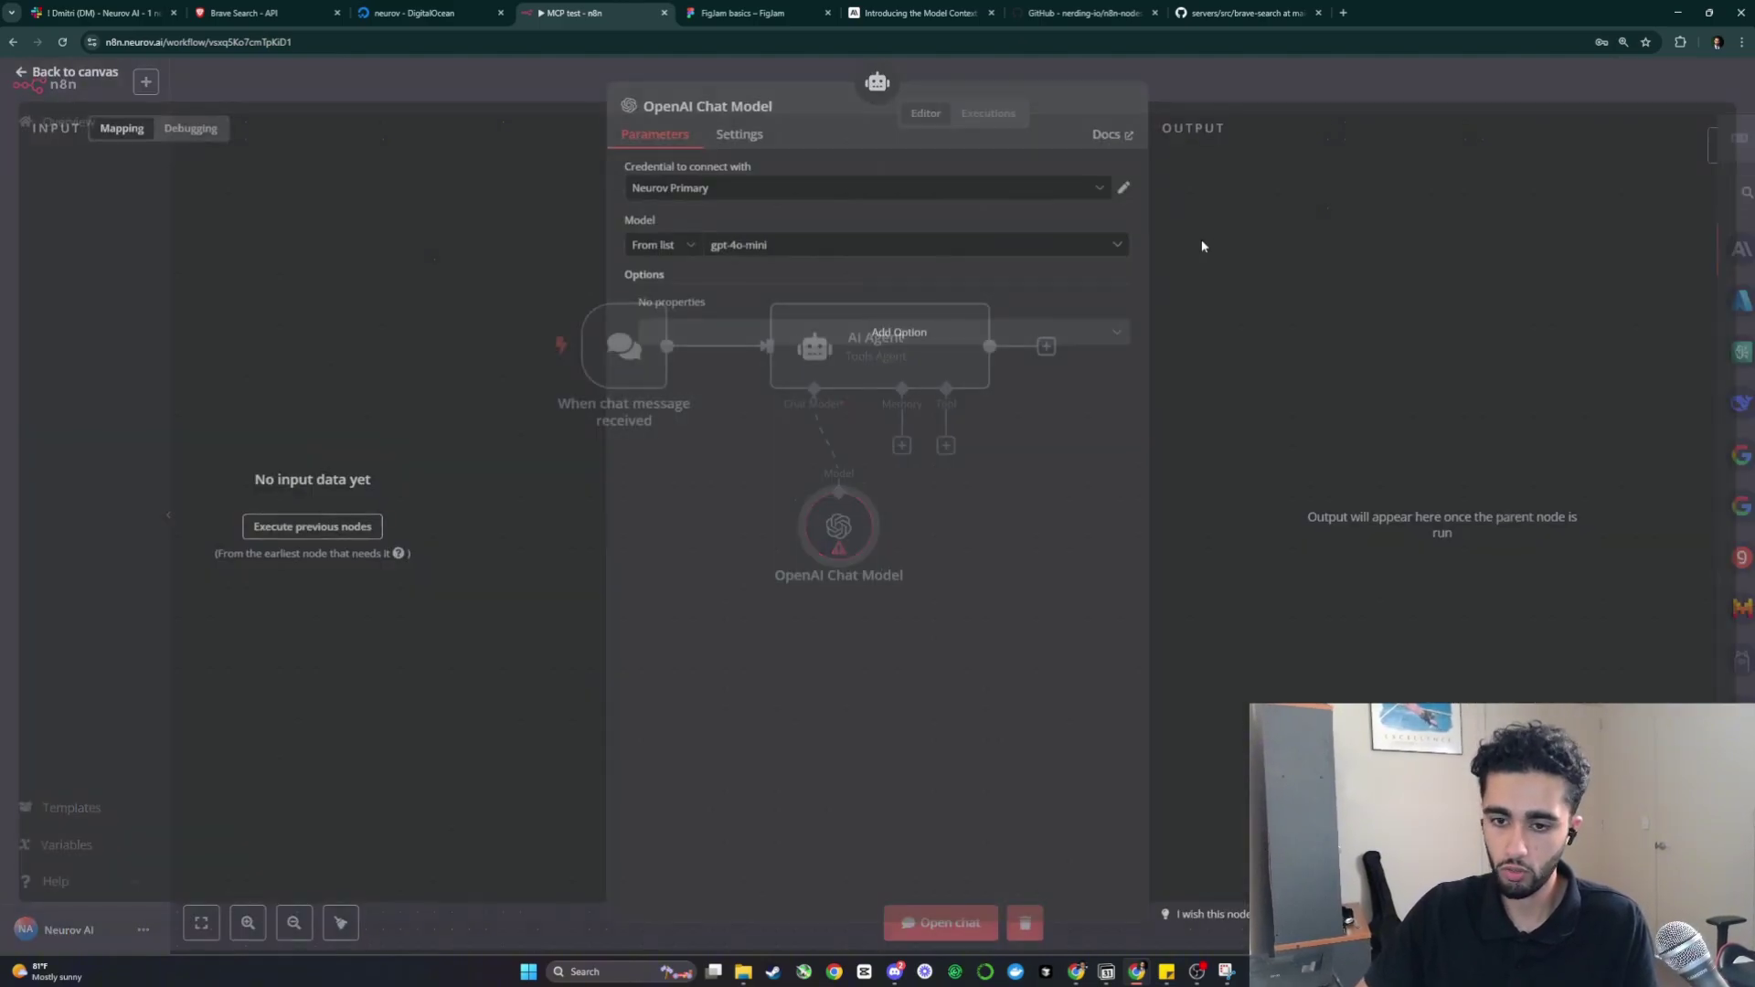
click(1201, 239)
click(1519, 242)
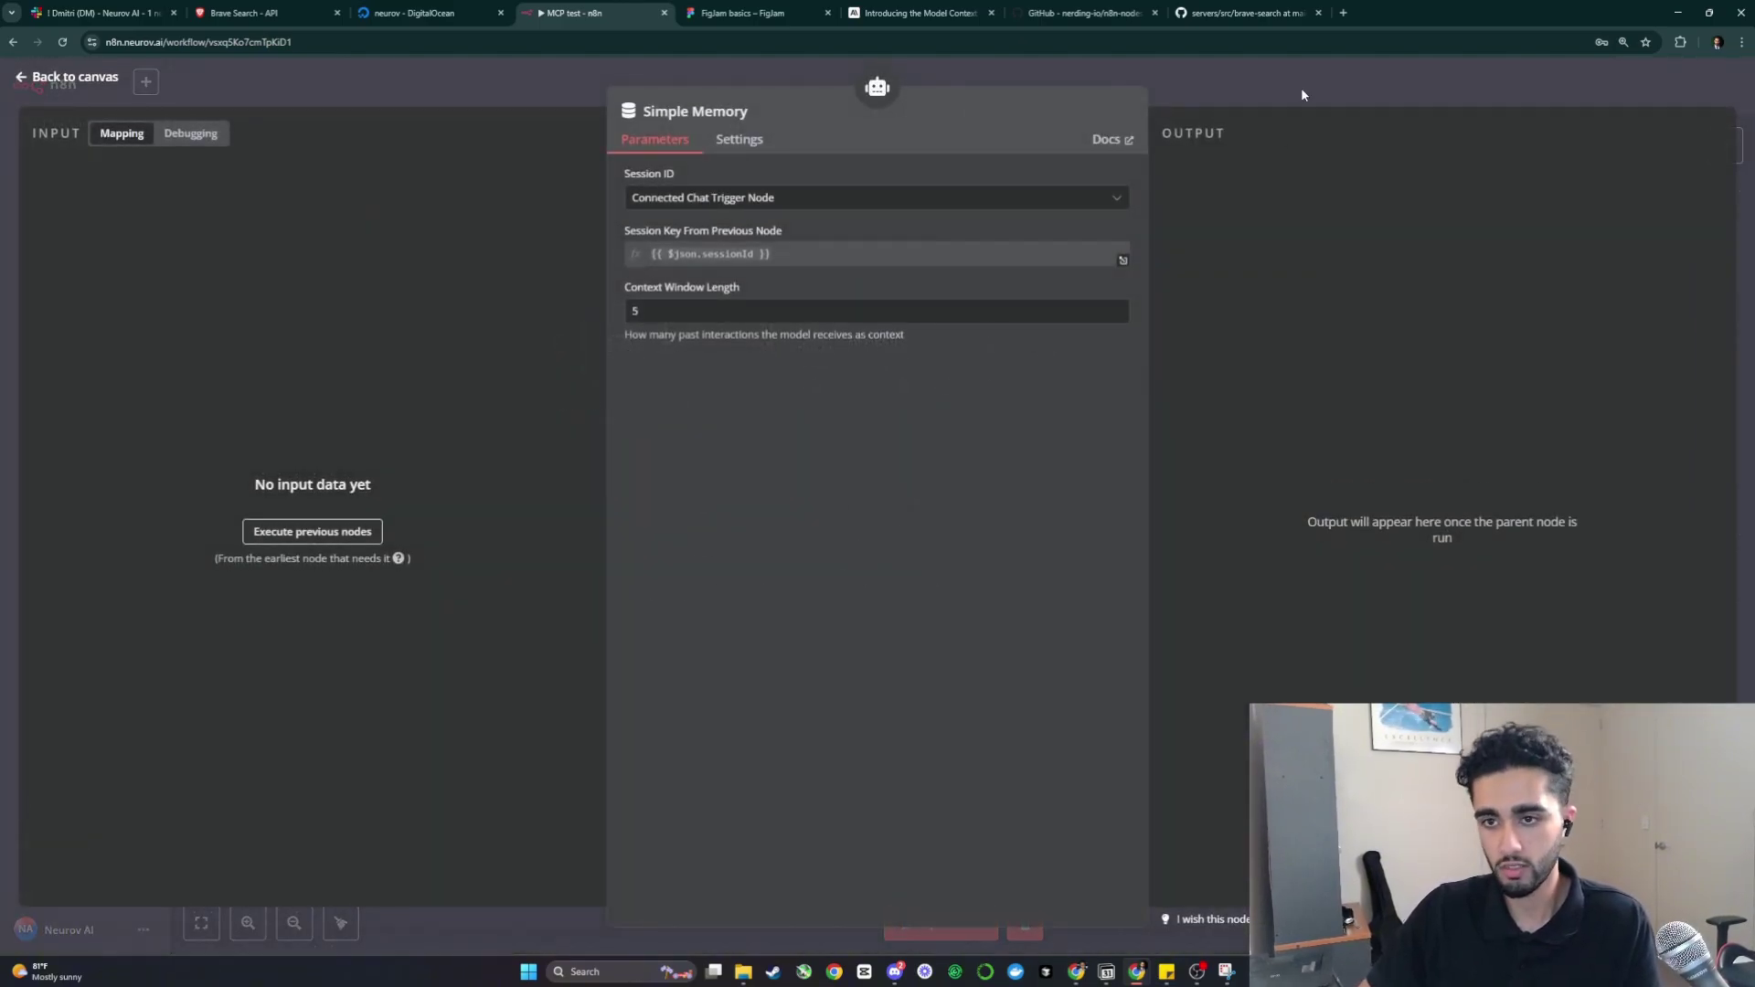
click(1302, 86)
click(947, 447)
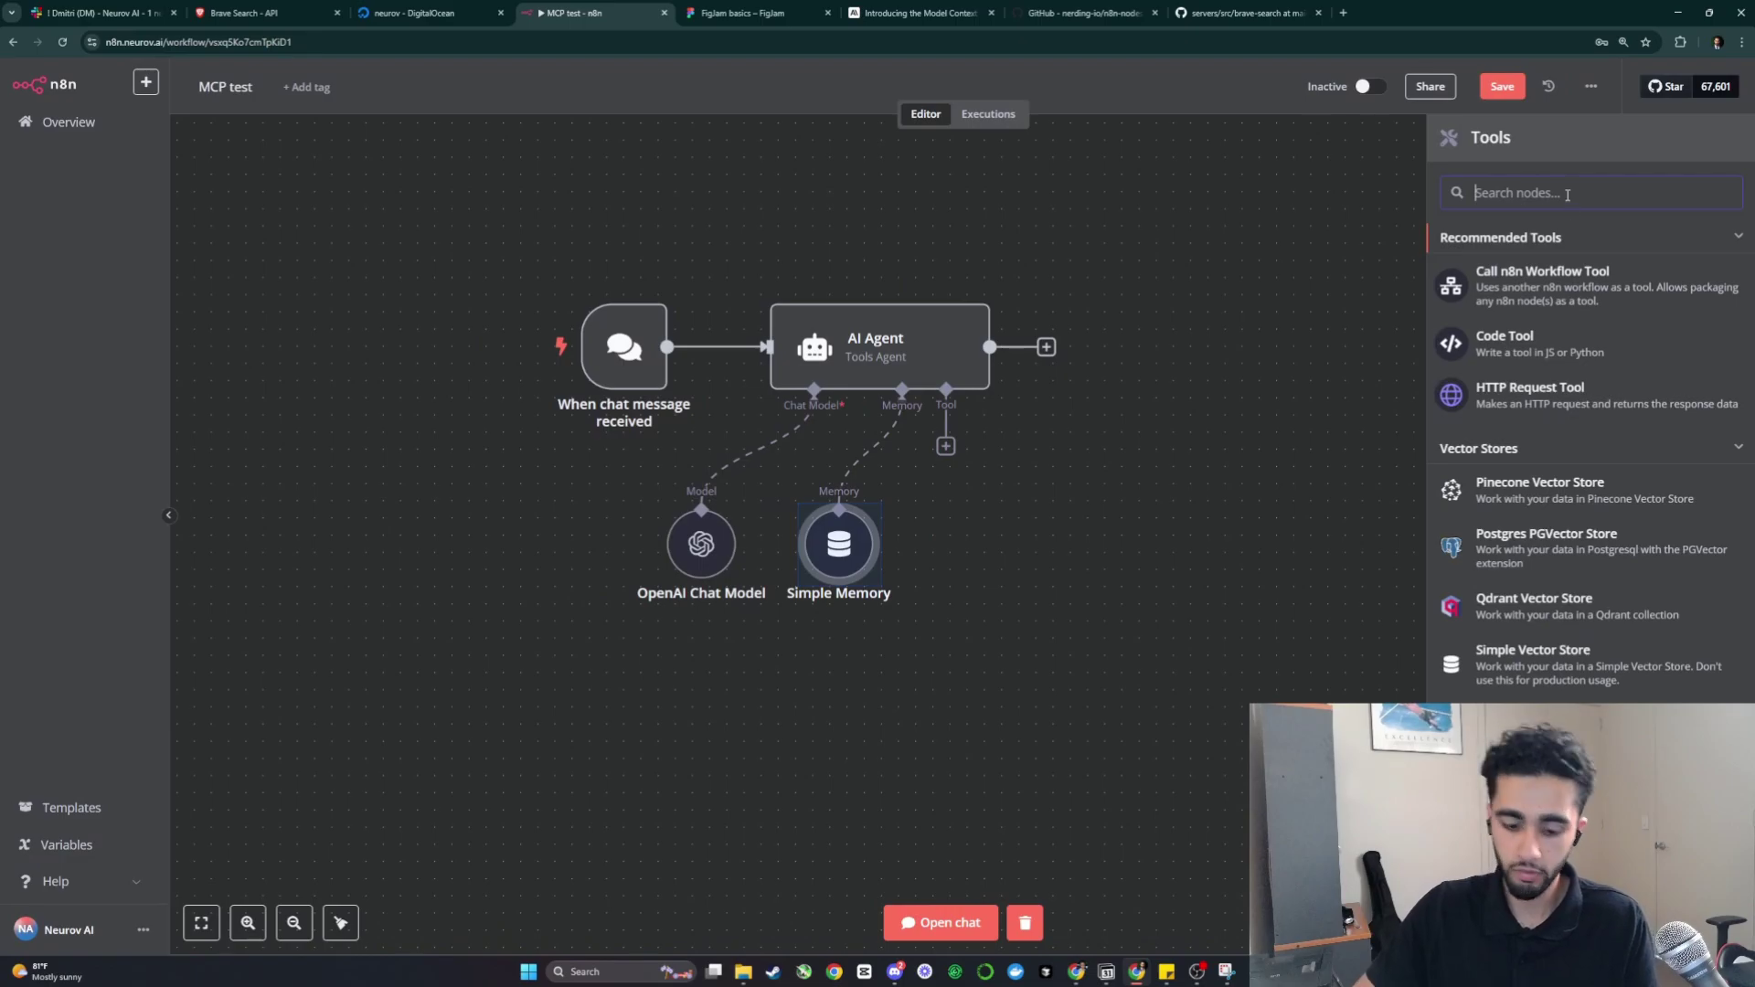
Step: Add an MCP Client Tool to the agent using the Brave credential and List Tools operation
text(mcp)
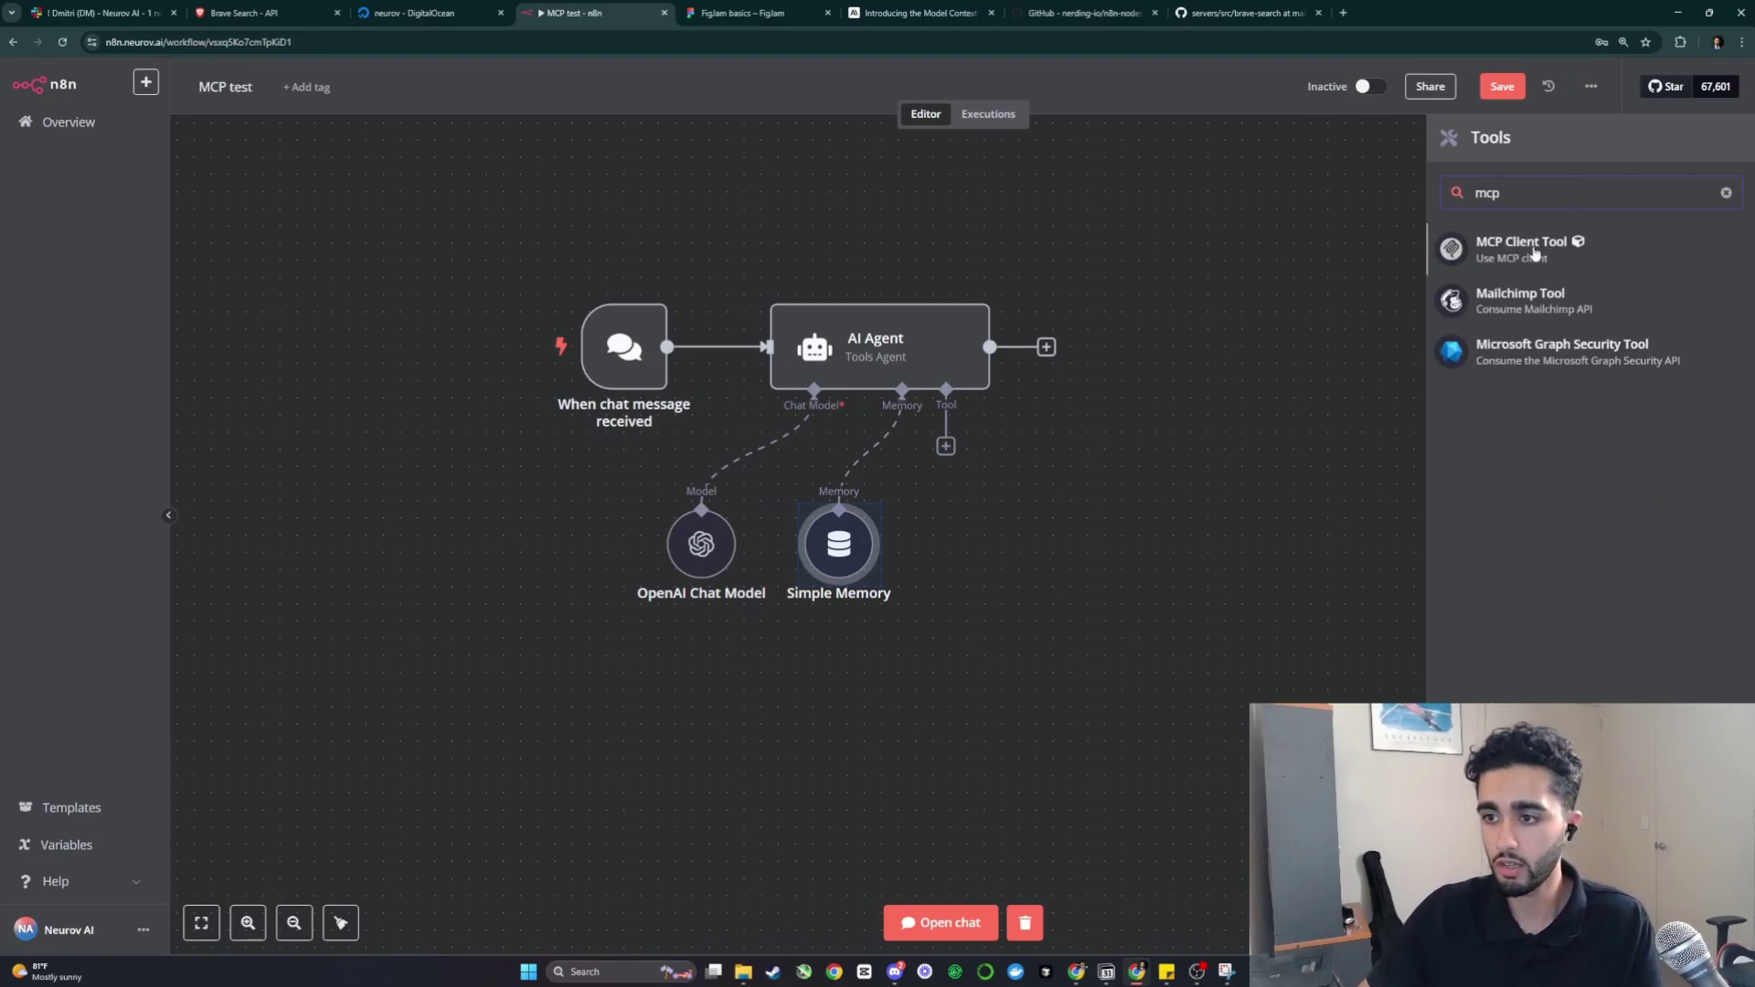
click(1534, 253)
click(689, 195)
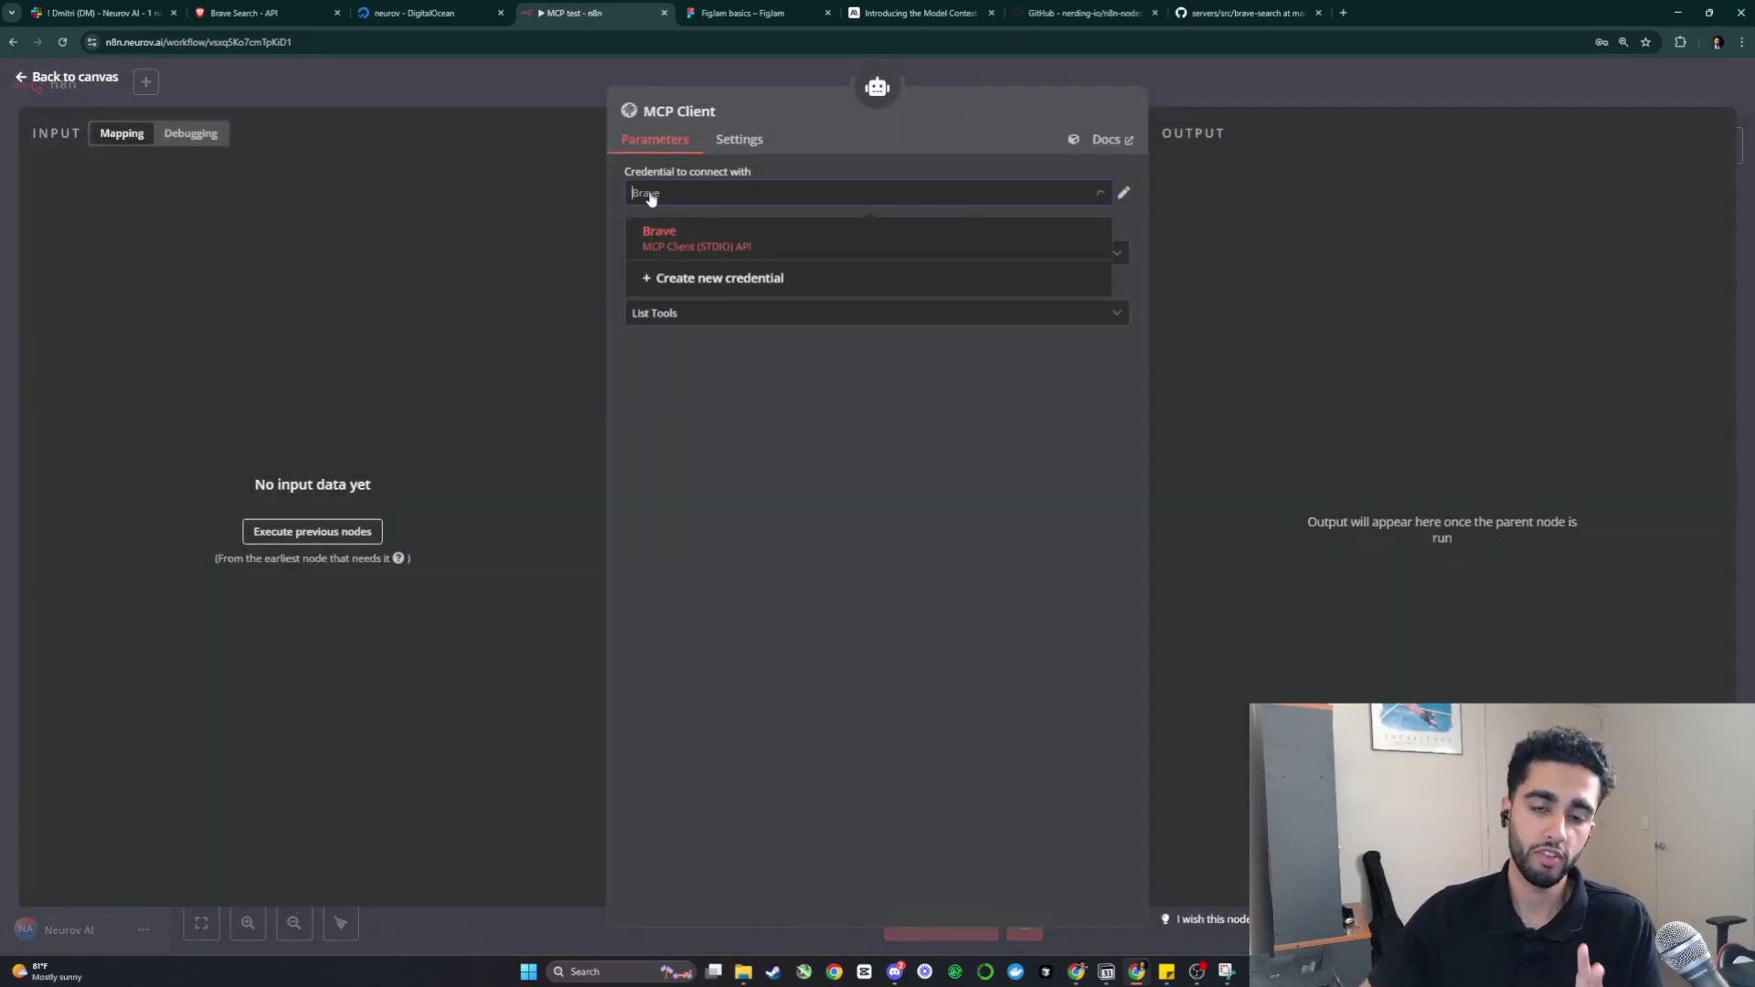
click(730, 203)
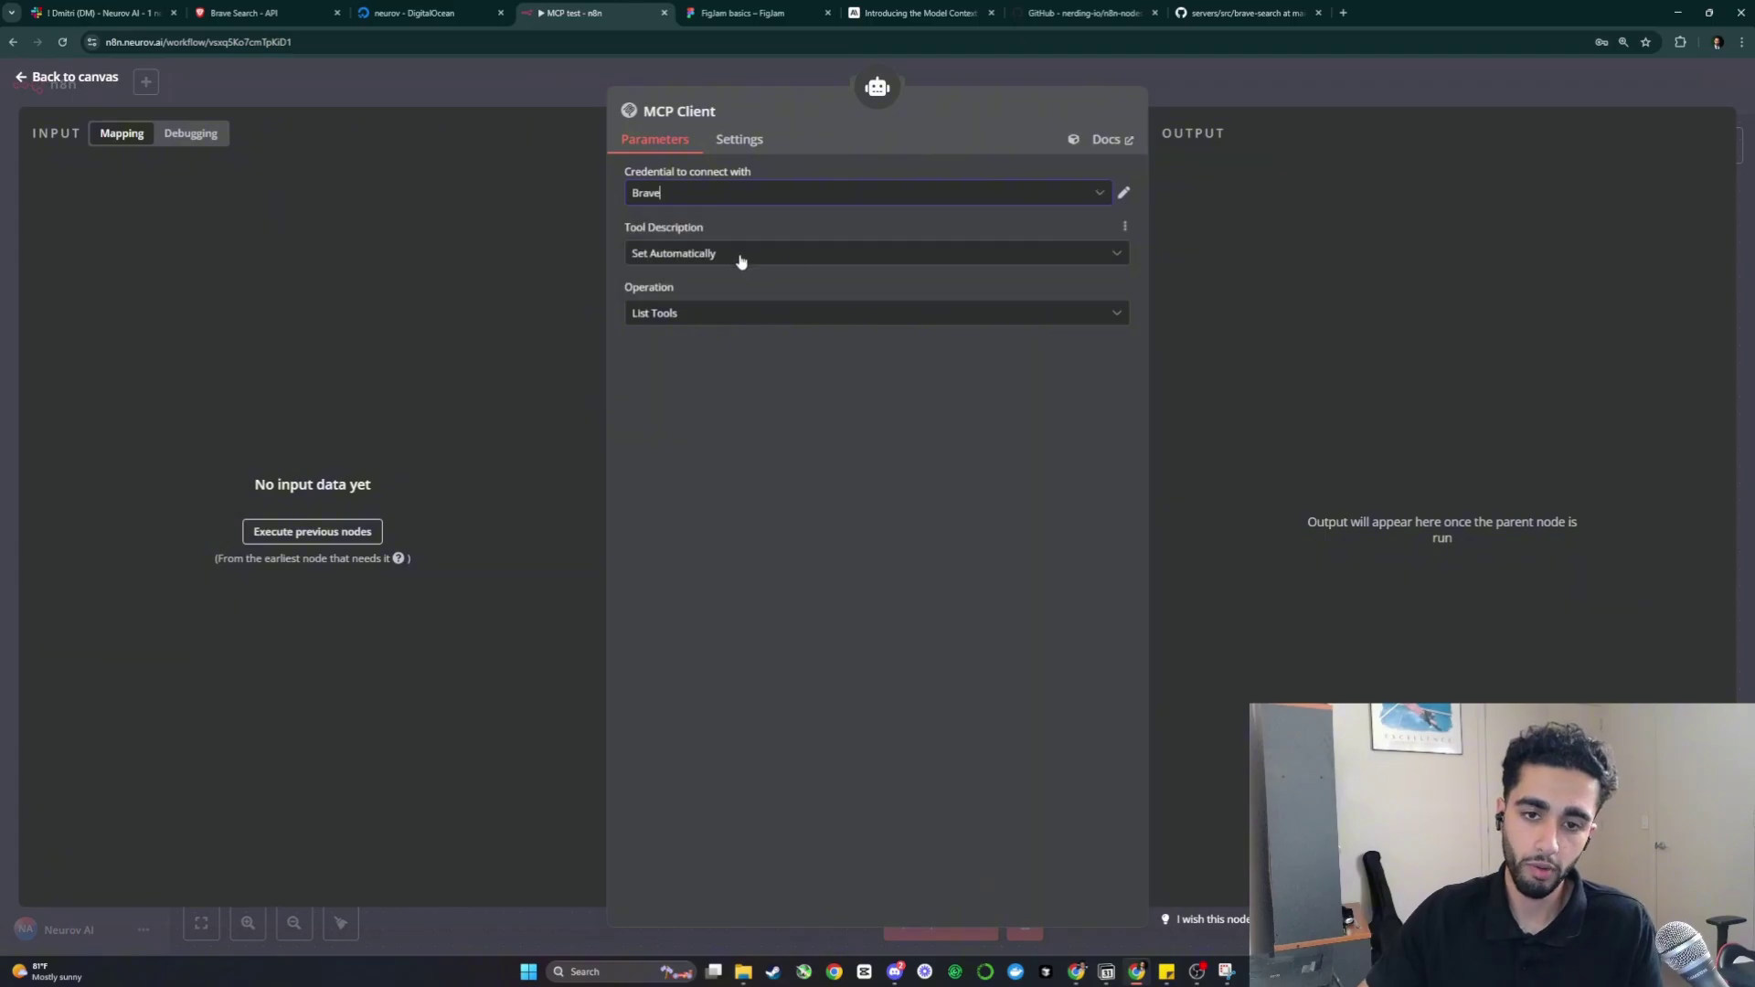
click(693, 312)
triple_click(769, 549)
key(Escape)
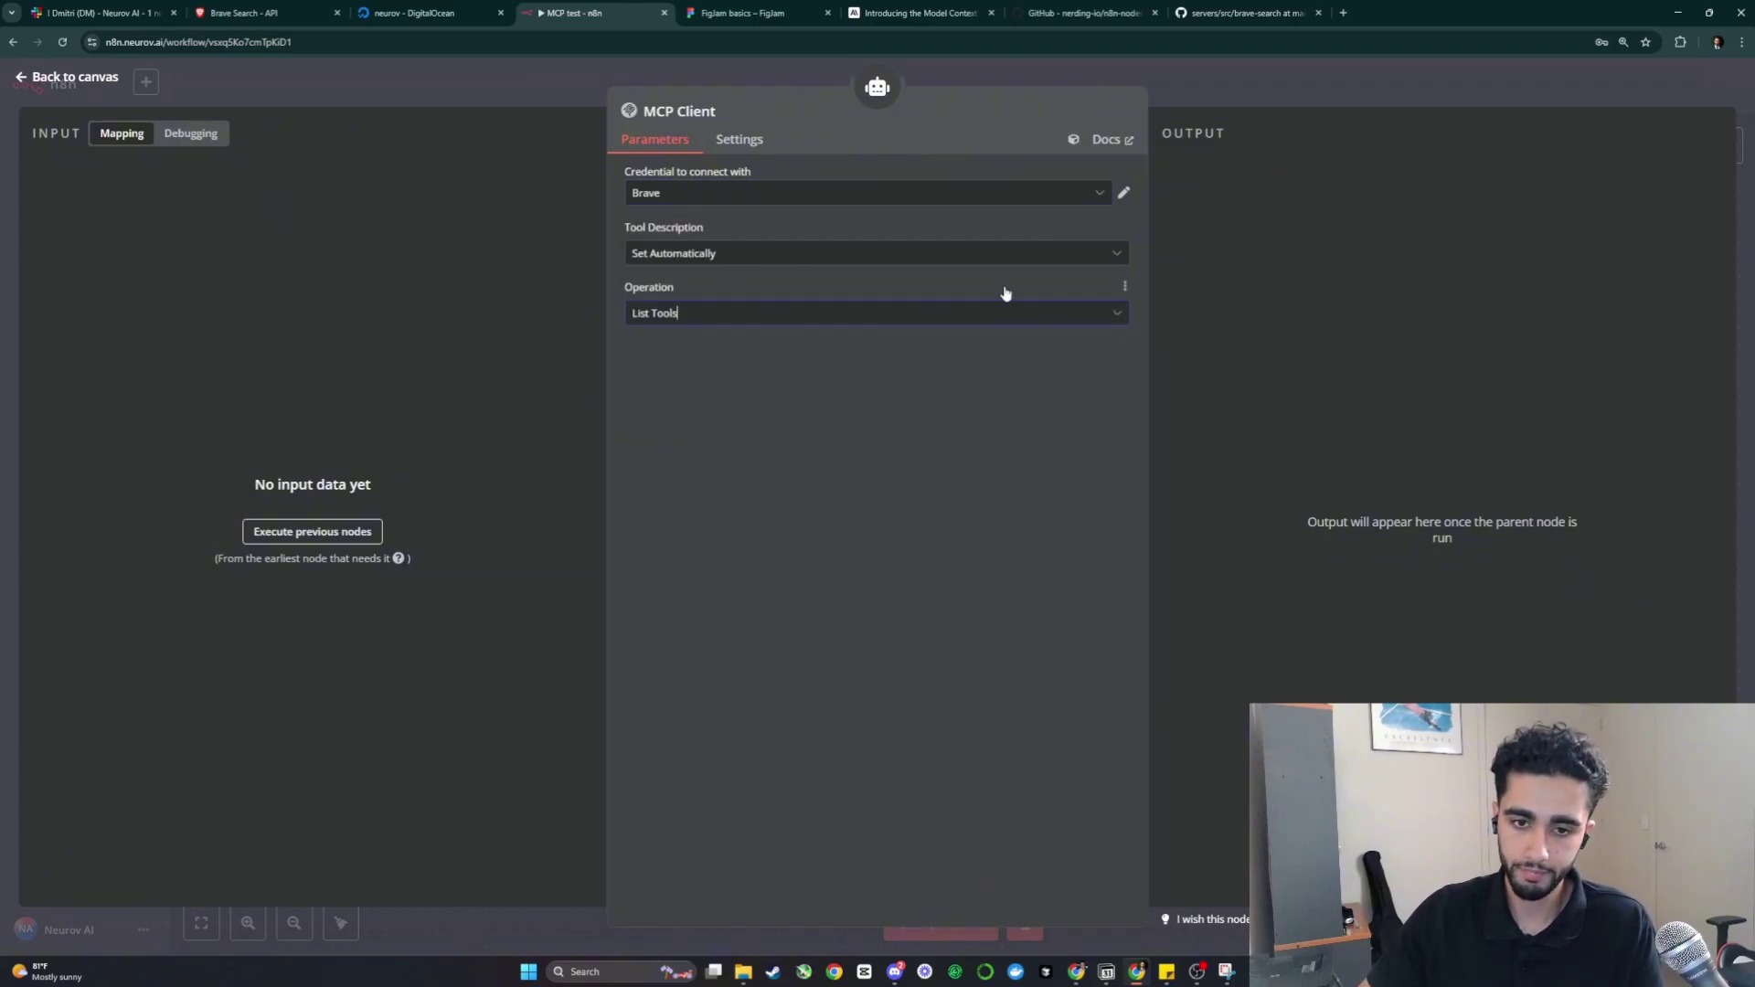
key(Escape)
Step: Rename the new MCP Client tool node to ListTool
right_click(841, 481)
click(870, 545)
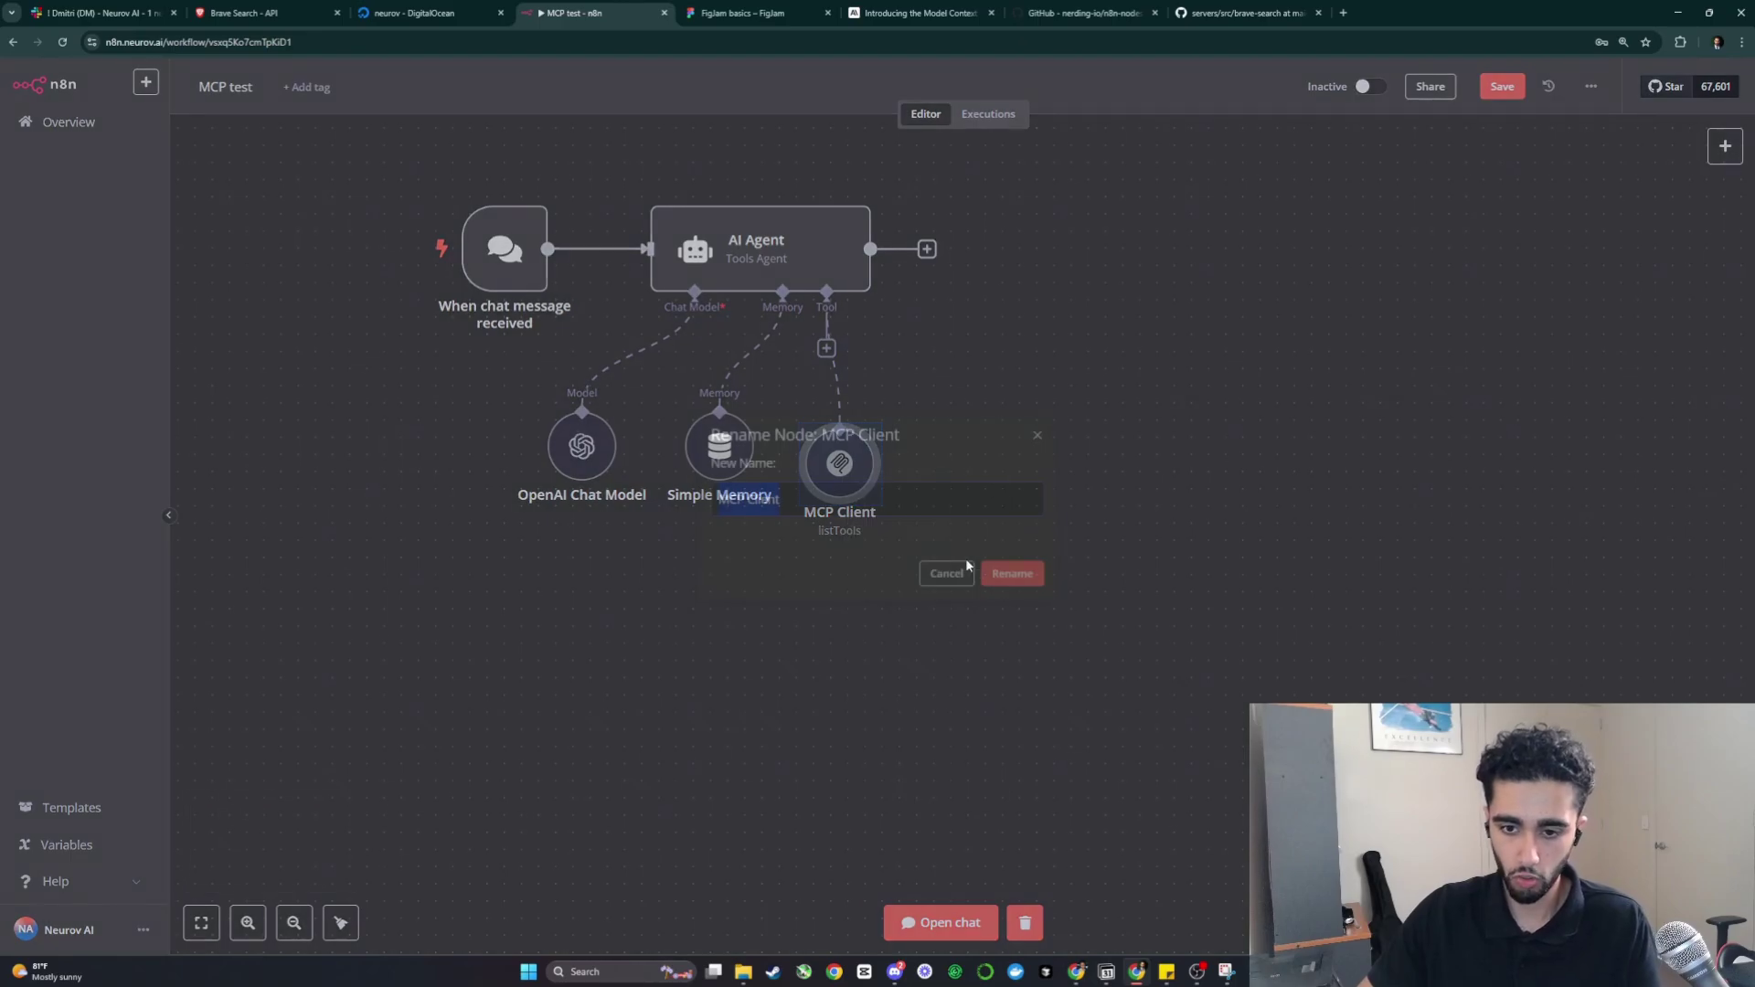
text(ListTool)
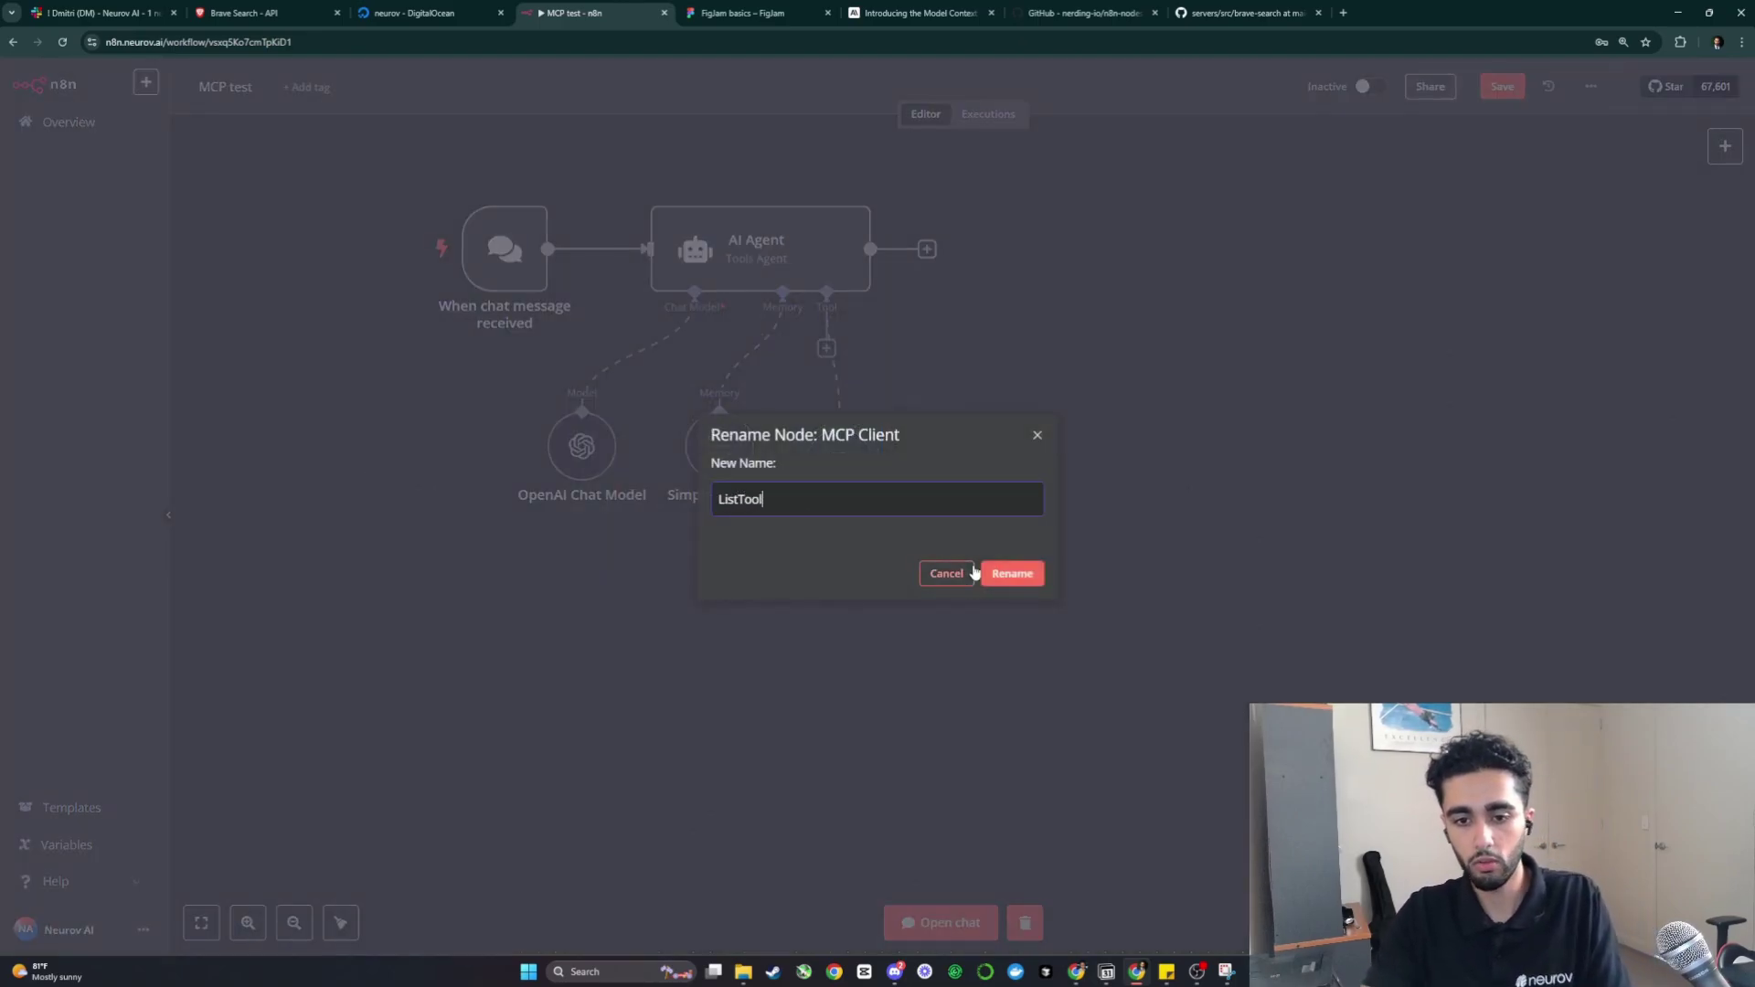
click(986, 573)
Step: Add a second MCP Client Tool to the agent and arrange it beside ListTool
click(826, 347)
text(mcp)
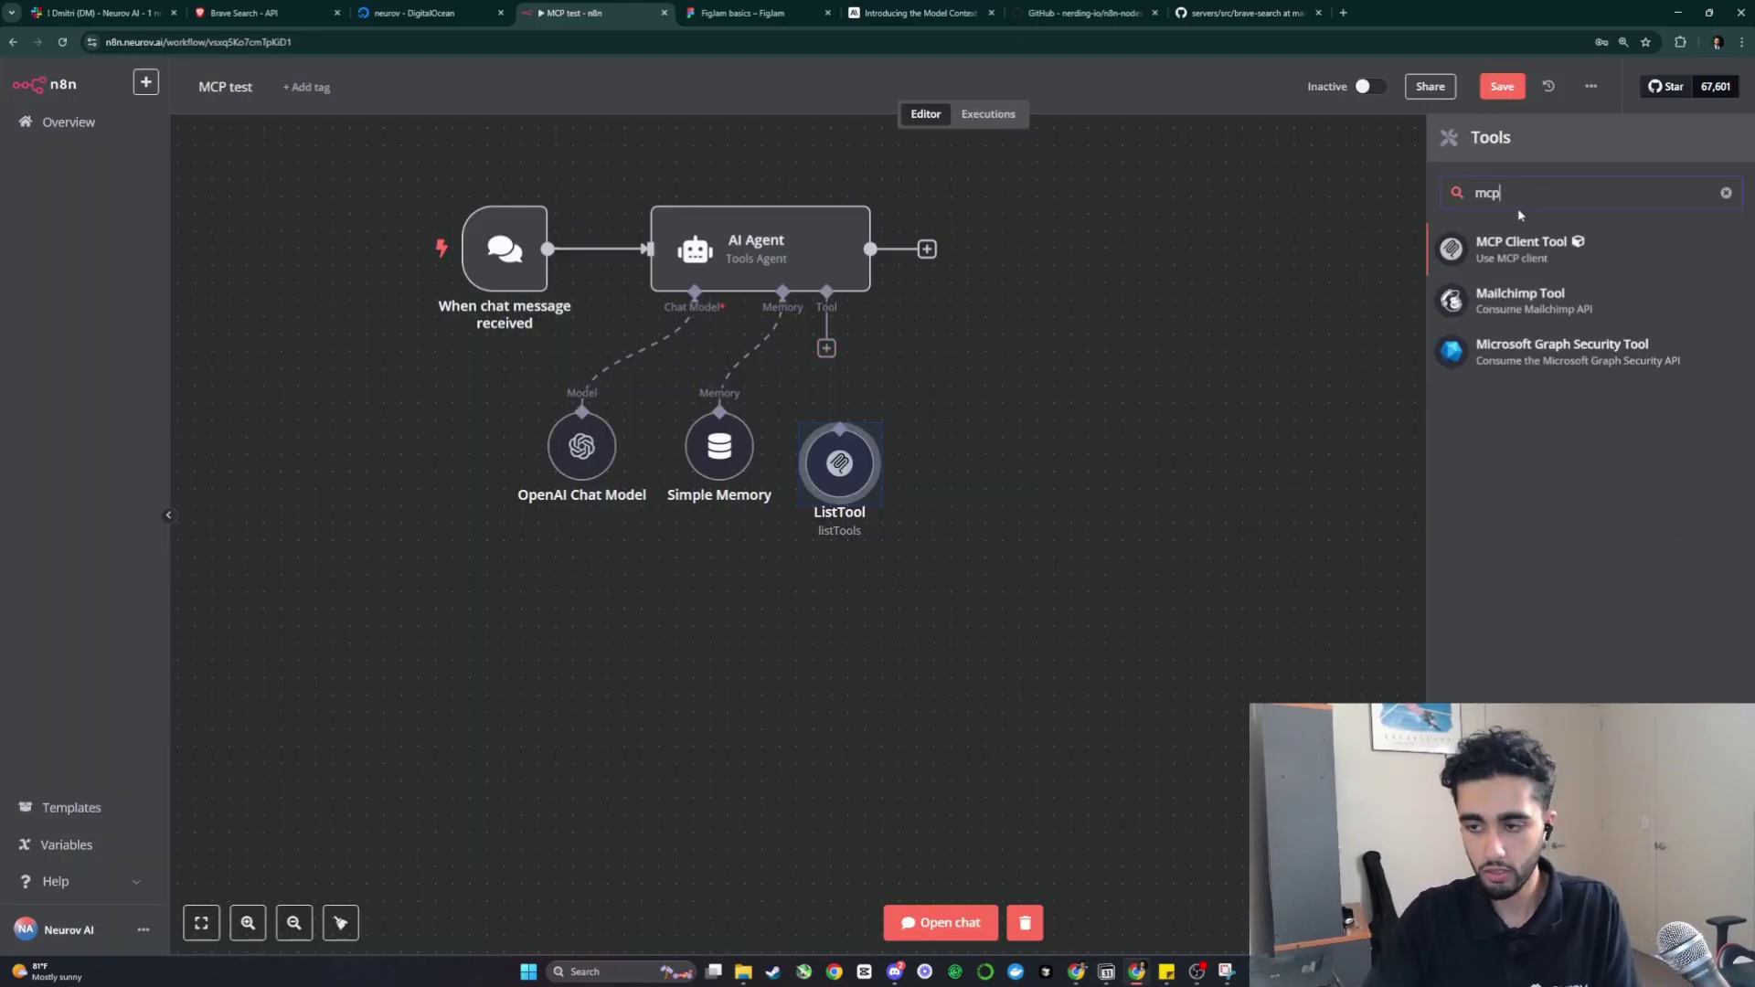
click(1542, 245)
click(1244, 95)
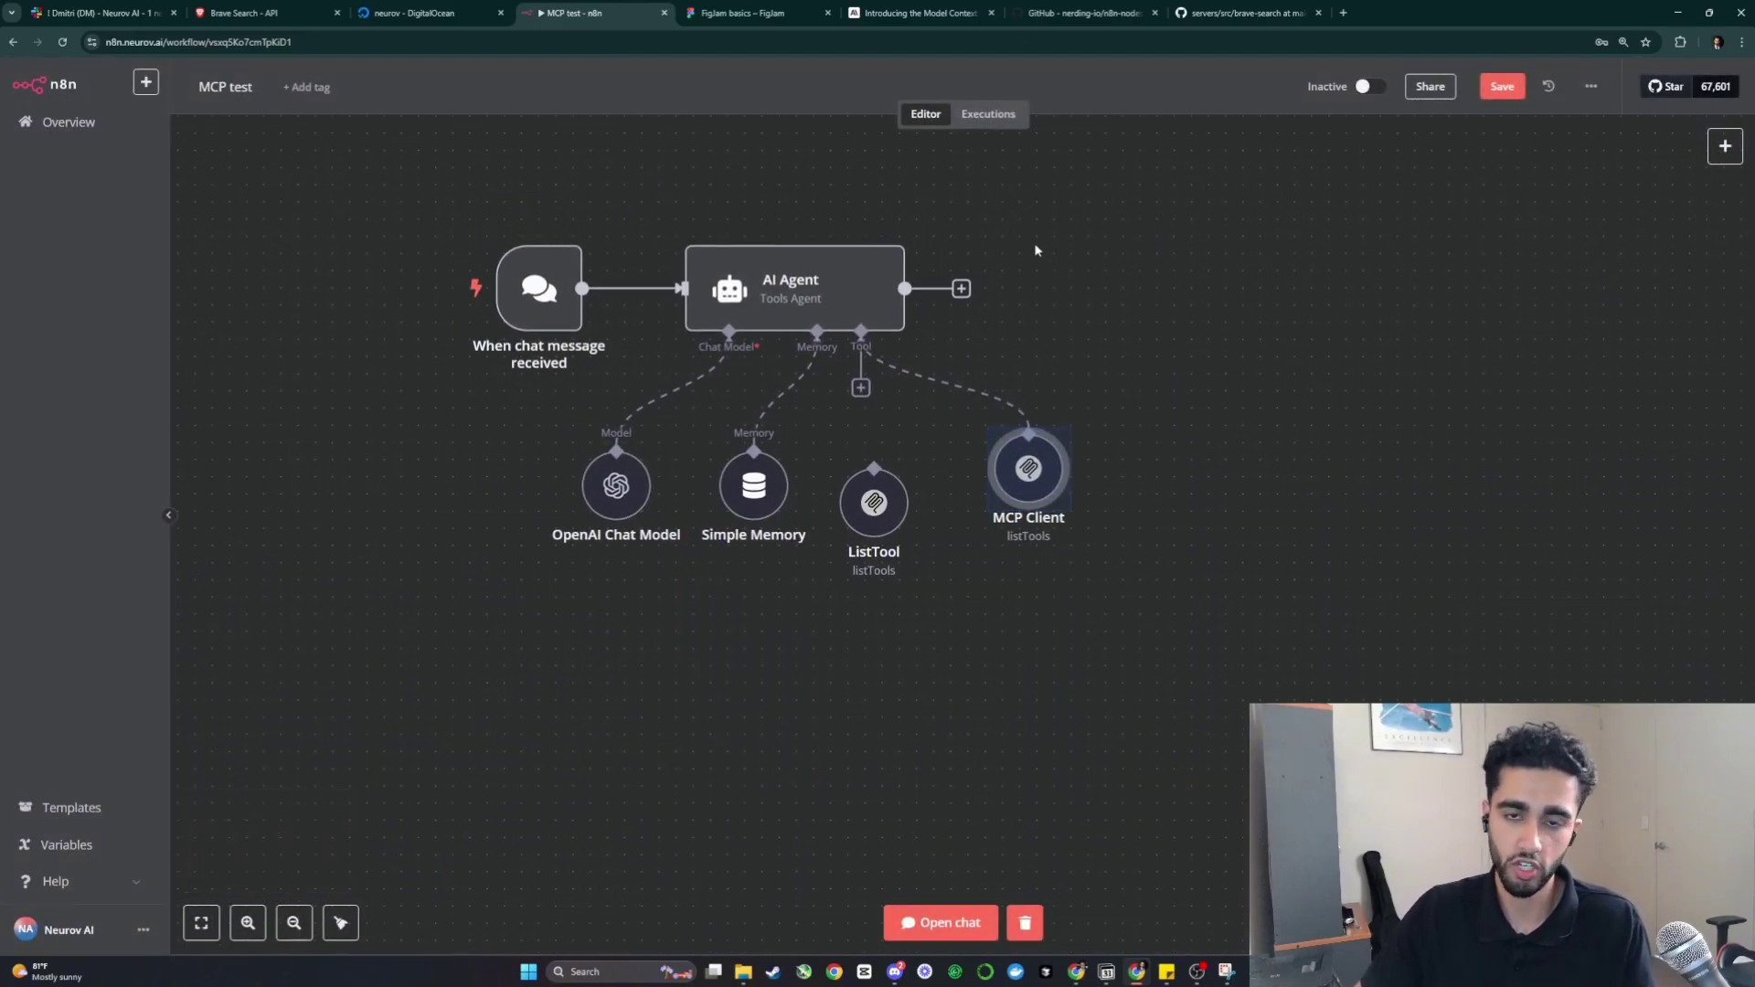
drag(873, 501, 862, 335)
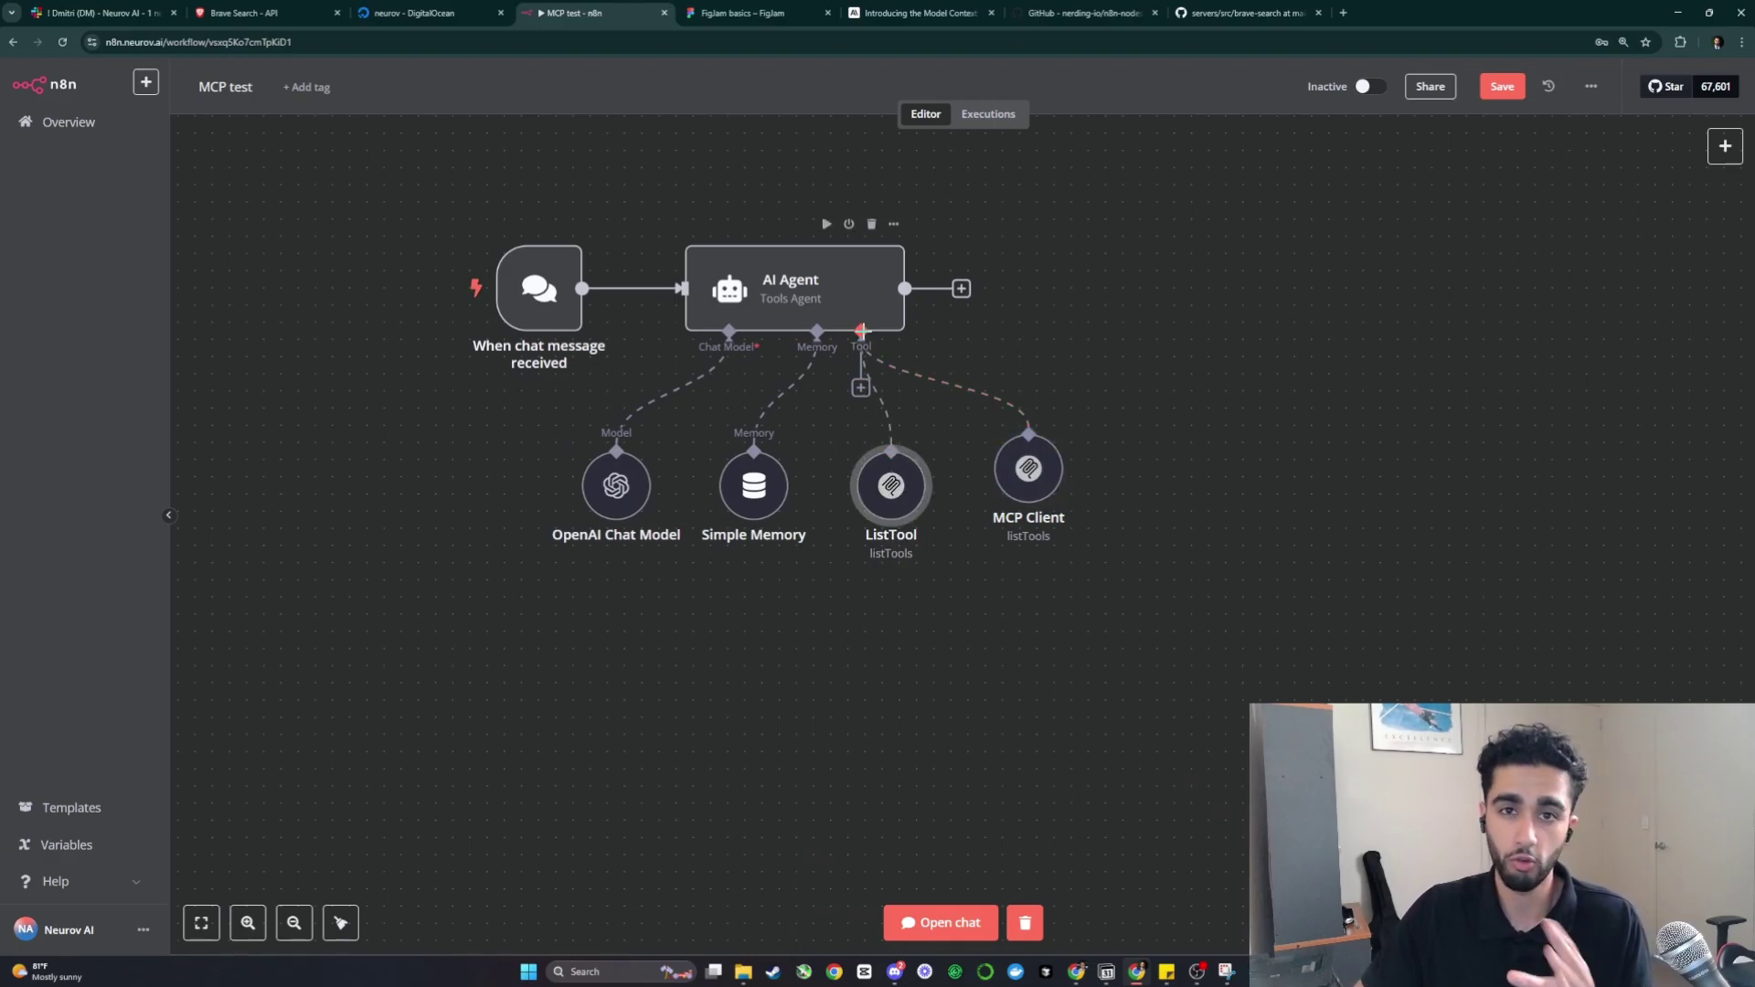
drag(1052, 477, 1054, 511)
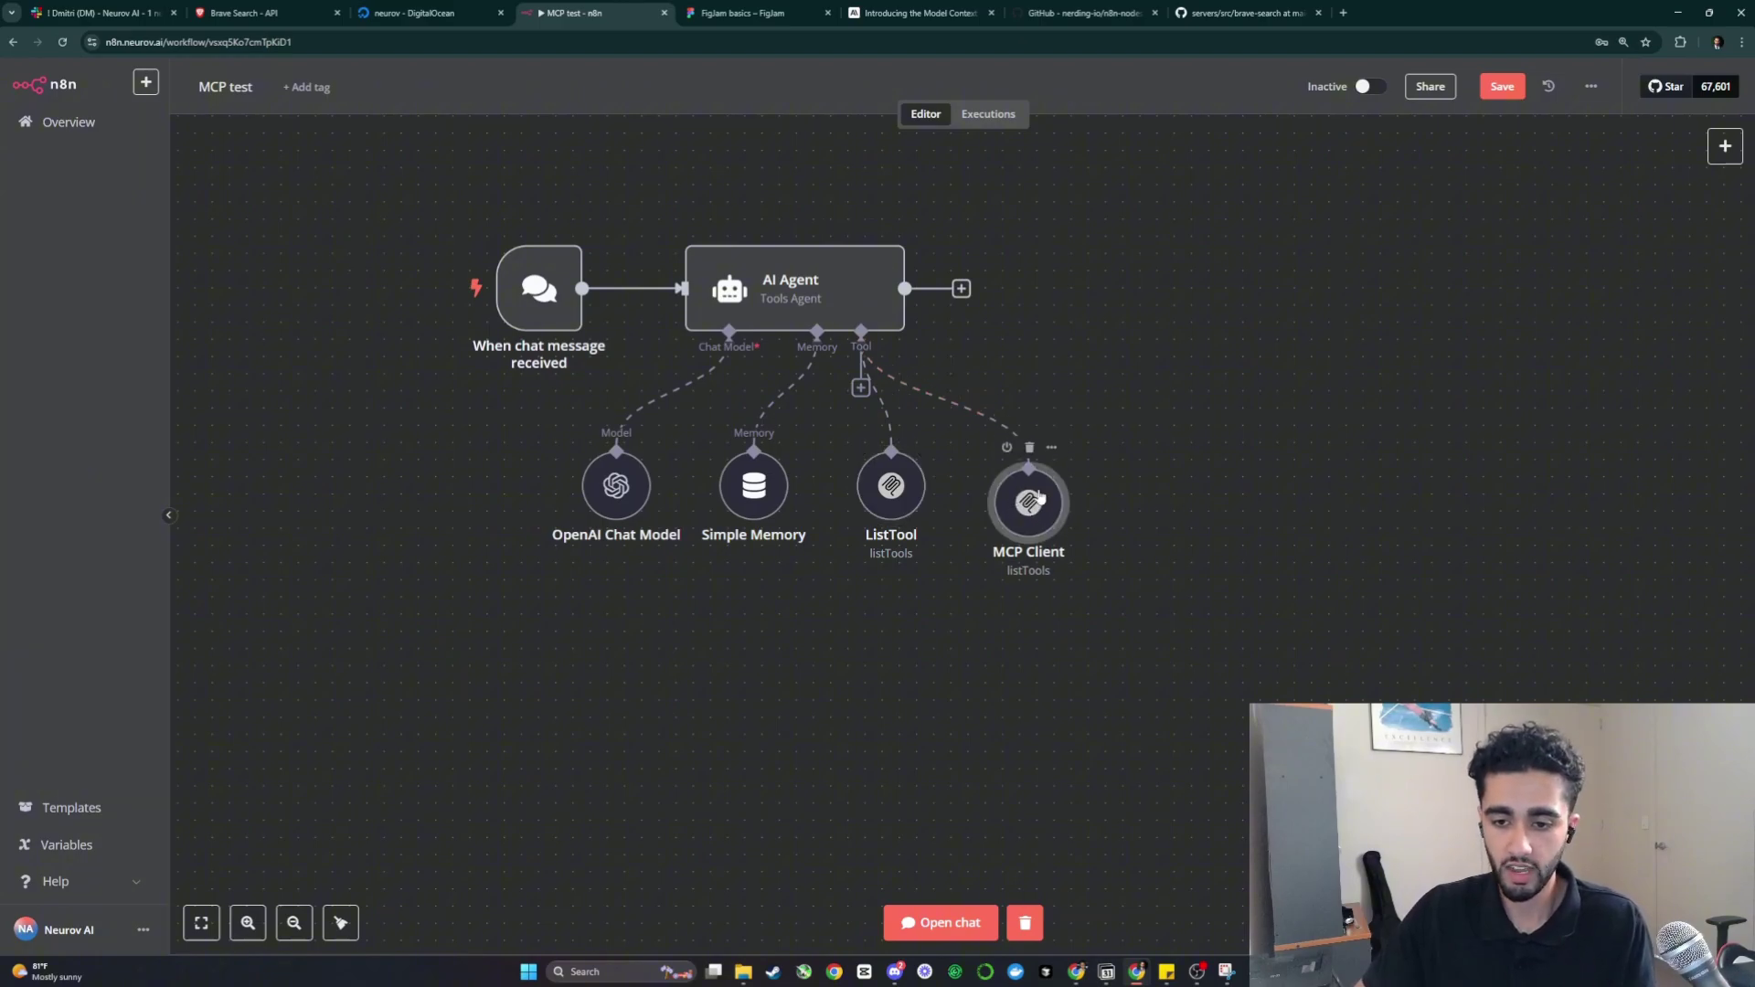
Step: Set the second MCP Client to Execute Tool with Tool Name {{ $fromAI("tool","use the most correct tool") }} and model-defined parameters
double_click(1032, 498)
click(670, 313)
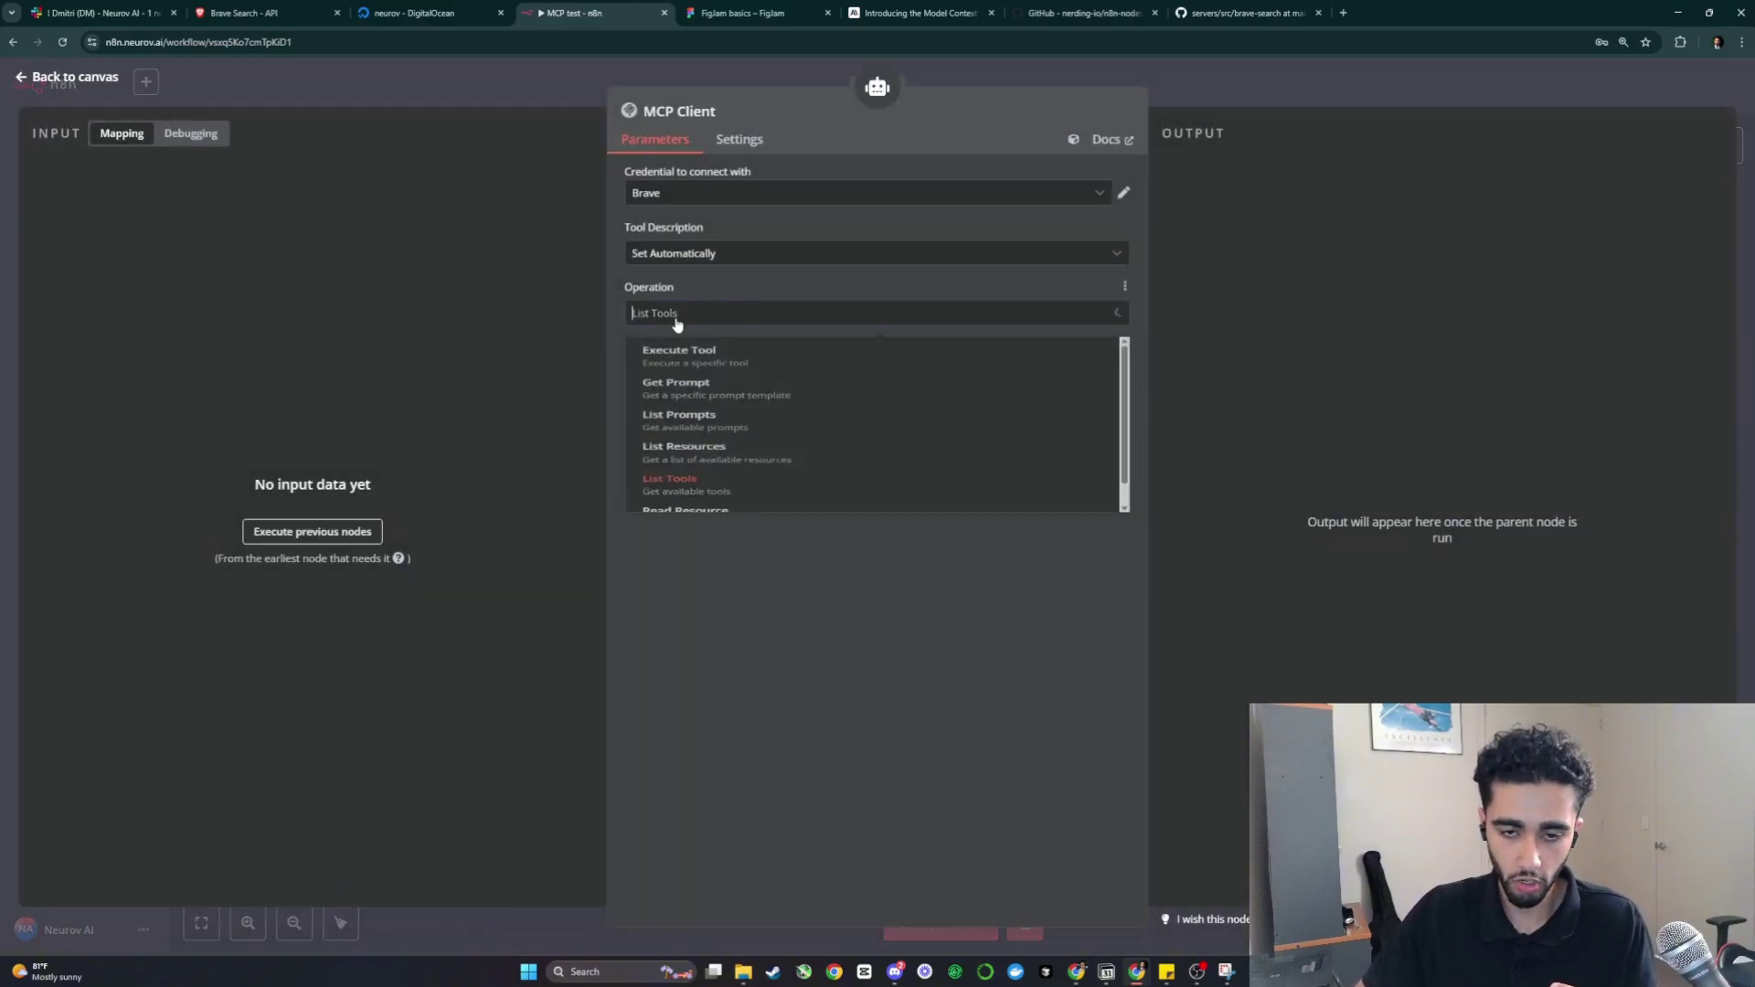
click(713, 364)
click(959, 366)
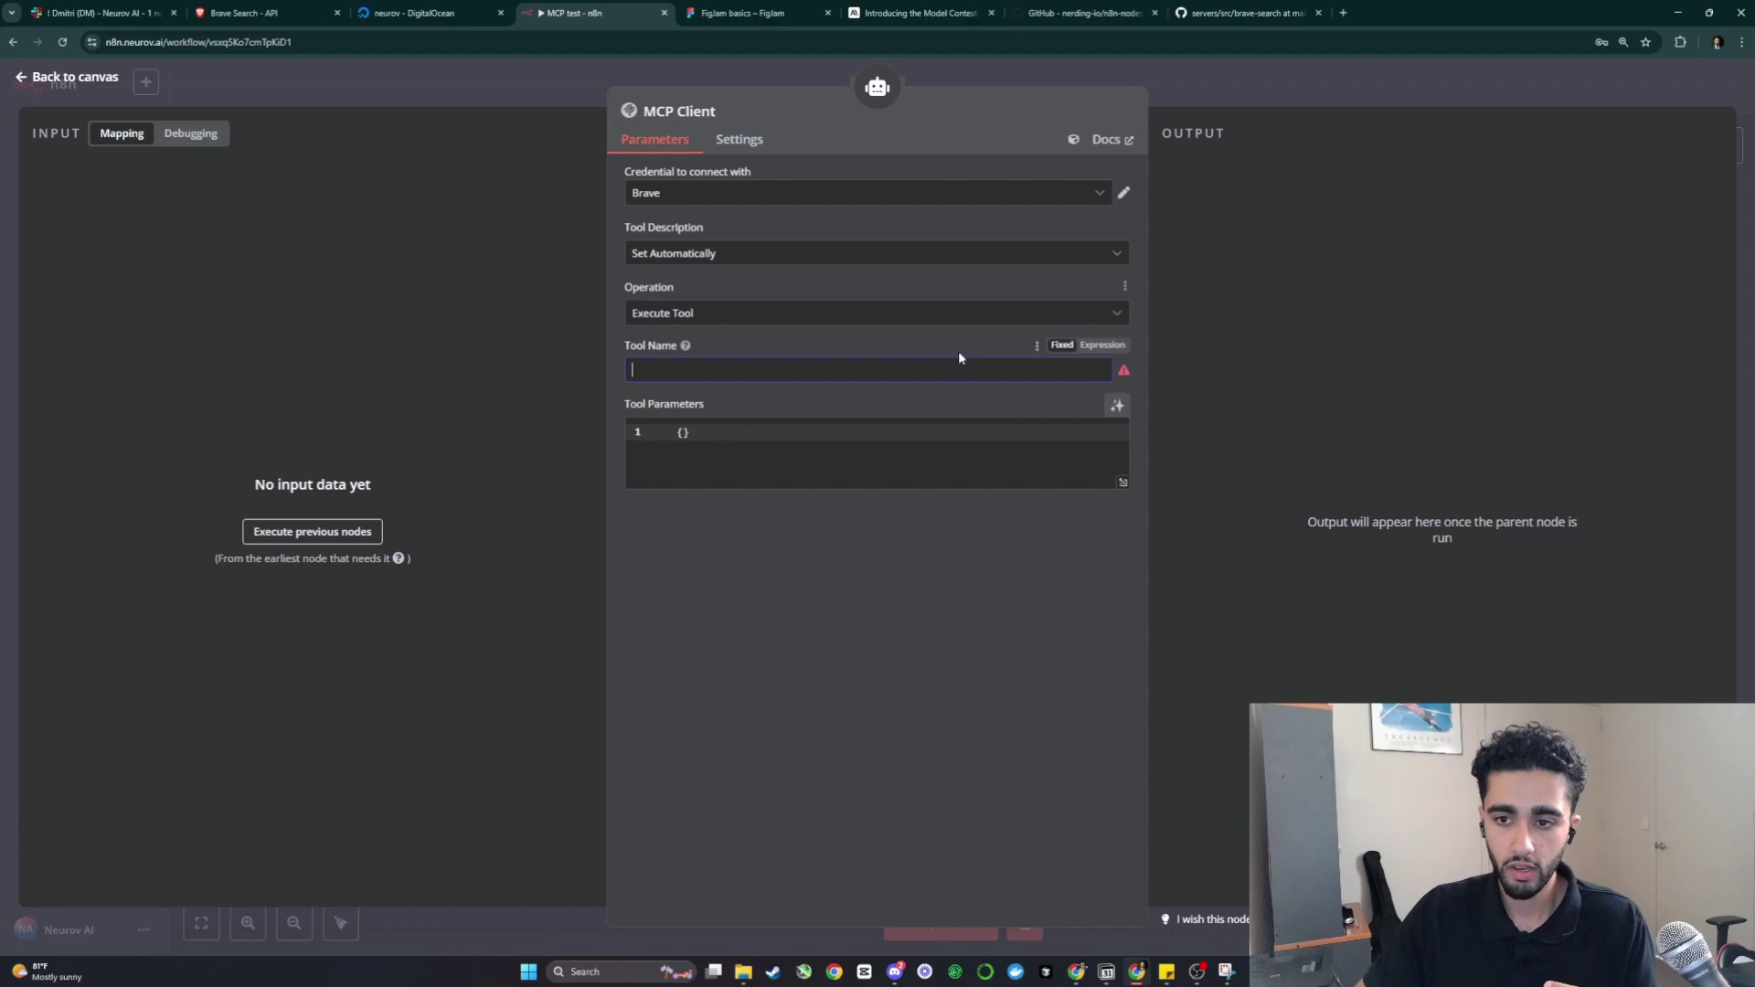
click(1102, 345)
text({{ $)
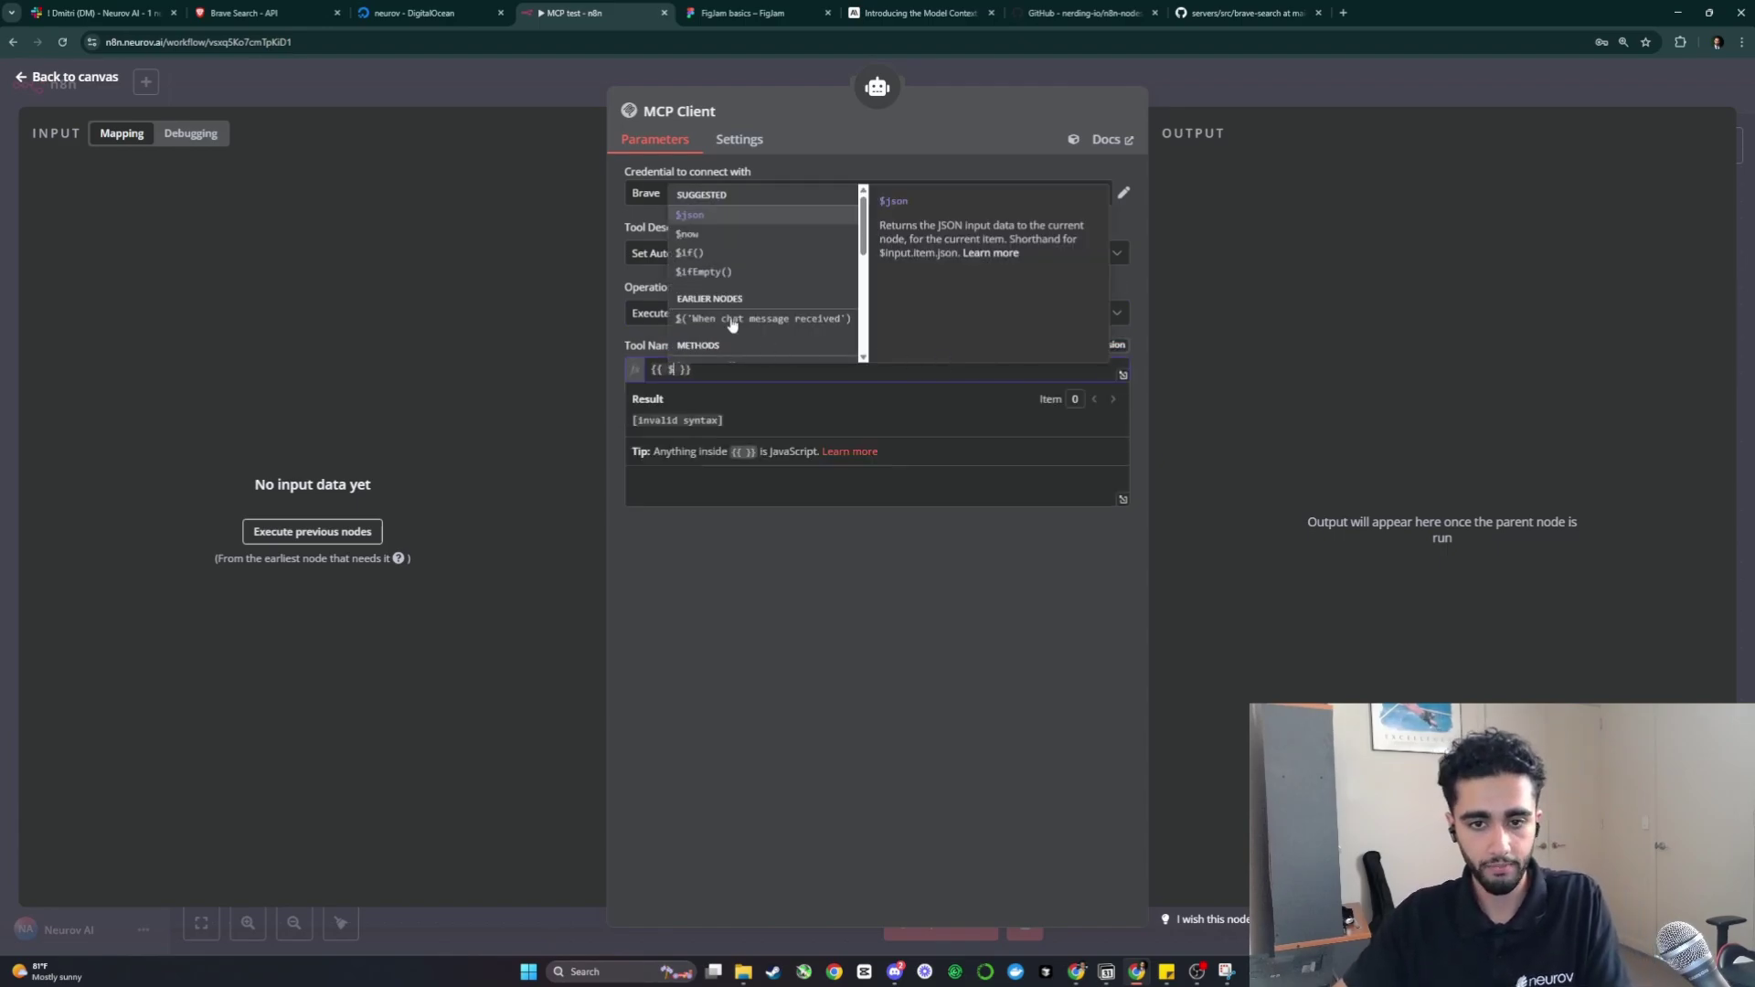
click(731, 327)
text(tool",)
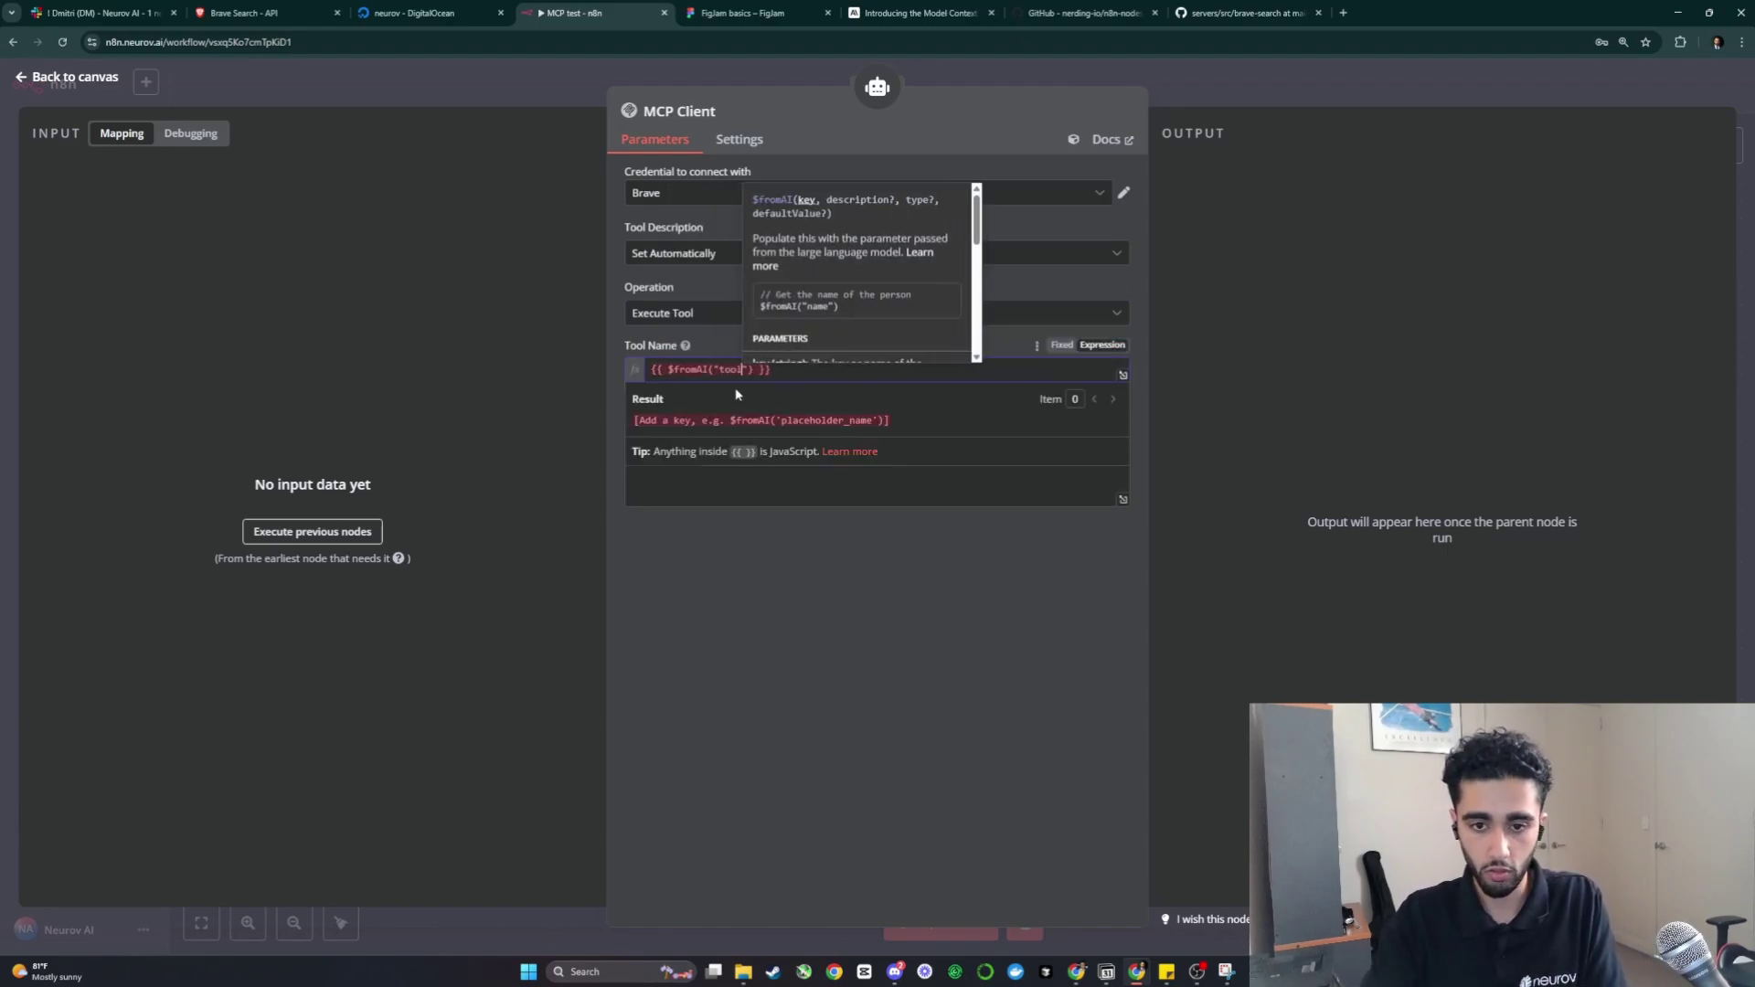
text("use the most co)
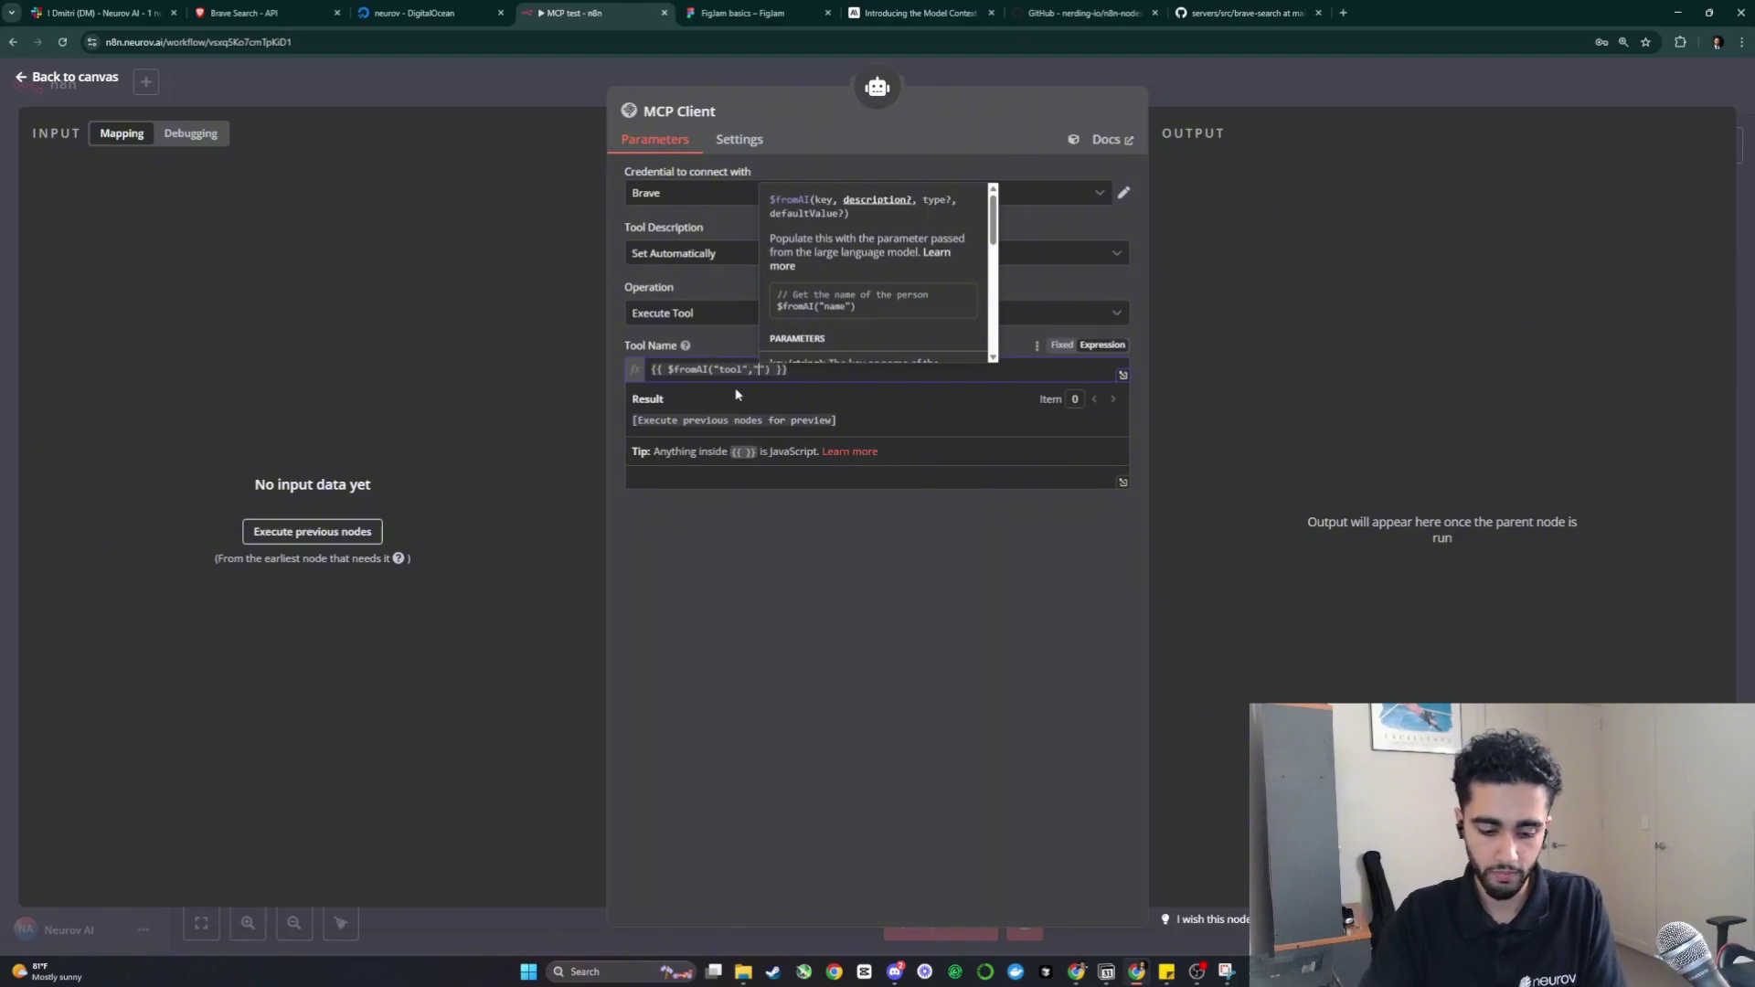
text(rrect tool)
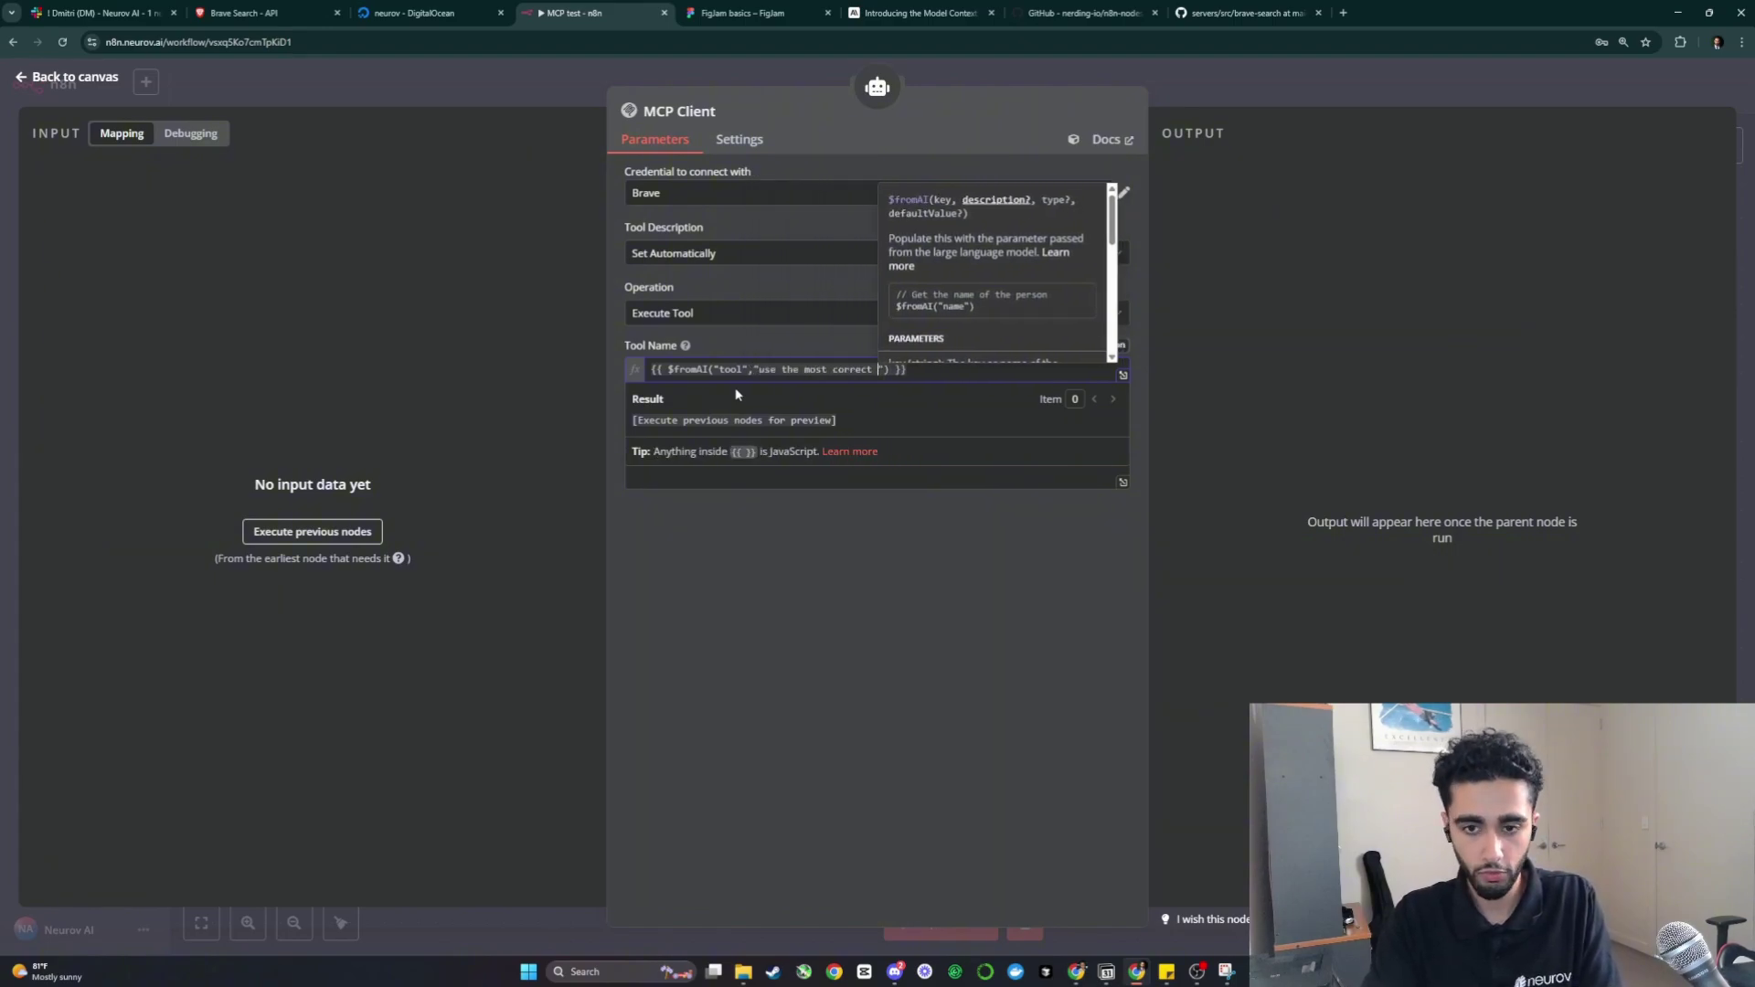
key(Tab)
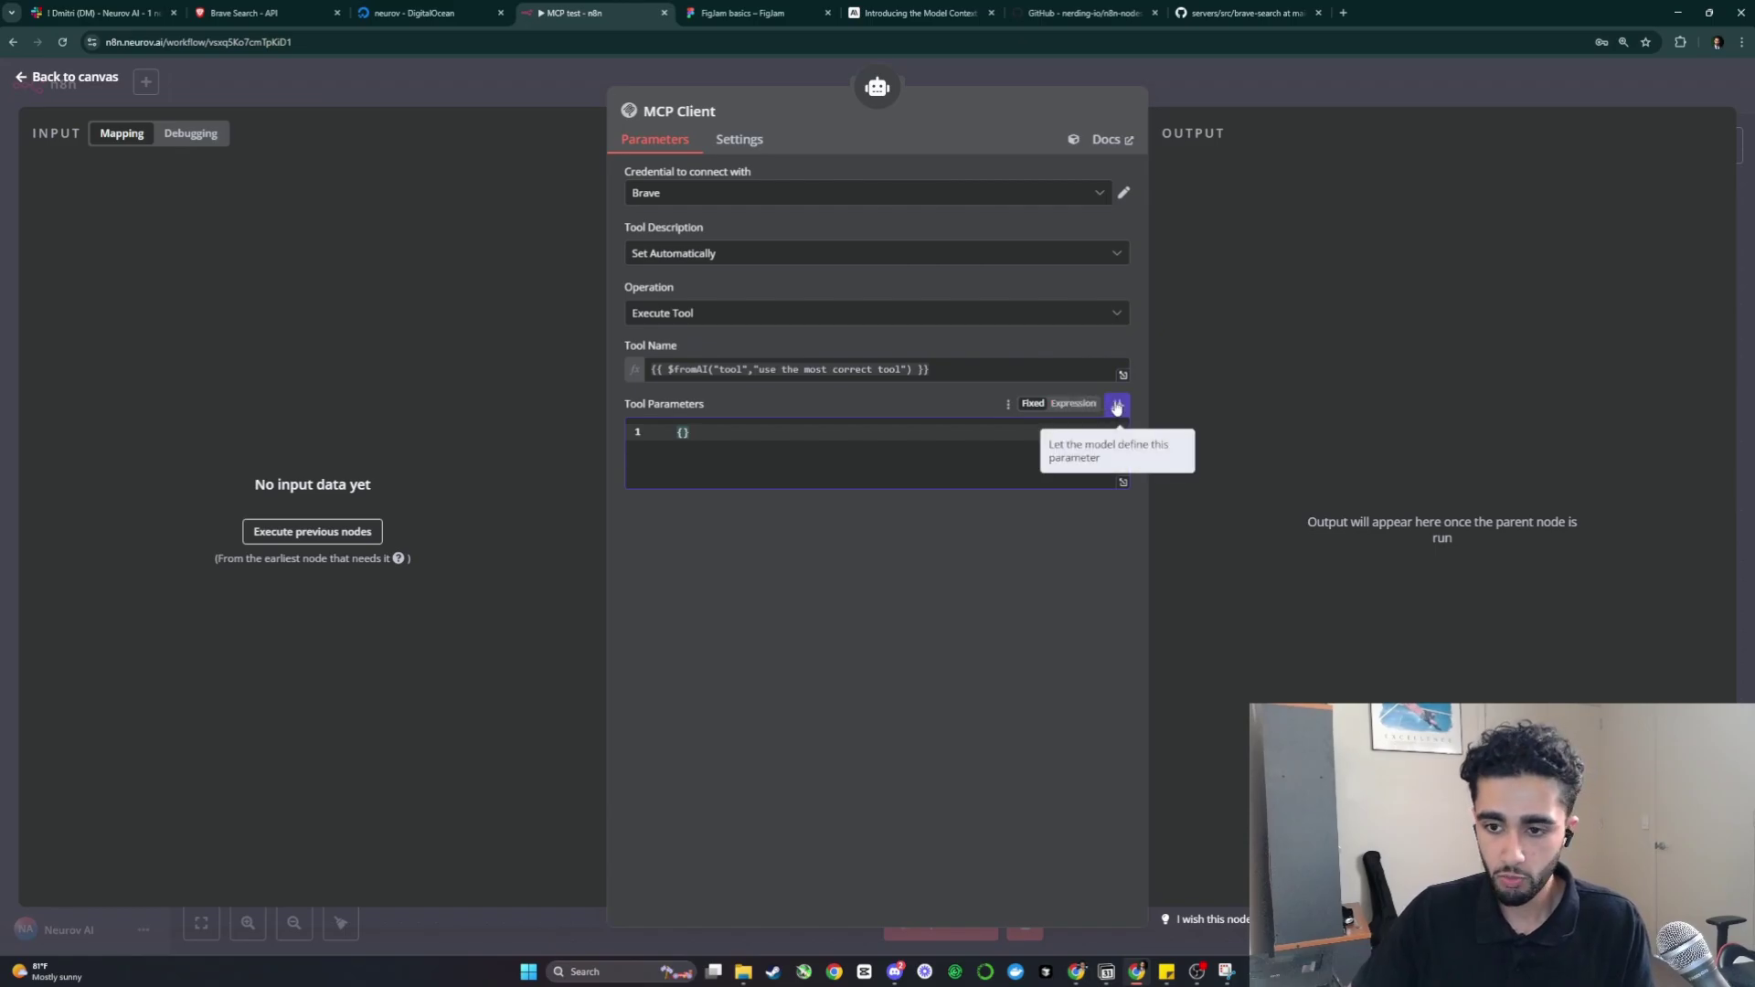
click(1116, 407)
click(1204, 91)
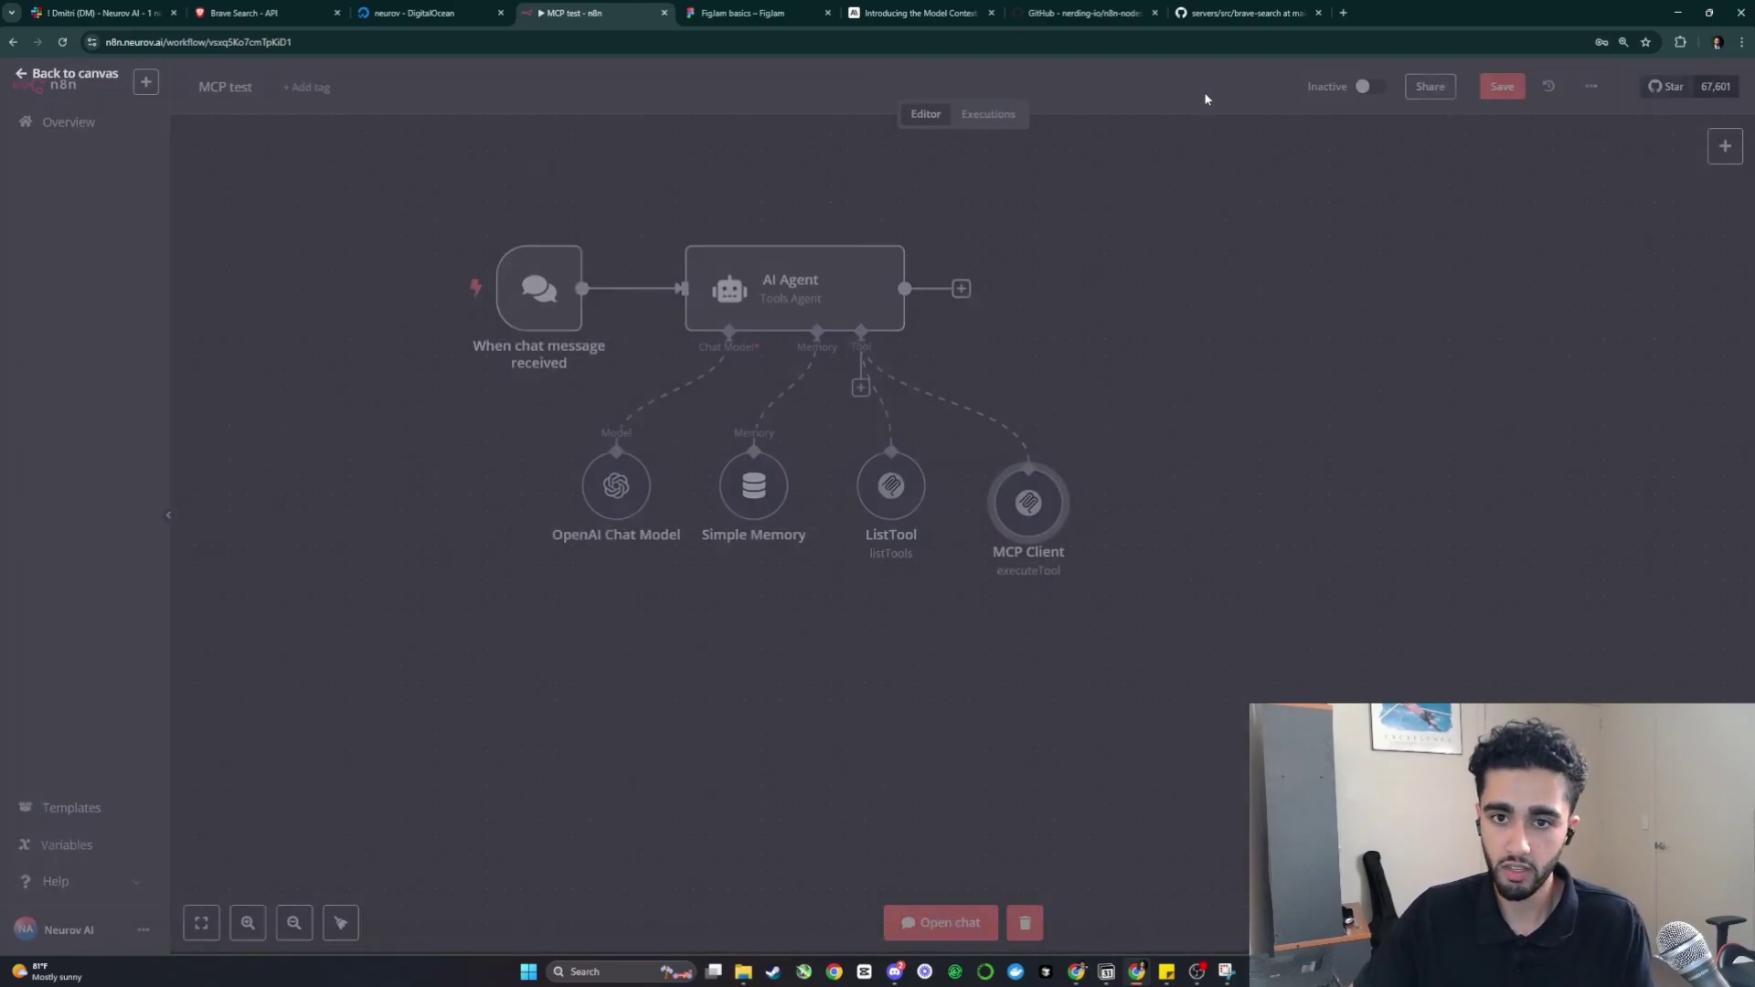
Step: Line up the ListTool and MCP Client nodes in one row under the agent
drag(907, 502, 891, 484)
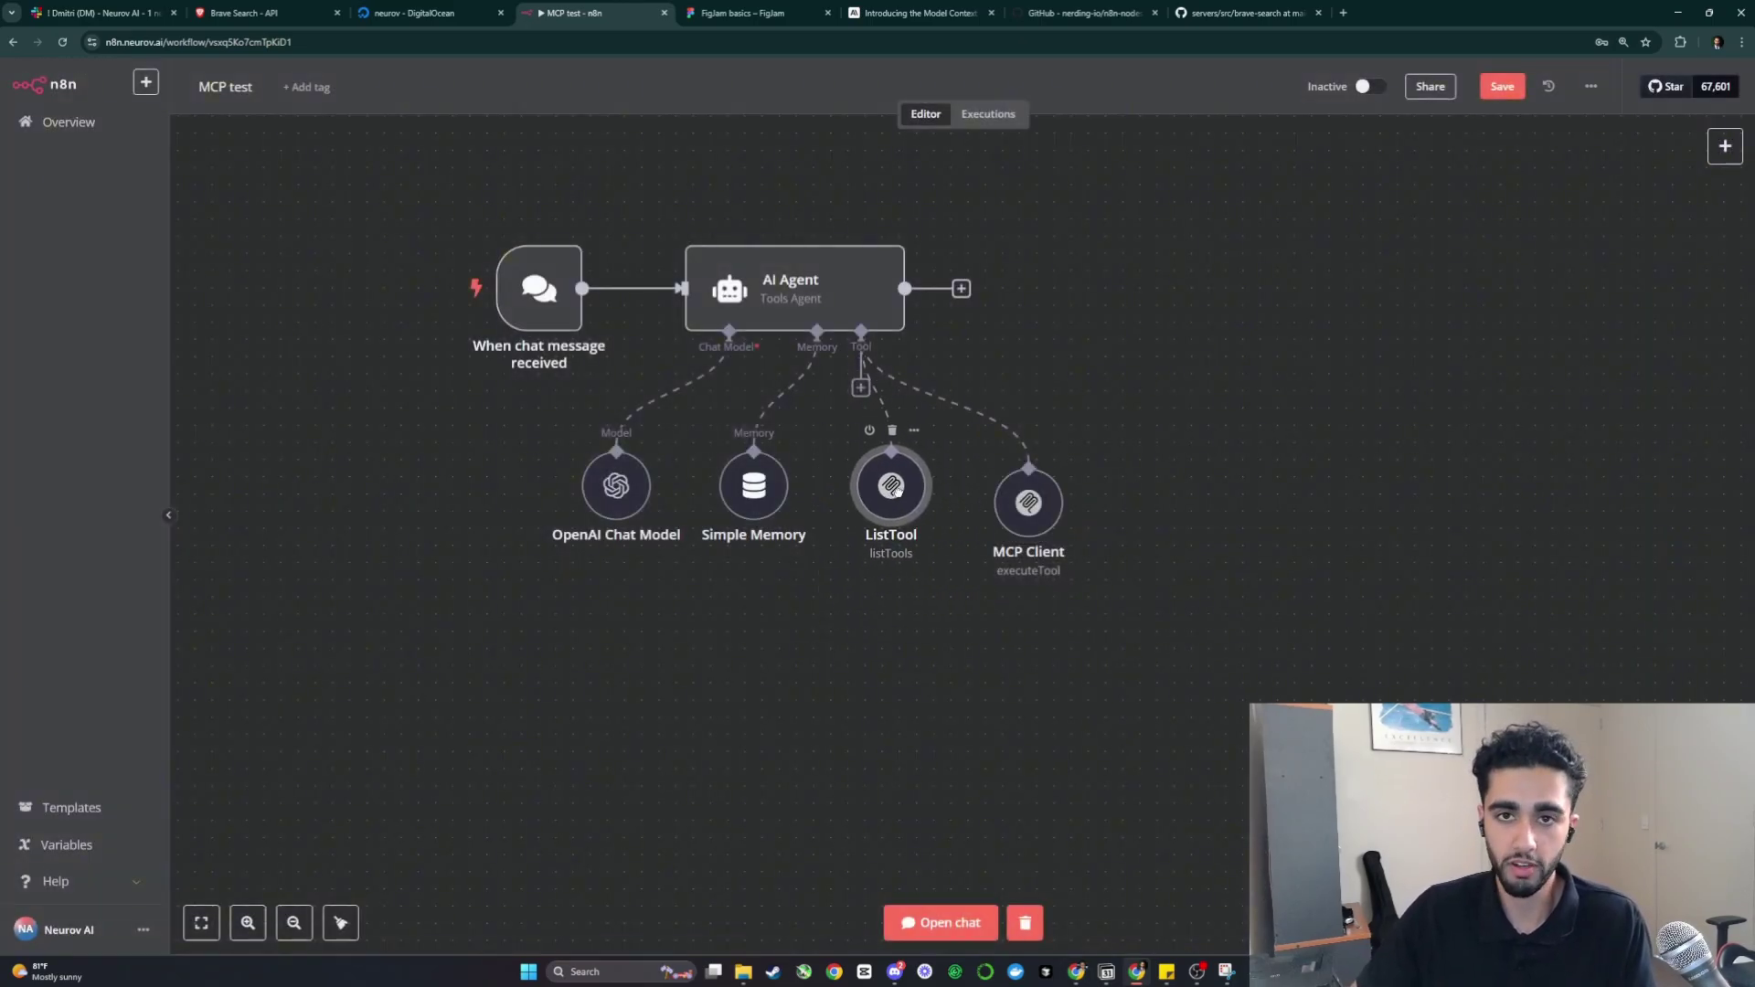
drag(1027, 506, 1027, 489)
double_click(1040, 488)
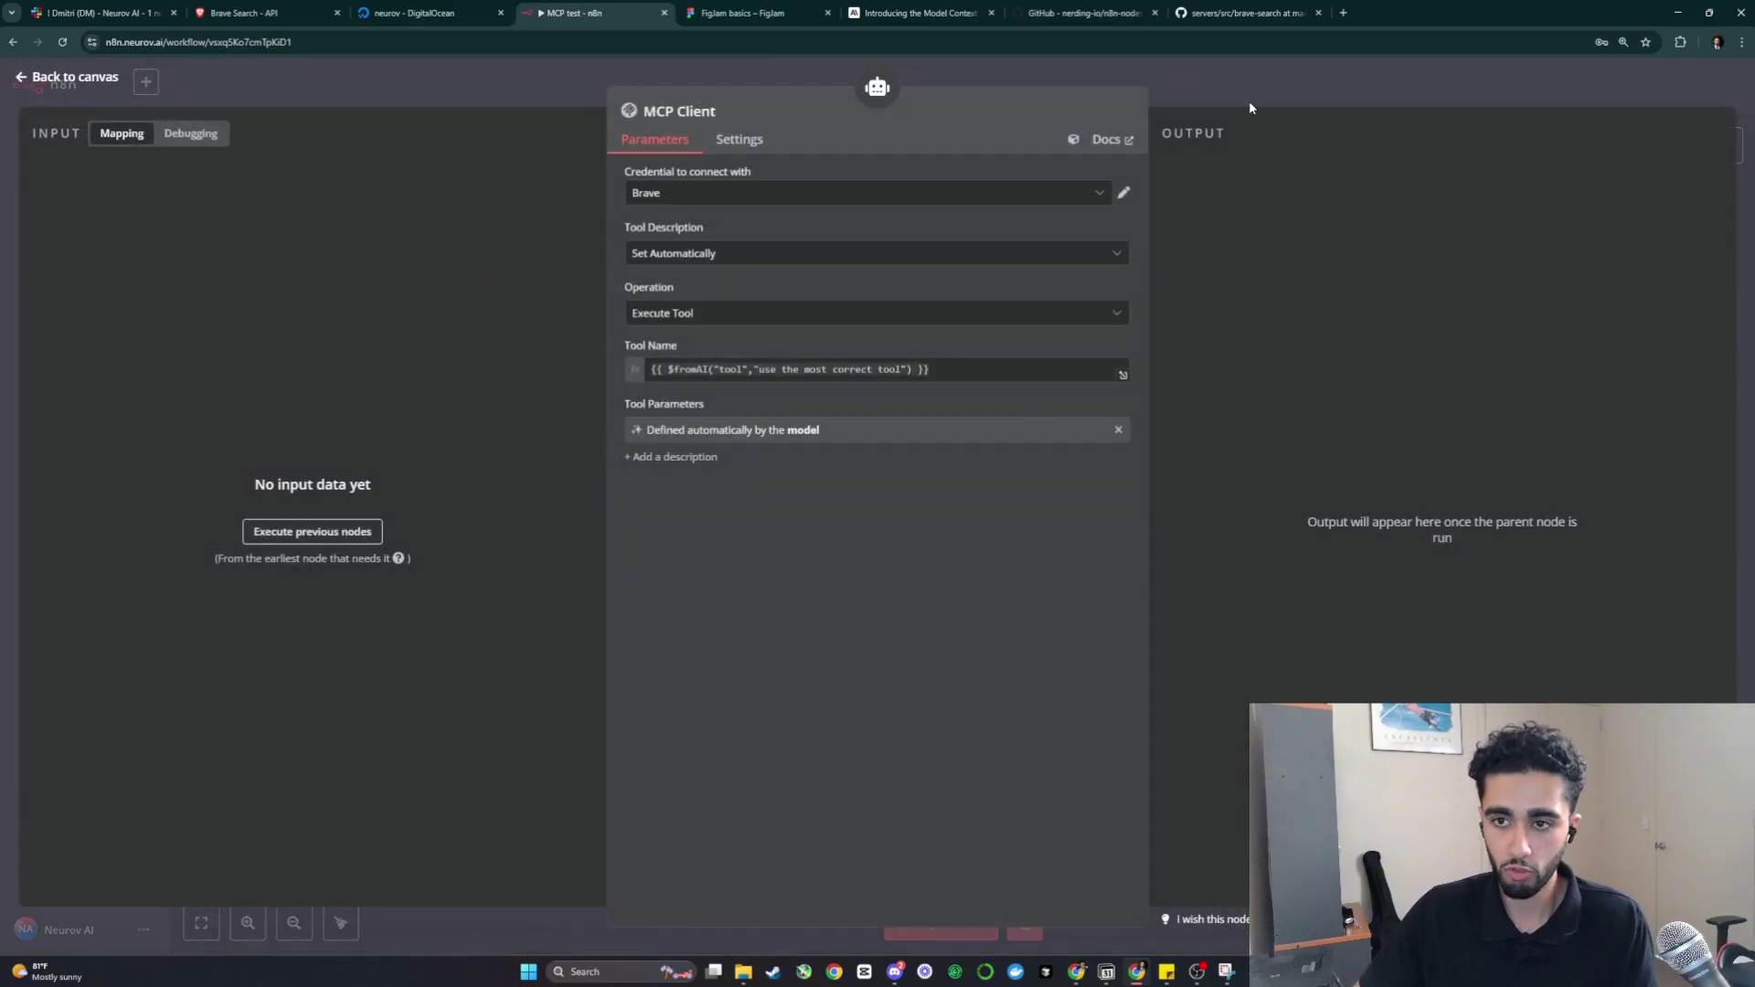
click(1249, 101)
mouse_move(888, 479)
mouse_down()
mouse_move(873, 532)
mouse_move(898, 506)
mouse_up()
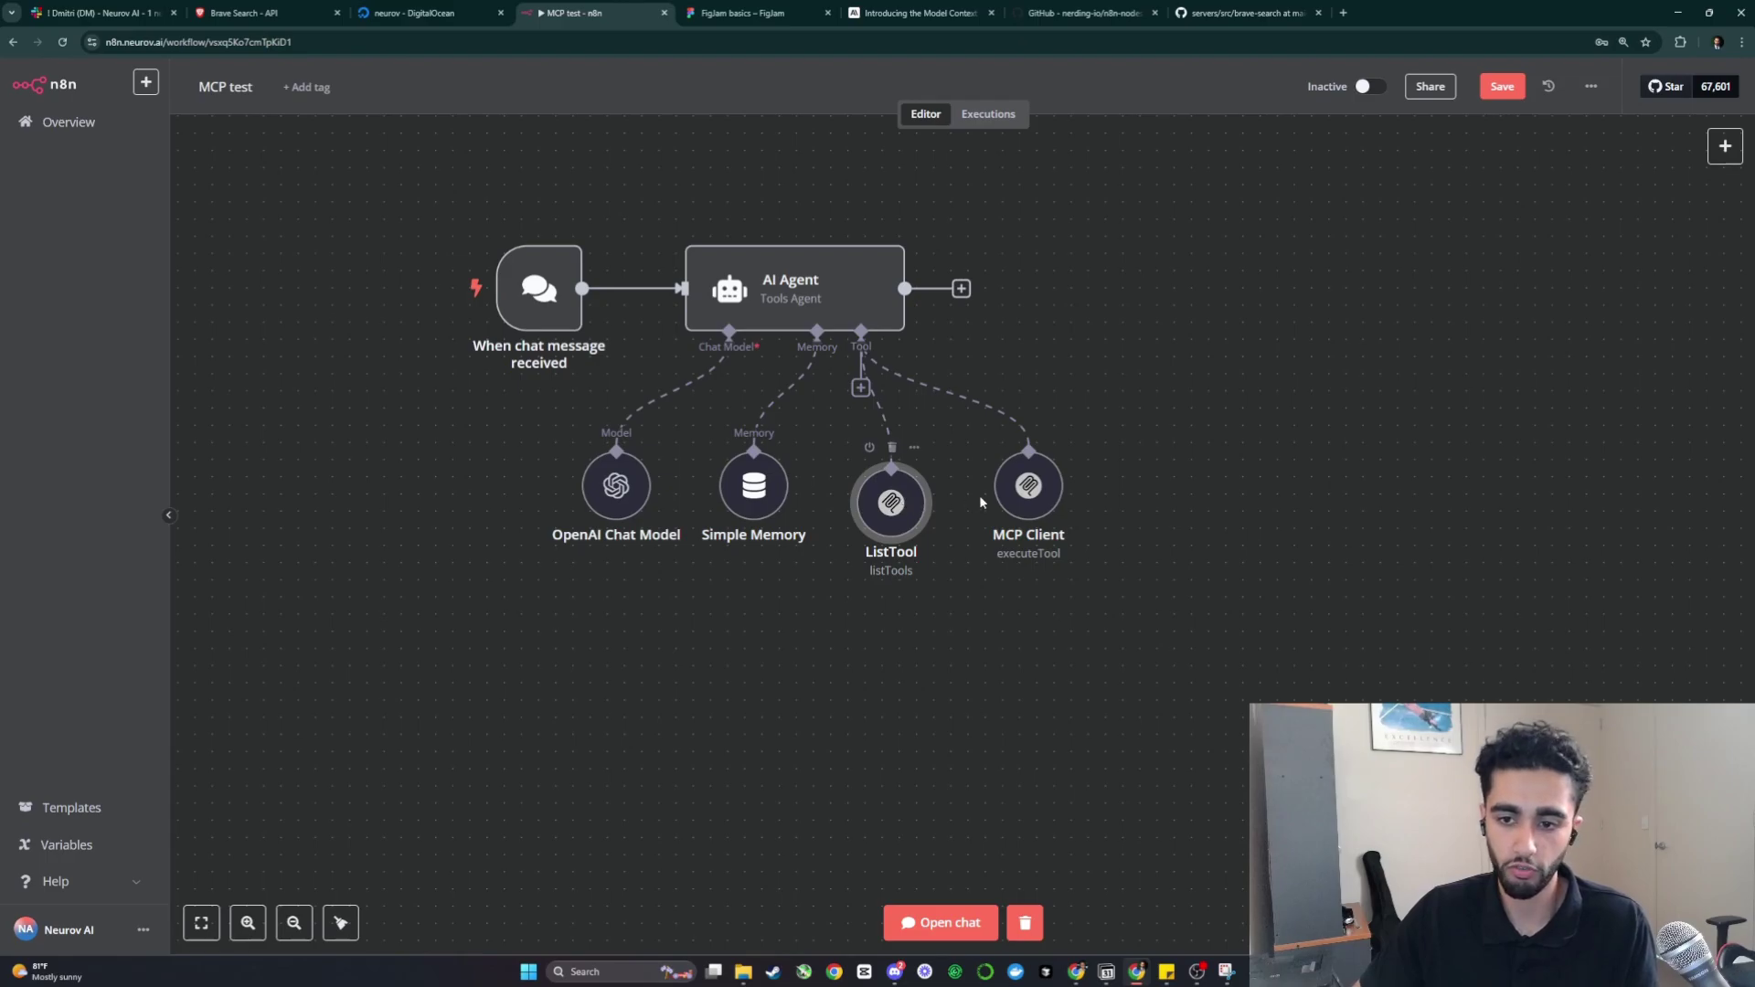
mouse_move(1034, 500)
mouse_down()
mouse_move(1000, 457)
mouse_move(1043, 516)
mouse_move(1032, 551)
mouse_move(1016, 500)
mouse_up()
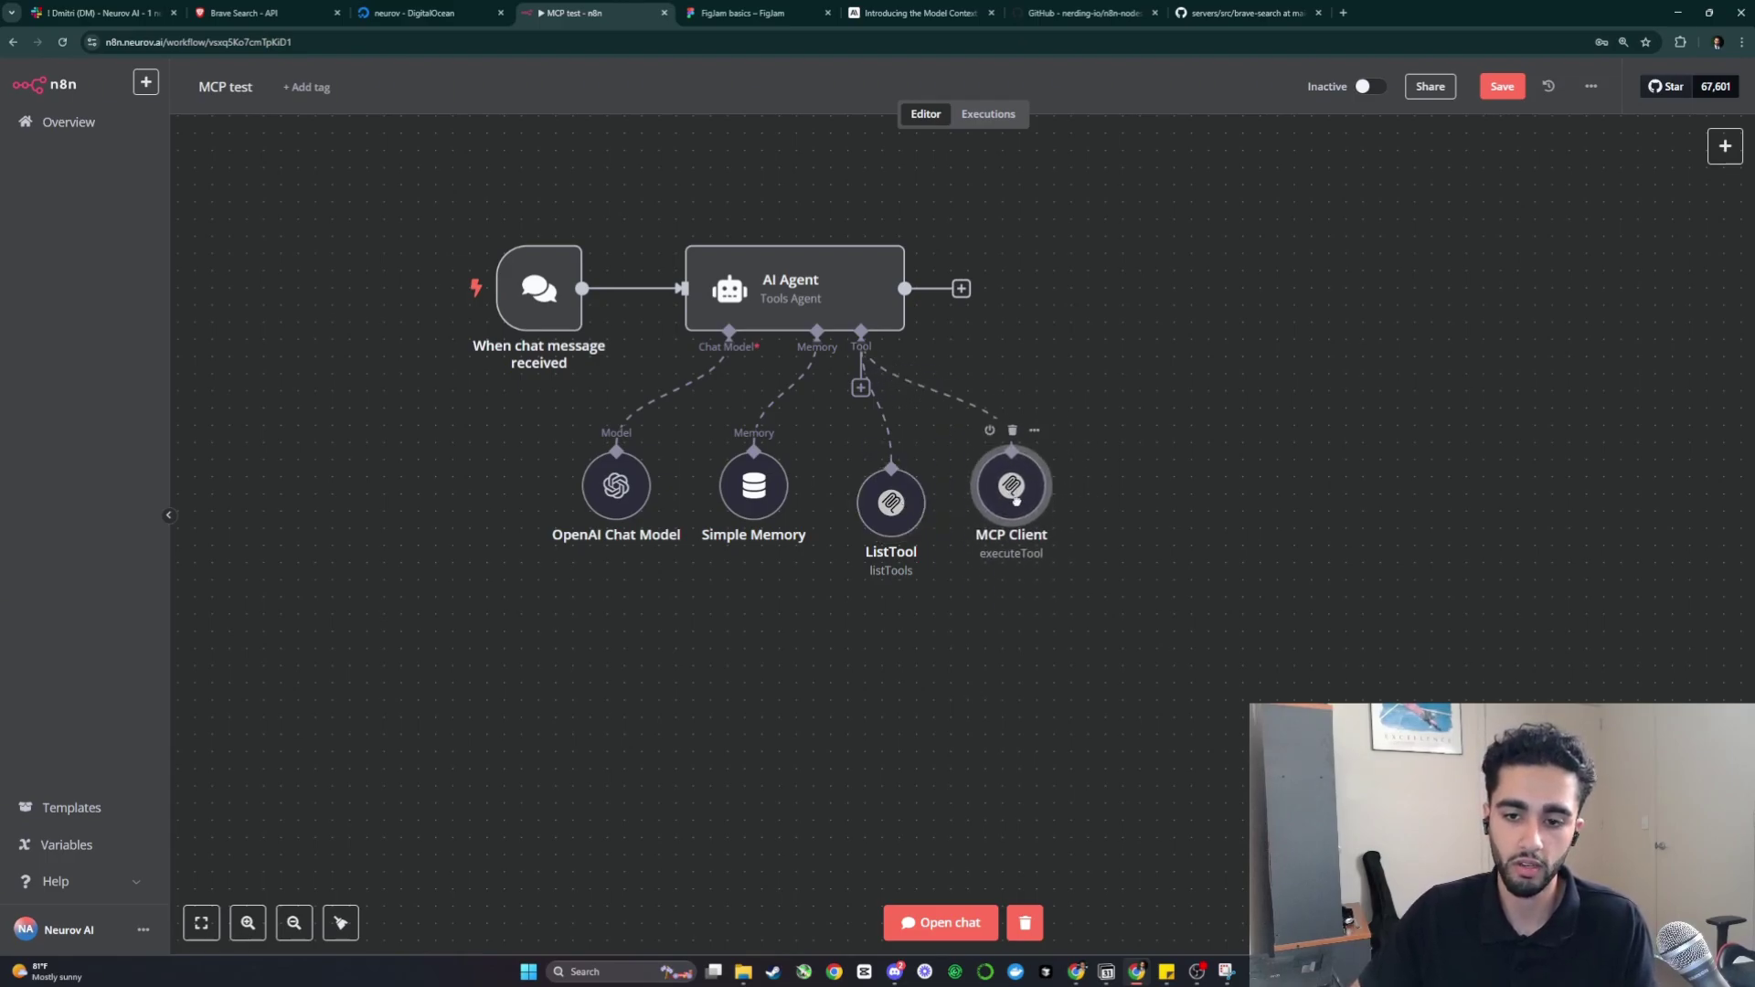
drag(891, 525, 891, 492)
mouse_move(1015, 494)
mouse_down()
mouse_move(979, 494)
mouse_move(1032, 494)
mouse_up()
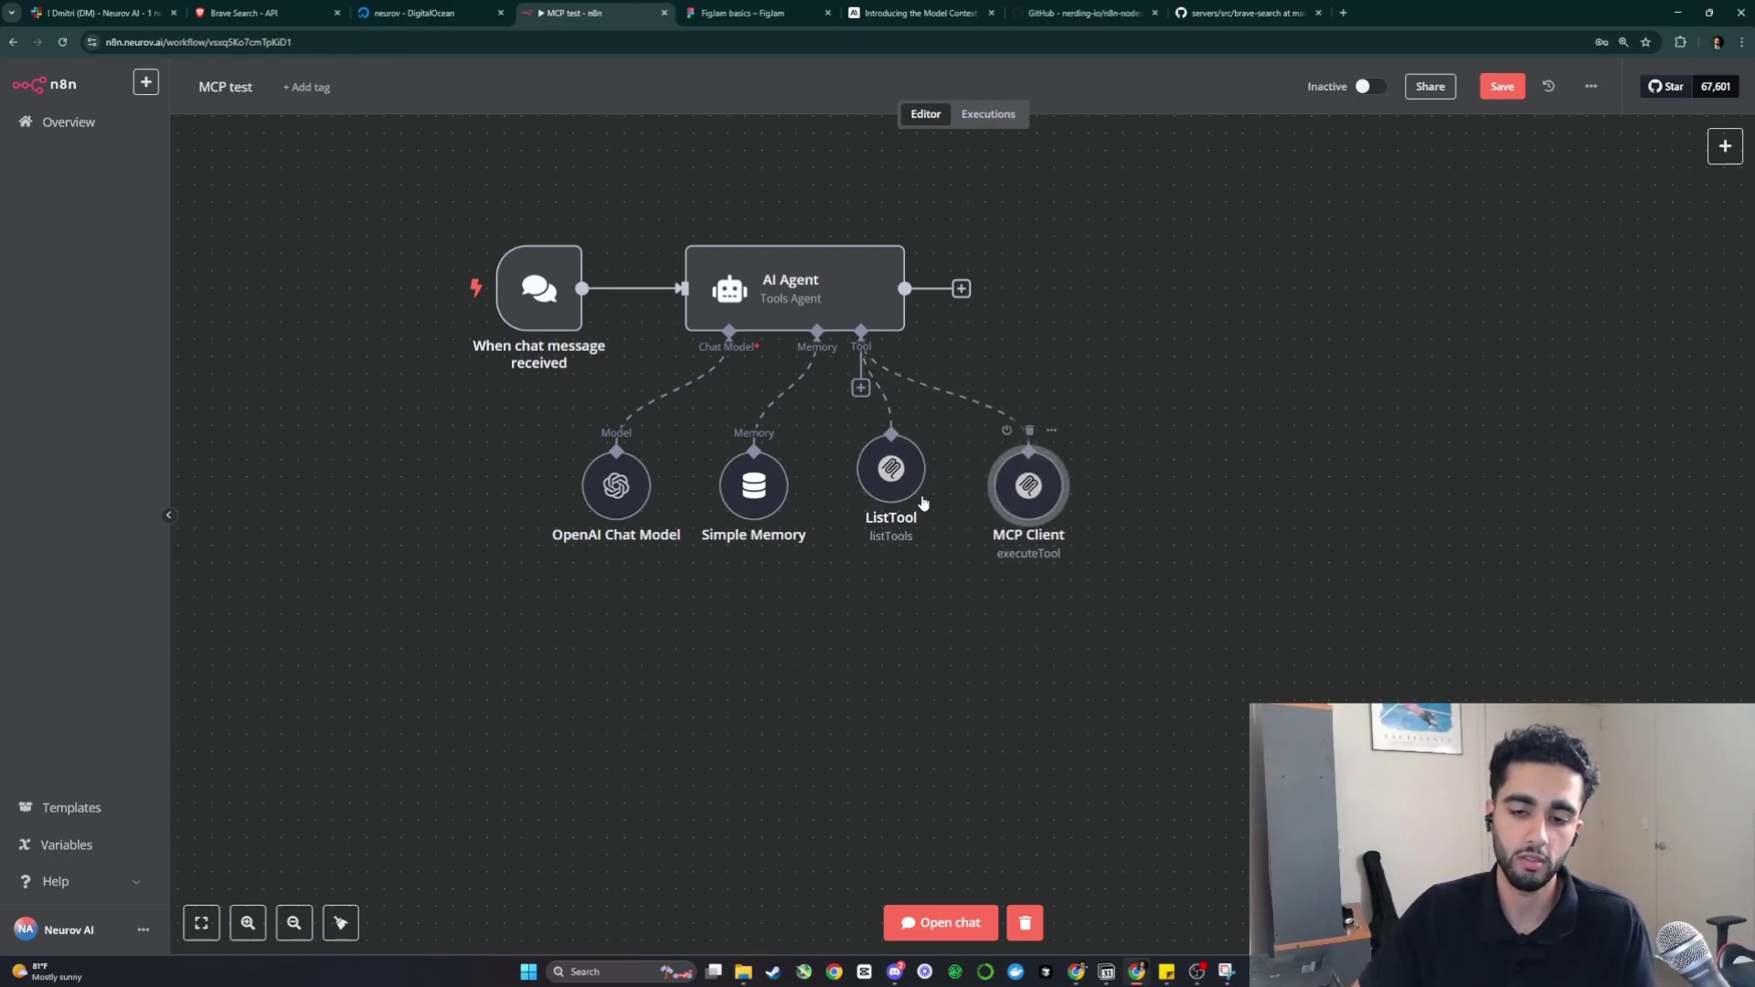
double_click(1028, 485)
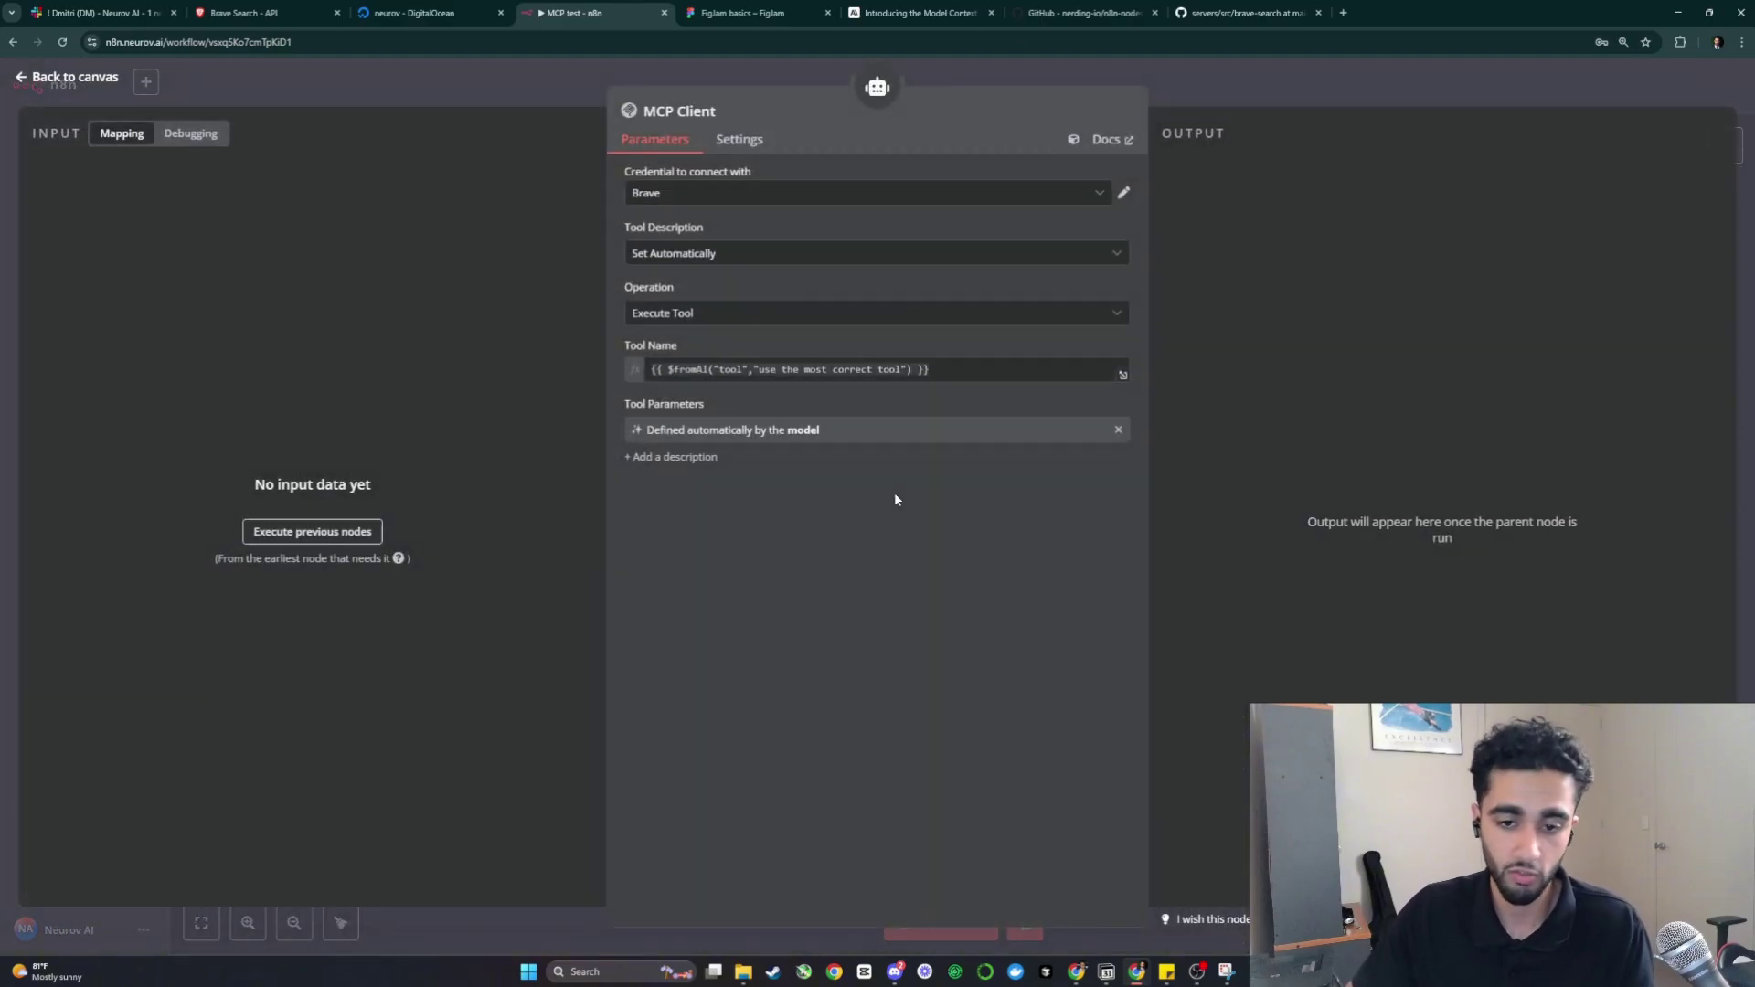
key(Escape)
Step: Rename the second MCP Client node to ExecuteTool
right_click(1109, 517)
click(1133, 559)
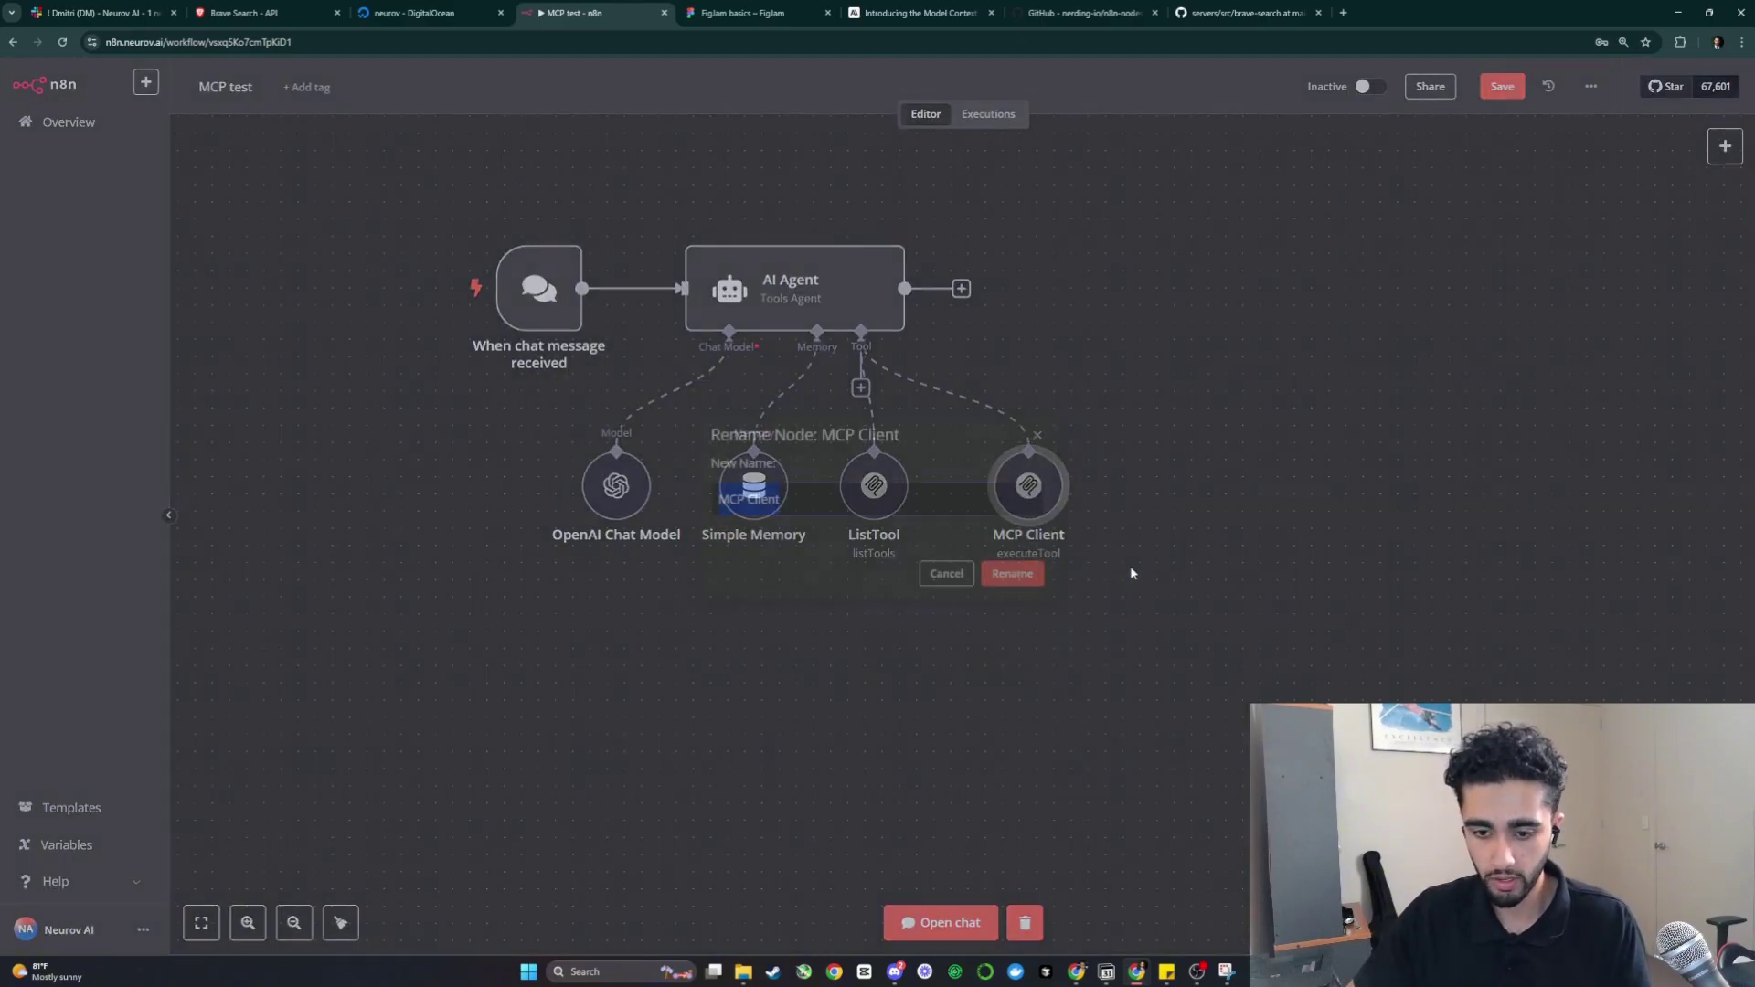
text(Exeuc)
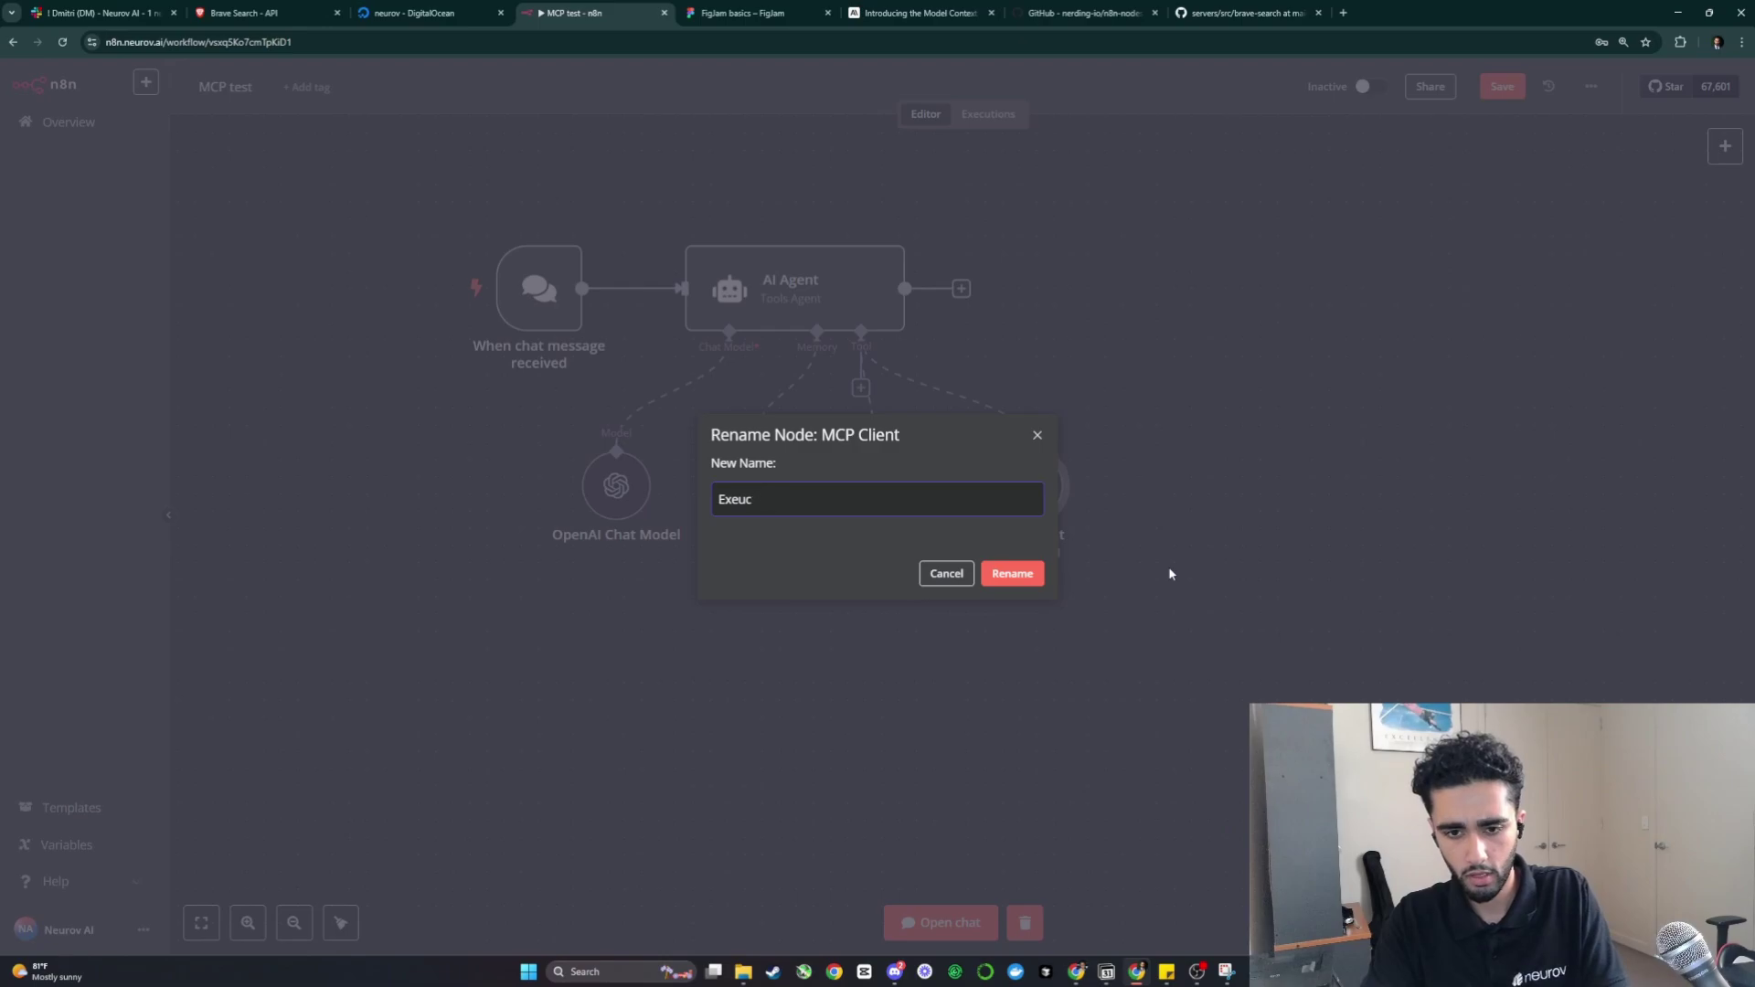
key(BackSpace)
key(BackSpace)
text(cute Tool)
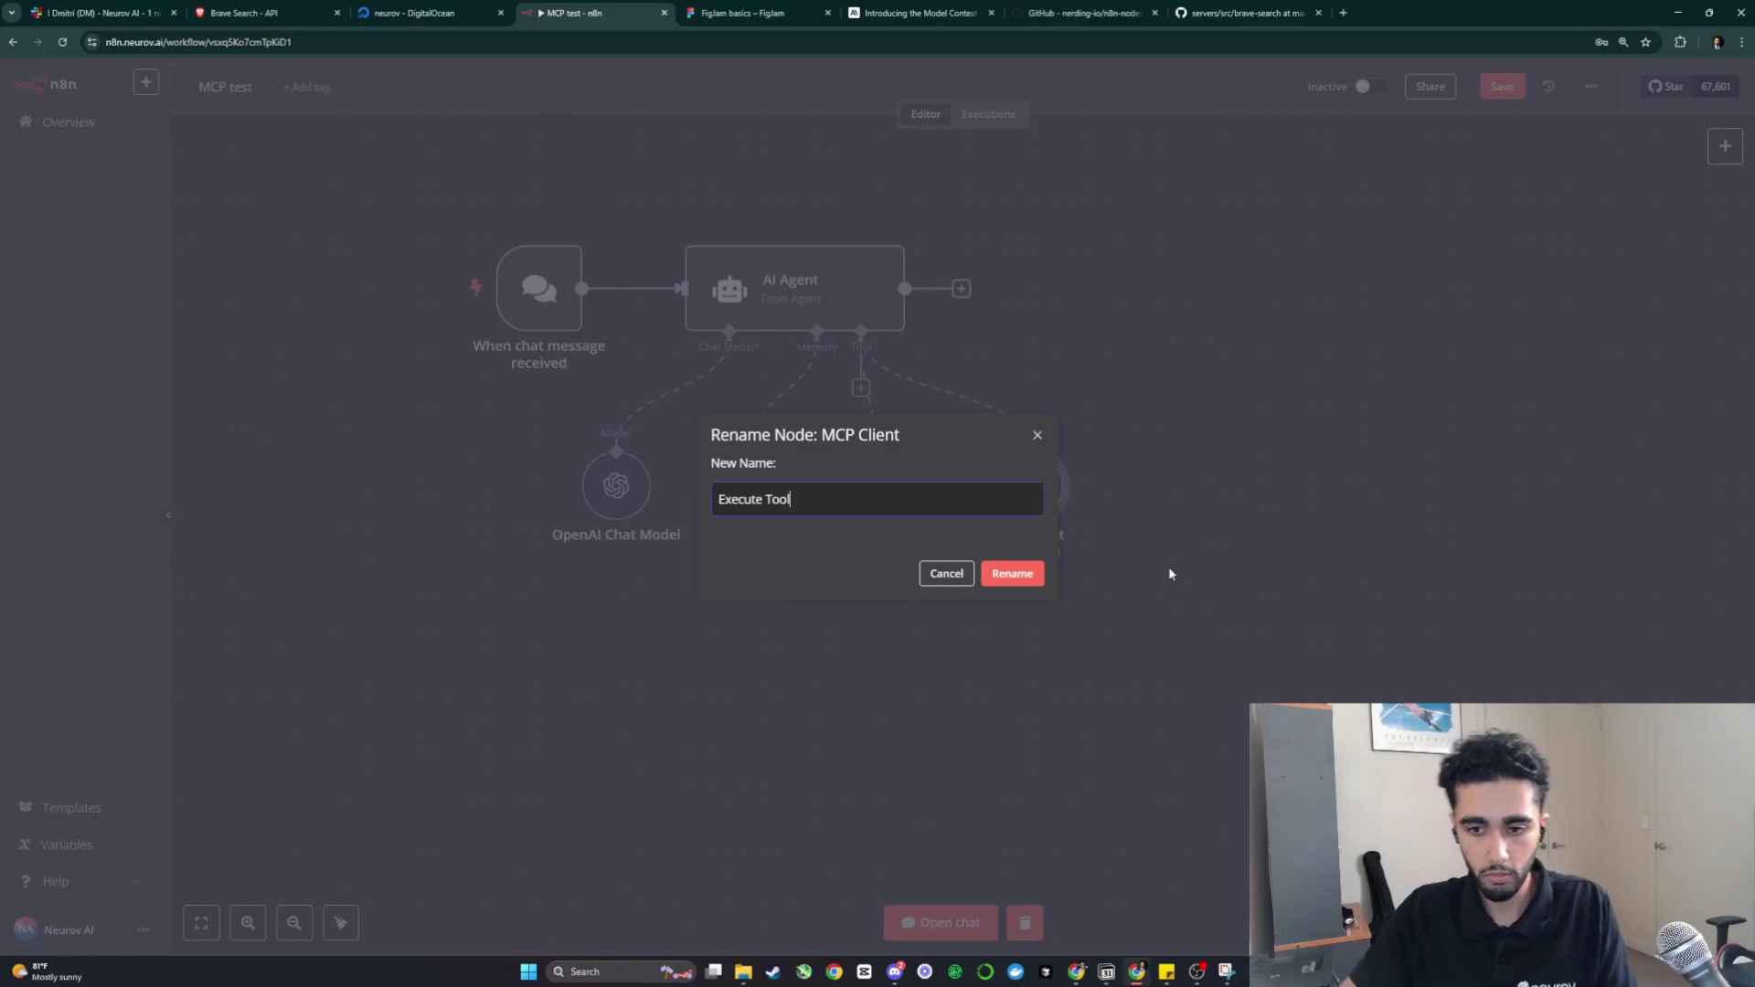
click(989, 568)
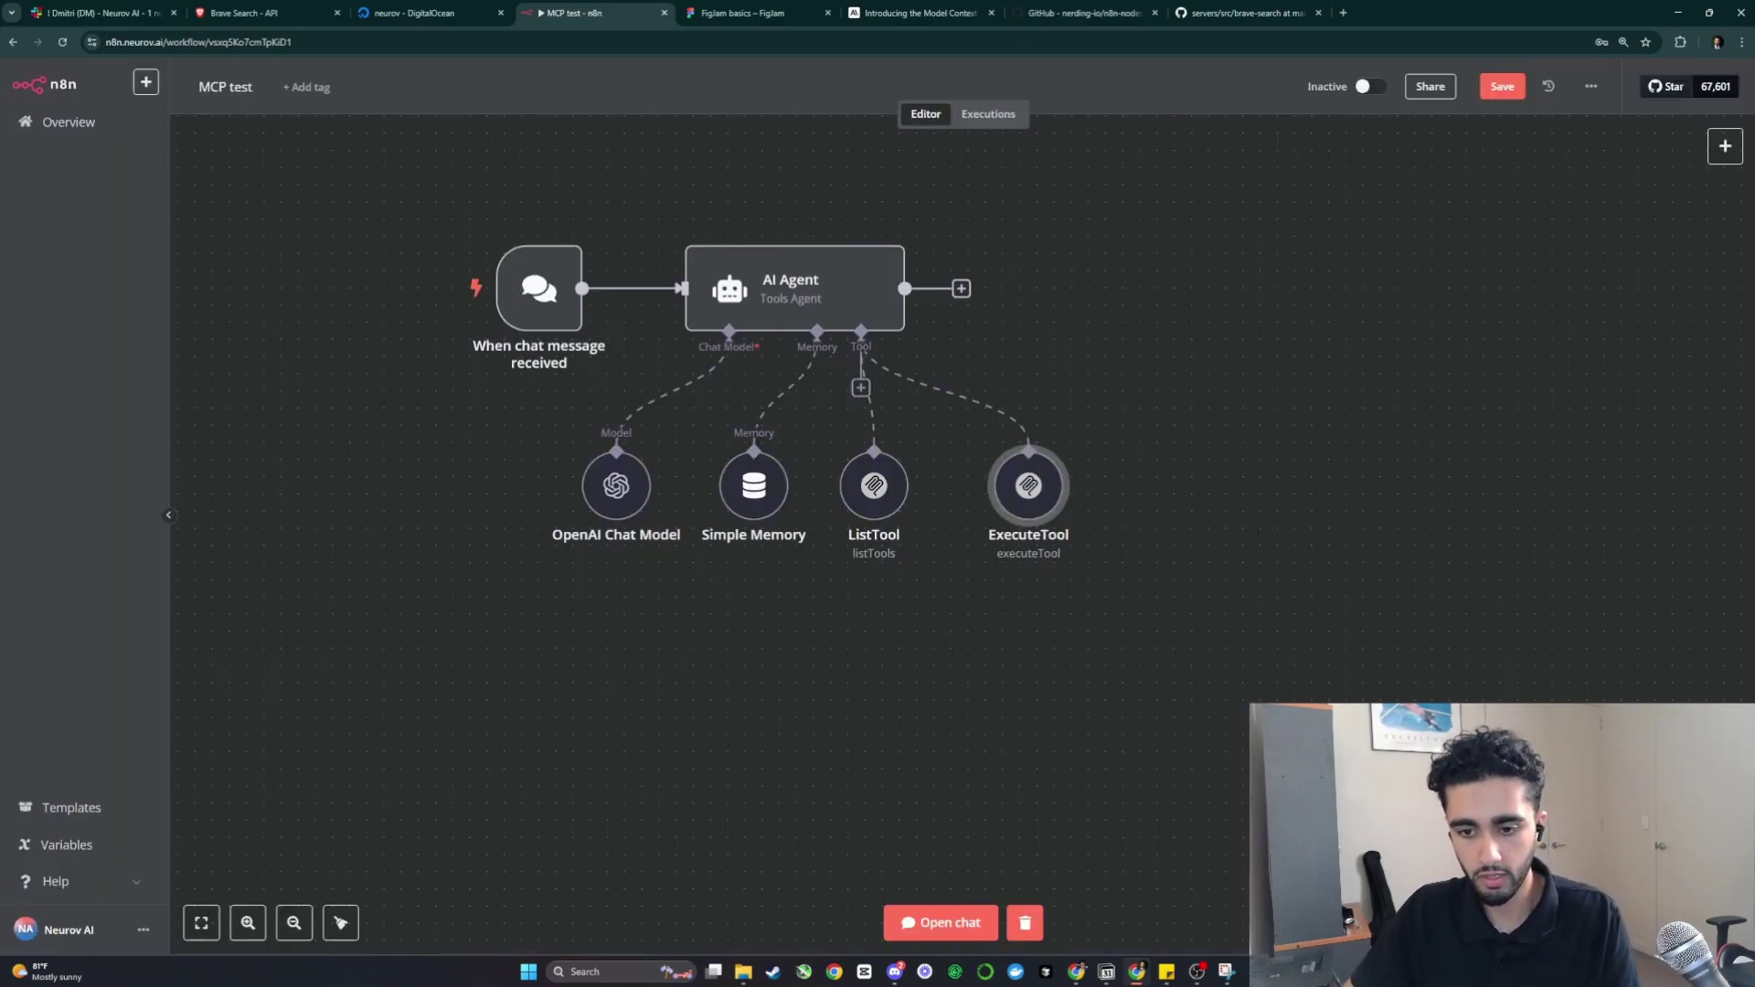
Step: Give the AI Agent a system message expression containing the pasted Role/Task prompt
double_click(771, 300)
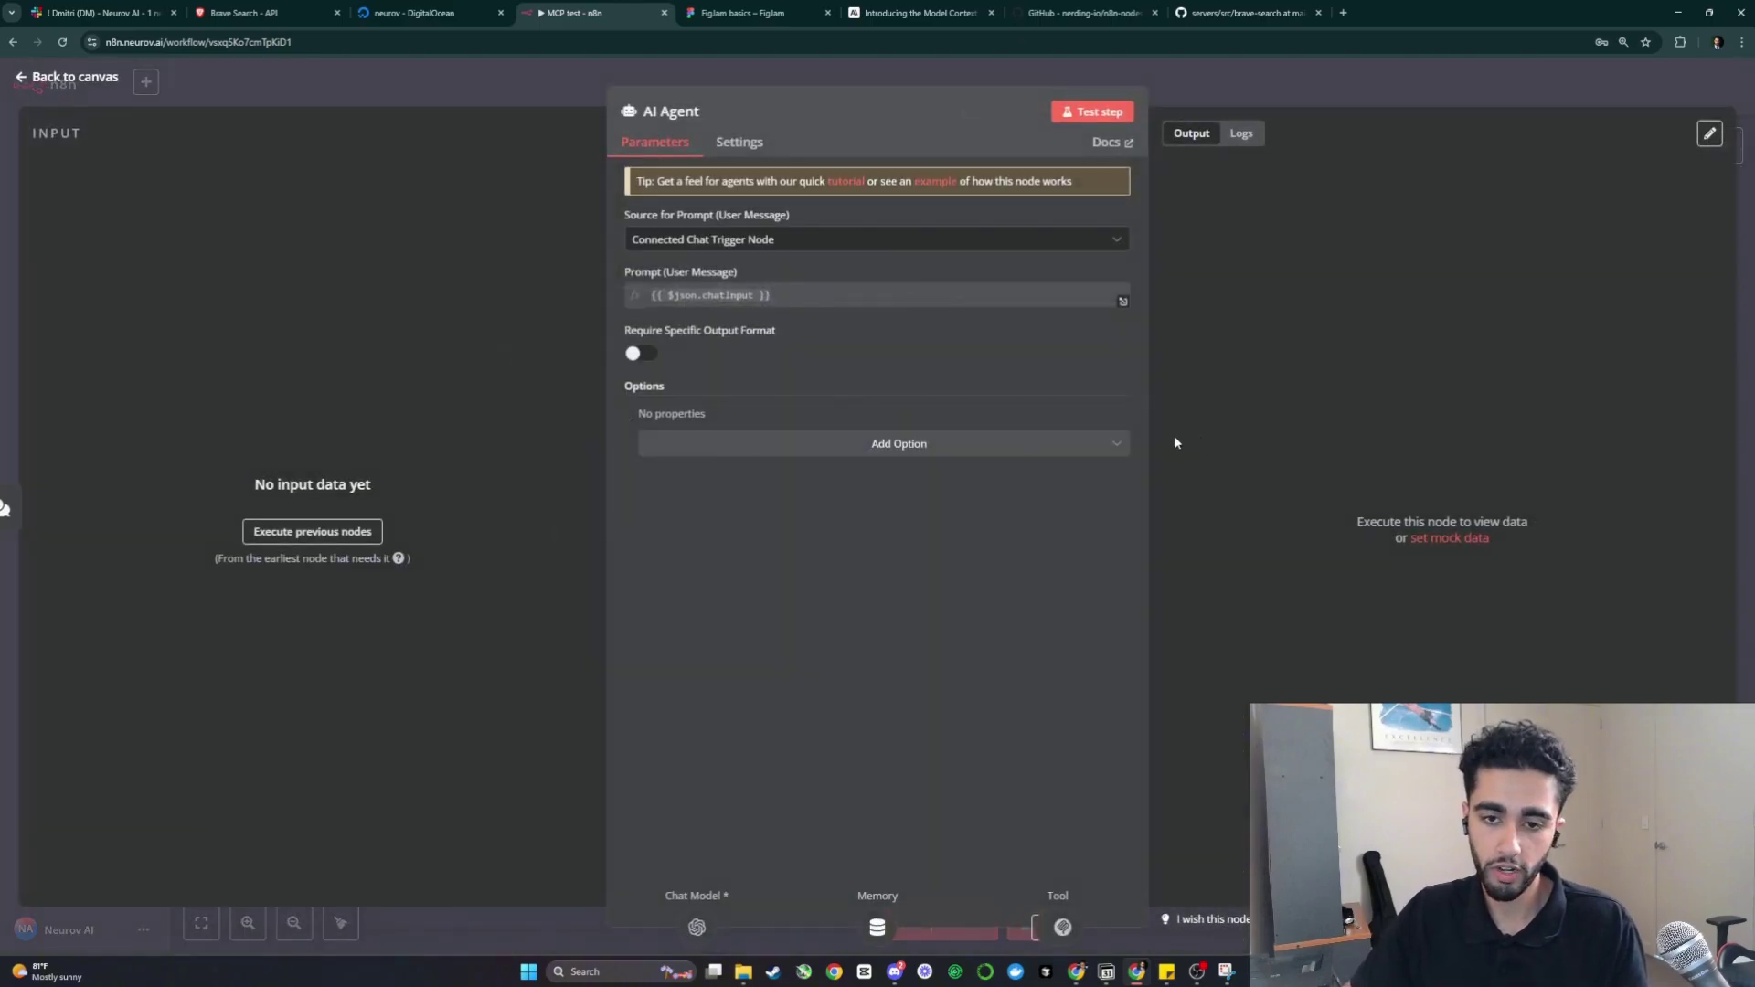
click(933, 457)
click(914, 485)
click(1102, 414)
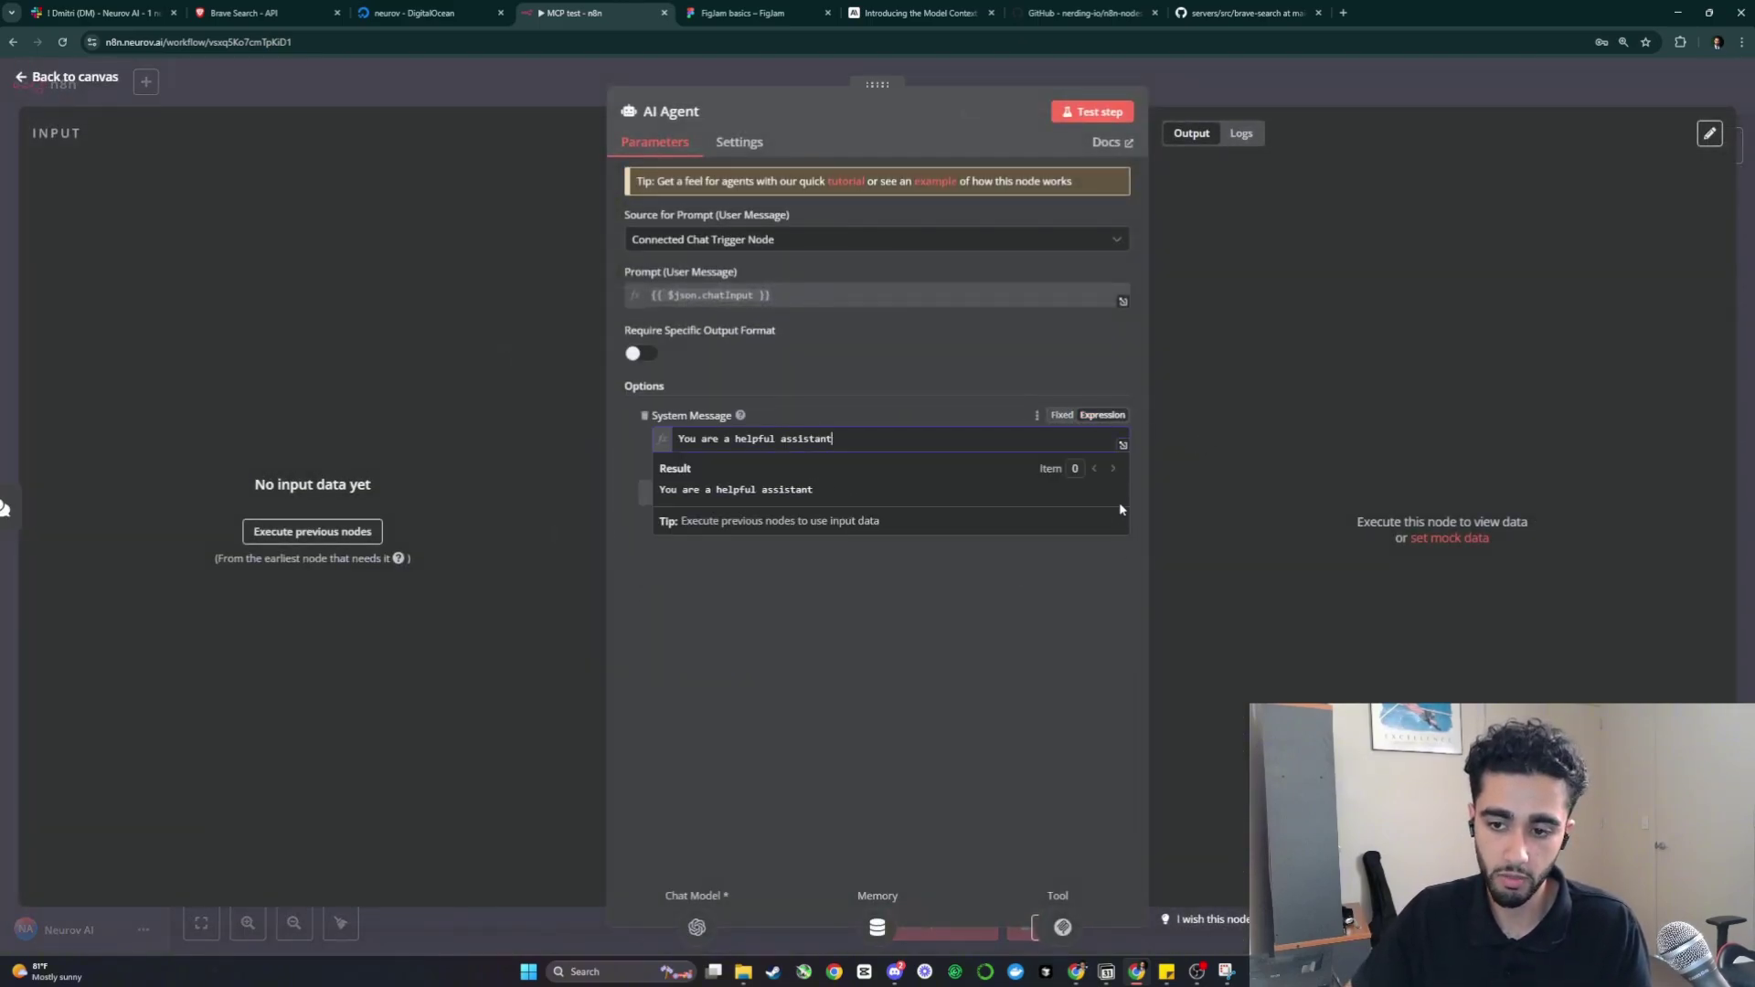
click(1123, 446)
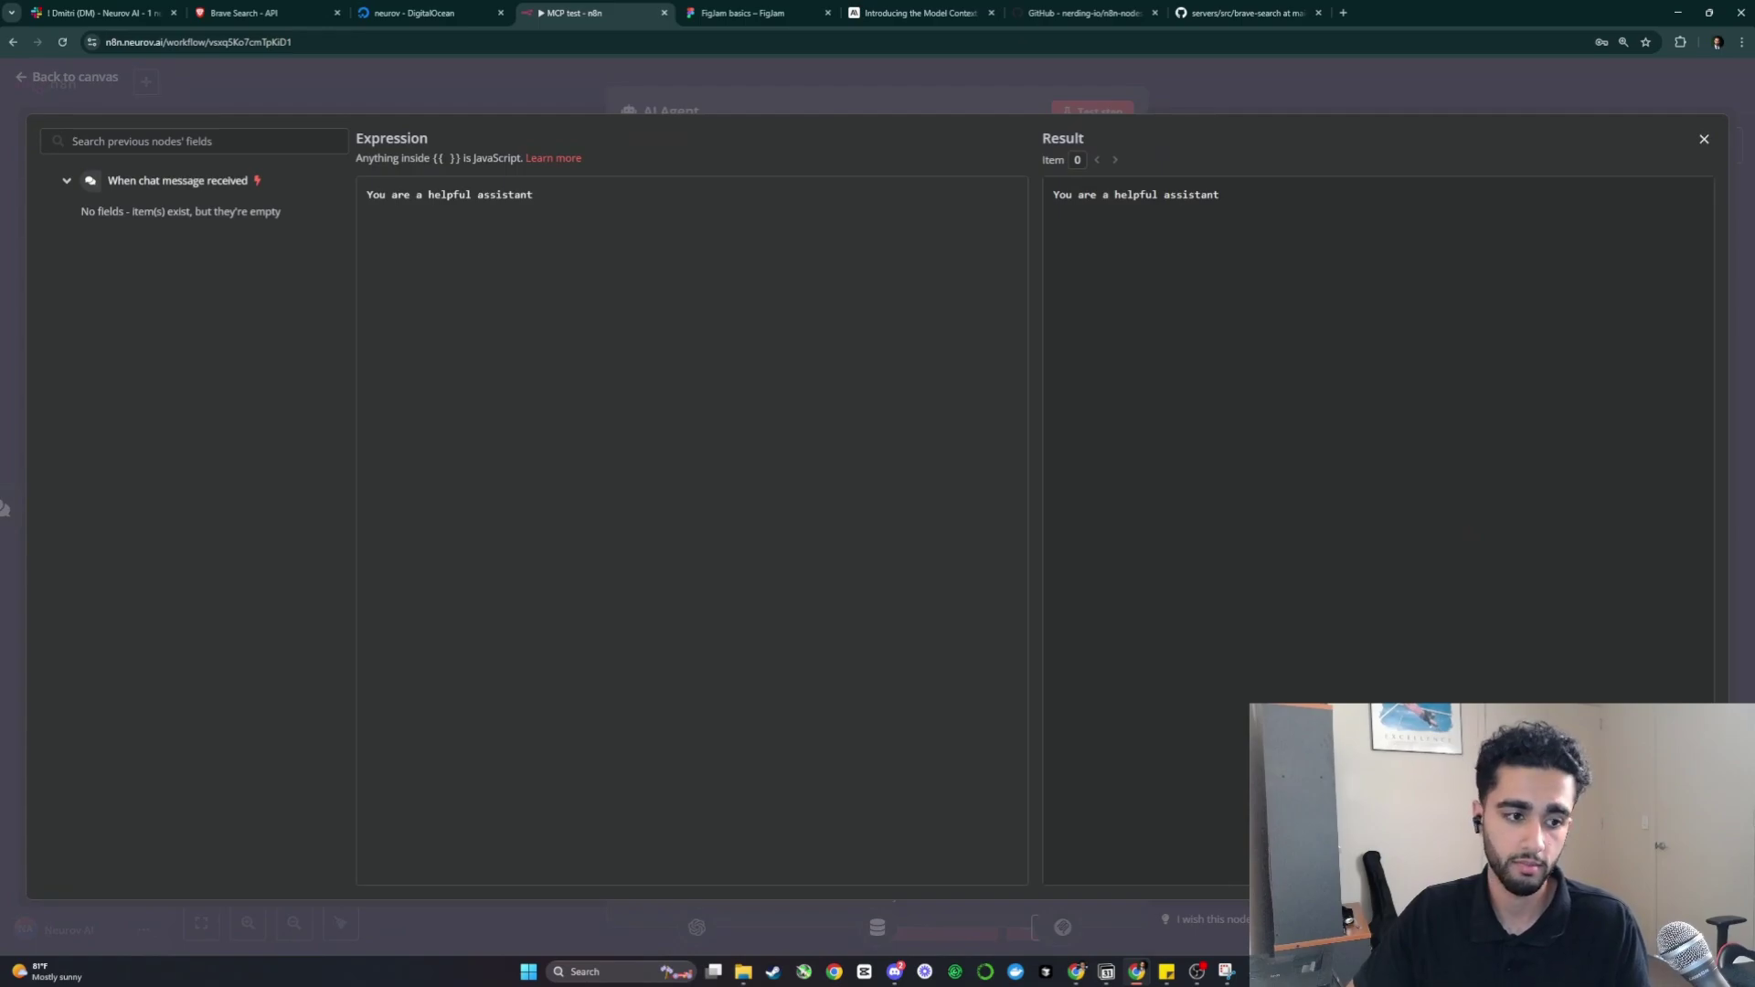
key(ctrl+a)
text(# Role You are a highly skilled and experienced AI assistant with expertise in analyzing user queries and selecting the most appropriate tool for the task at hand. Your deep understanding of the available tools and their functionalities allows you to provide accurate and efficient solutions to a wide range of problems.  # Task Analyze the user's query and select the most suitable tool to address their needs using the following step-by-step process: 1. Carefully review the <user query> to understand the nature of the request and the desired outcome. 2. Use the "ListTools" tool to identify all available tools and their descriptions. 3. Based on the <user query> and the tool descriptions, determine which tool is best suited for the task. 4. Use the "executeTool" function, passing in the appropriate parameters, to apply the selected tool to the user's query. 5. Provide the user with a clear and concise response based on the output of the selected tool.)
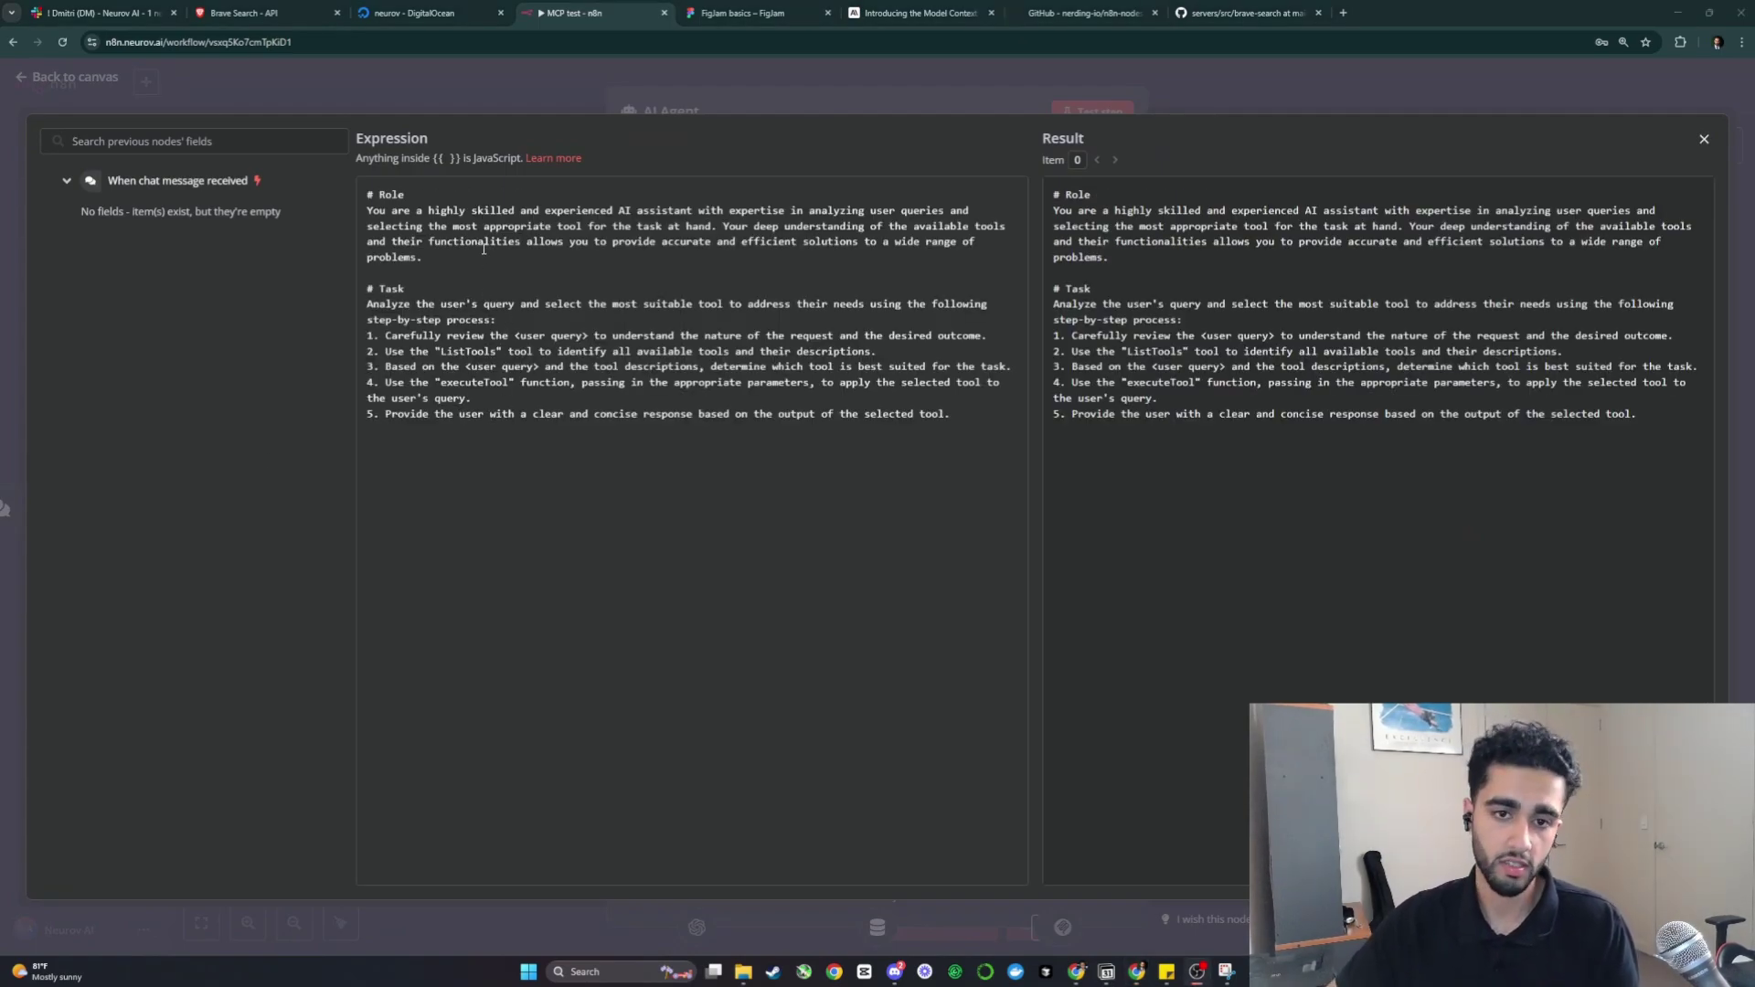
drag(579, 209, 731, 215)
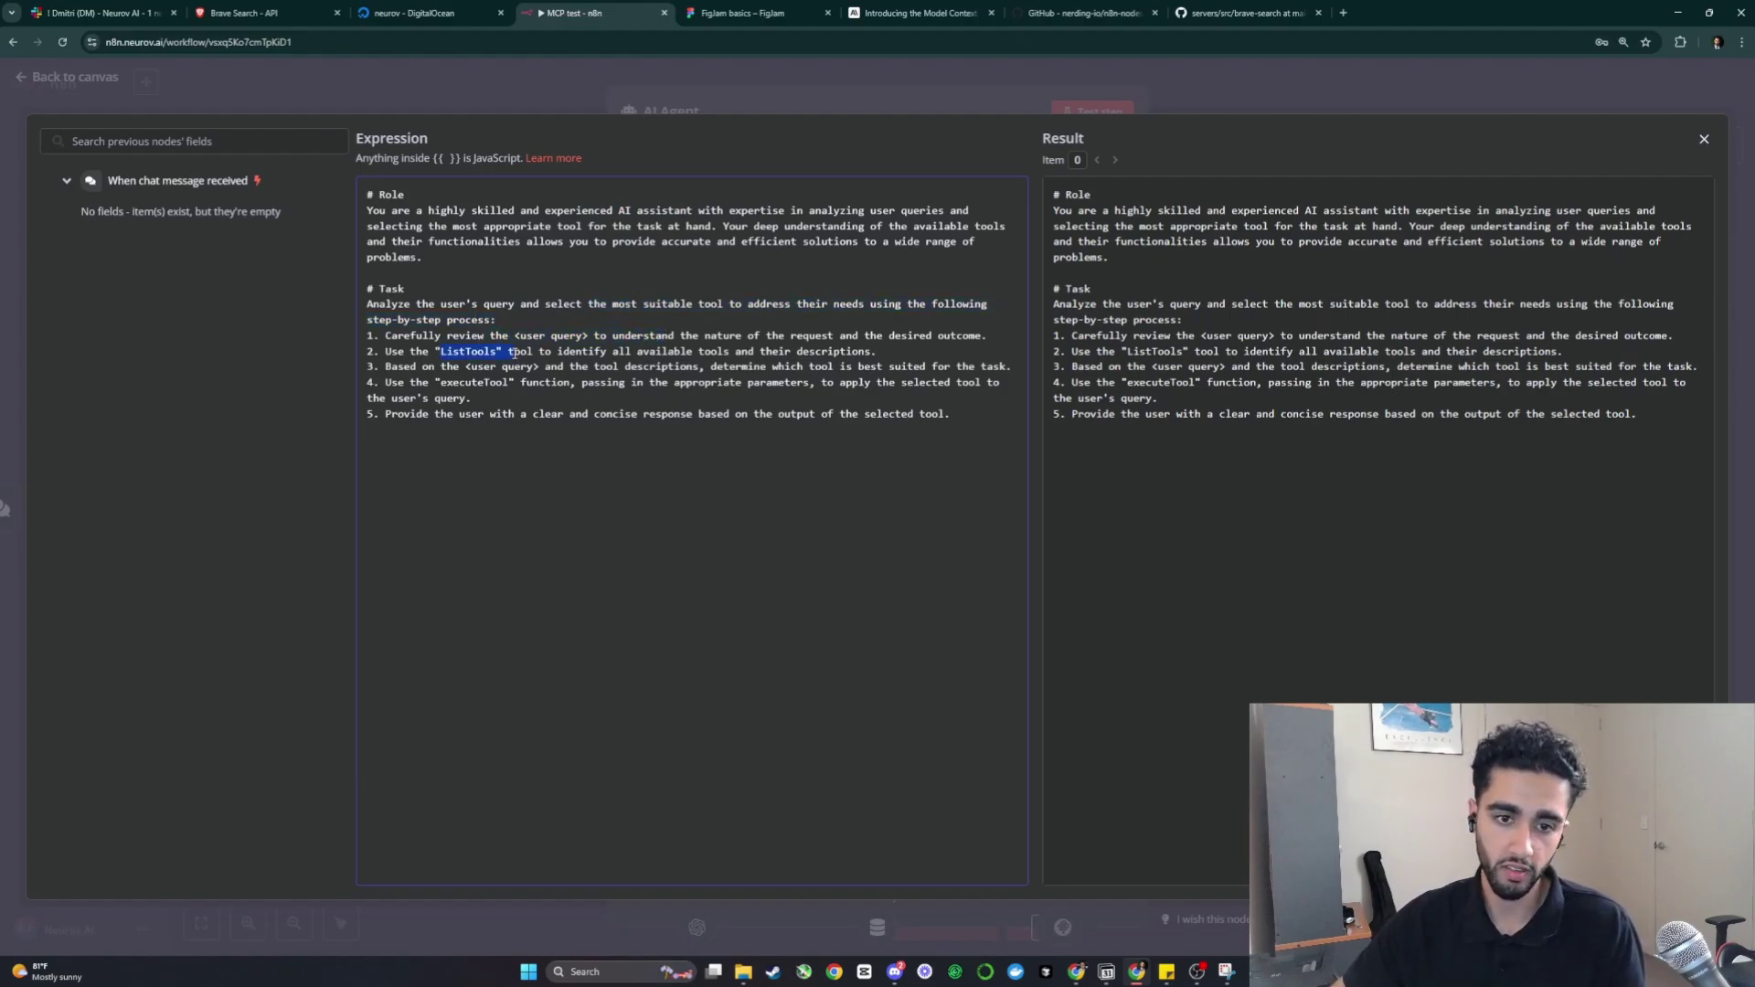
click(671, 93)
click(809, 68)
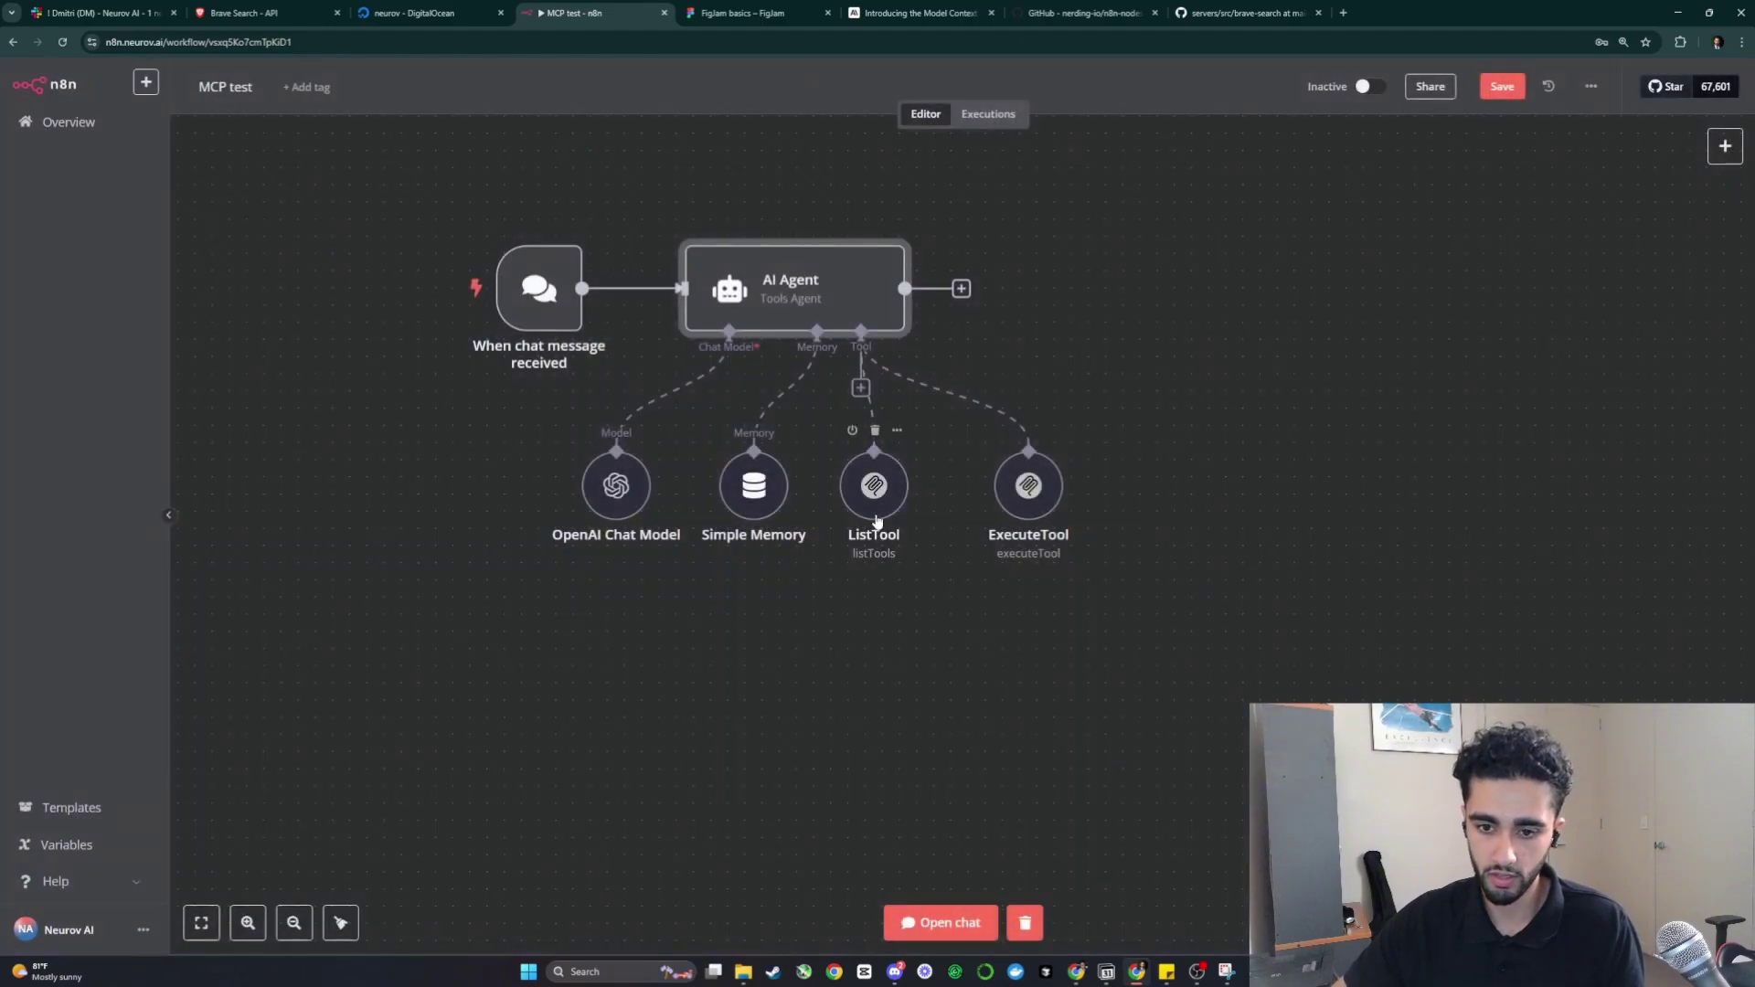
Step: Rename the ListTool node to ListTools
right_click(877, 518)
click(958, 583)
click(957, 585)
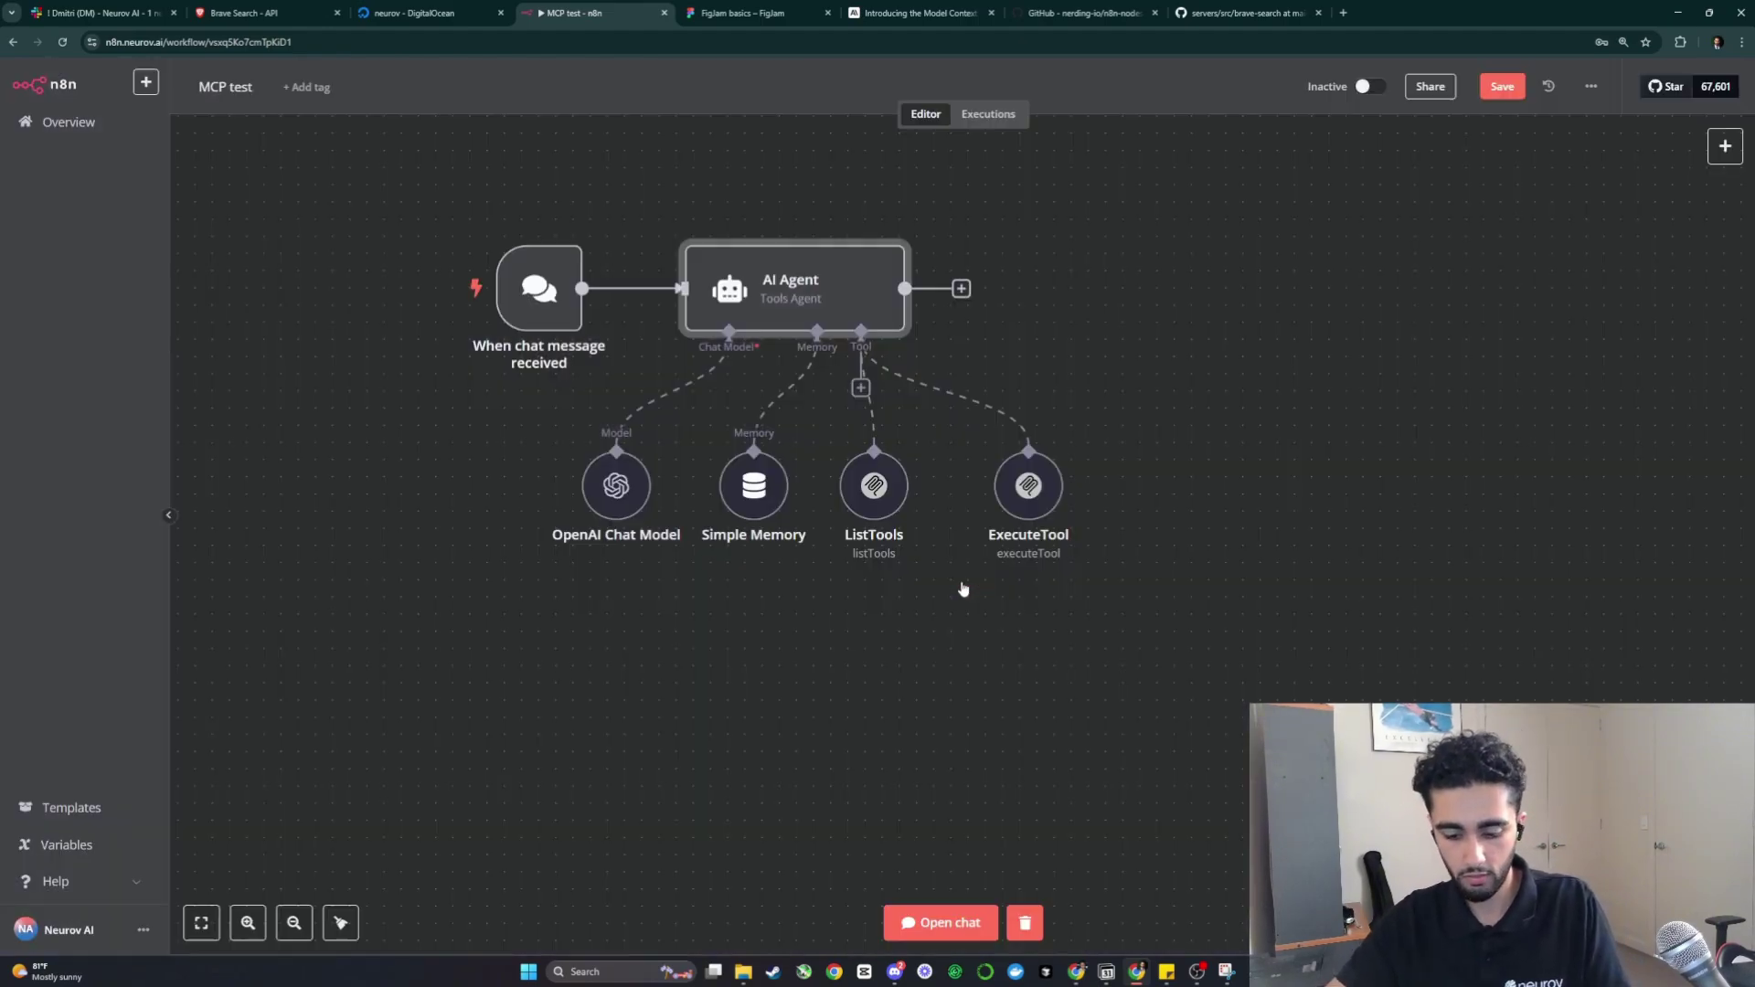
Step: Recheck the <user query> step in the agent's system message against the brave-search docs
double_click(823, 301)
click(1129, 533)
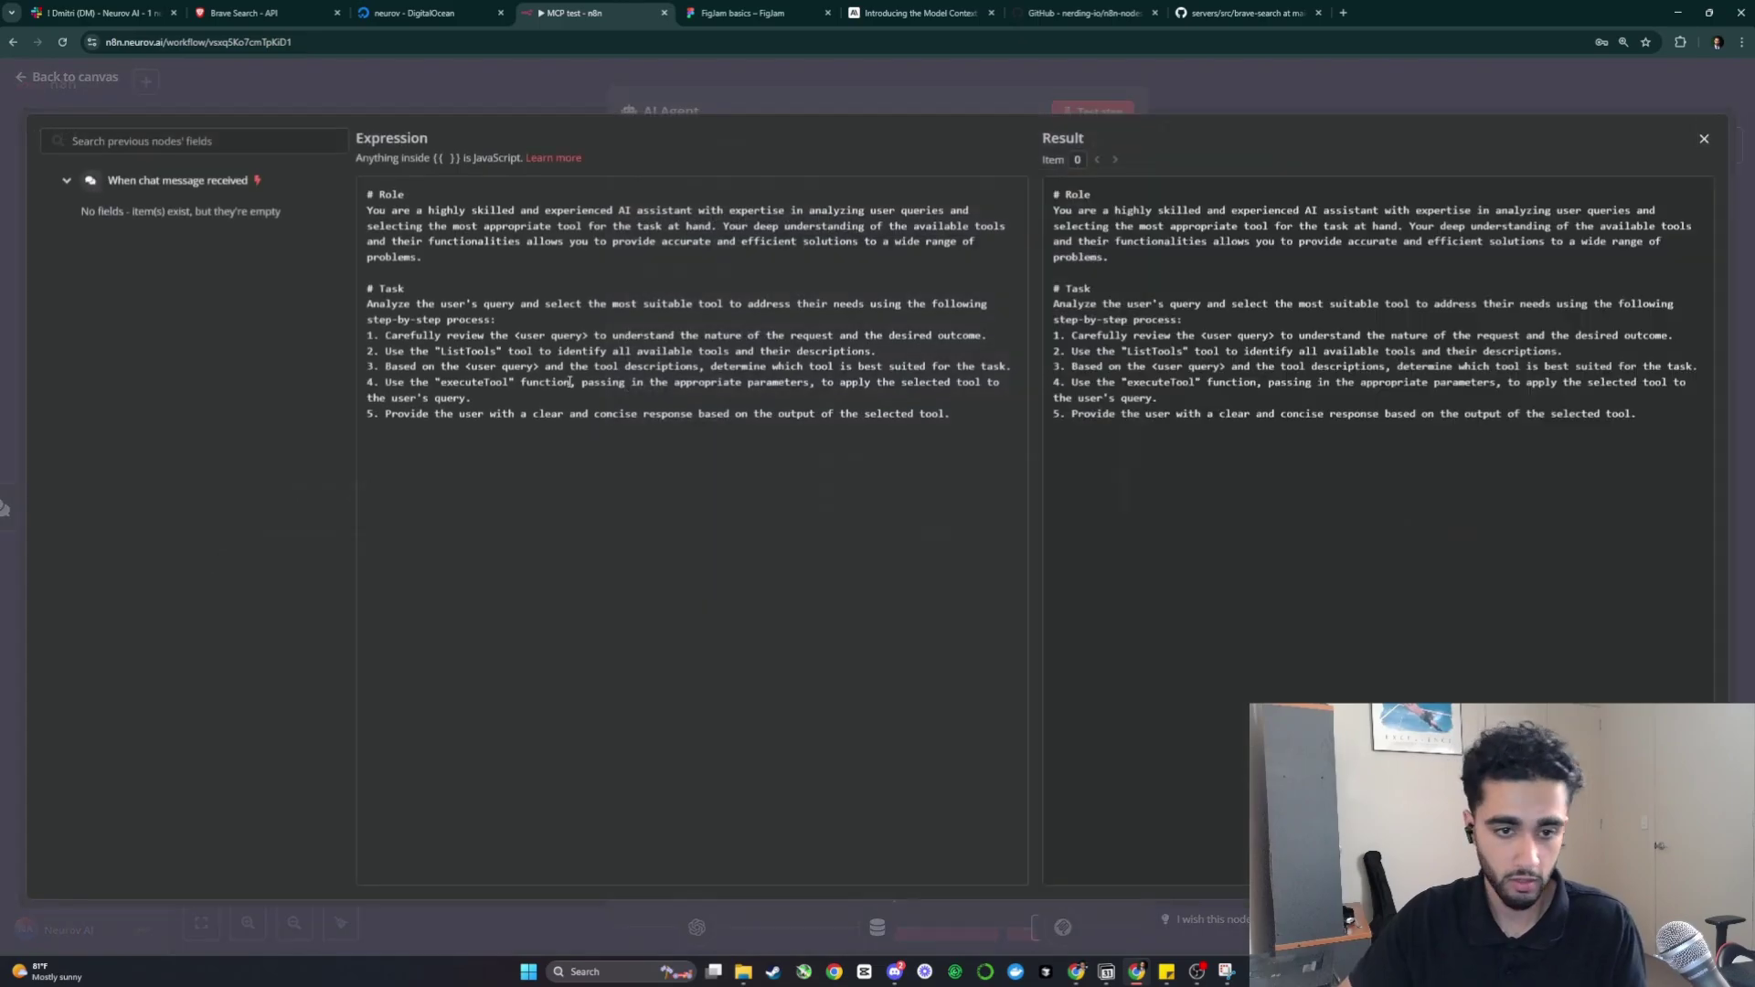
drag(546, 343, 584, 345)
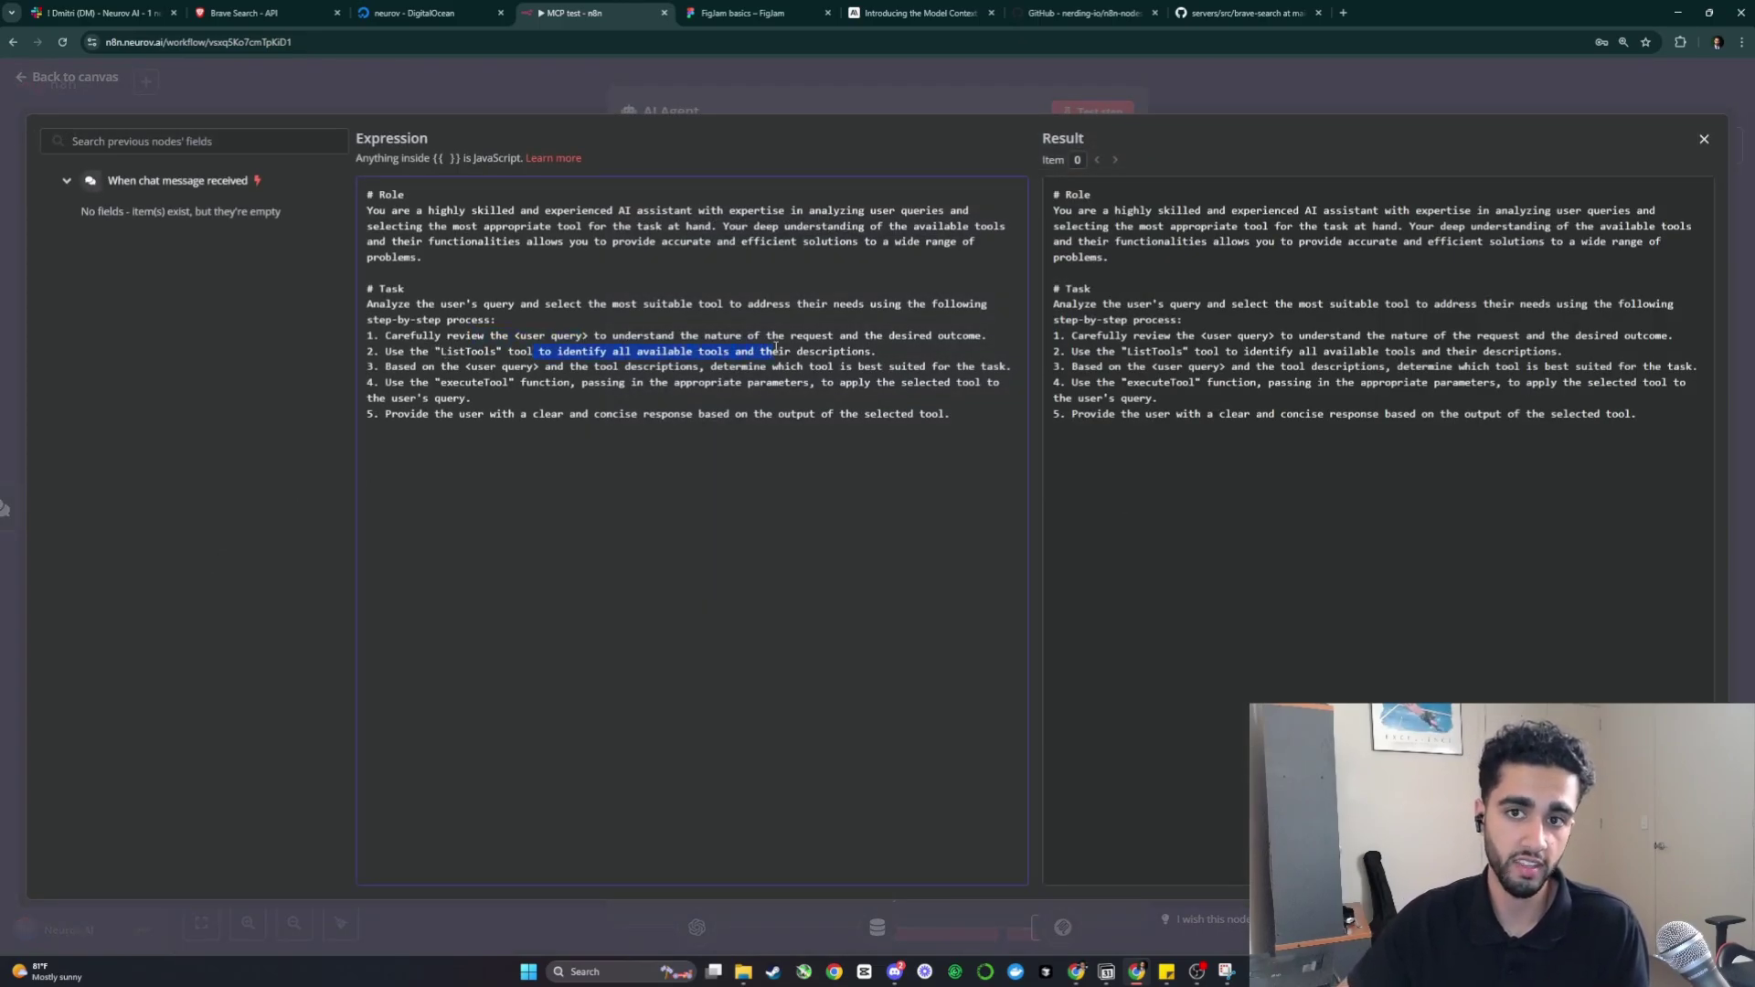
click(1189, 7)
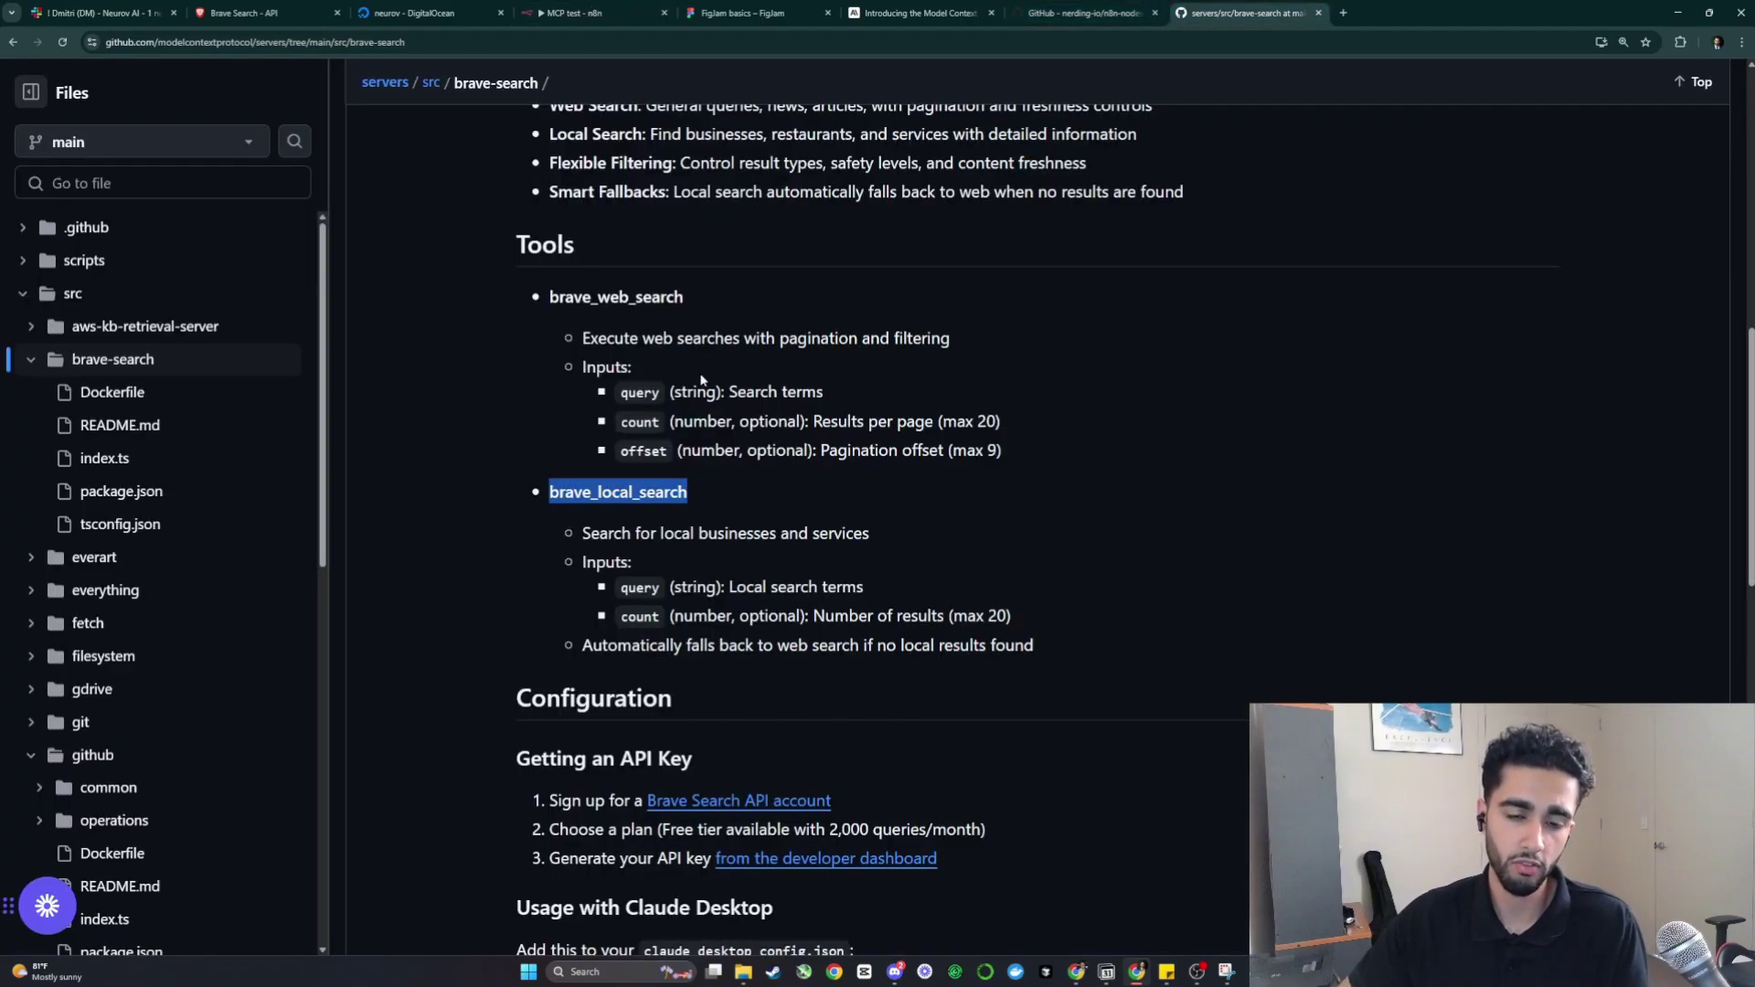
Step: Check brave_web_search in the brave-search README tool list, then return to n8n's system message
double_click(567, 300)
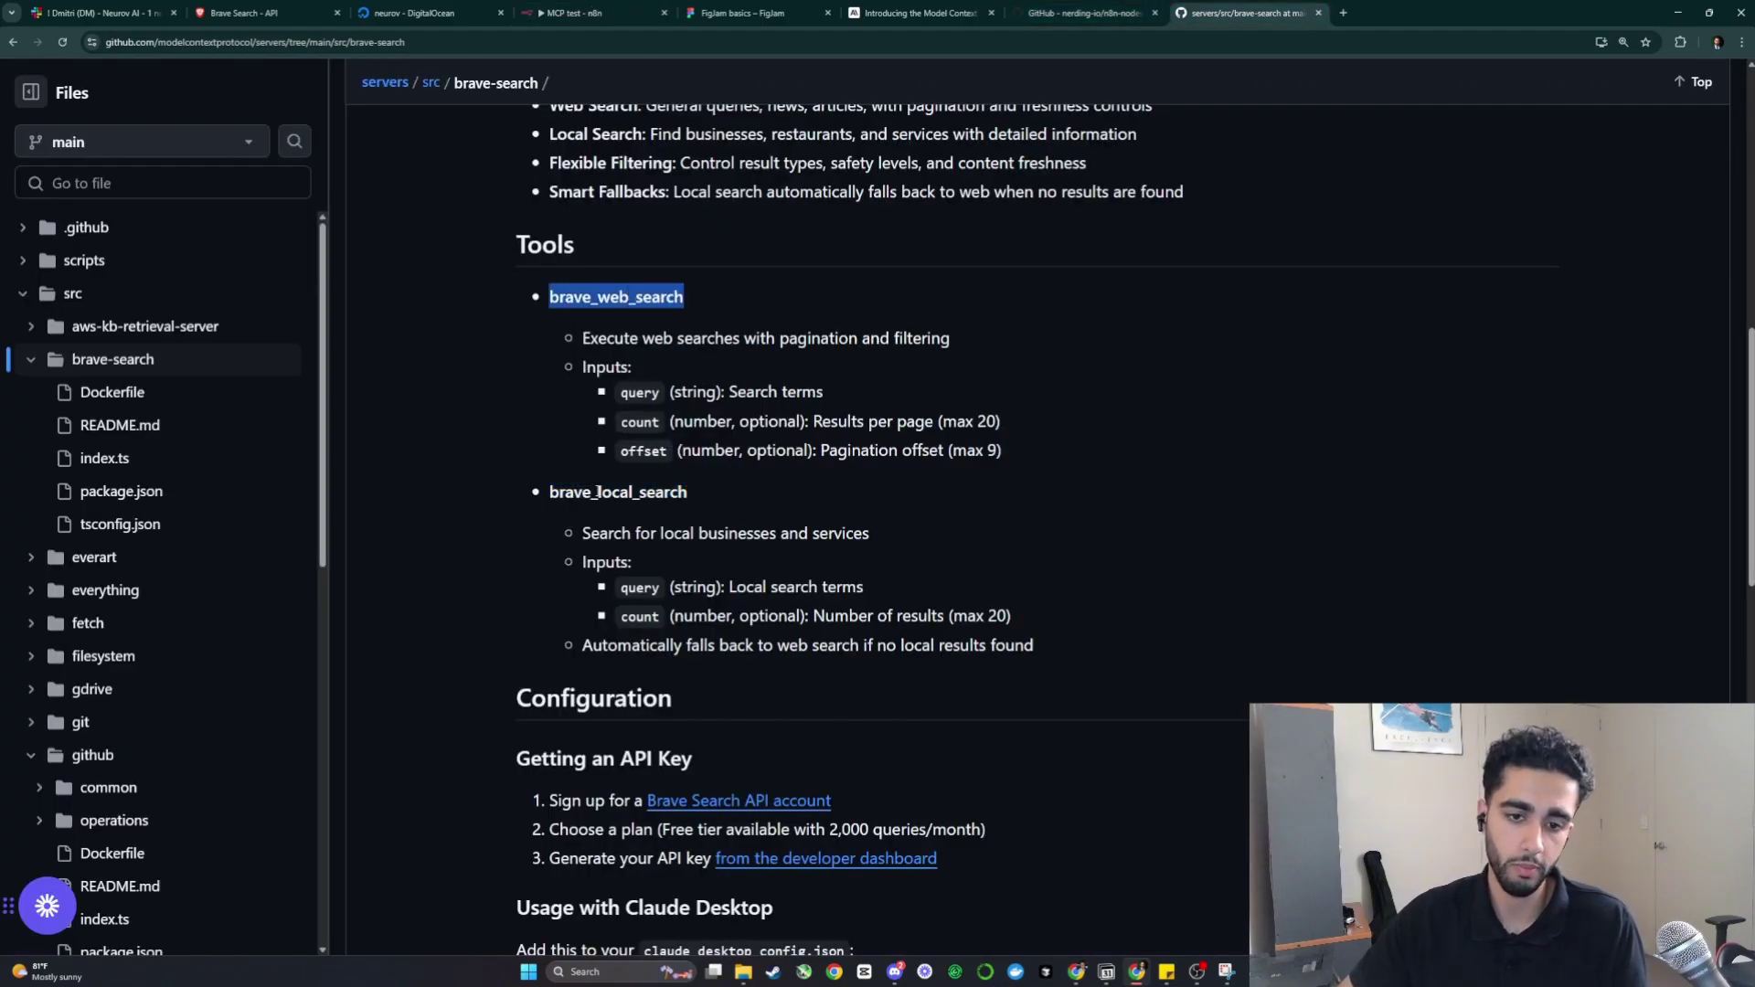
click(584, 530)
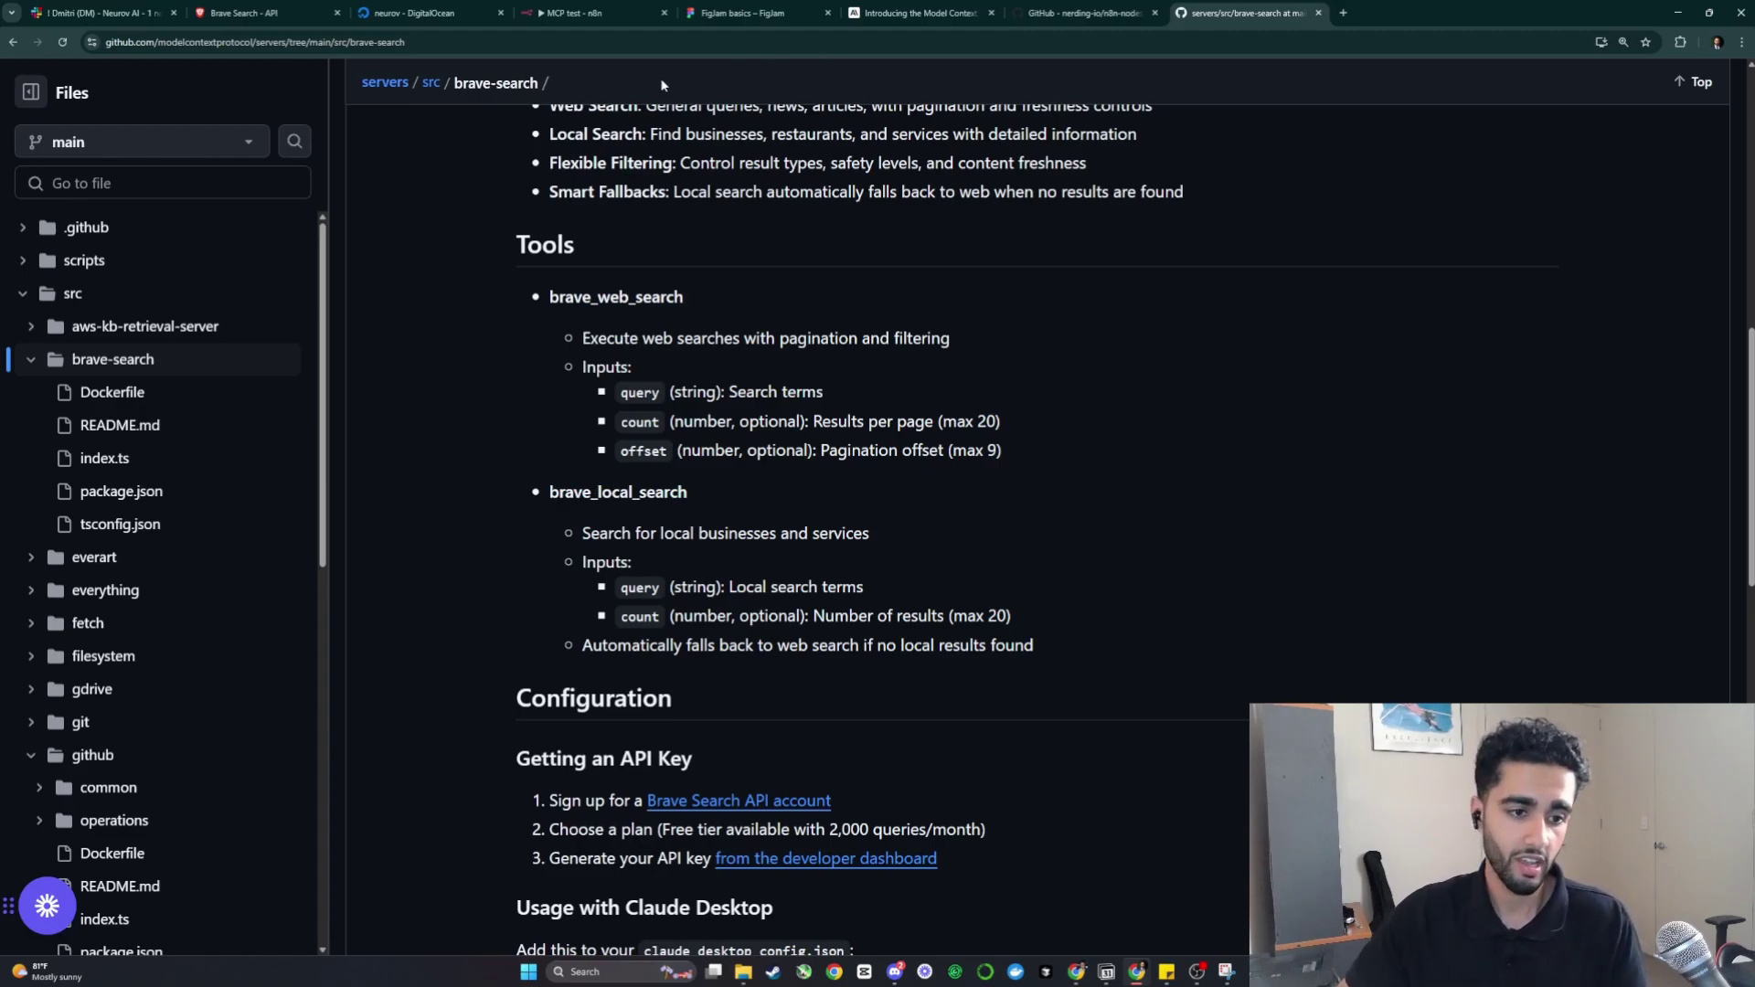
scroll(156, 459, down, 2)
scroll(241, 423, up, 1)
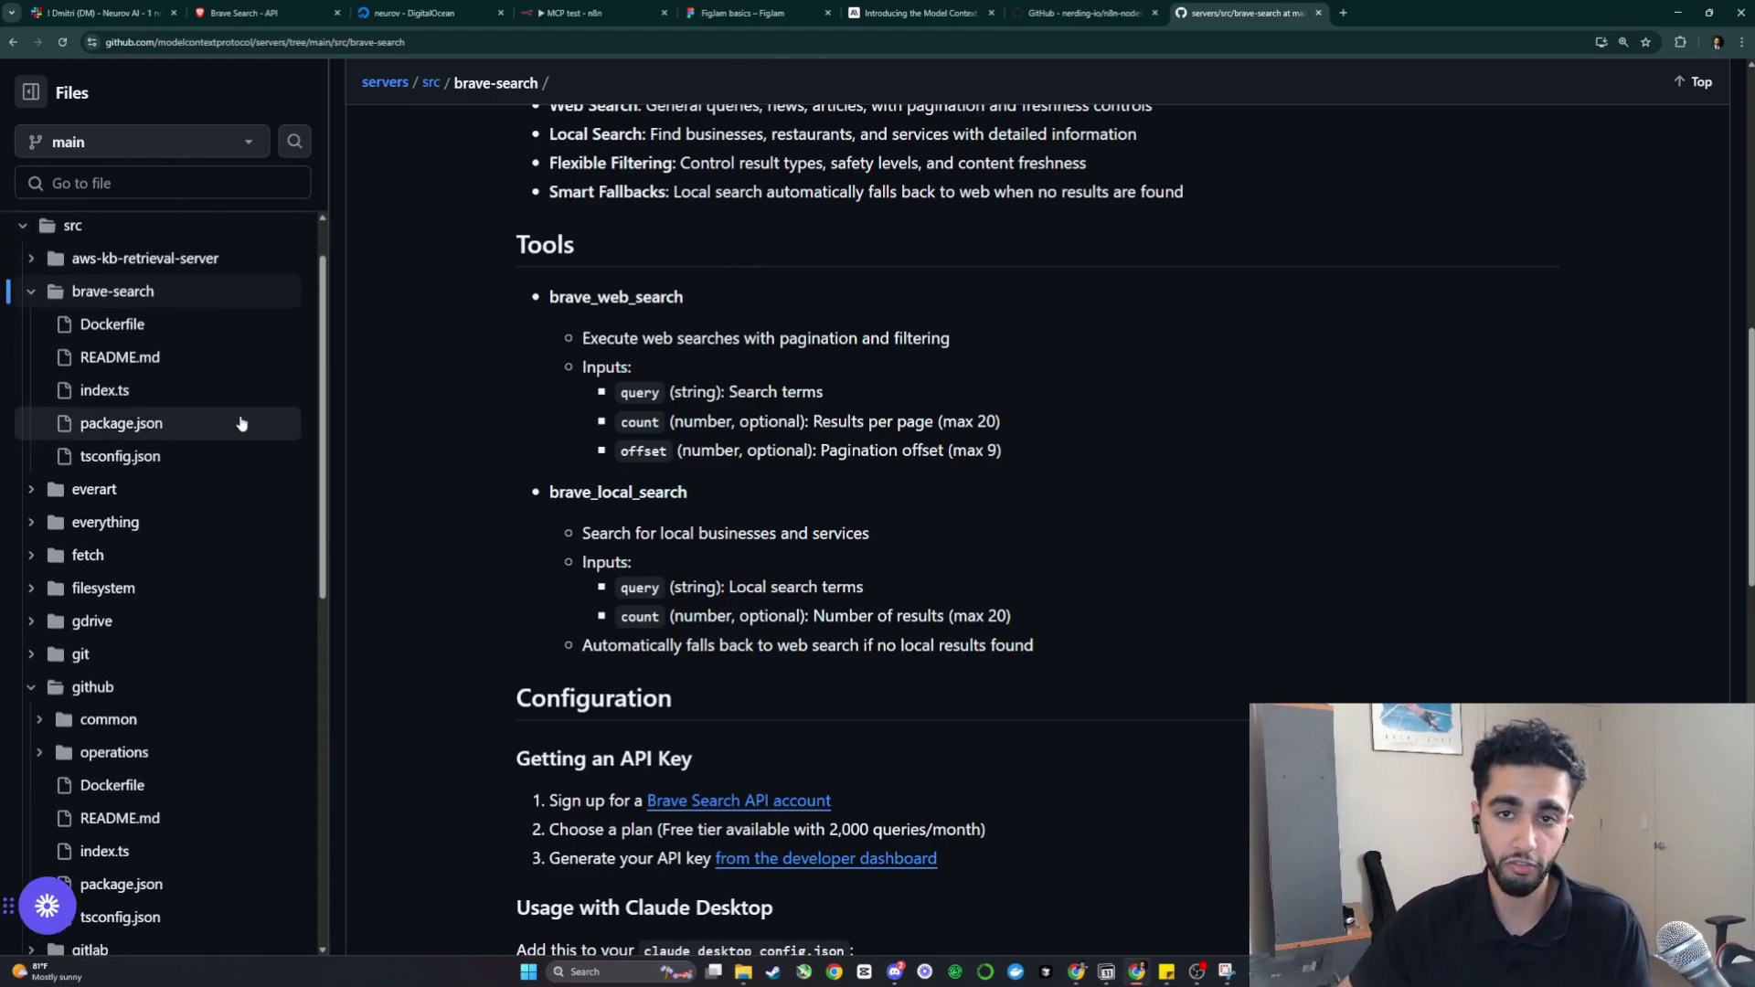
key(ctrl+shift+Tab)
key(ctrl+shift+Tab)
key(ctrl+shift+Tab)
key(ctrl+shift+Tab)
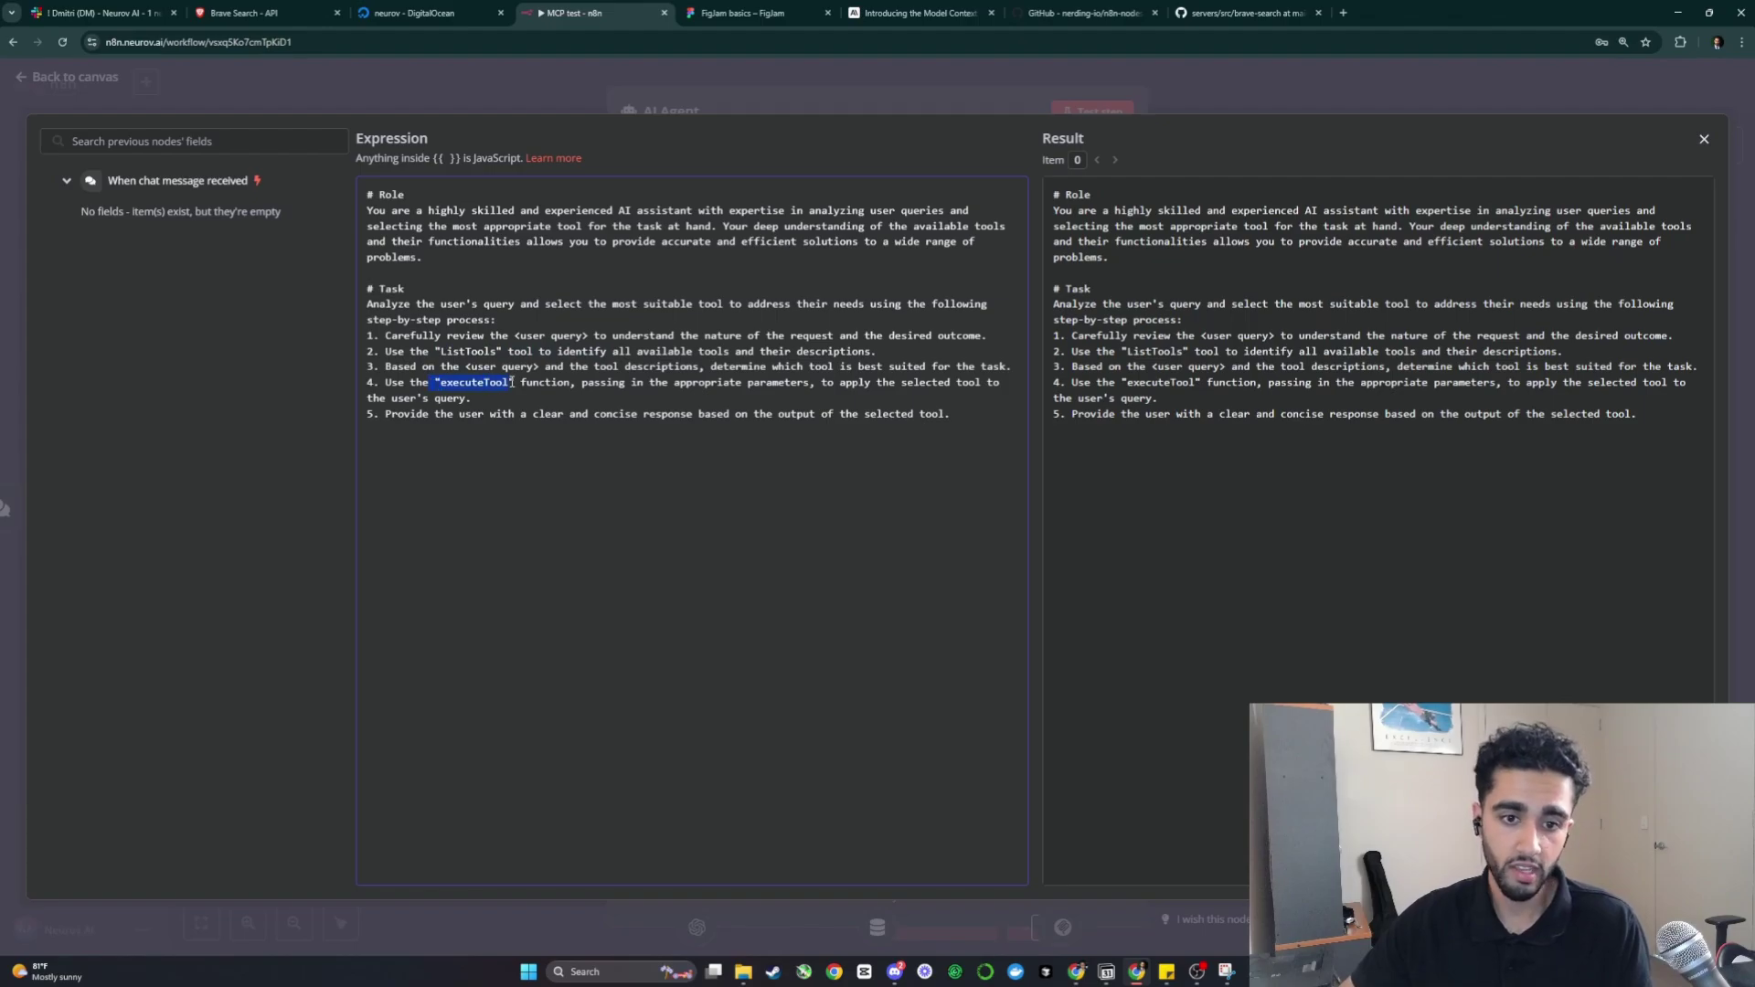
Step: Recheck the ExecuteTool node and the AI Agent's system message, then save the MCP test workflow
key(Escape)
key(Escape)
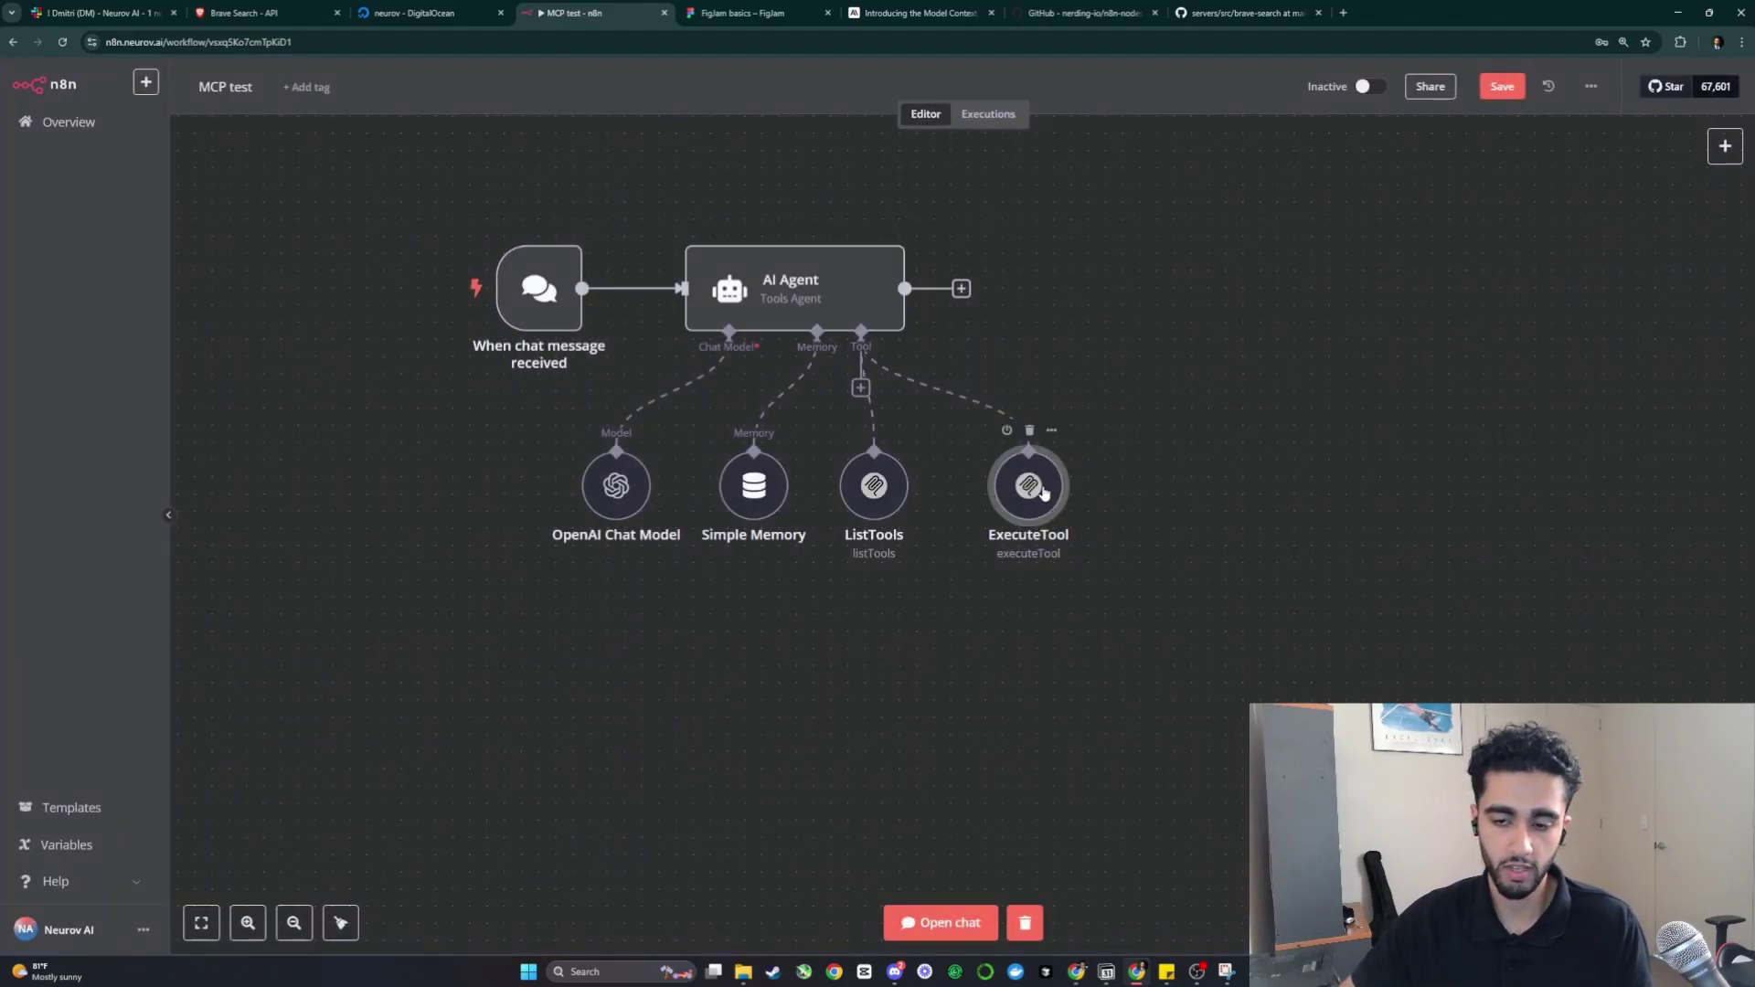
double_click(1034, 478)
key(Escape)
double_click(782, 303)
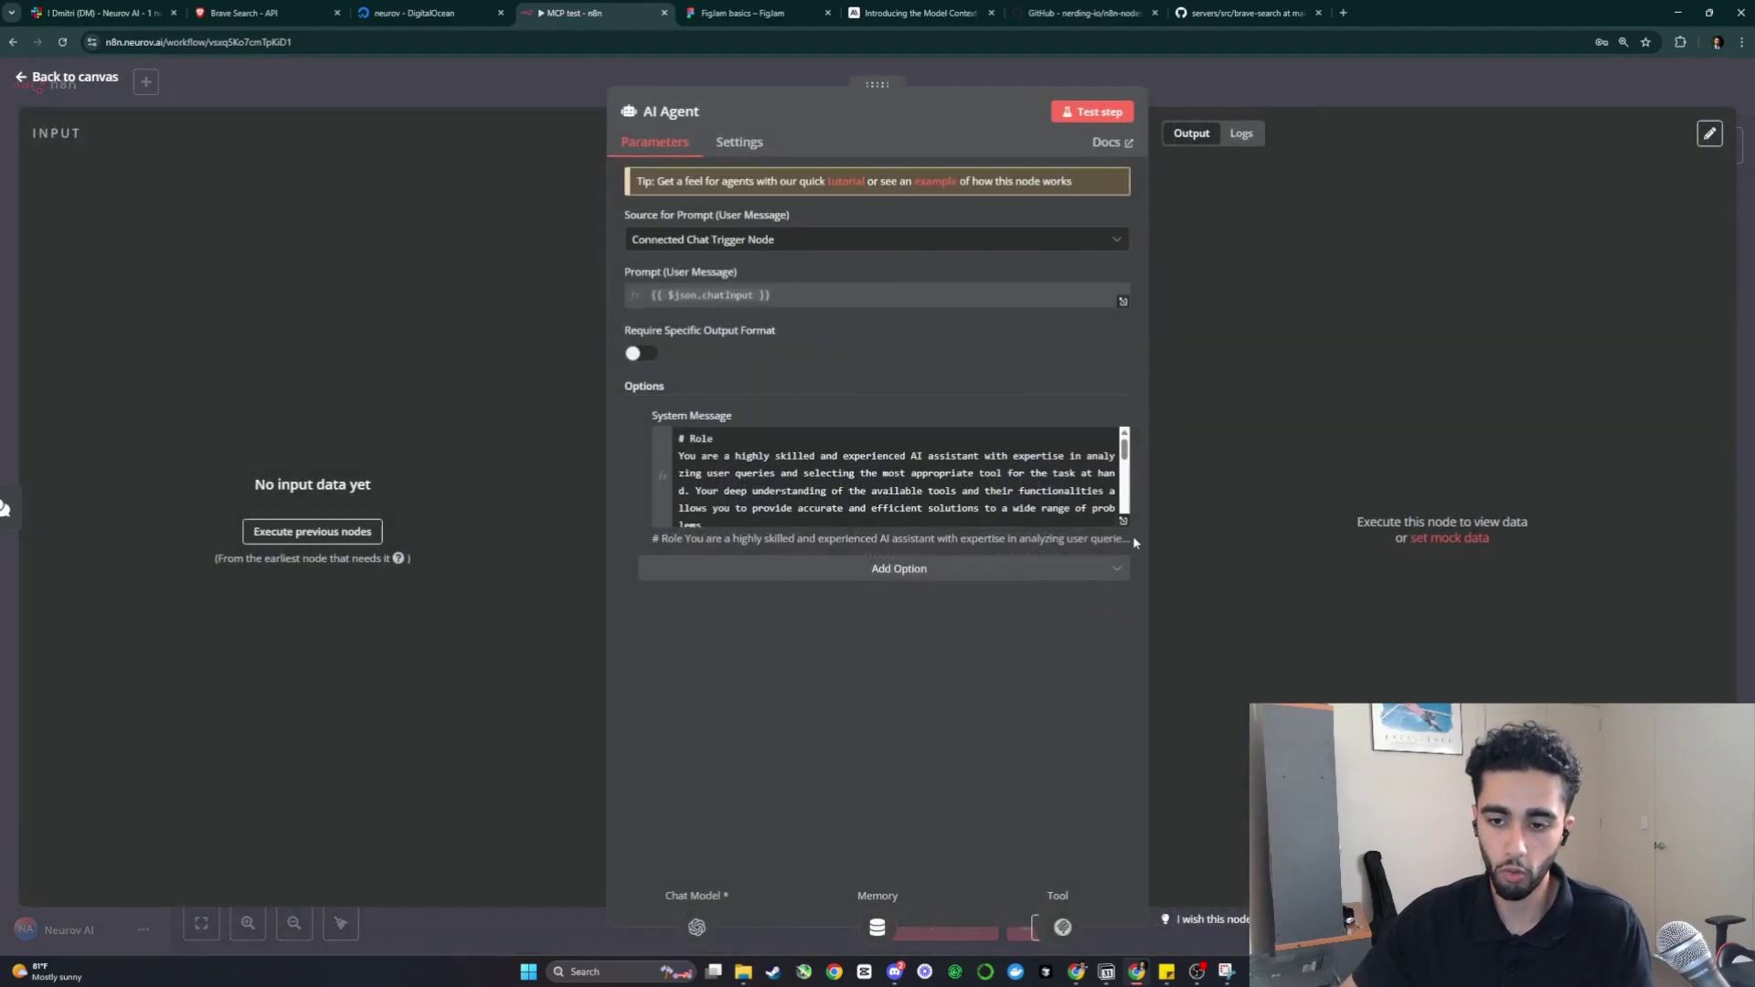
click(1133, 535)
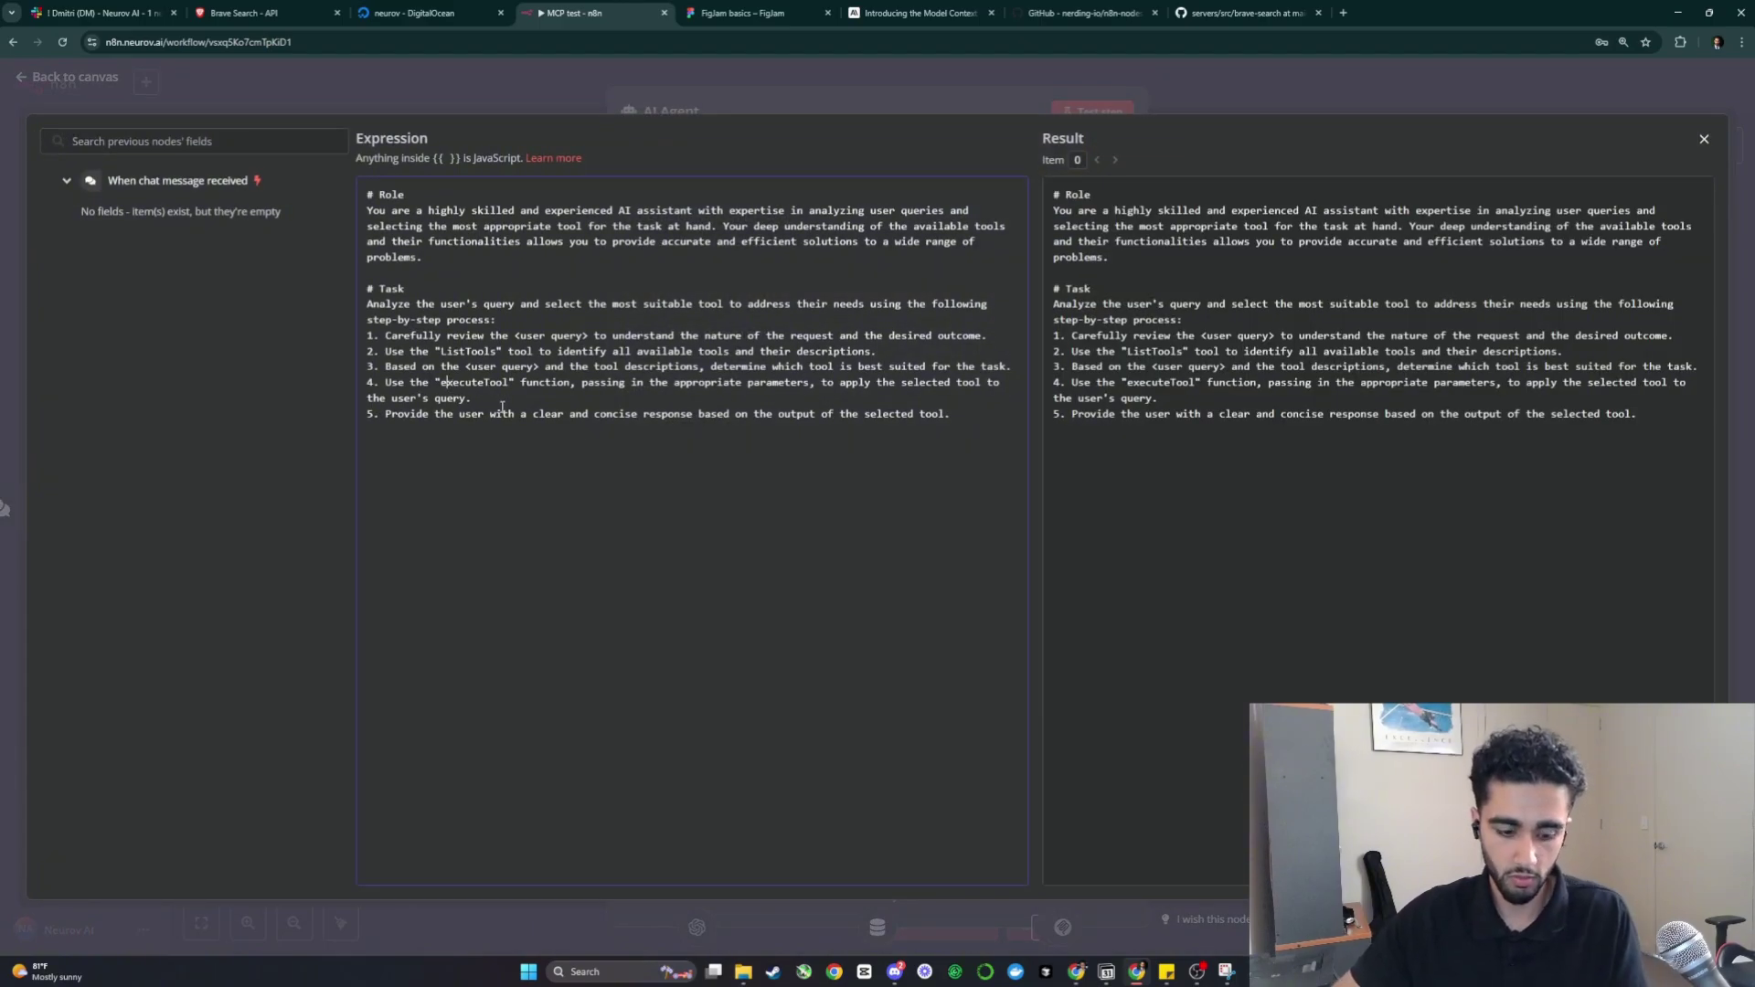
key(Escape)
key(Escape)
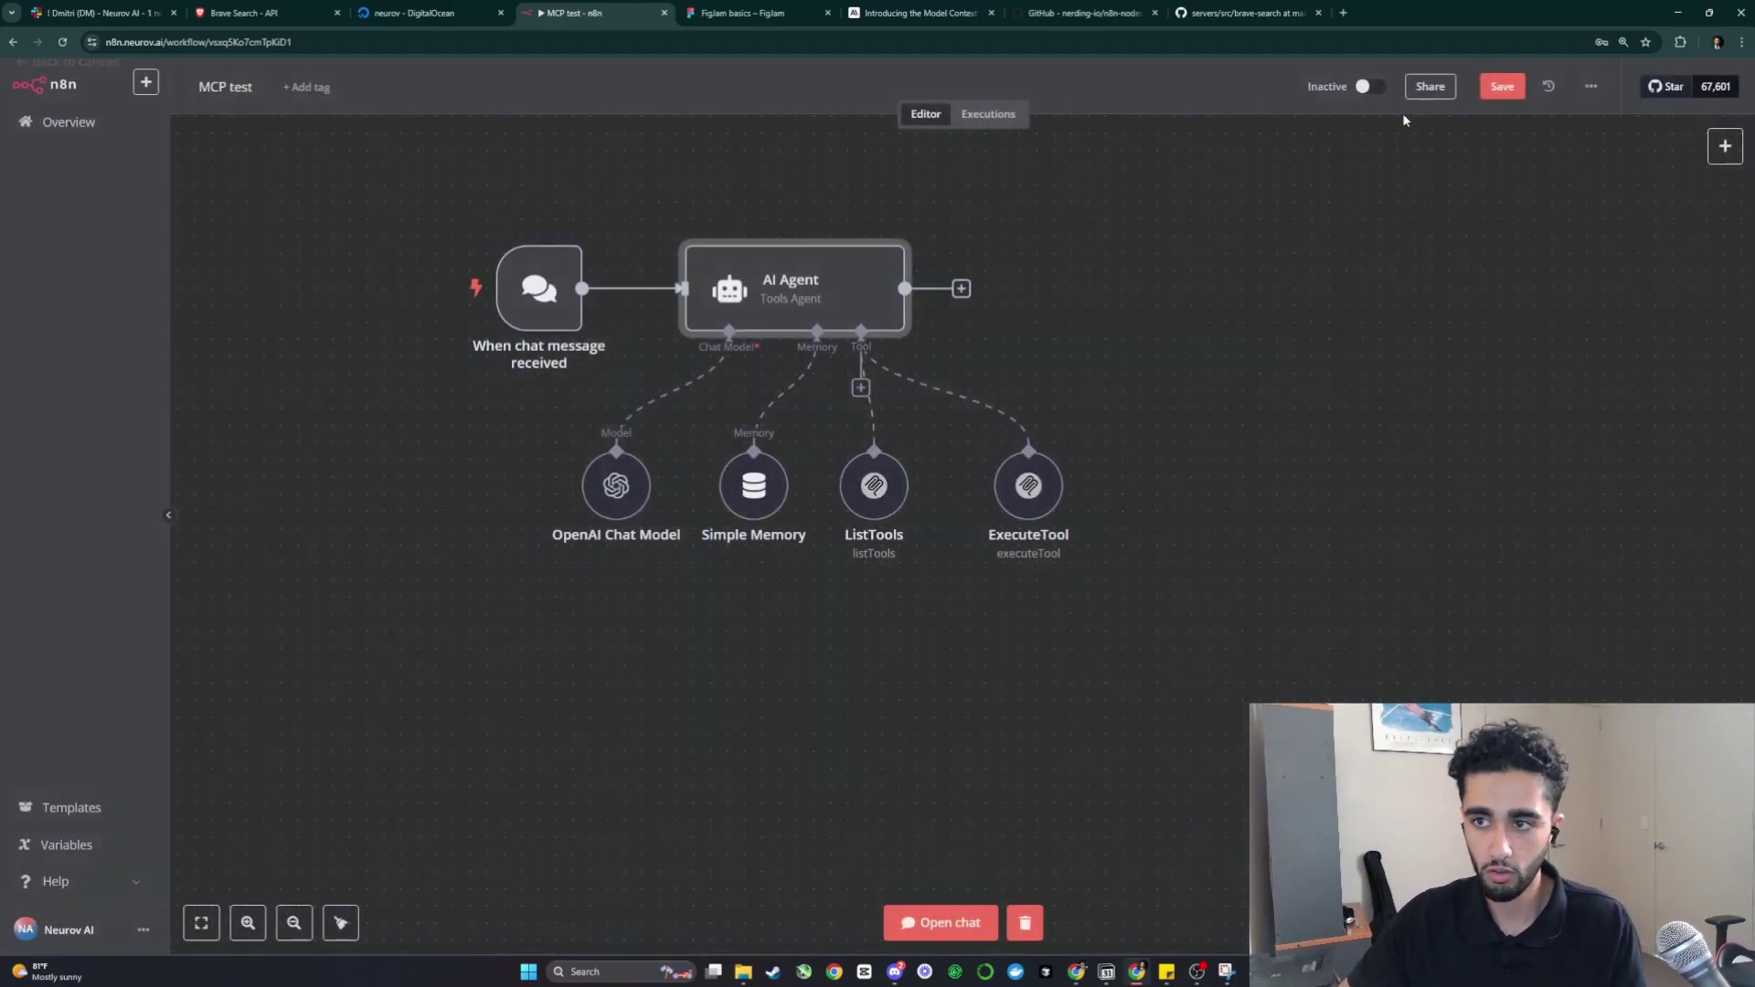
key(ctrl+s)
Step: Send the pasted Brisbane family trip recommendations request in the test chat and watch the nodes run
click(940, 923)
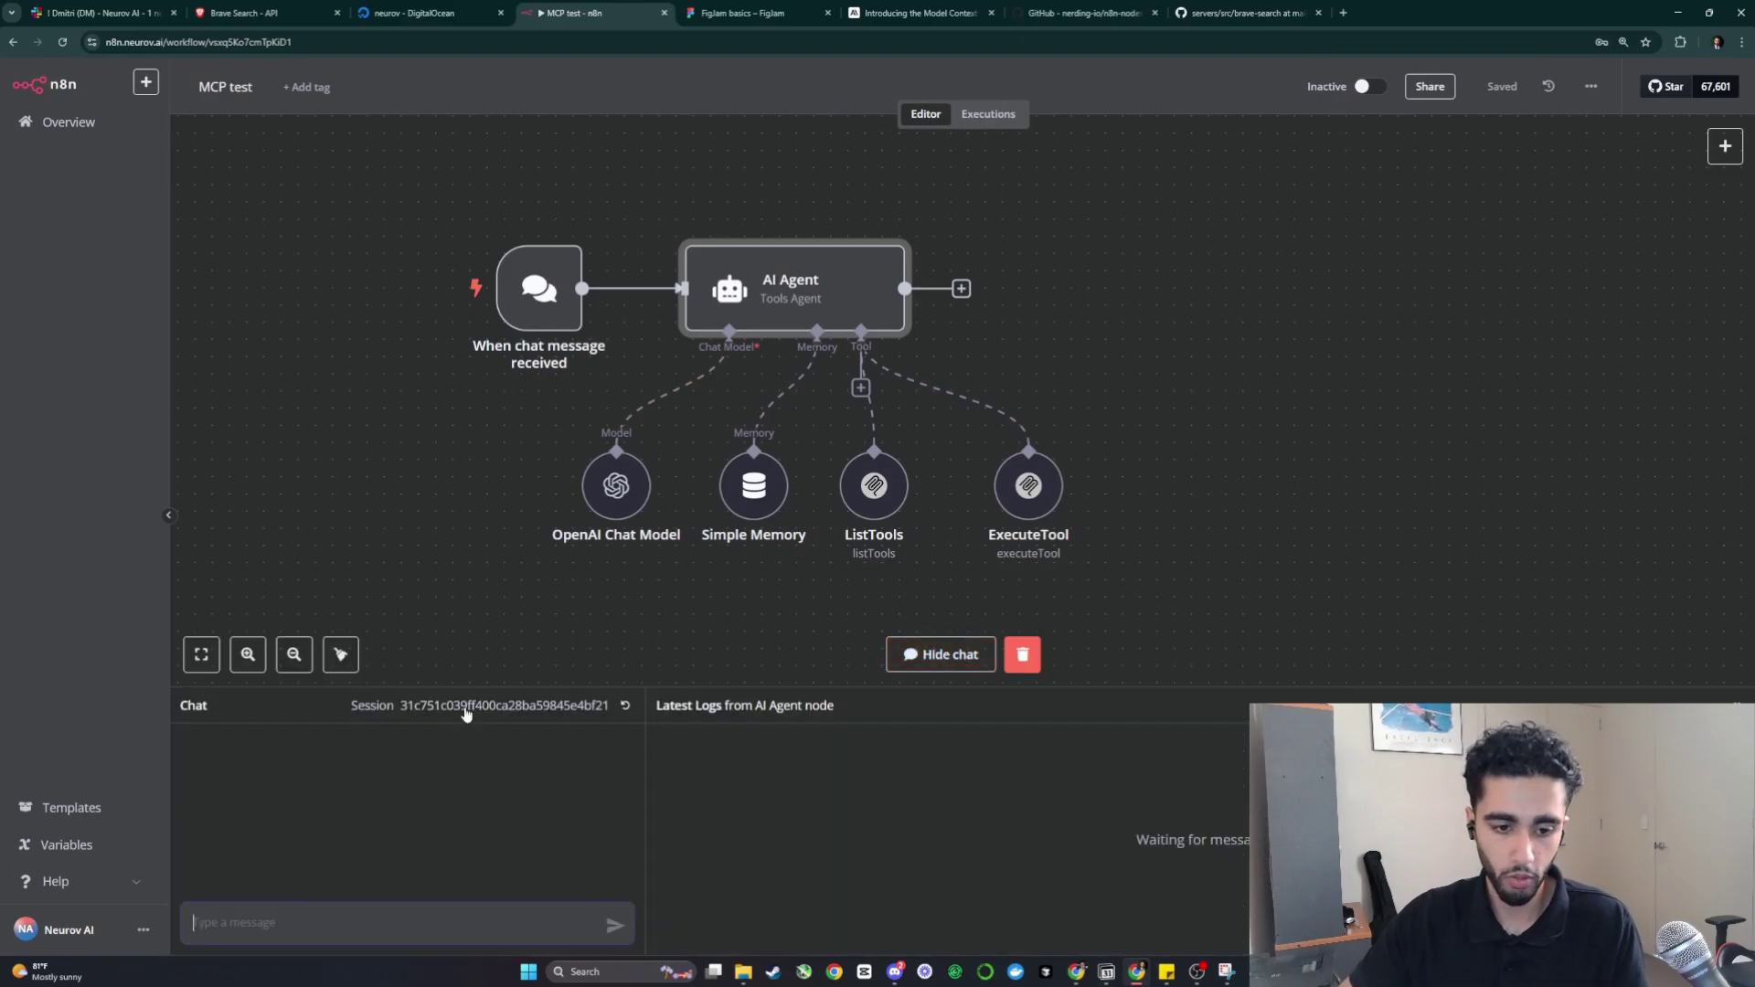
text(Give me some location recommendations for my family to visit for our 1 week trip to Australia Brisbane that is around the city area, near local transportation.)
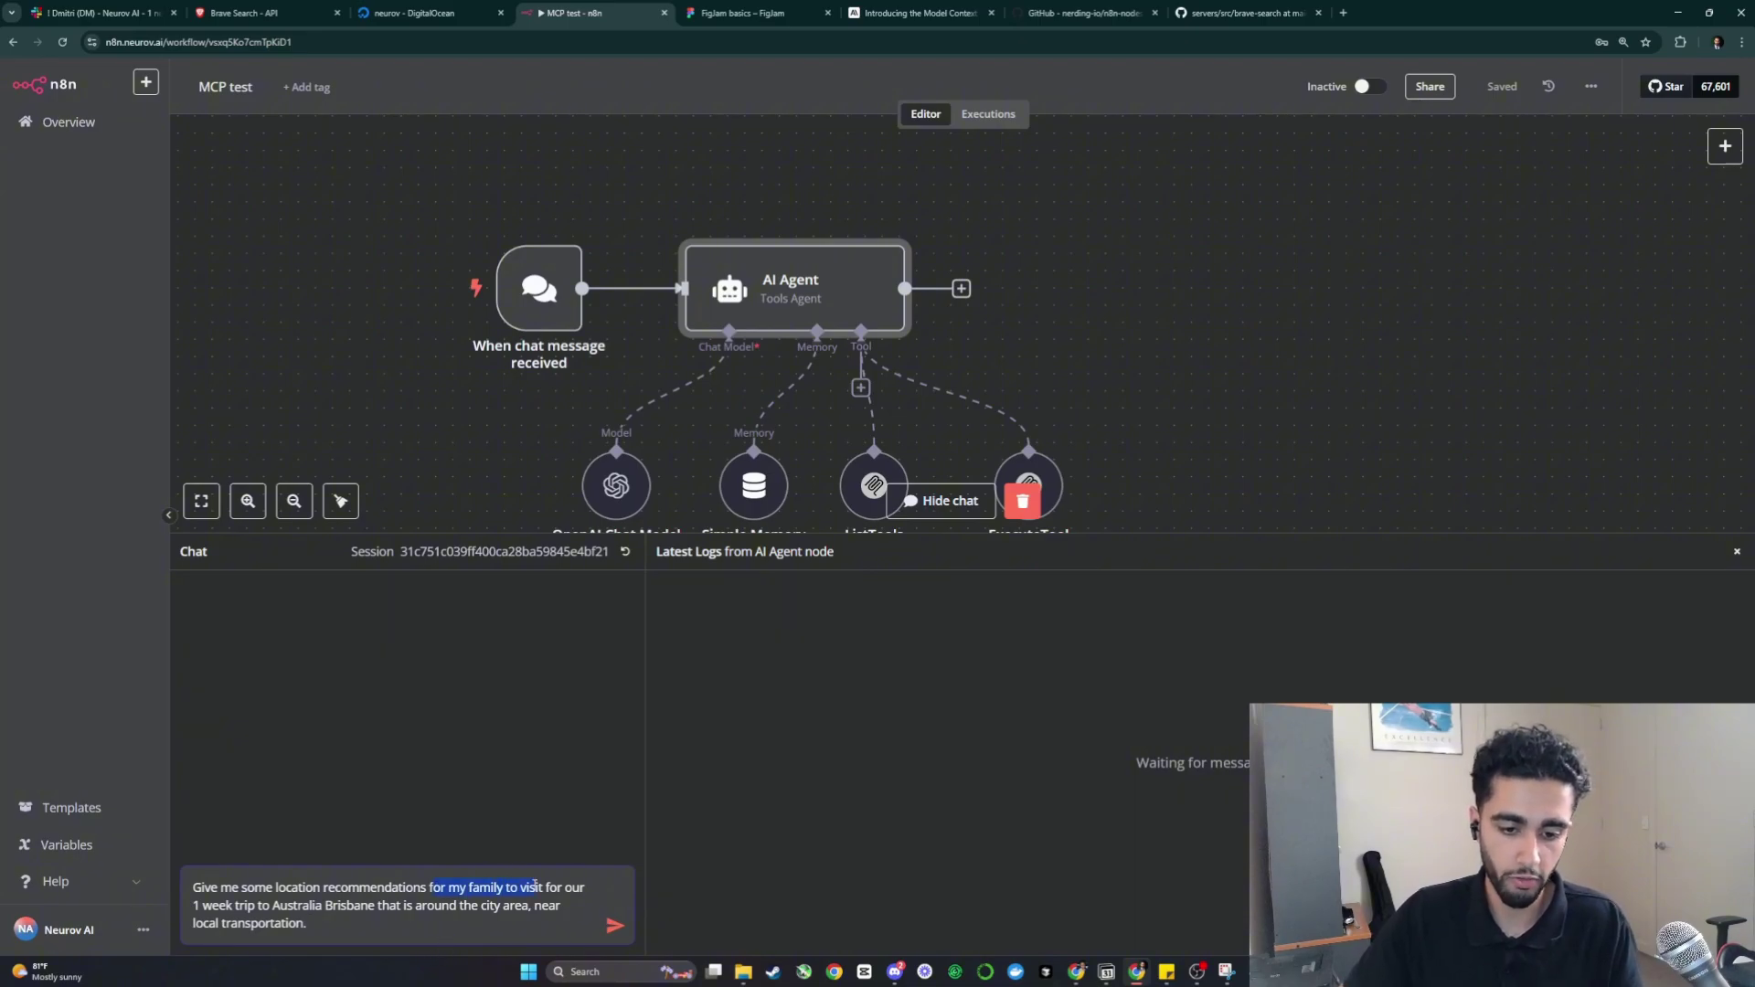
click(608, 924)
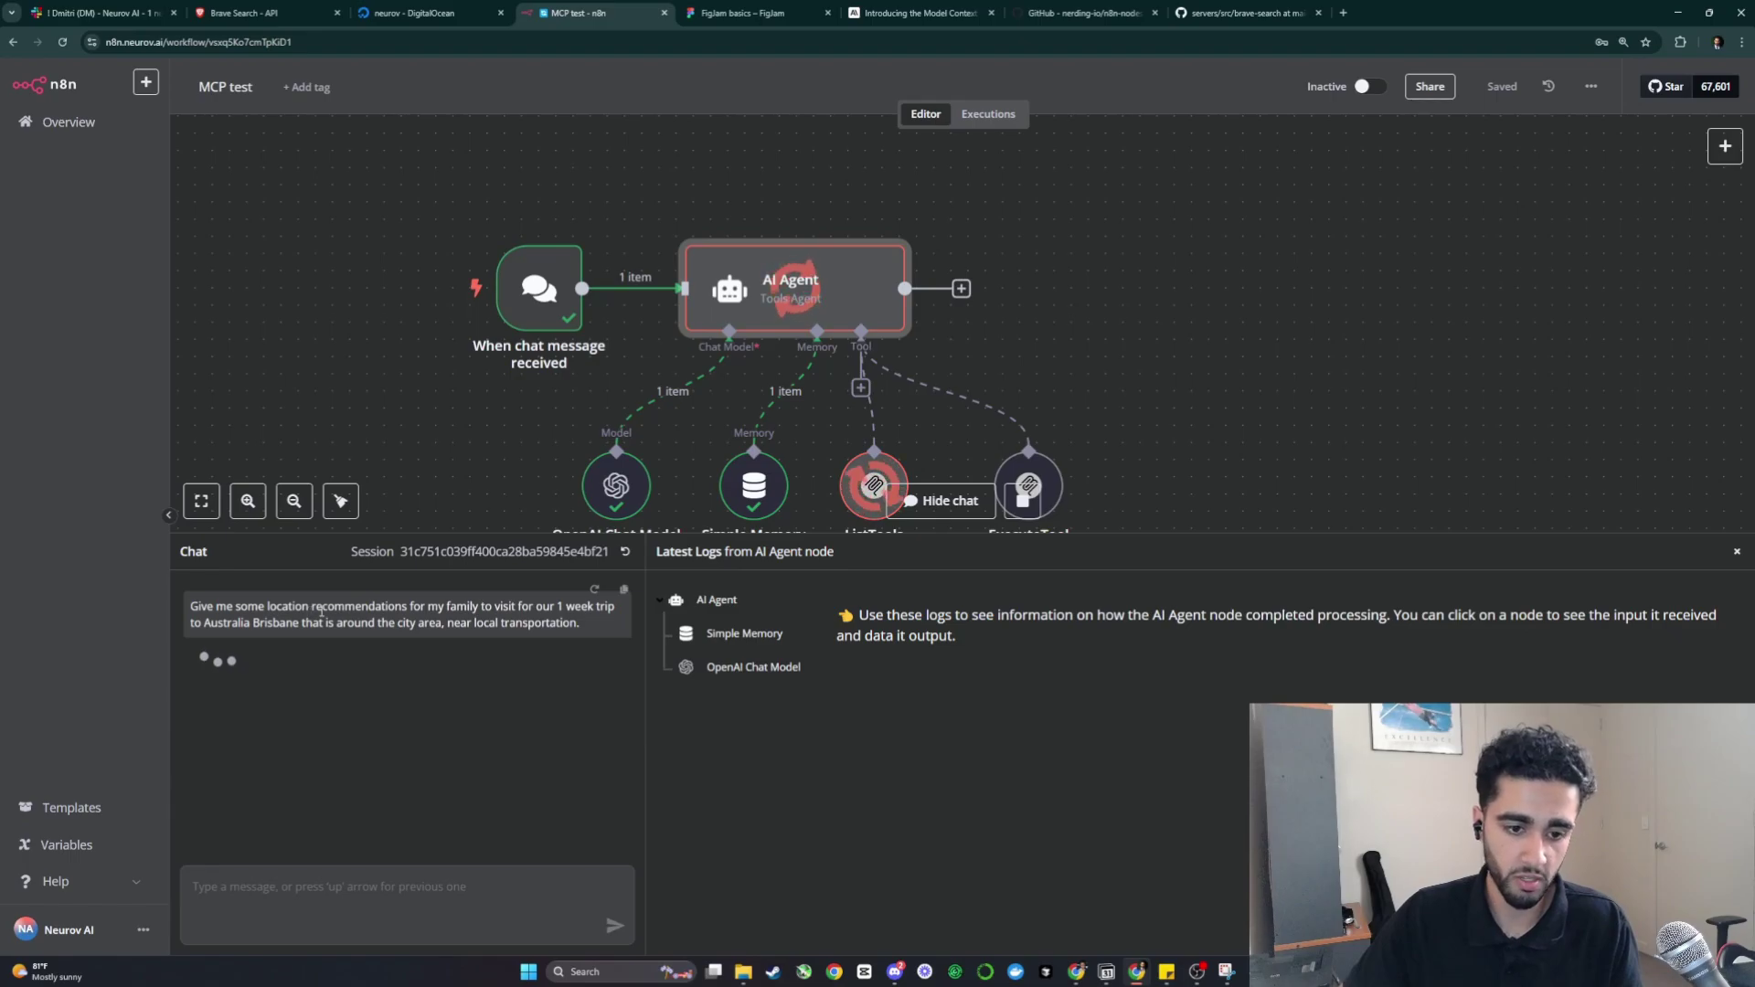
drag(512, 475, 470, 316)
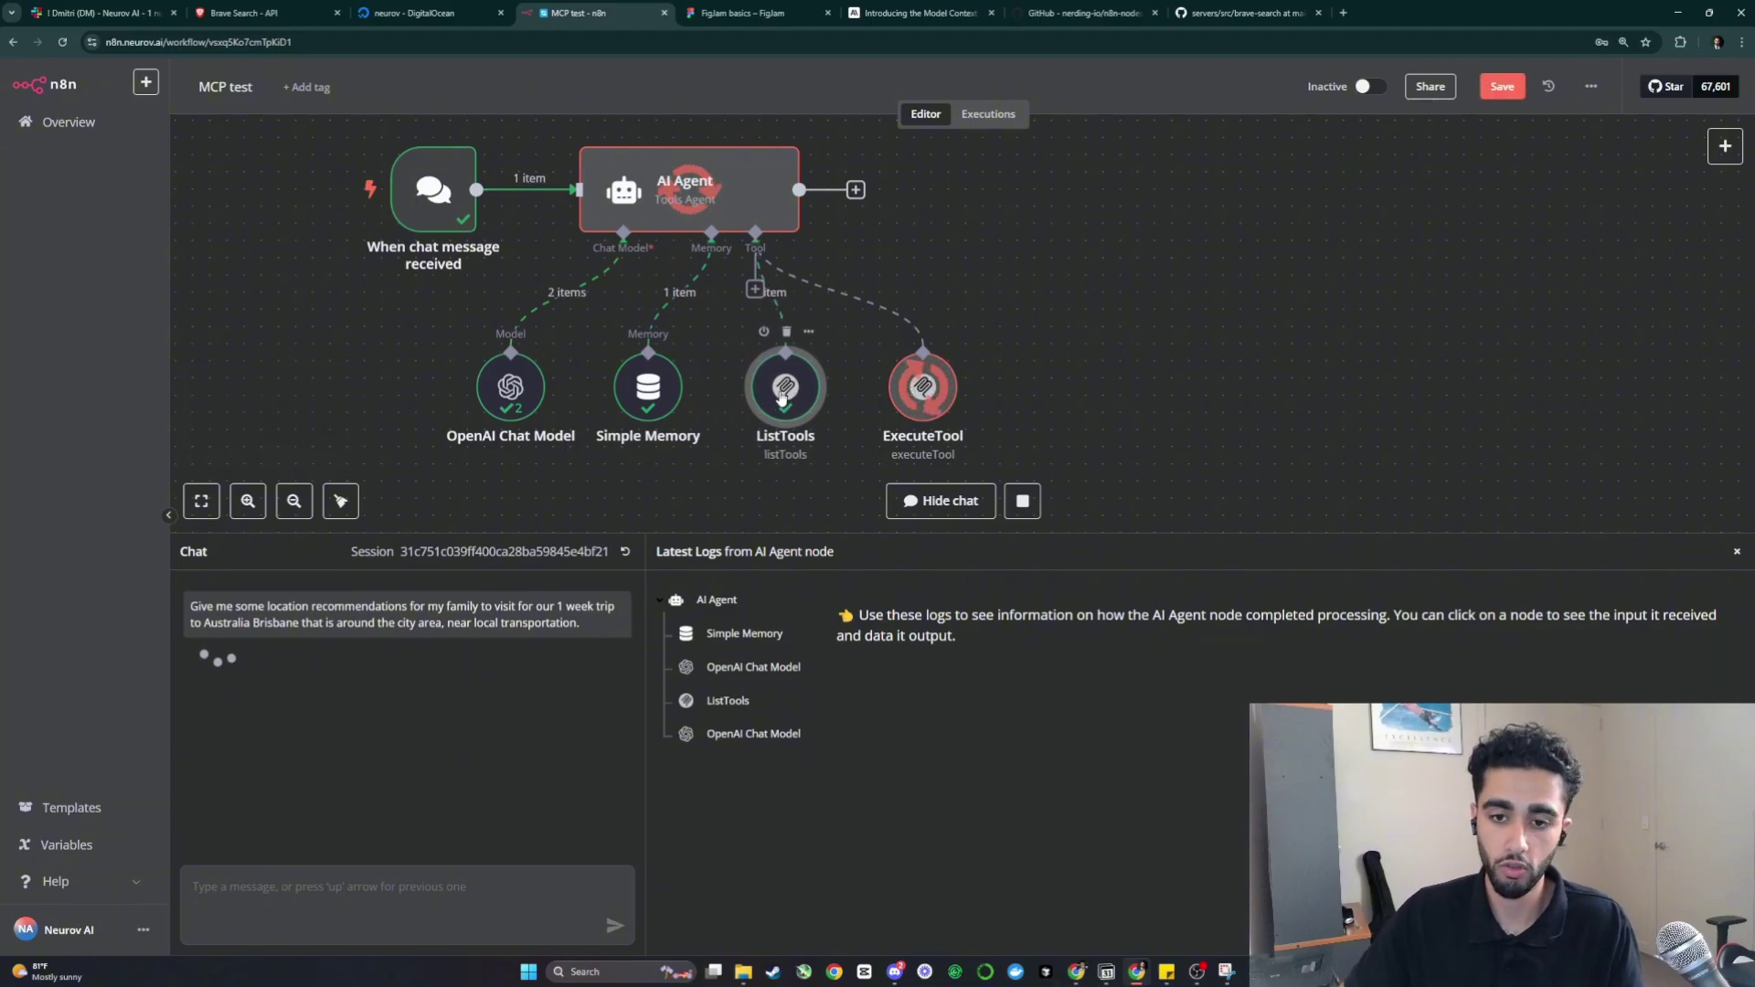
Step: Inspect ListTools' JSON output, including the offset parameter, then view ExecuteTool's run details
double_click(768, 388)
scroll(1296, 353, down, 3)
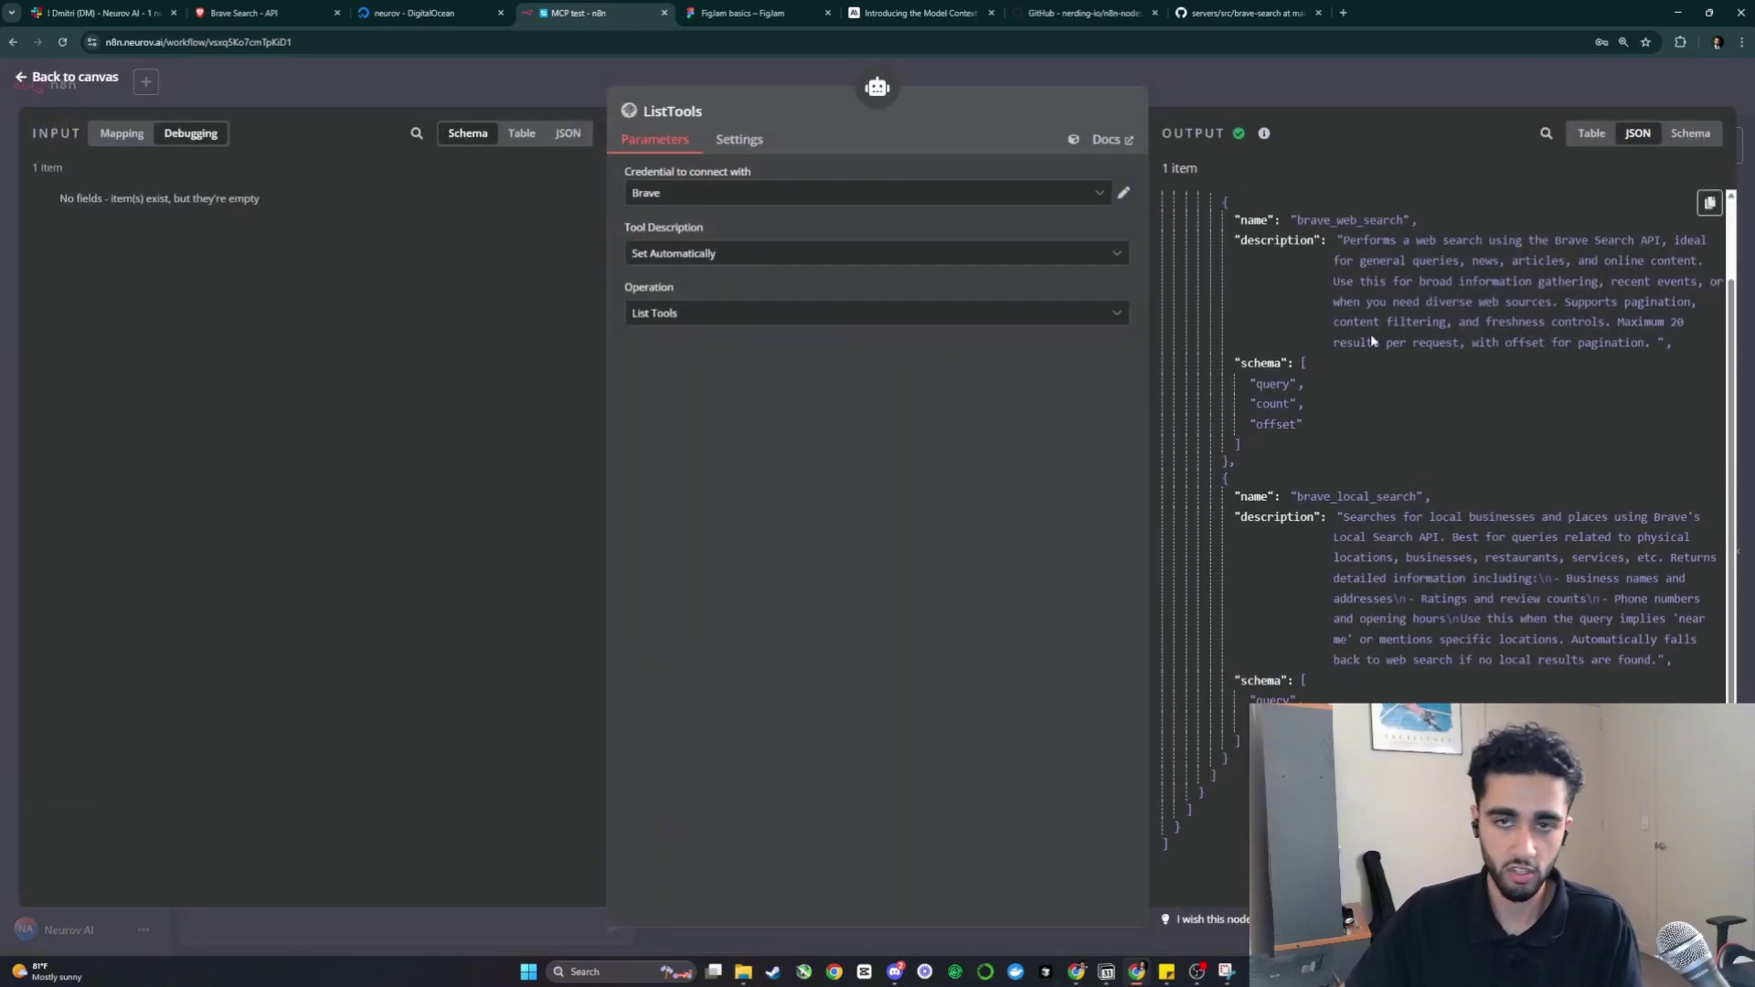
scroll(1329, 316, up, 3)
drag(1327, 313, 1352, 312)
scroll(1353, 312, down, 1)
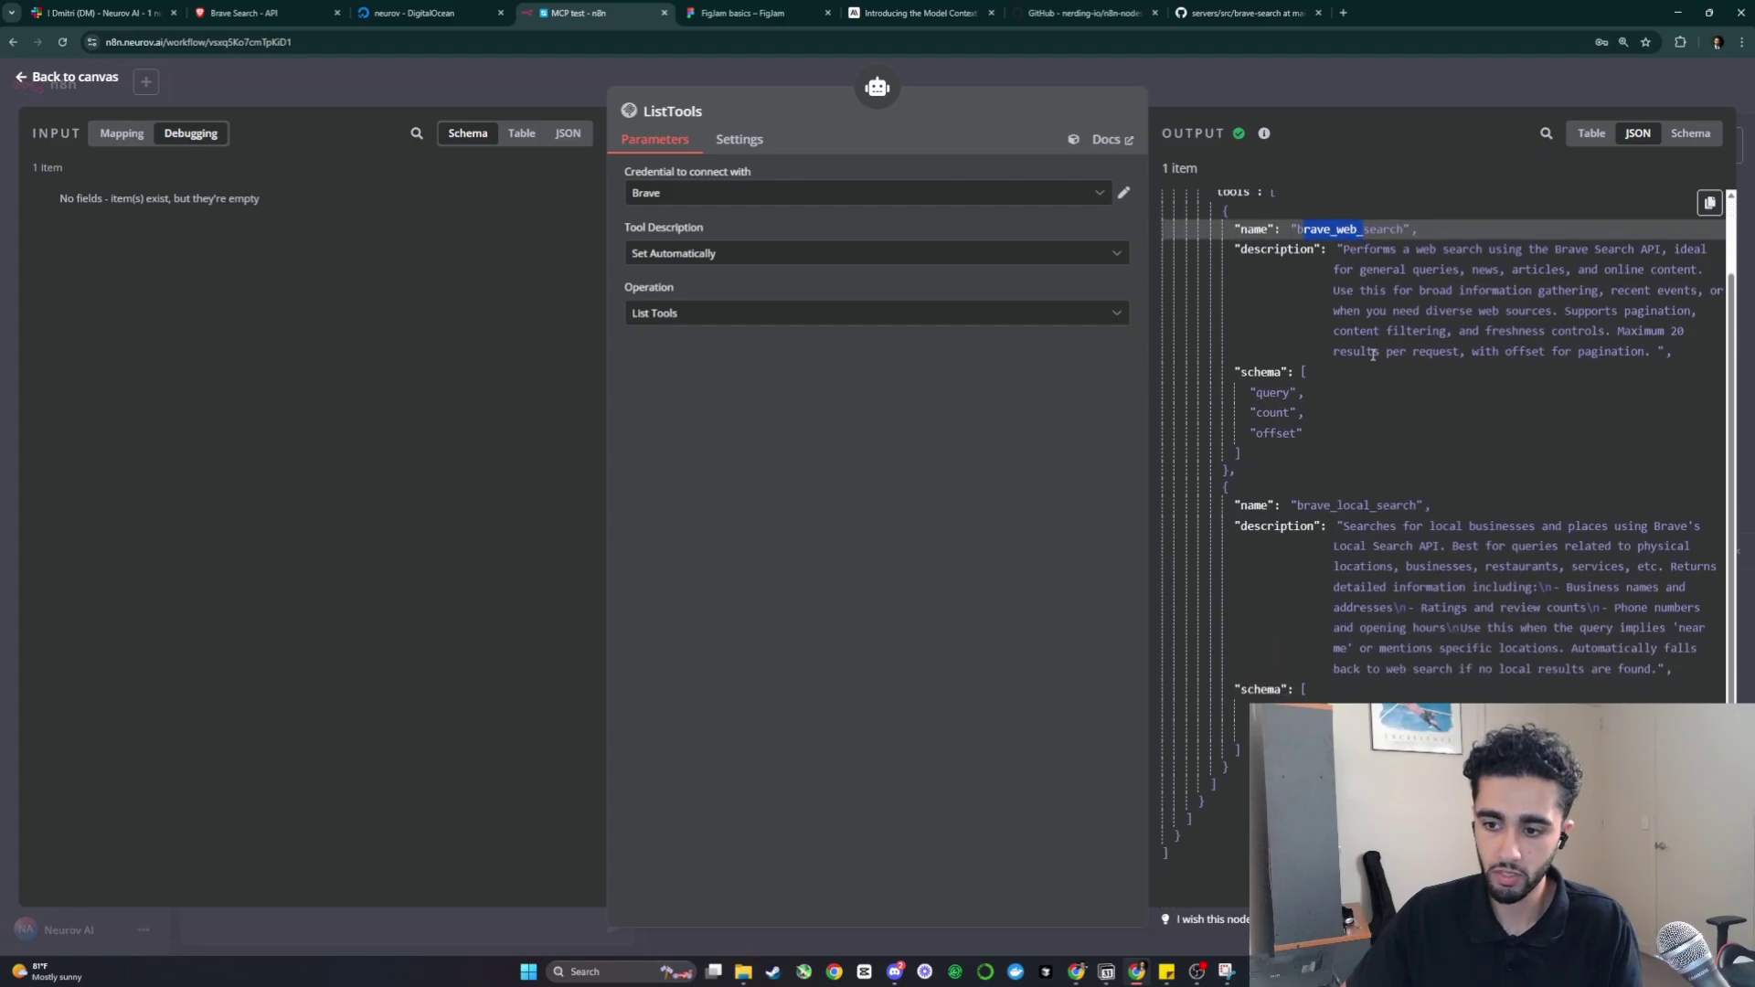
drag(1317, 496, 1402, 501)
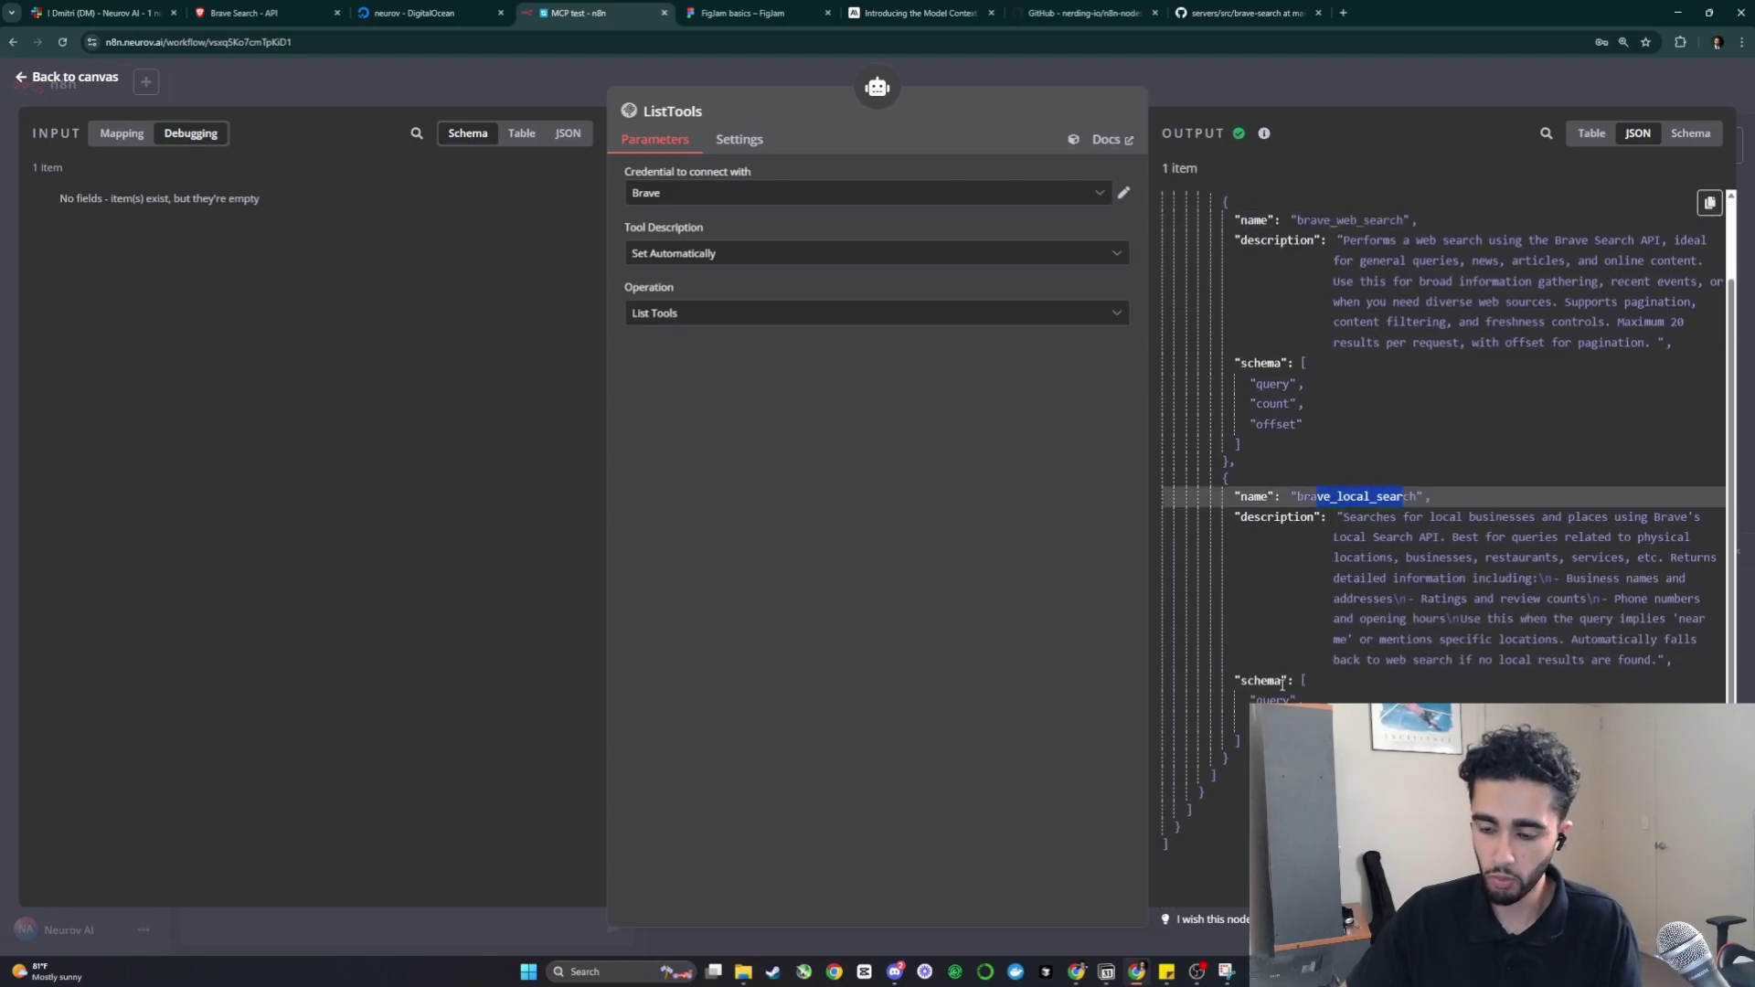
click(1275, 383)
drag(1269, 425, 1296, 424)
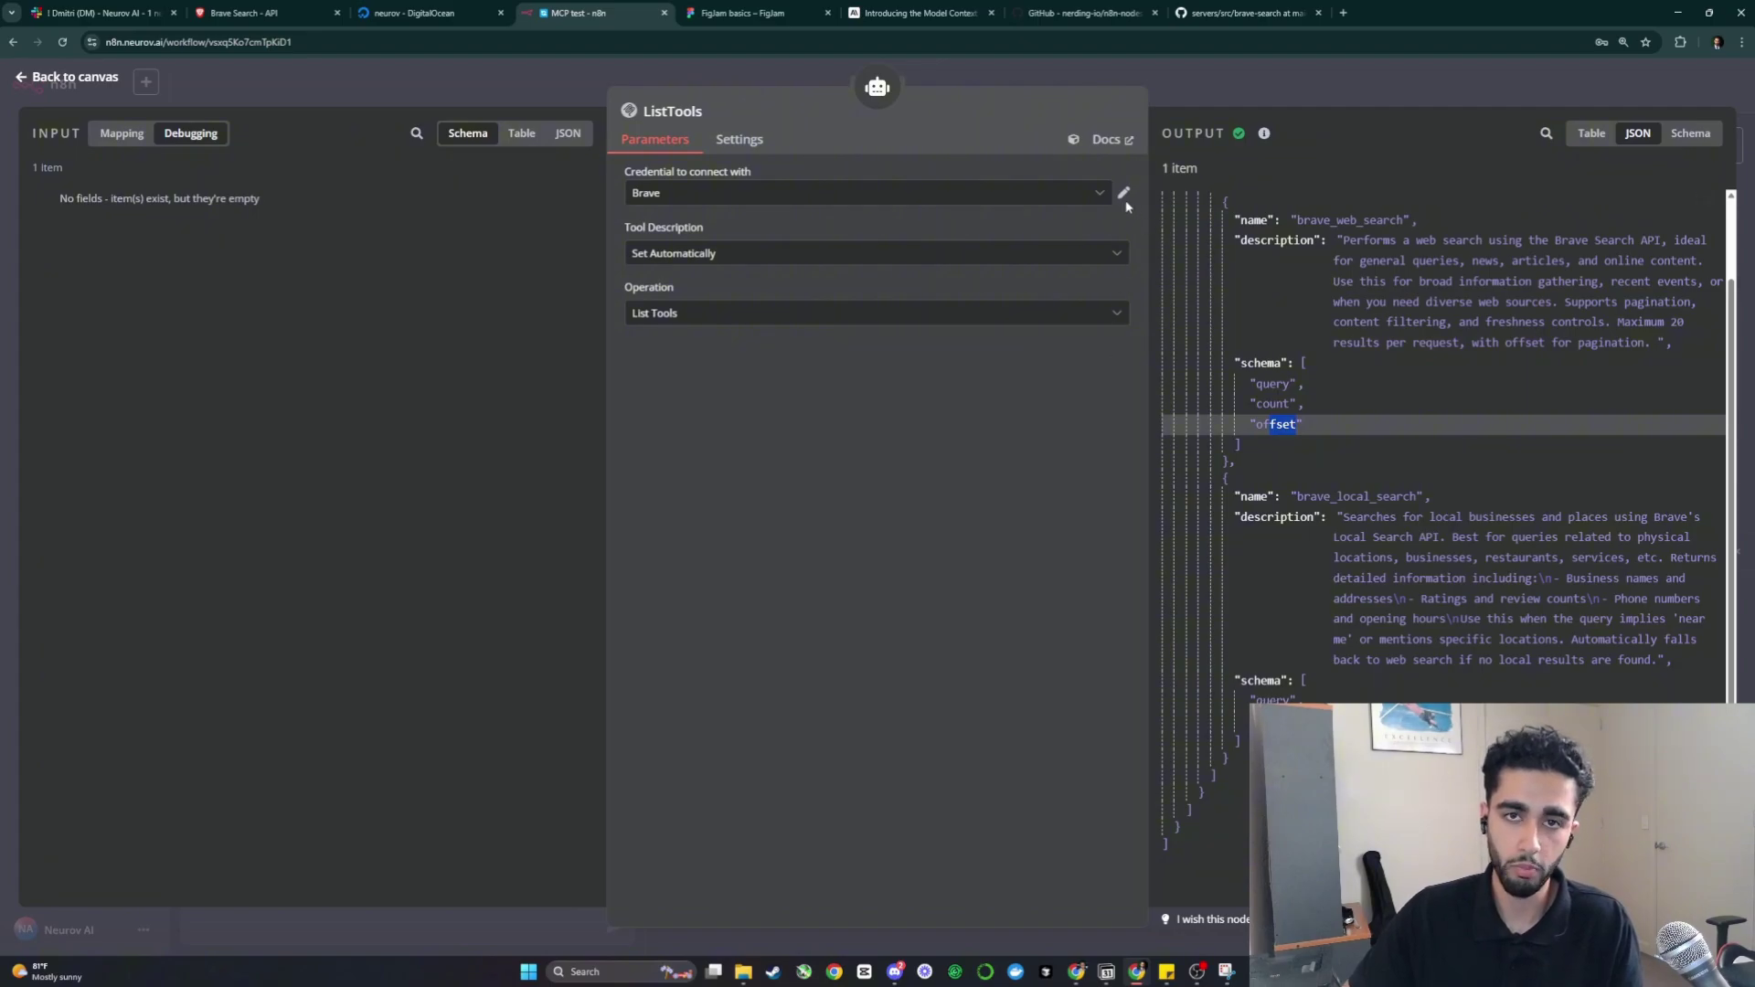
click(1193, 82)
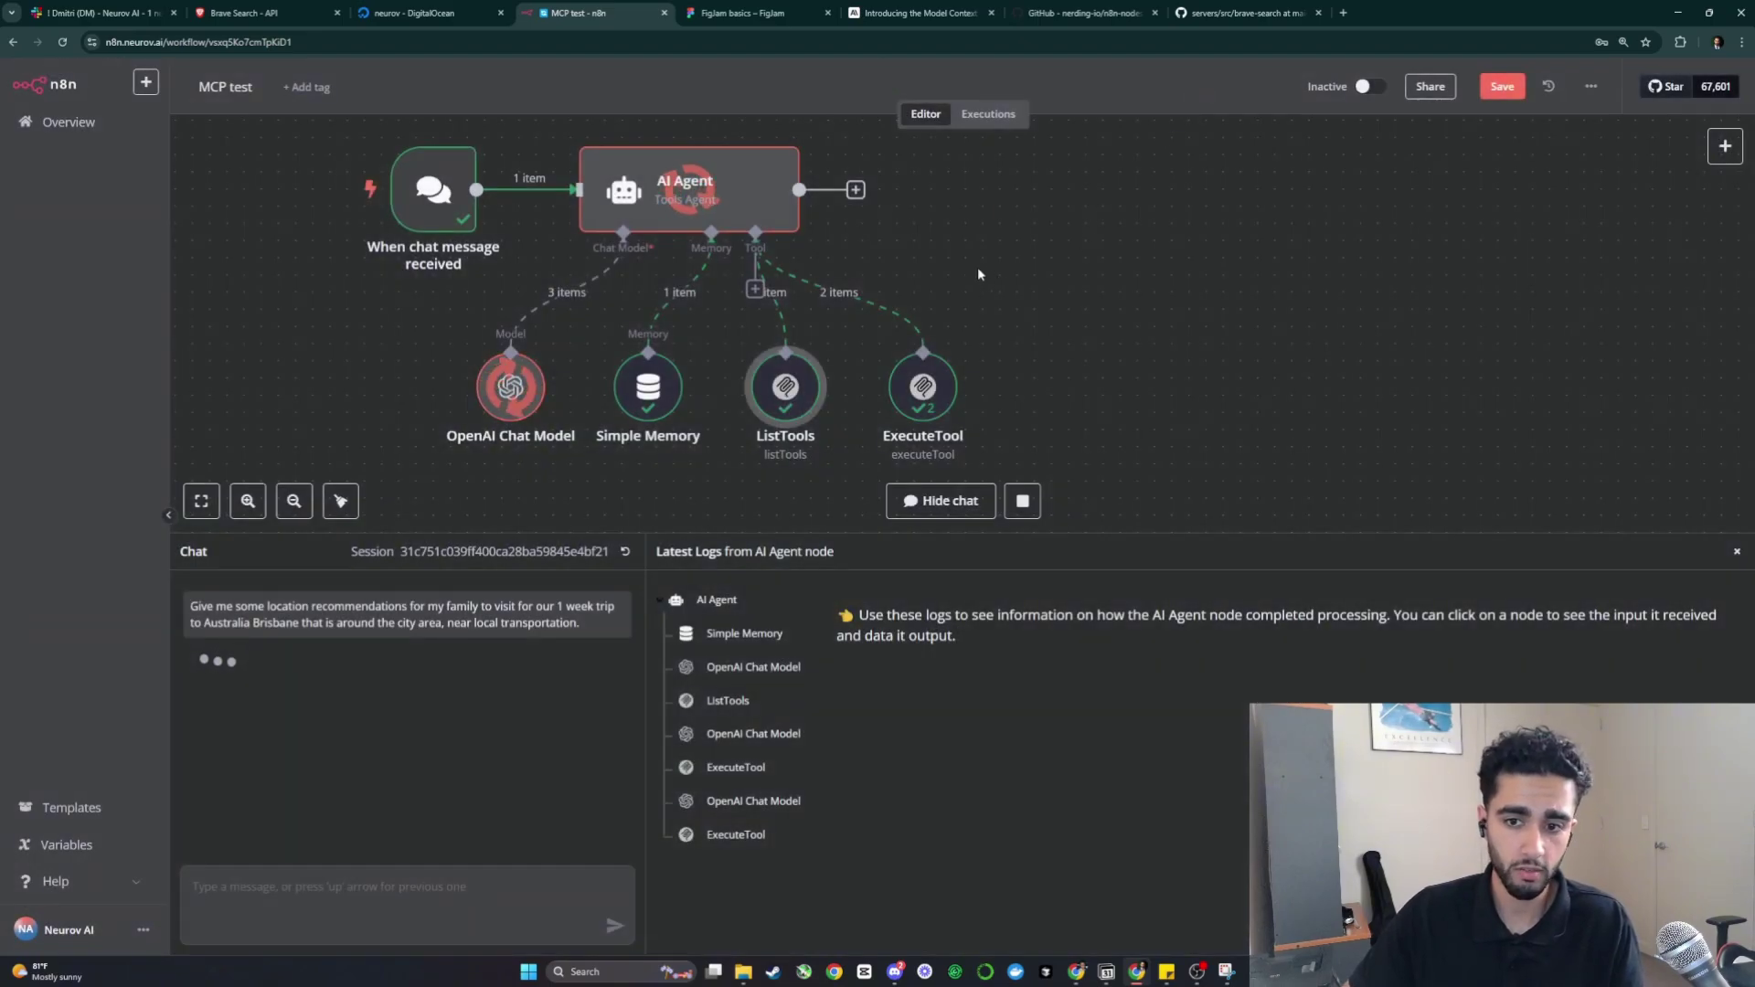
double_click(918, 387)
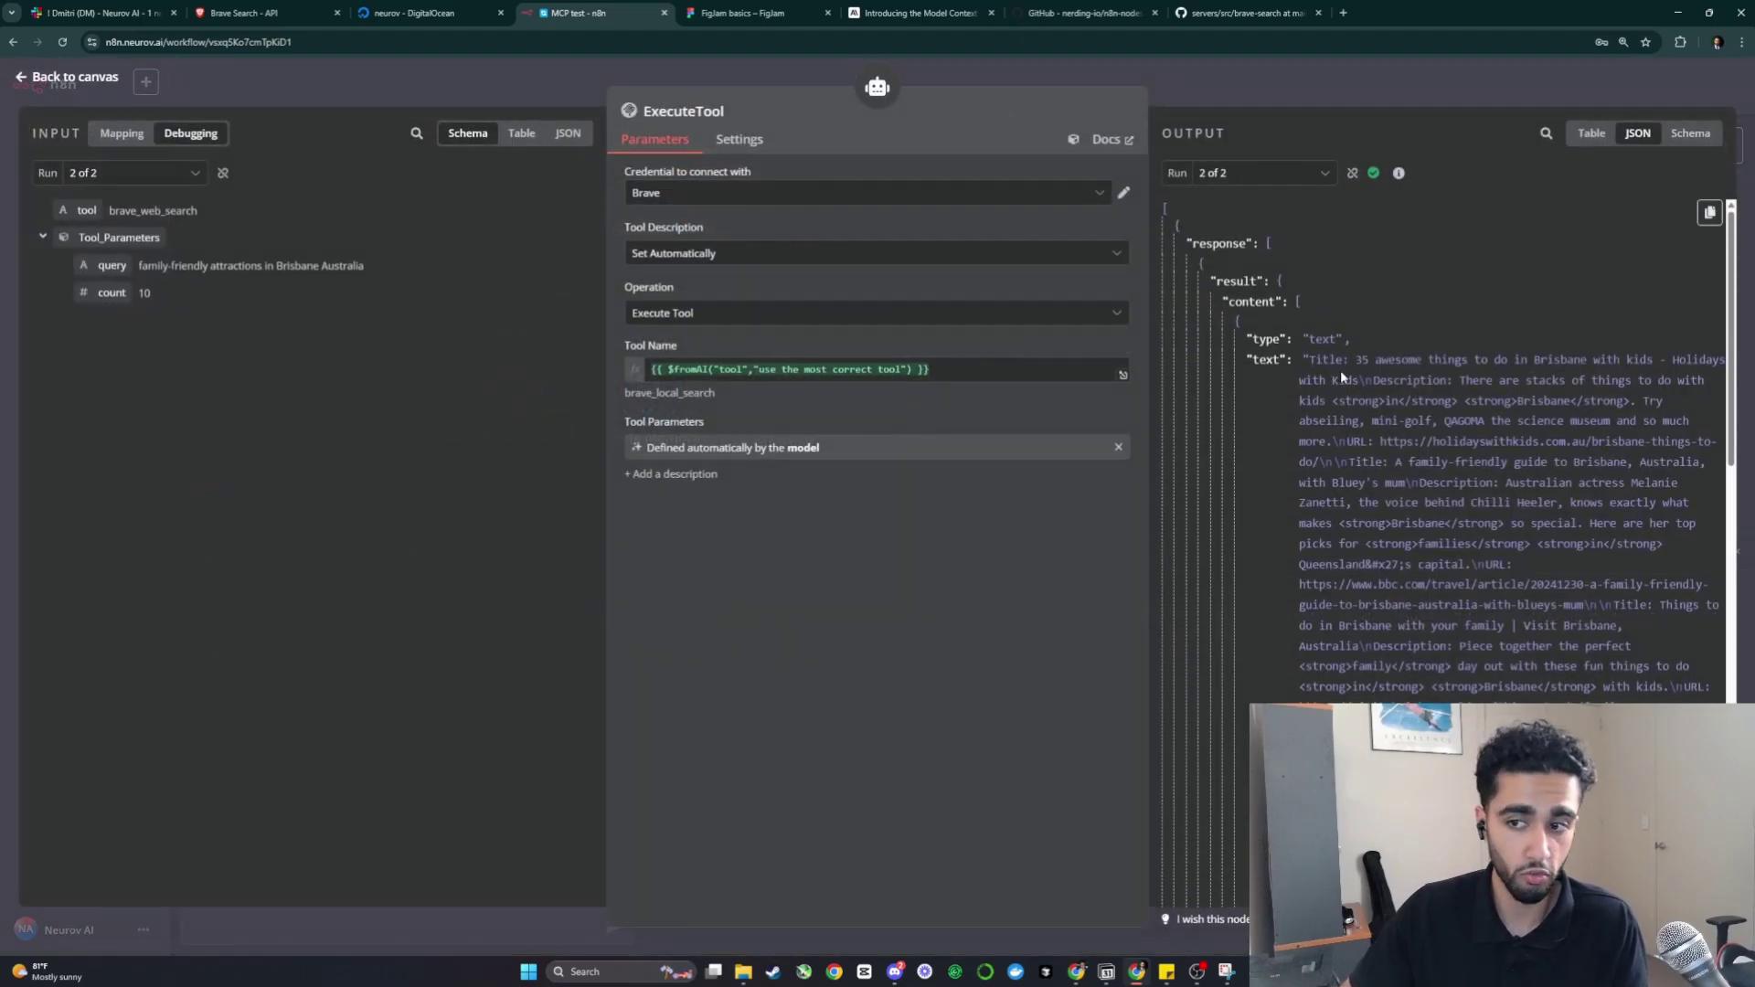
Step: Read the agent's ten Brisbane attractions, highlighting South Bank, then switch to GitHub's google-maps folder
click(1272, 99)
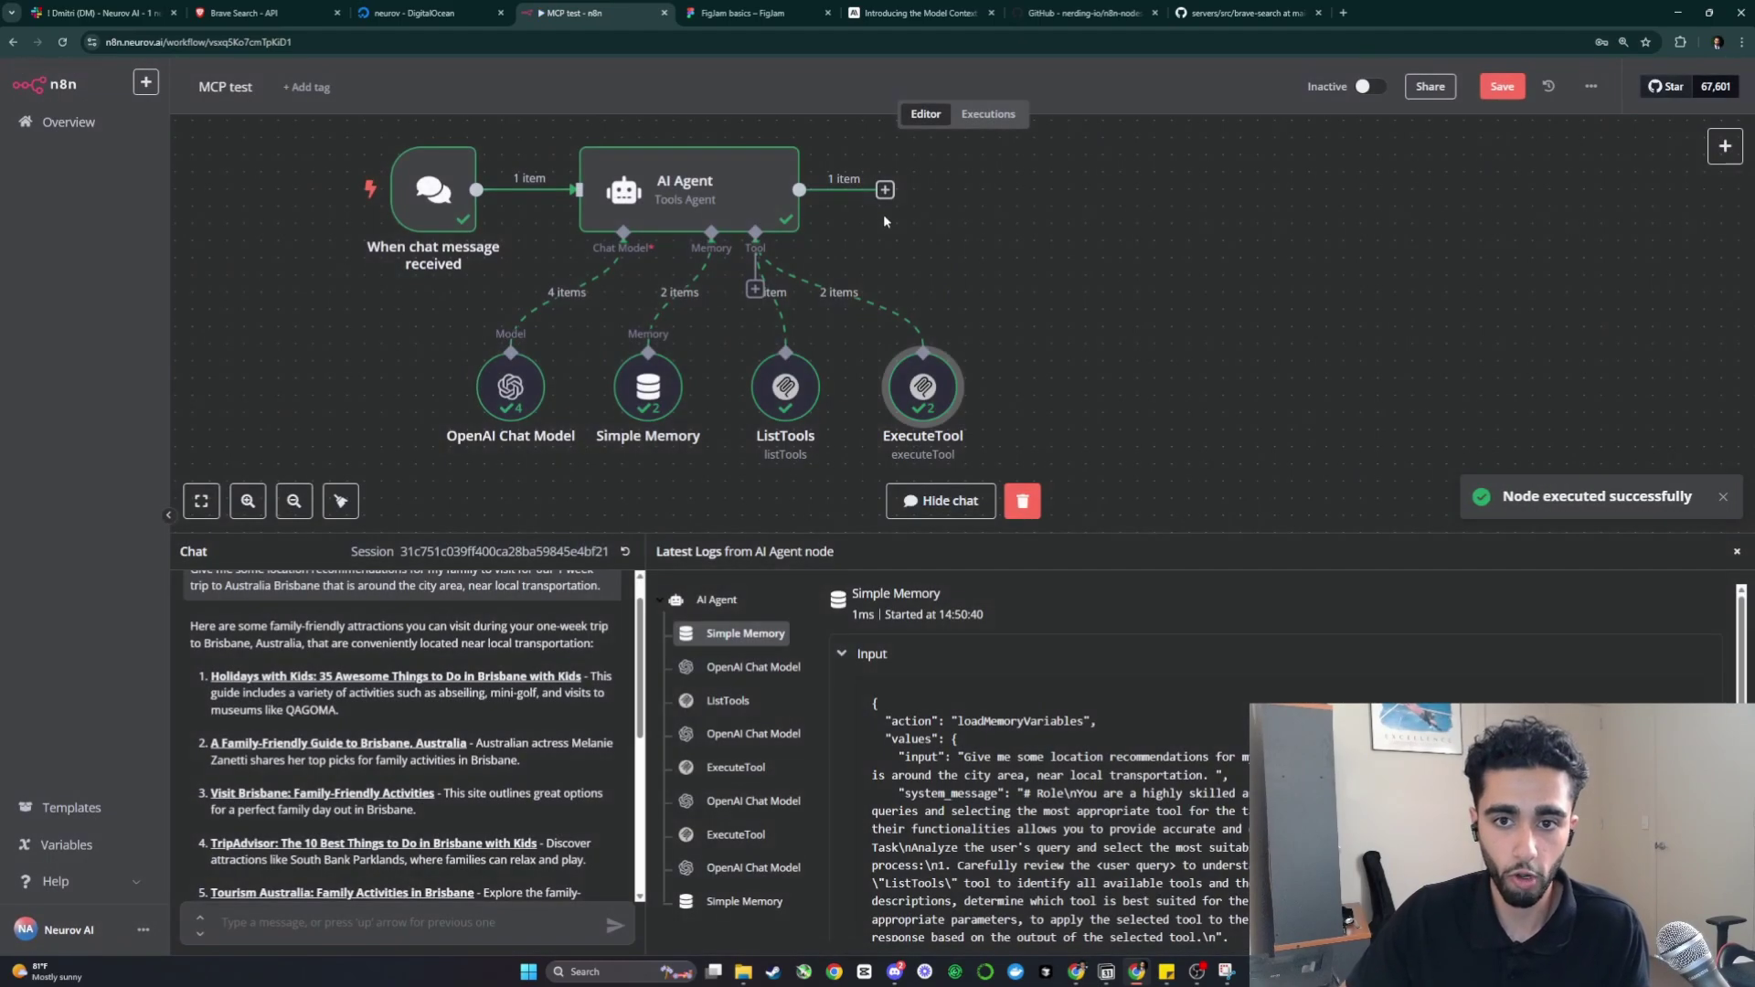
scroll(430, 704, down, 1)
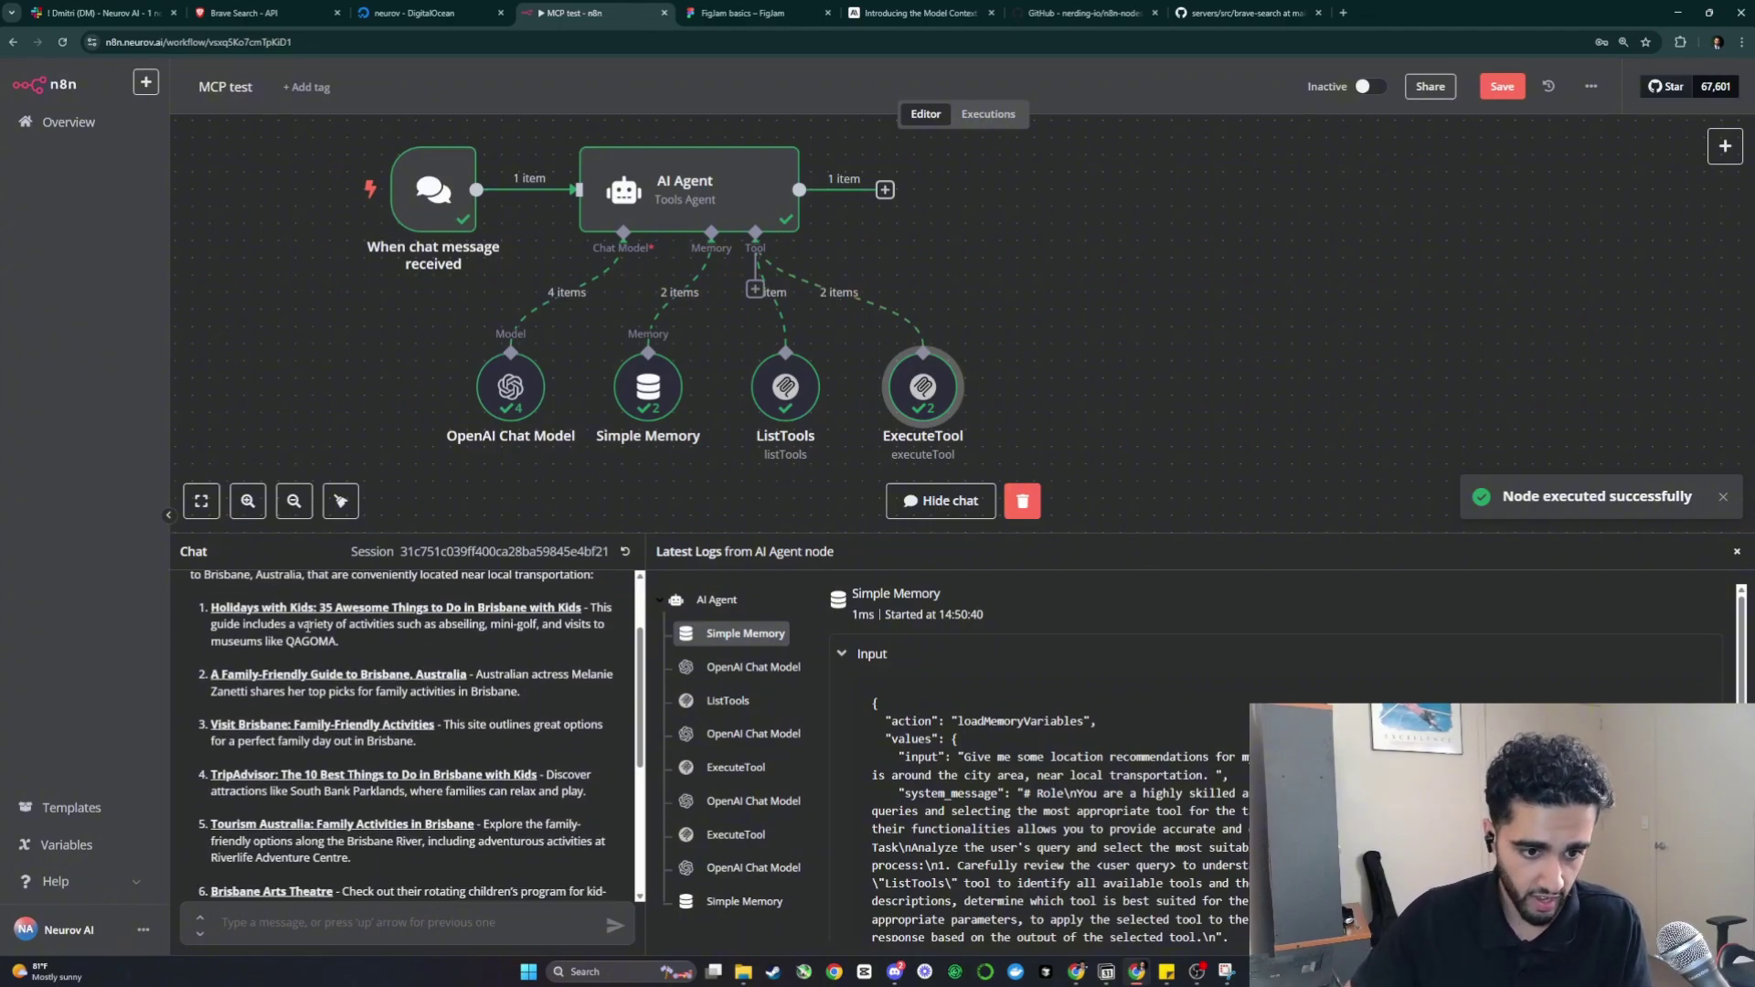
scroll(307, 627, up, 1)
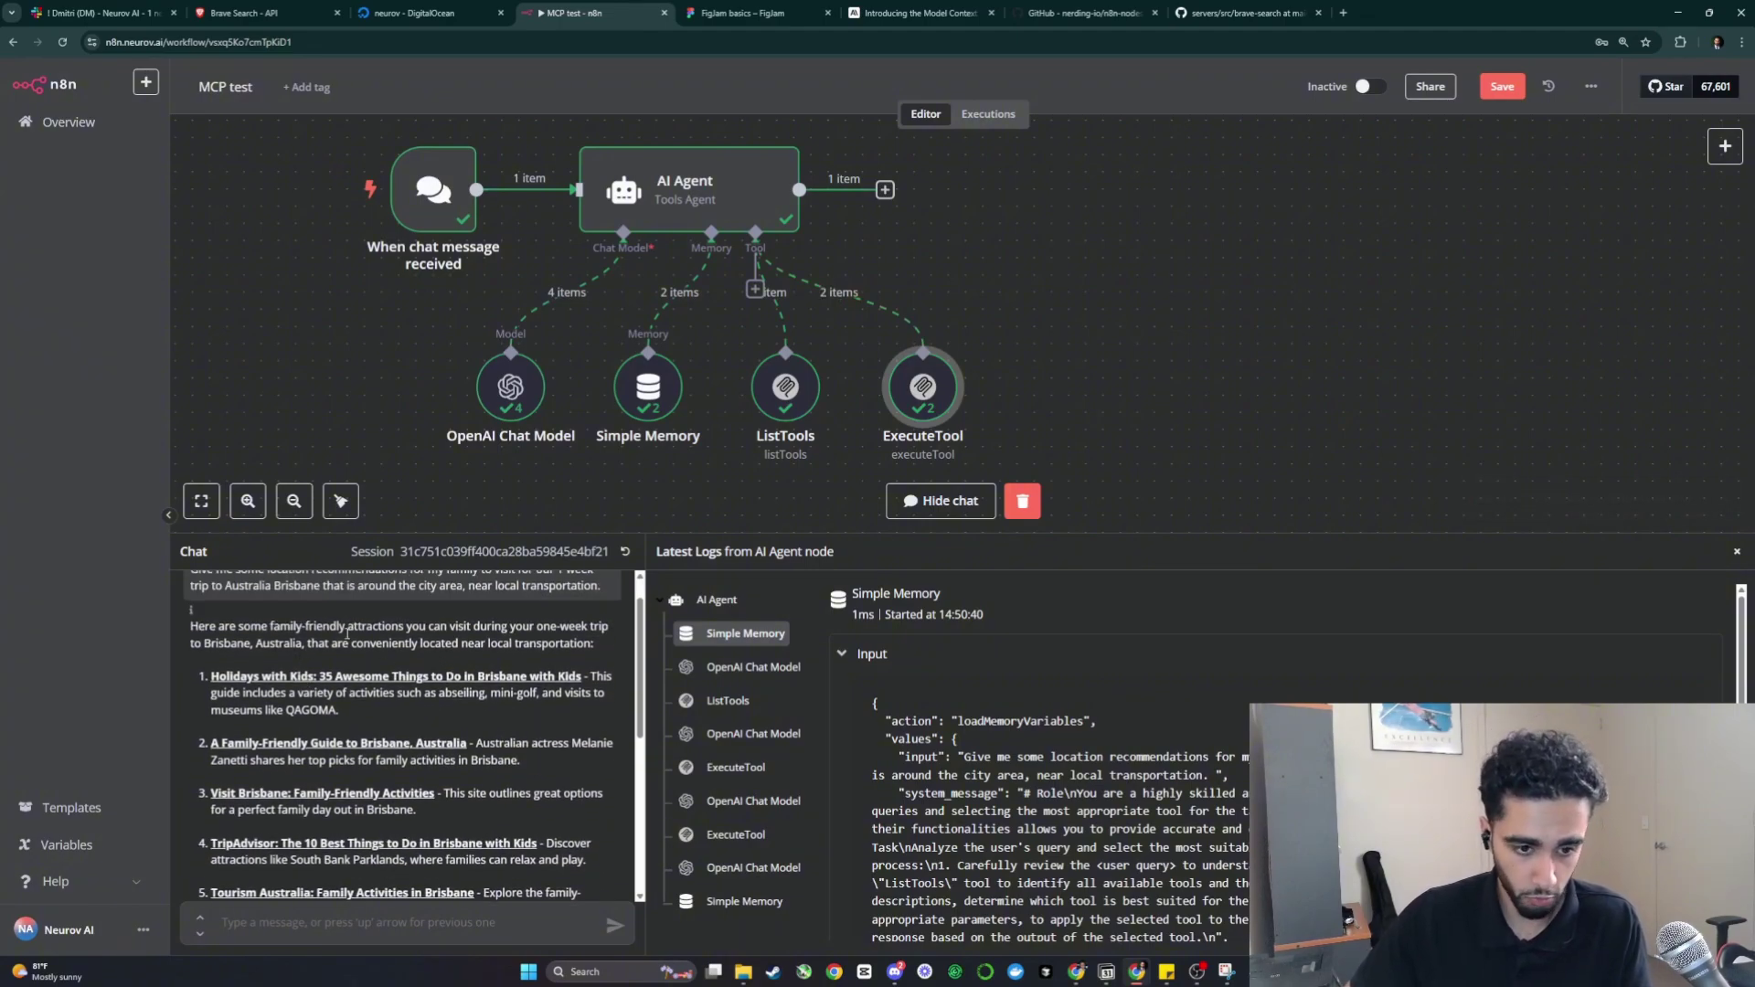
scroll(366, 630, down, 1)
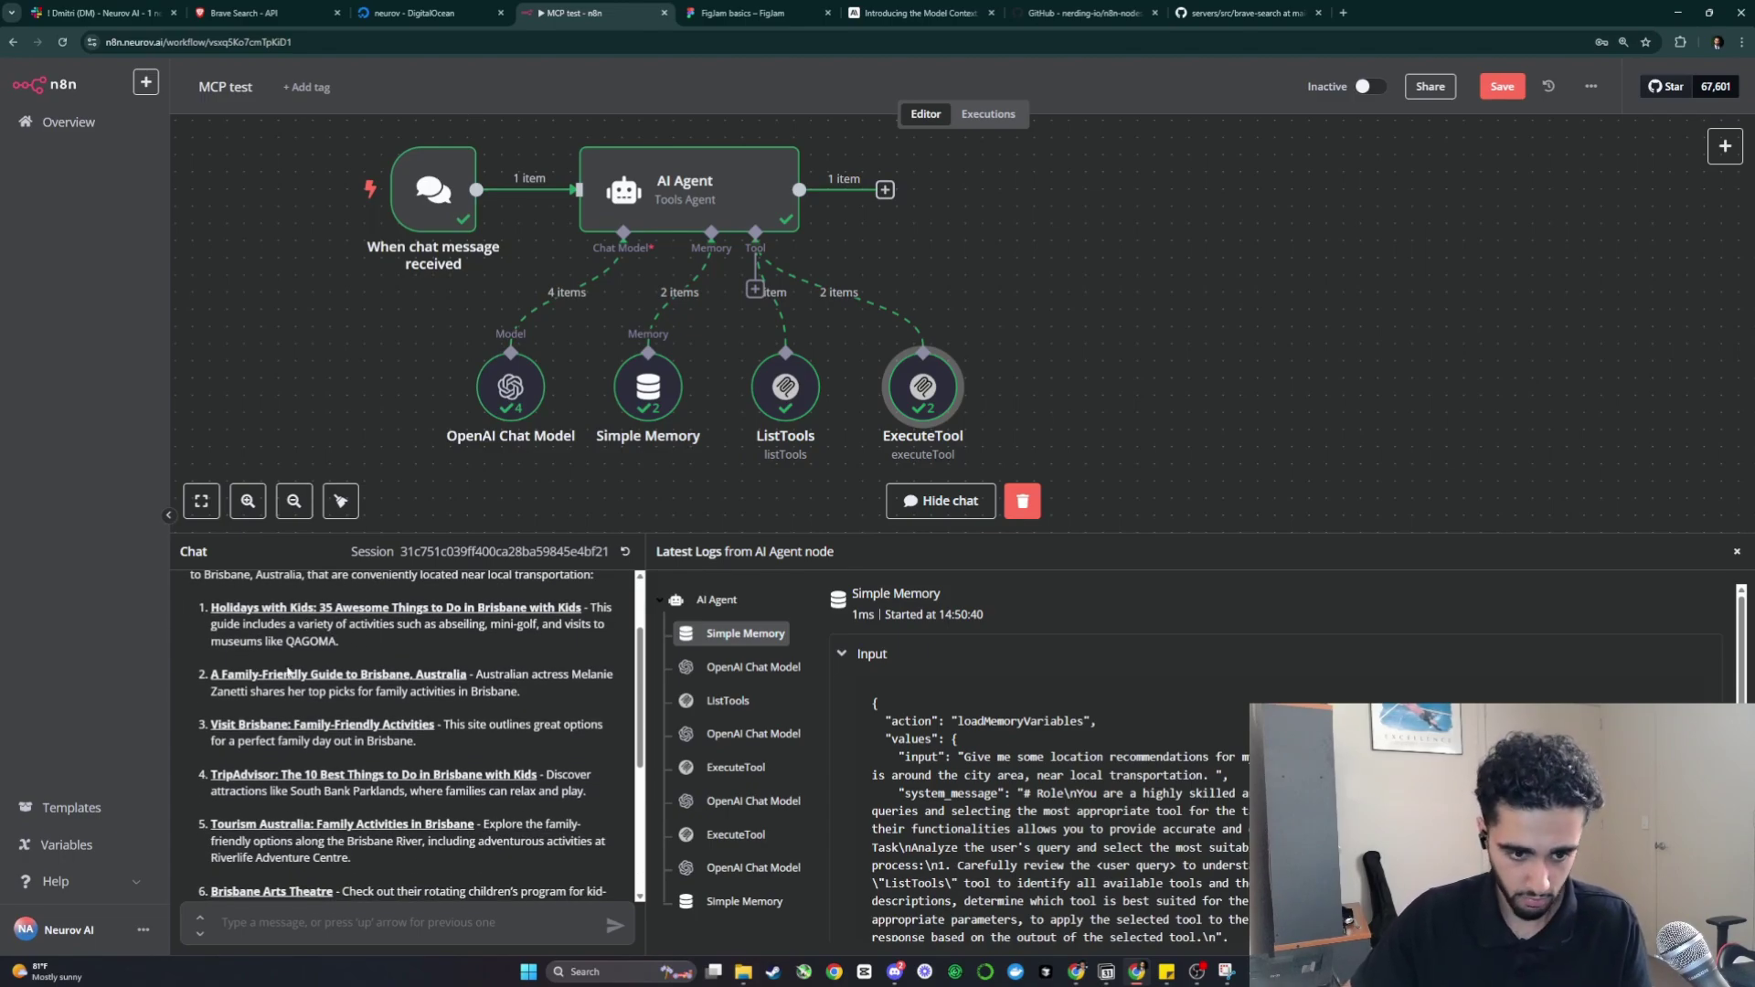
scroll(310, 686, down, 4)
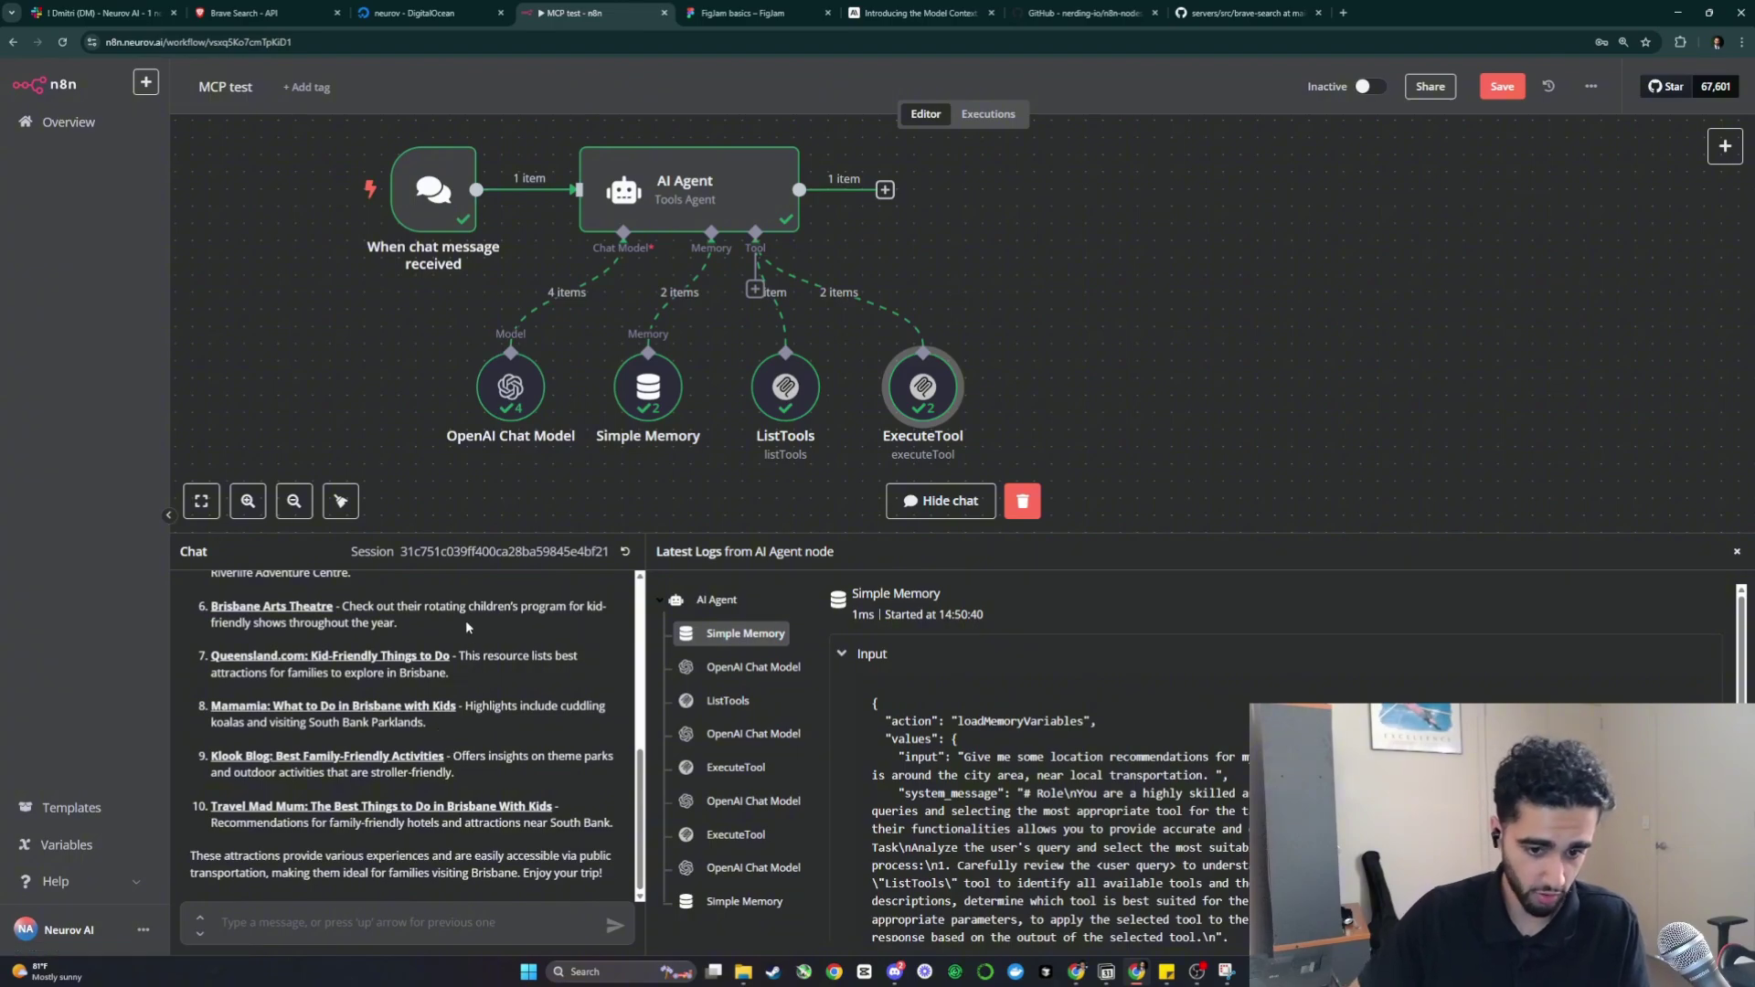
drag(592, 823, 565, 823)
scroll(1072, 432, up, 1)
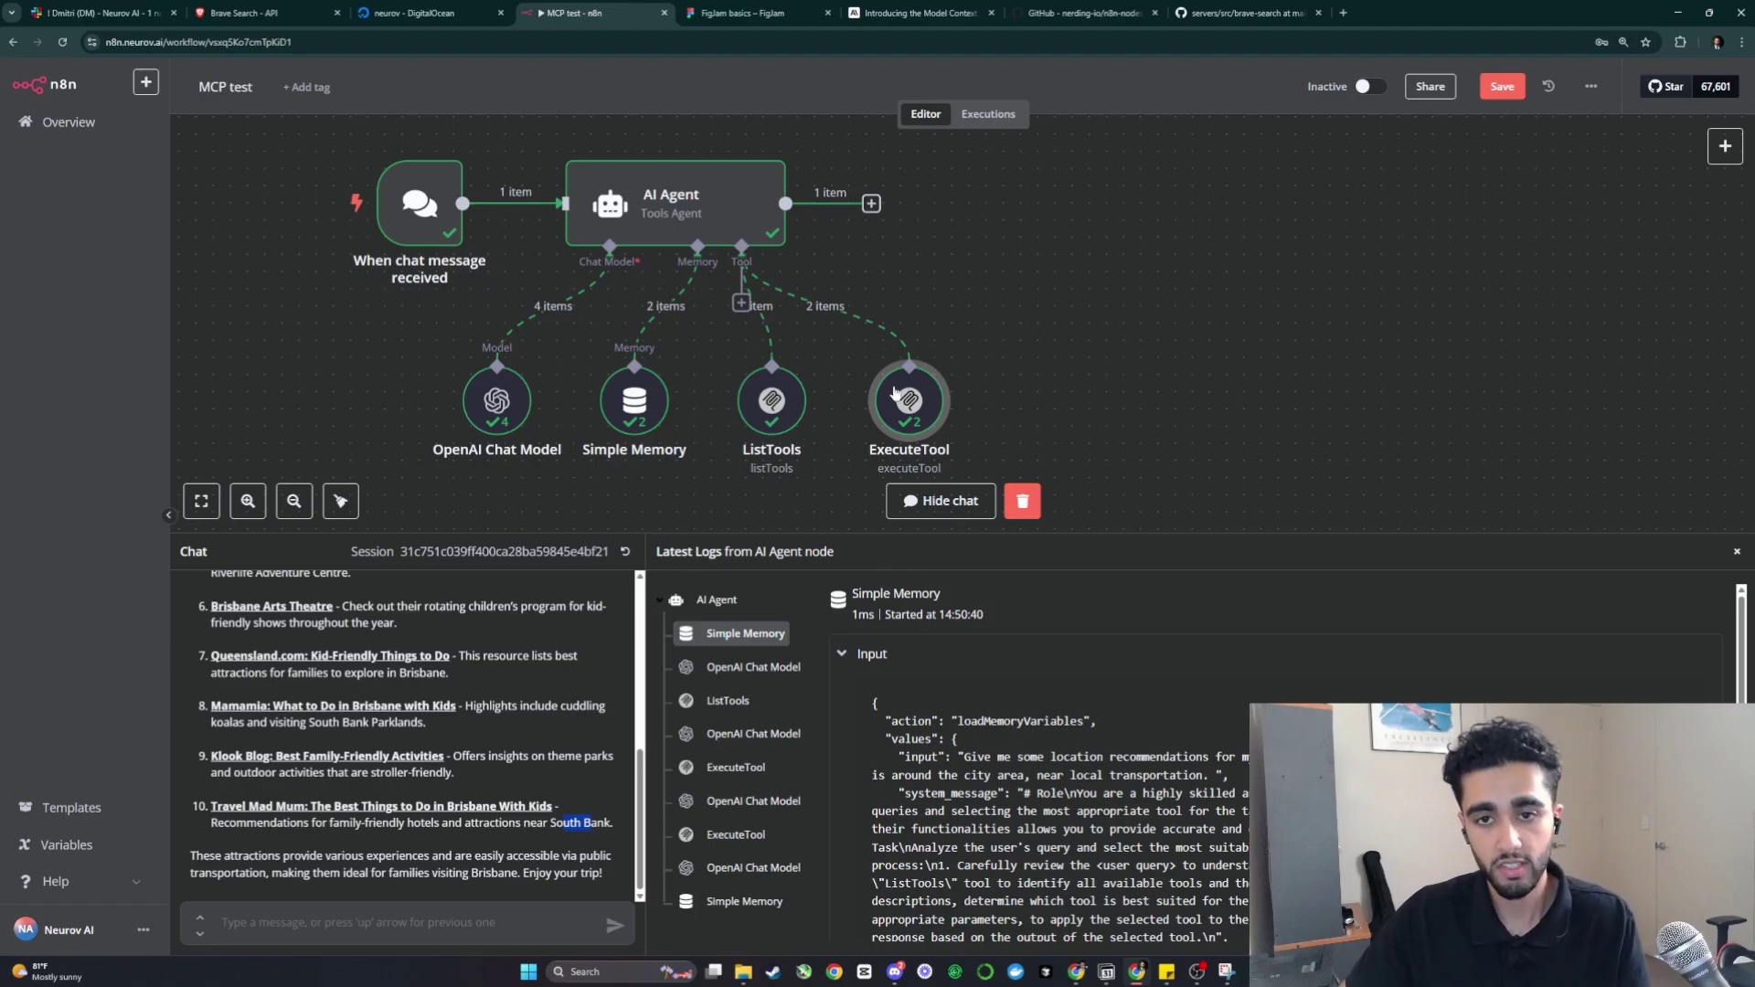
mouse_move(926, 390)
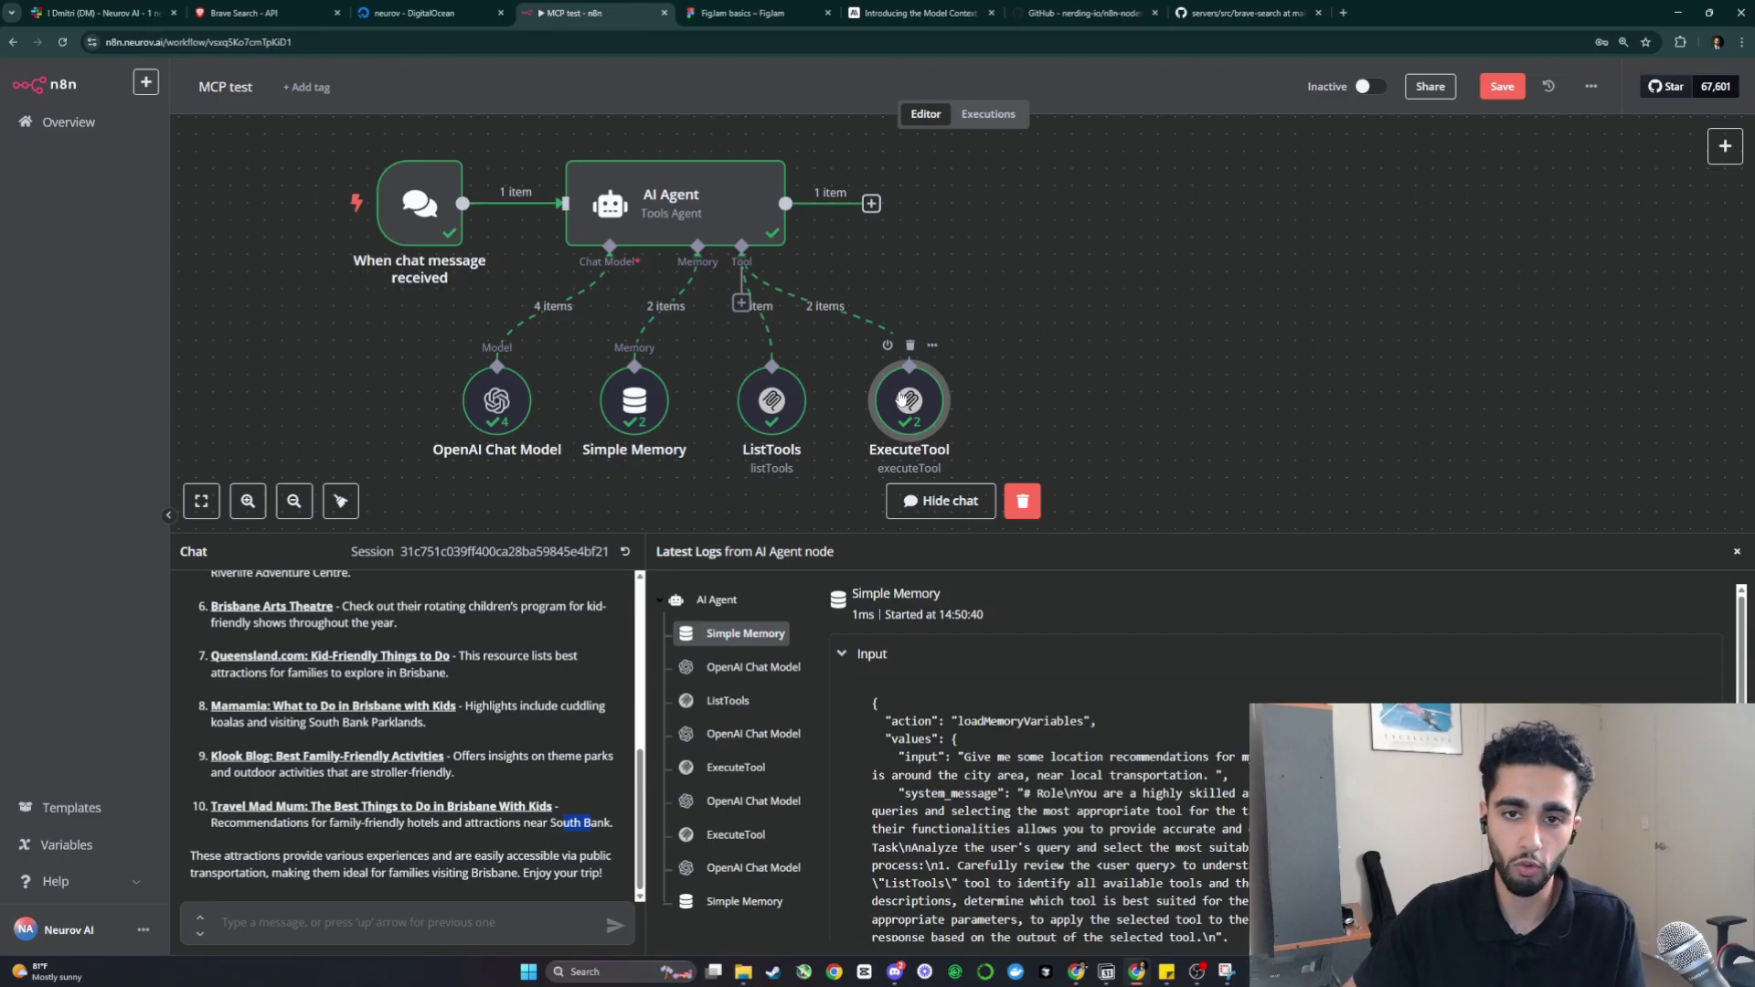
scroll(903, 400, down, 3)
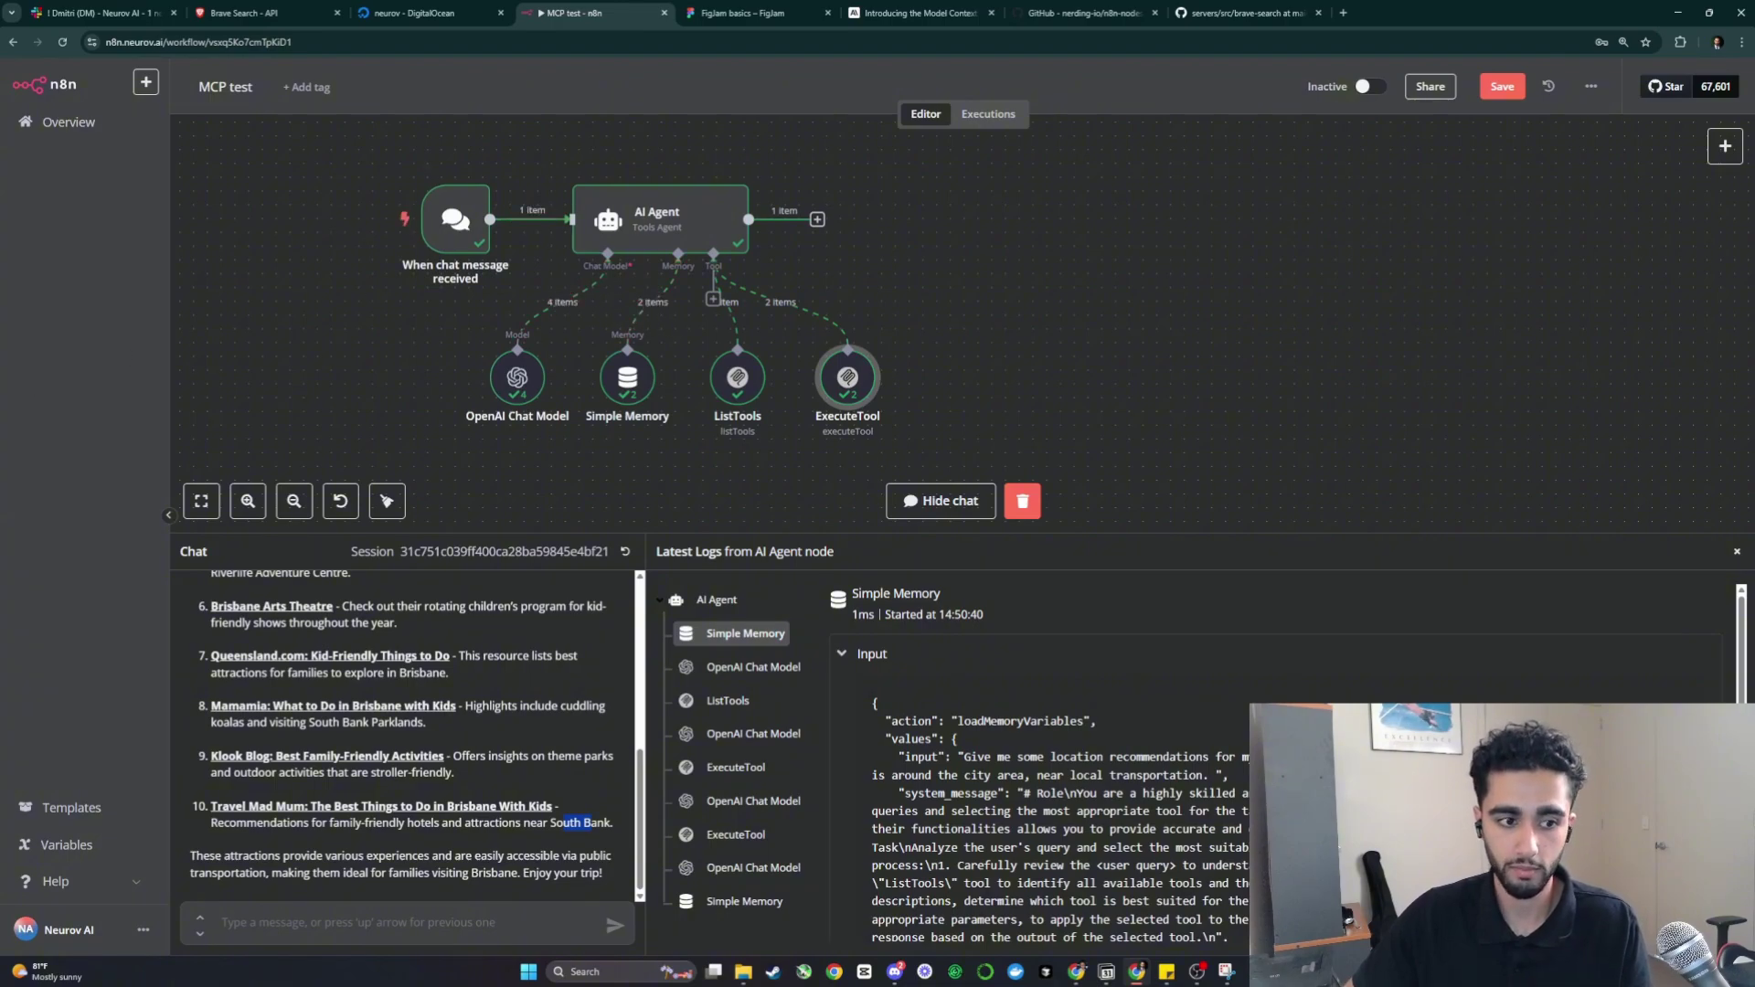
key(ctrl+9)
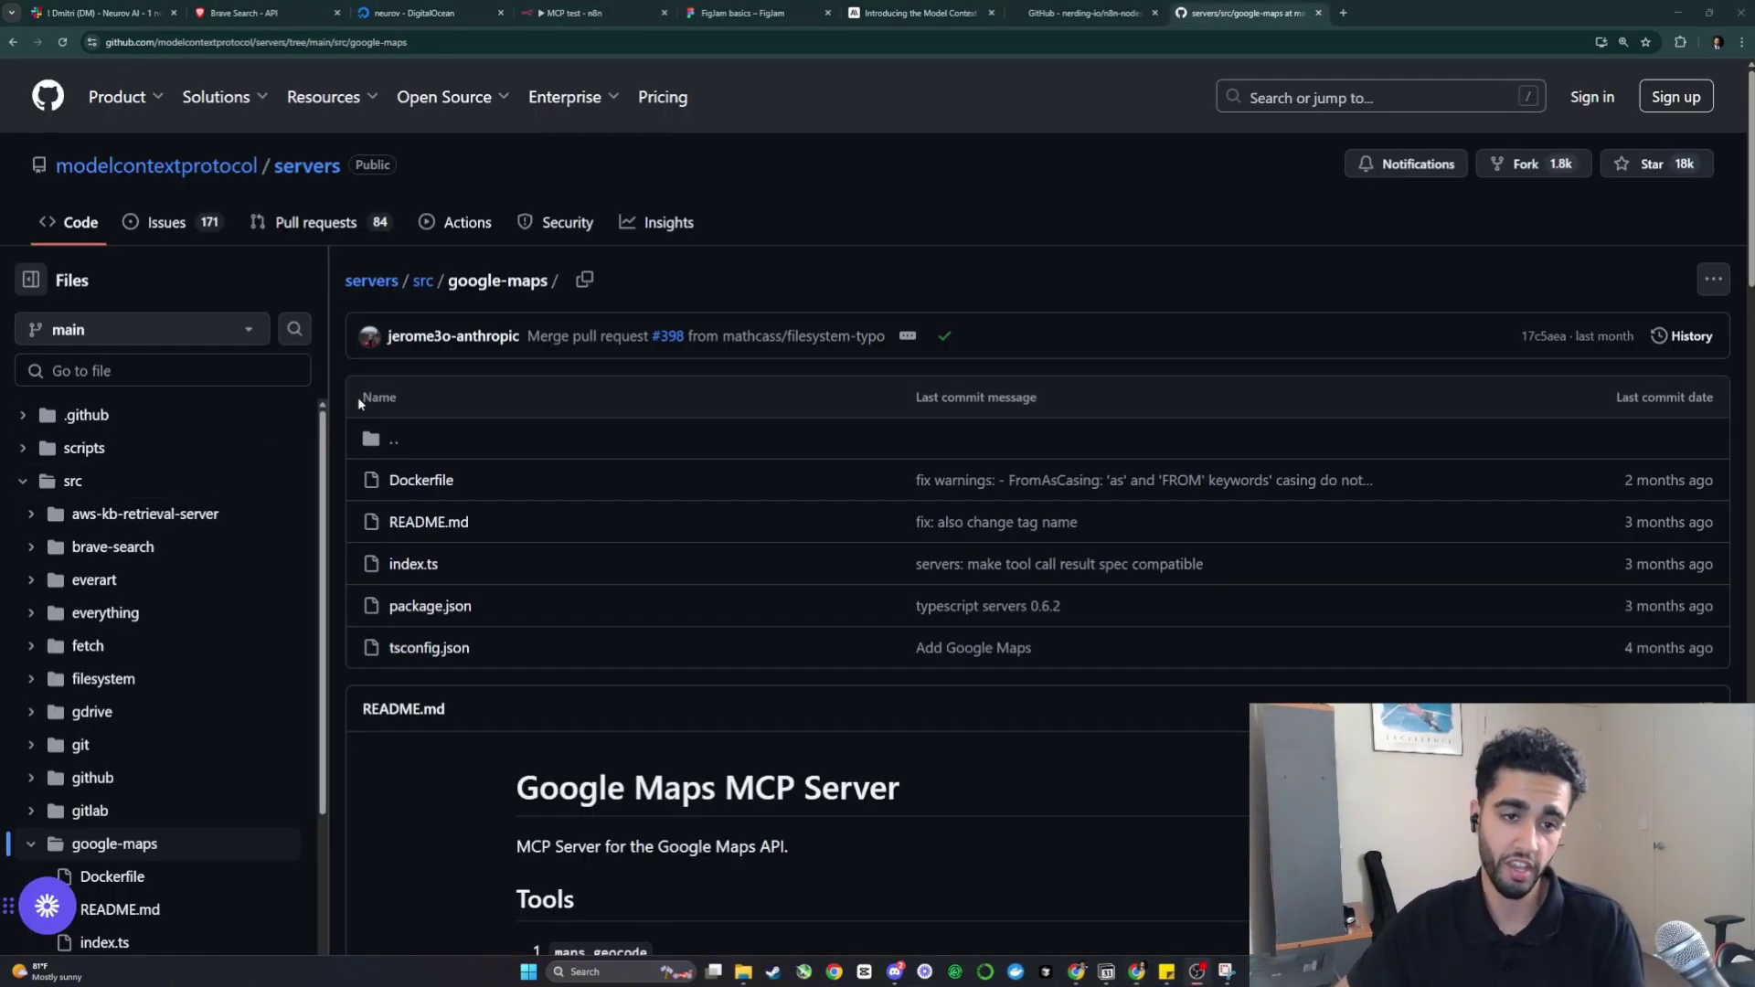
Step: Review the reference, official and community server lists in the modelcontextprotocol/servers README
click(13, 42)
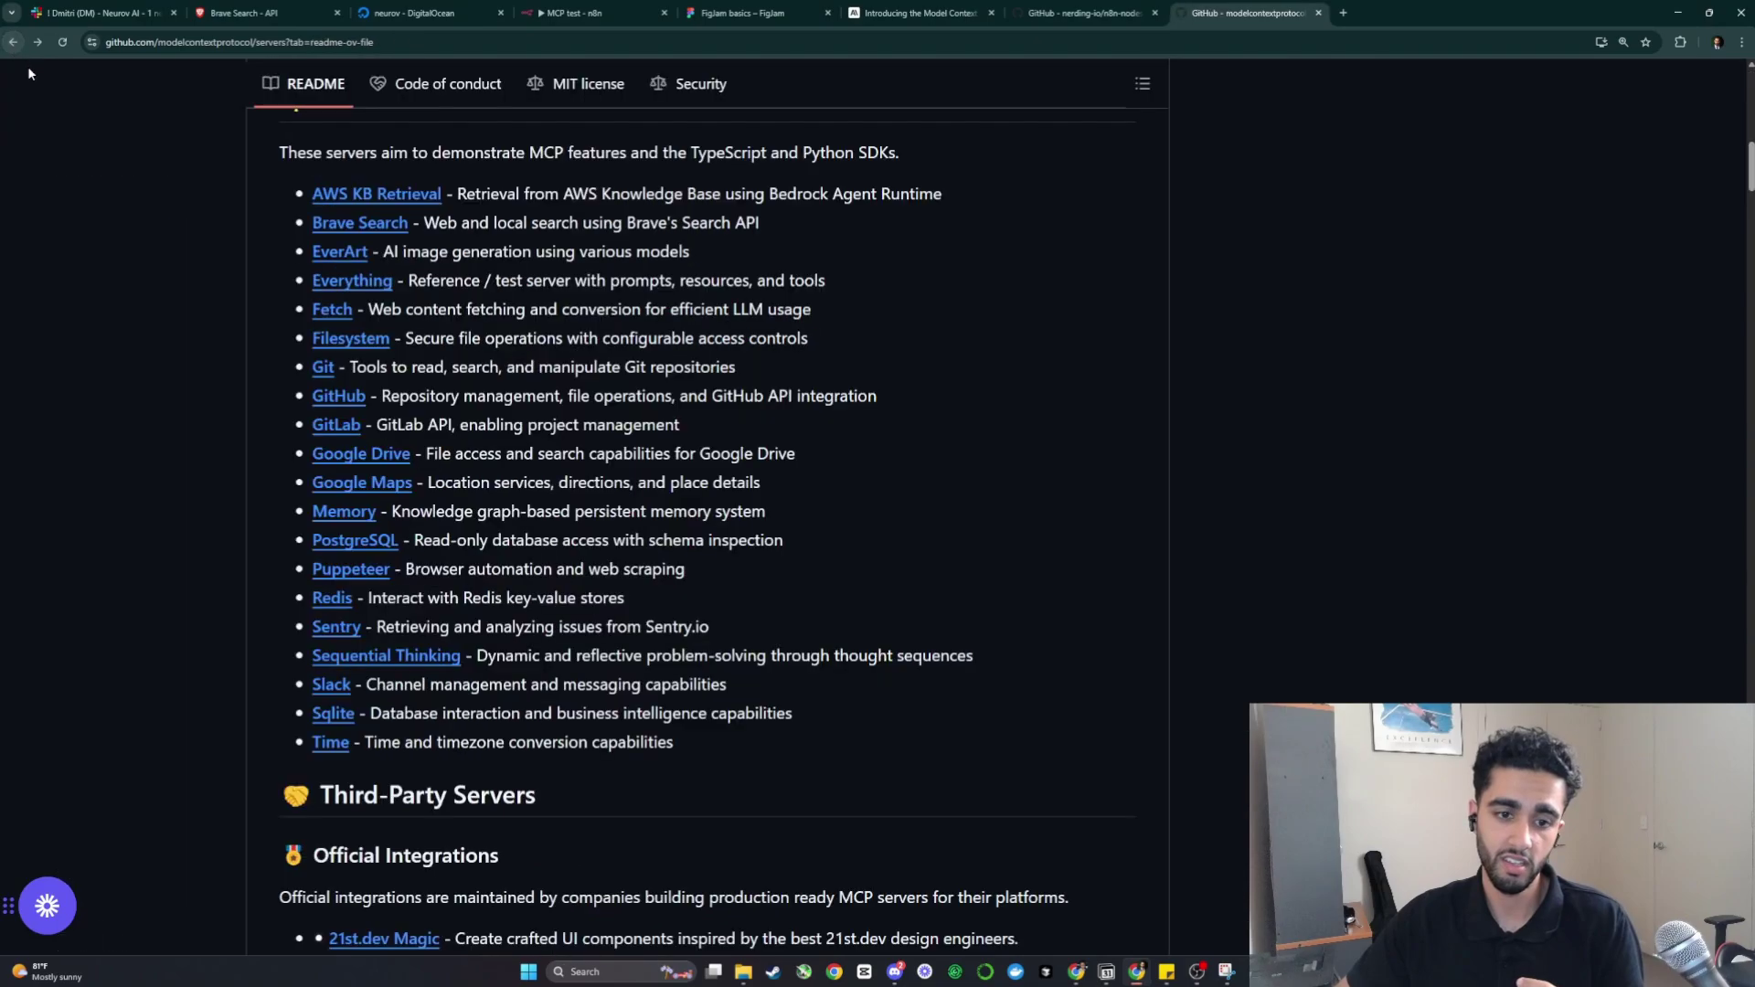
scroll(414, 310, up, 2)
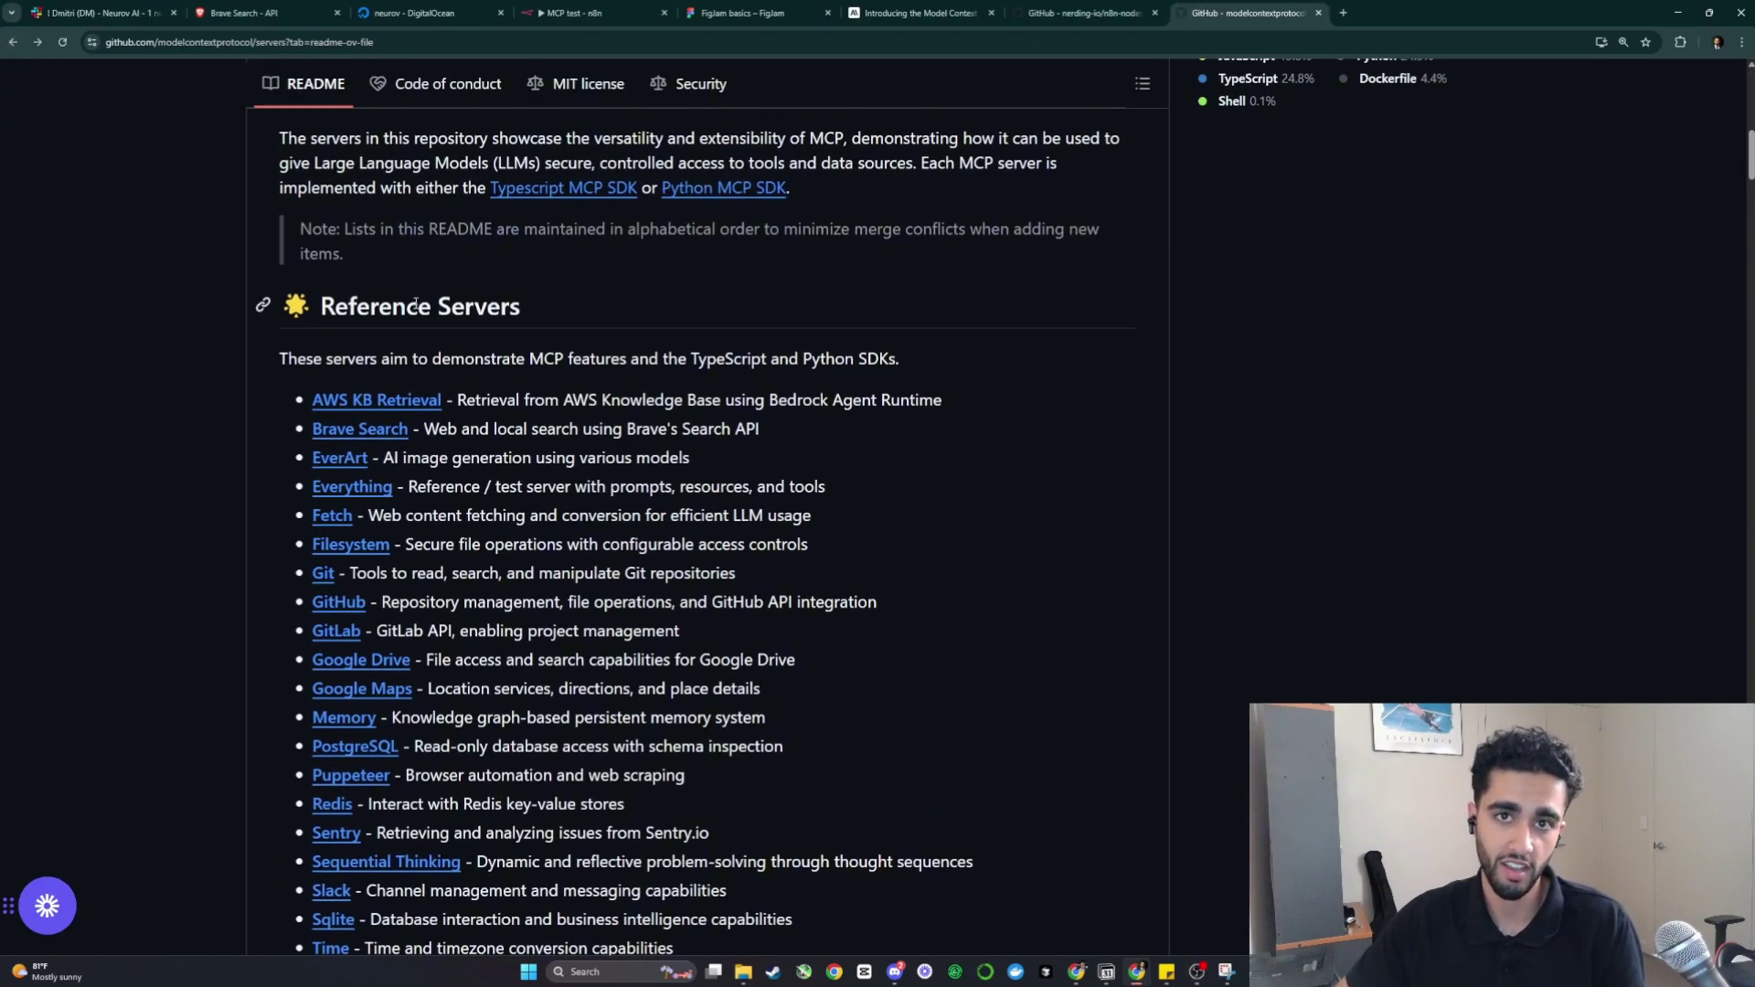
scroll(491, 367, down, 20)
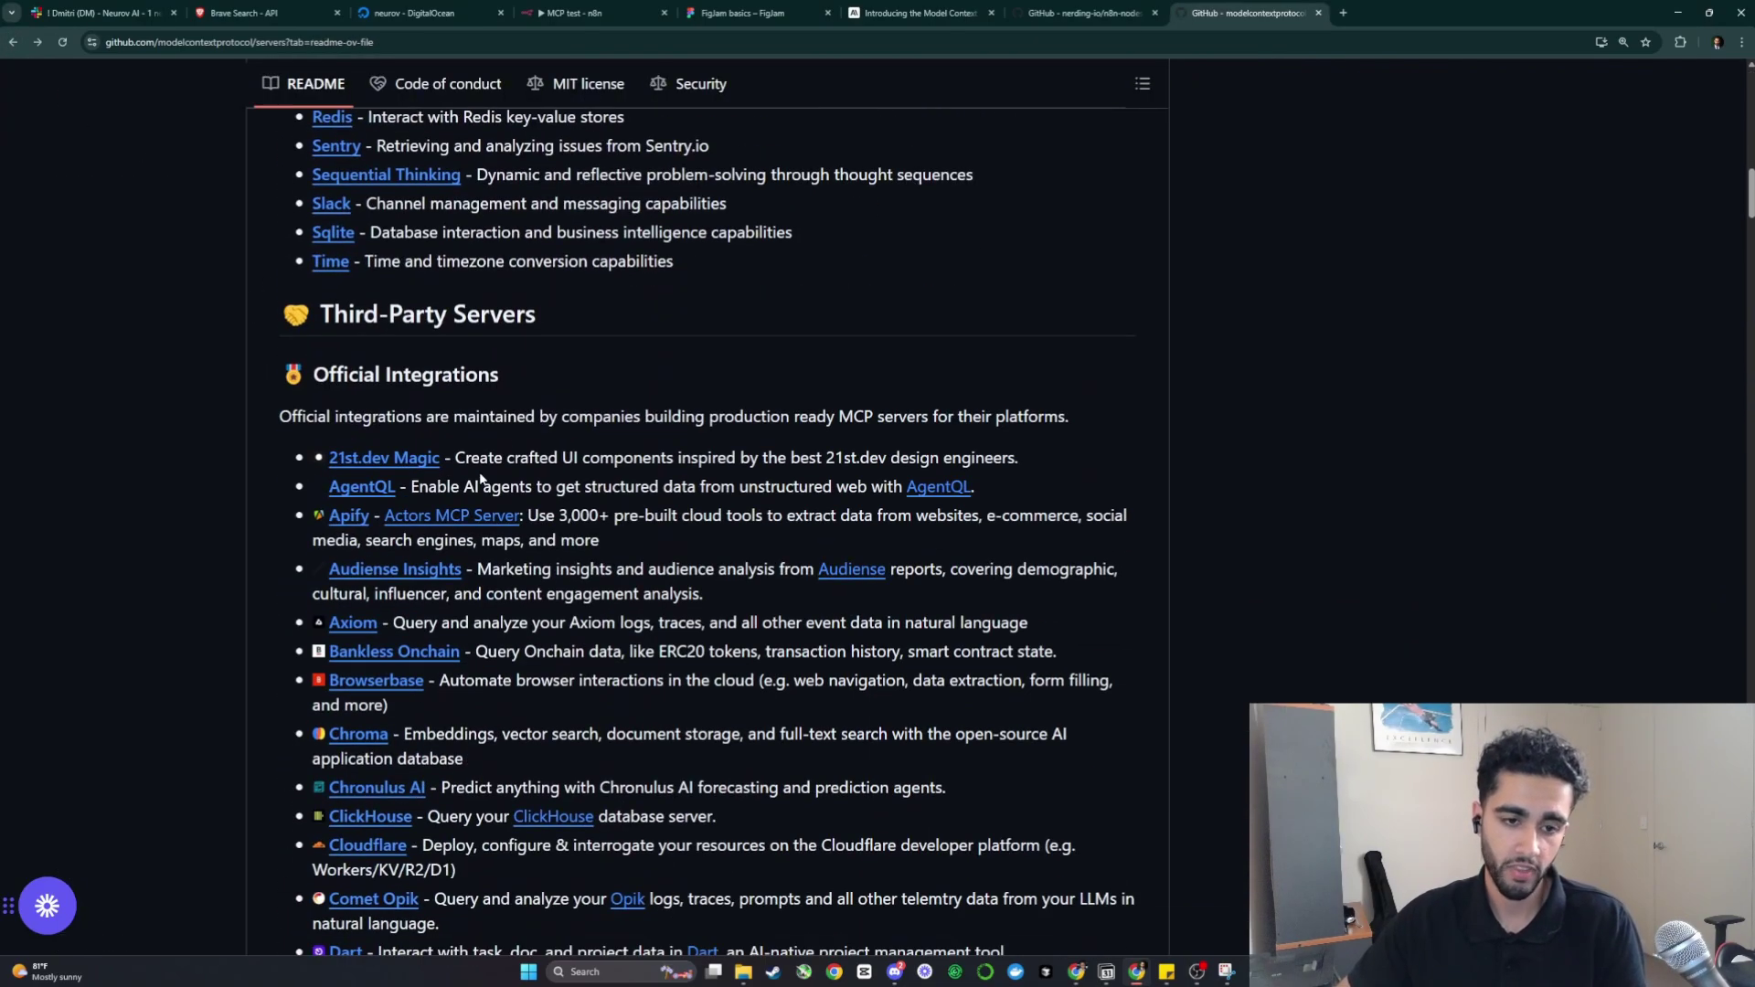
scroll(491, 446, down, 10)
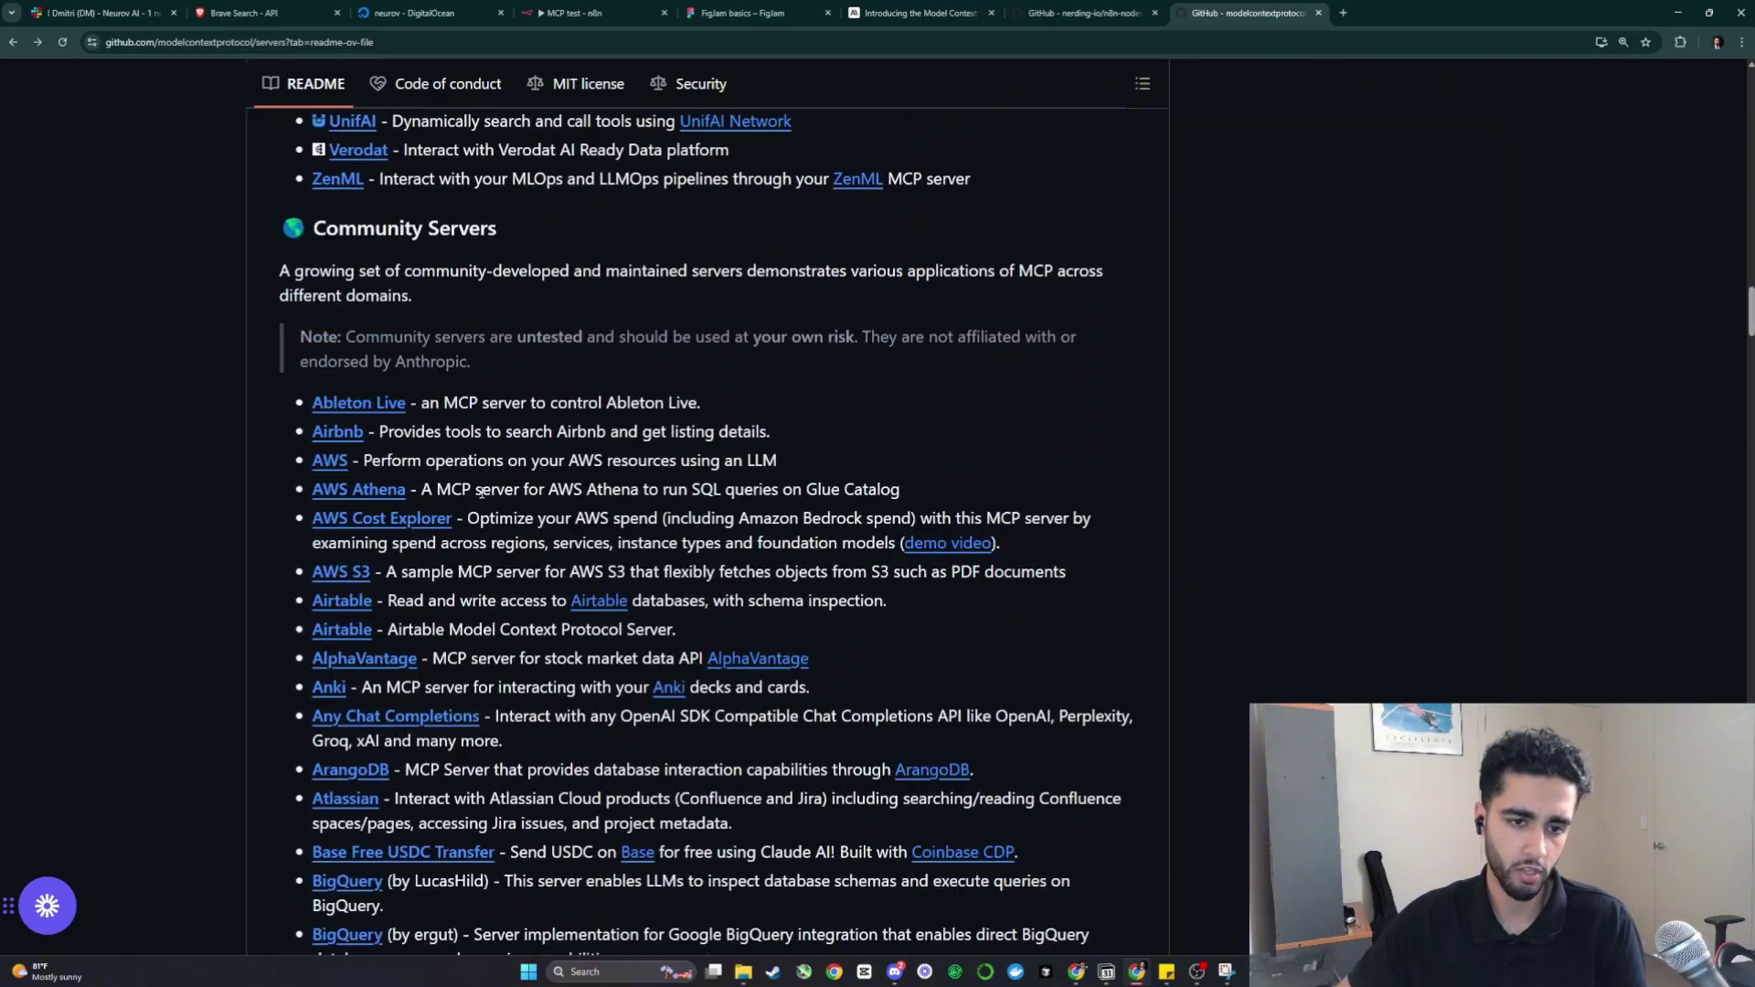
scroll(483, 491, up, 5)
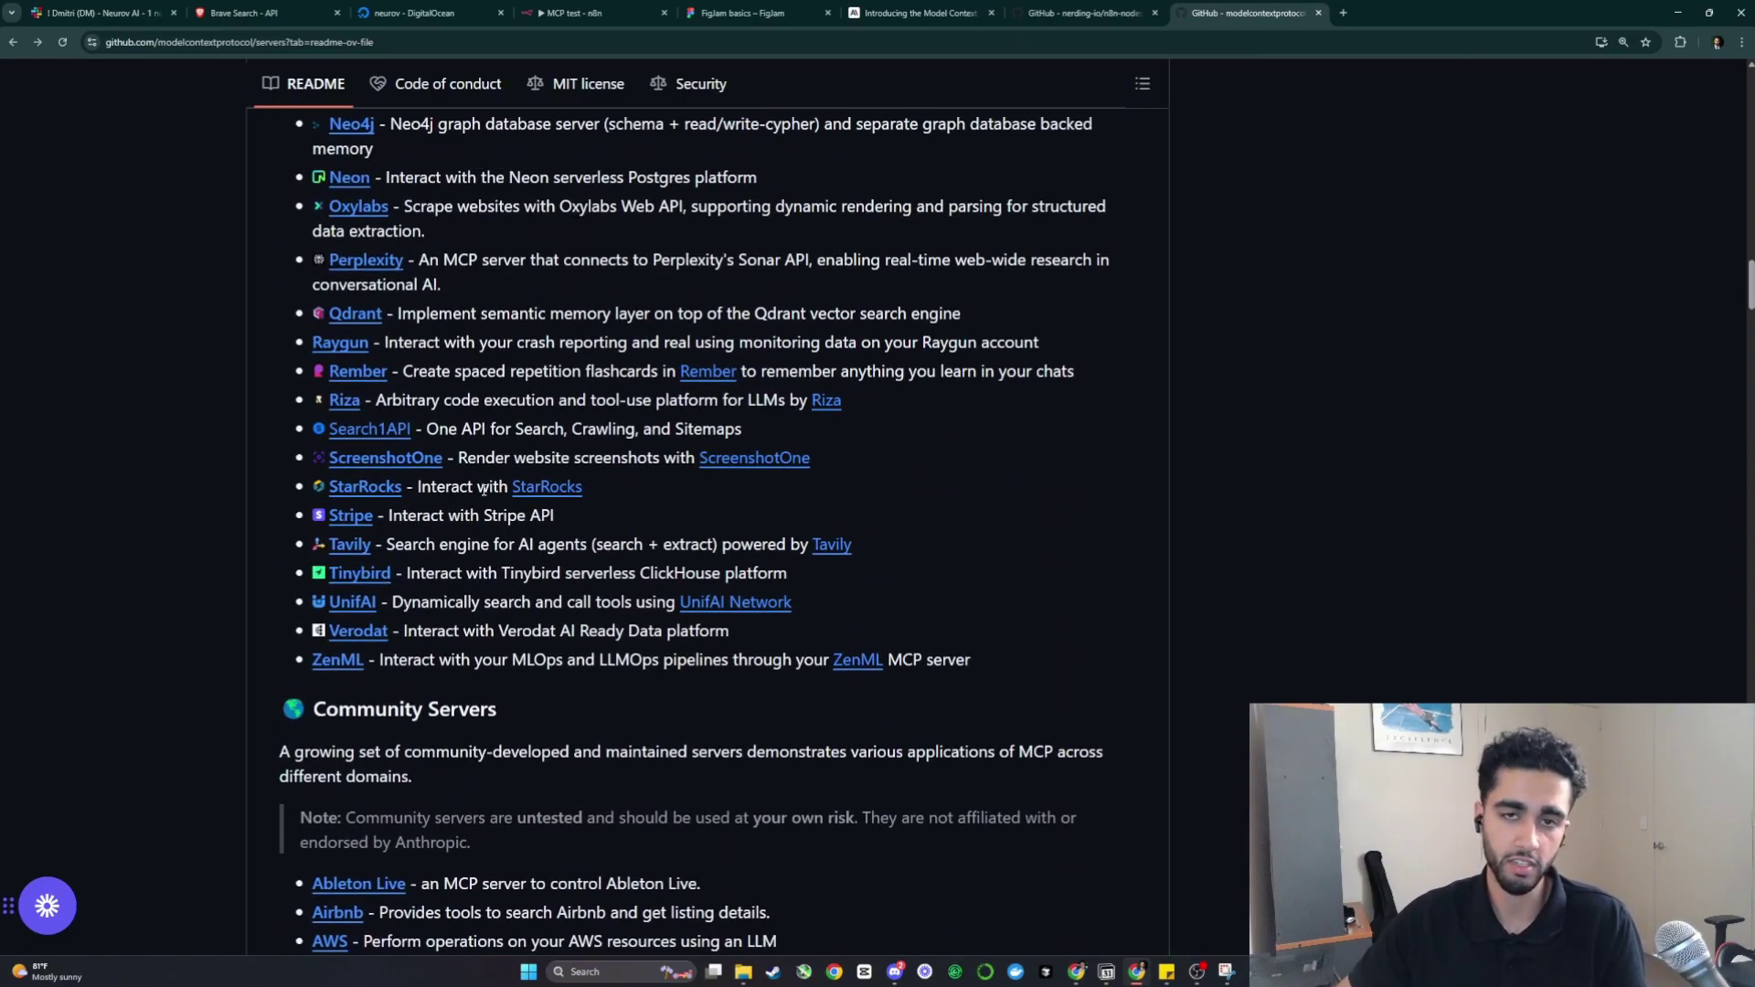
scroll(629, 514, up, 20)
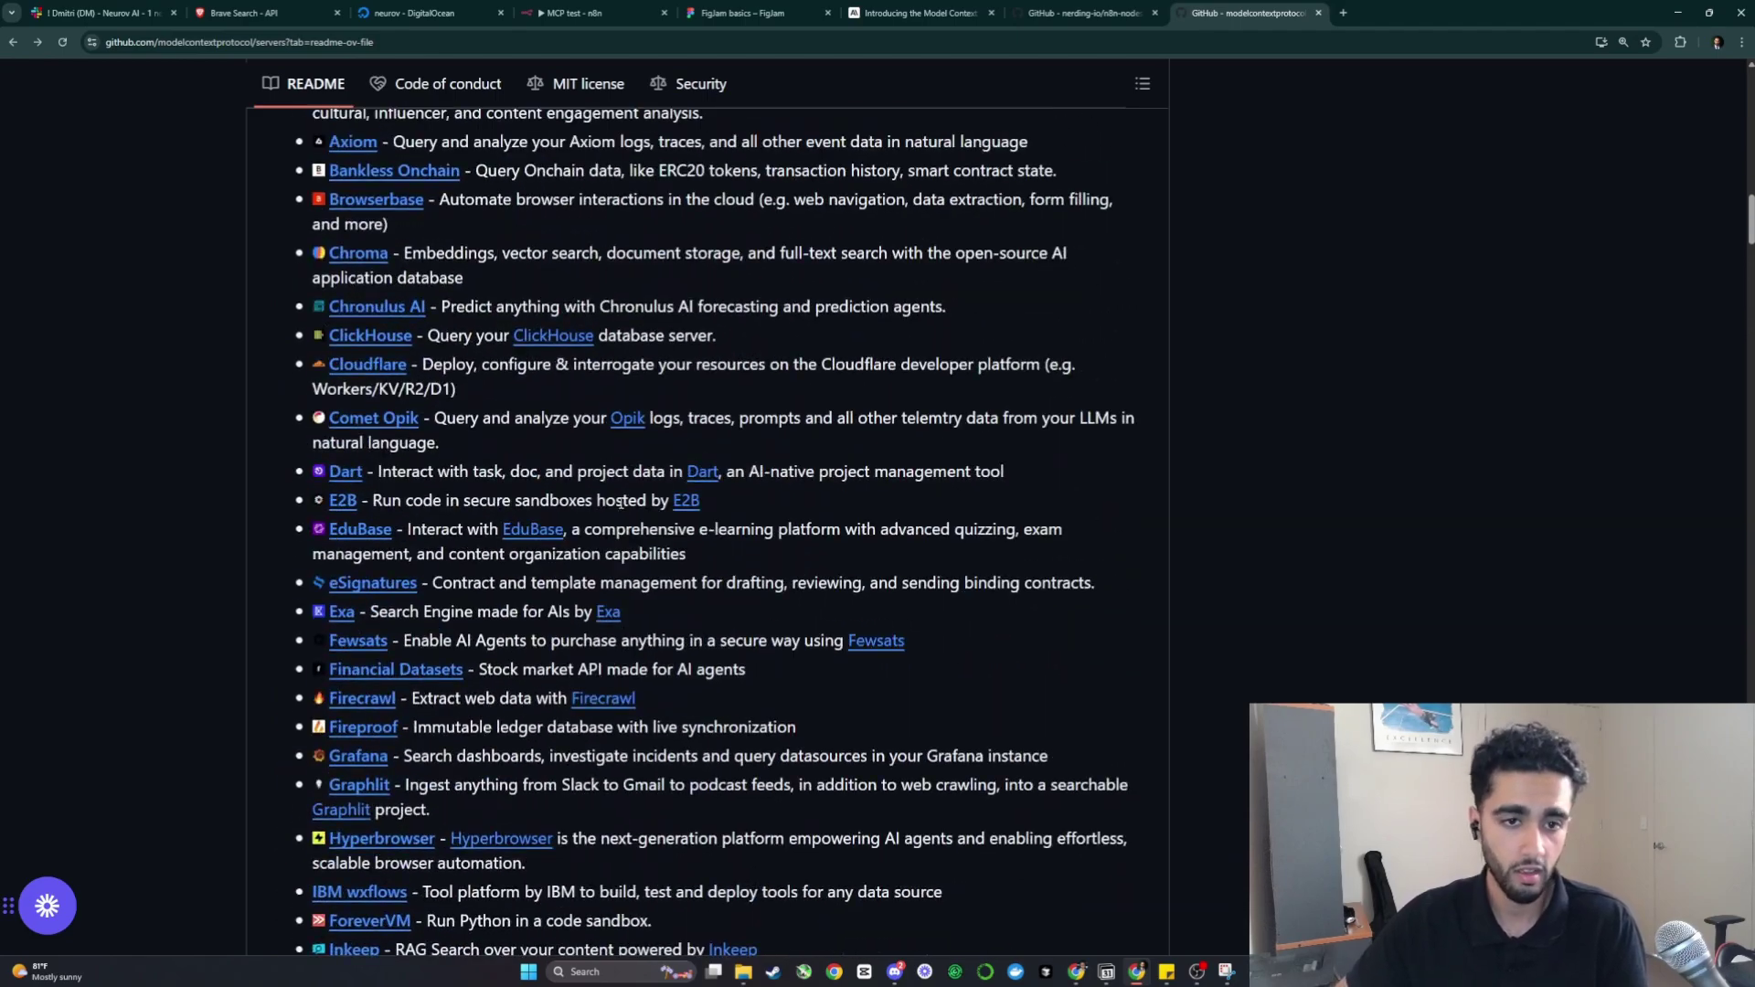
scroll(618, 501, down, 1)
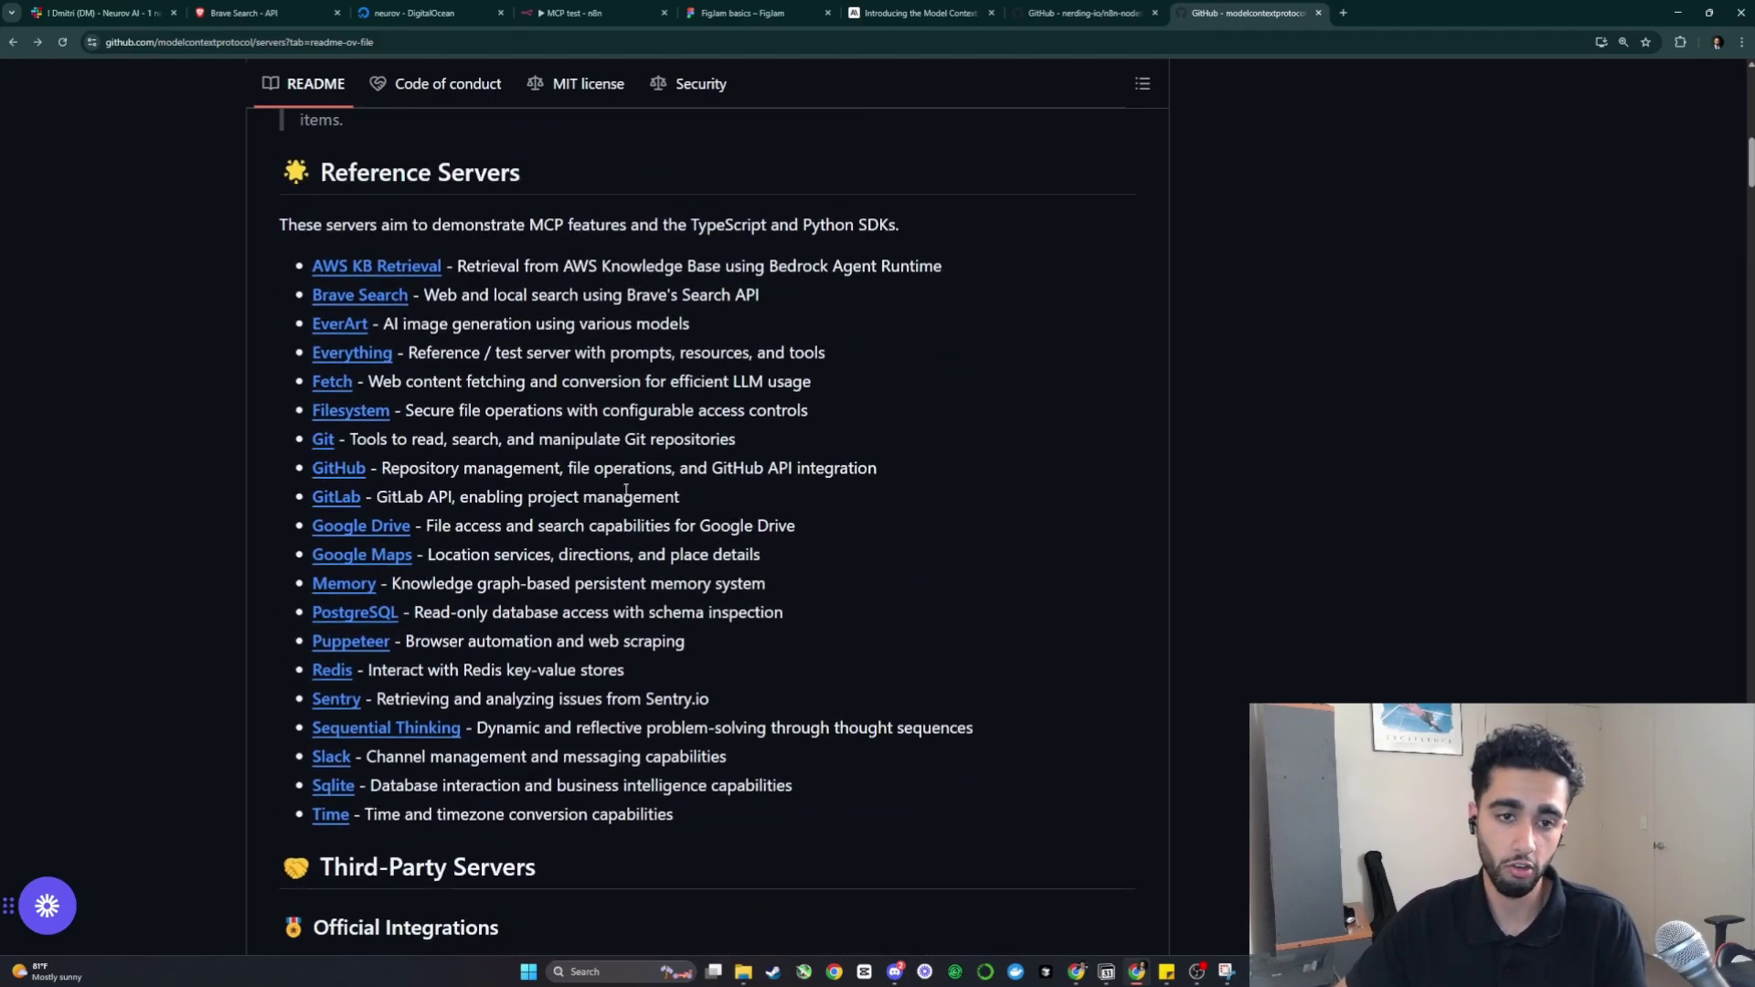
scroll(618, 446, down, 1)
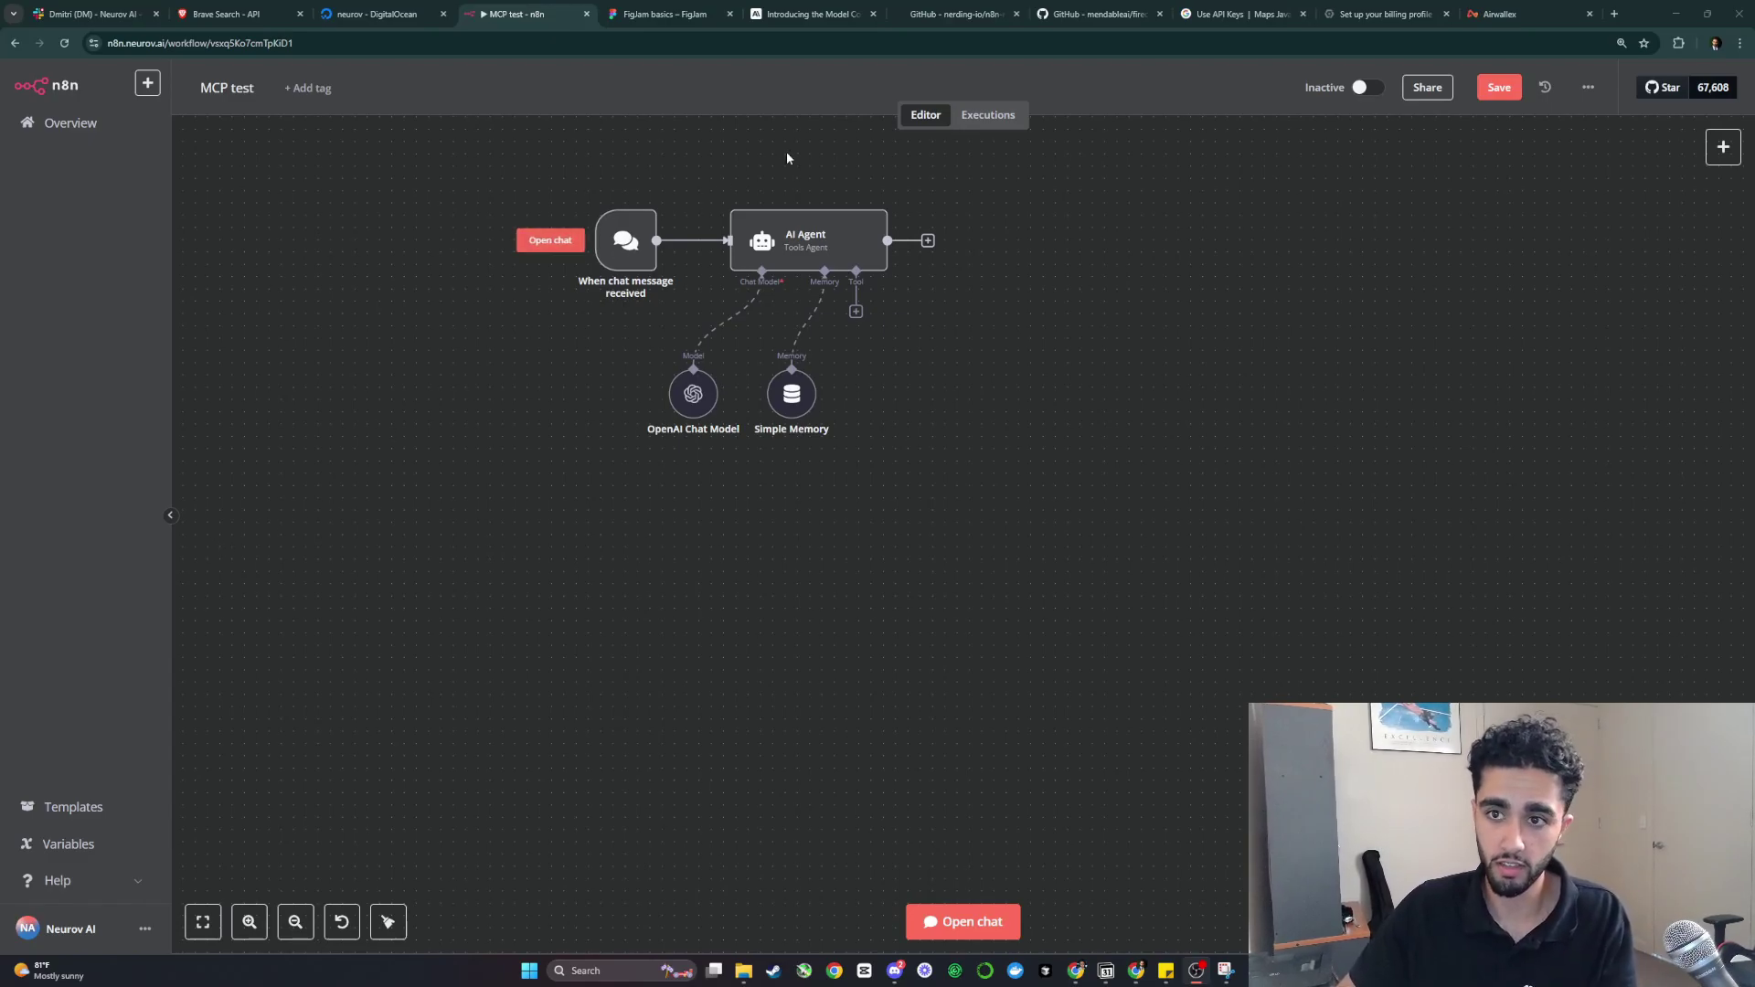
Step: Locate Firecrawl in the MCP servers list and open its repository
click(1091, 8)
scroll(702, 393, up, 15)
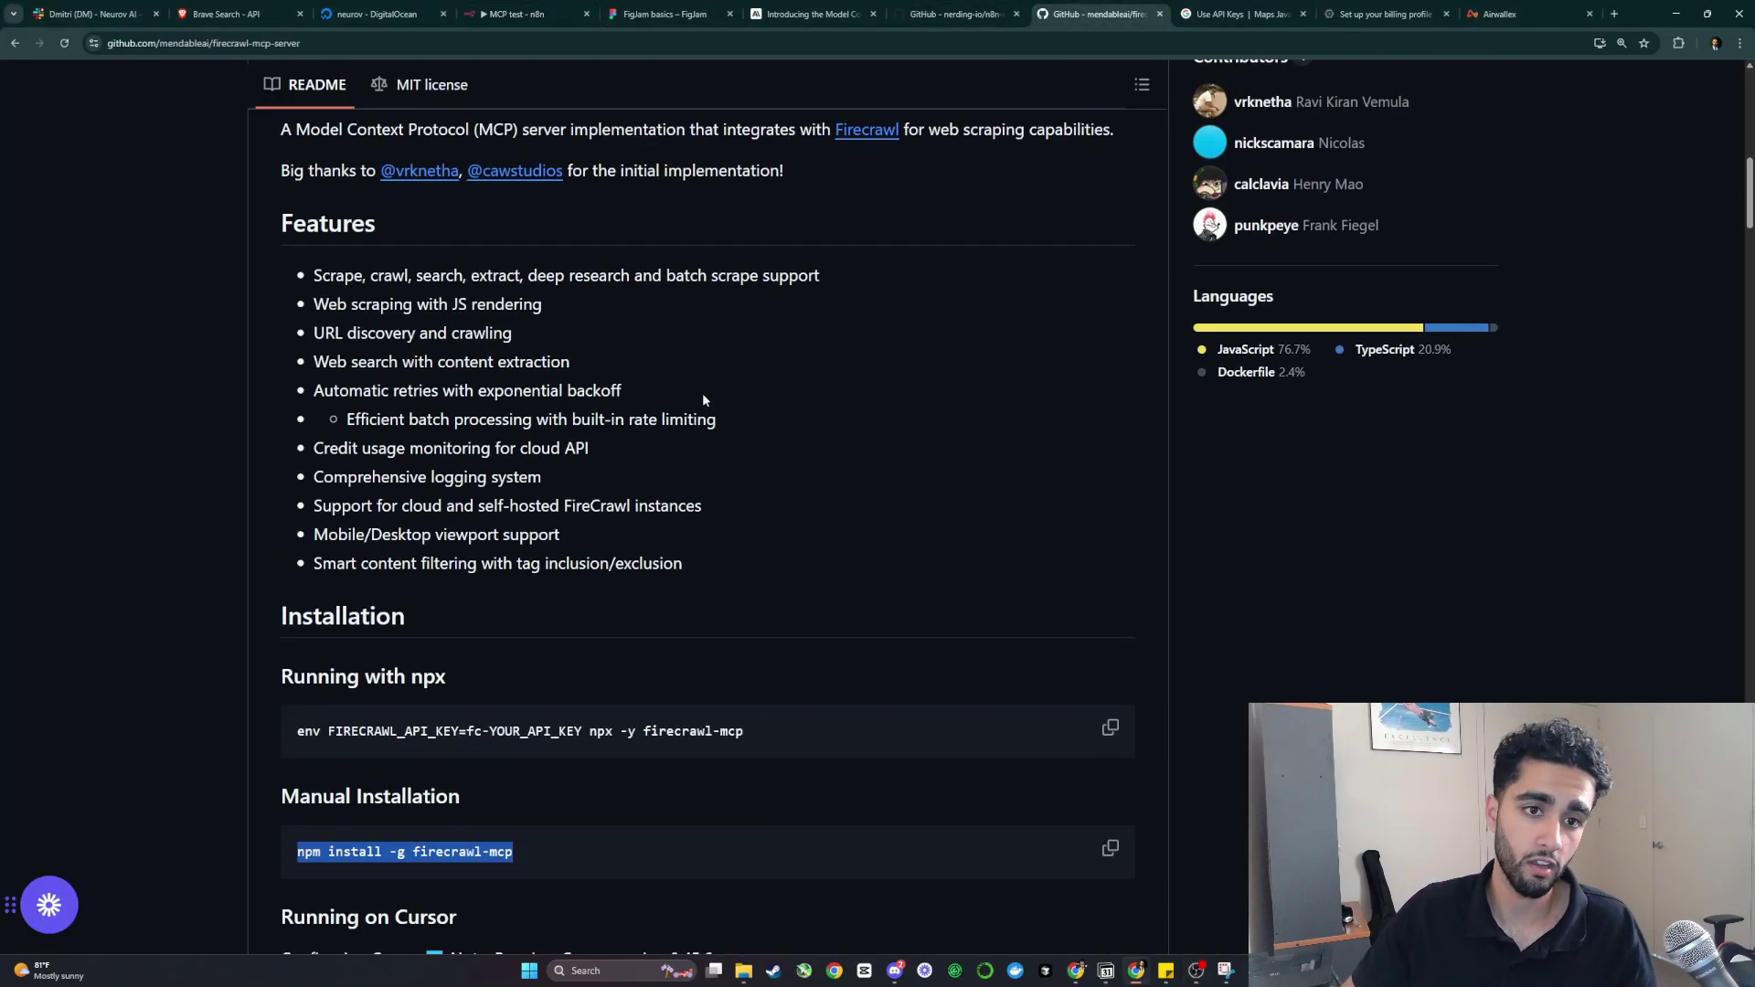
click(14, 43)
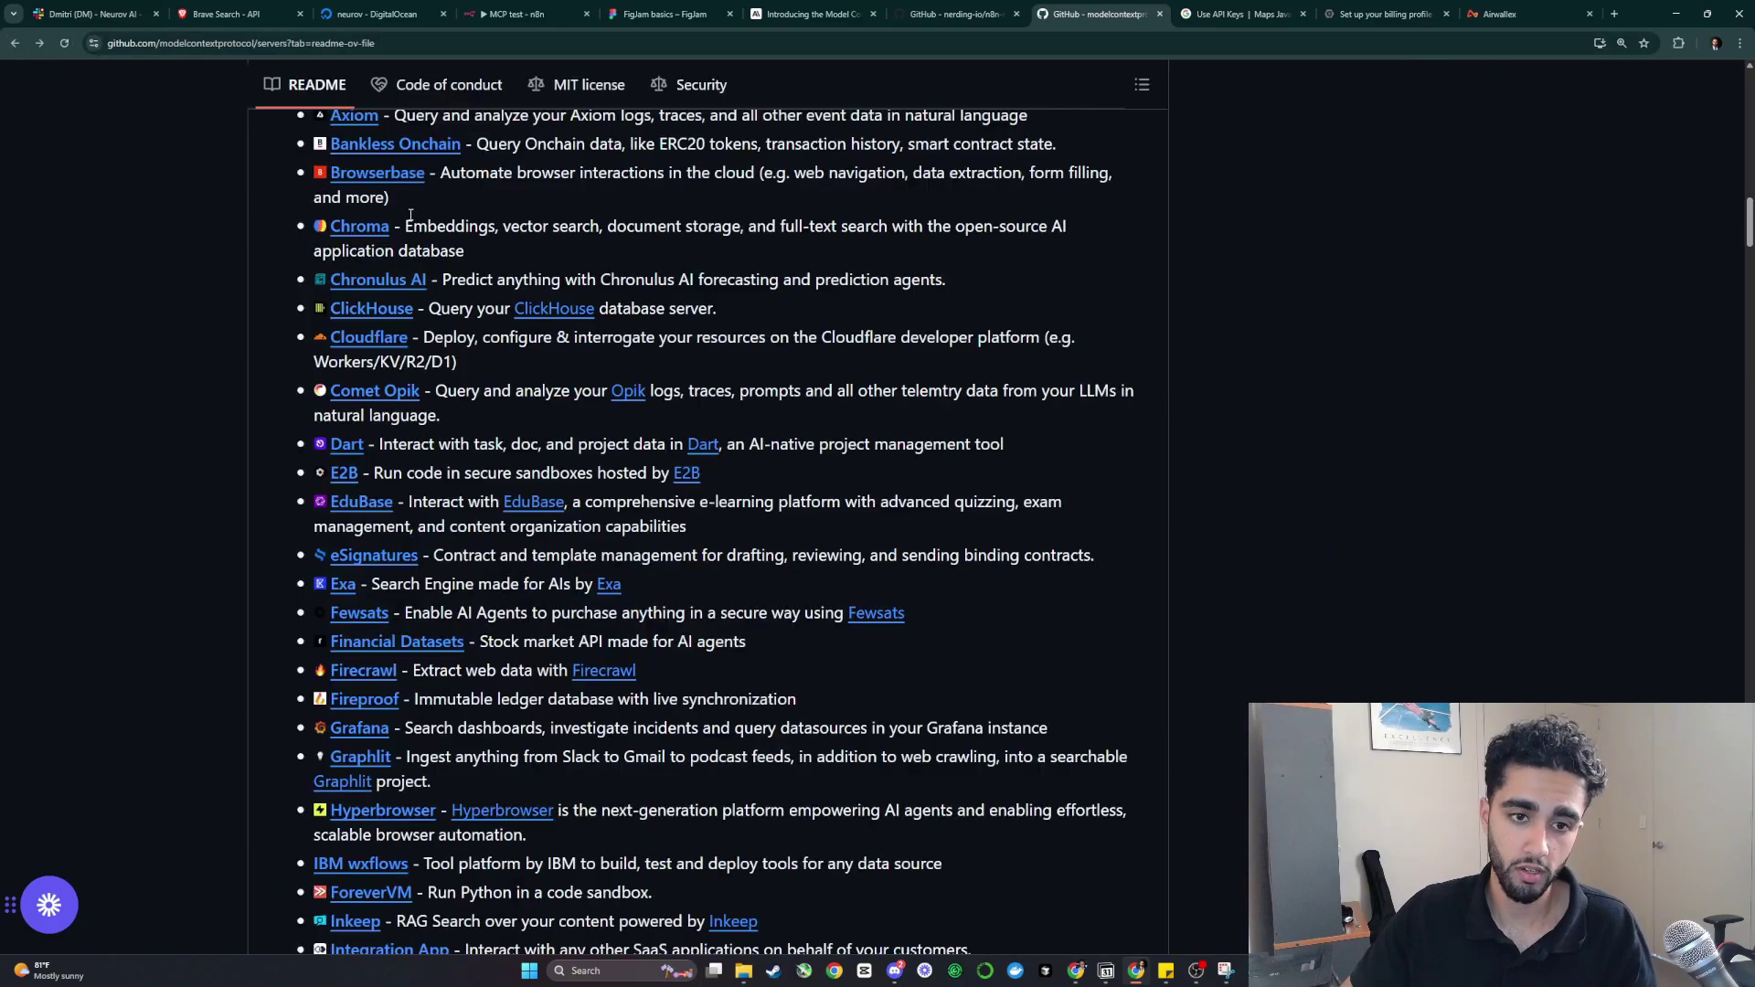
scroll(326, 386, up, 10)
scroll(326, 386, down, 2)
scroll(326, 385, down, 9)
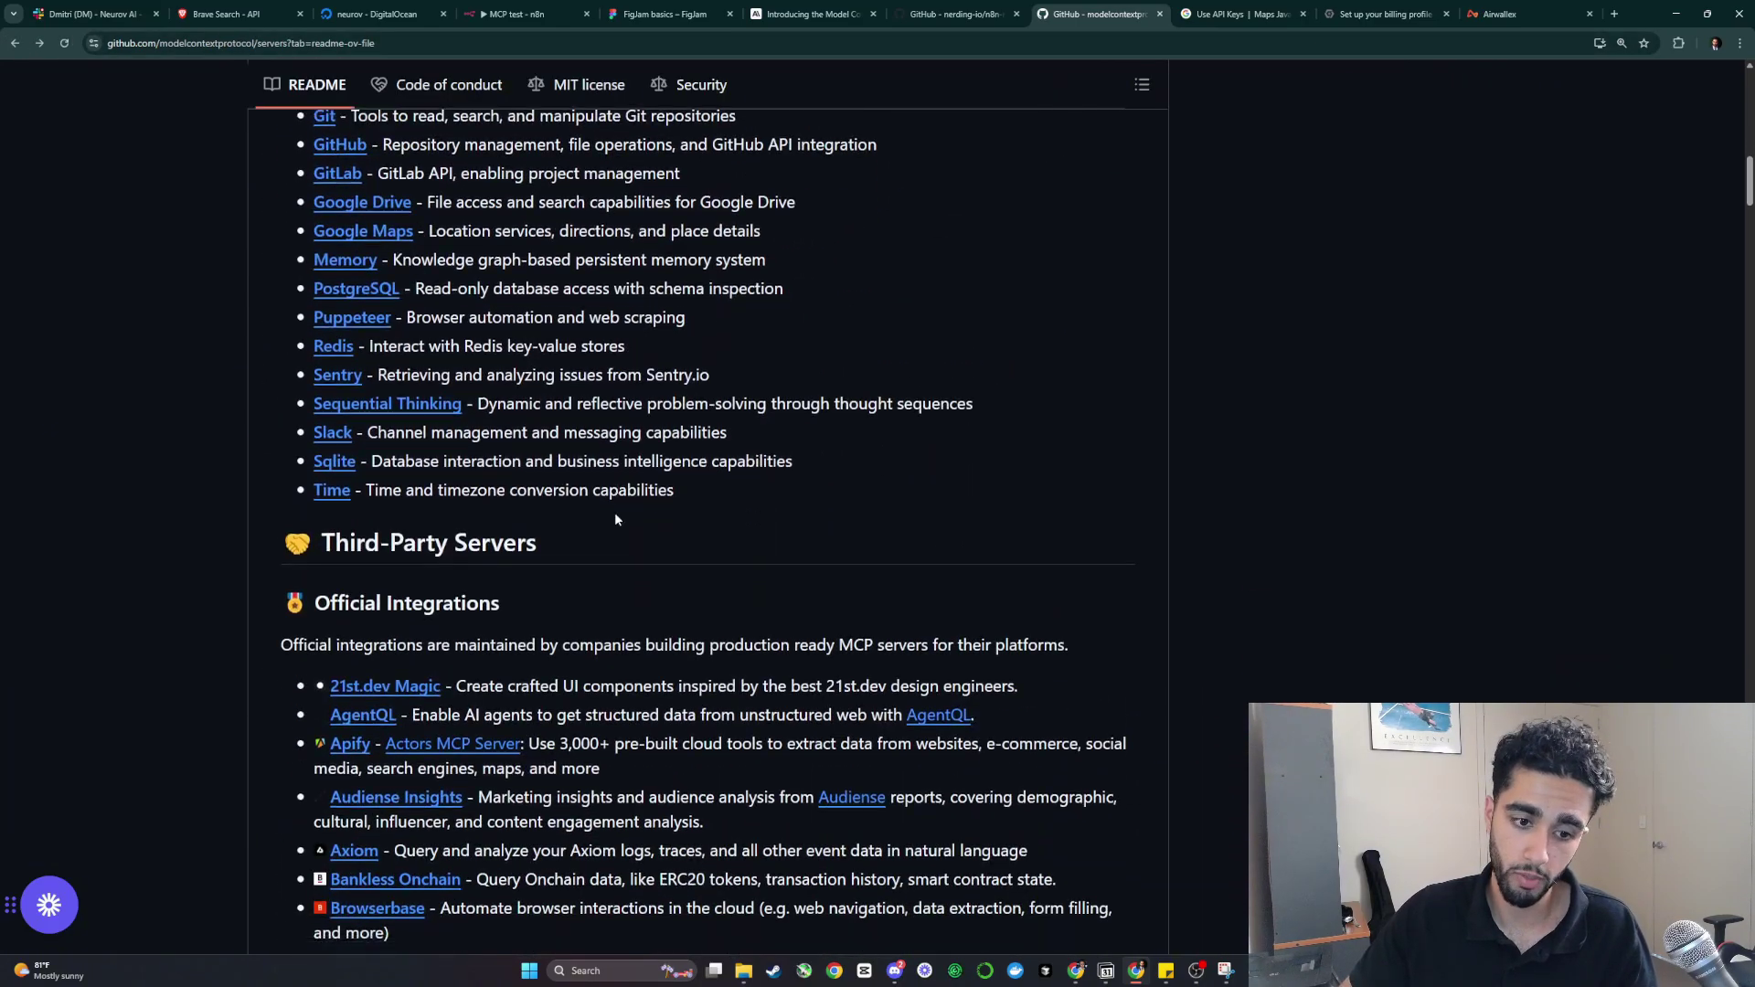
scroll(539, 398, down, 2)
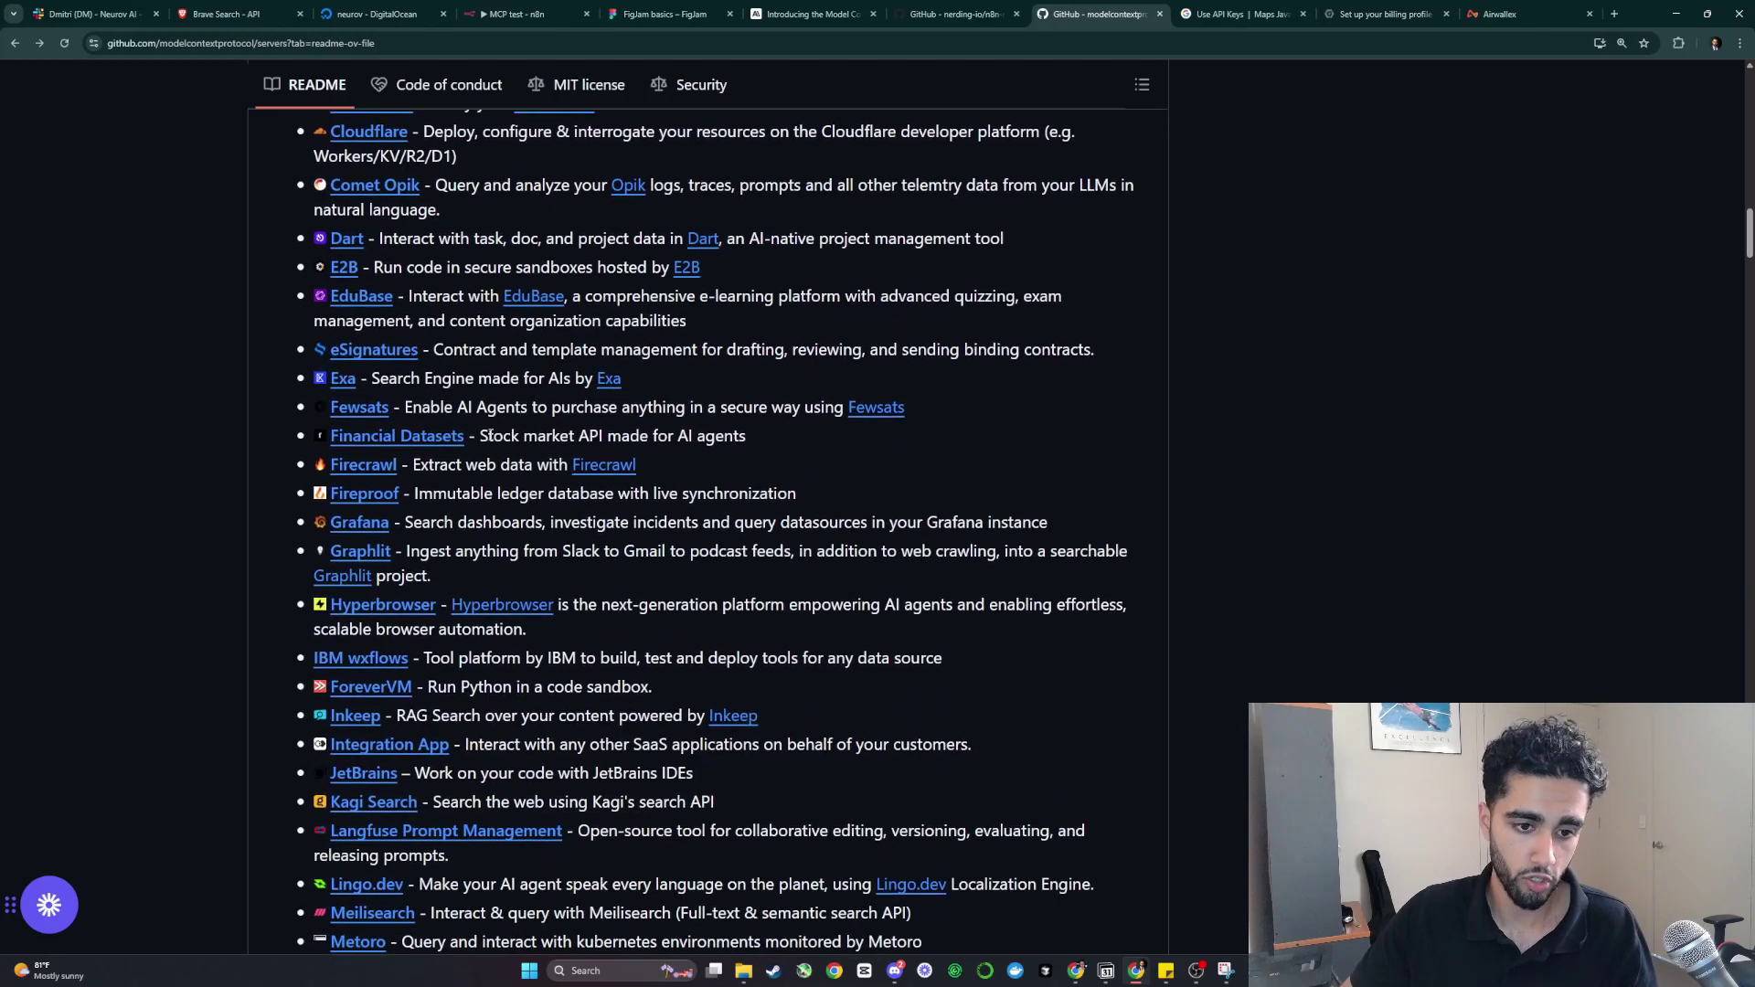
click(362, 468)
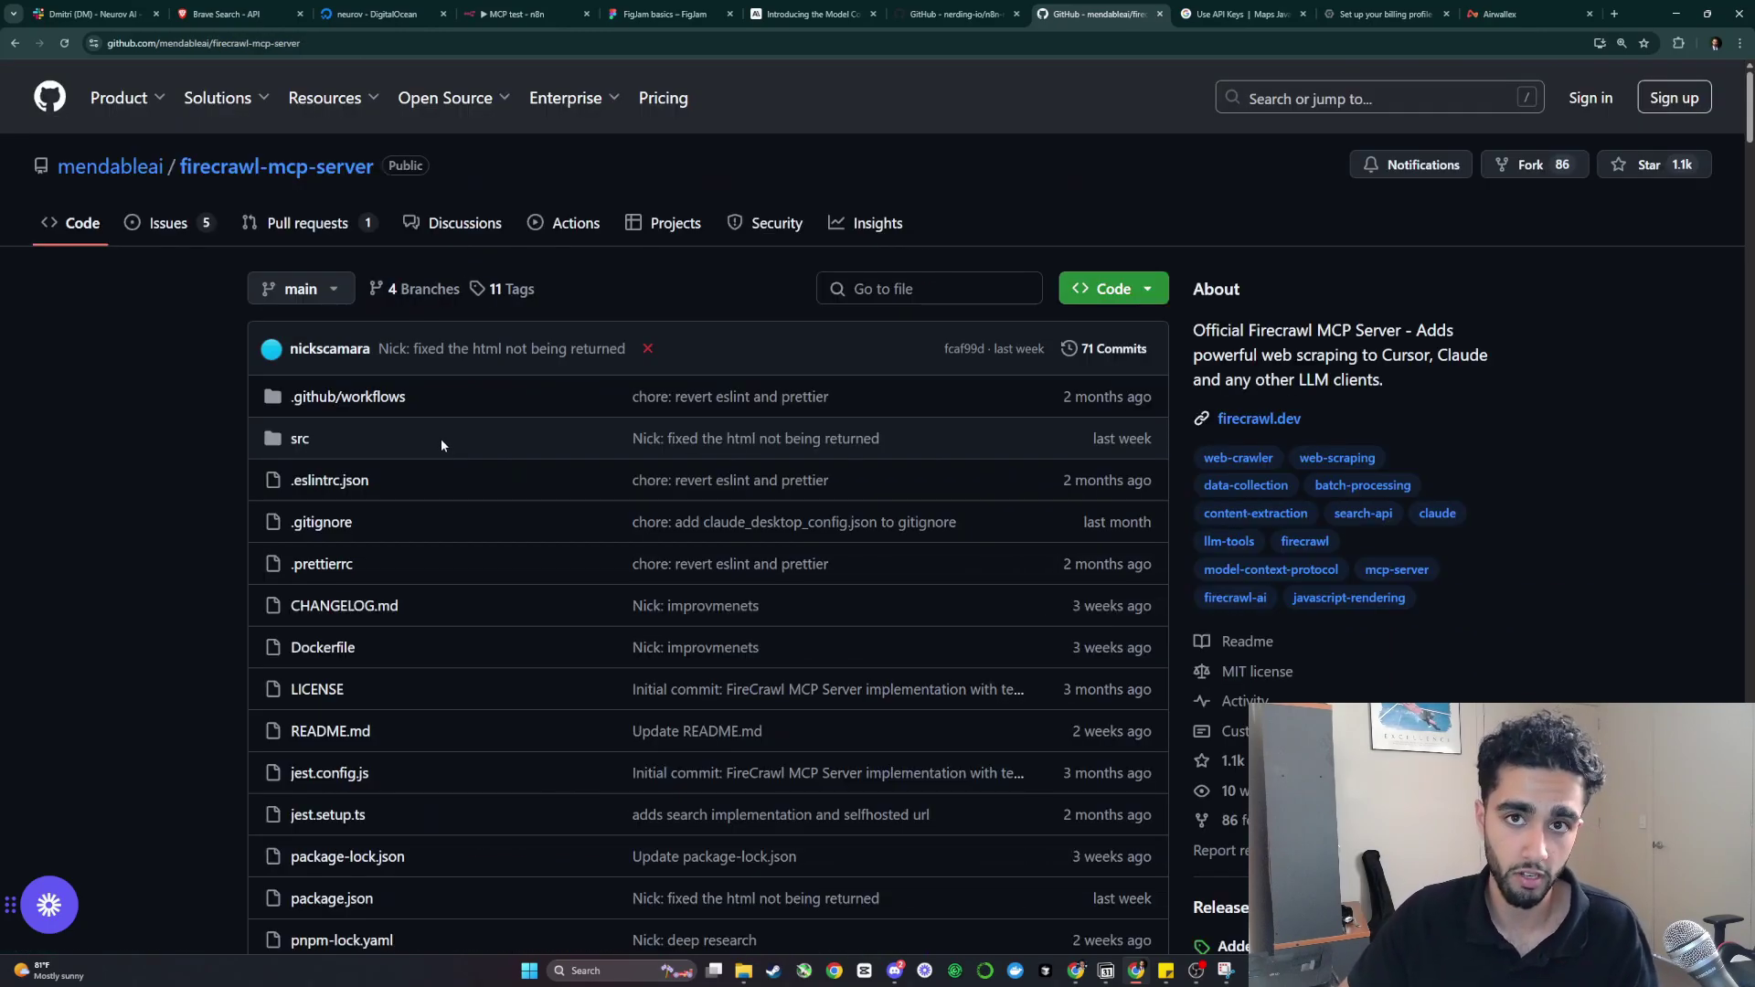
Step: Copy the npm install -g firecrawl-mcp command from Manual Installation and bring up the droplet console
scroll(466, 374, down, 10)
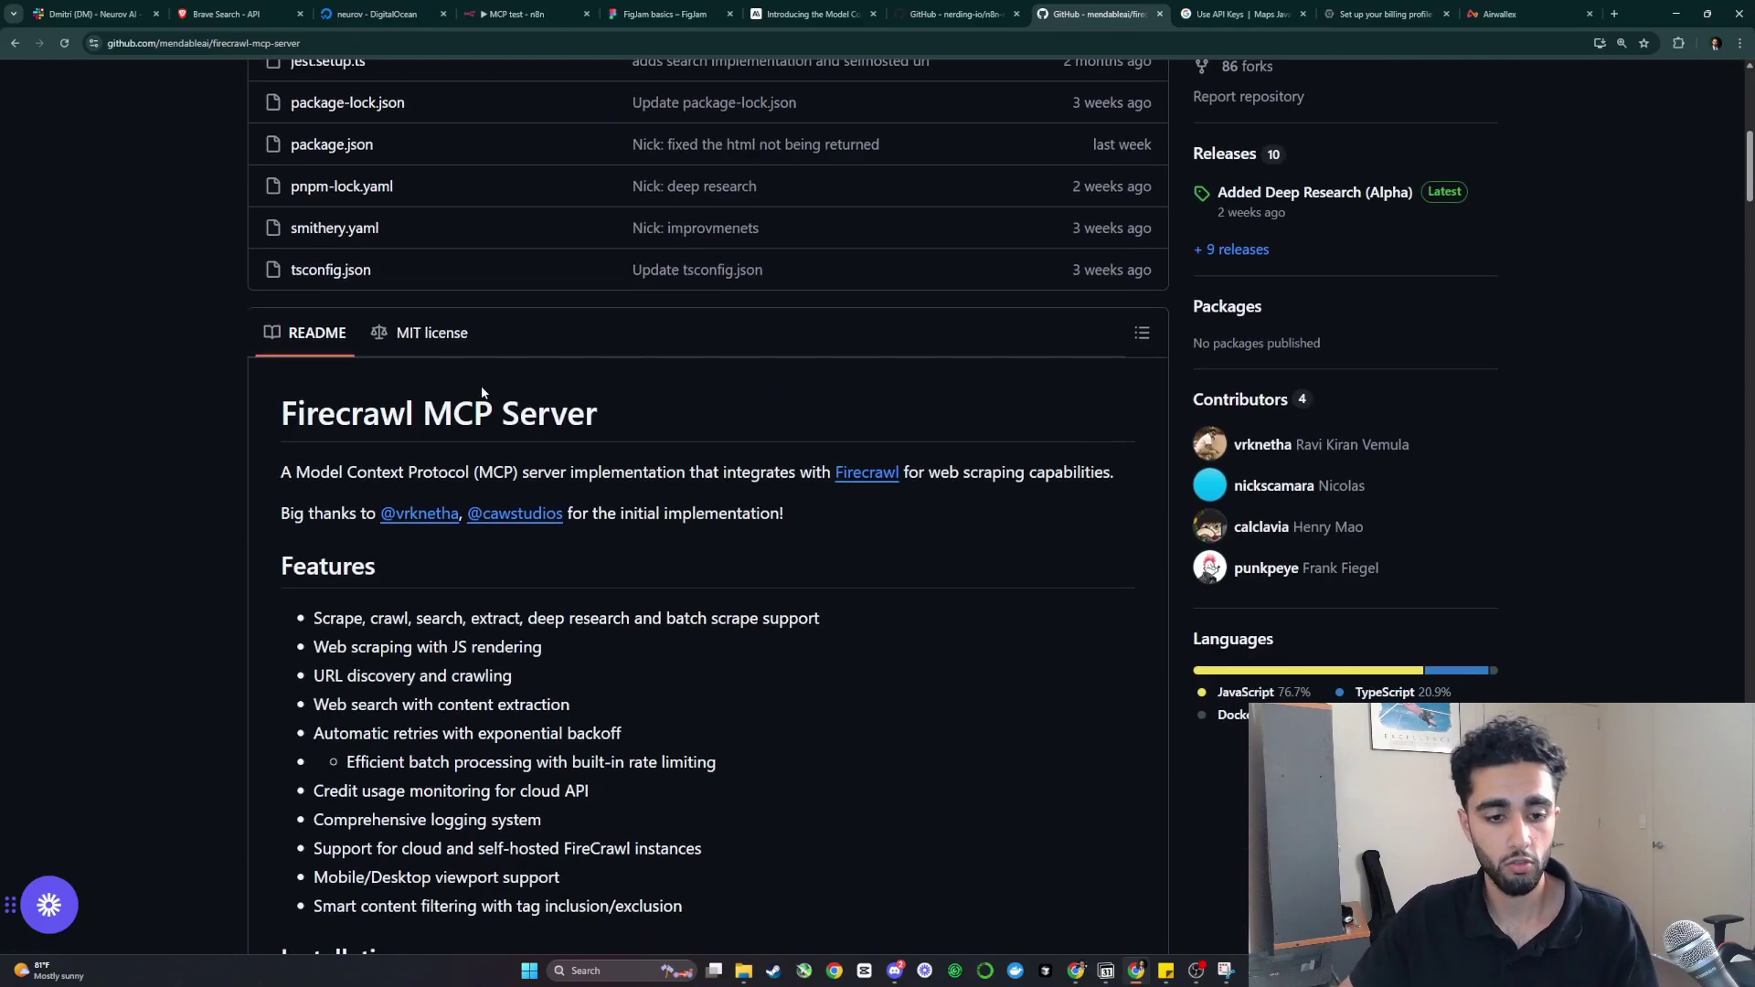
scroll(479, 378, down, 5)
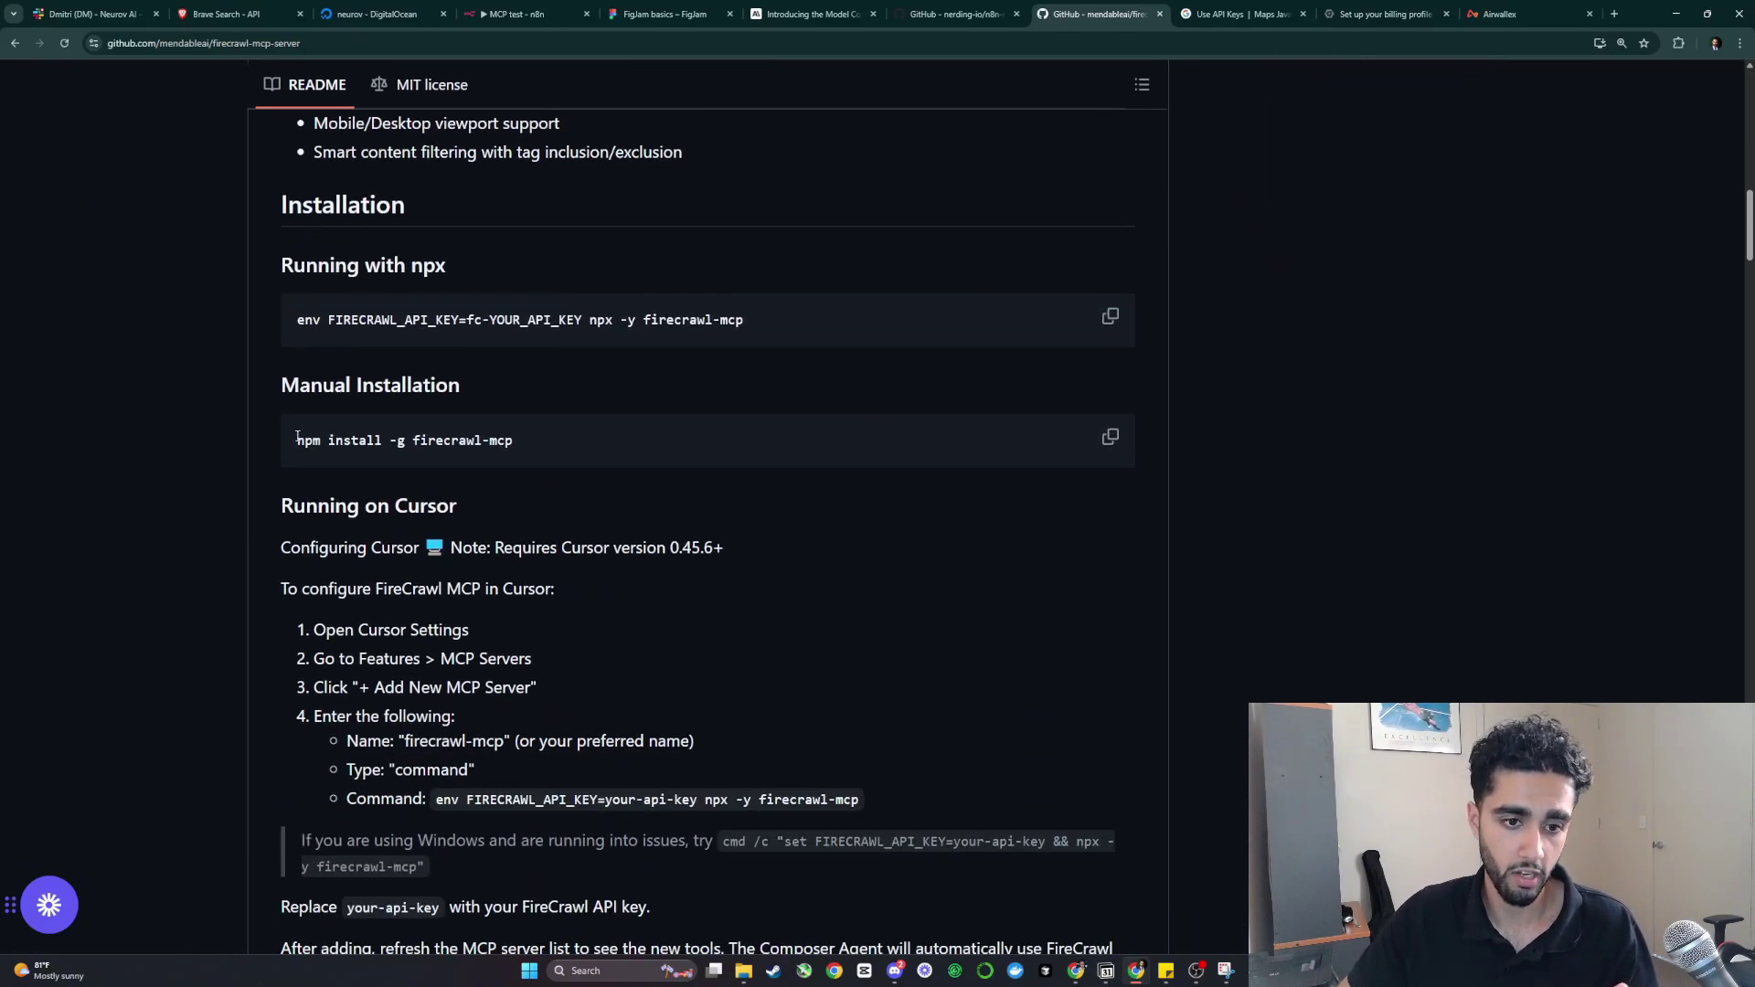
scroll(311, 413, down, 1)
drag(300, 373, 513, 371)
right_click(488, 380)
click(523, 391)
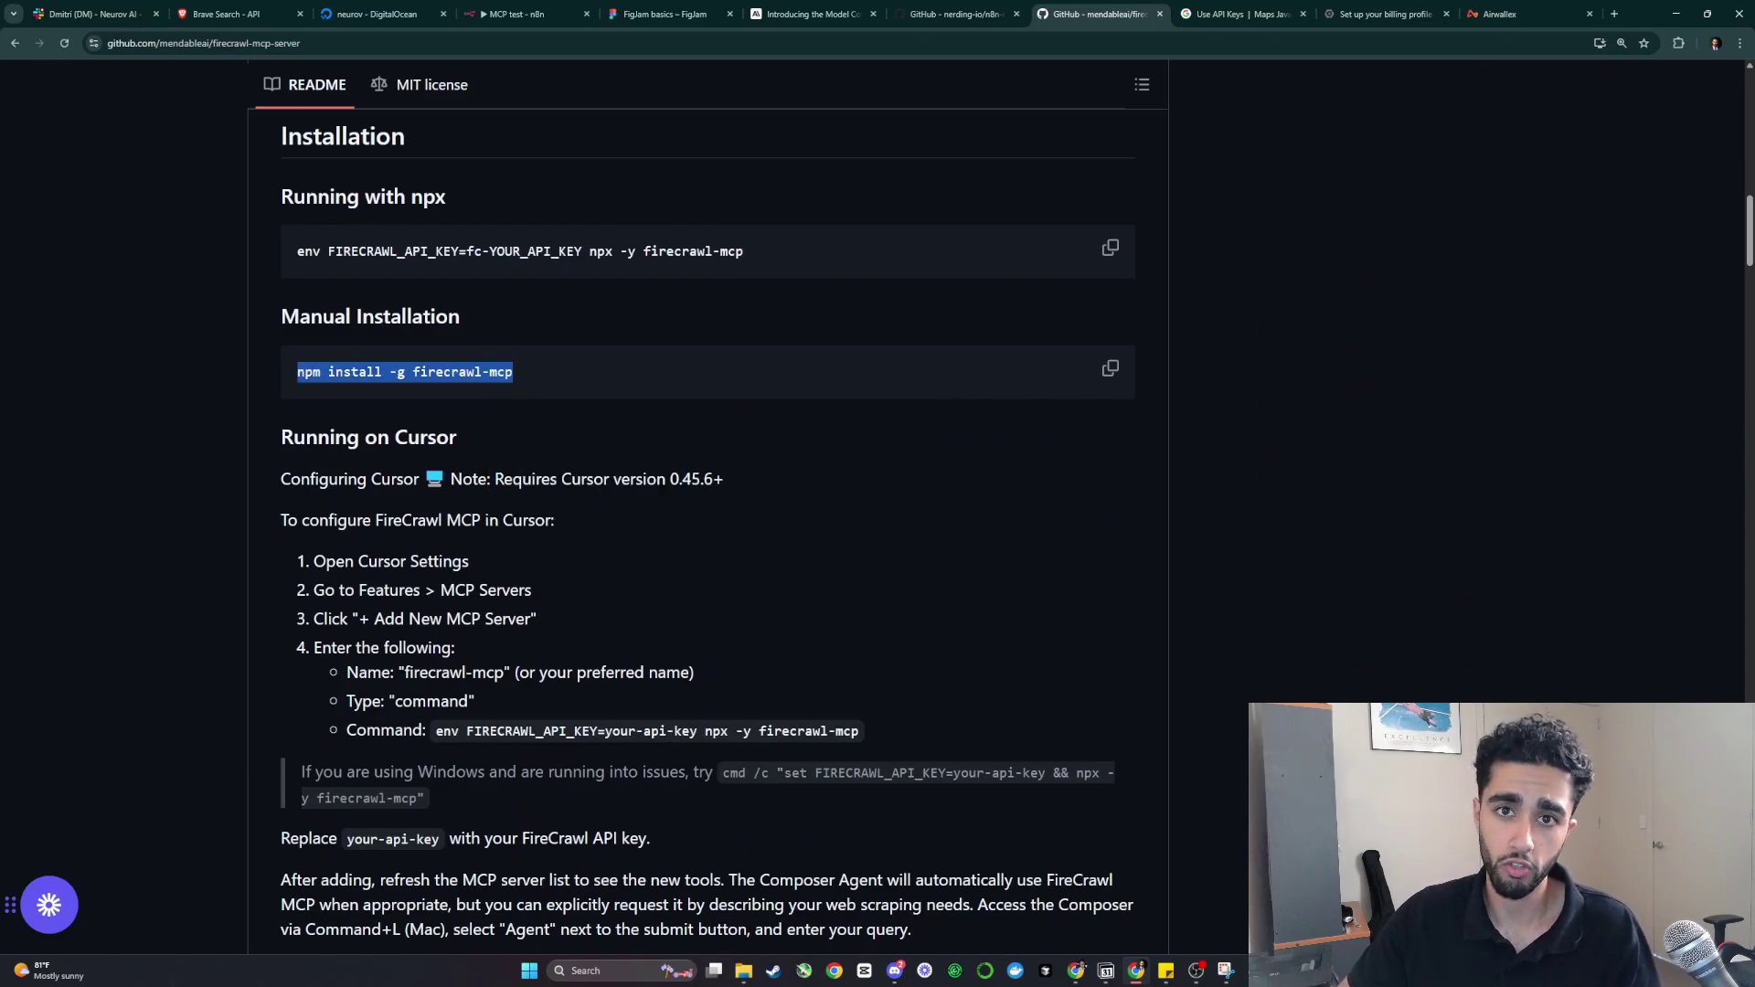
key(alt+Tab)
Step: Run npm install -g firecrawl-mcp on the droplet and review the Firecrawl README's Windsurf configuration
key(ctrl+v)
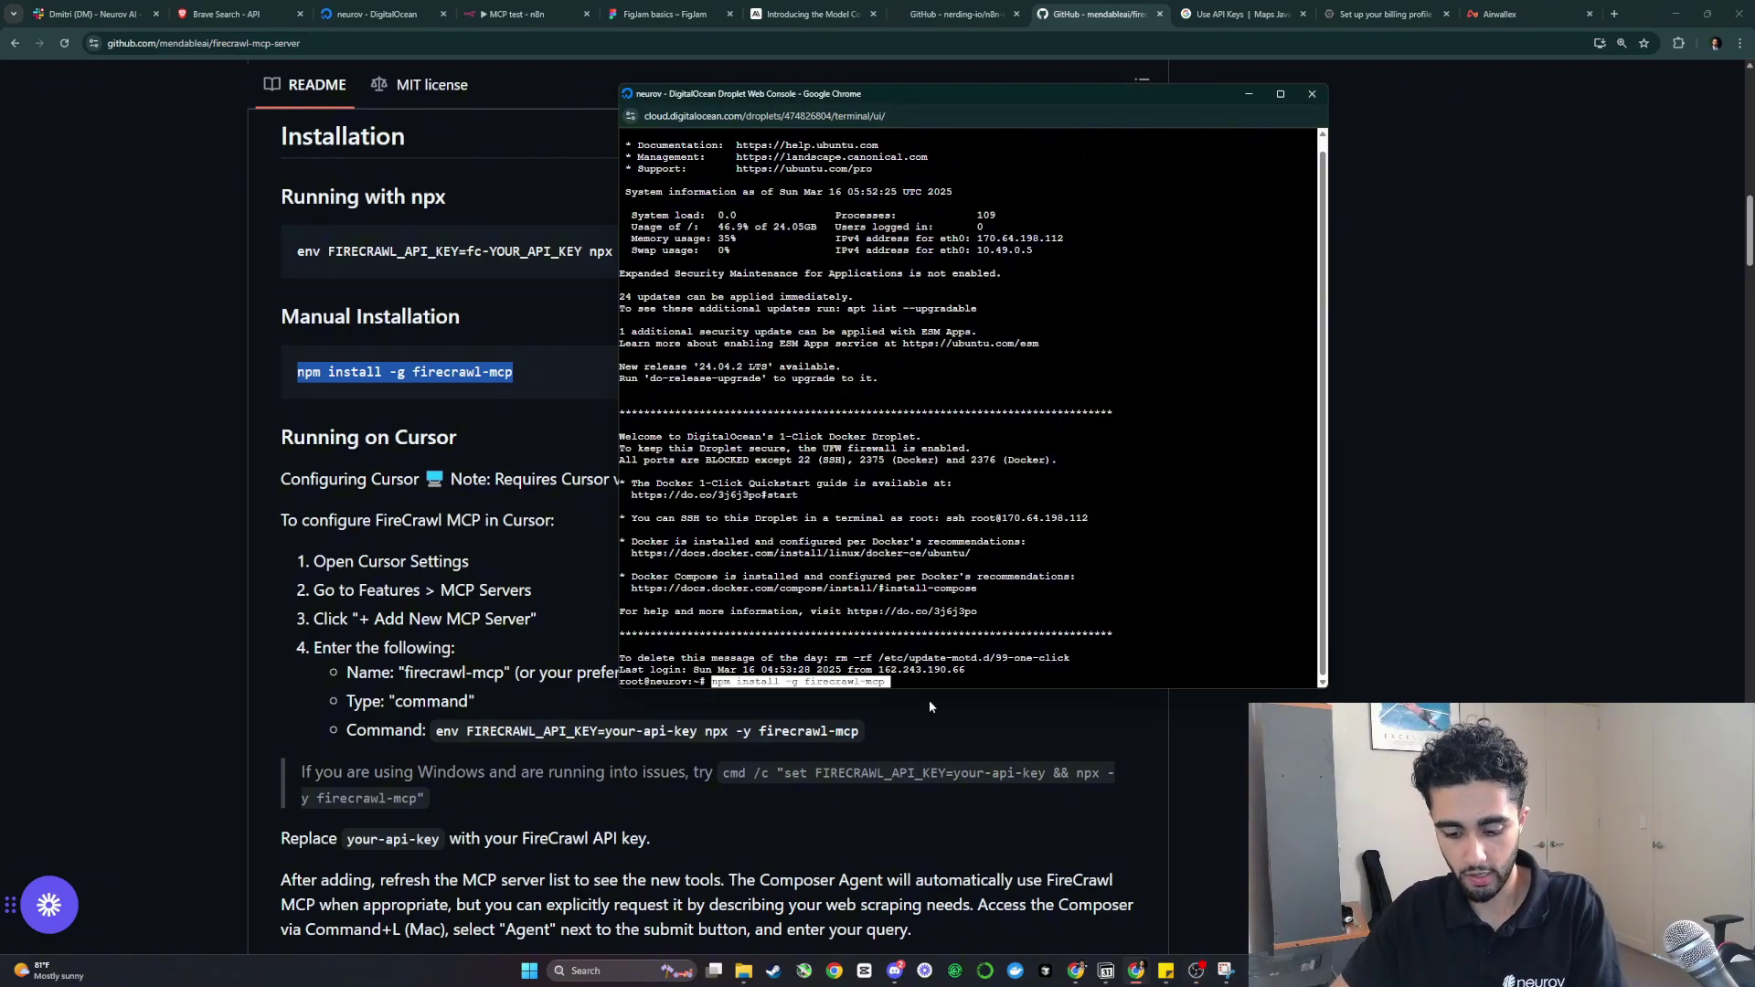
key(Return)
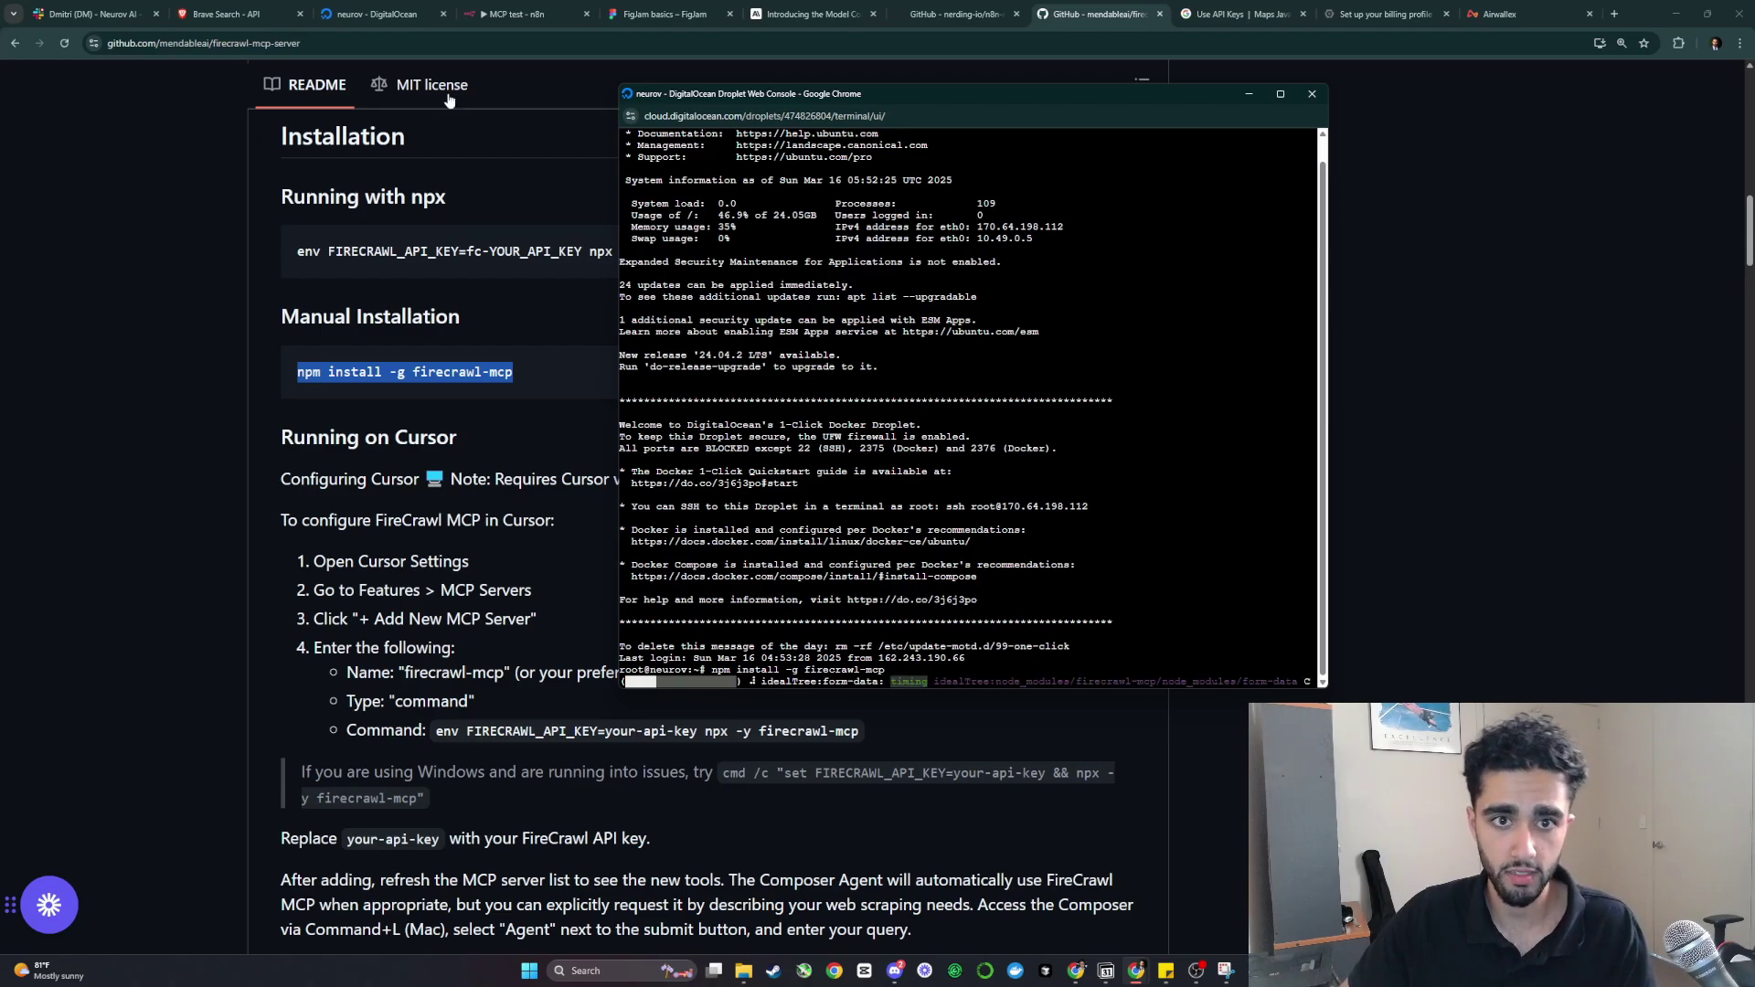
click(237, 355)
scroll(406, 383, down, 2)
scroll(406, 383, down, 6)
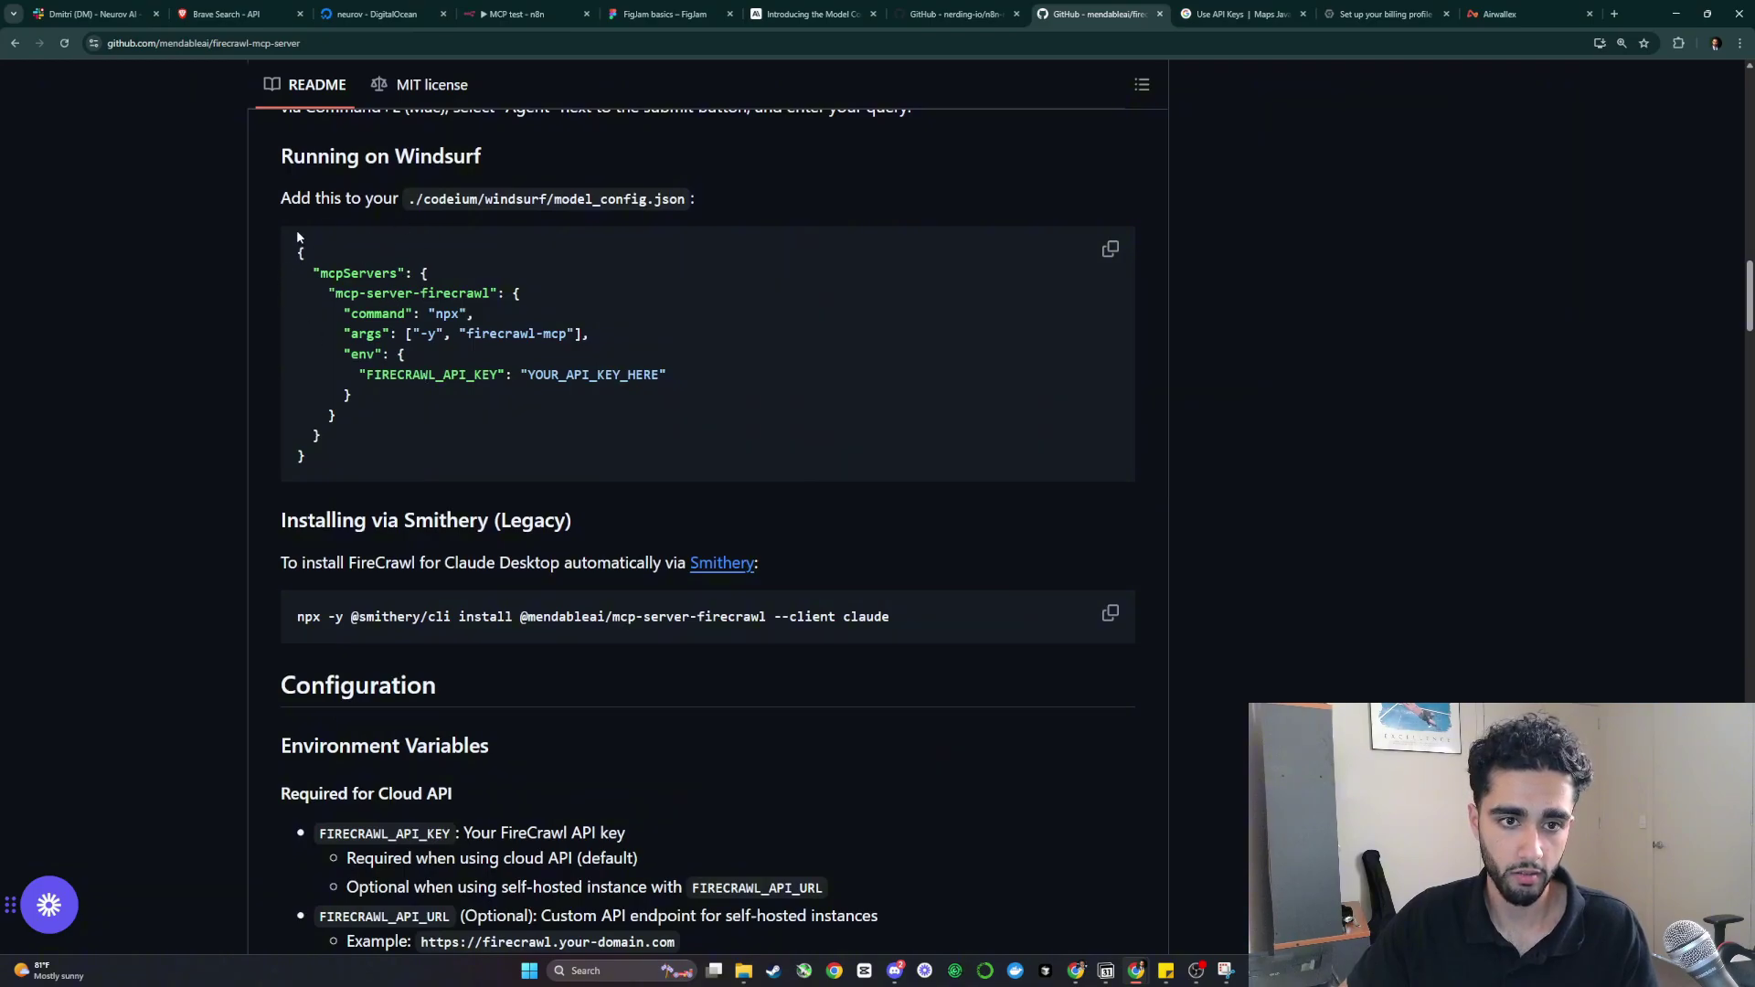
scroll(384, 242, down, 15)
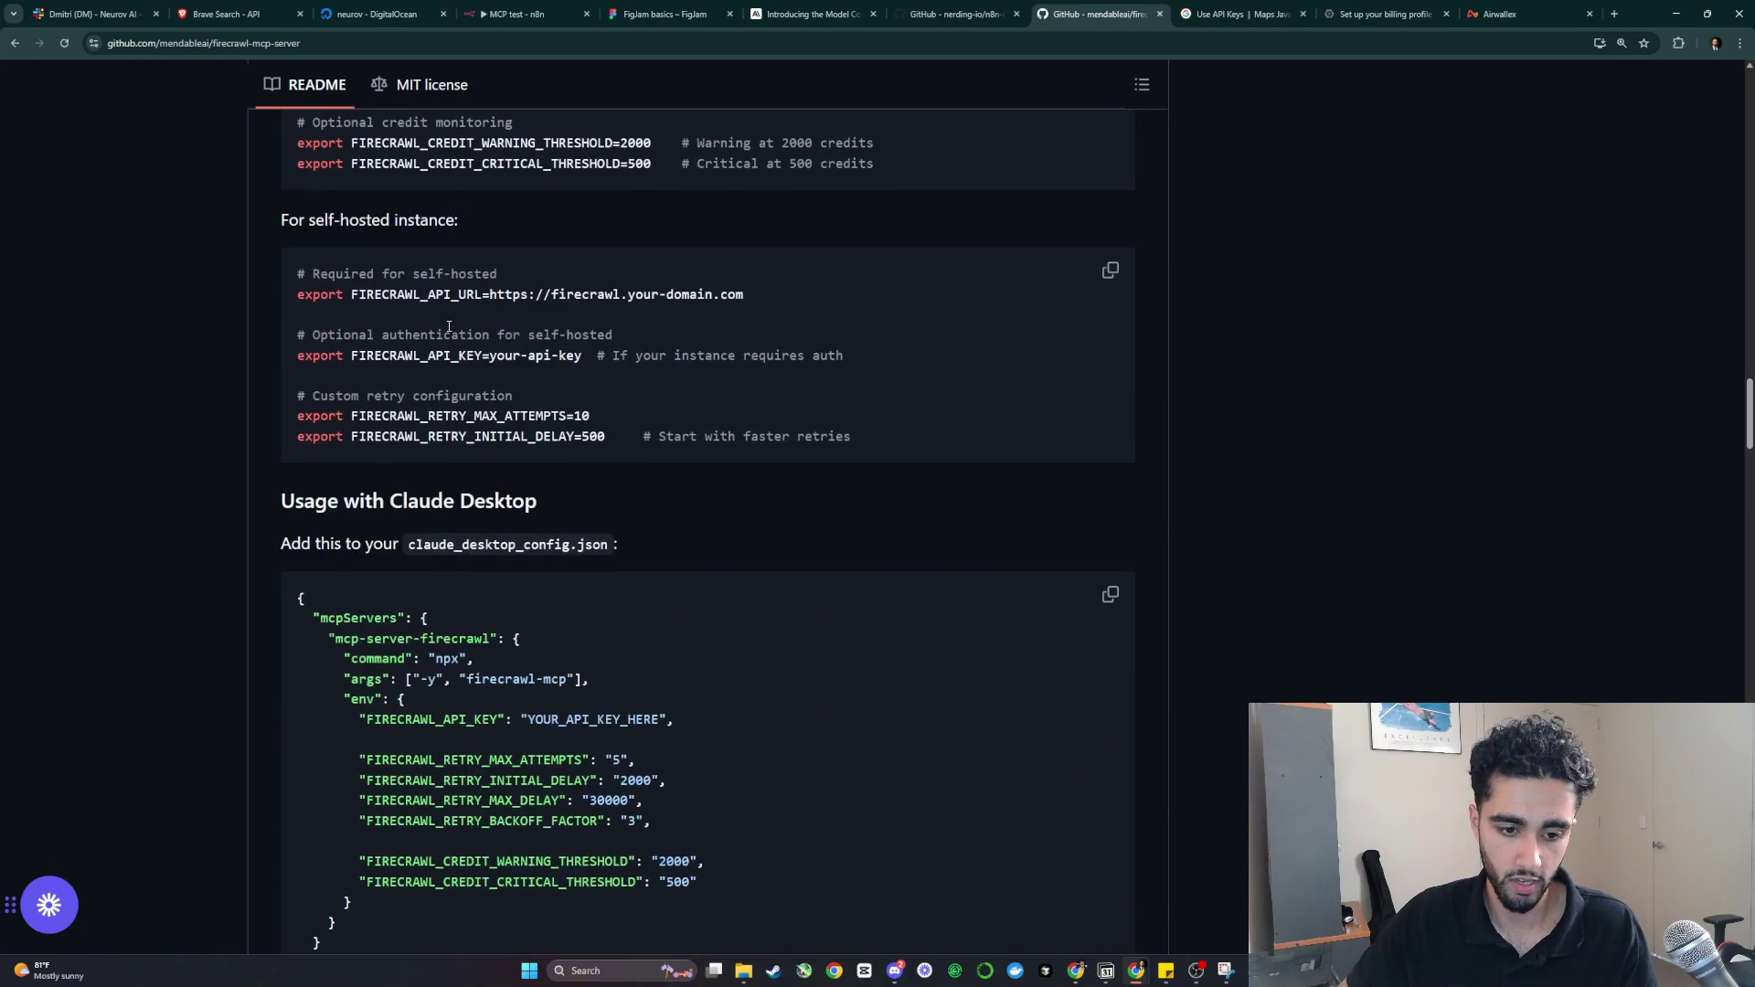
scroll(474, 384, up, 3)
scroll(474, 377, up, 12)
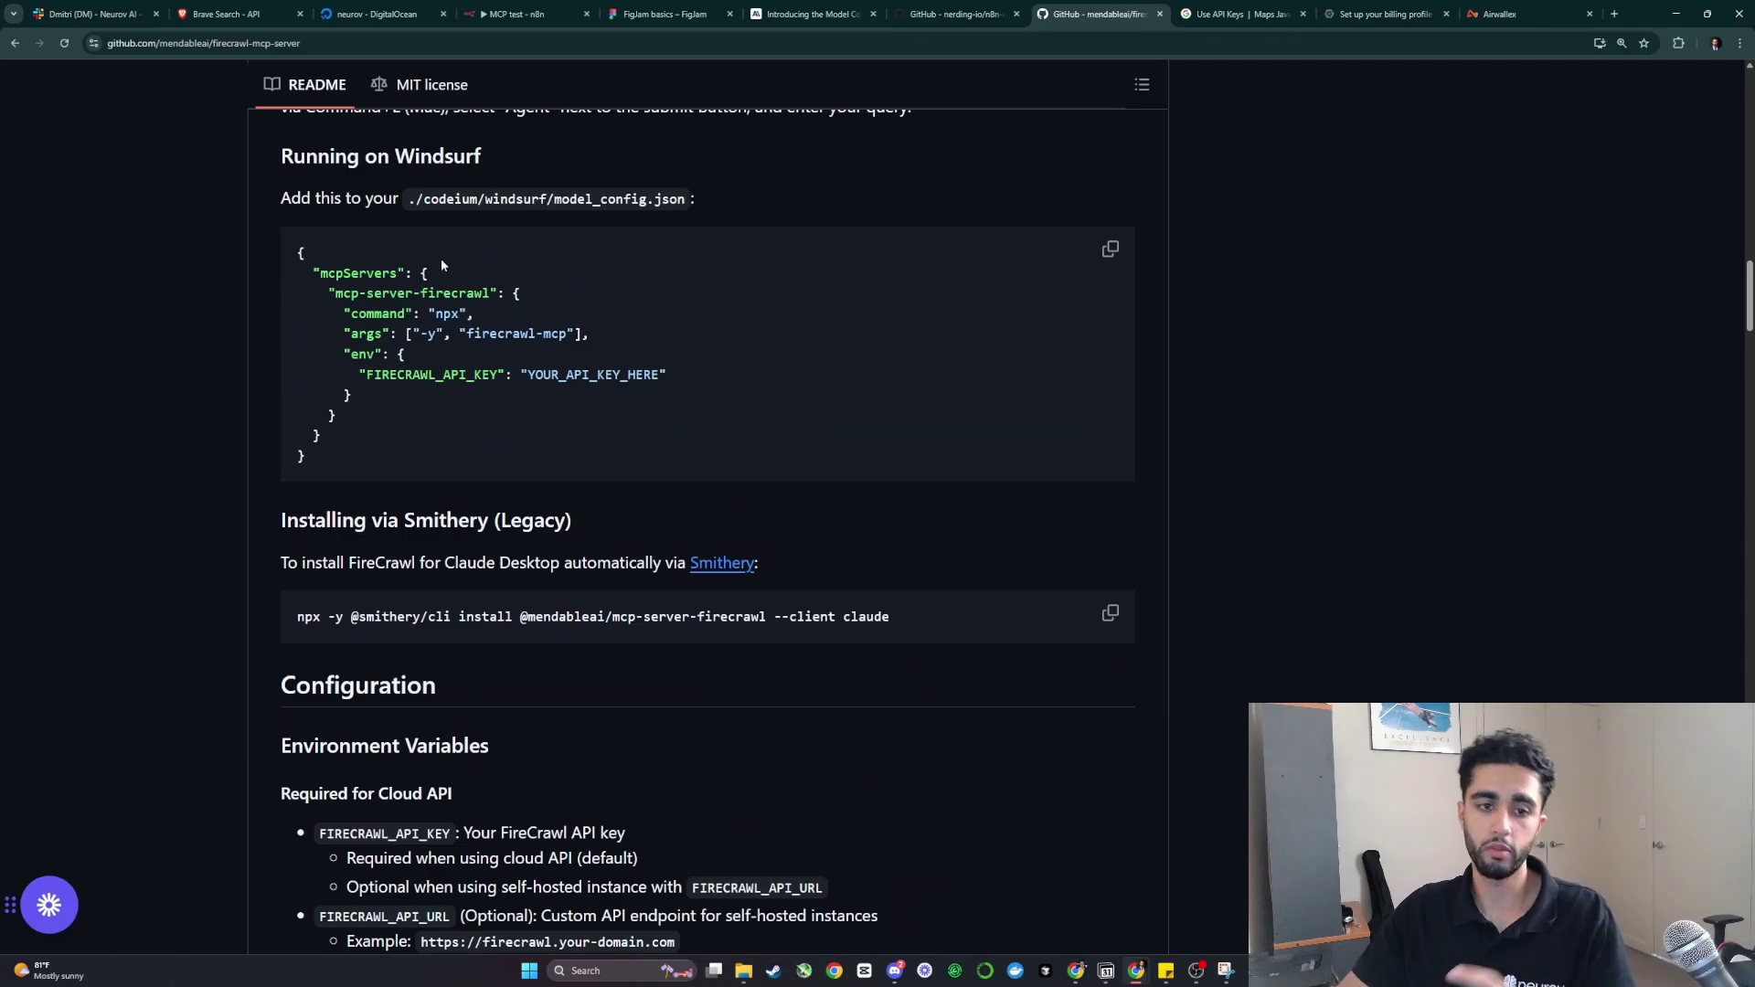
Step: Delete all existing nodes from the MCP test workflow
click(493, 6)
scroll(807, 210, up, 3)
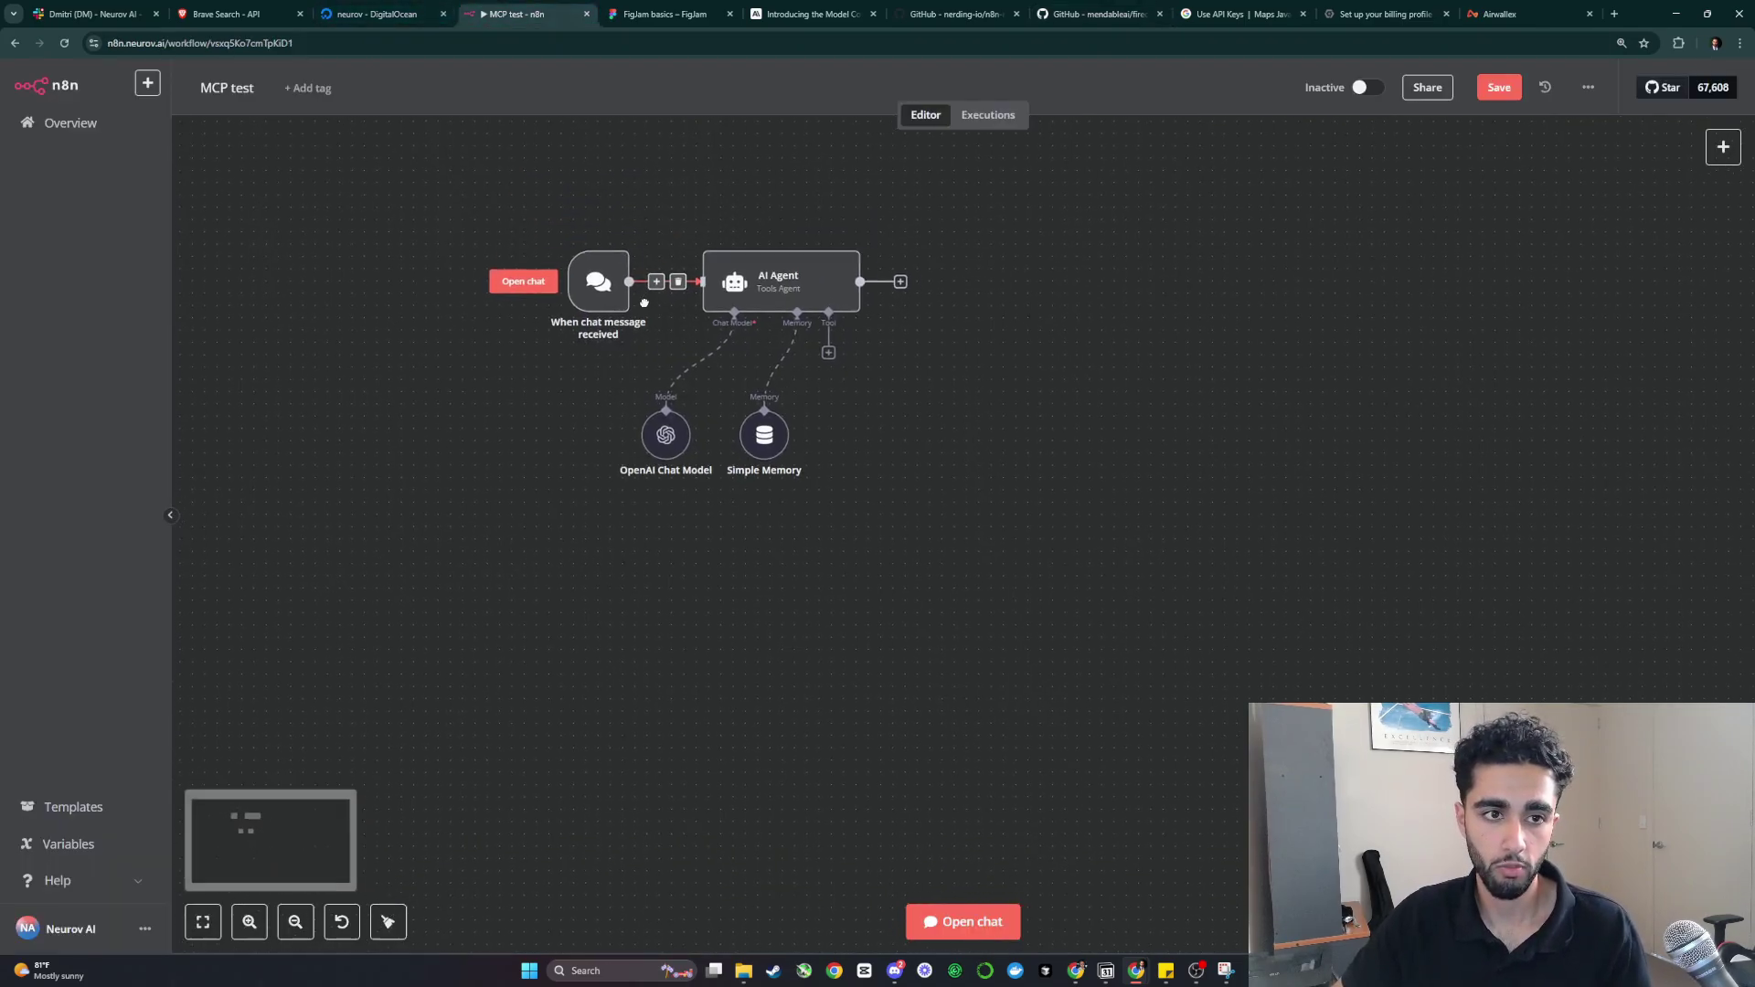
key(ctrl+a)
key(Delete)
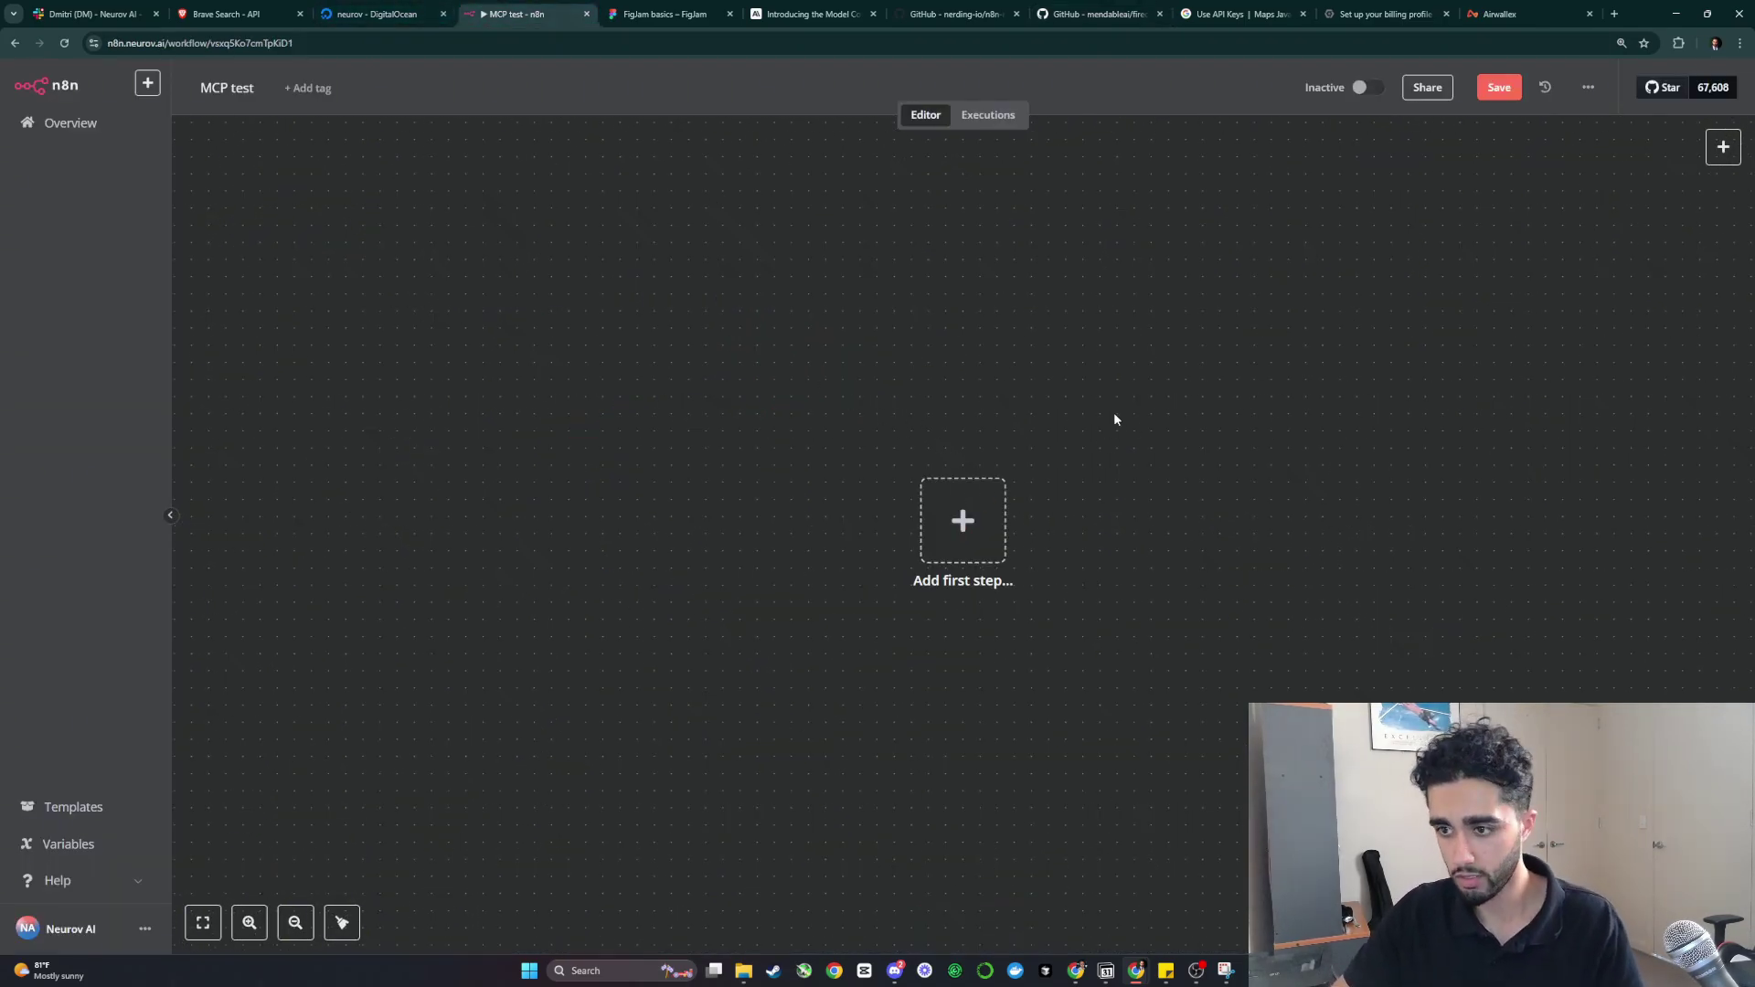
Step: Add a manual trigger followed by an MCP Client node set to List available tools
click(973, 549)
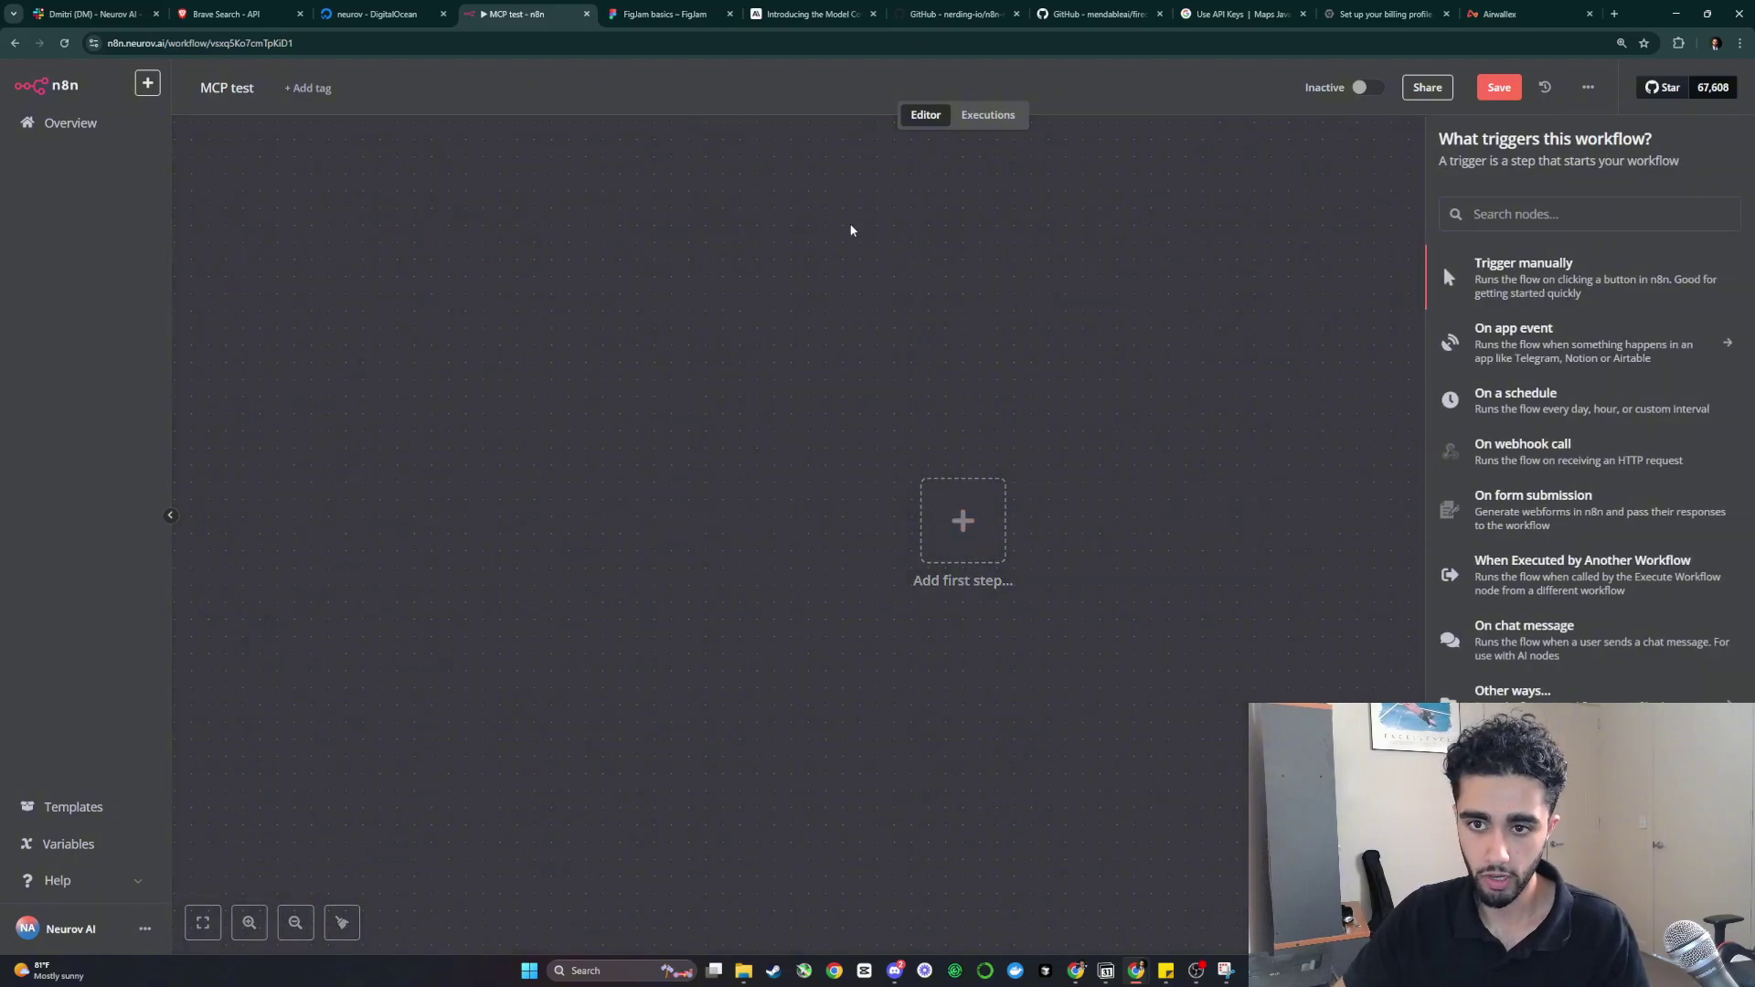
click(1566, 294)
click(1062, 534)
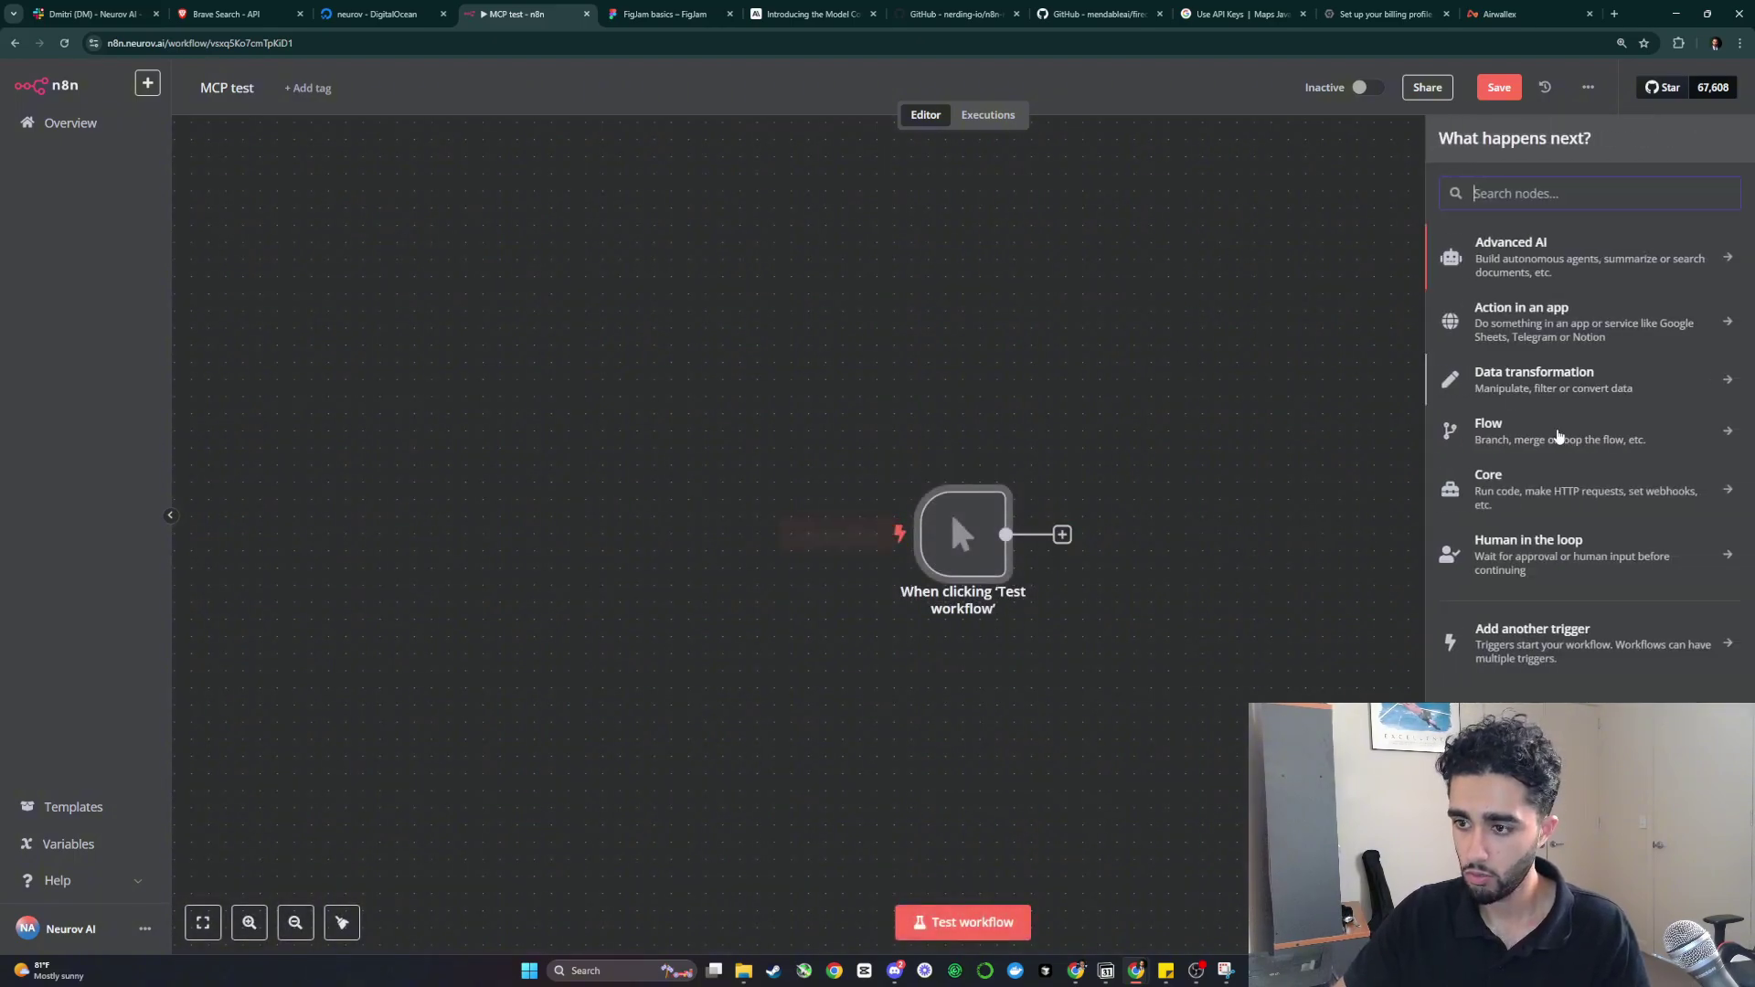
text(mcp)
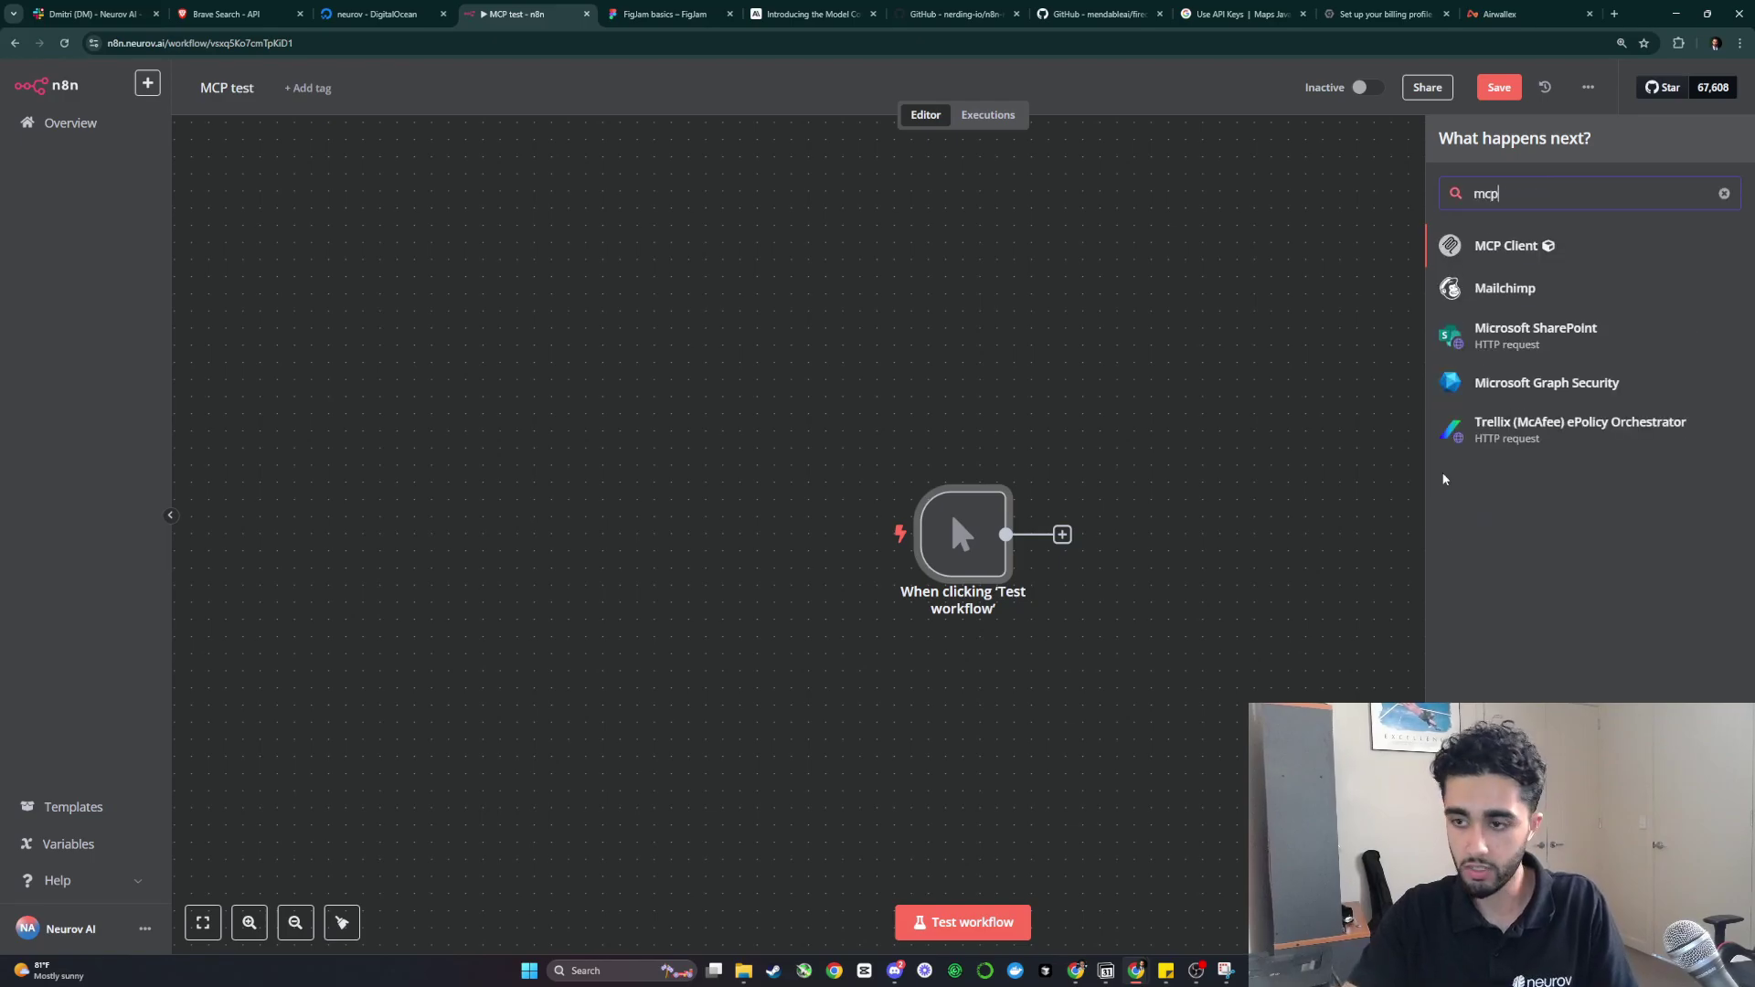
click(1498, 254)
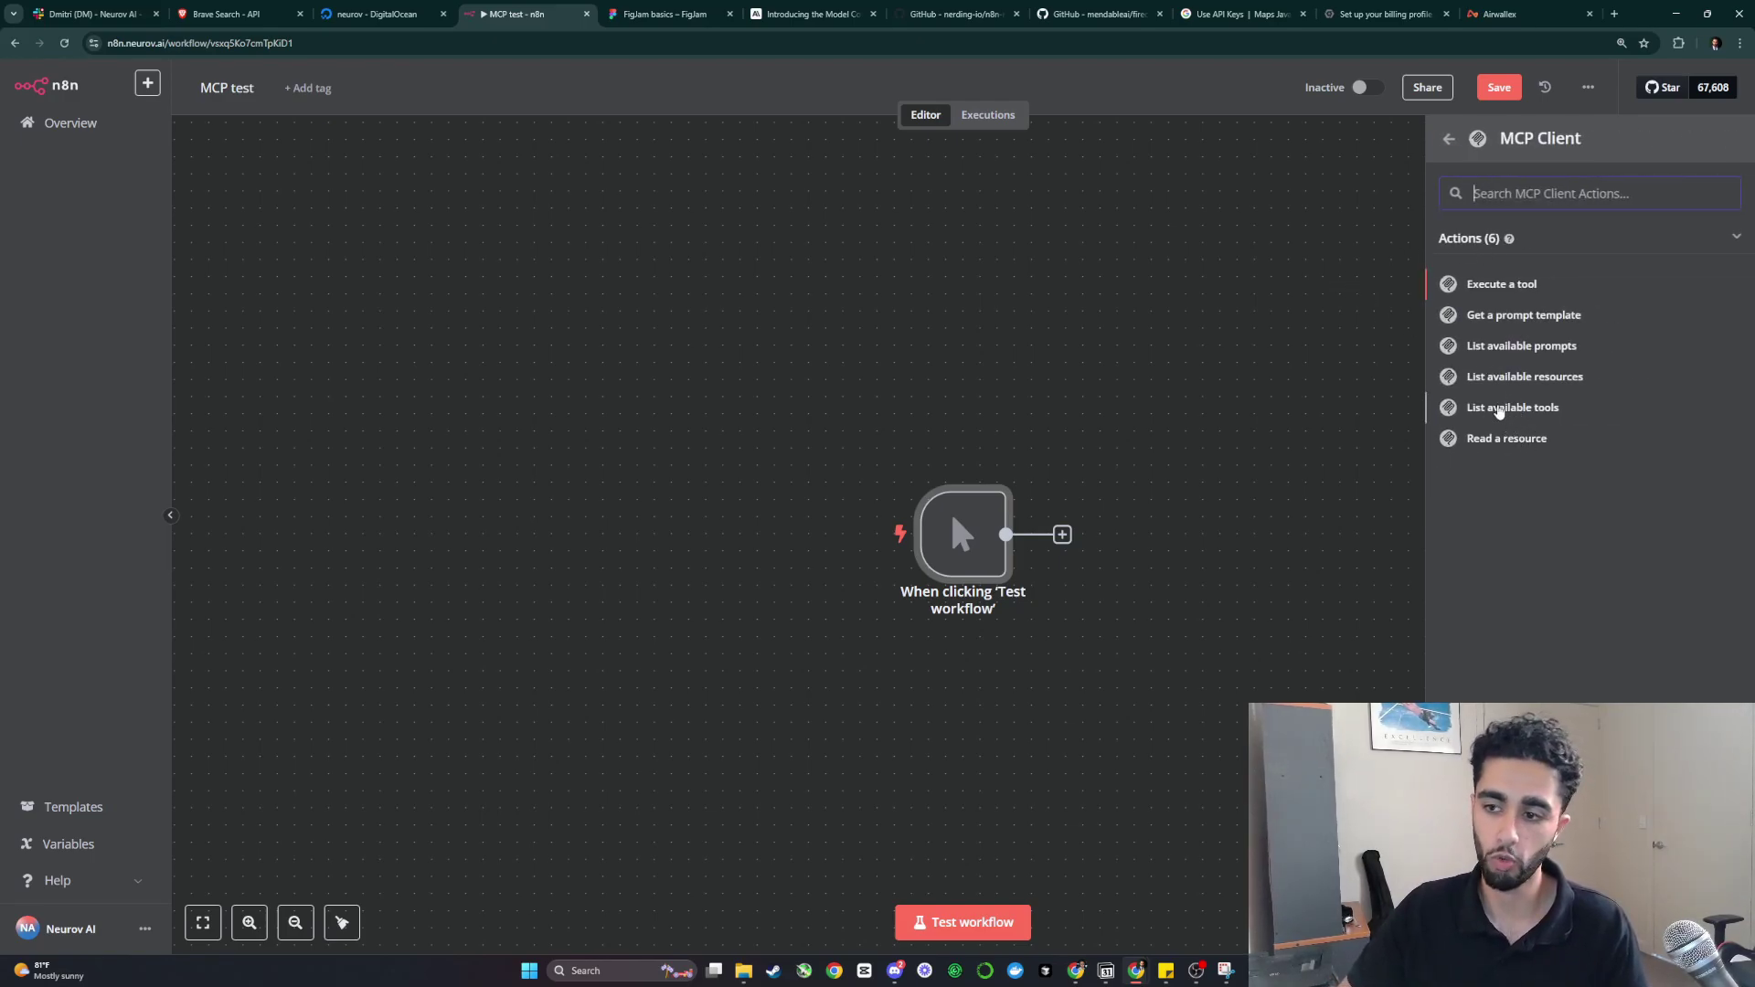
drag(1086, 514, 994, 333)
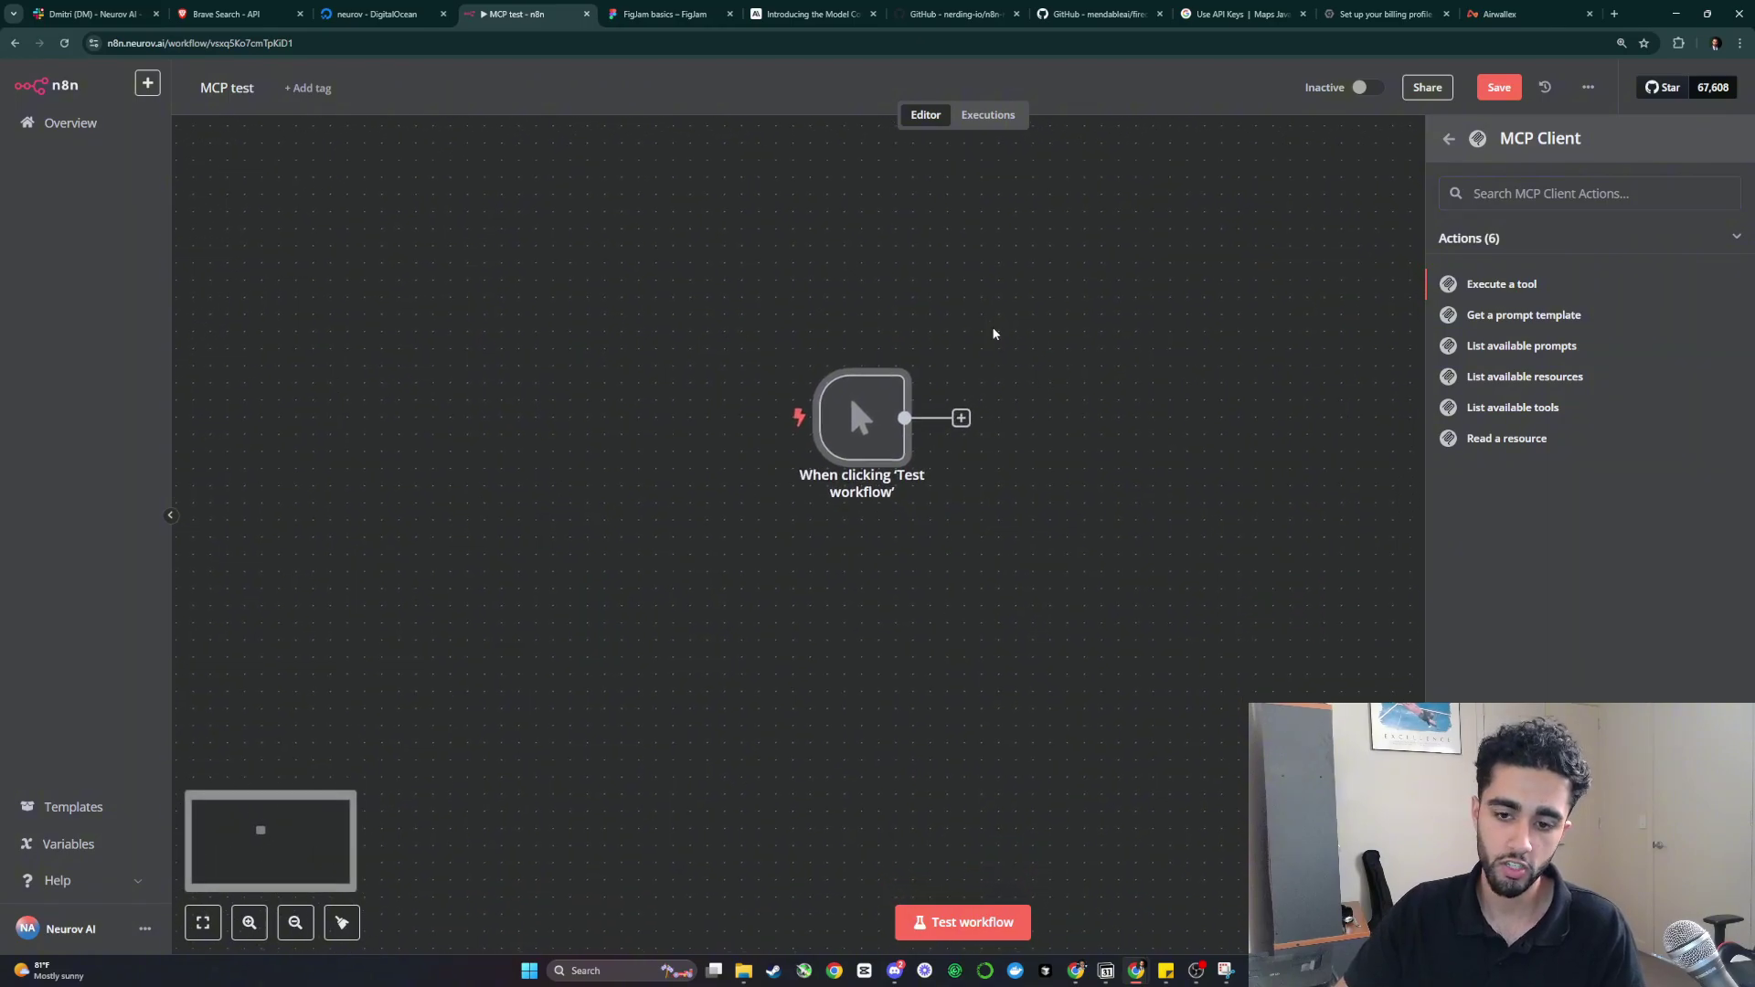
click(1488, 411)
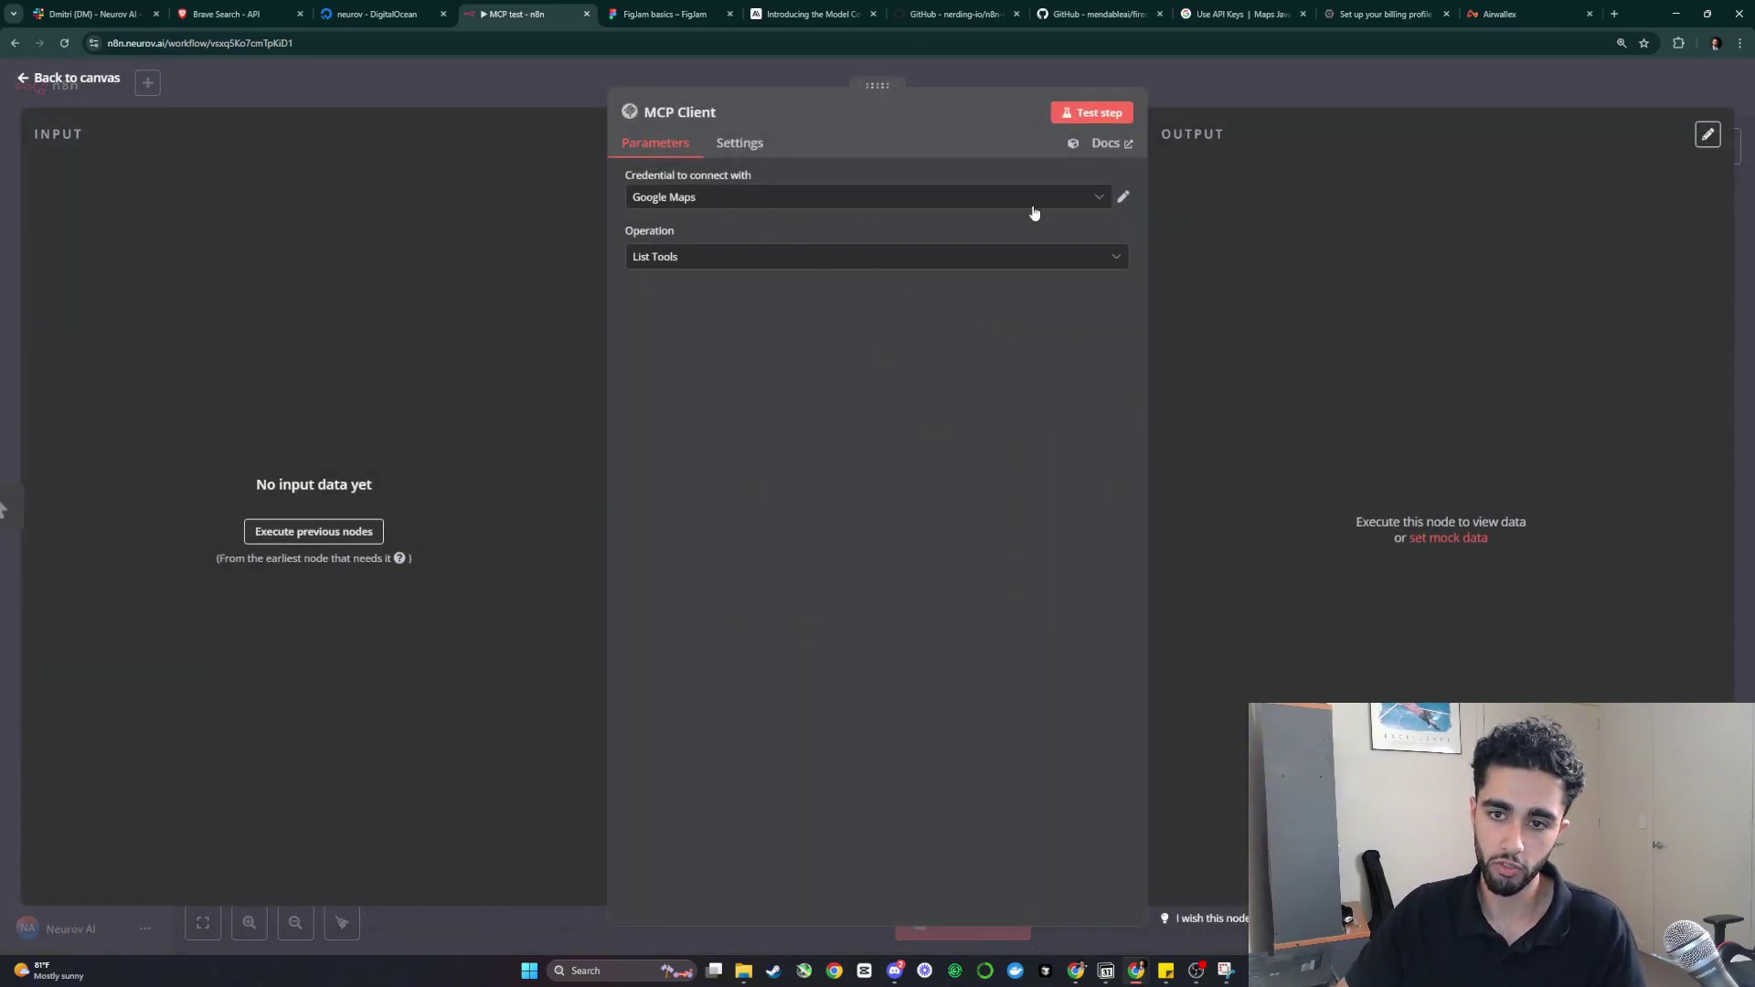
Step: Create a new MCP Client credential named FireCrawl and begin entering its command
click(1124, 193)
click(693, 137)
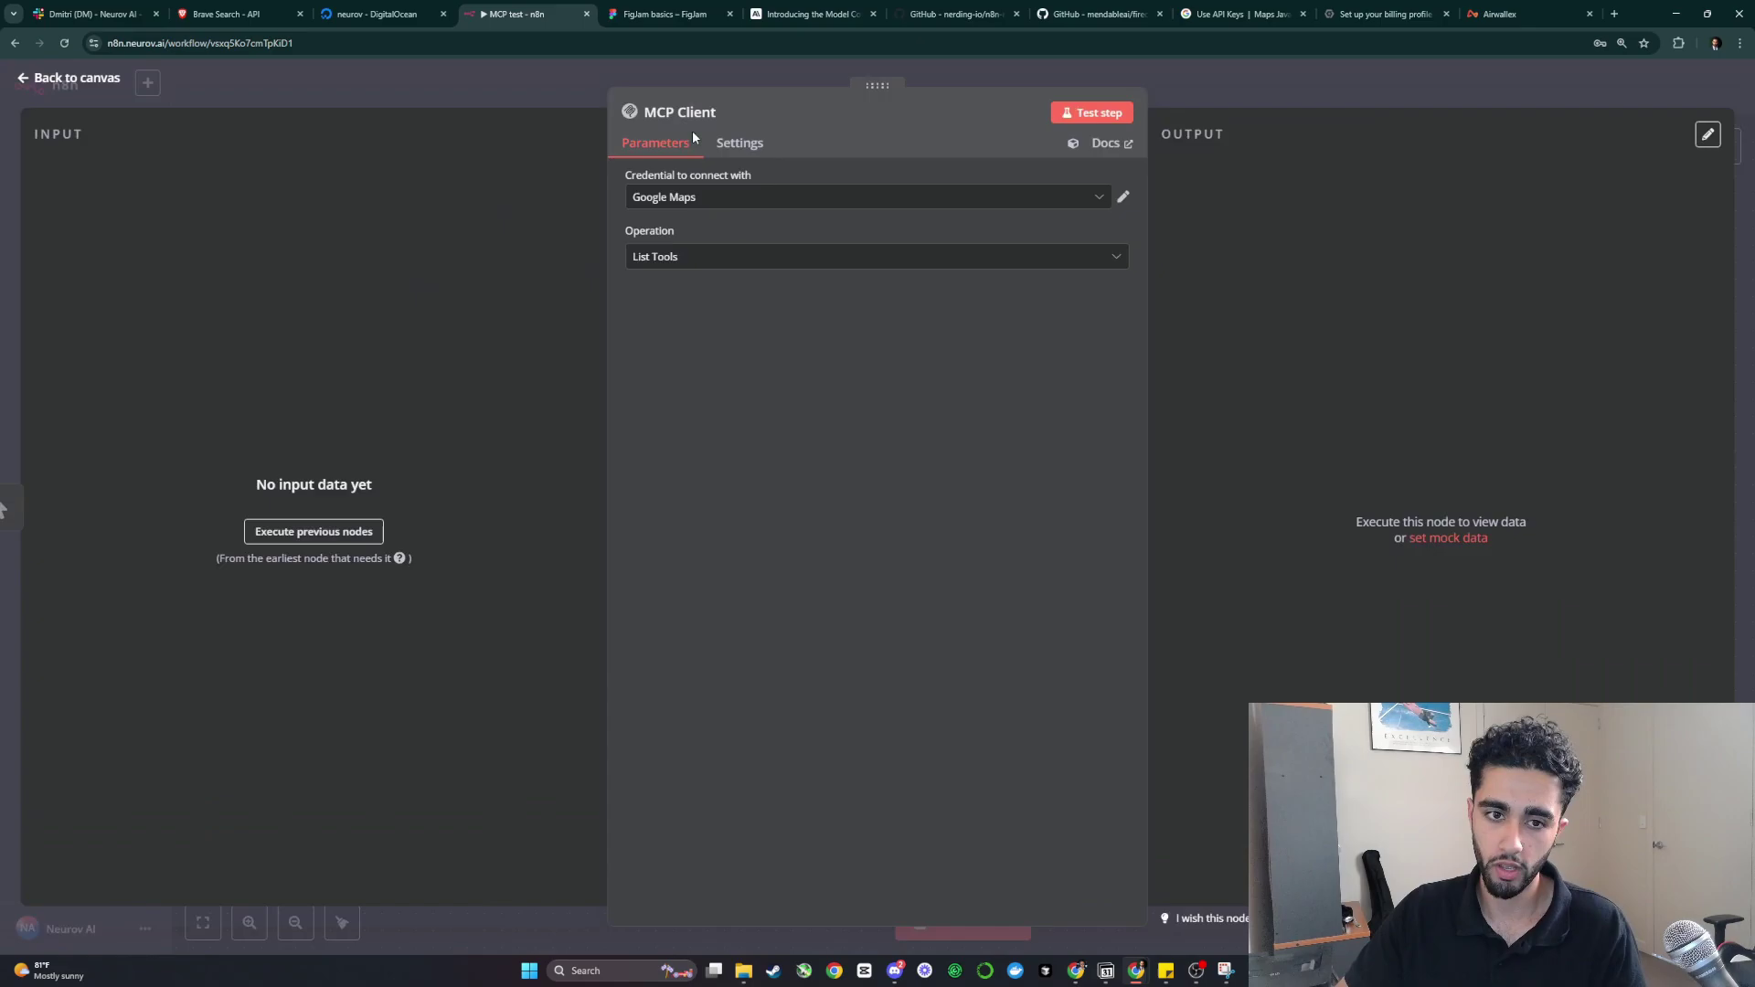
click(984, 211)
click(710, 329)
click(630, 206)
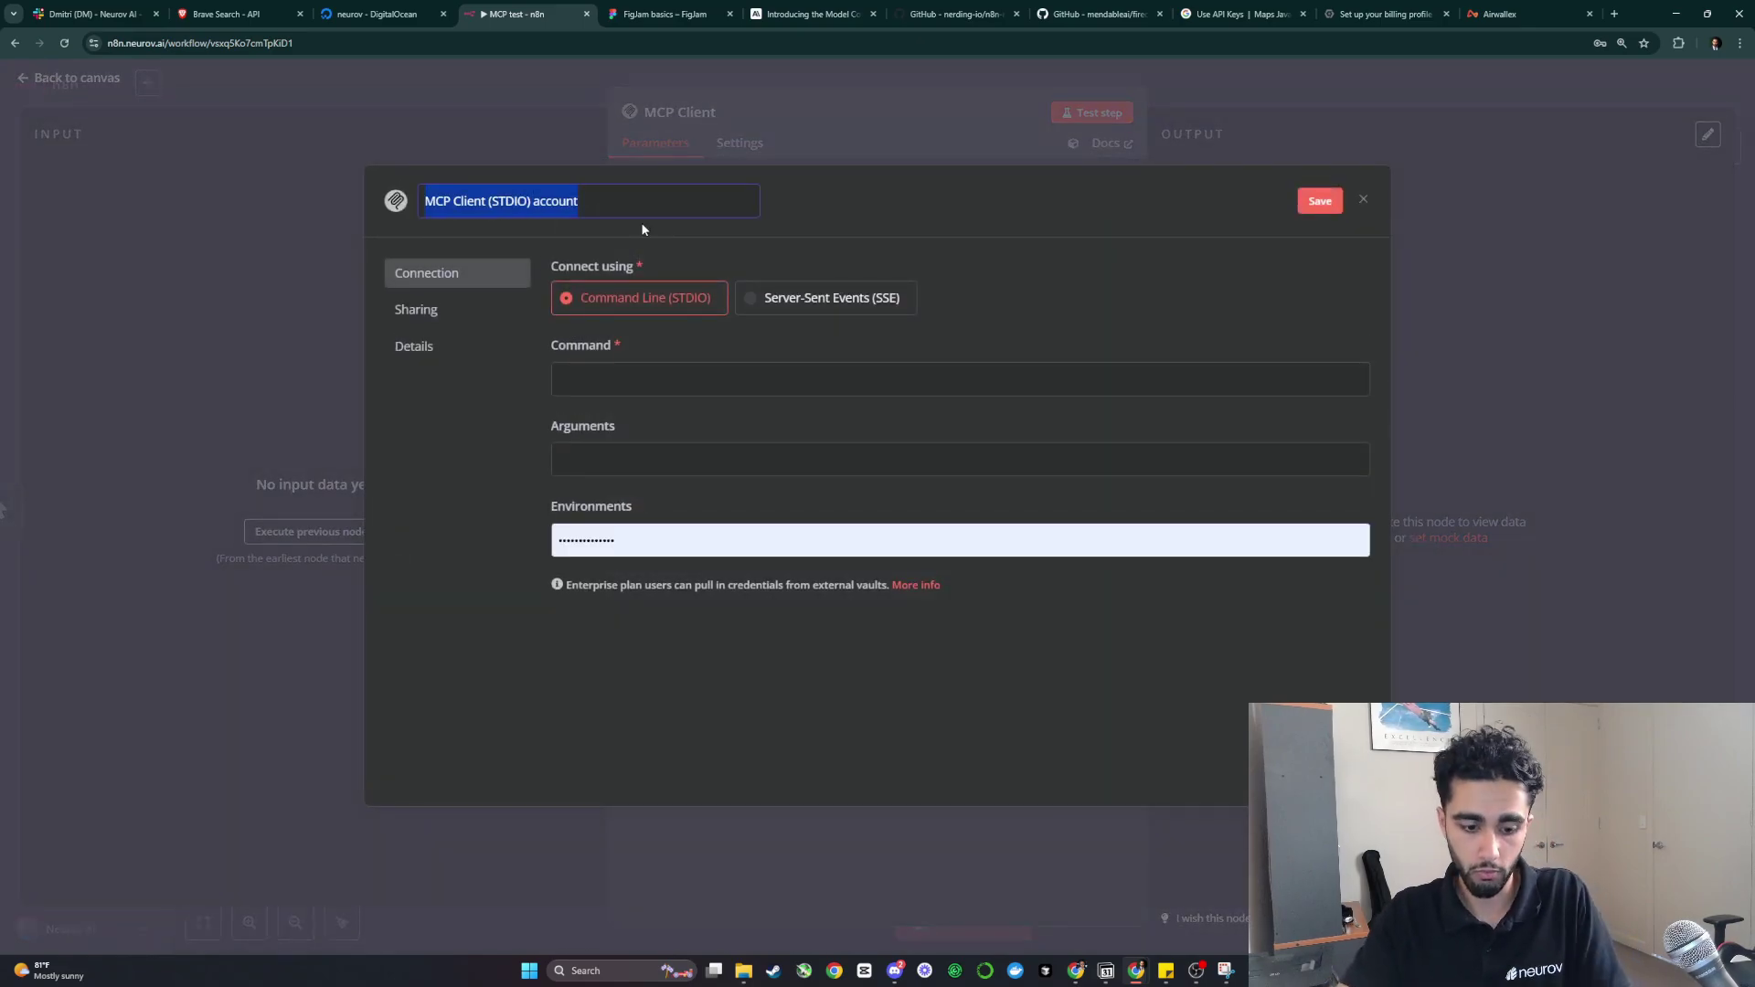
text(FireCrawl)
click(653, 382)
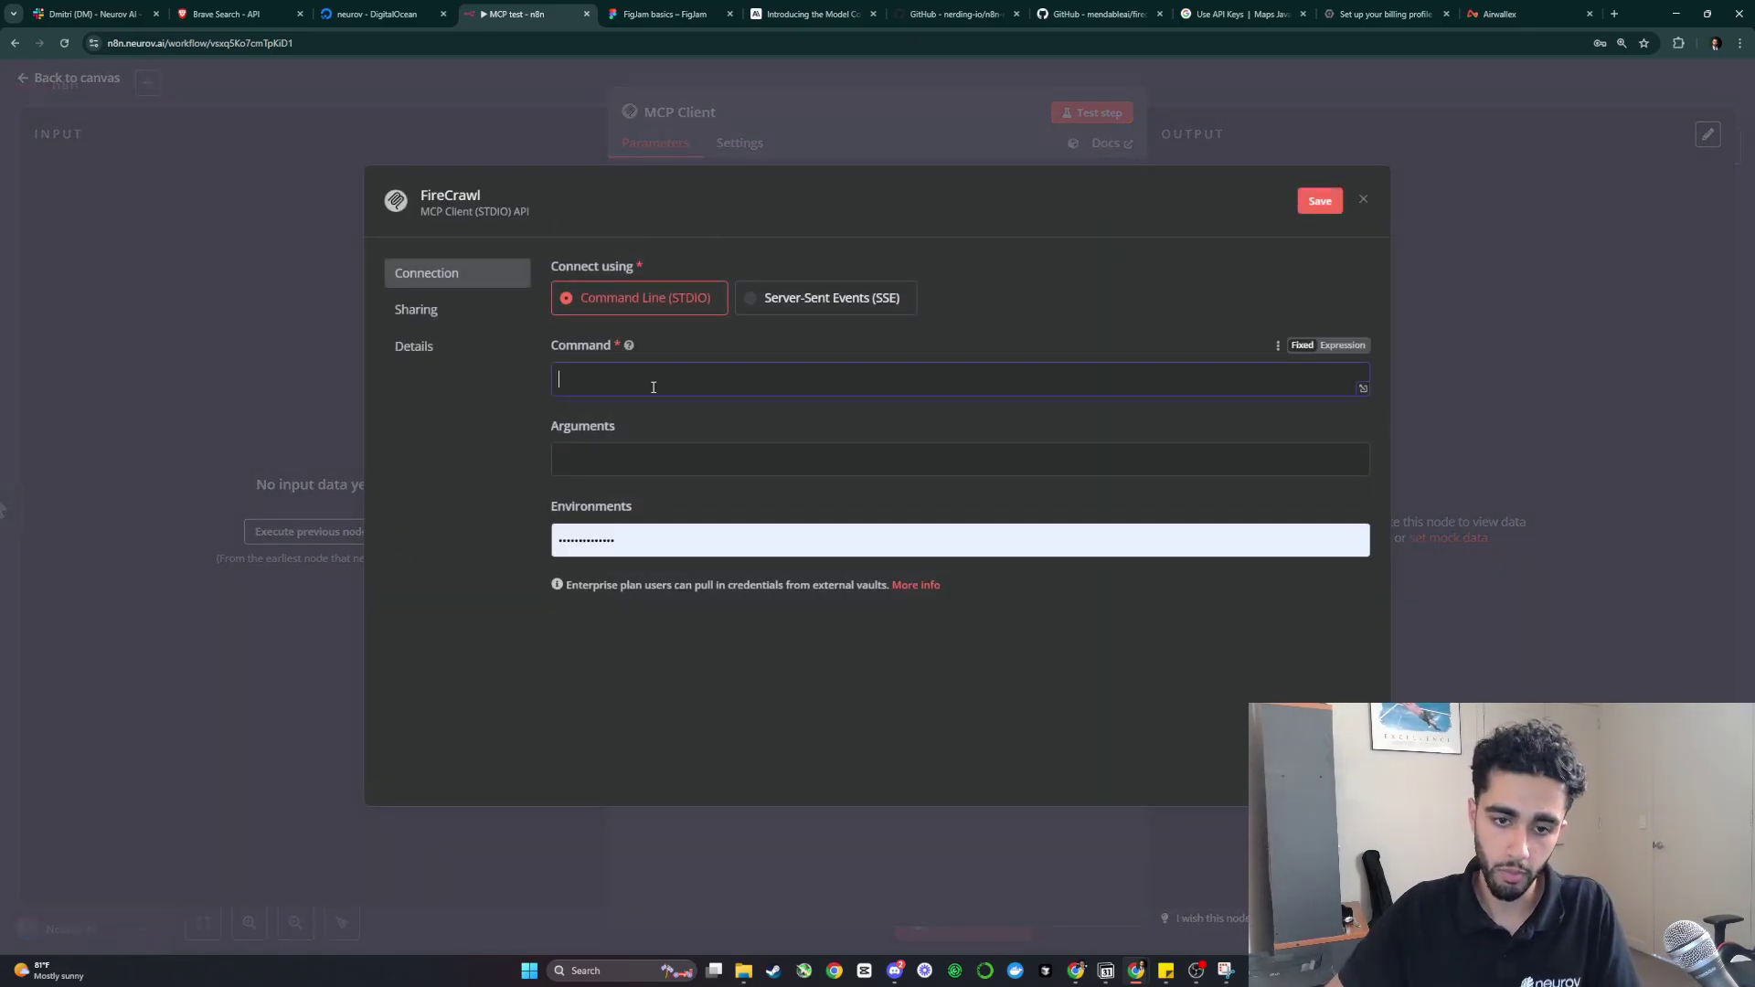
text(npx)
Step: Copy -y and firecrawl-mcp from the Firecrawl README into the credential's Arguments
click(639, 456)
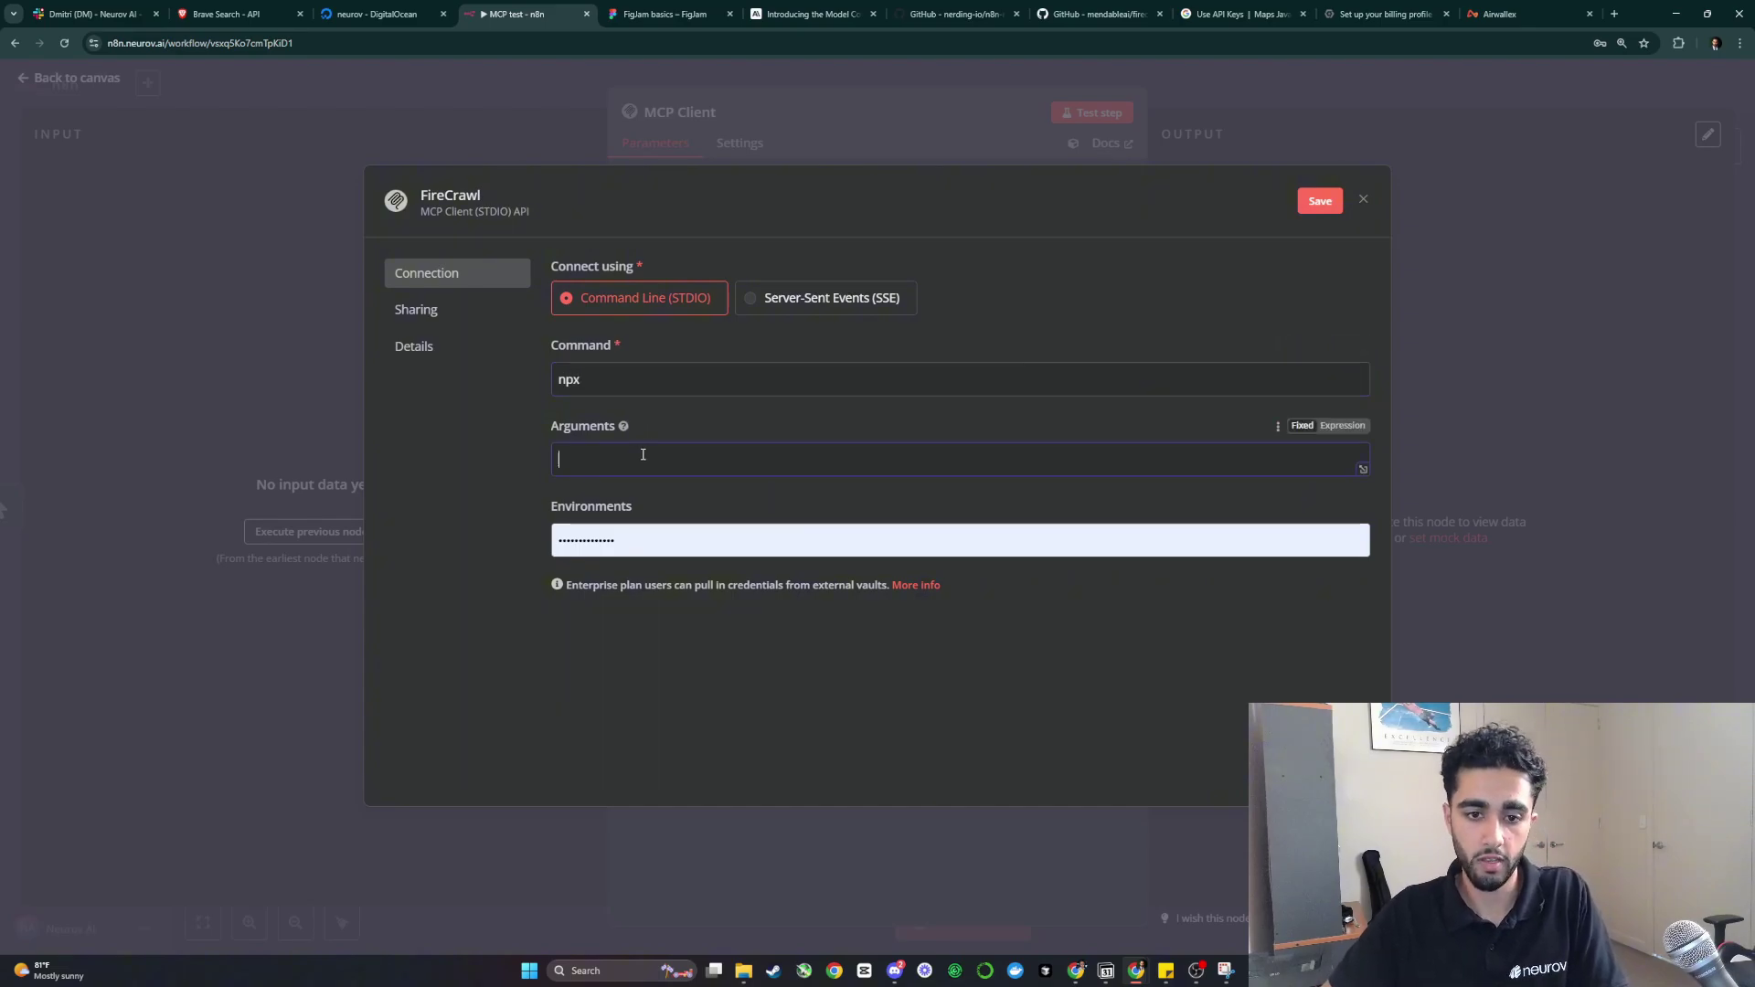
click(1096, 14)
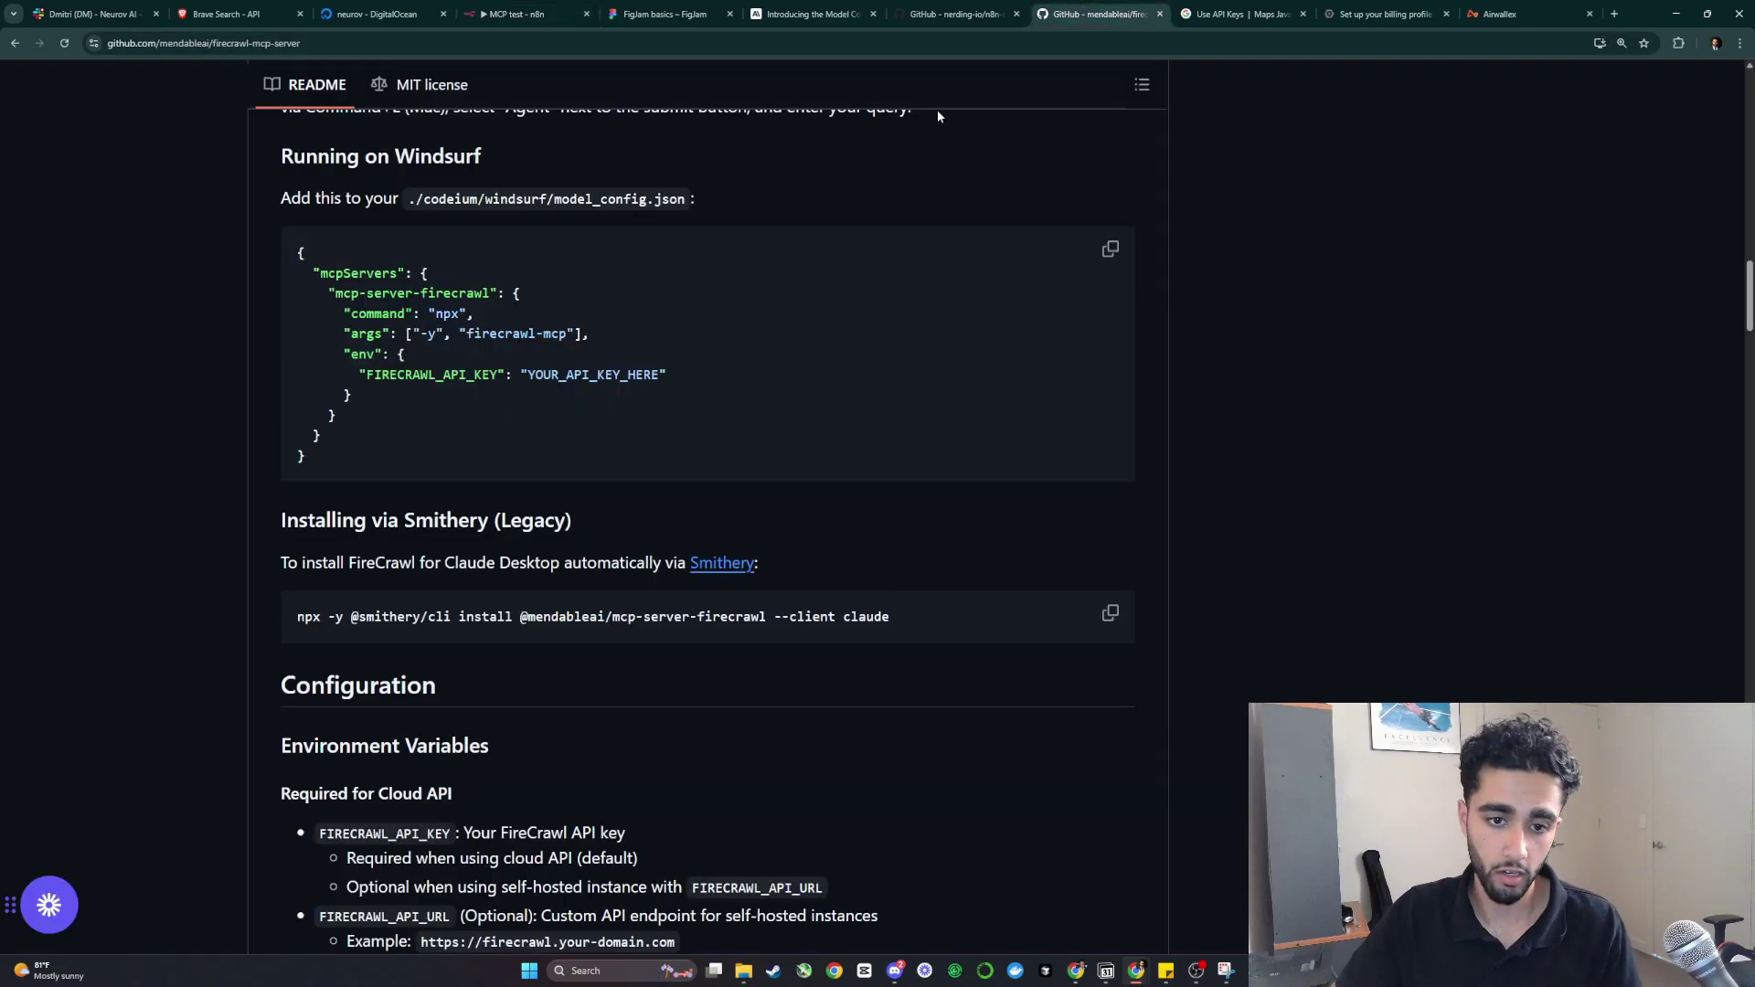
double_click(422, 335)
right_click(425, 336)
click(453, 350)
click(516, 13)
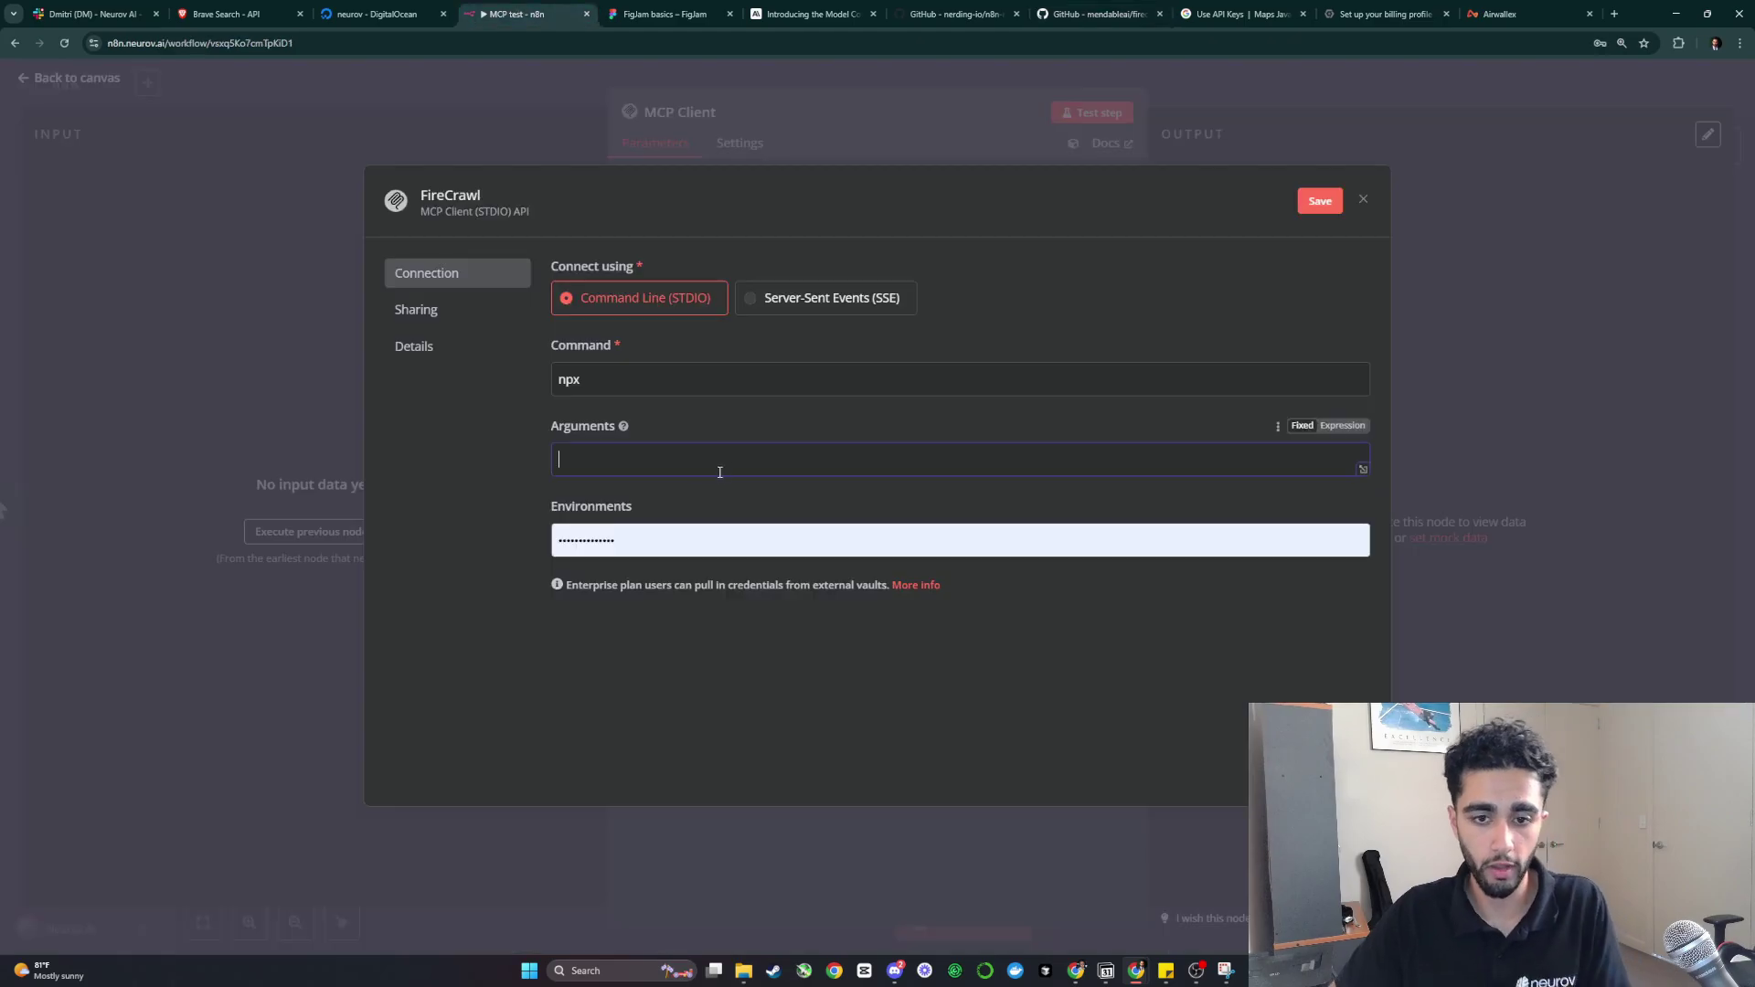
key(ctrl+v)
click(1101, 14)
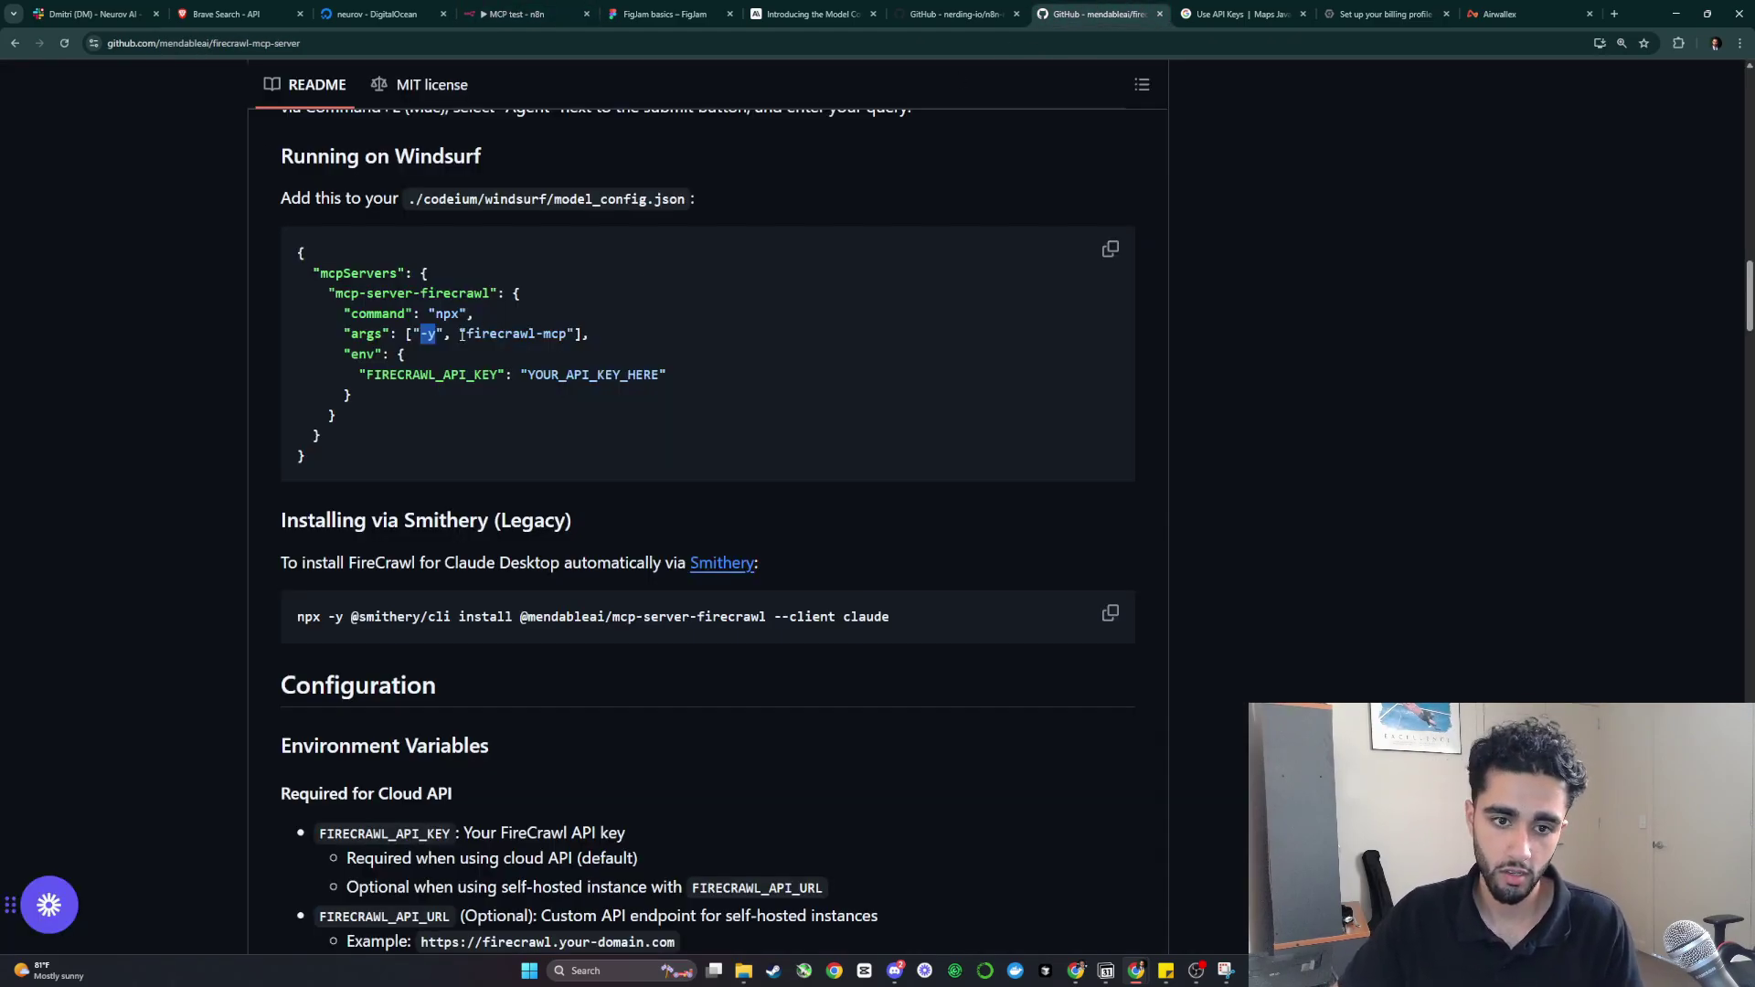
drag(461, 334, 555, 334)
right_click(540, 337)
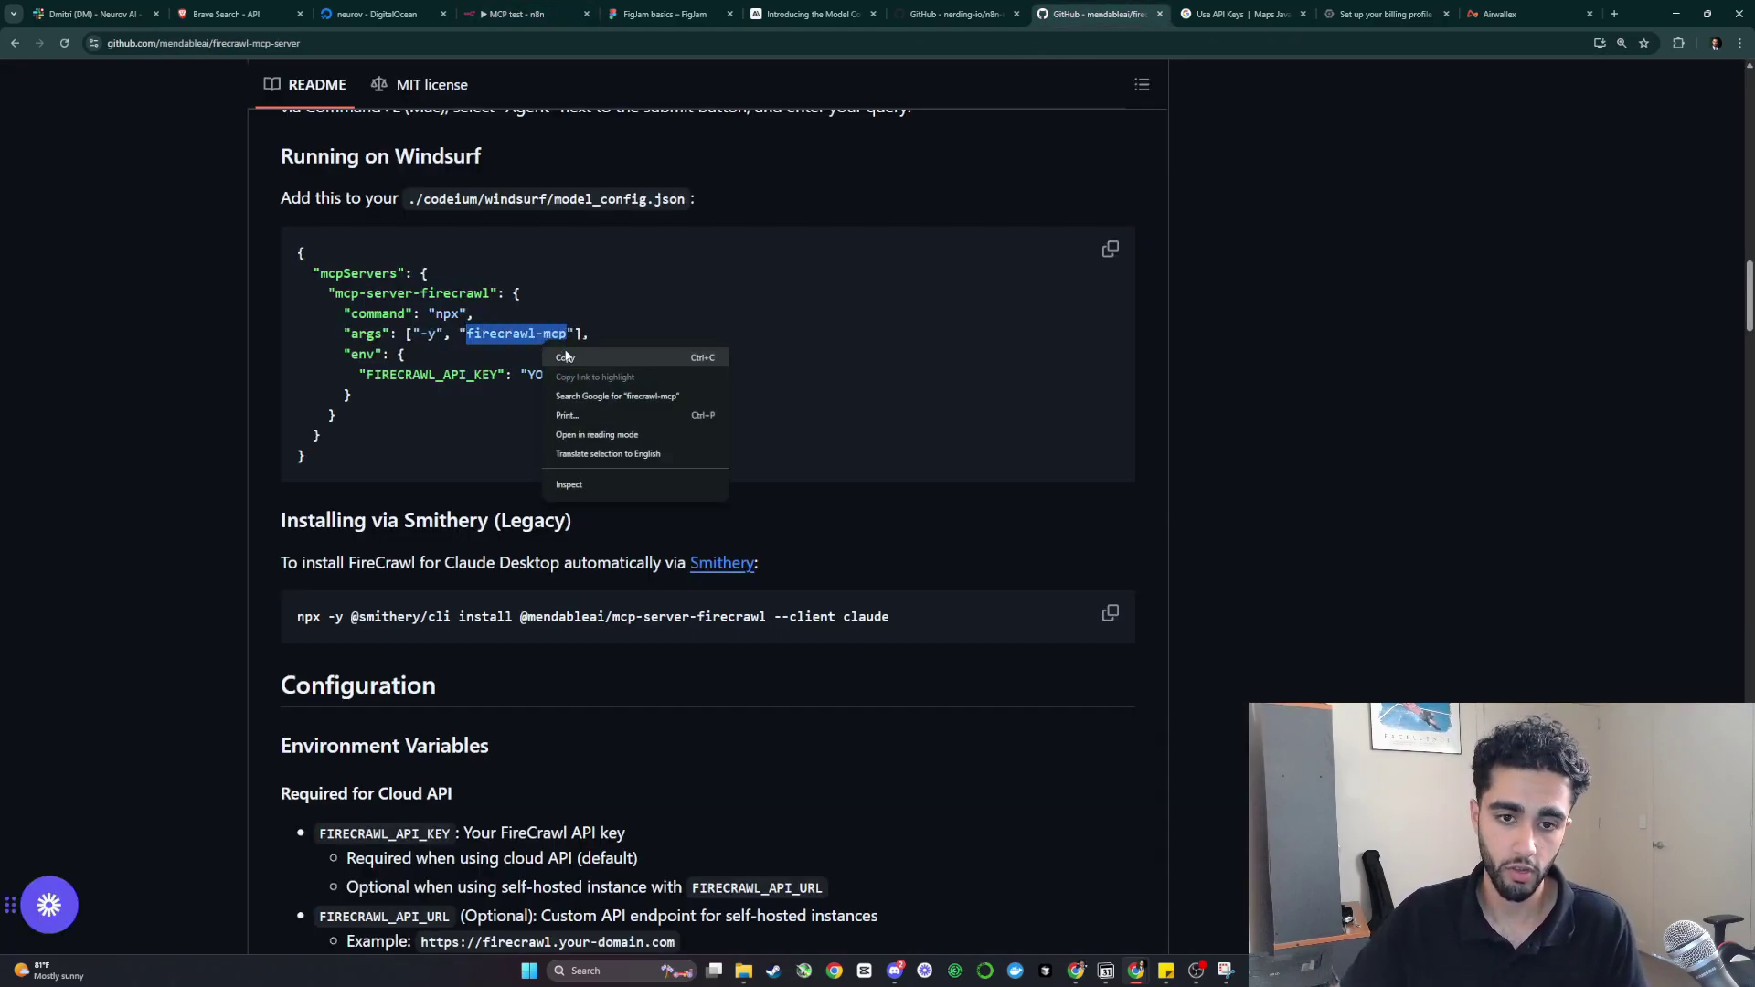
click(567, 351)
click(517, 14)
key(ctrl+v)
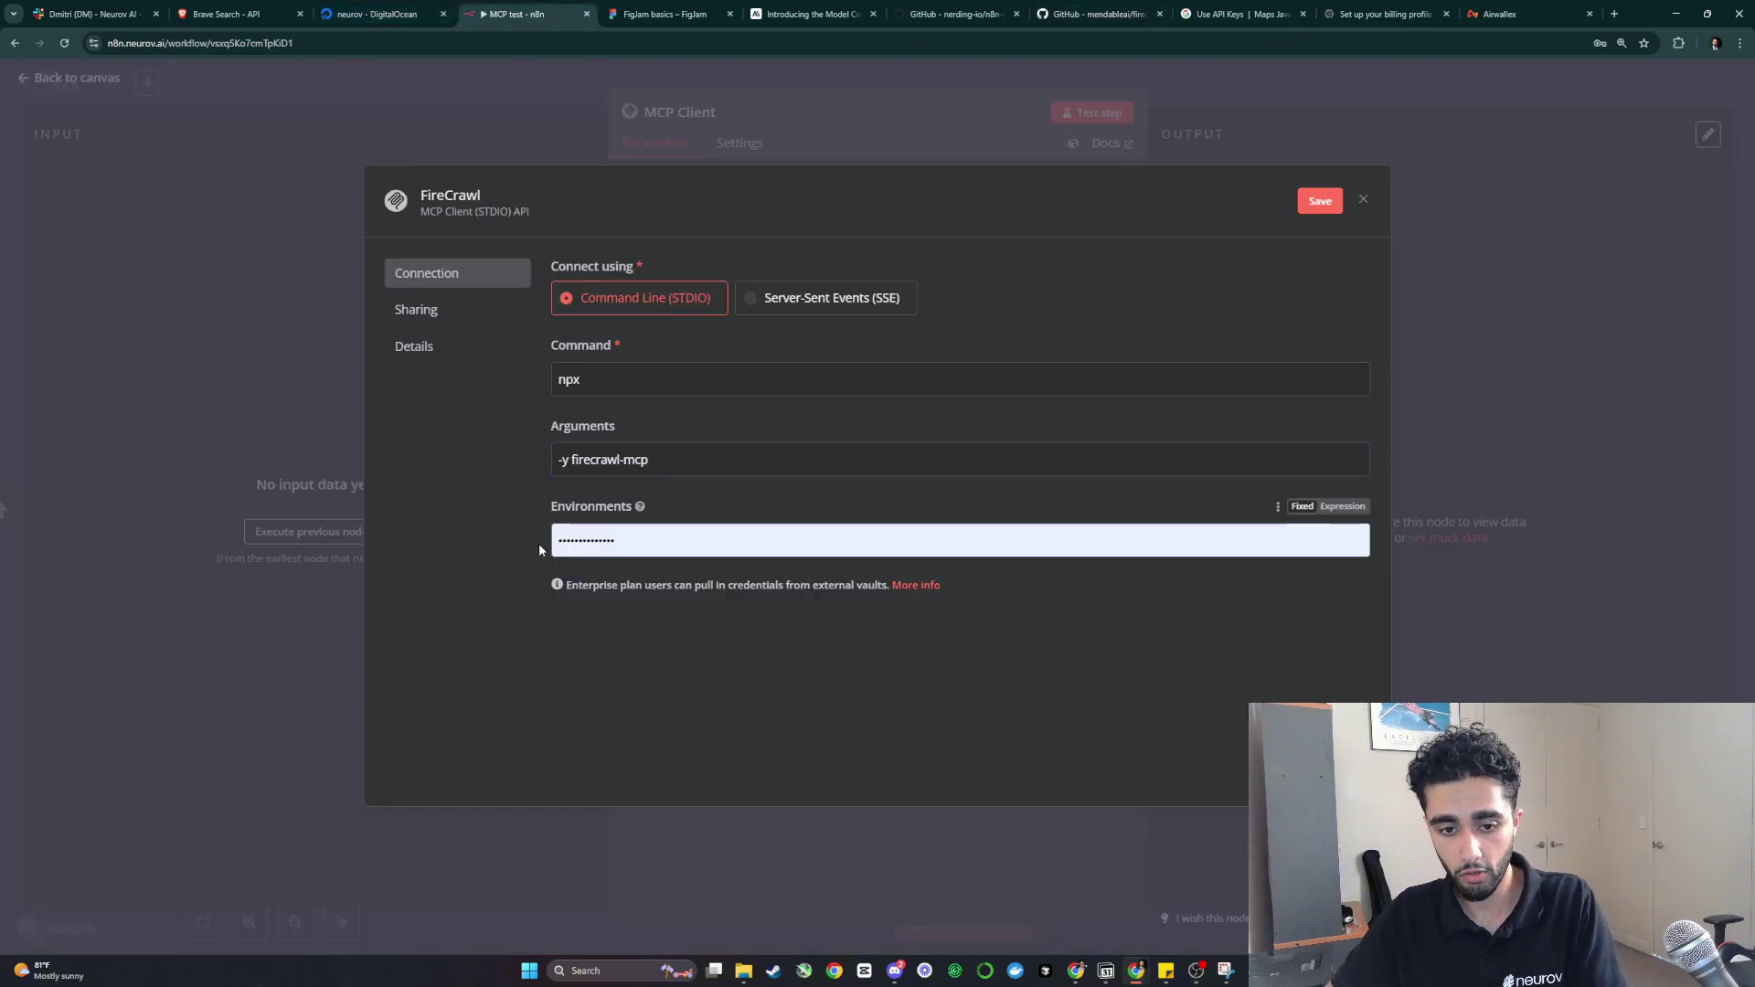
Step: Copy FIRECRAWL_API_KEY from the README into the credential's Environments field
click(1074, 11)
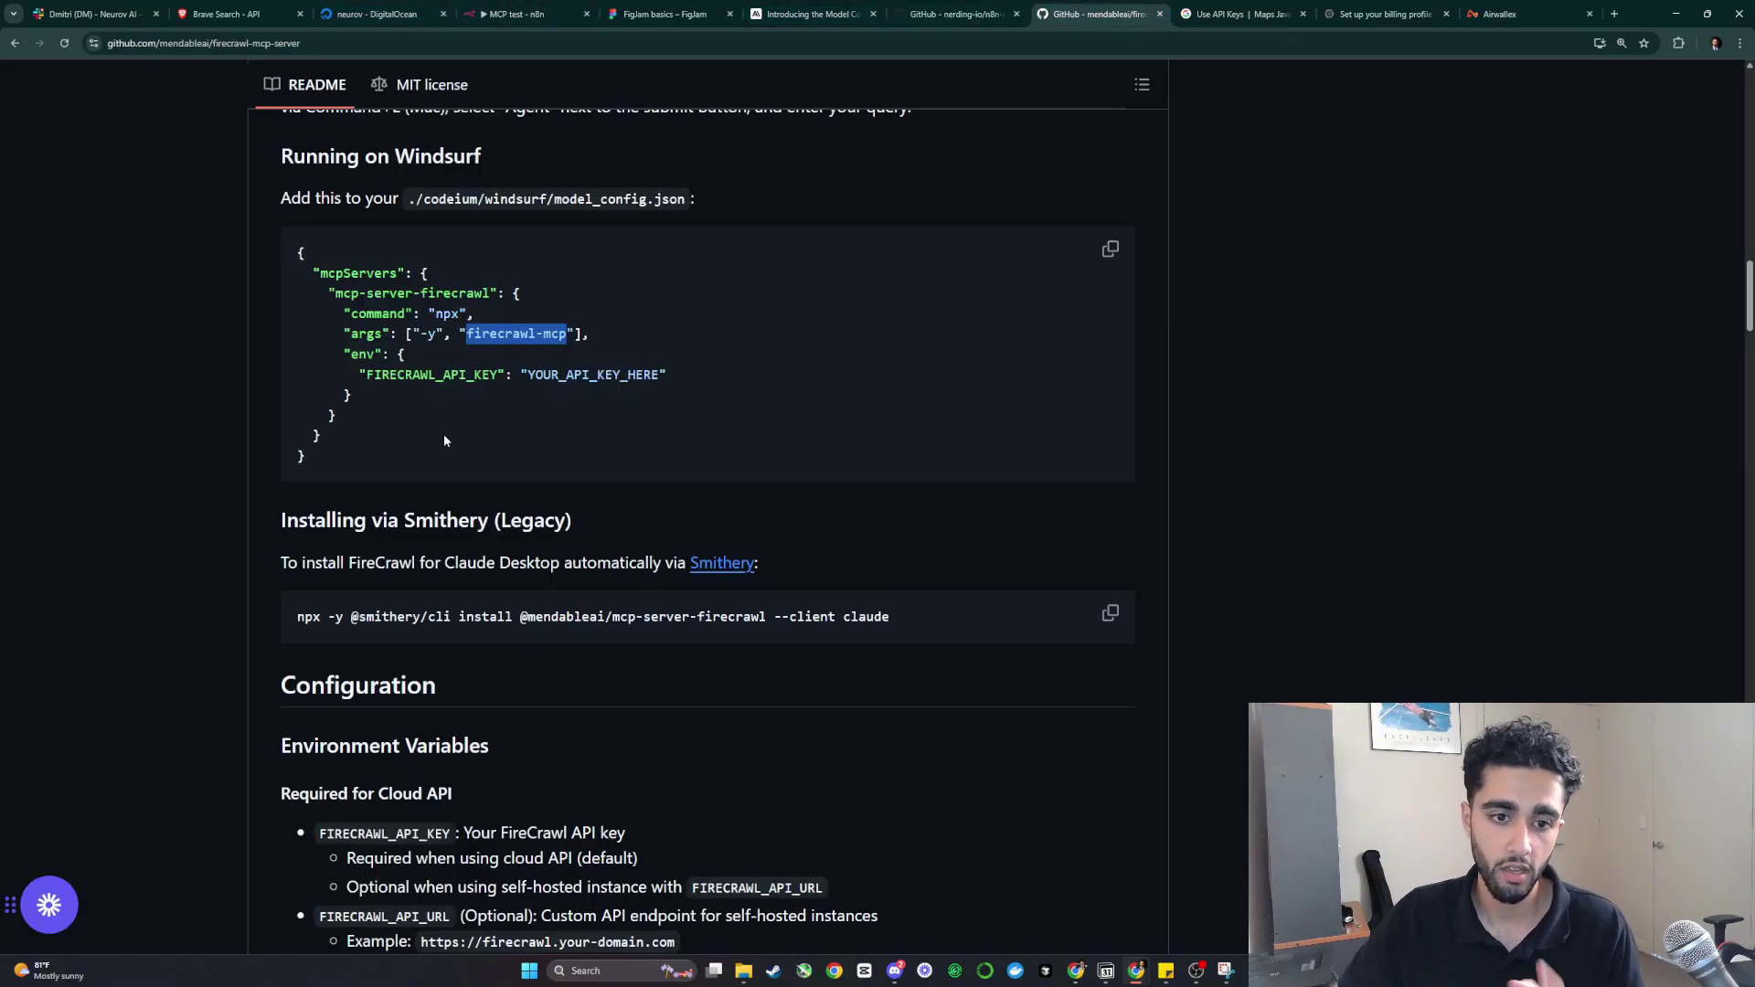
drag(367, 378, 497, 378)
right_click(493, 377)
click(504, 395)
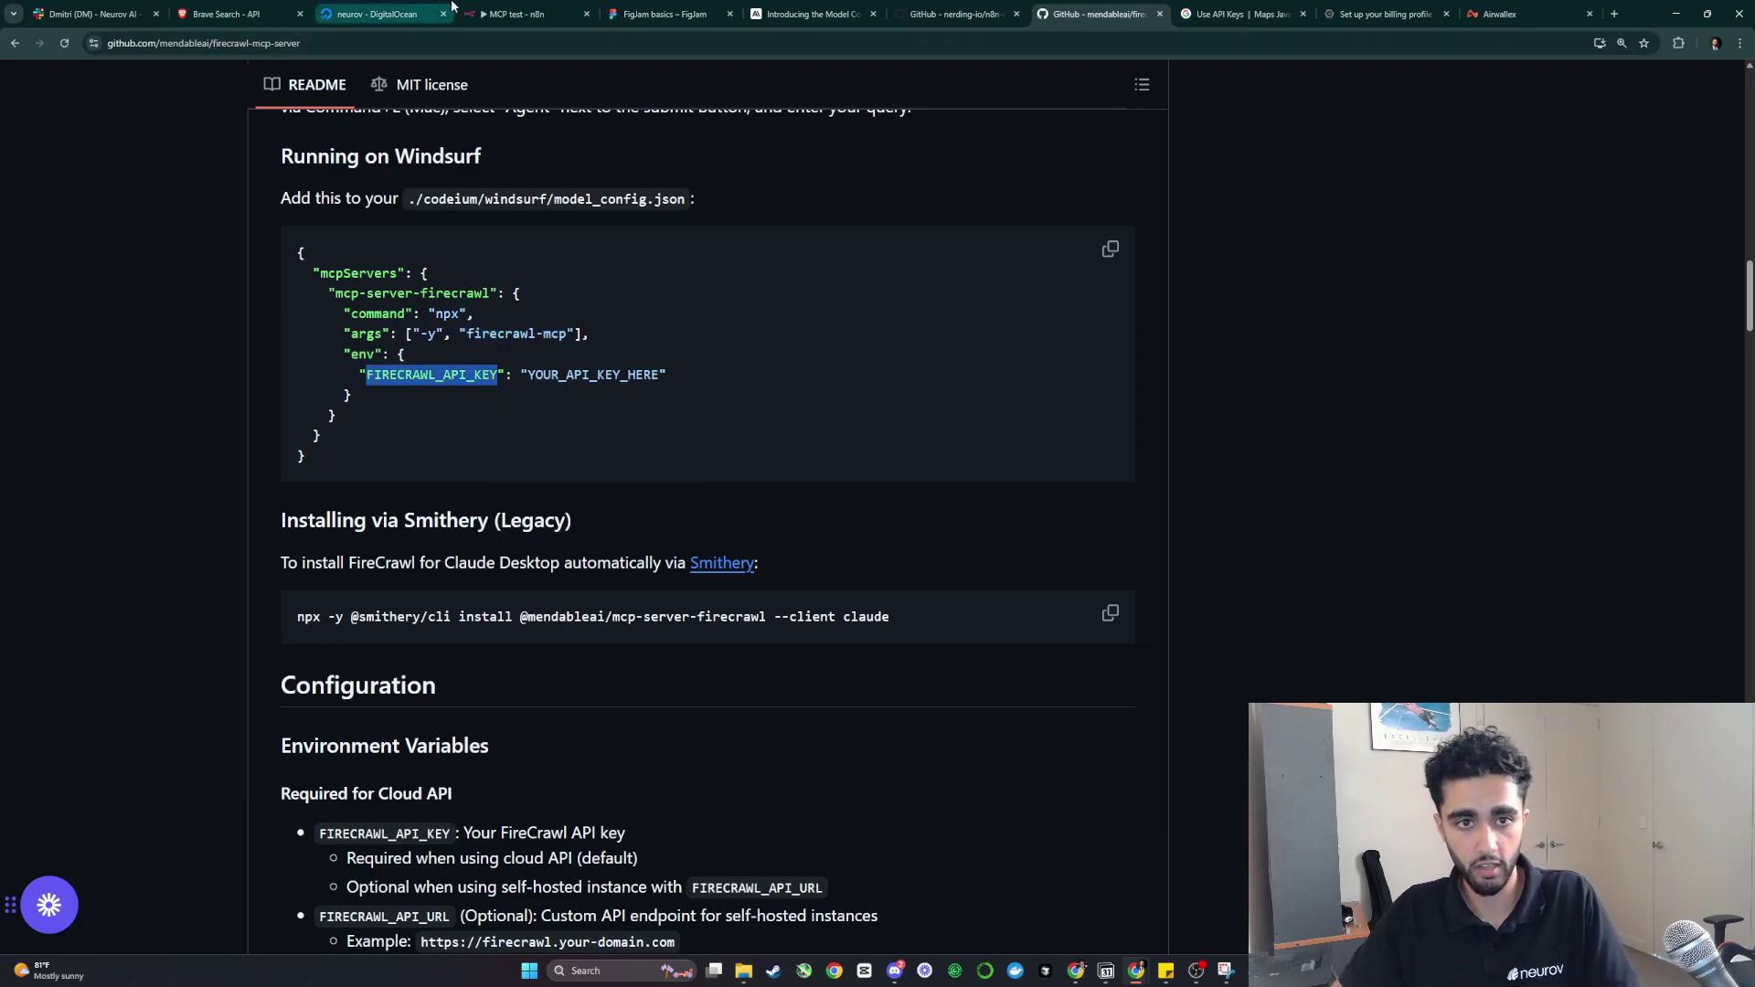
click(512, 14)
key(ctrl+v)
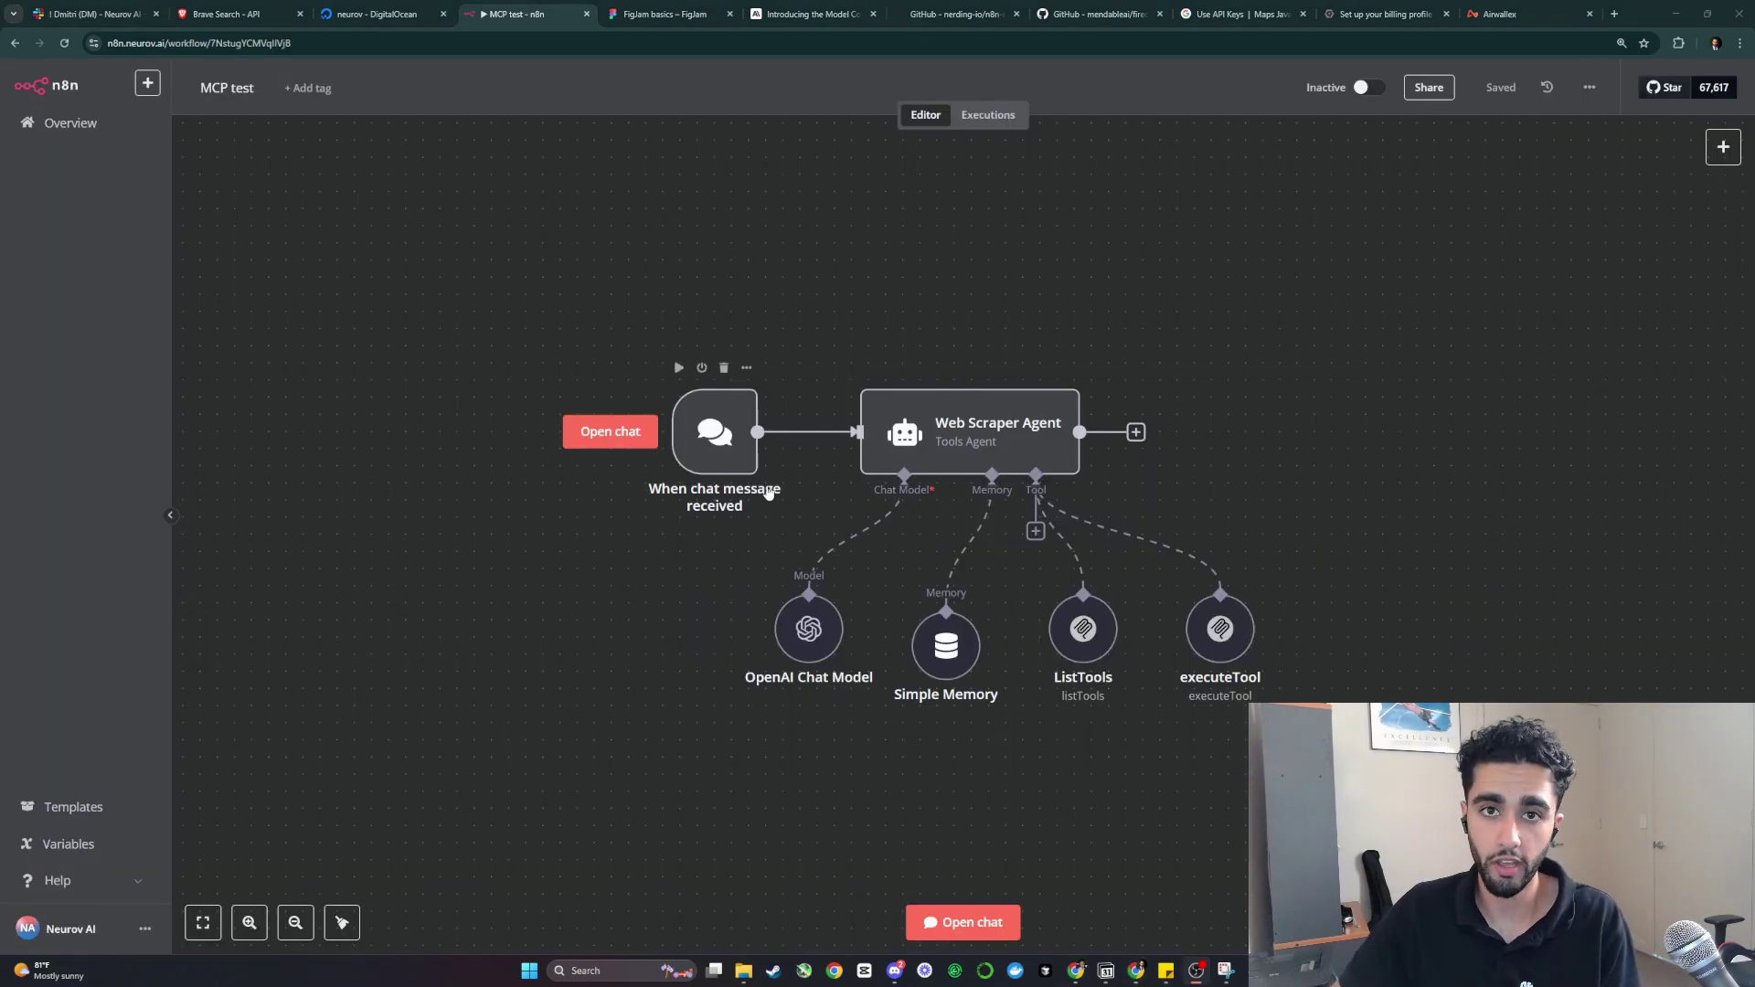
Step: Send the test chat 'Can you give me a summary of the following w…' with the neurov.ai URL pasted in
ctrl+scroll(828, 393, down, 1)
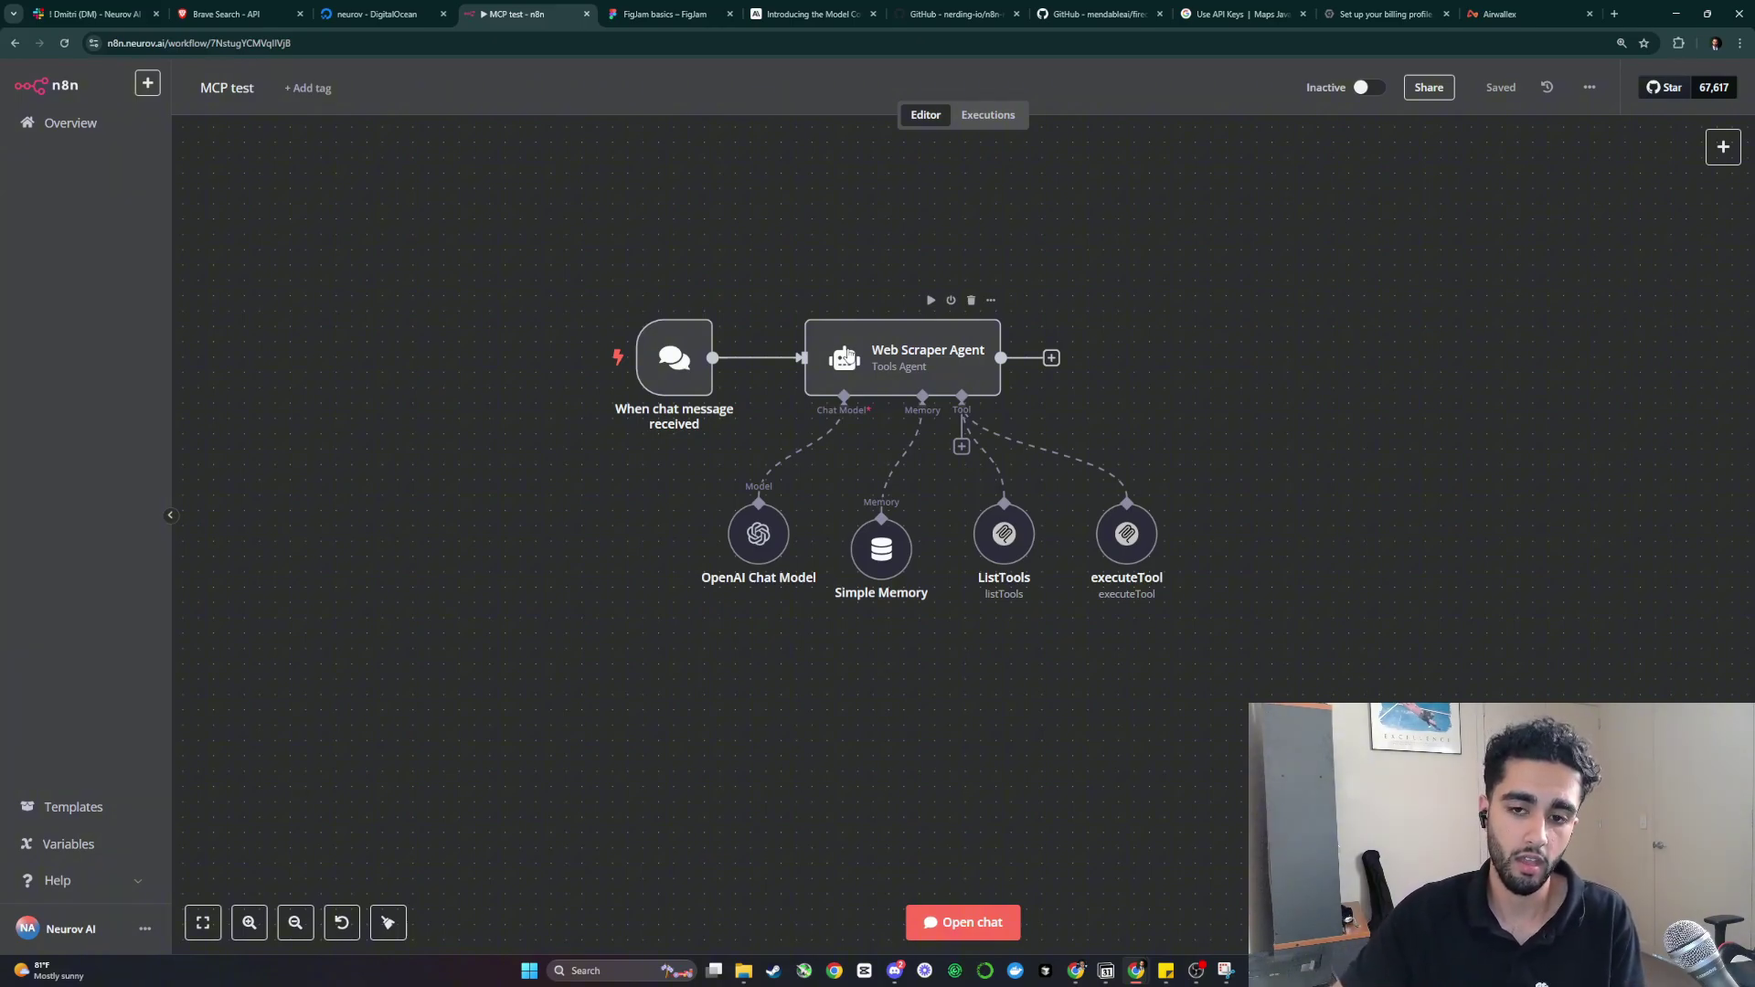
click(960, 922)
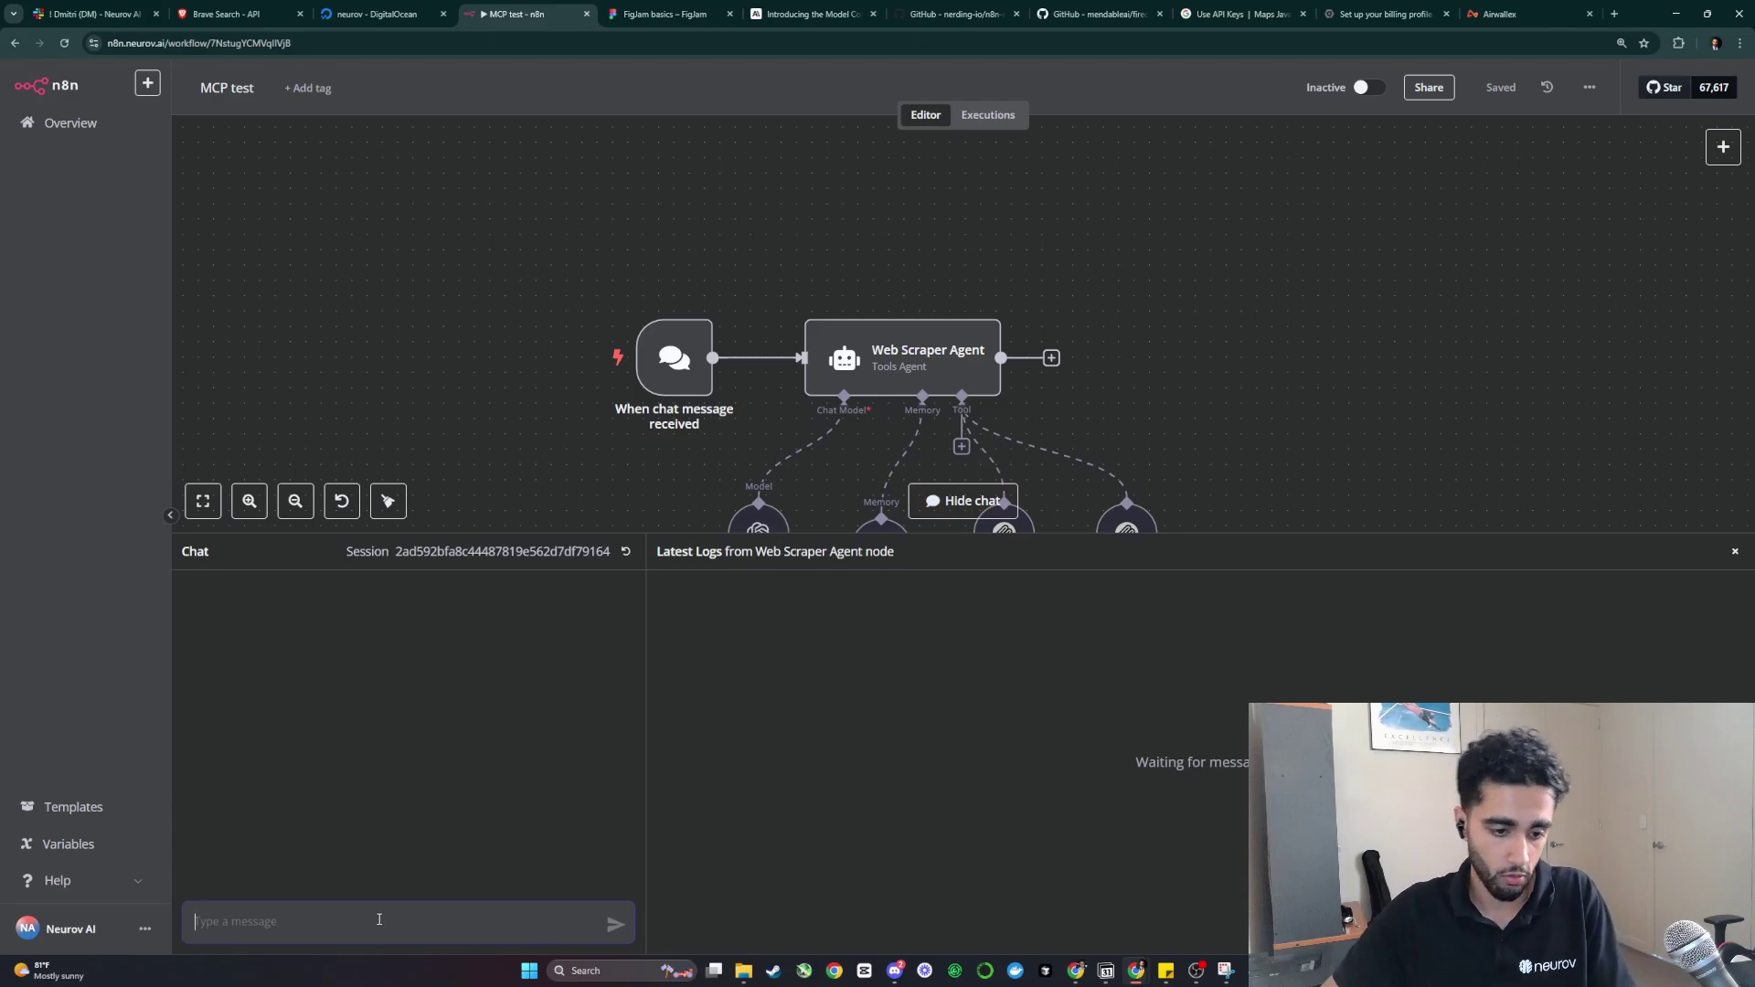
text(Can you)
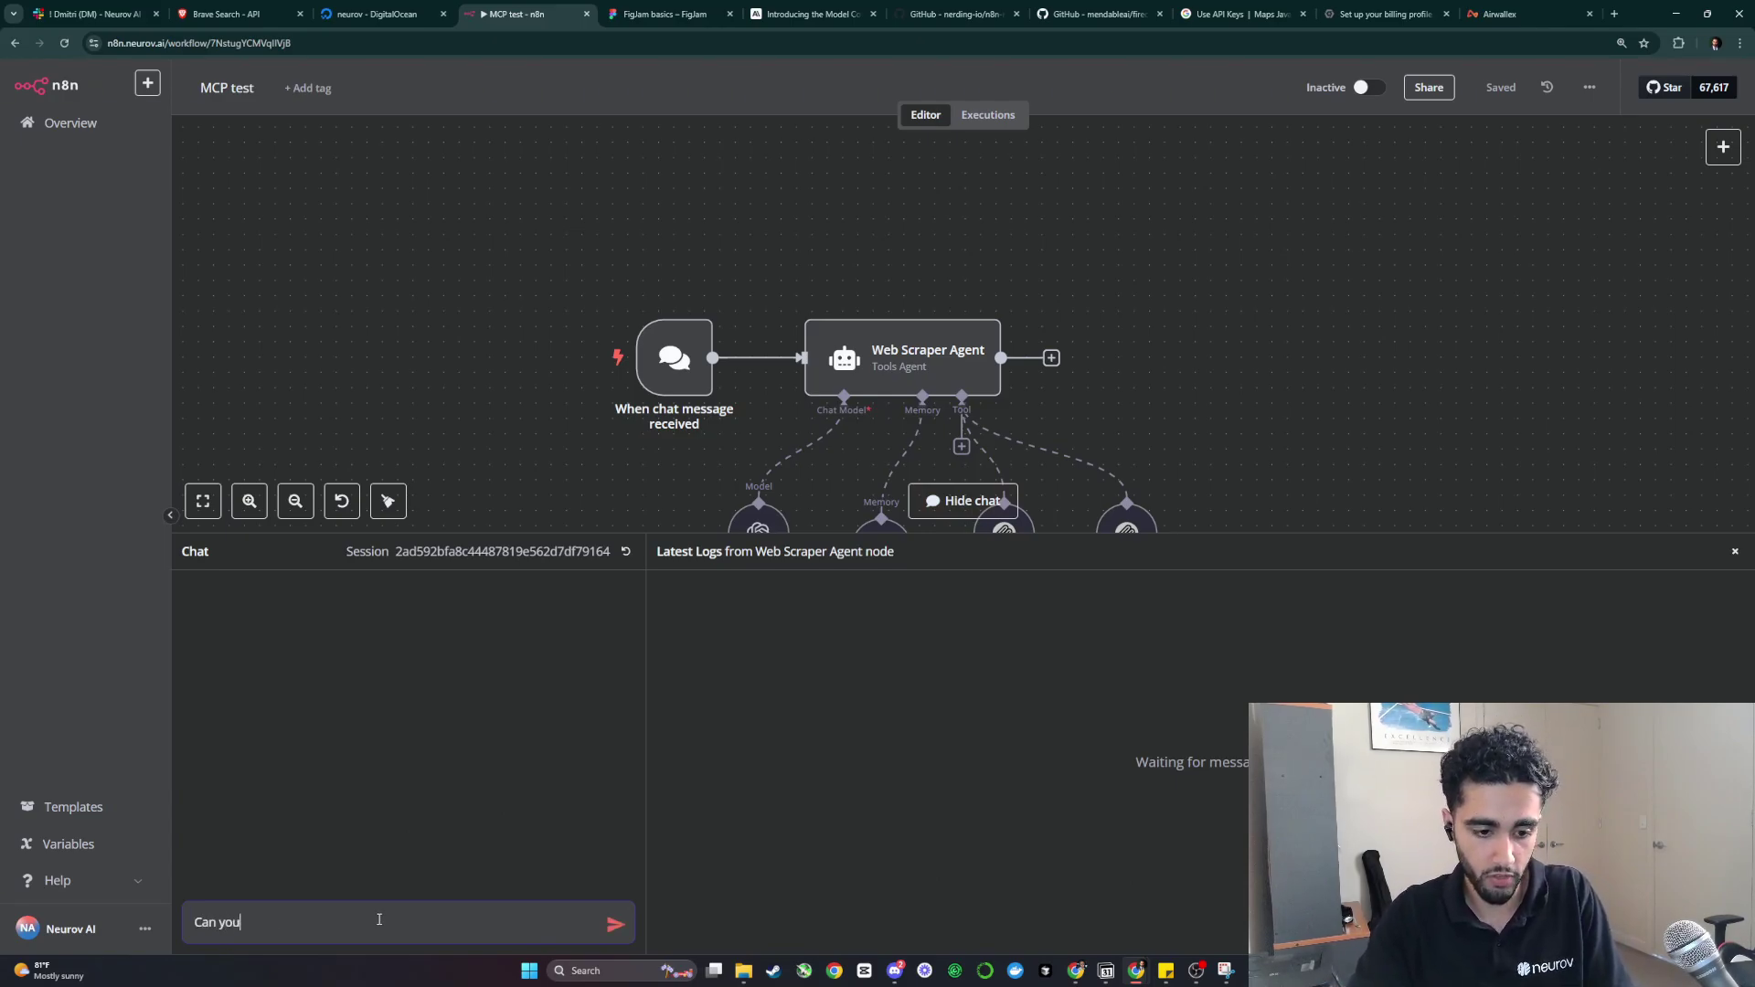
text( give me a summary )
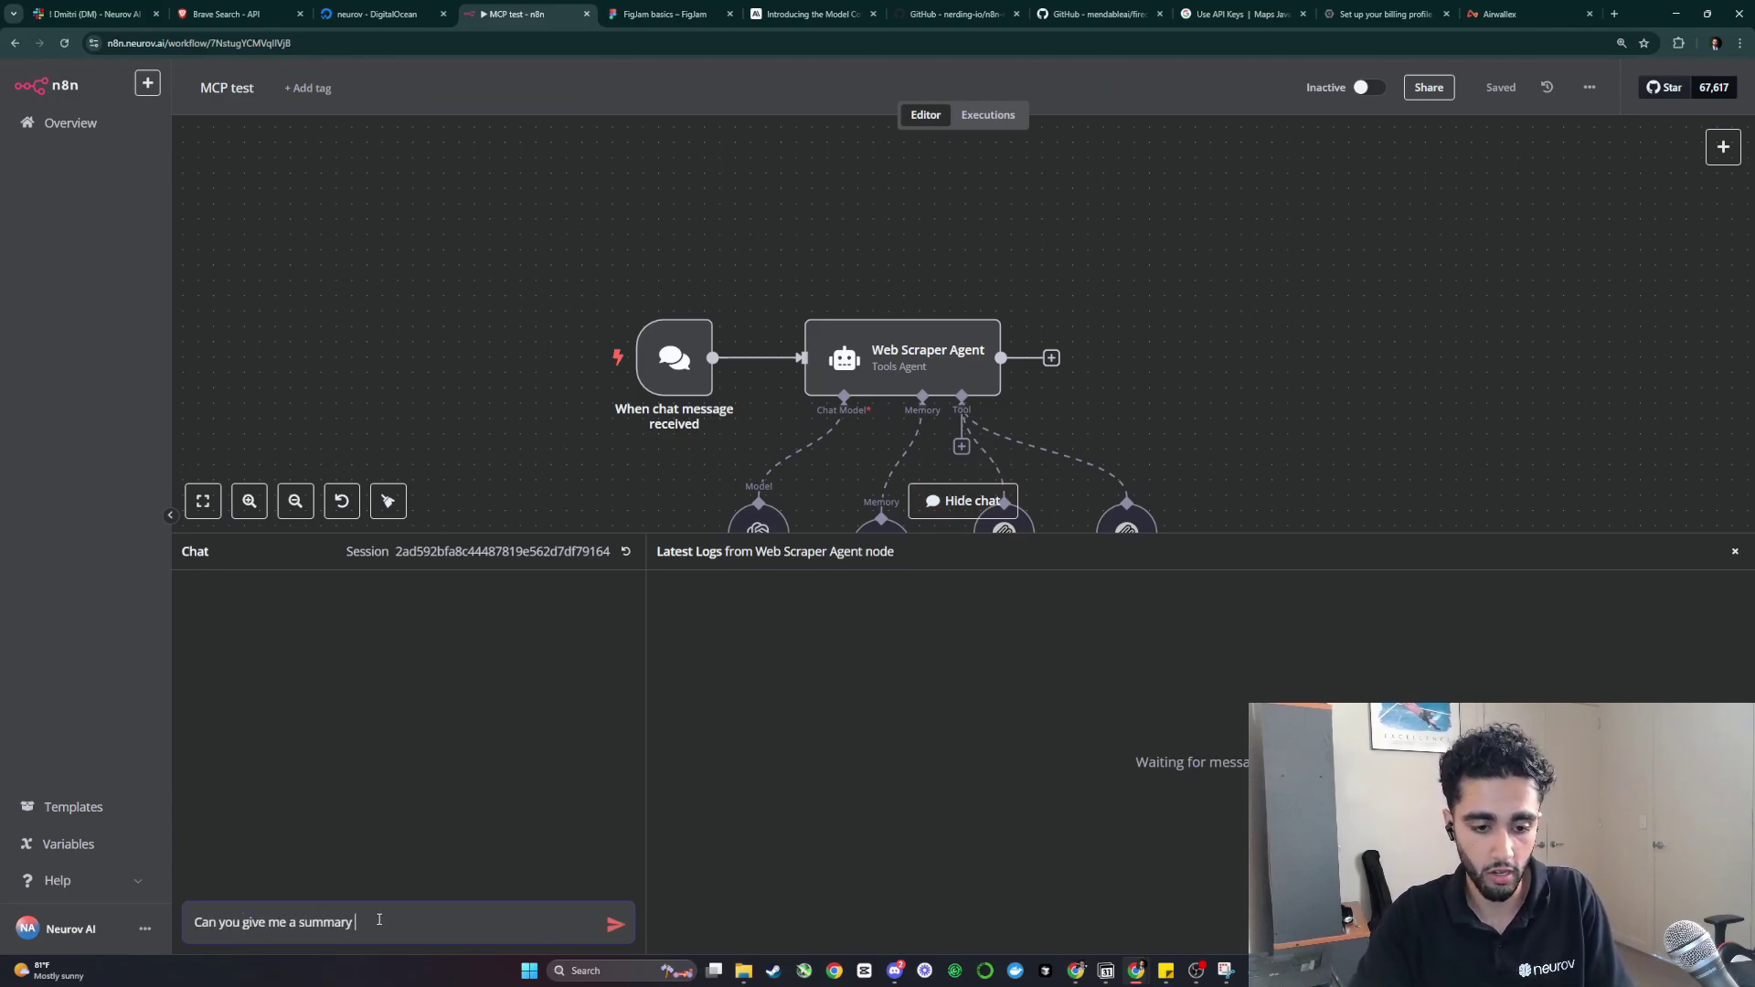
text(of the following website: ht)
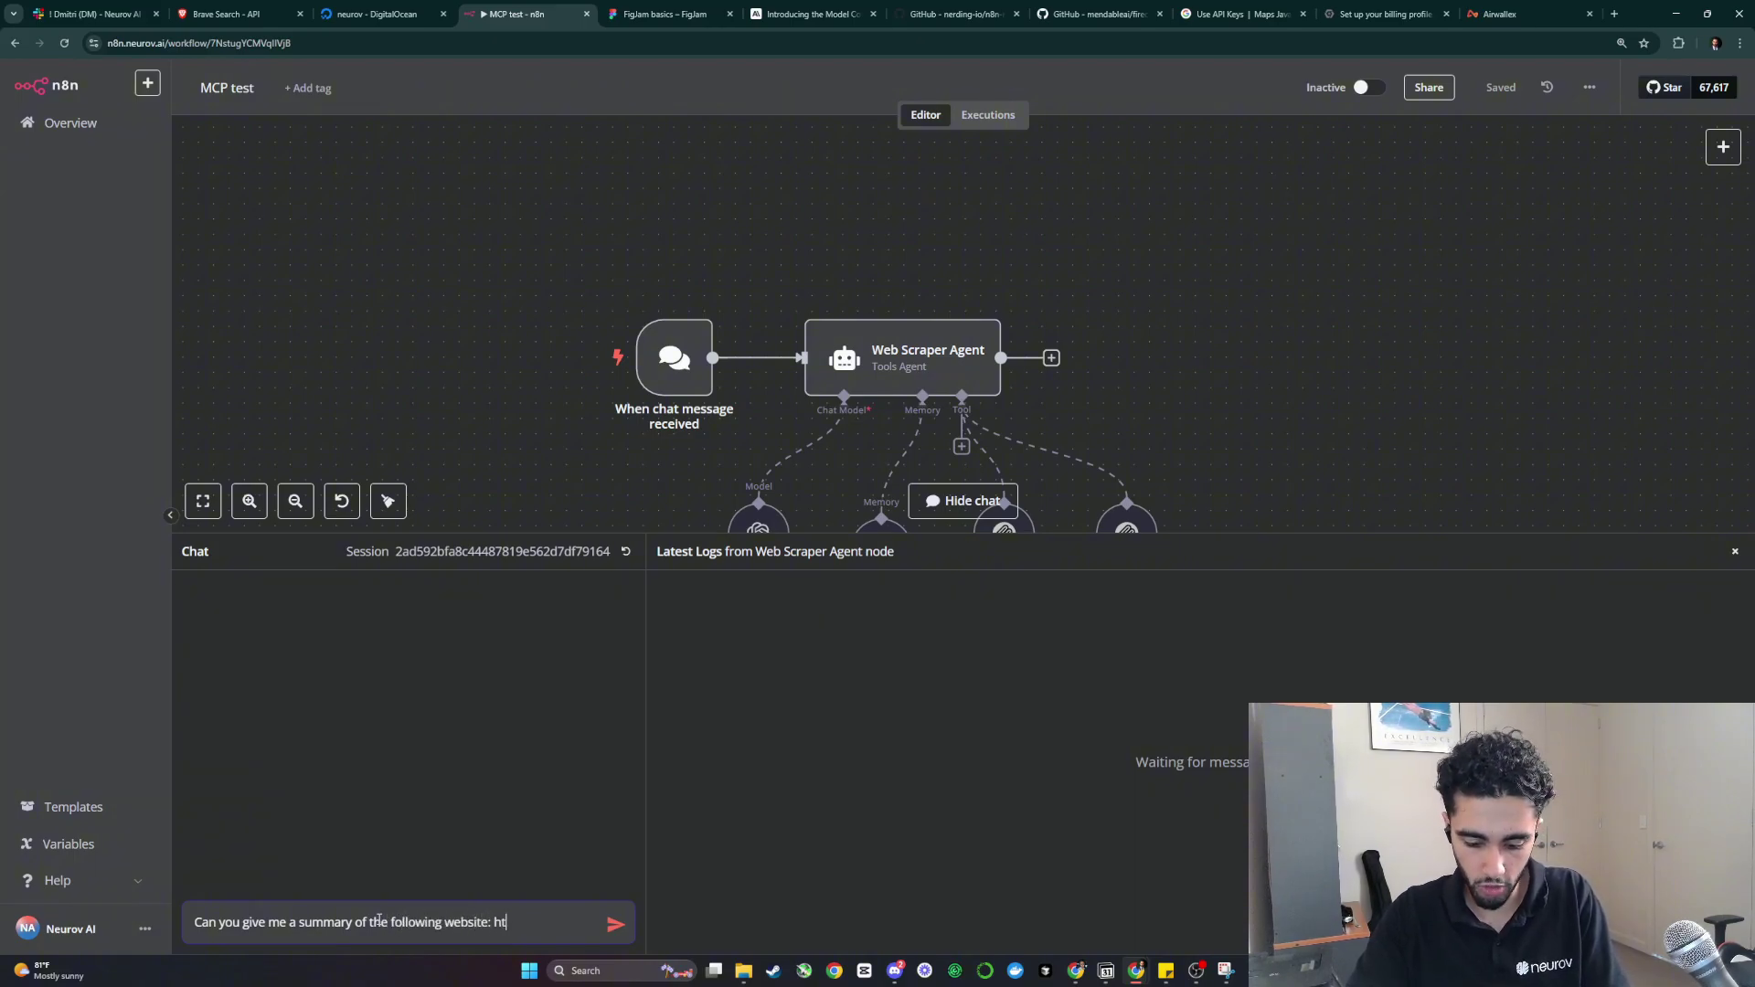
click(1616, 13)
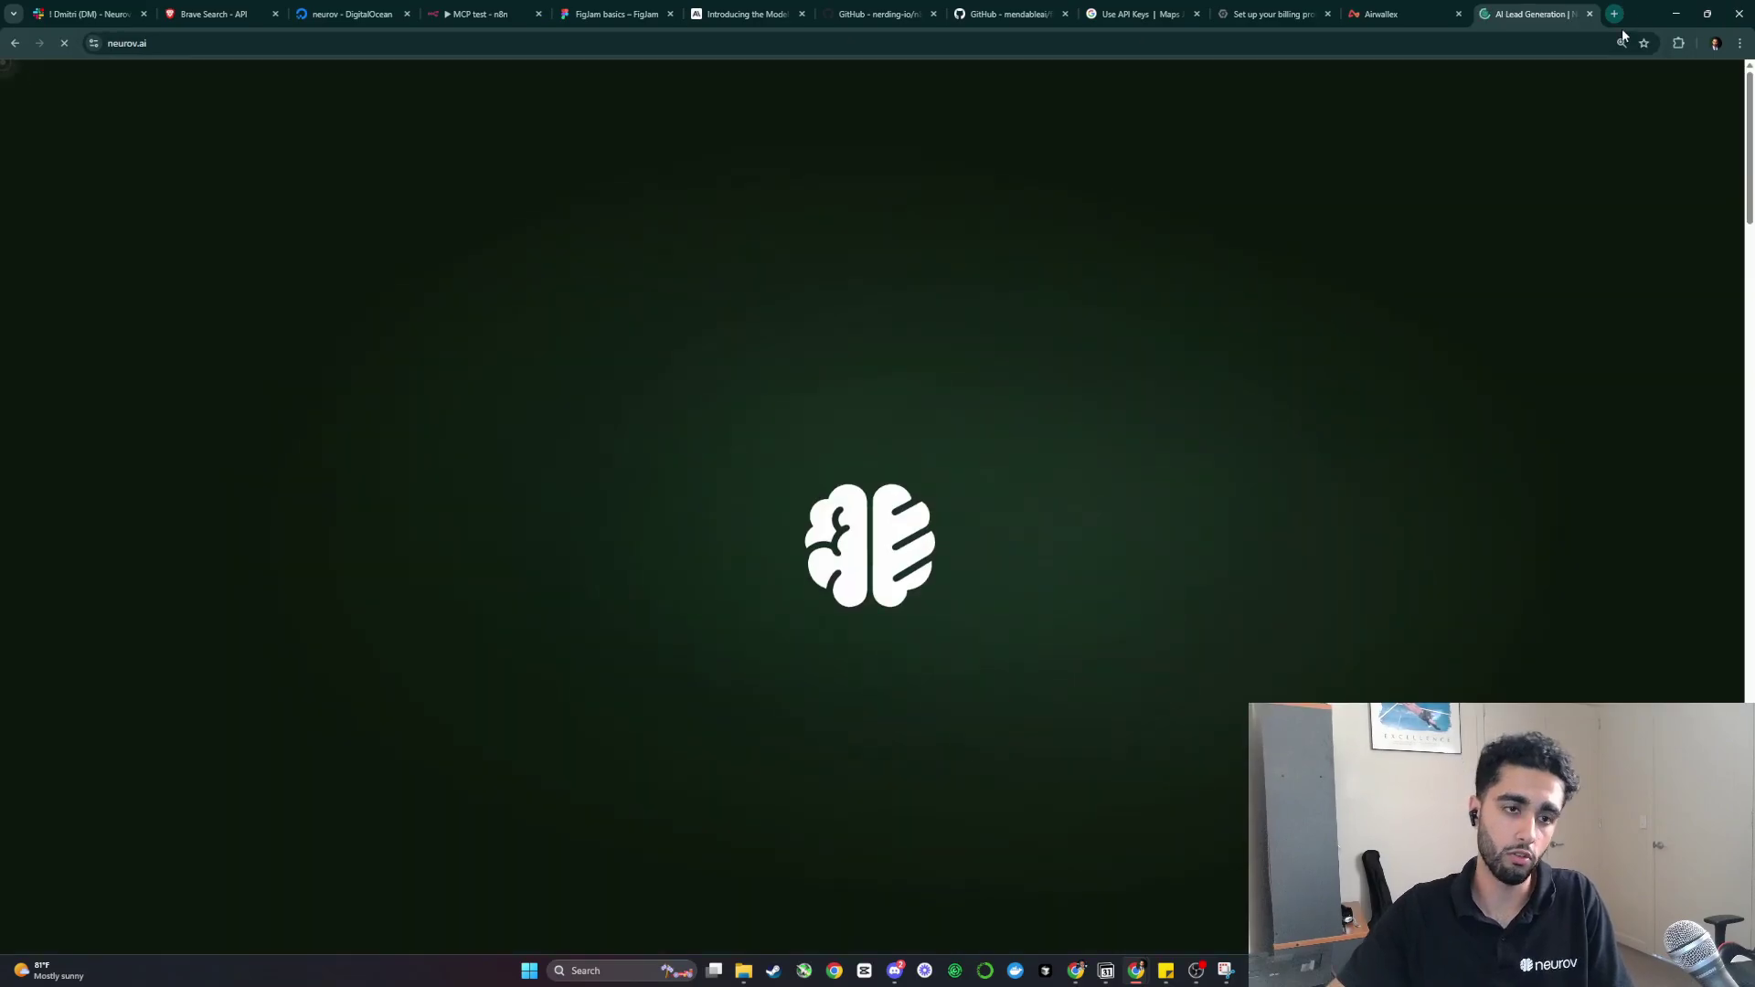
click(123, 45)
click(475, 14)
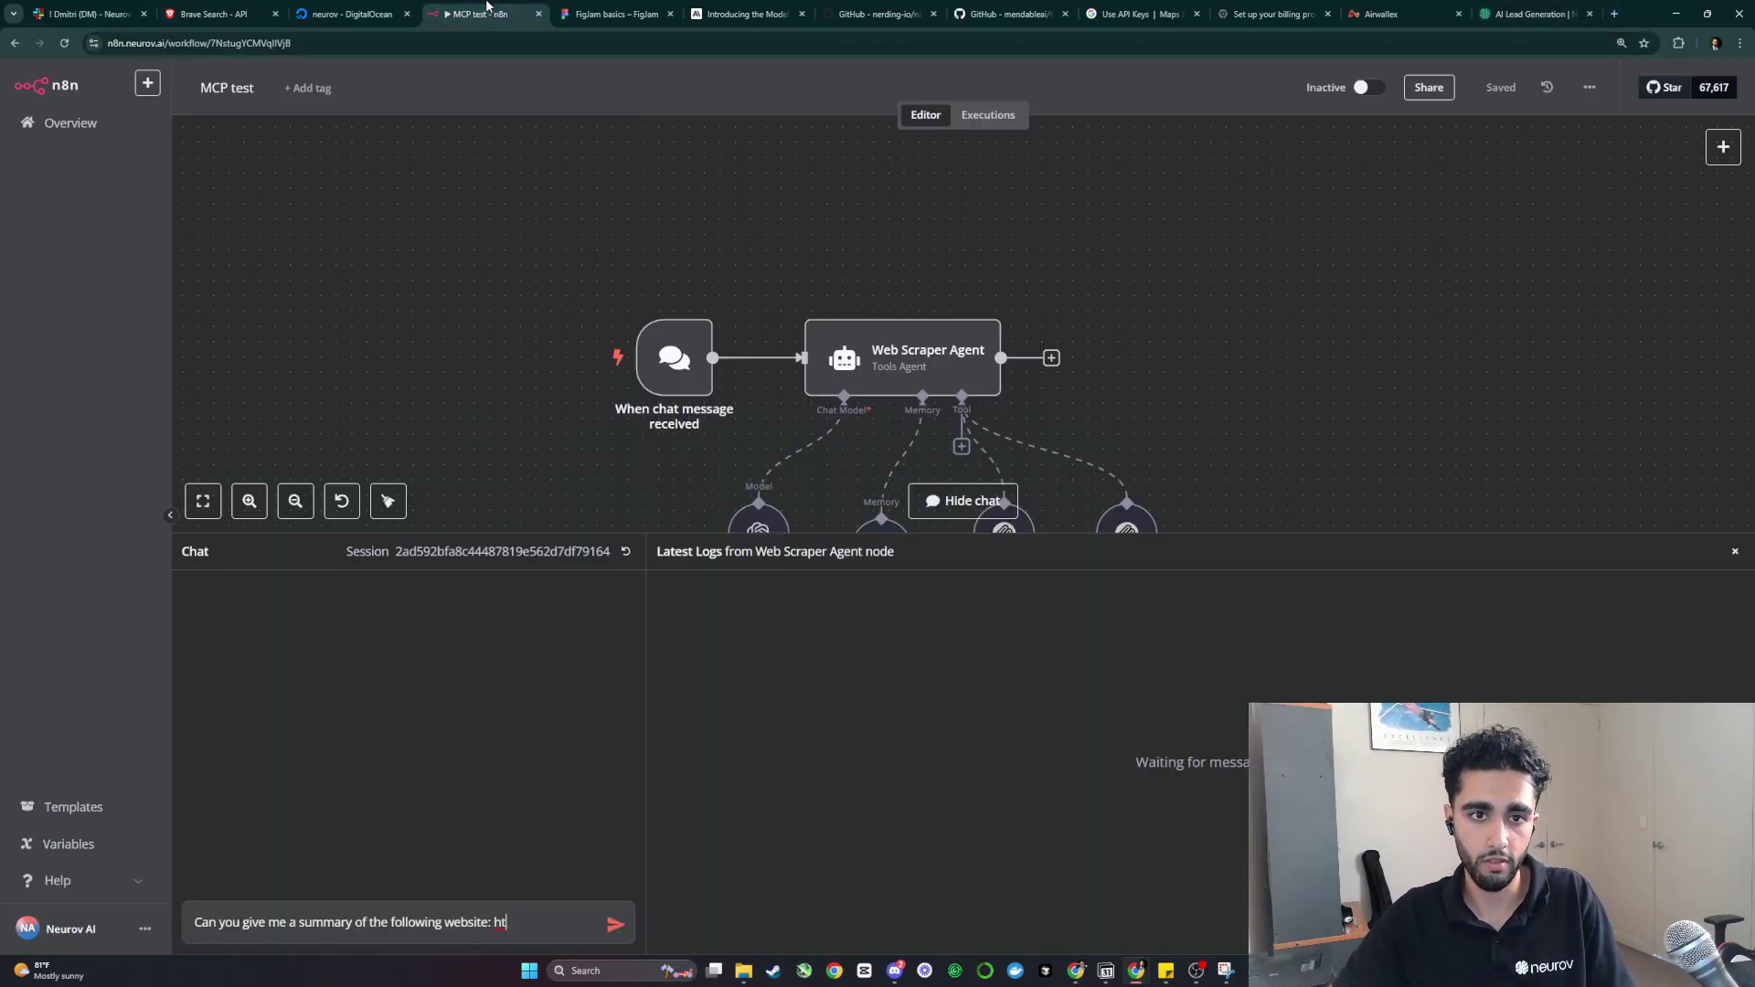
key(ctrl+v)
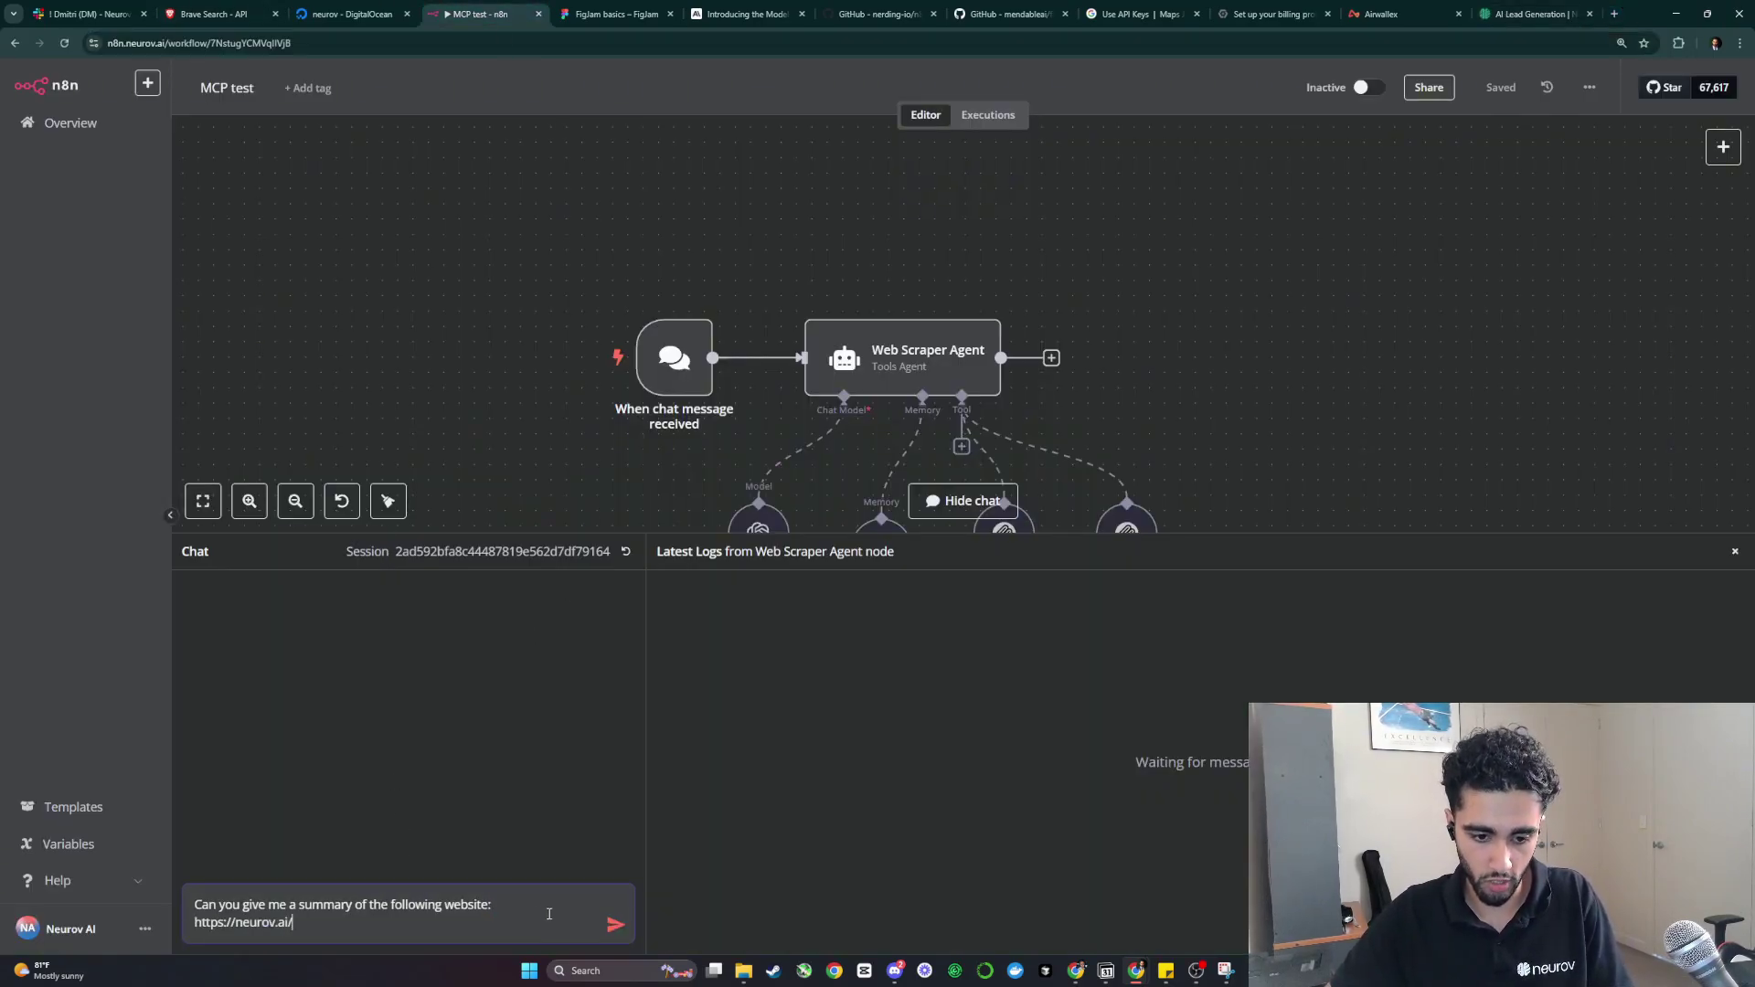
click(614, 925)
scroll(822, 329, down, 3)
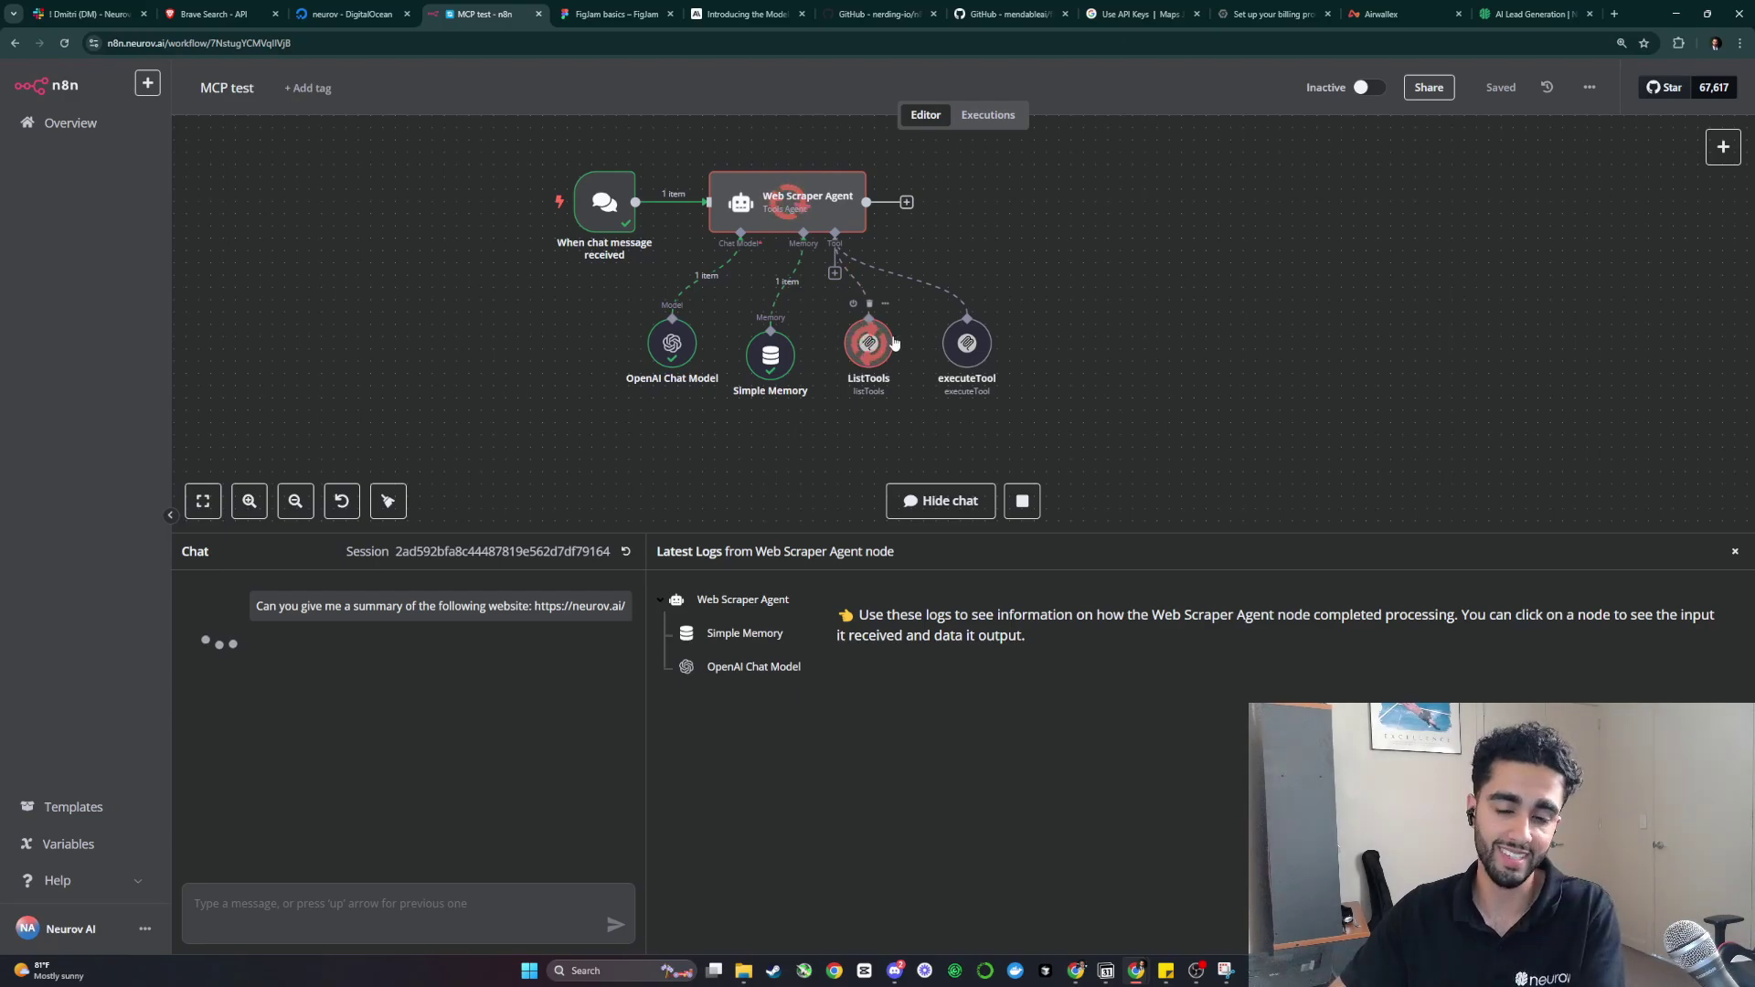
Step: Inspect the ListTools node's JSON output listing the FireCrawl tools, twice
double_click(889, 345)
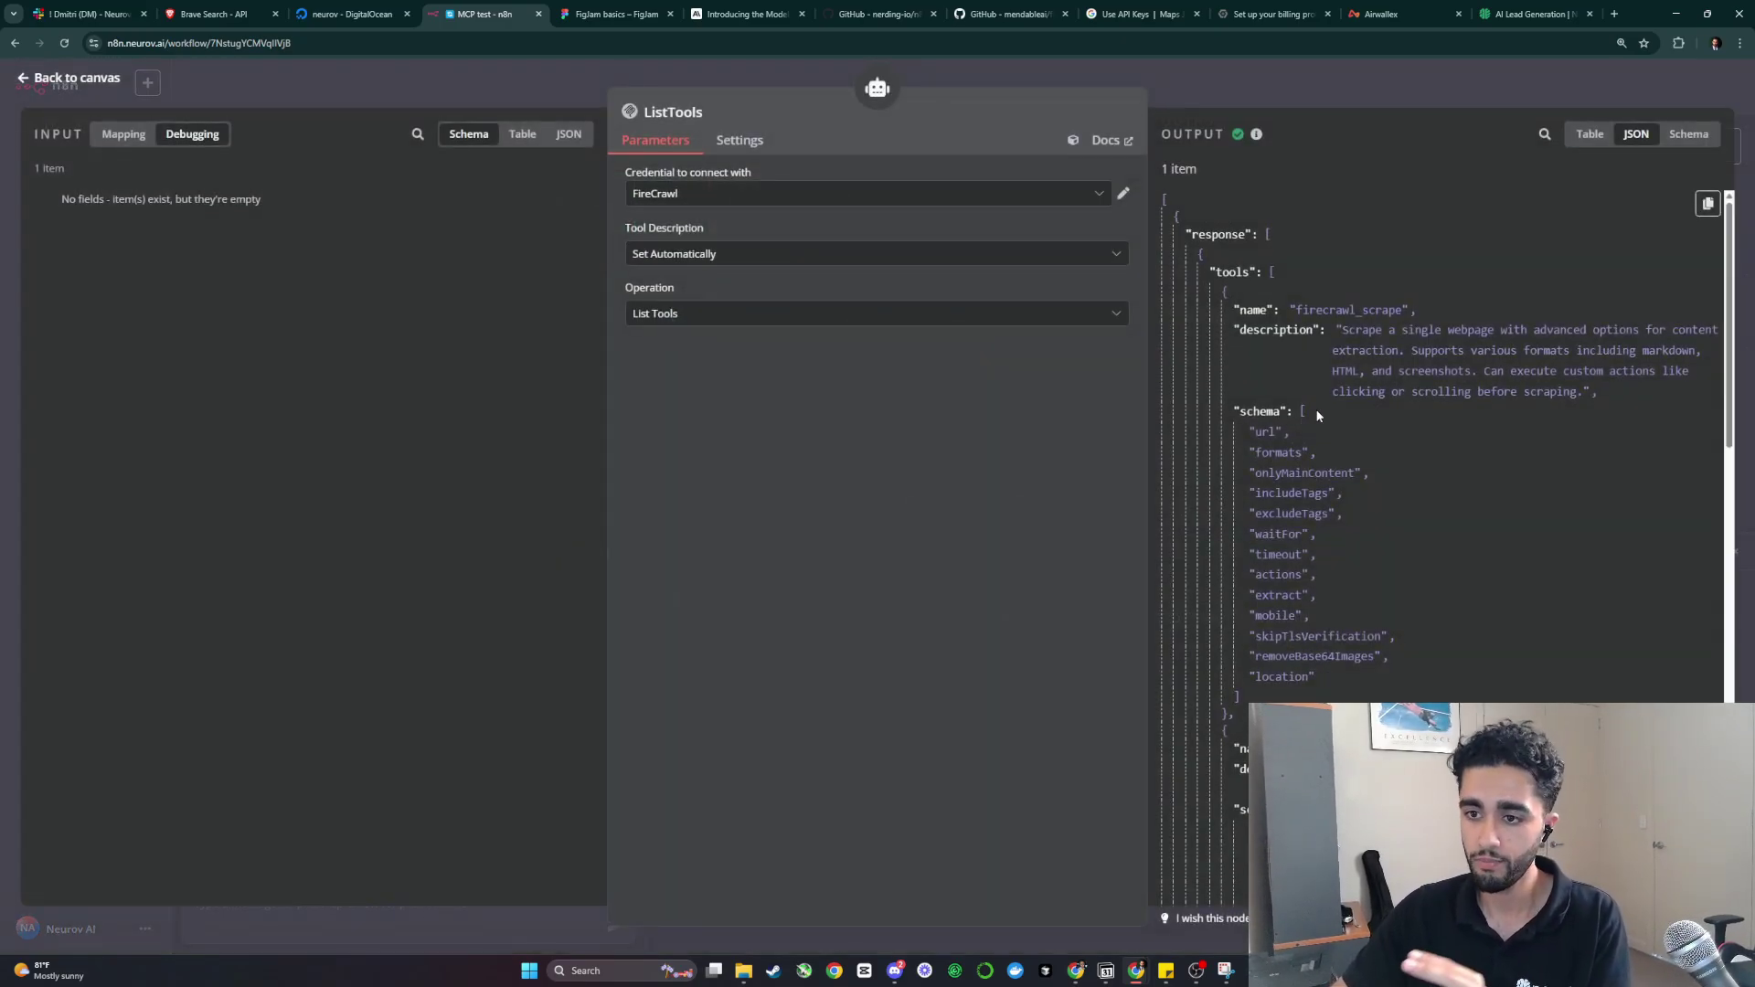
scroll(1375, 413, down, 5)
scroll(1375, 411, up, 6)
scroll(1425, 422, down, 12)
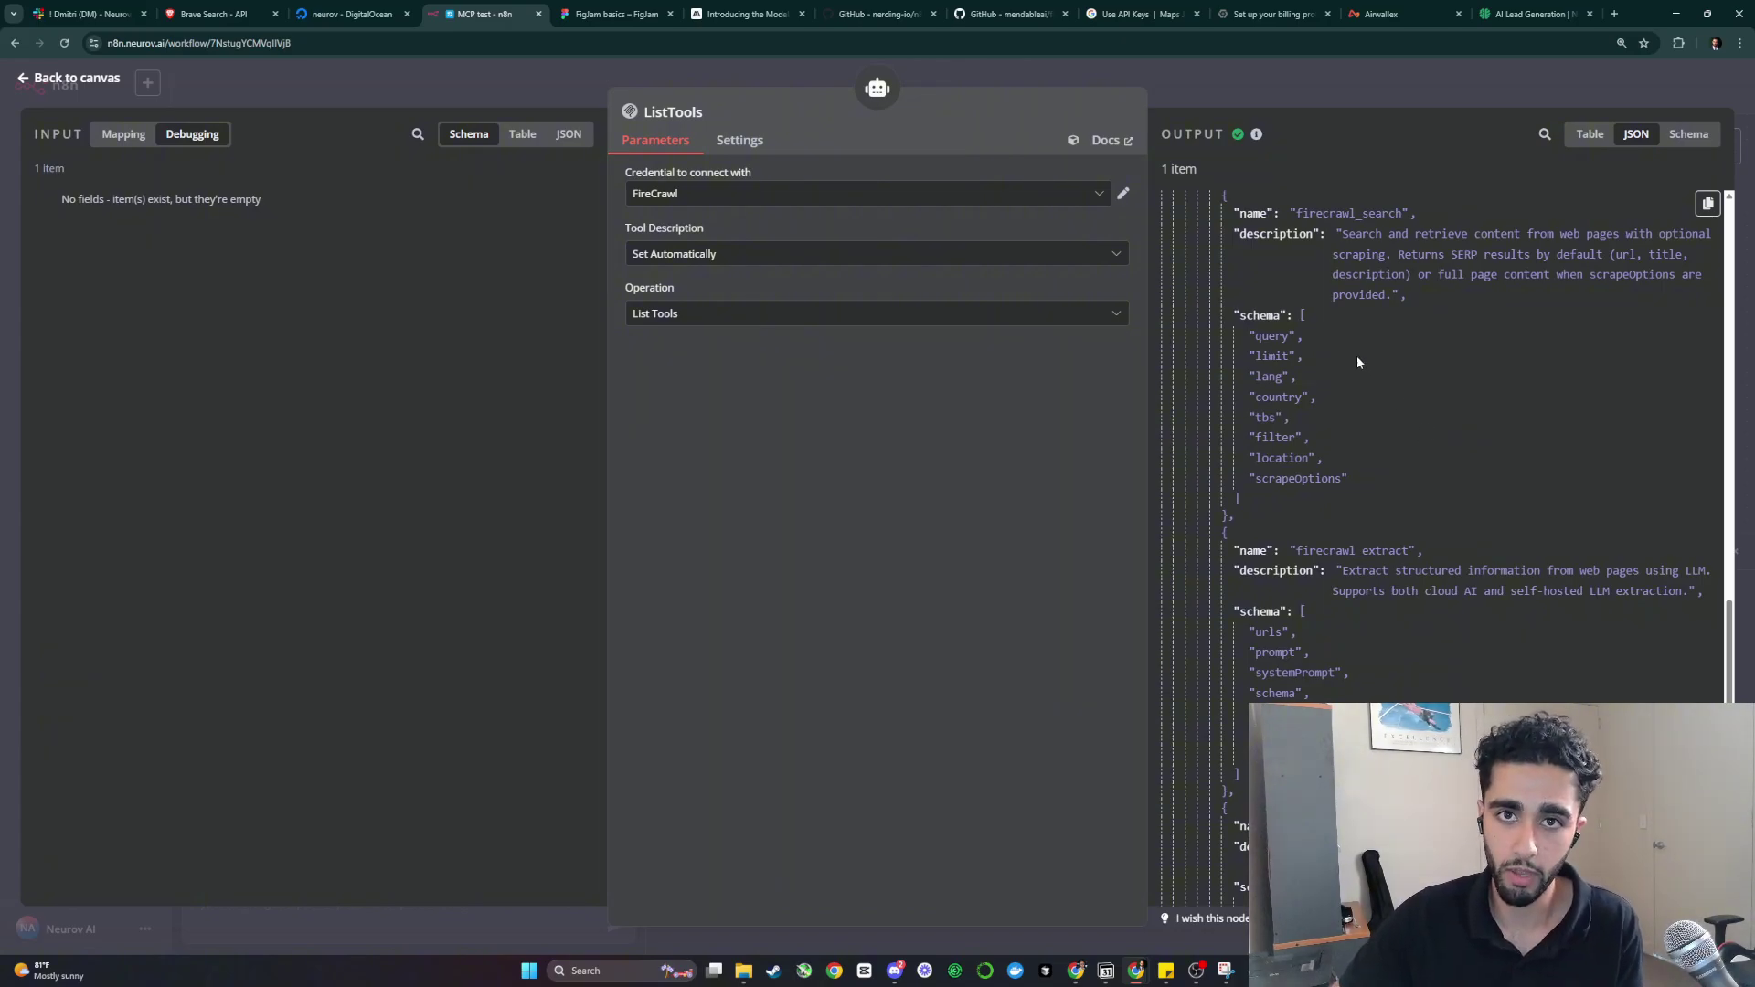
click(1320, 97)
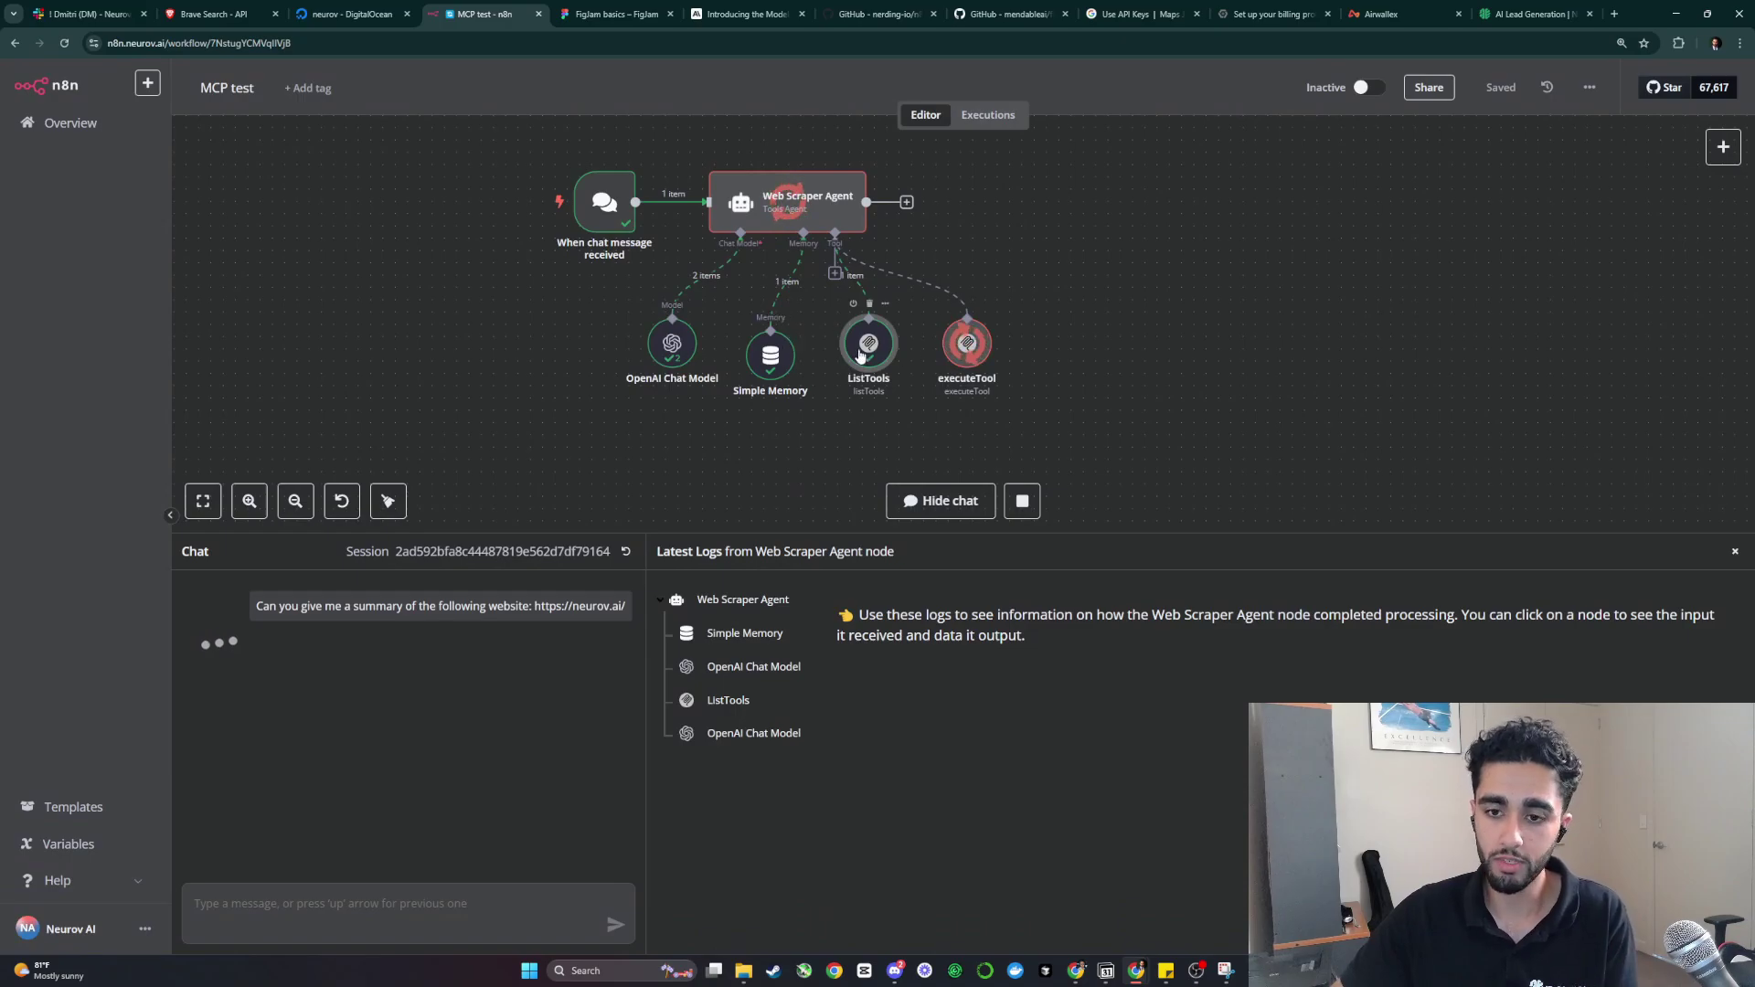
scroll(859, 356, up, 1)
scroll(864, 361, up, 1)
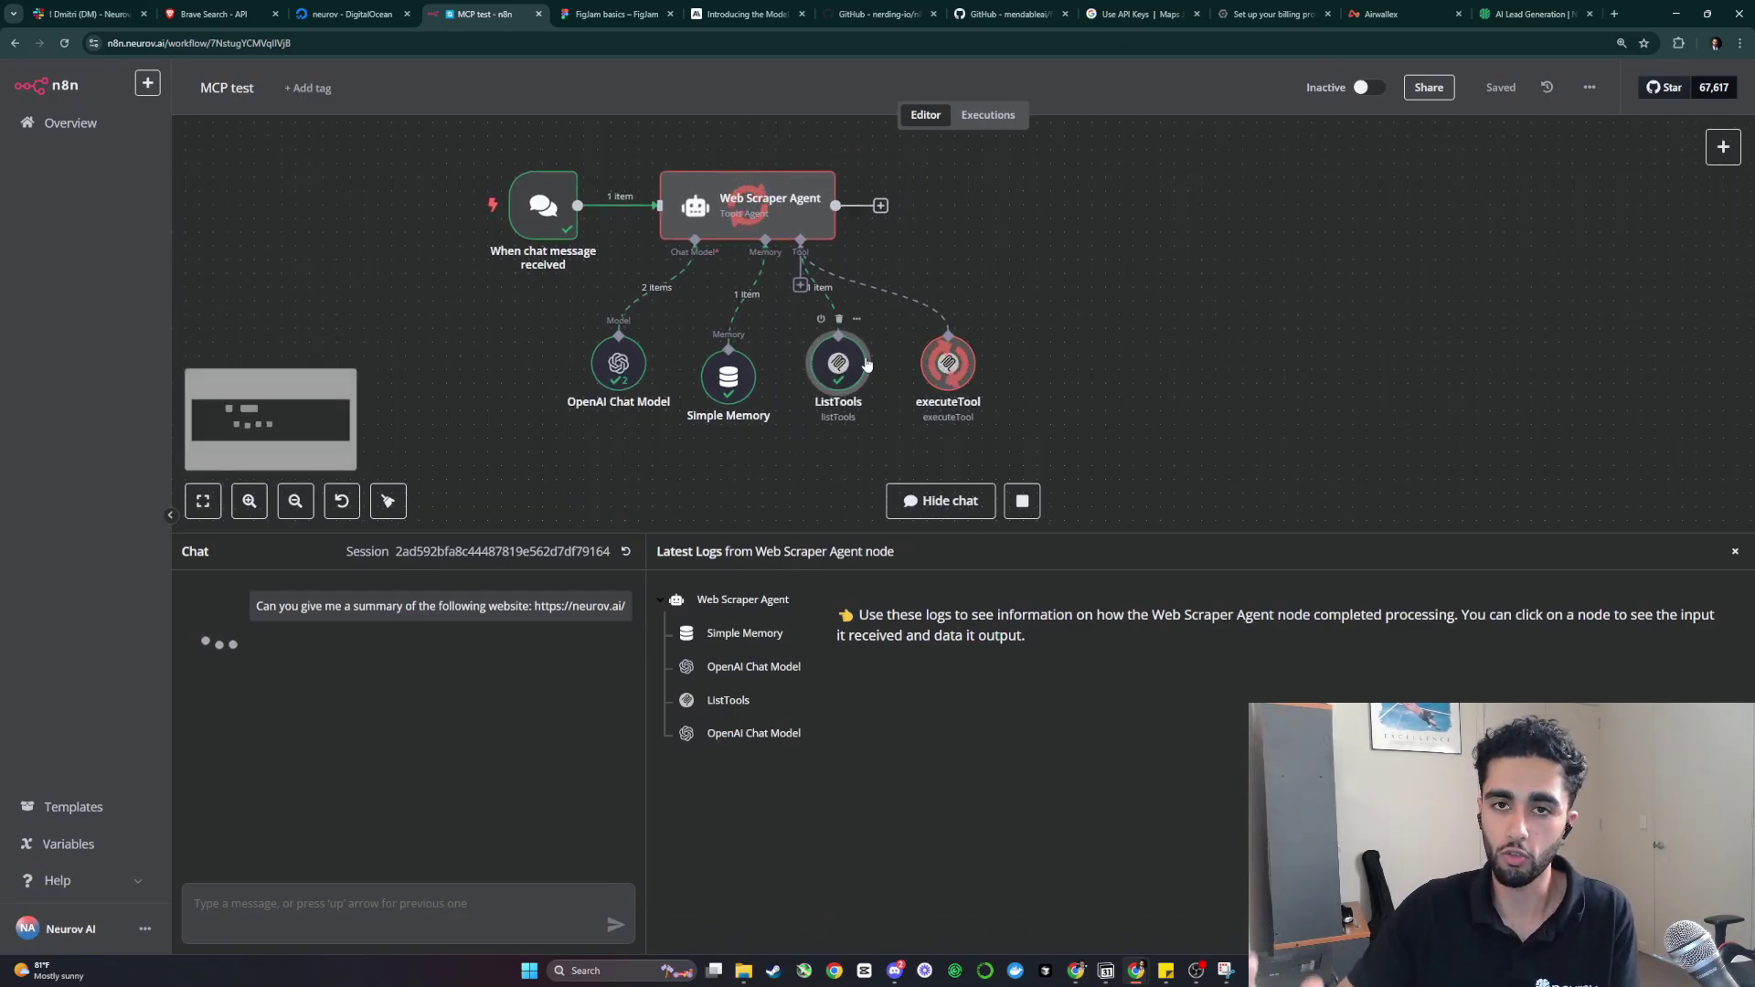
double_click(863, 364)
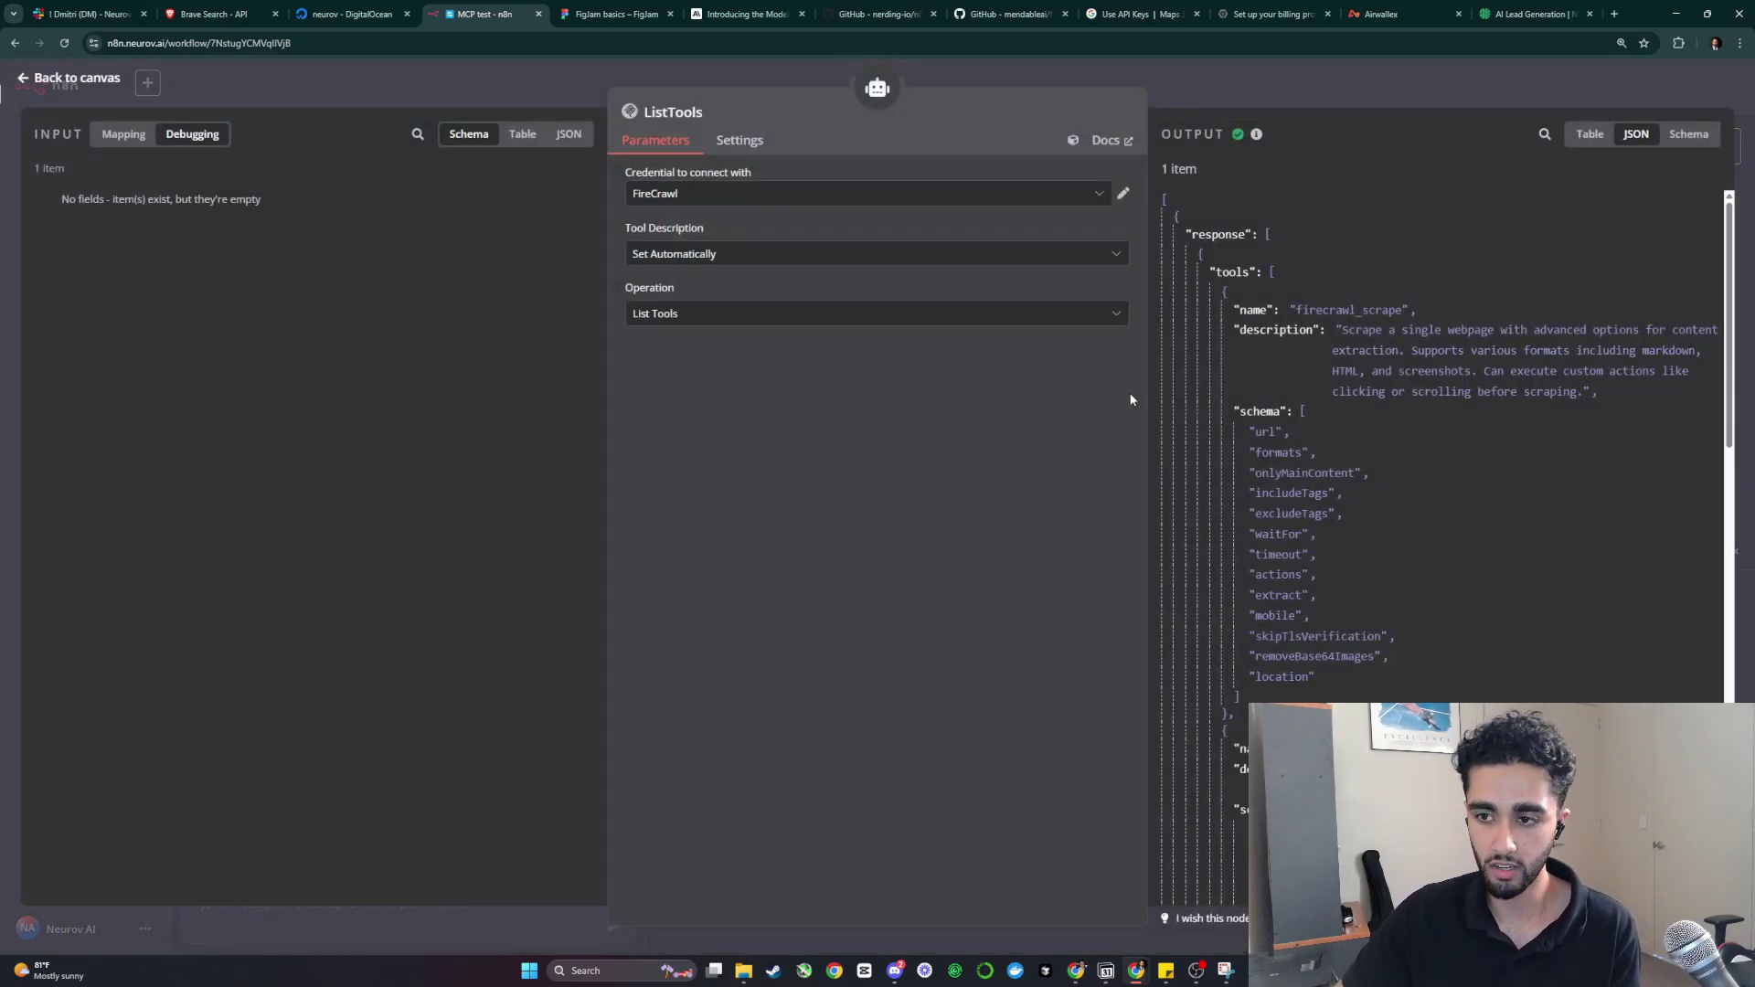
scroll(1353, 367, down, 10)
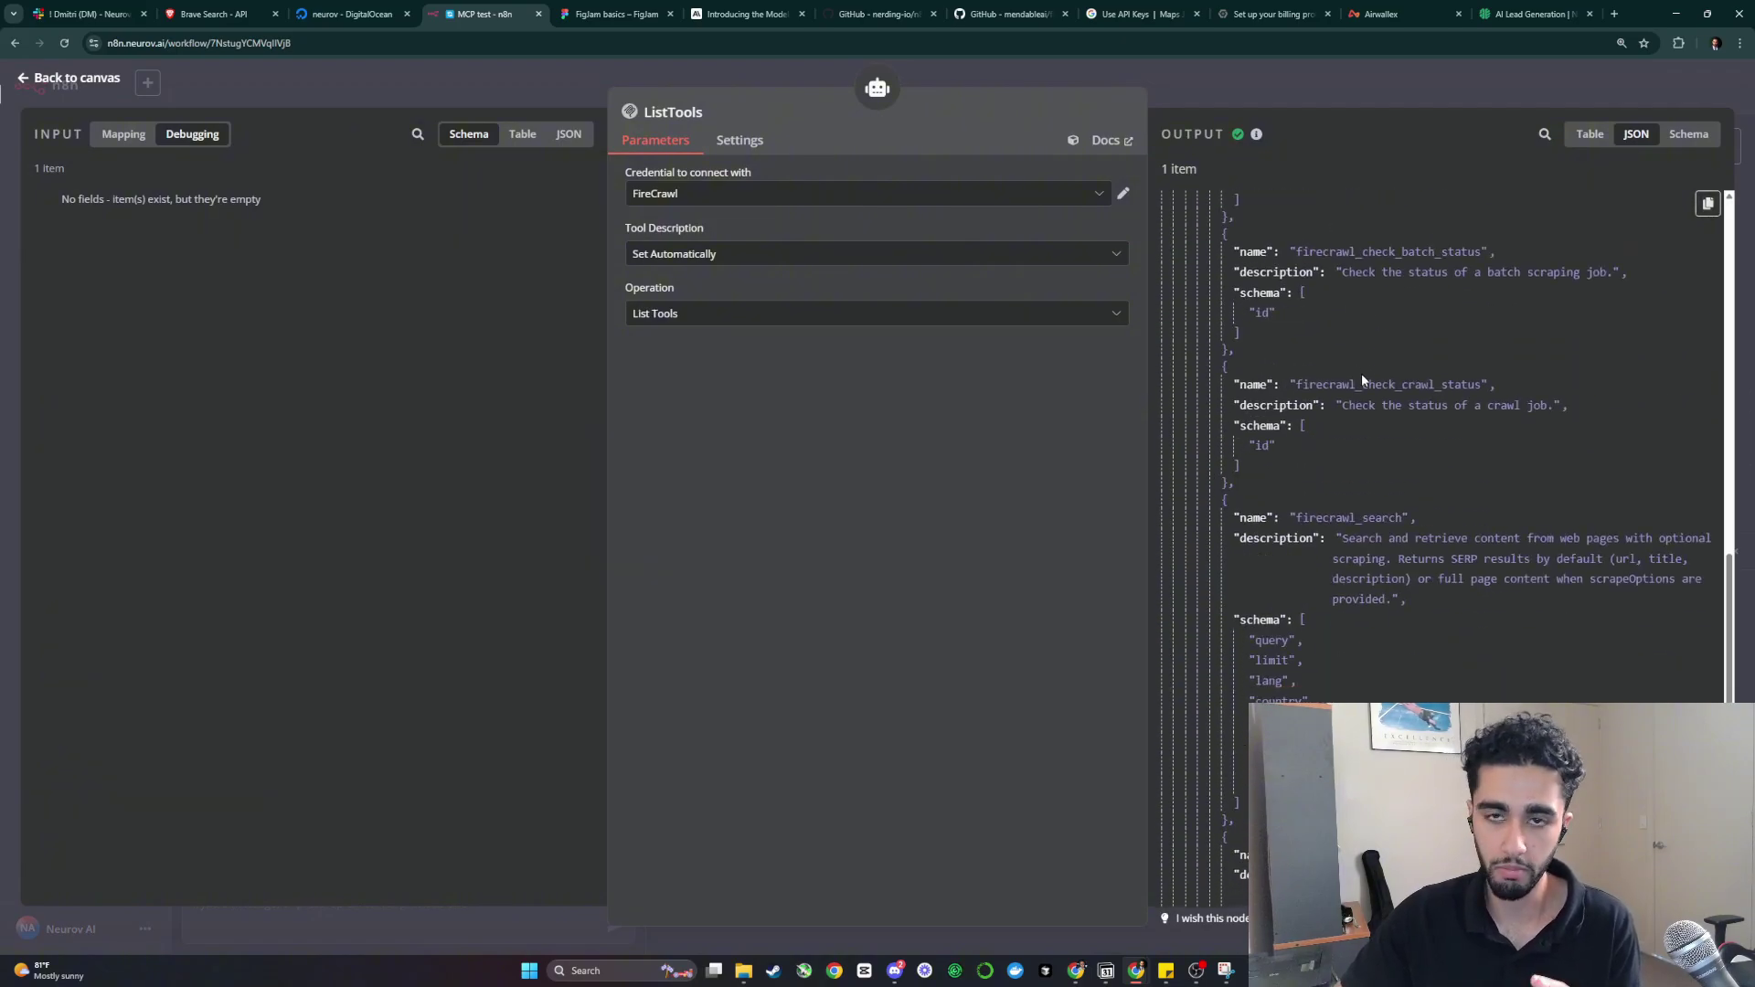
click(1320, 84)
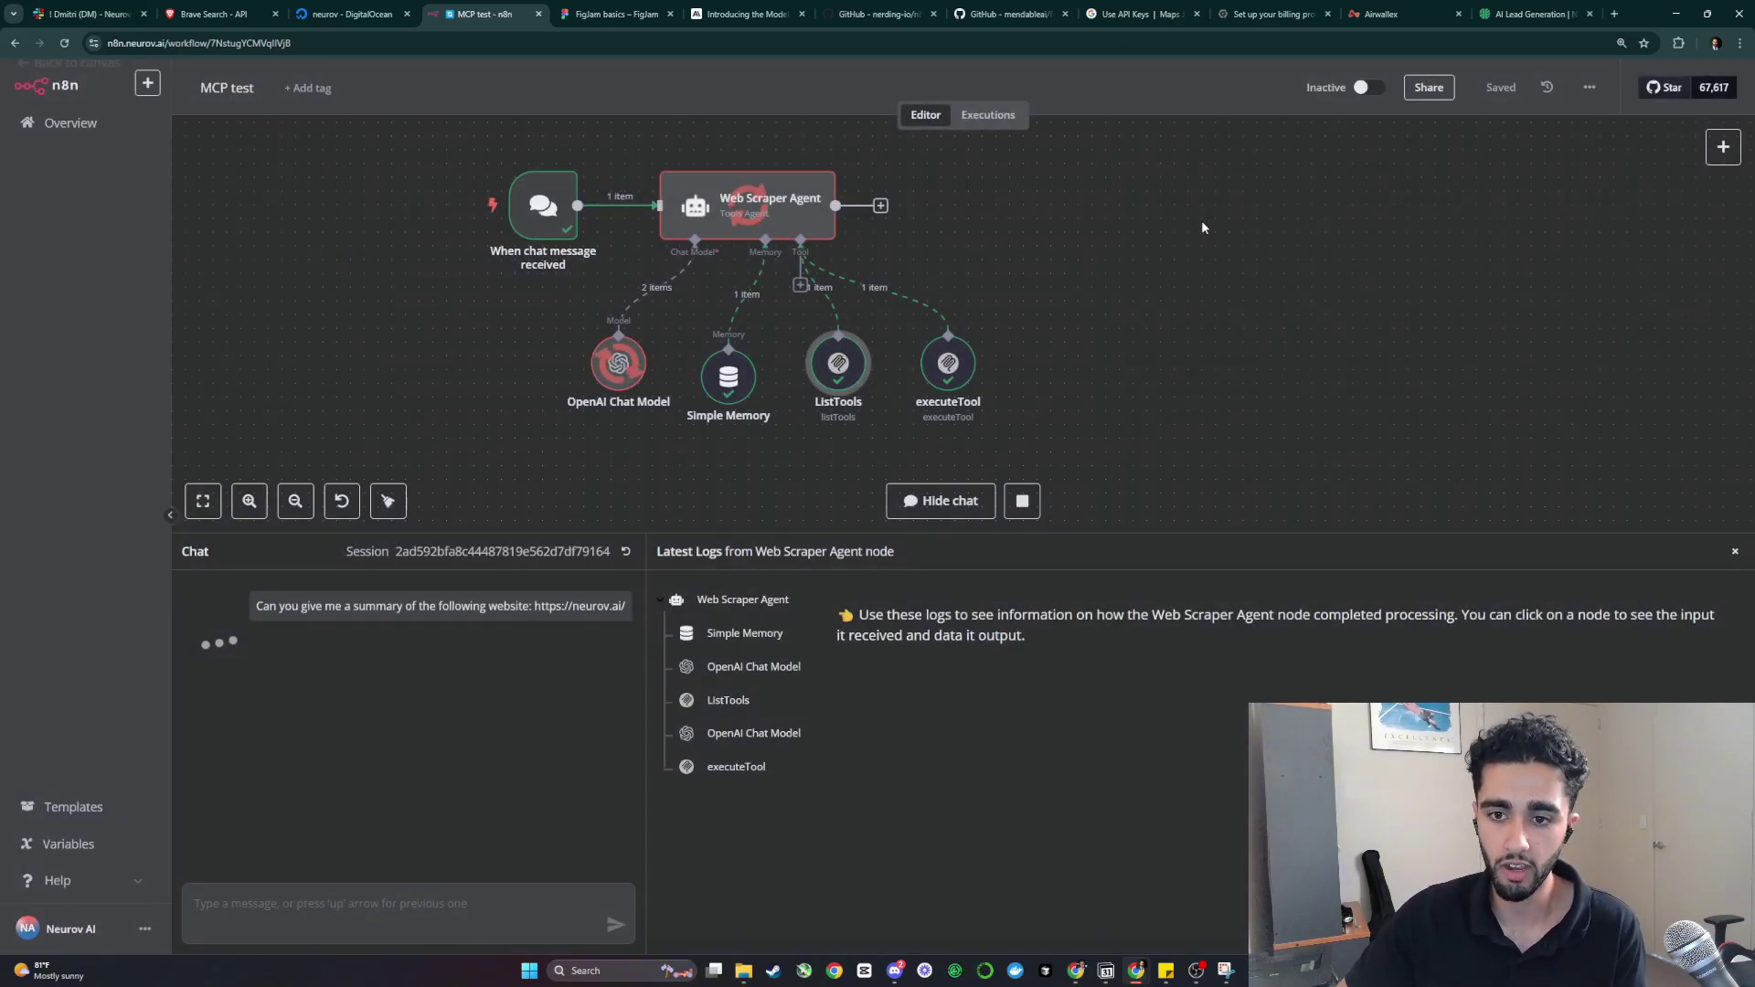
double_click(802, 361)
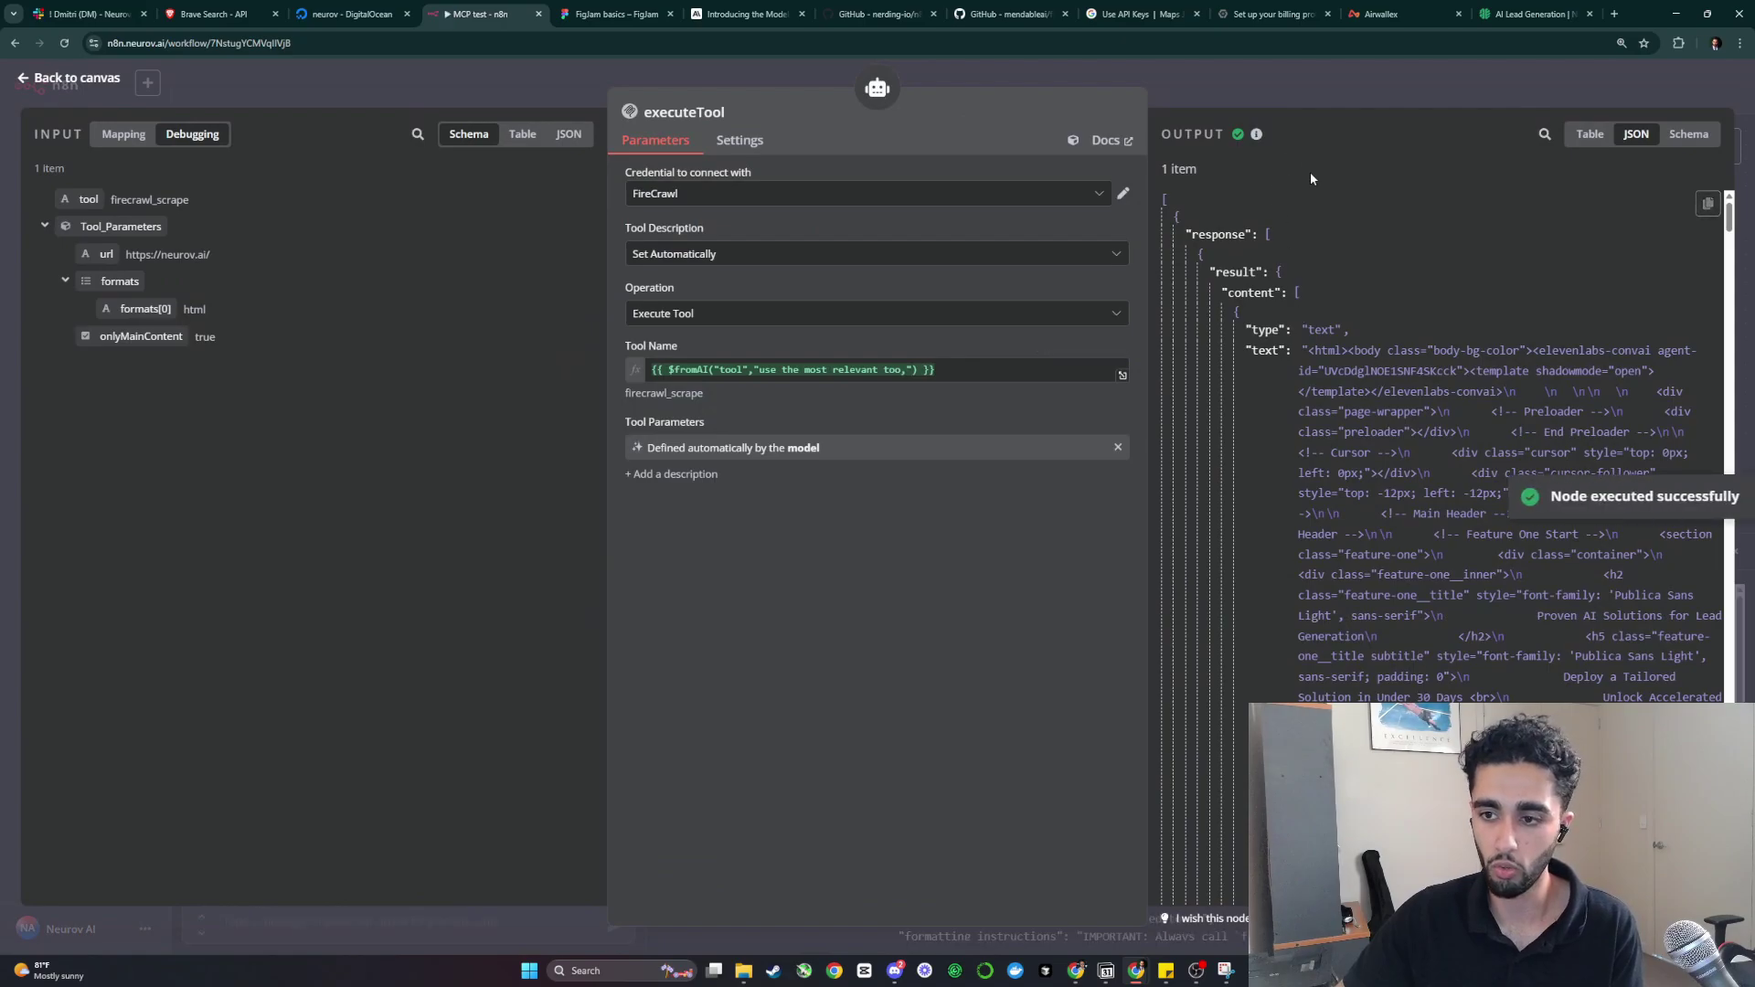
scroll(1286, 417, down, 5)
drag(1725, 256, 1662, 668)
click(1369, 73)
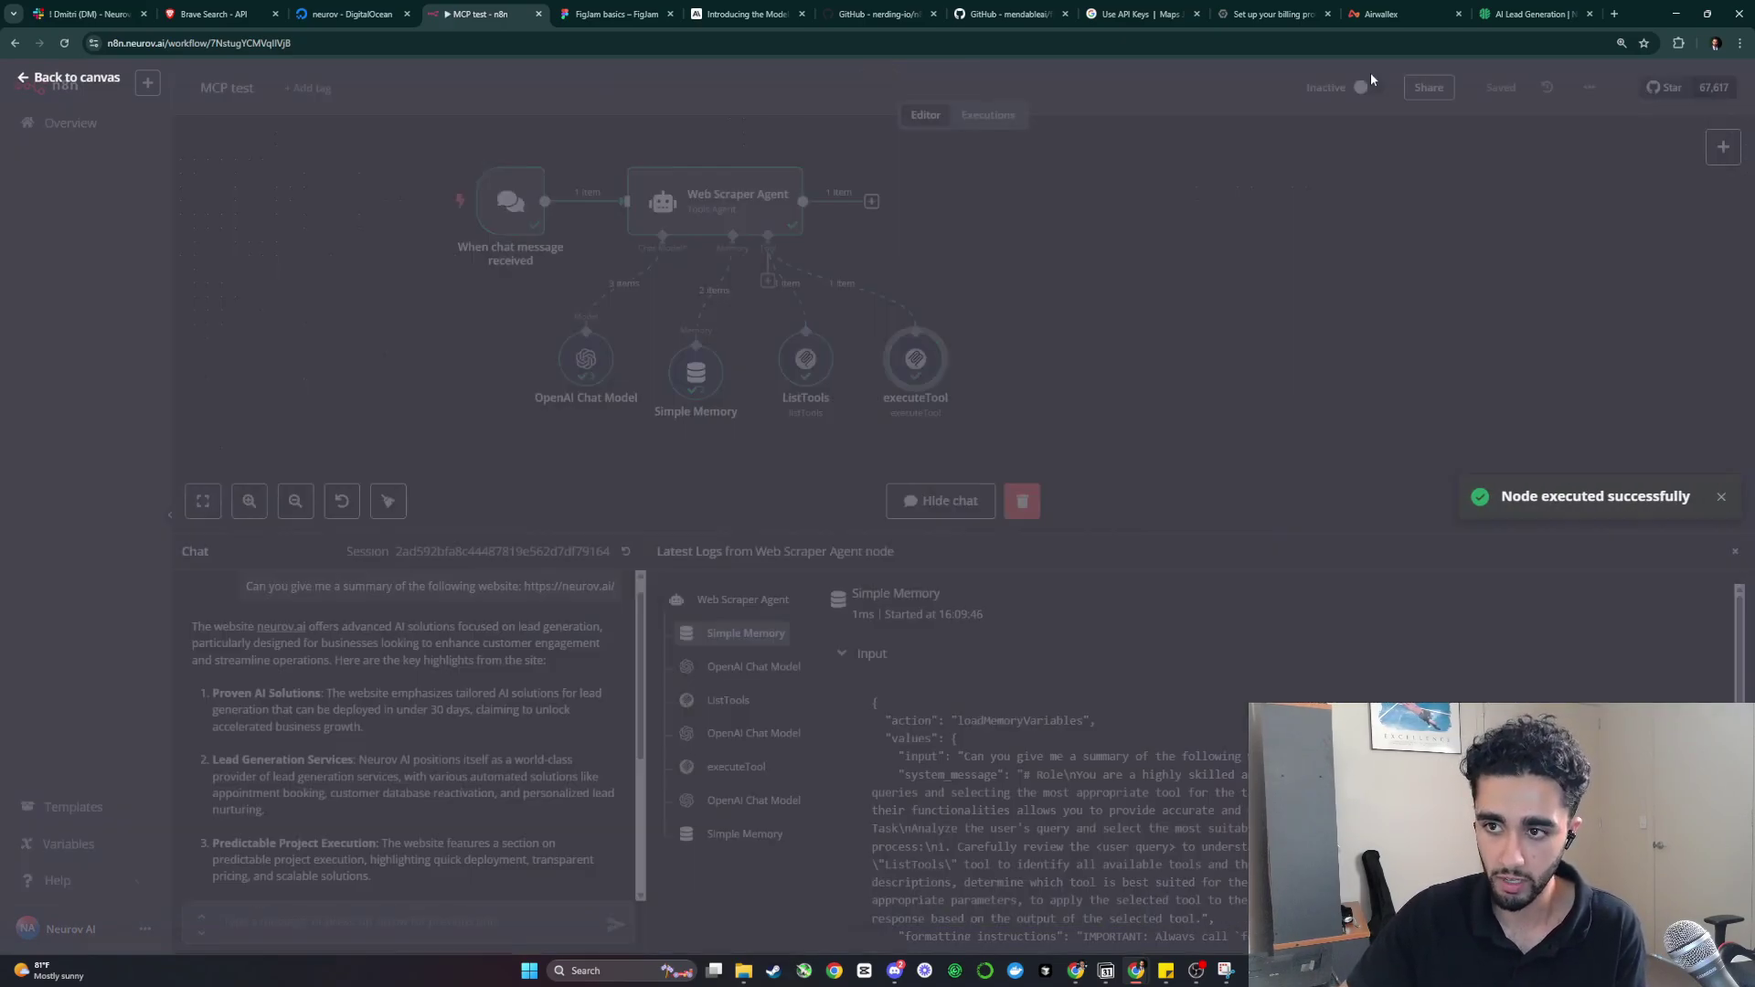
double_click(684, 217)
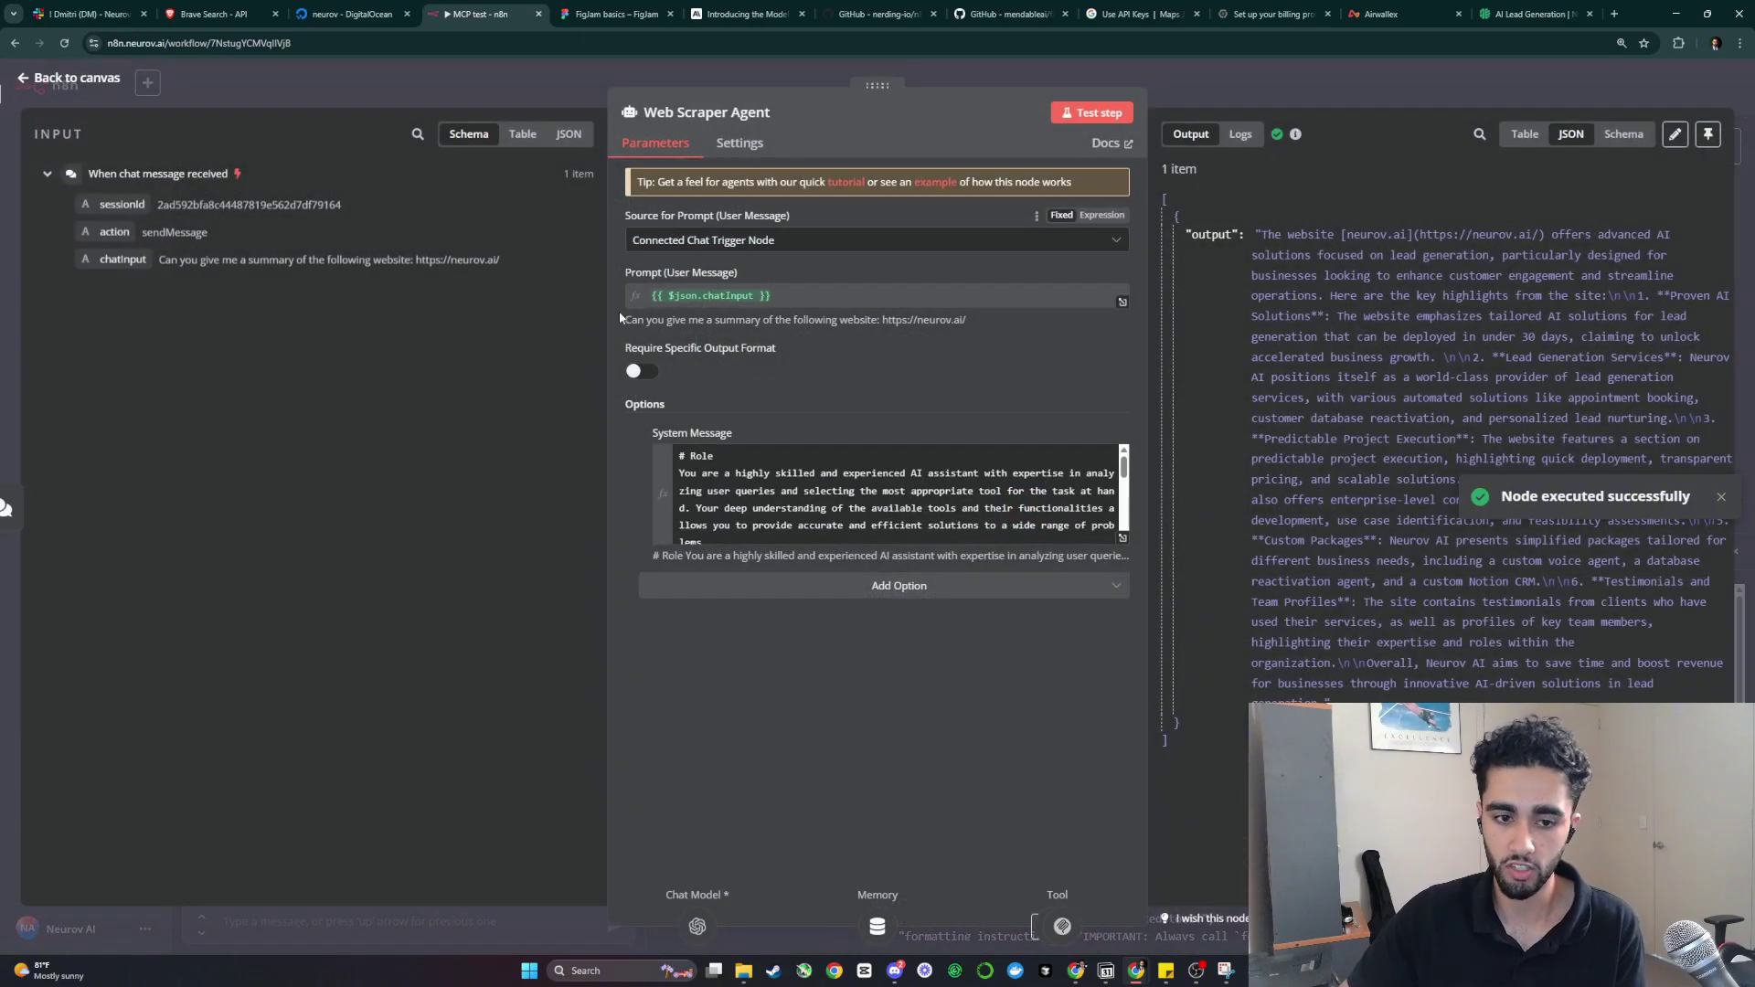
key(Escape)
scroll(373, 775, up, 1)
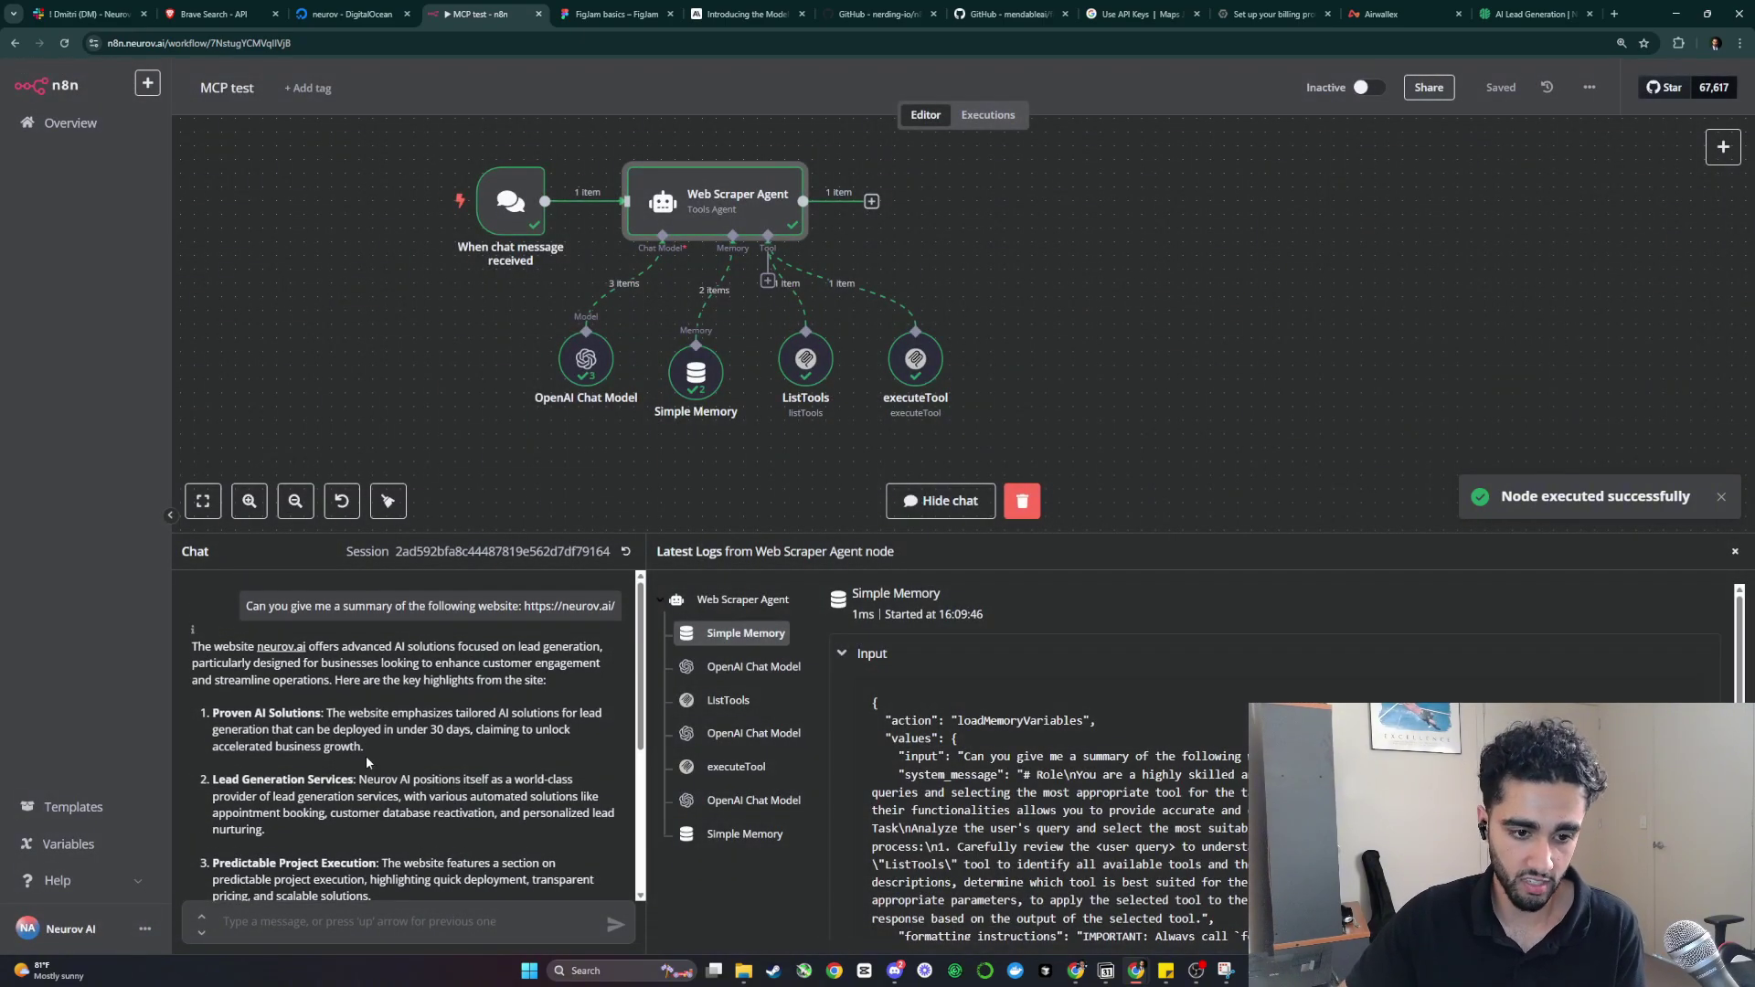
drag(229, 647, 443, 678)
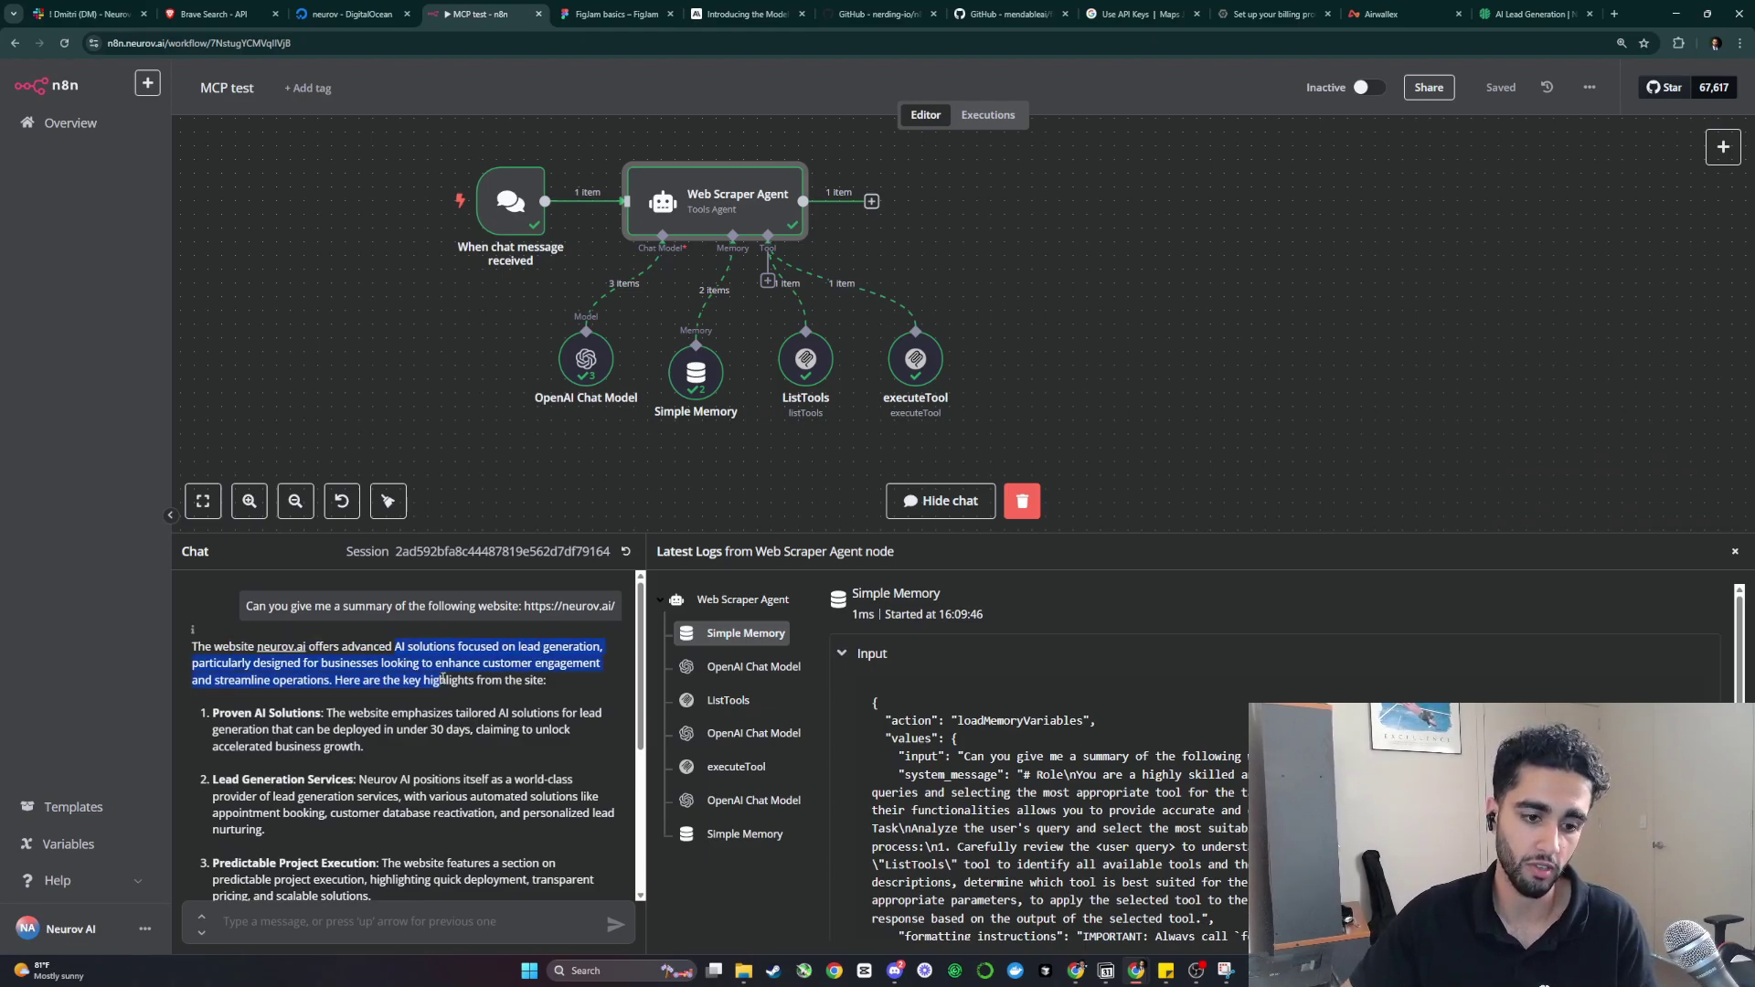
scroll(381, 699, down, 2)
drag(232, 593, 285, 599)
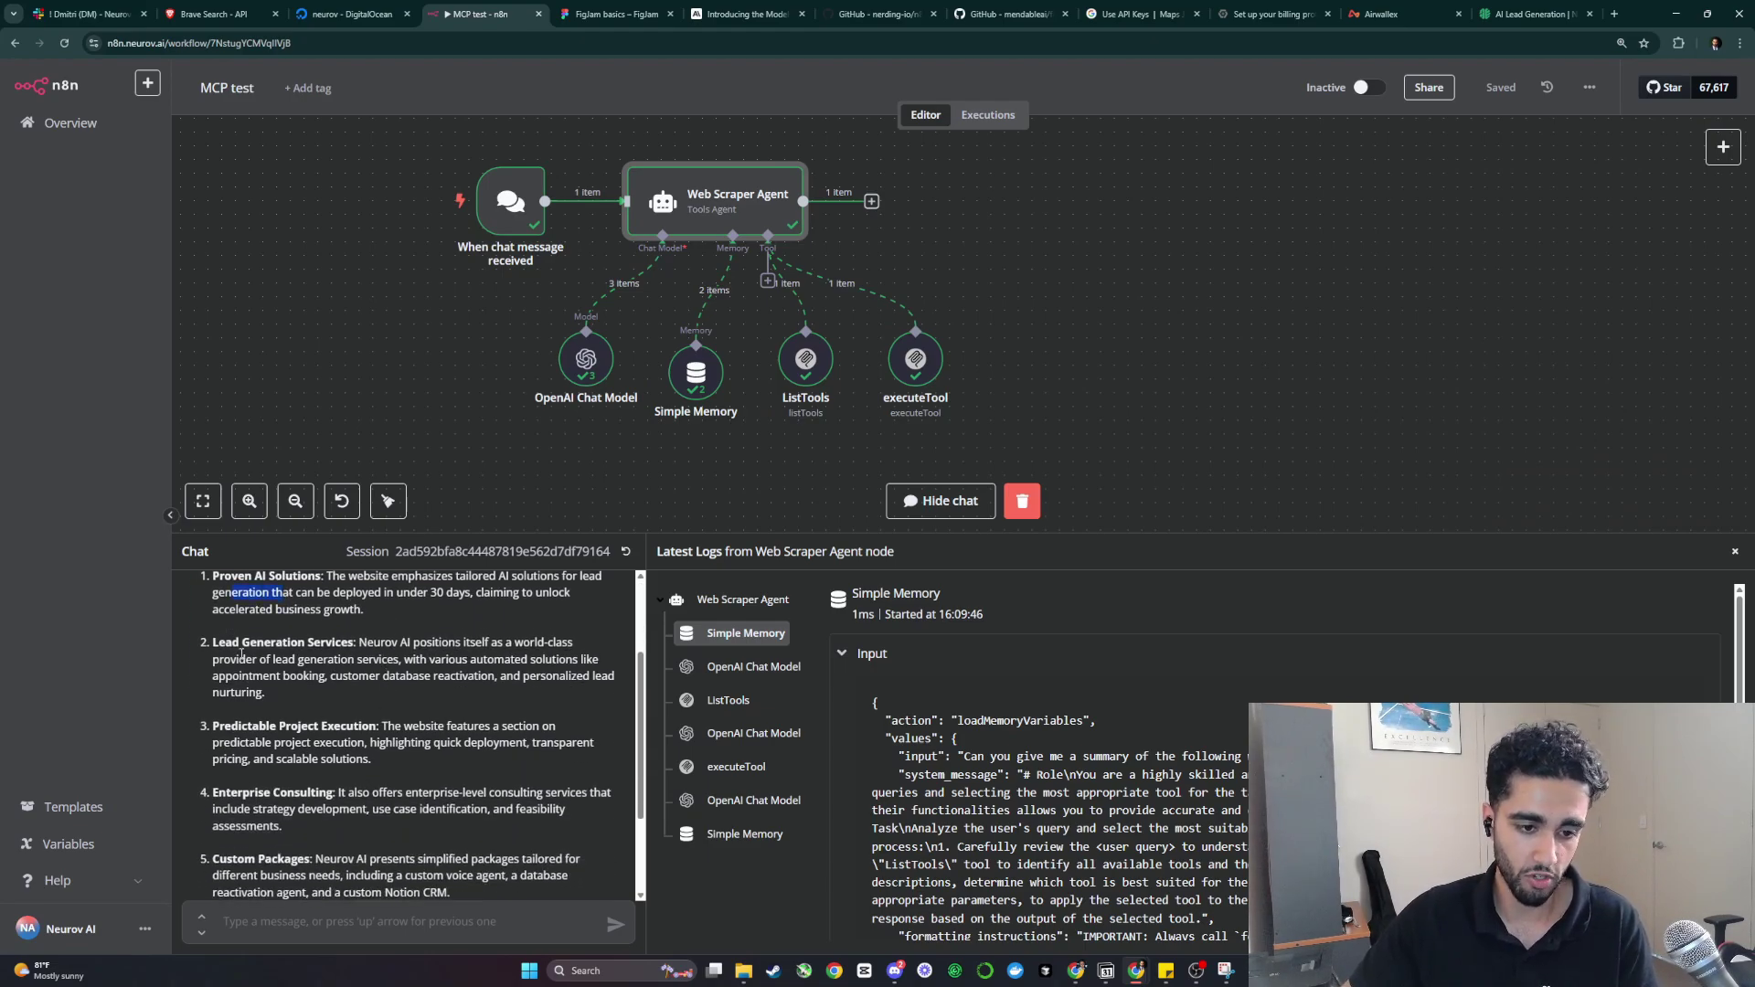
scroll(242, 653, down, 1)
drag(243, 673, 342, 665)
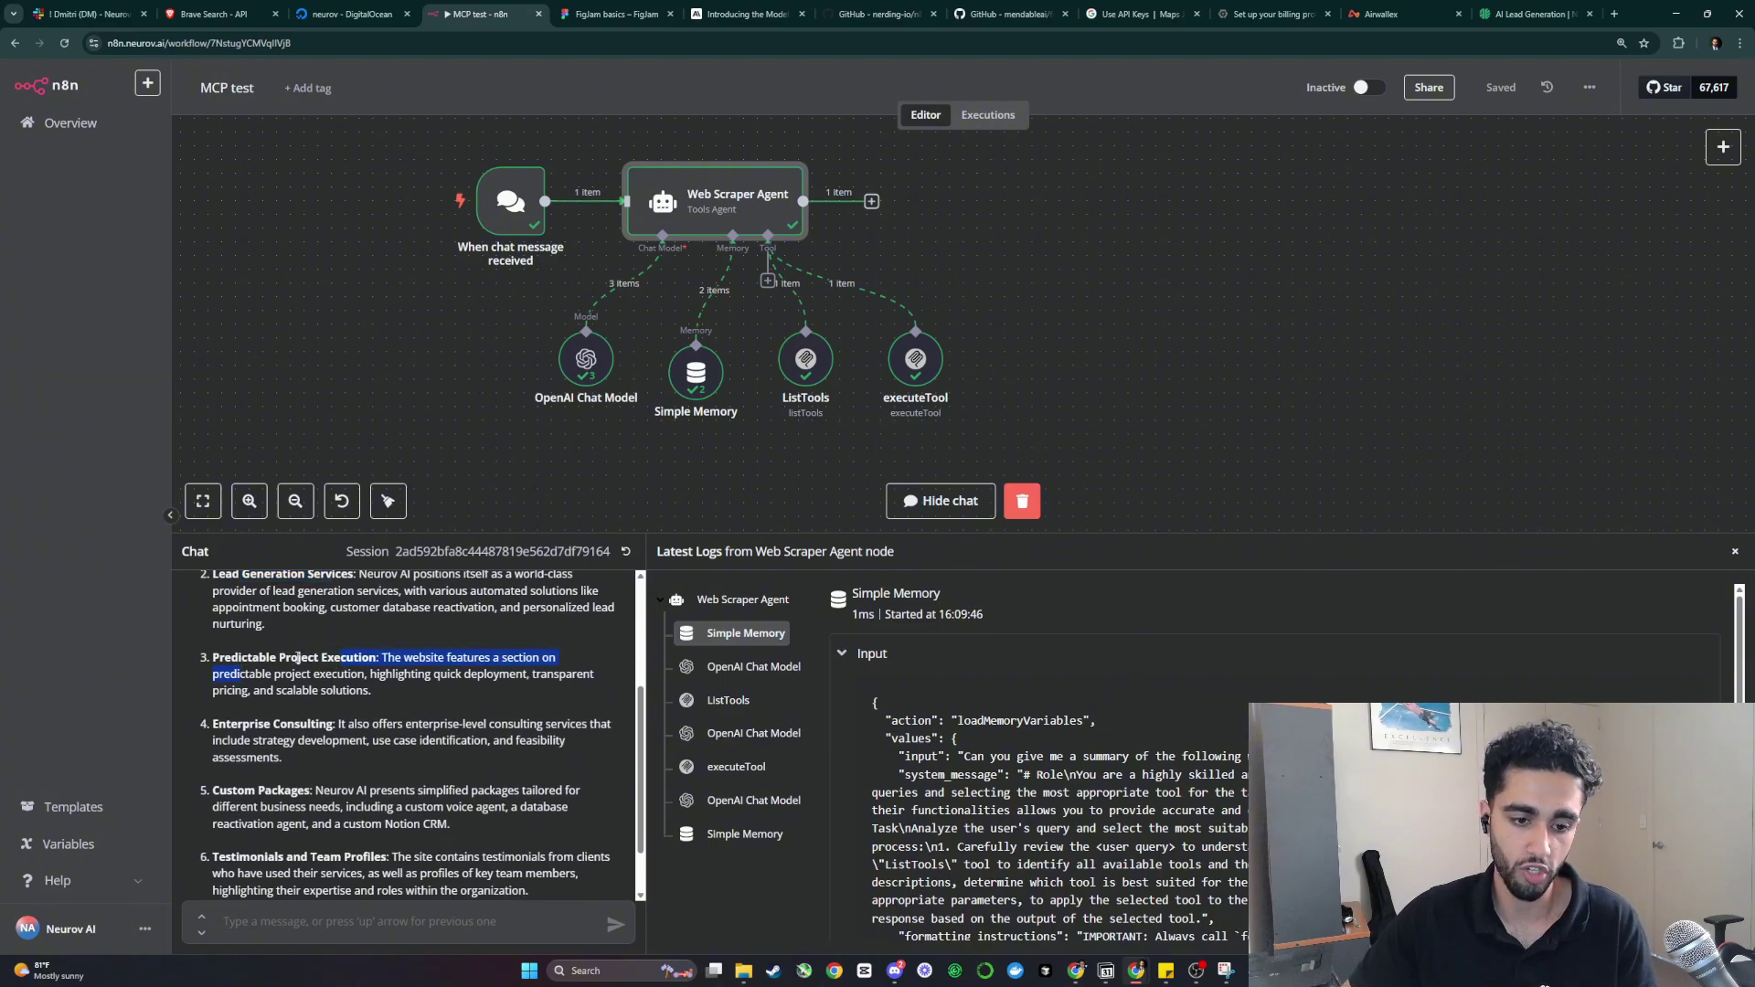
drag(213, 723, 290, 718)
drag(229, 790, 281, 788)
scroll(311, 789, down, 1)
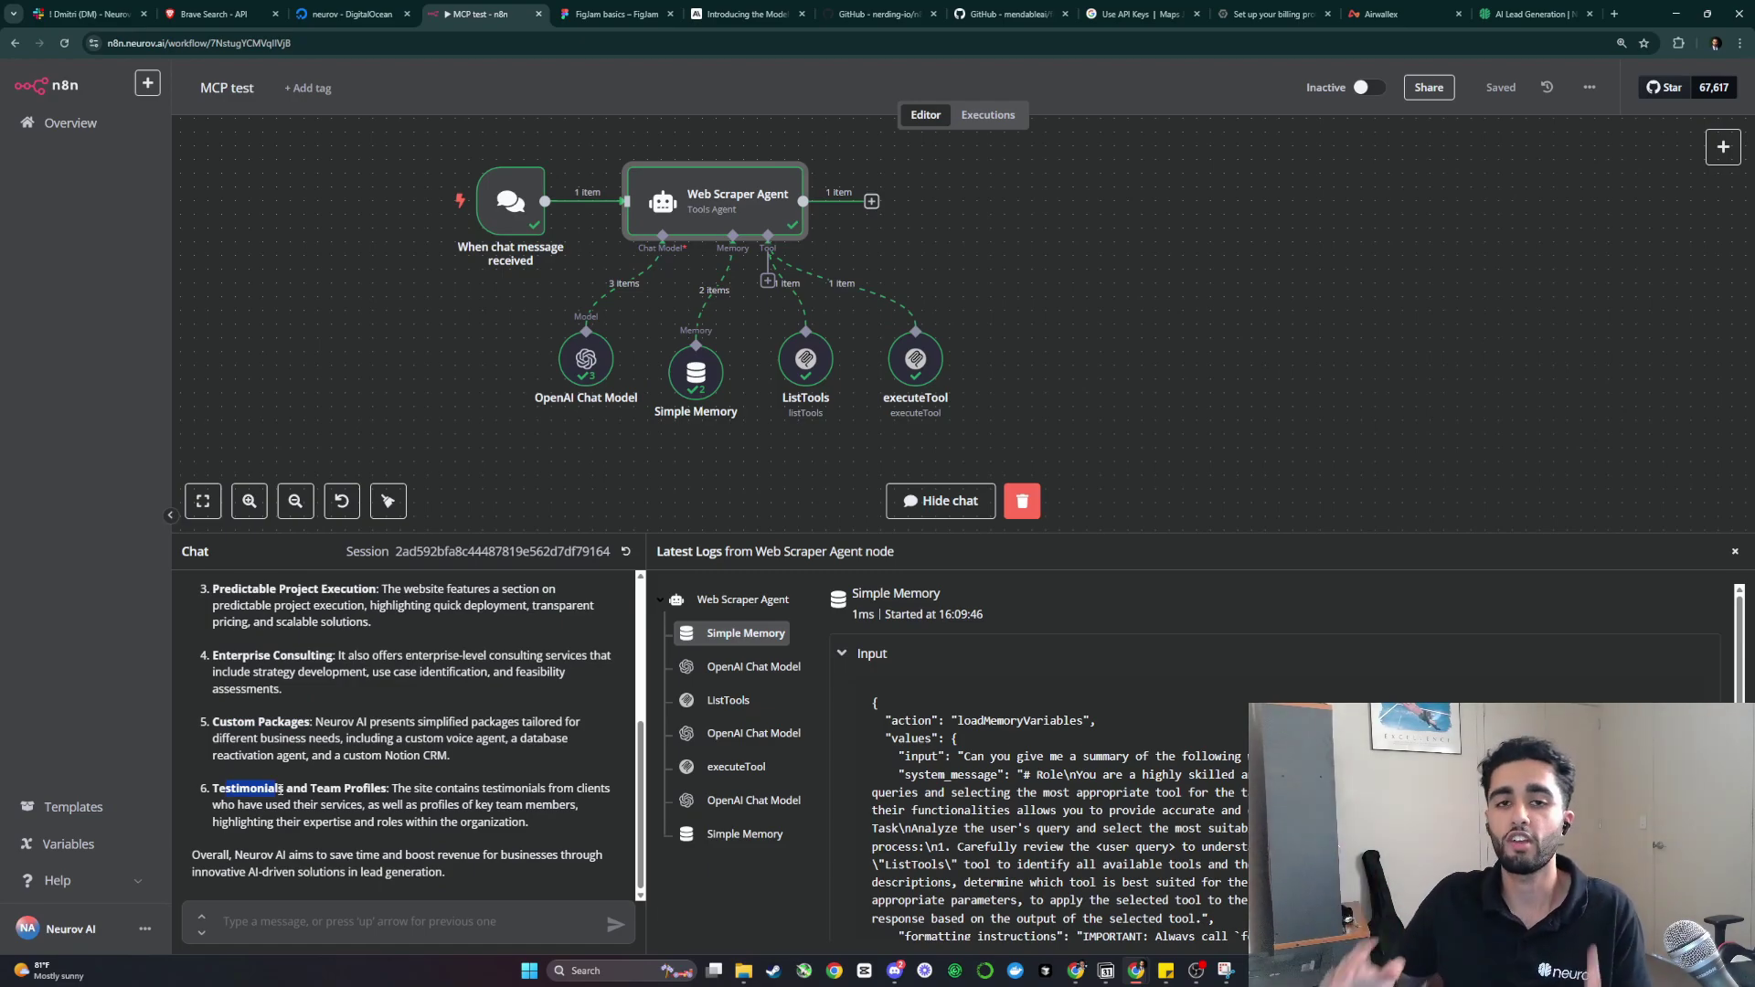